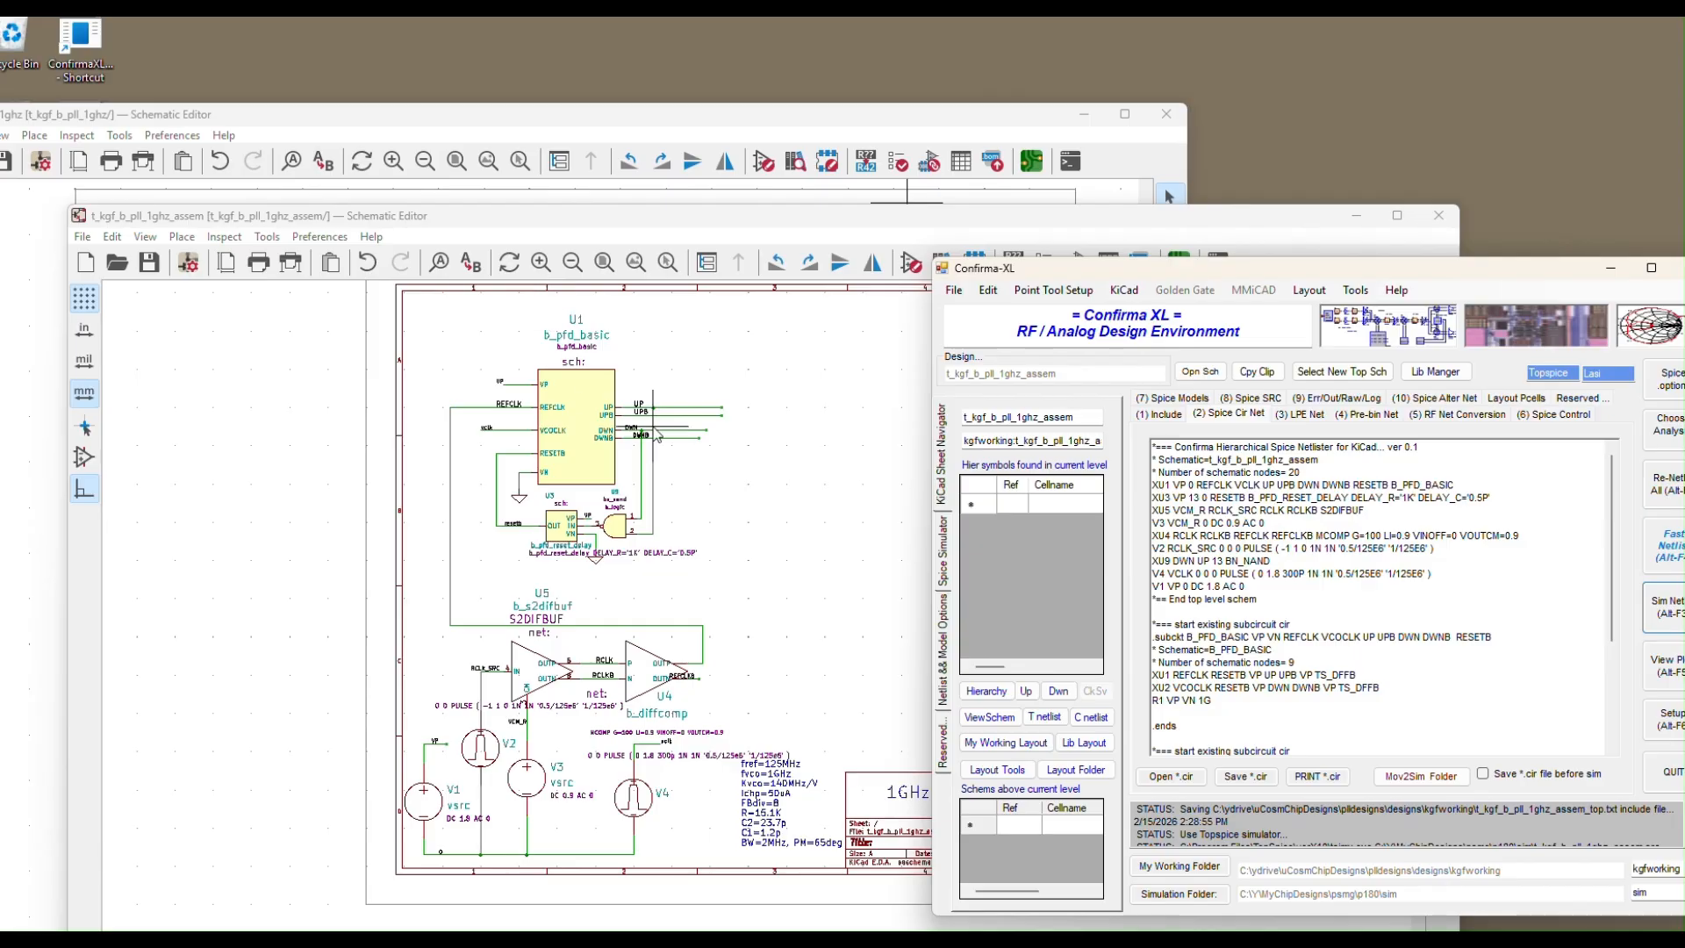
Move Confirma-XL up and right, and raise the 1GHz Behavioral PLL schematic from the taskbar
left_click_drag(1124, 265, 1074, 123)
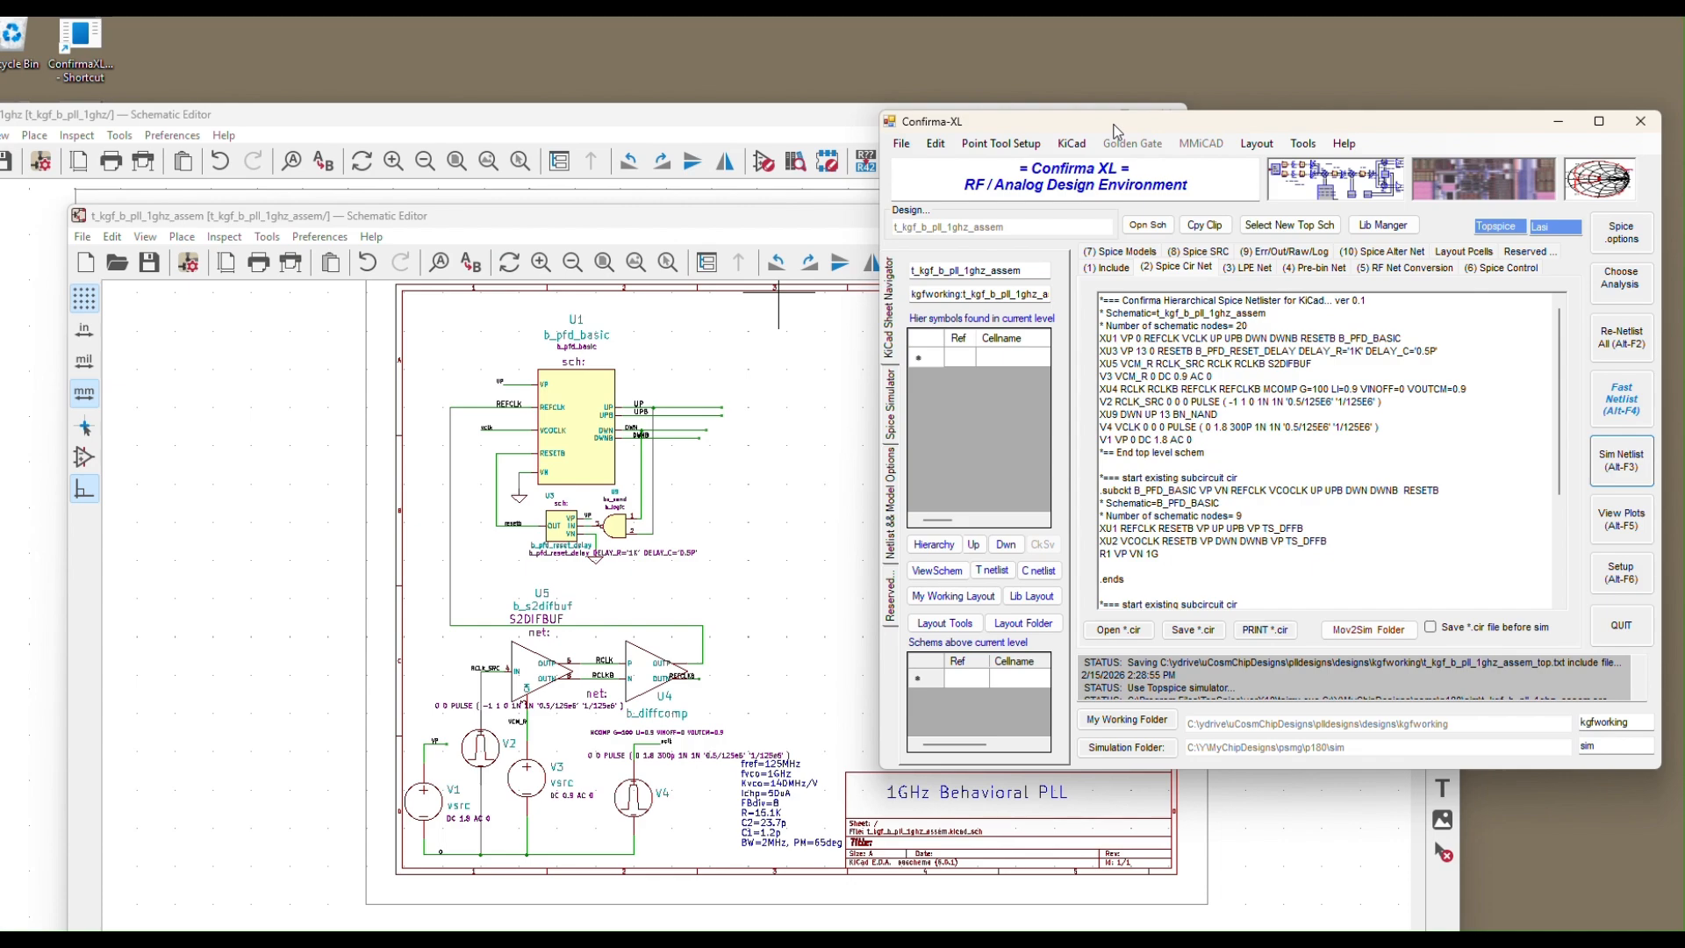
left_click_drag(1118, 125, 1146, 99)
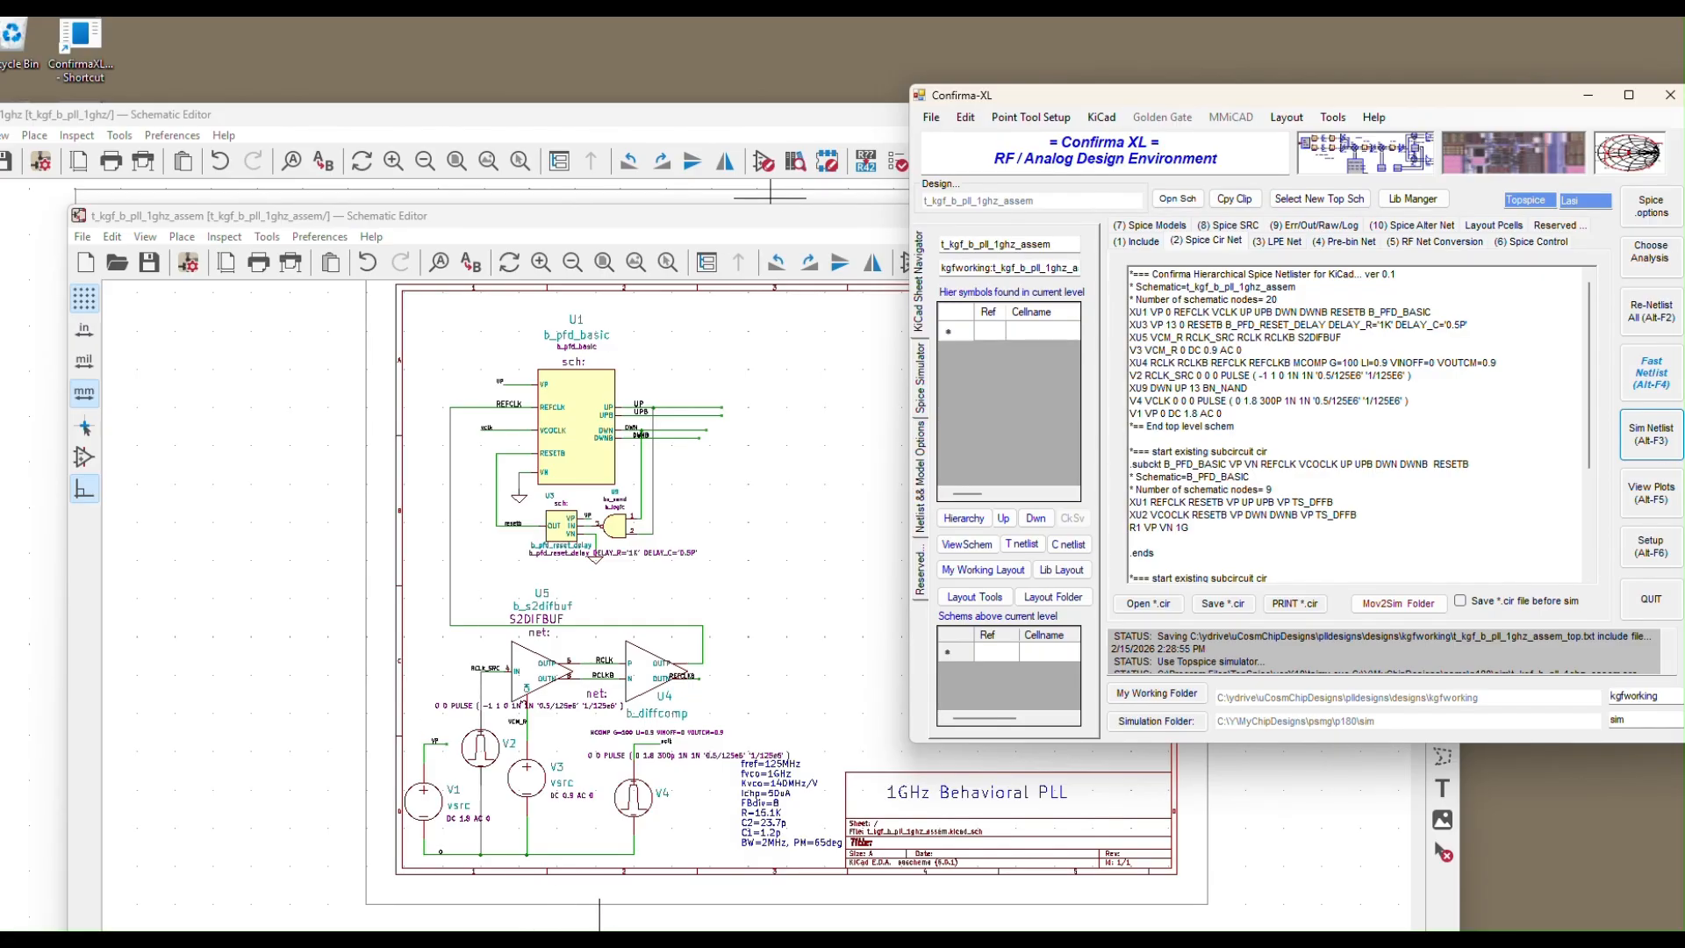
left_click(492, 816)
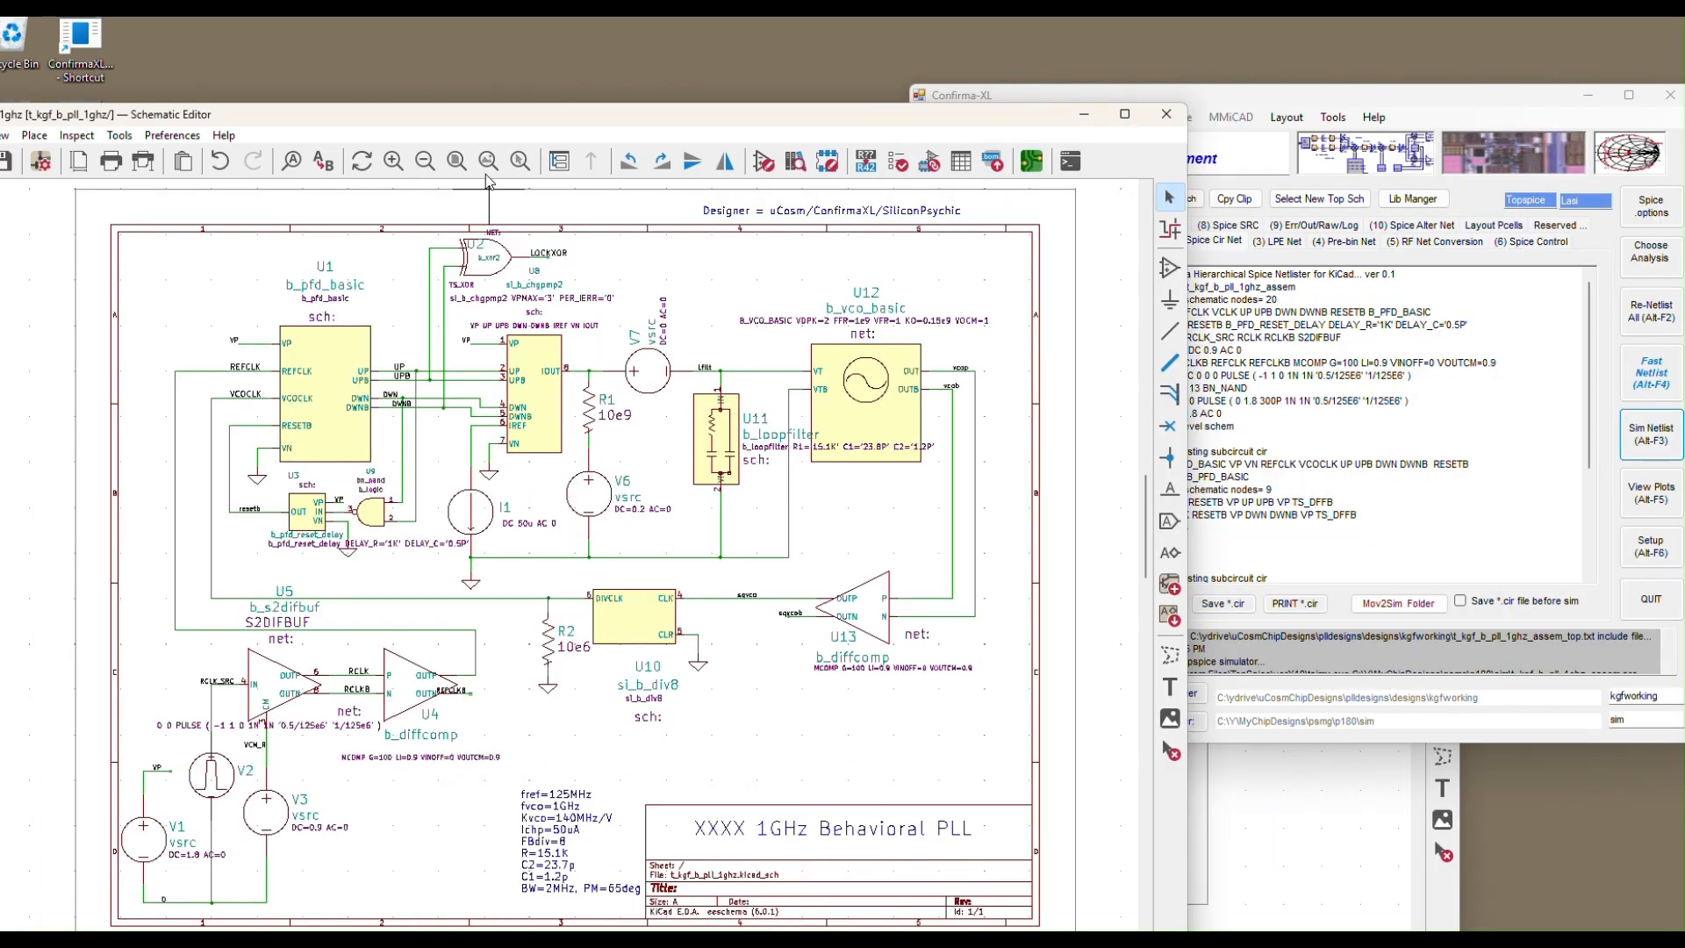
left_click_drag(508, 116, 502, 48)
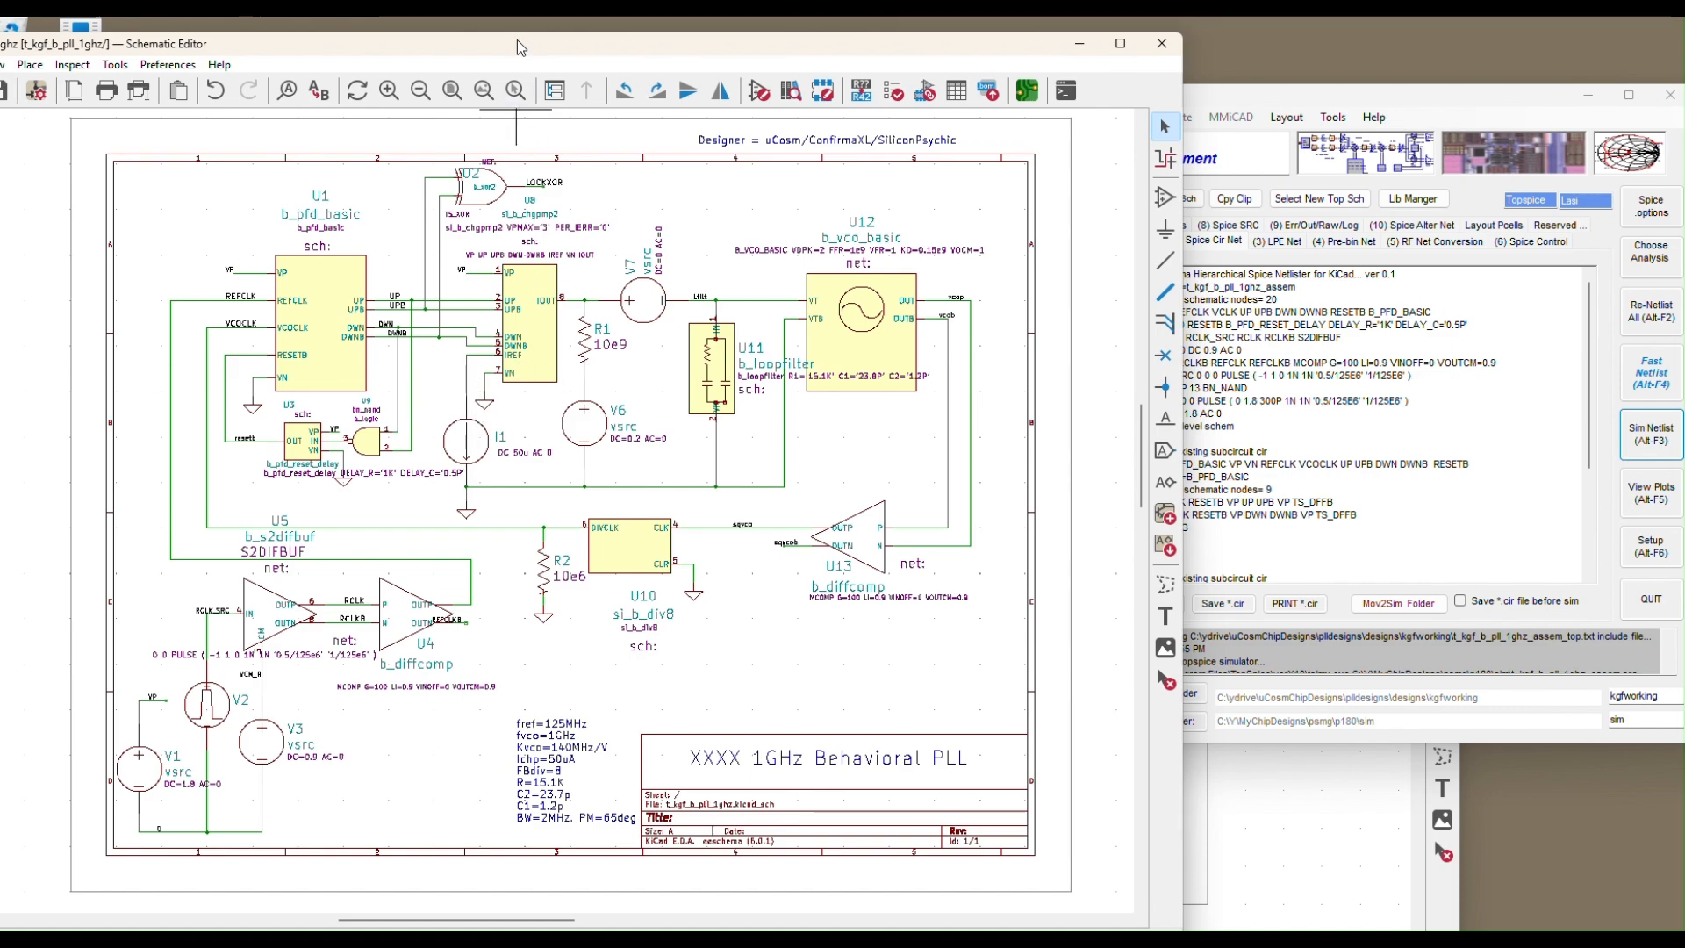
left_click_drag(518, 40, 511, 44)
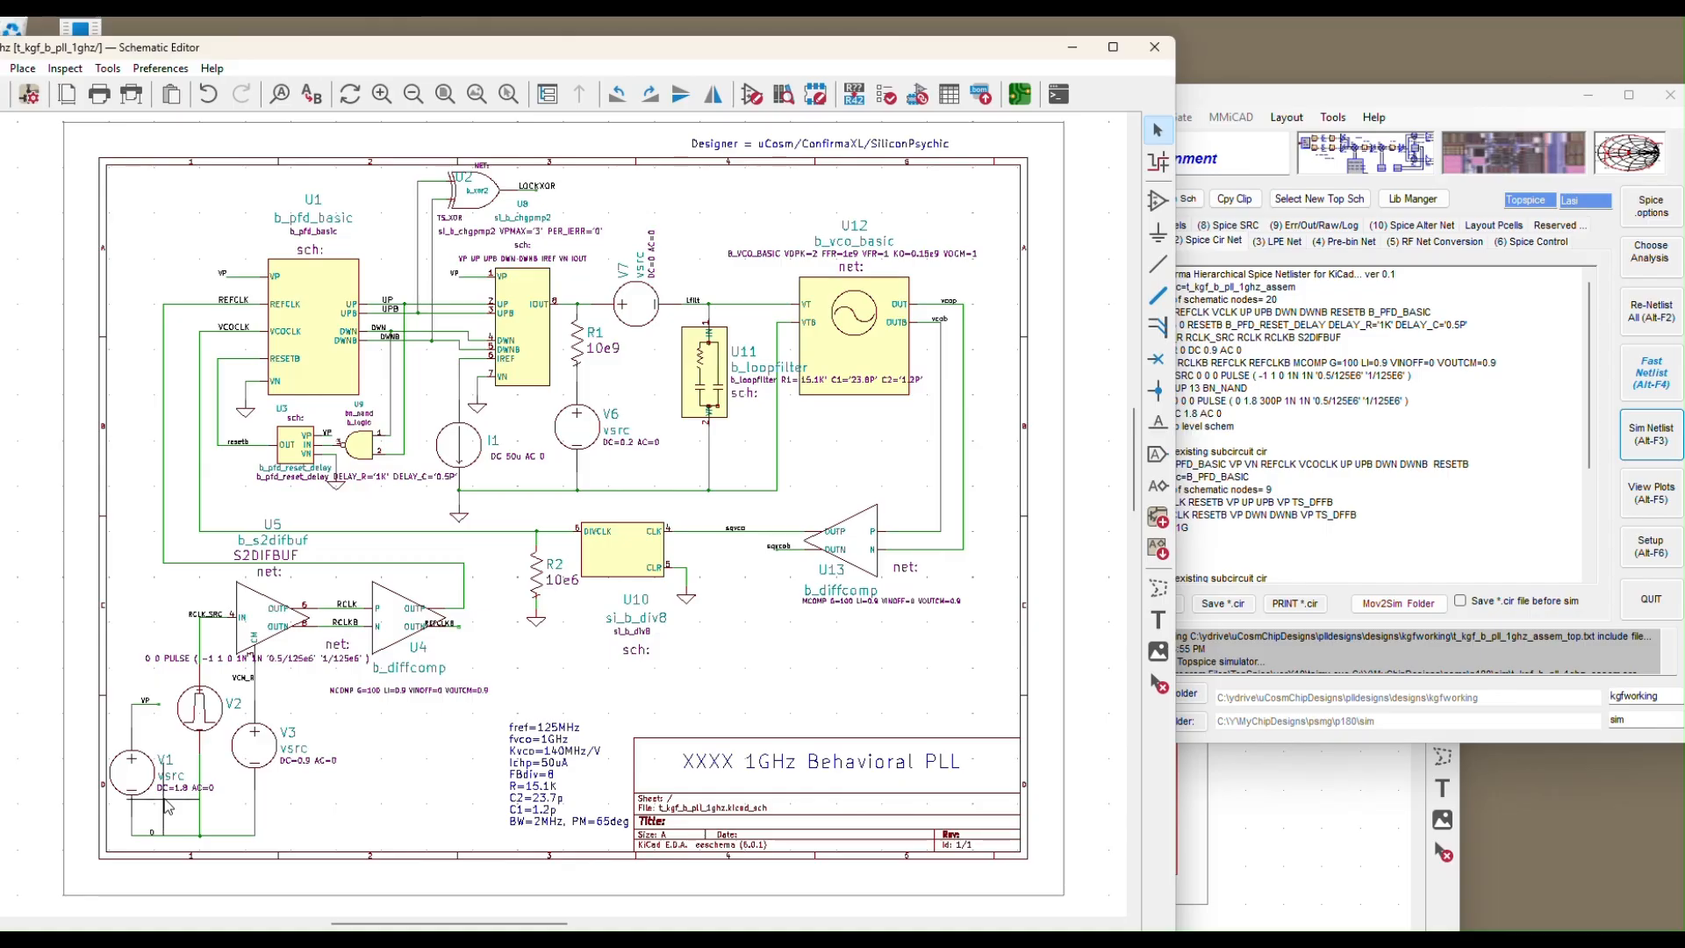
scroll(143, 709, "up", 1)
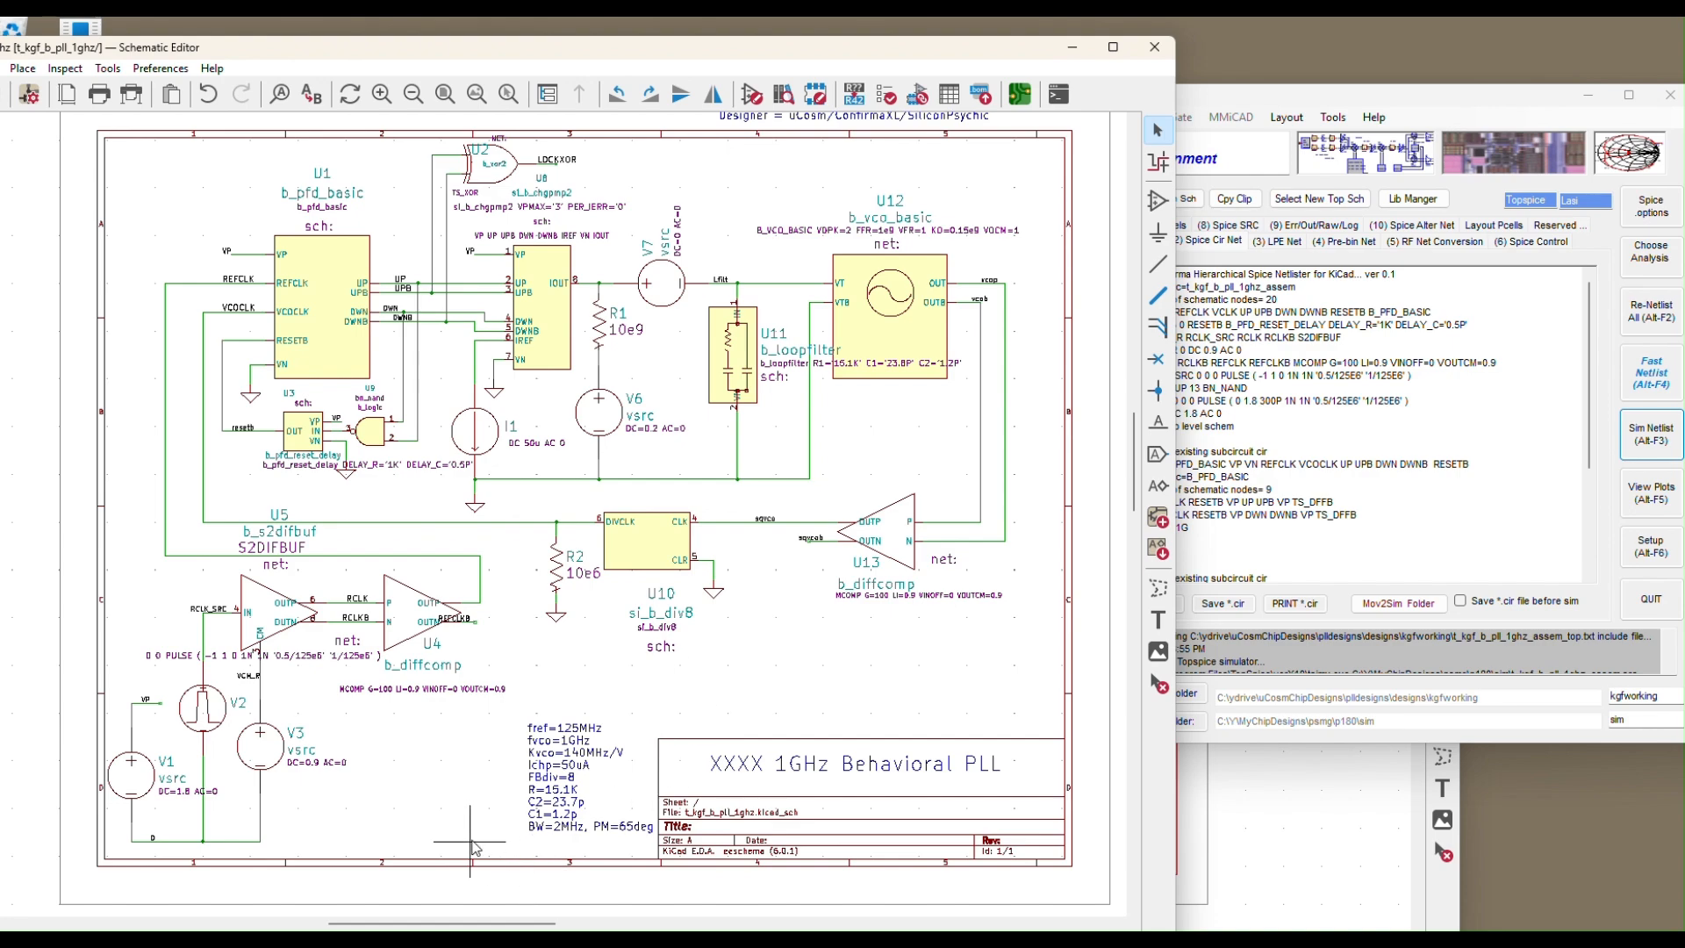
scroll(550, 844, "up", 3)
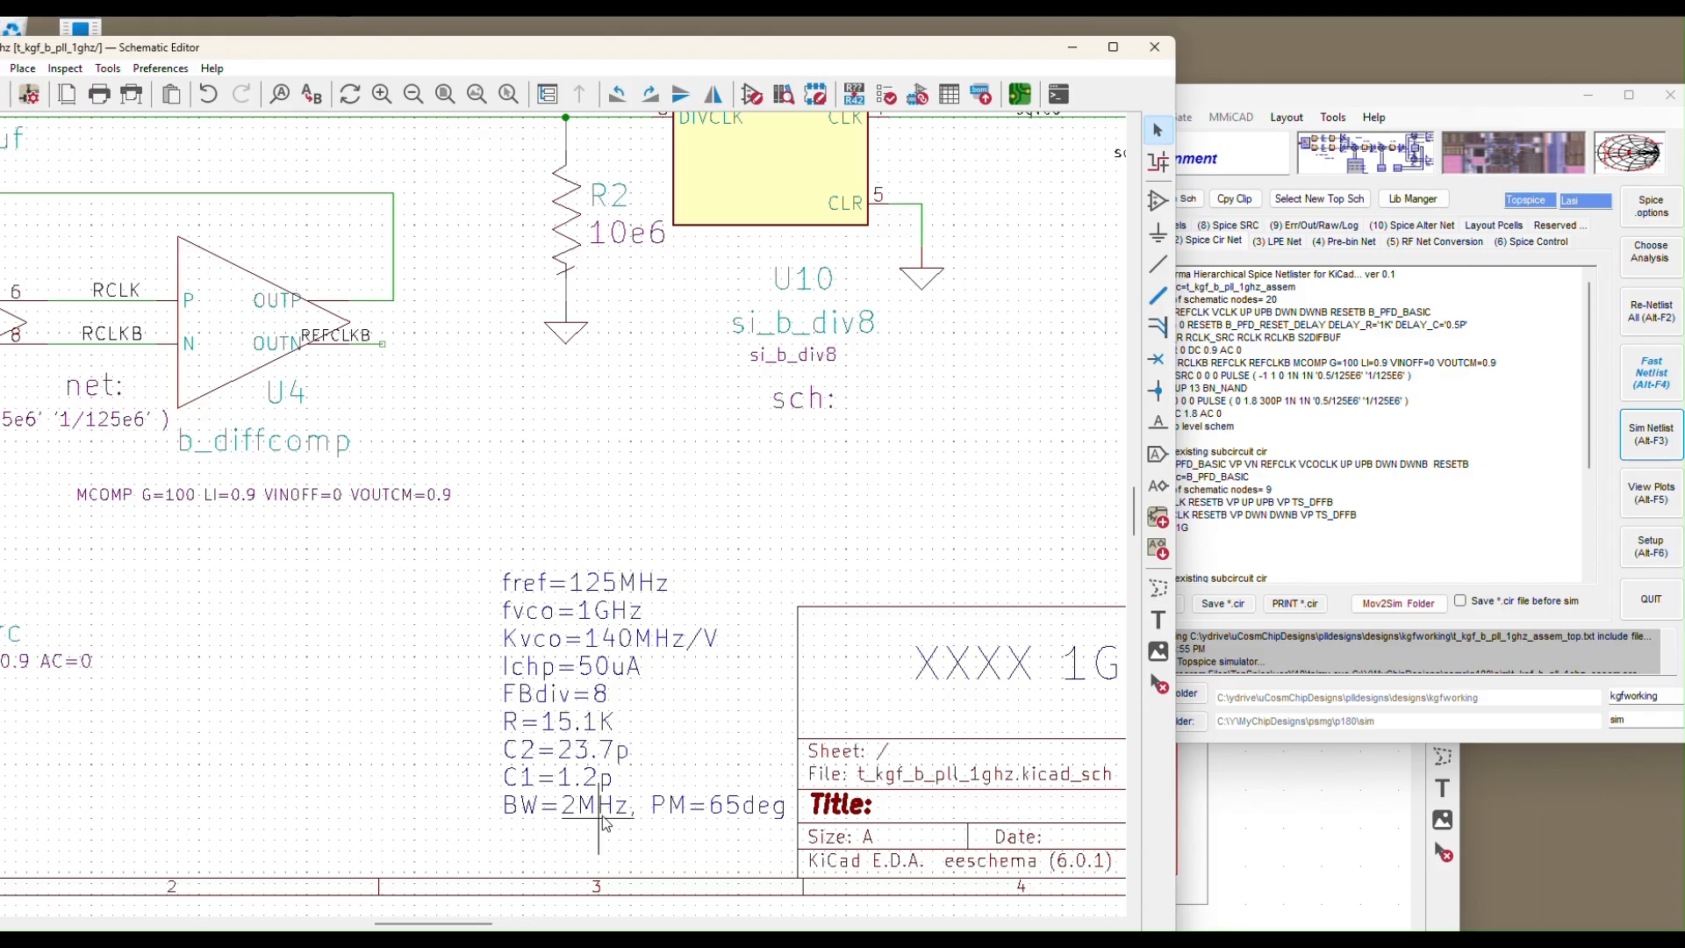
scroll(603, 822, "down", 1)
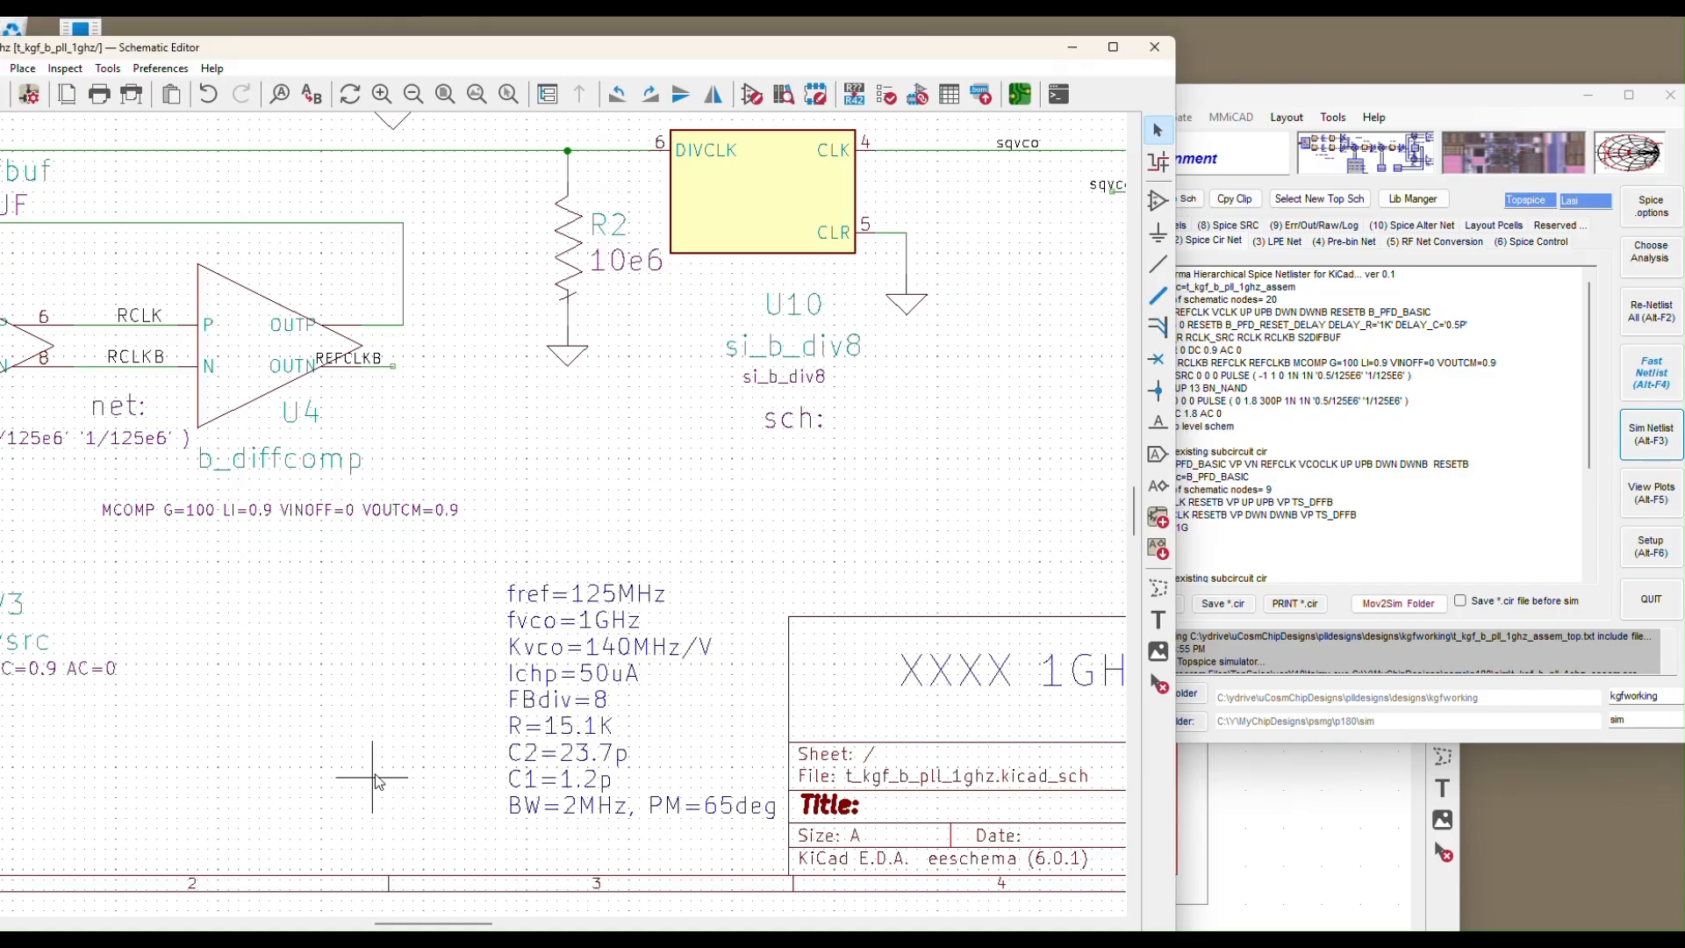
scroll(562, 514, "down", 3)
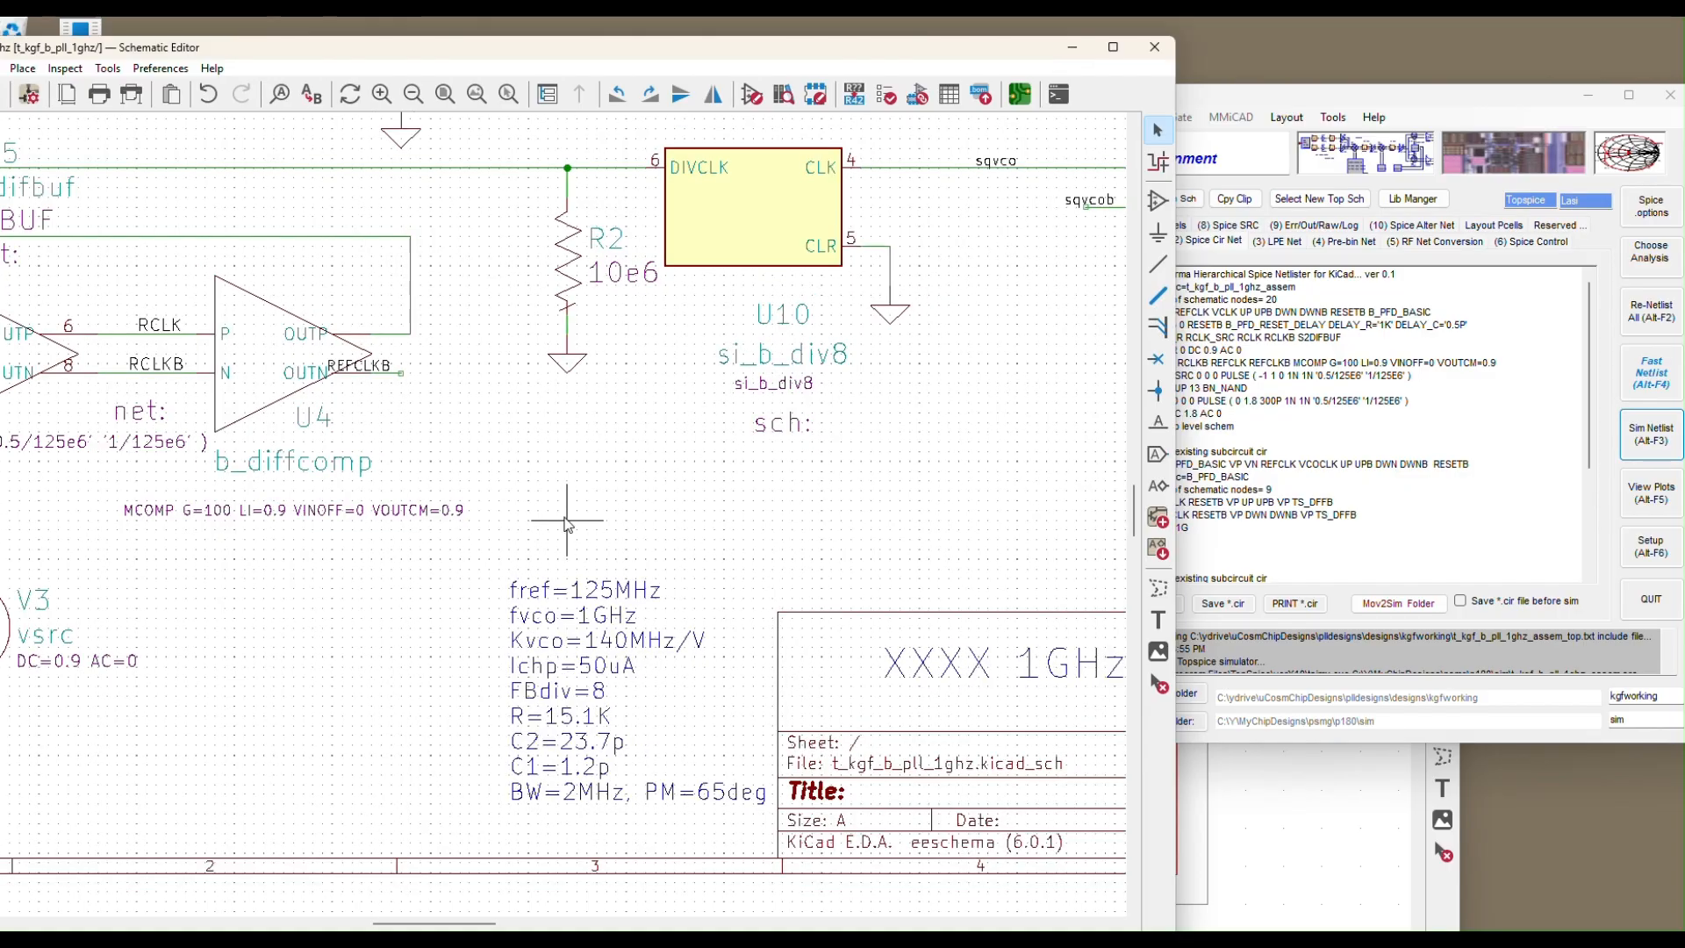
scroll(545, 807, "down", 3)
scroll(550, 685, "up", 3)
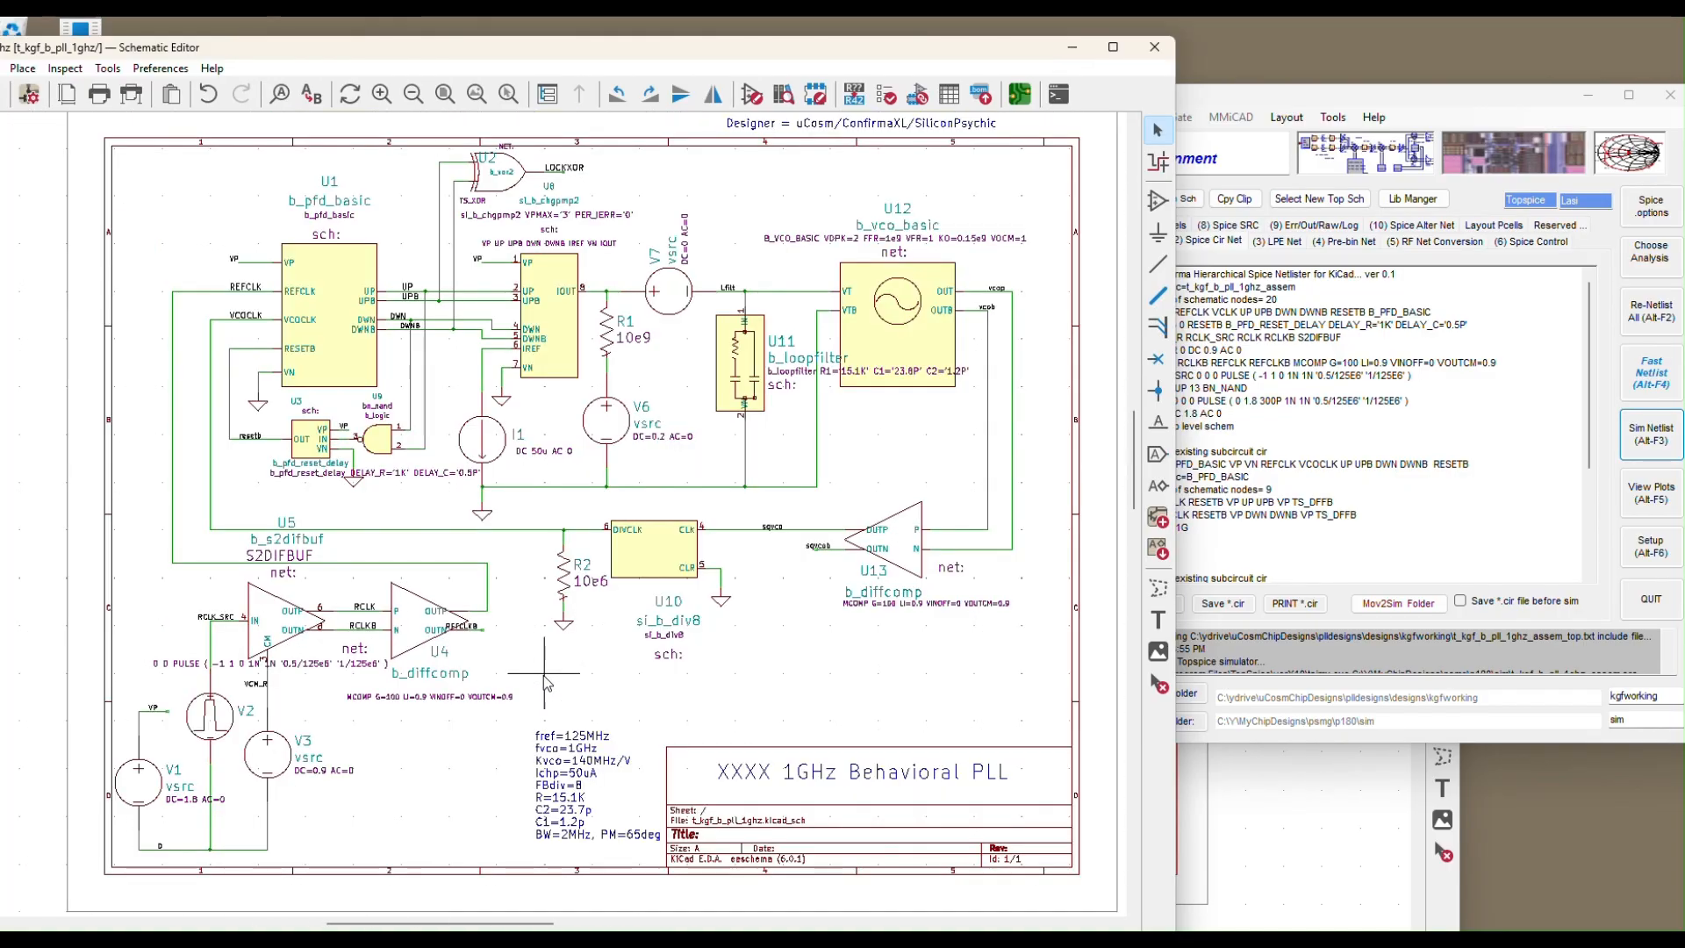
mouse_move(1125, 941)
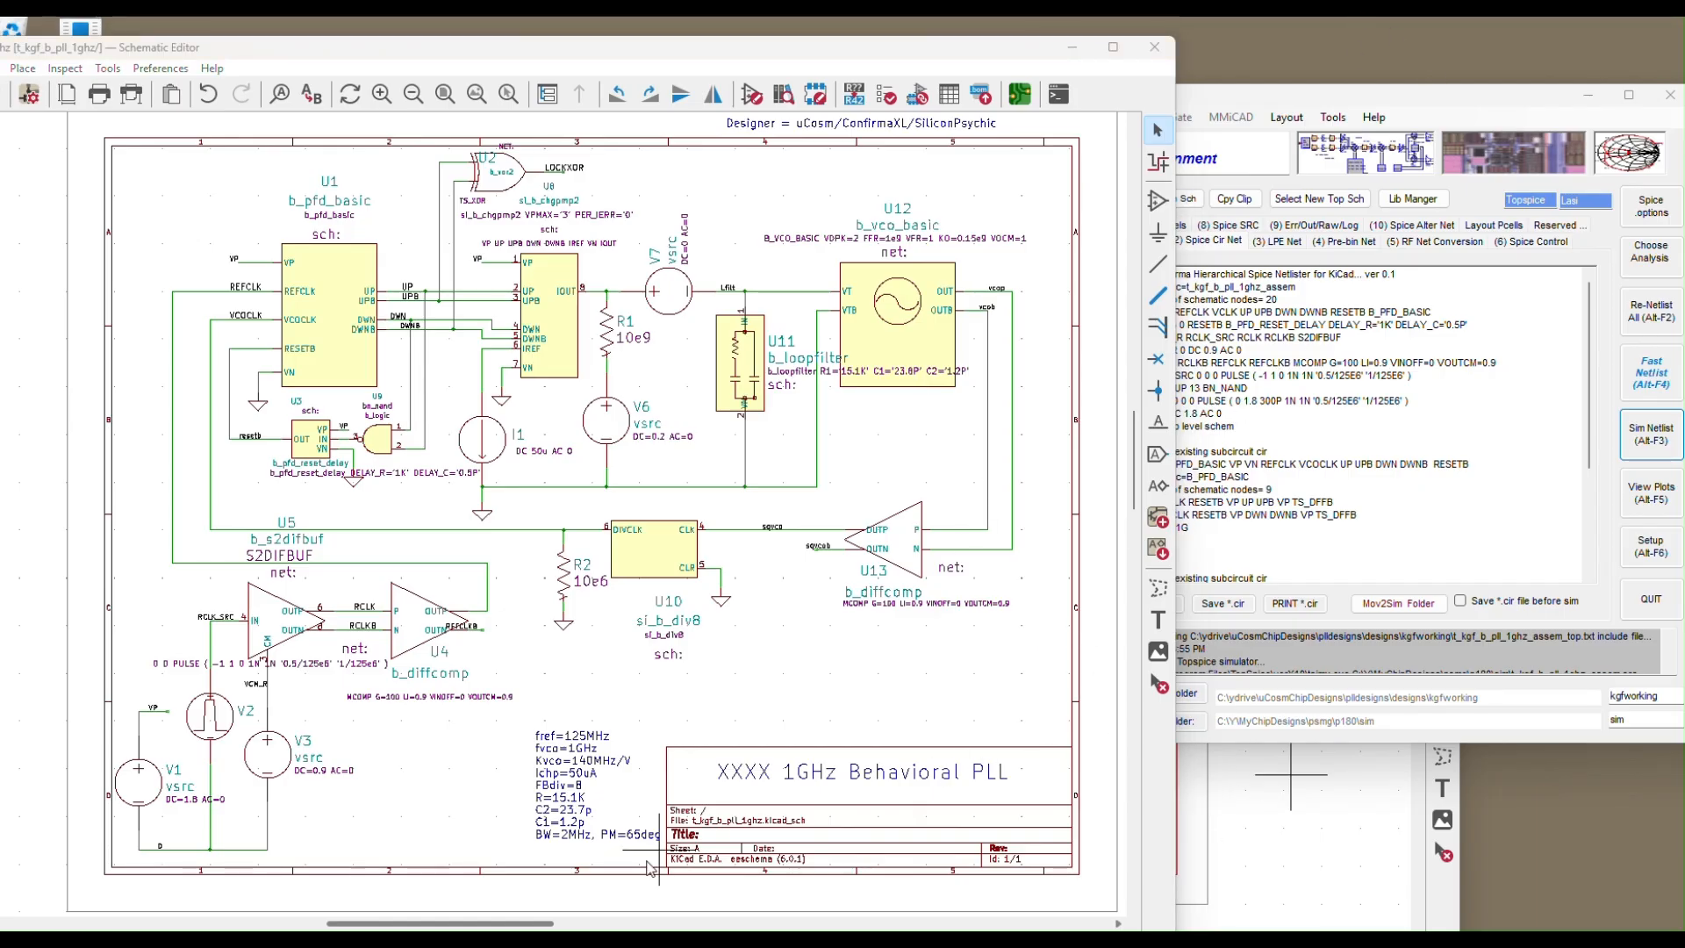
mouse_move(629, 937)
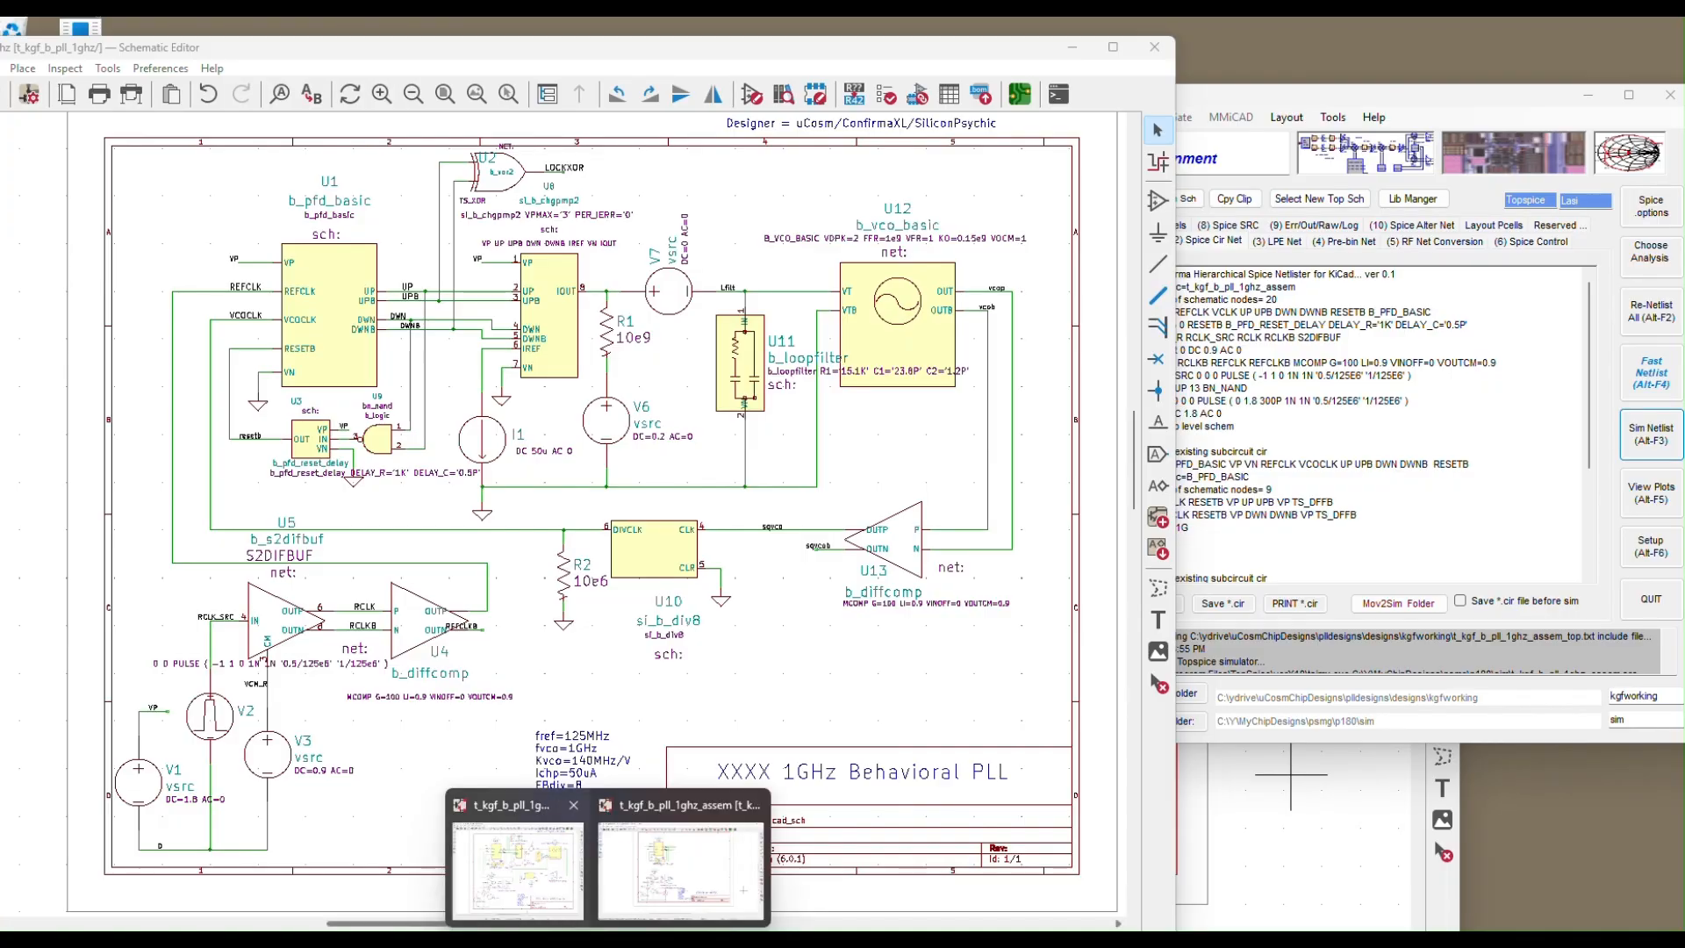
Raise the t_kgf_b_pll_1ghz_assem schematic and shift its window to the far left
left_click(683, 882)
left_click_drag(830, 219, 1287, 152)
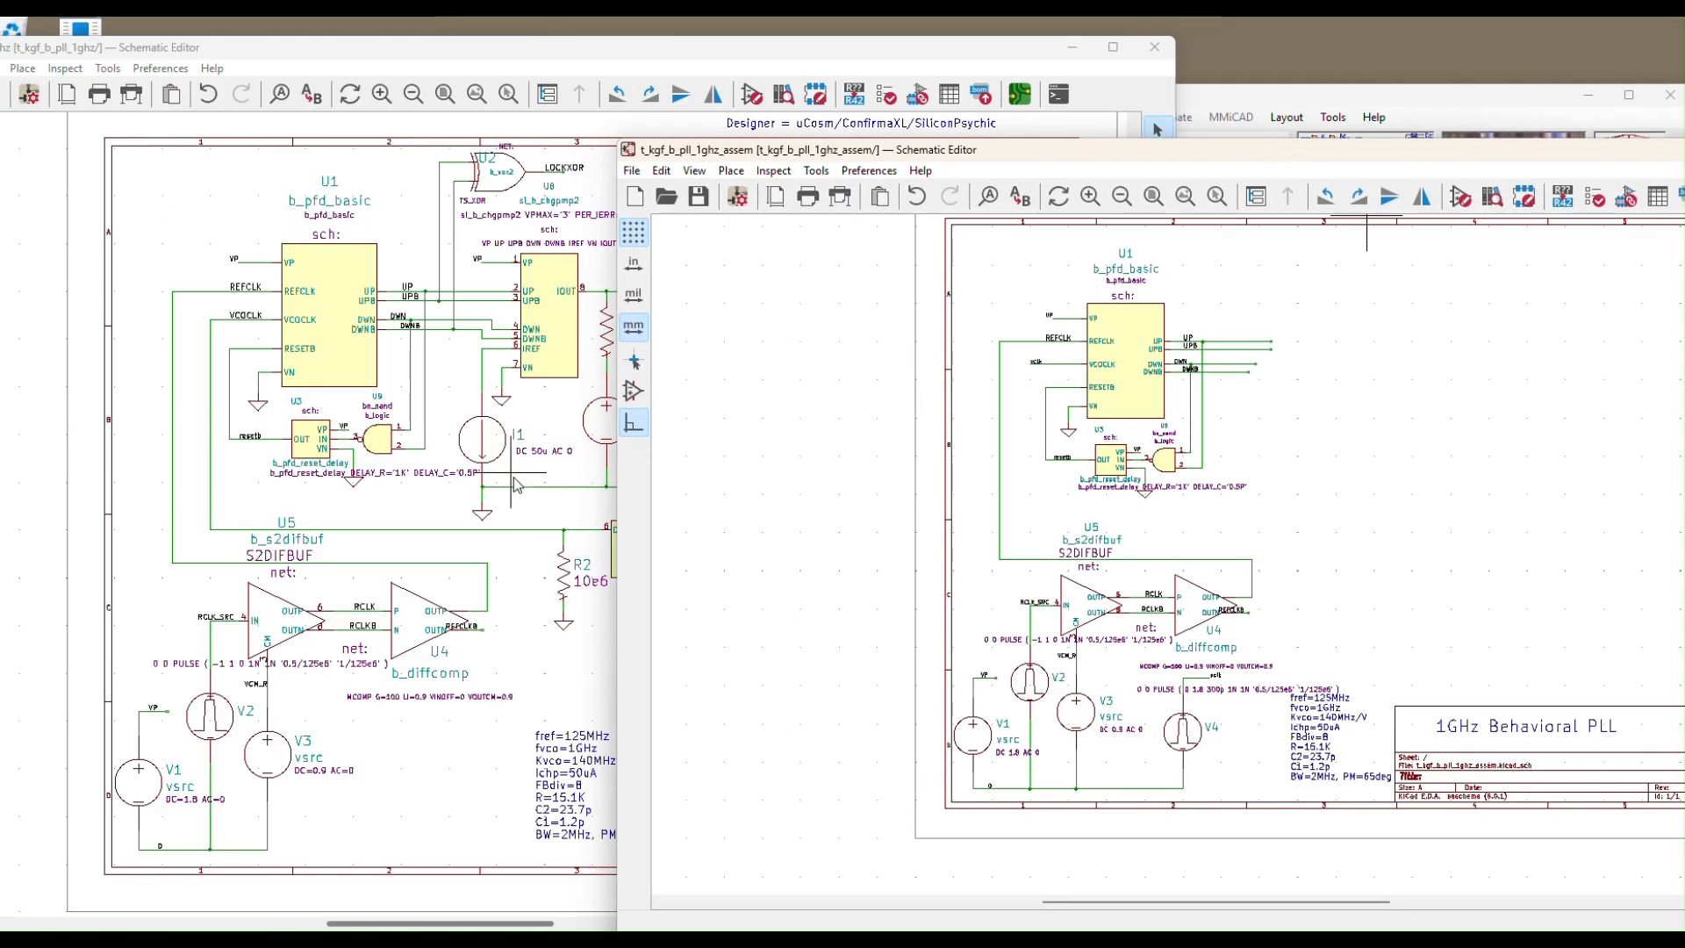
left_click_drag(1198, 158, 588, 165)
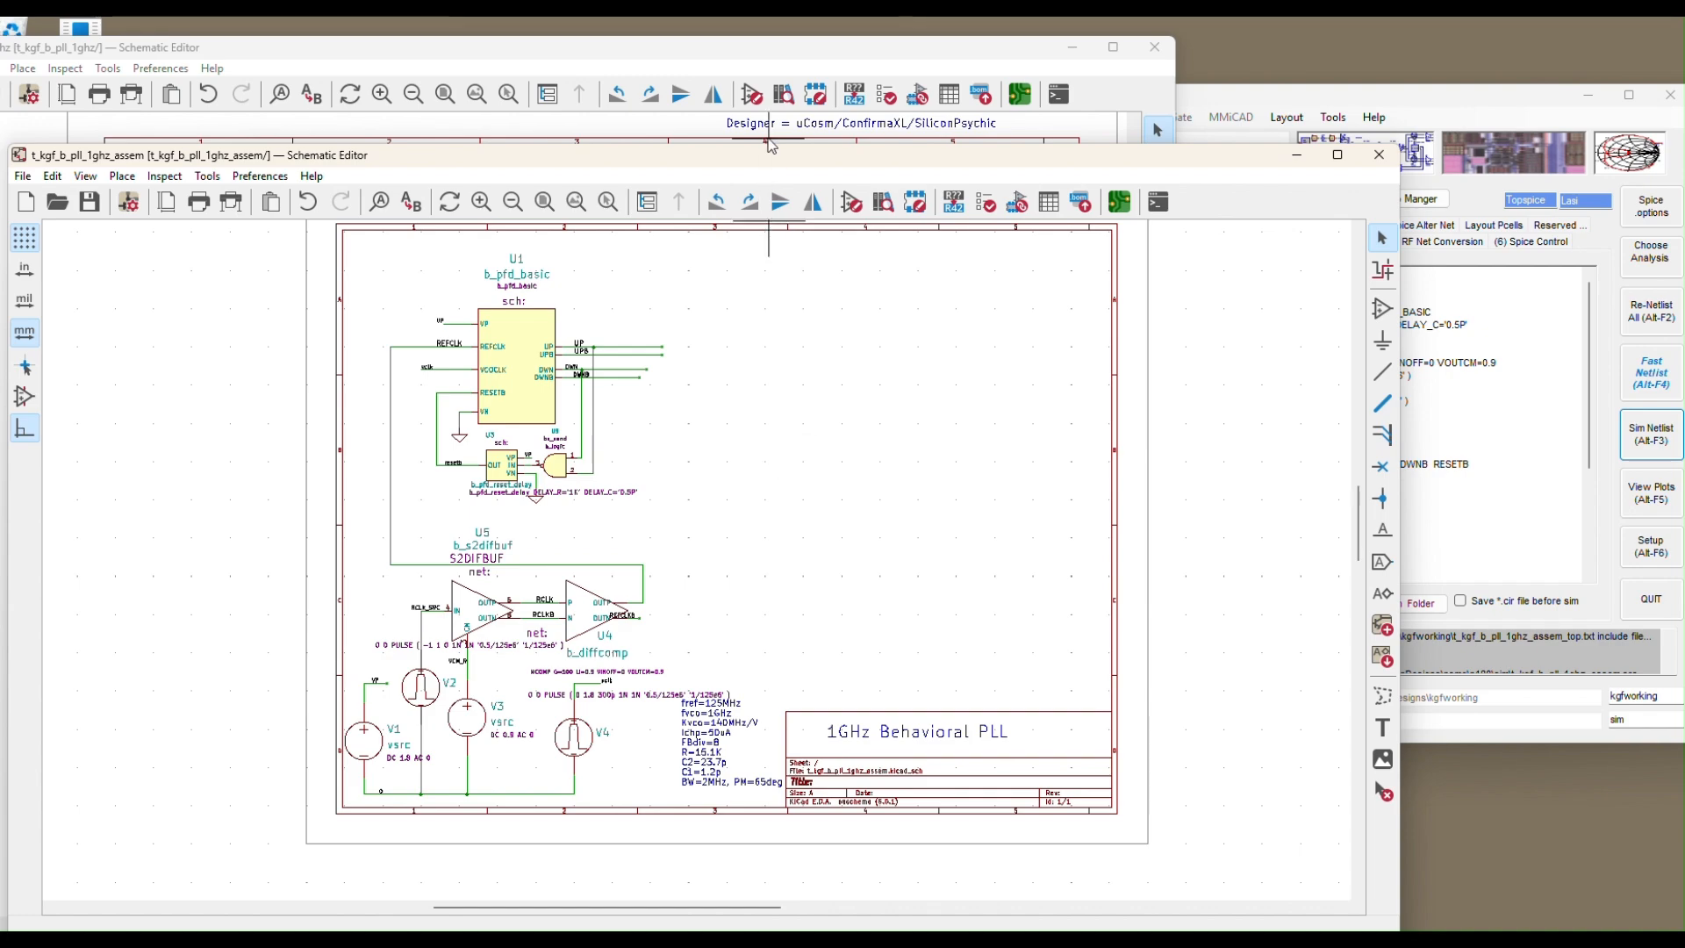
Bring Confirma-XL to the front, slide it right, and show its File menu
left_click(1308, 96)
left_click_drag(1304, 103, 1438, 95)
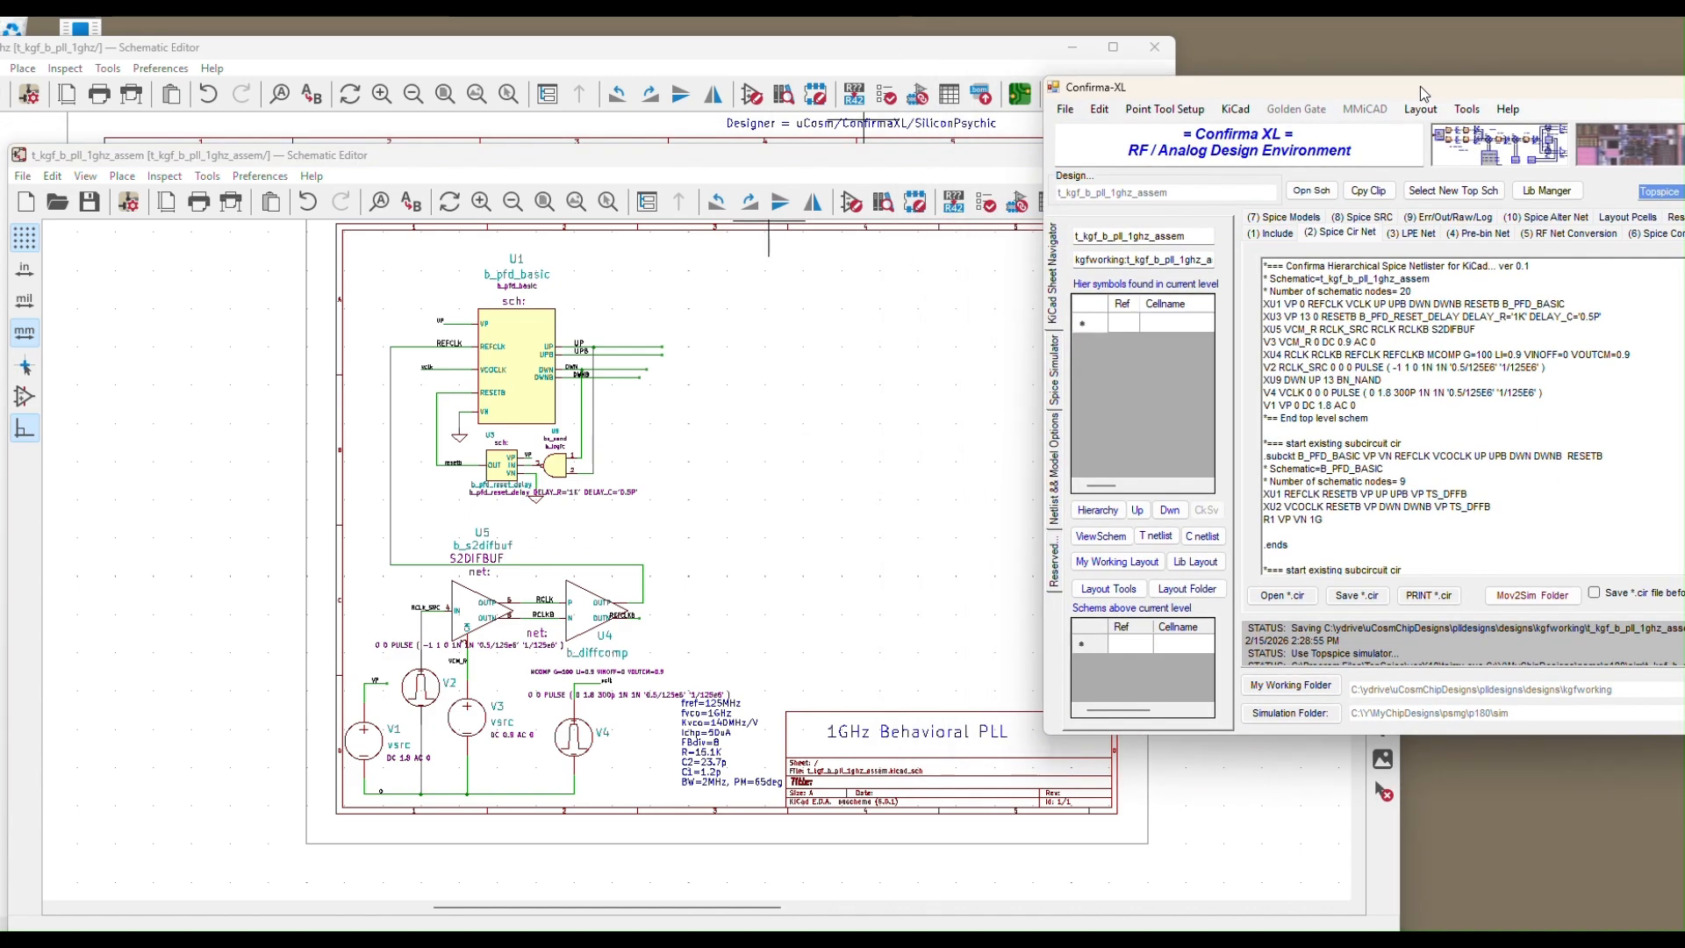
left_click(1067, 110)
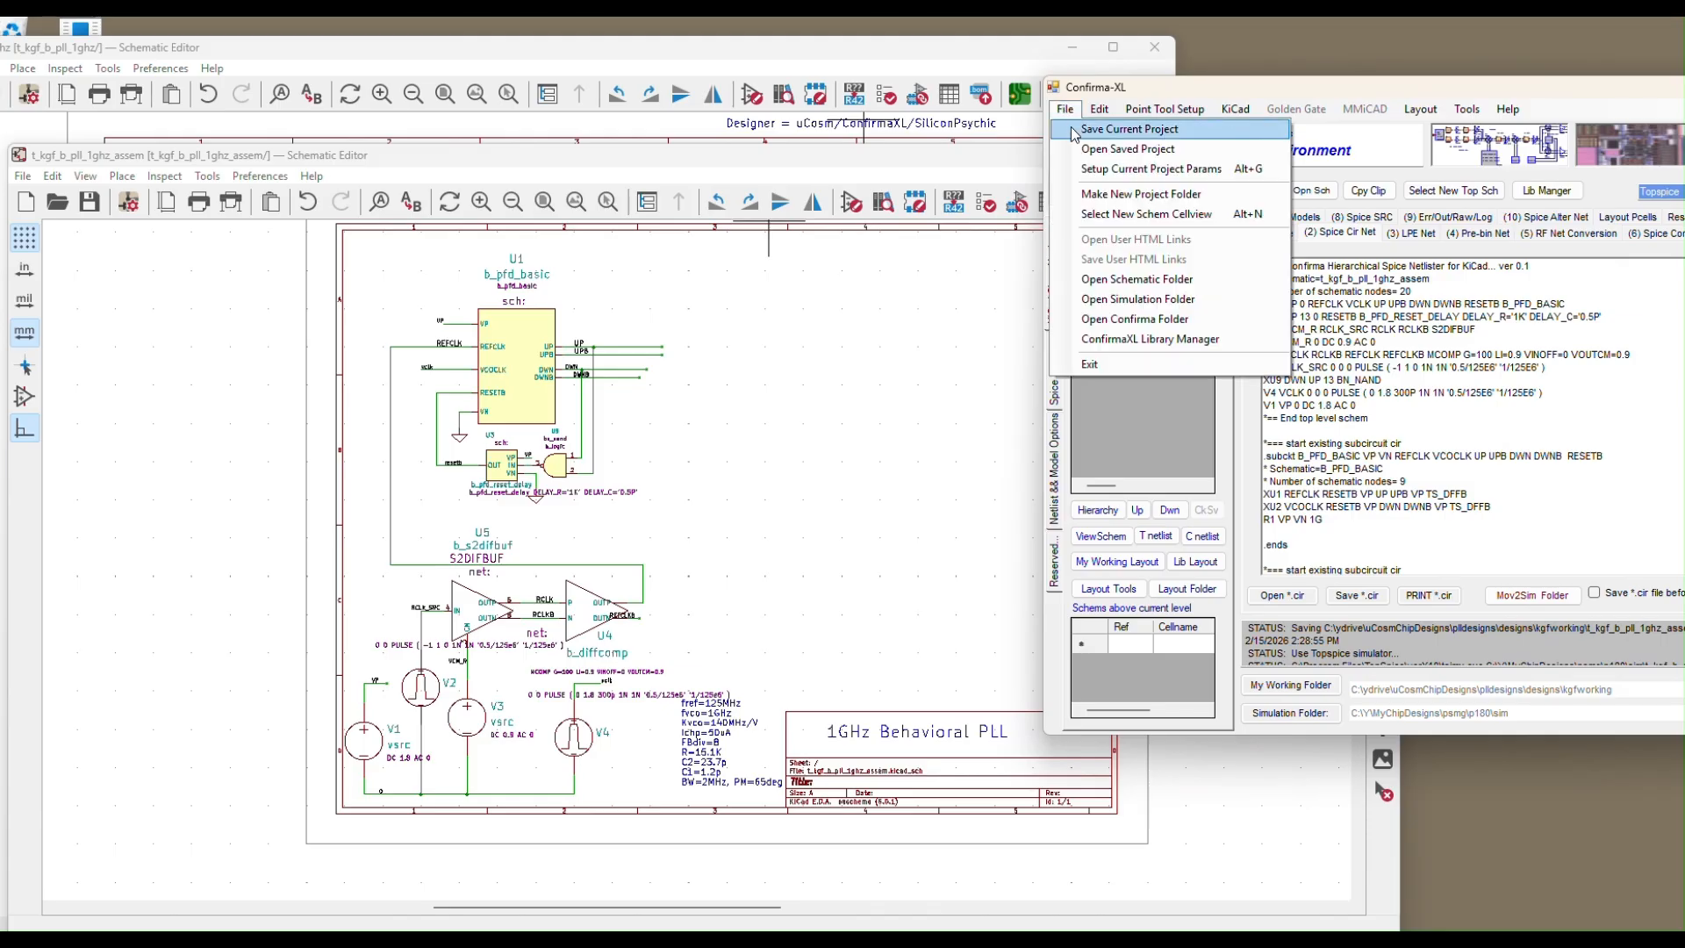
In the ConfirmaXL Library Manager, select t_kgf_b_pfd_basic as source and open its schematic
left_click(1147, 346)
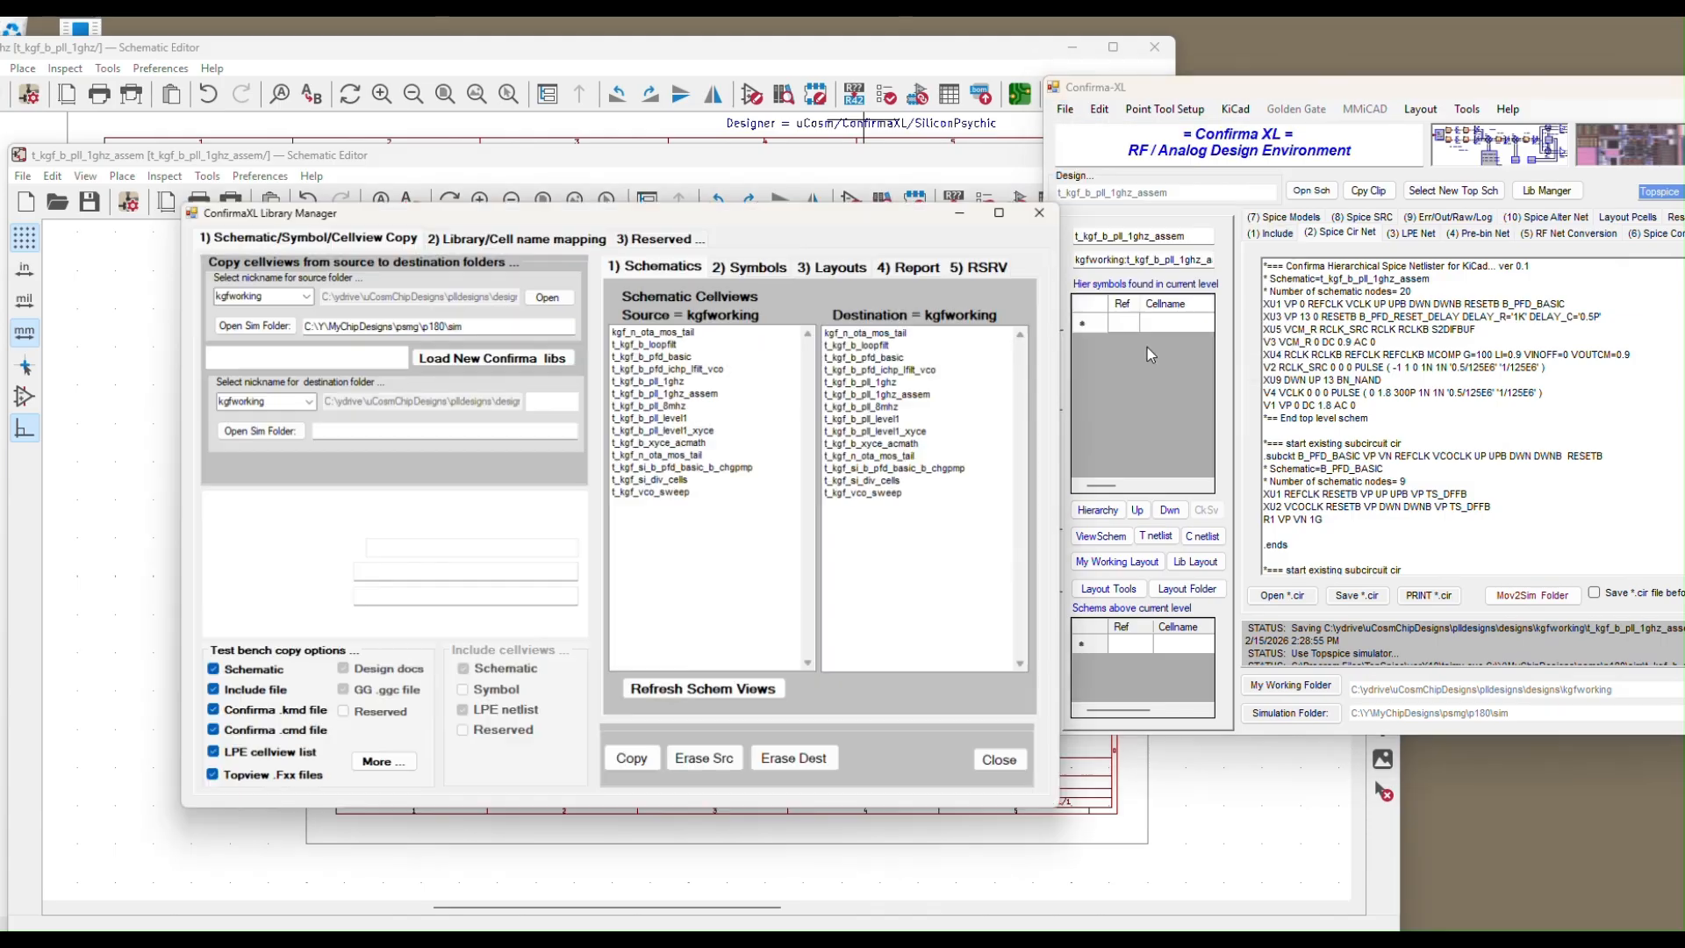
left_click_drag(782, 203, 1326, 226)
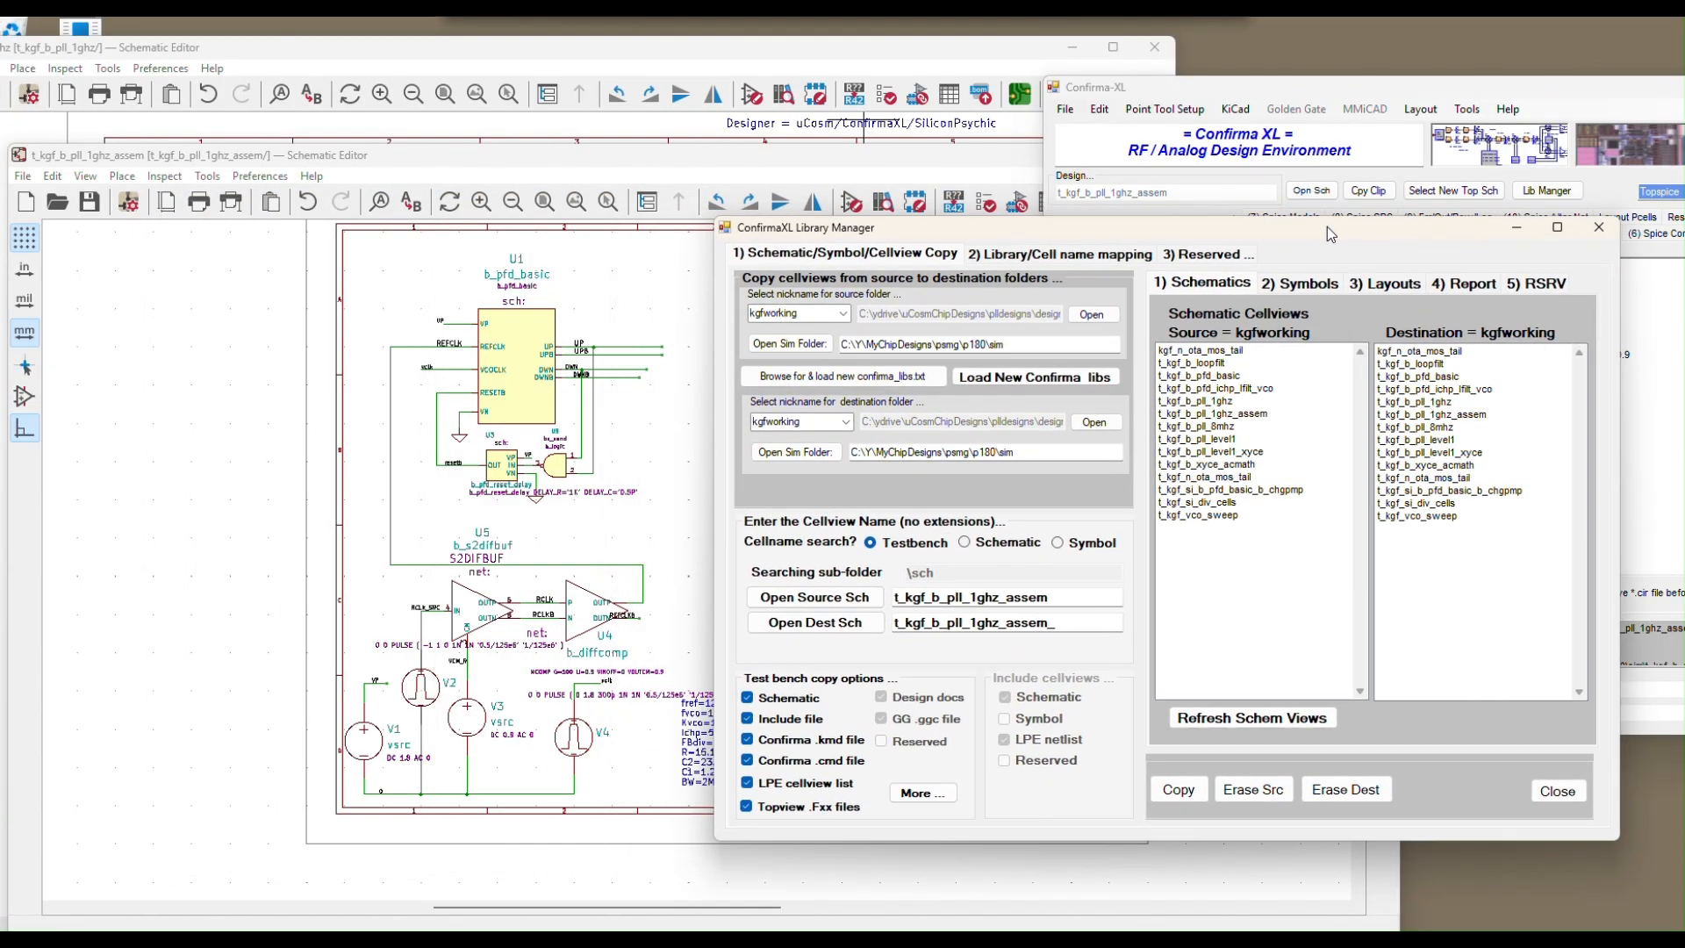
left_click(1258, 416)
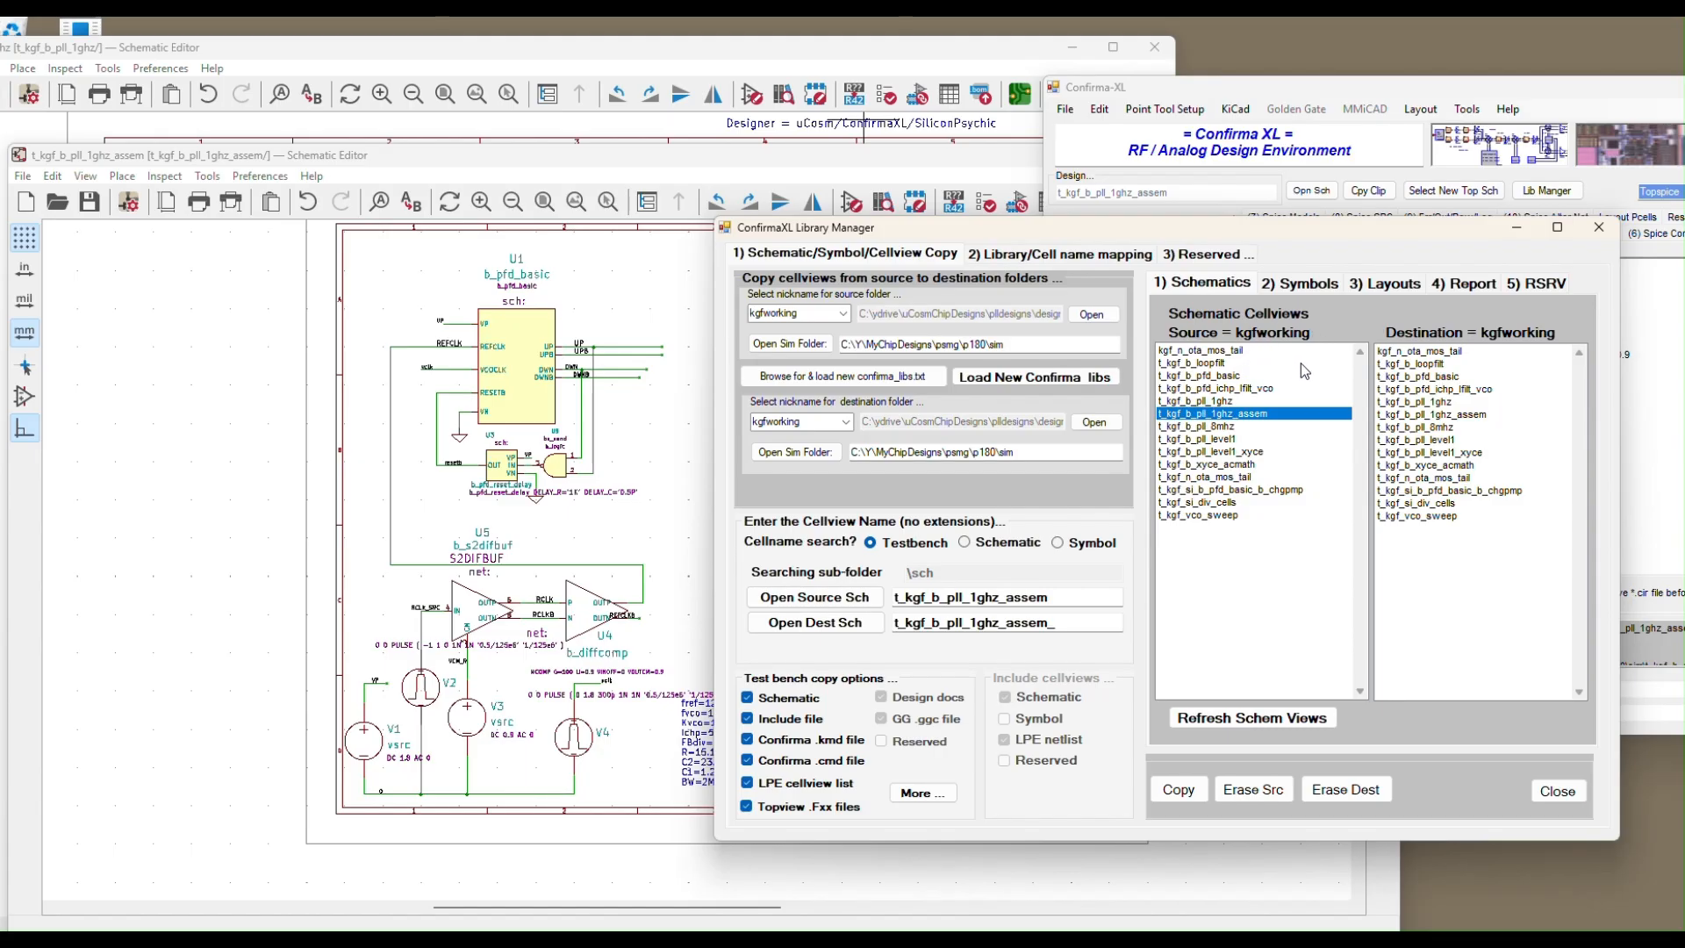
left_click(1214, 426)
left_click(1215, 416)
left_click(1215, 428)
left_click(1214, 415)
left_click(1217, 377)
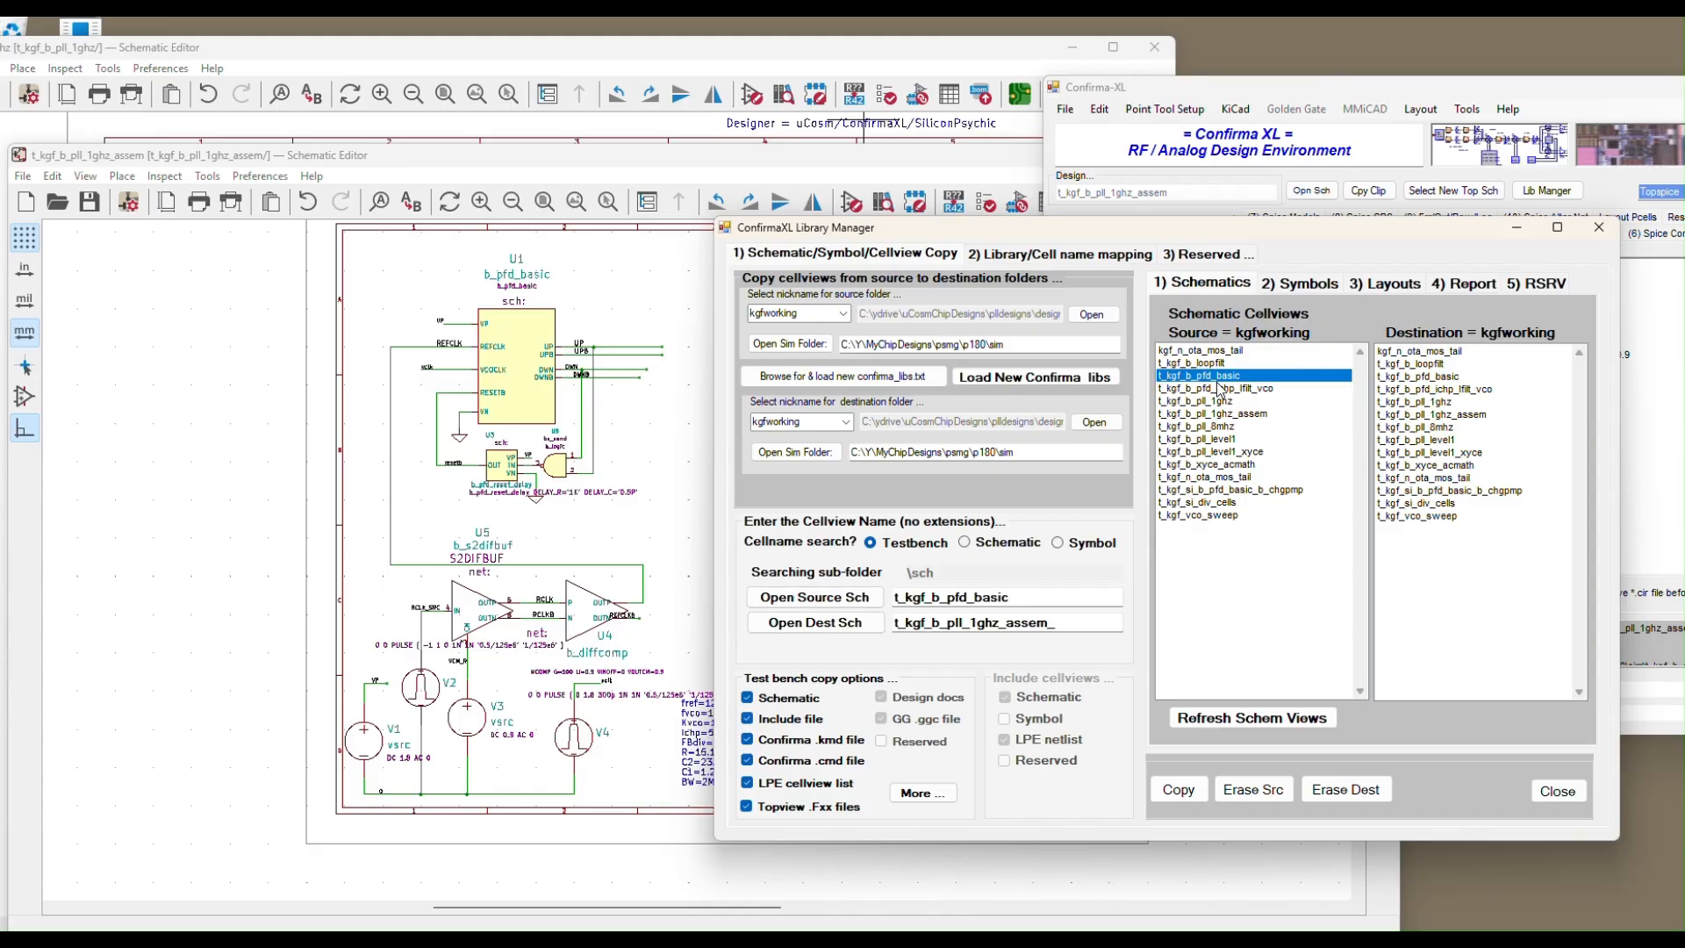
left_click(836, 598)
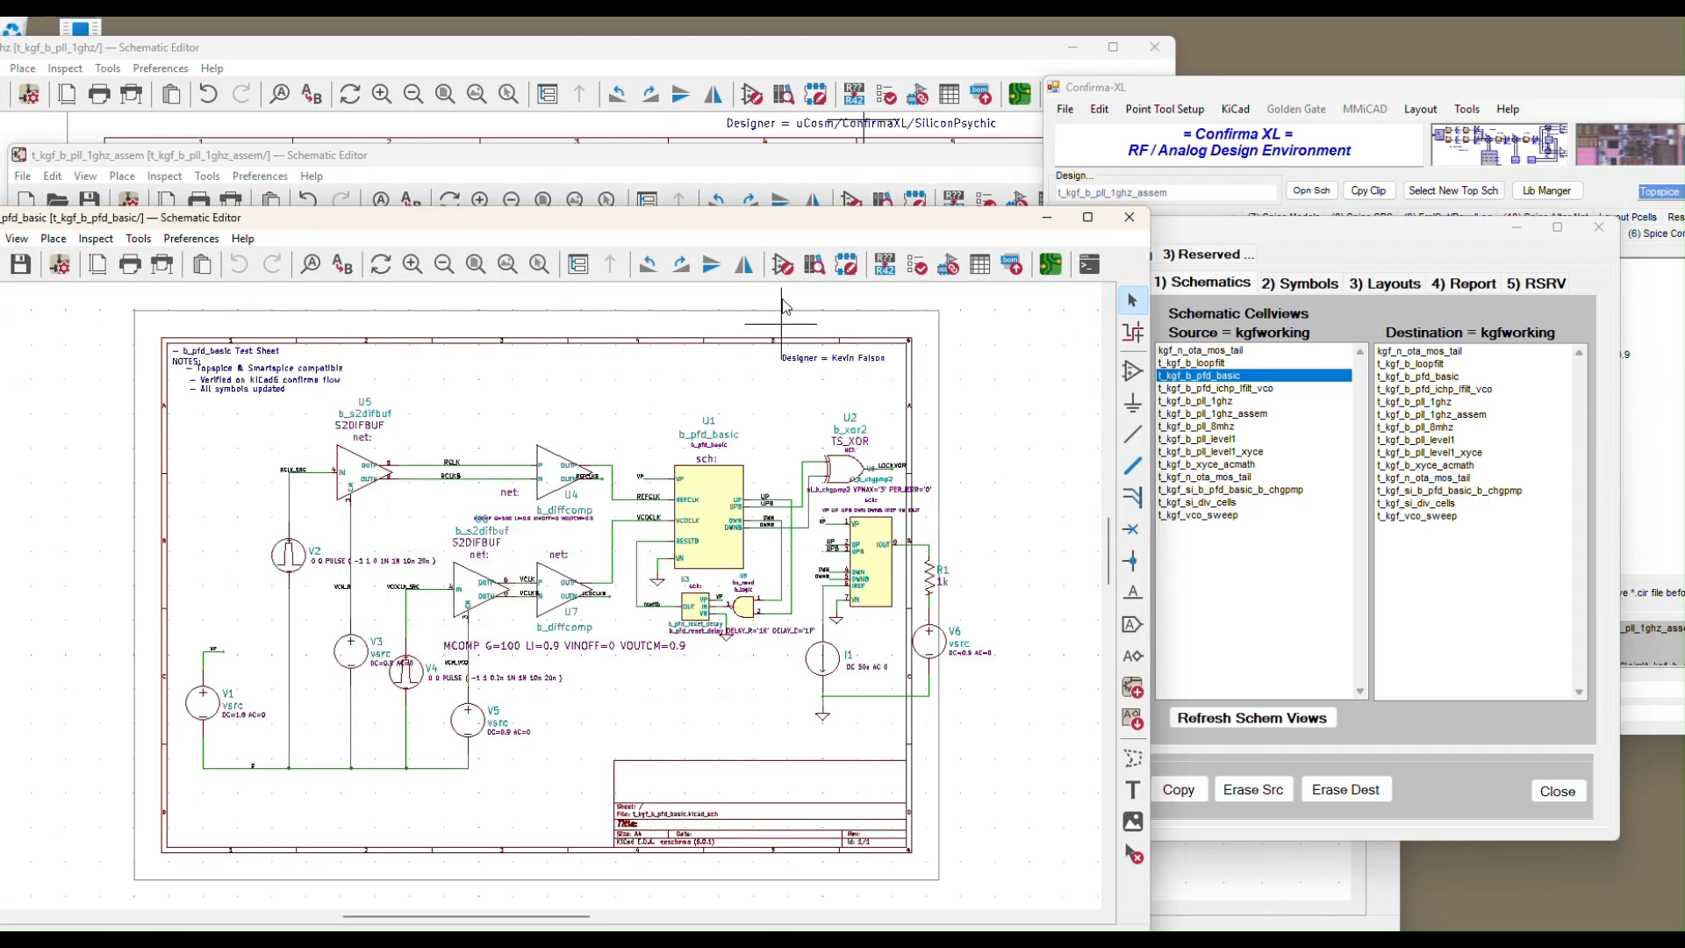
Move the pfd_basic editor aside and close the Library Manager
left_click_drag(789, 222, 895, 219)
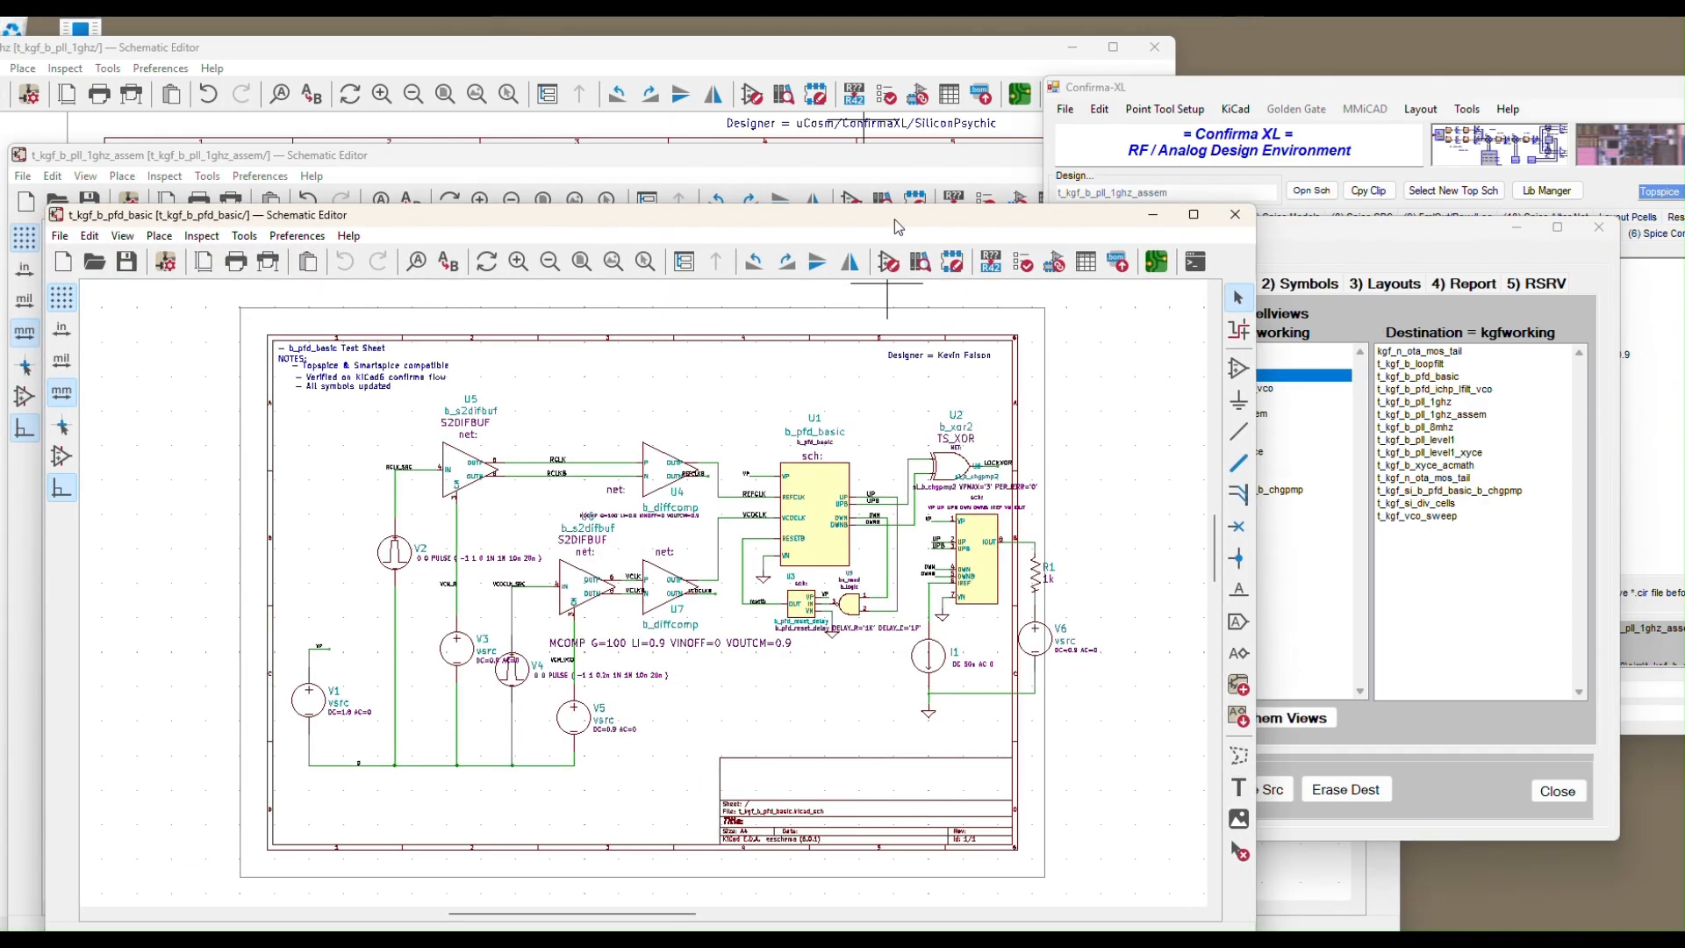
left_click(1460, 239)
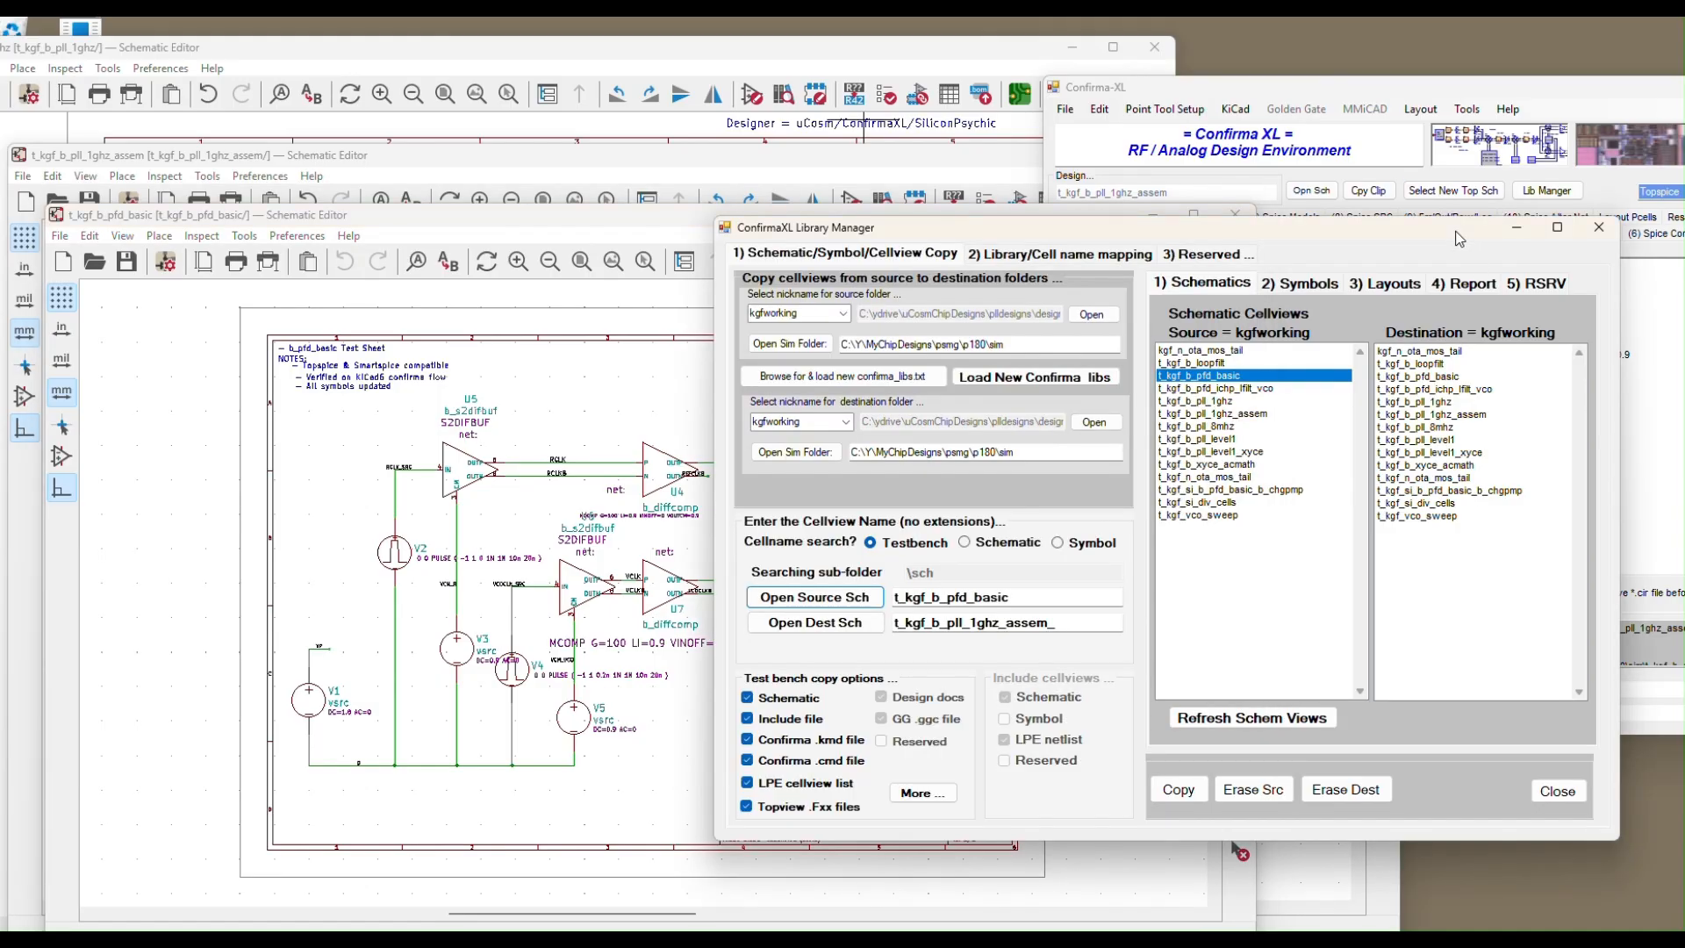
left_click(1558, 791)
Arrange the pfd_basic schematic and Confirma-XL windows side by side, with the editor fully visible
left_click_drag(962, 224, 914, 146)
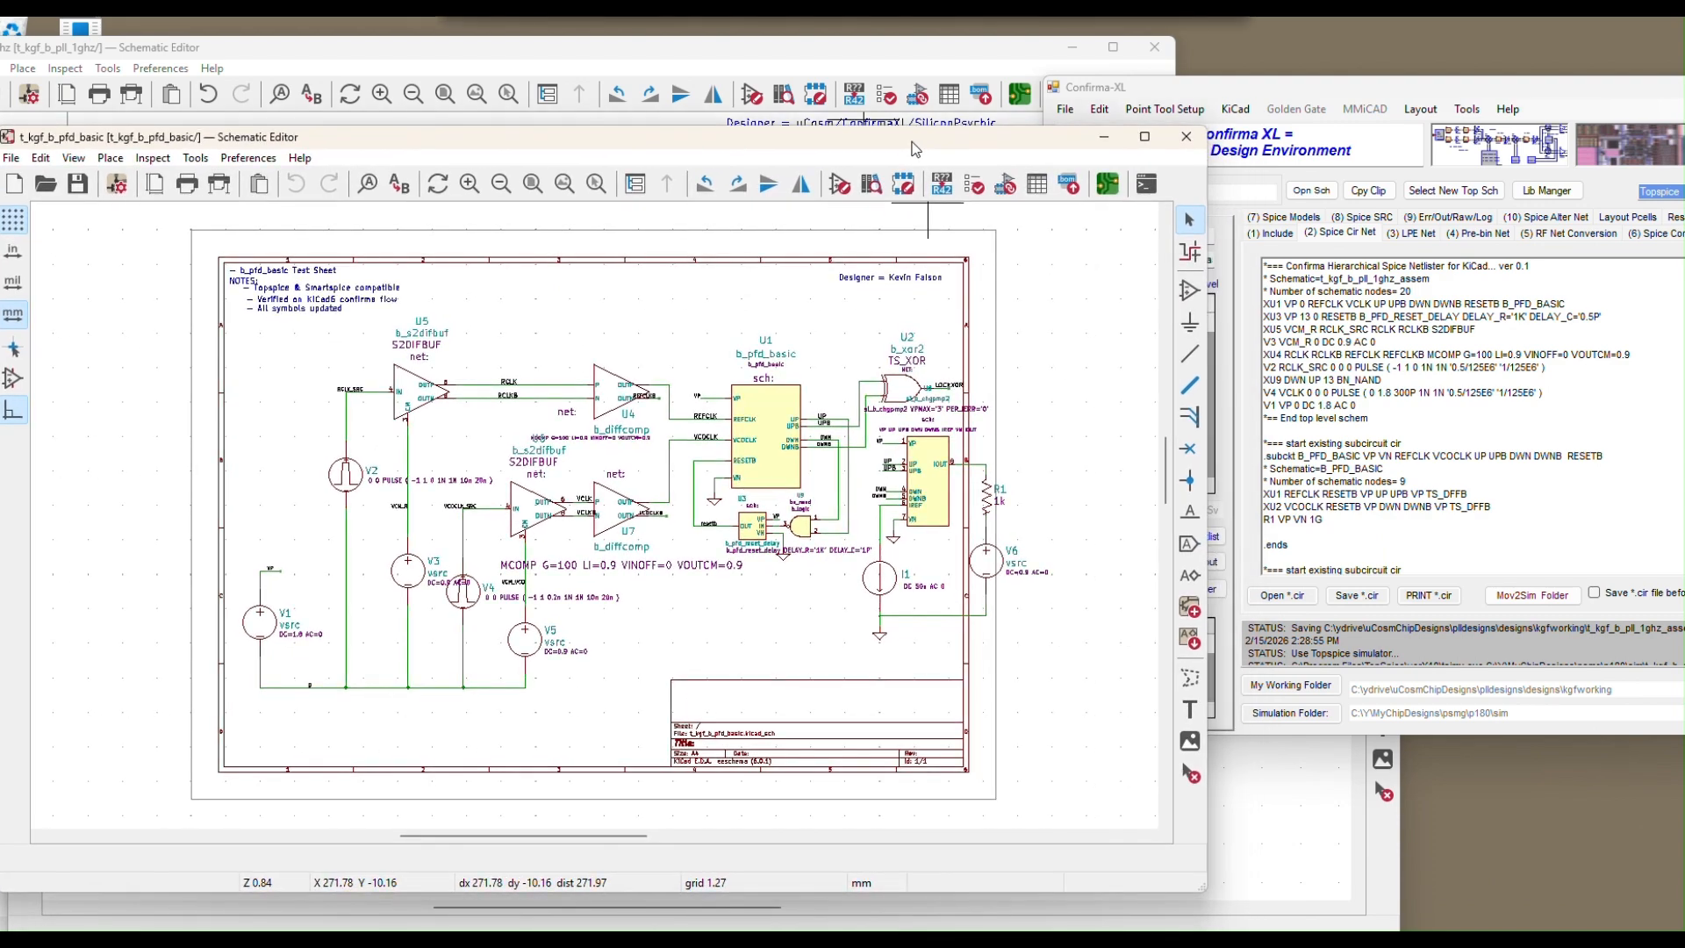
left_click(1328, 87)
left_click_drag(1323, 86, 1244, 57)
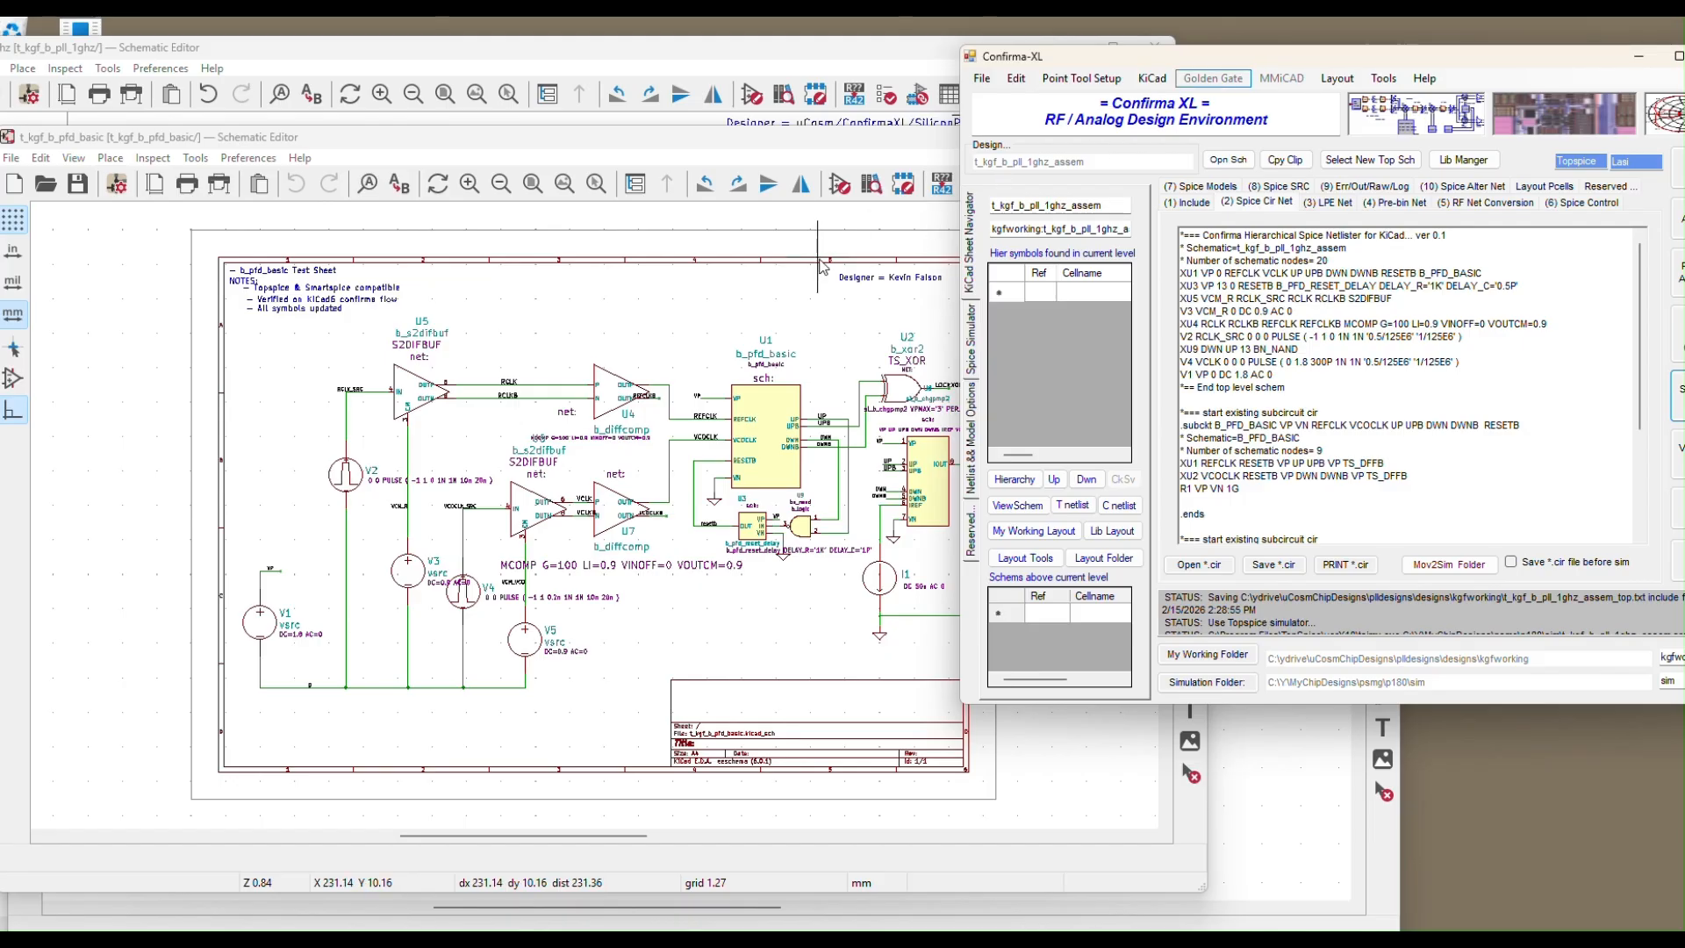
left_click(784, 293)
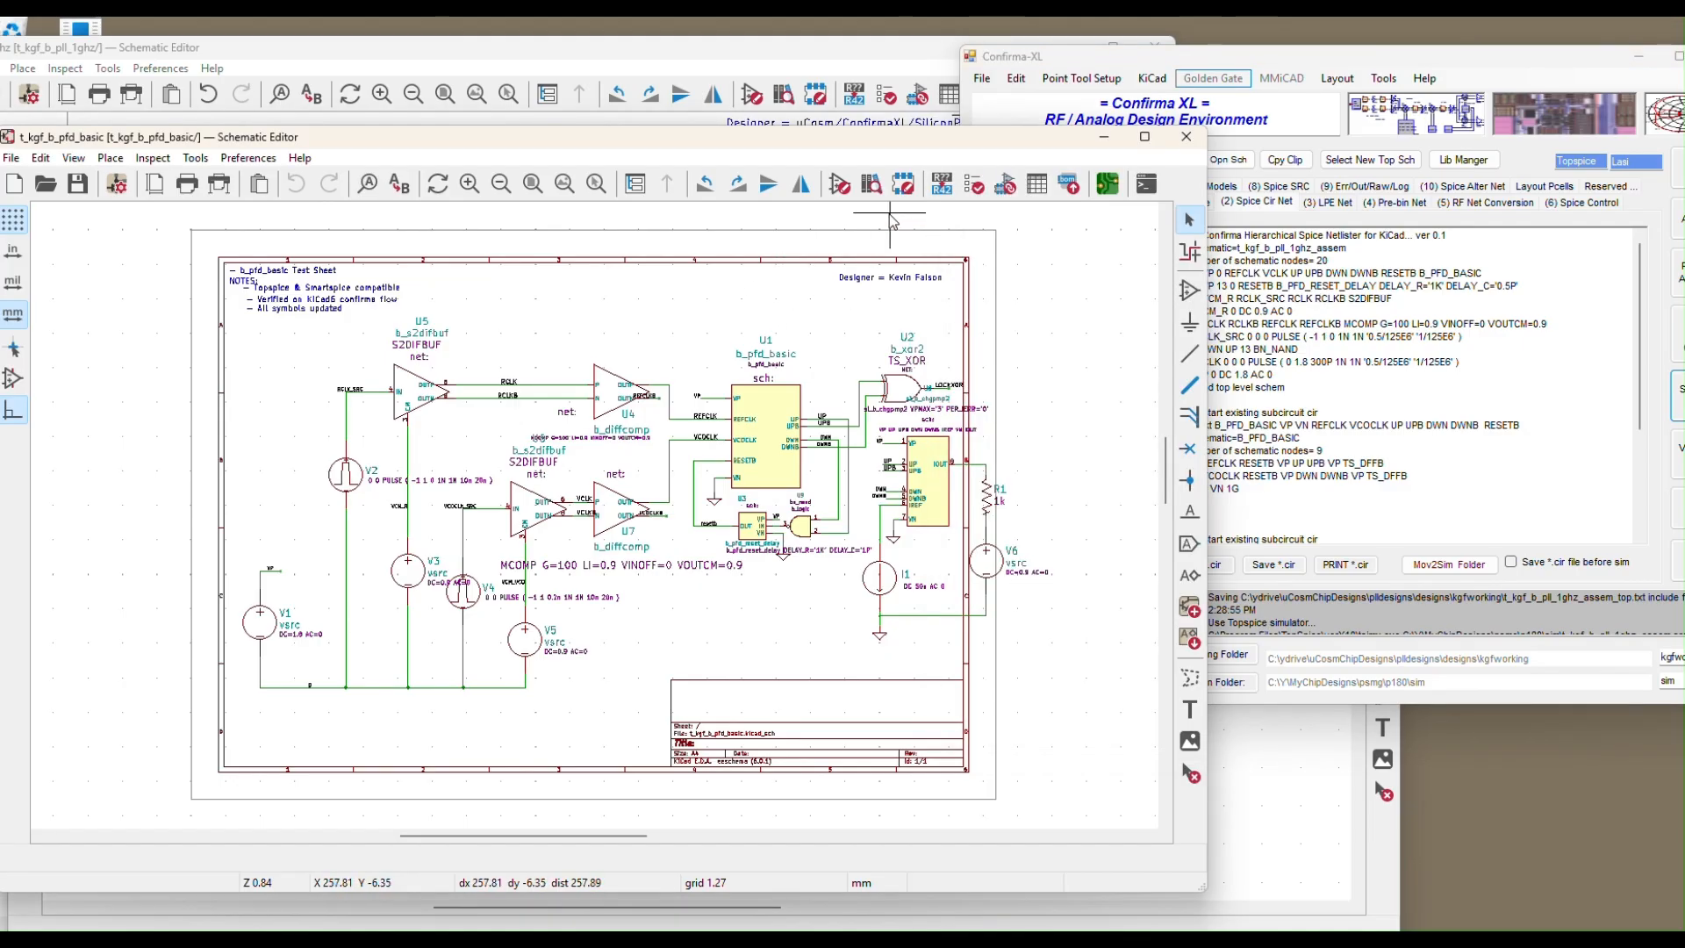
left_click_drag(915, 139, 835, 157)
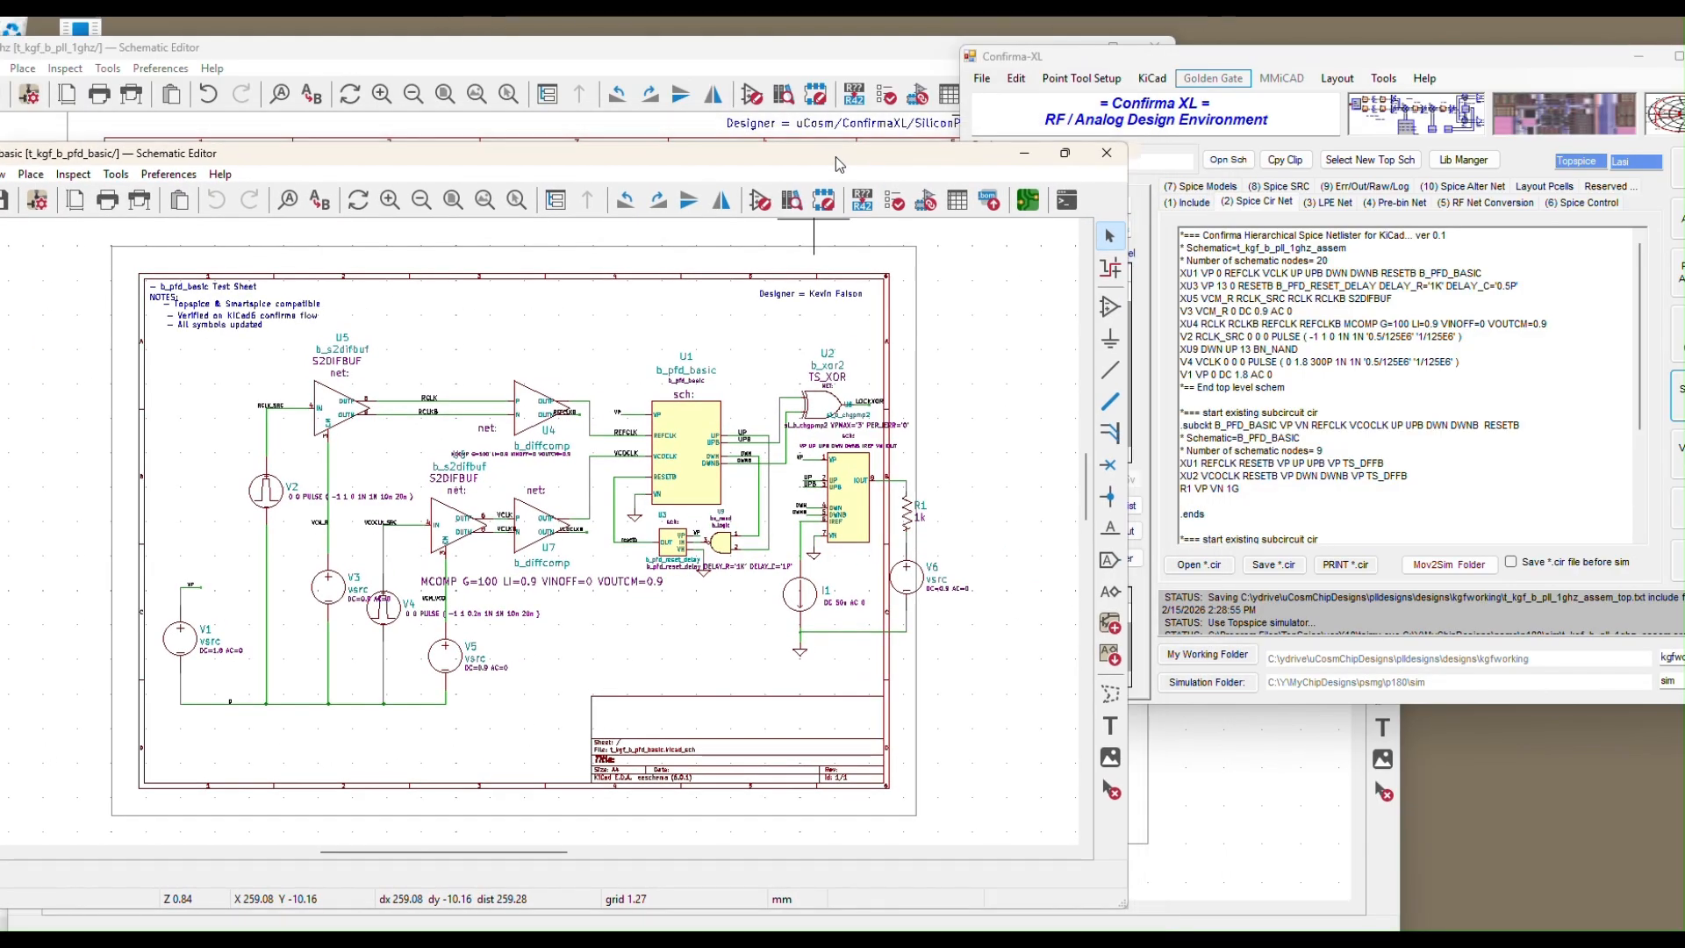
double_click(835, 156)
left_click(1648, 22)
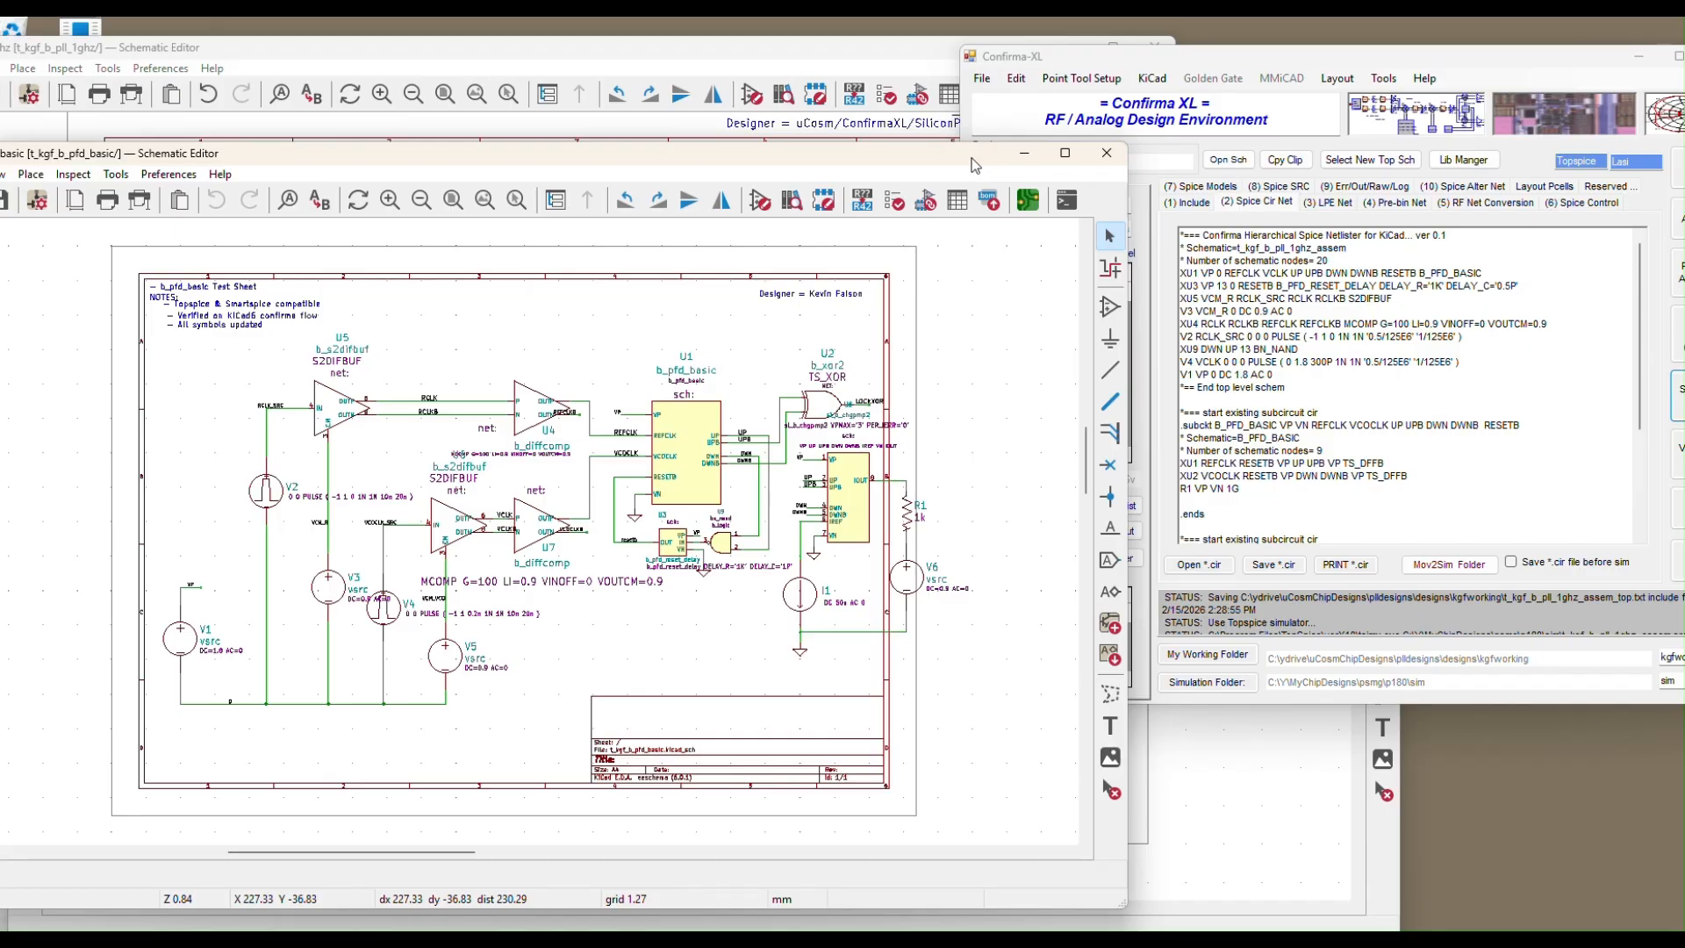
left_click_drag(974, 165, 966, 196)
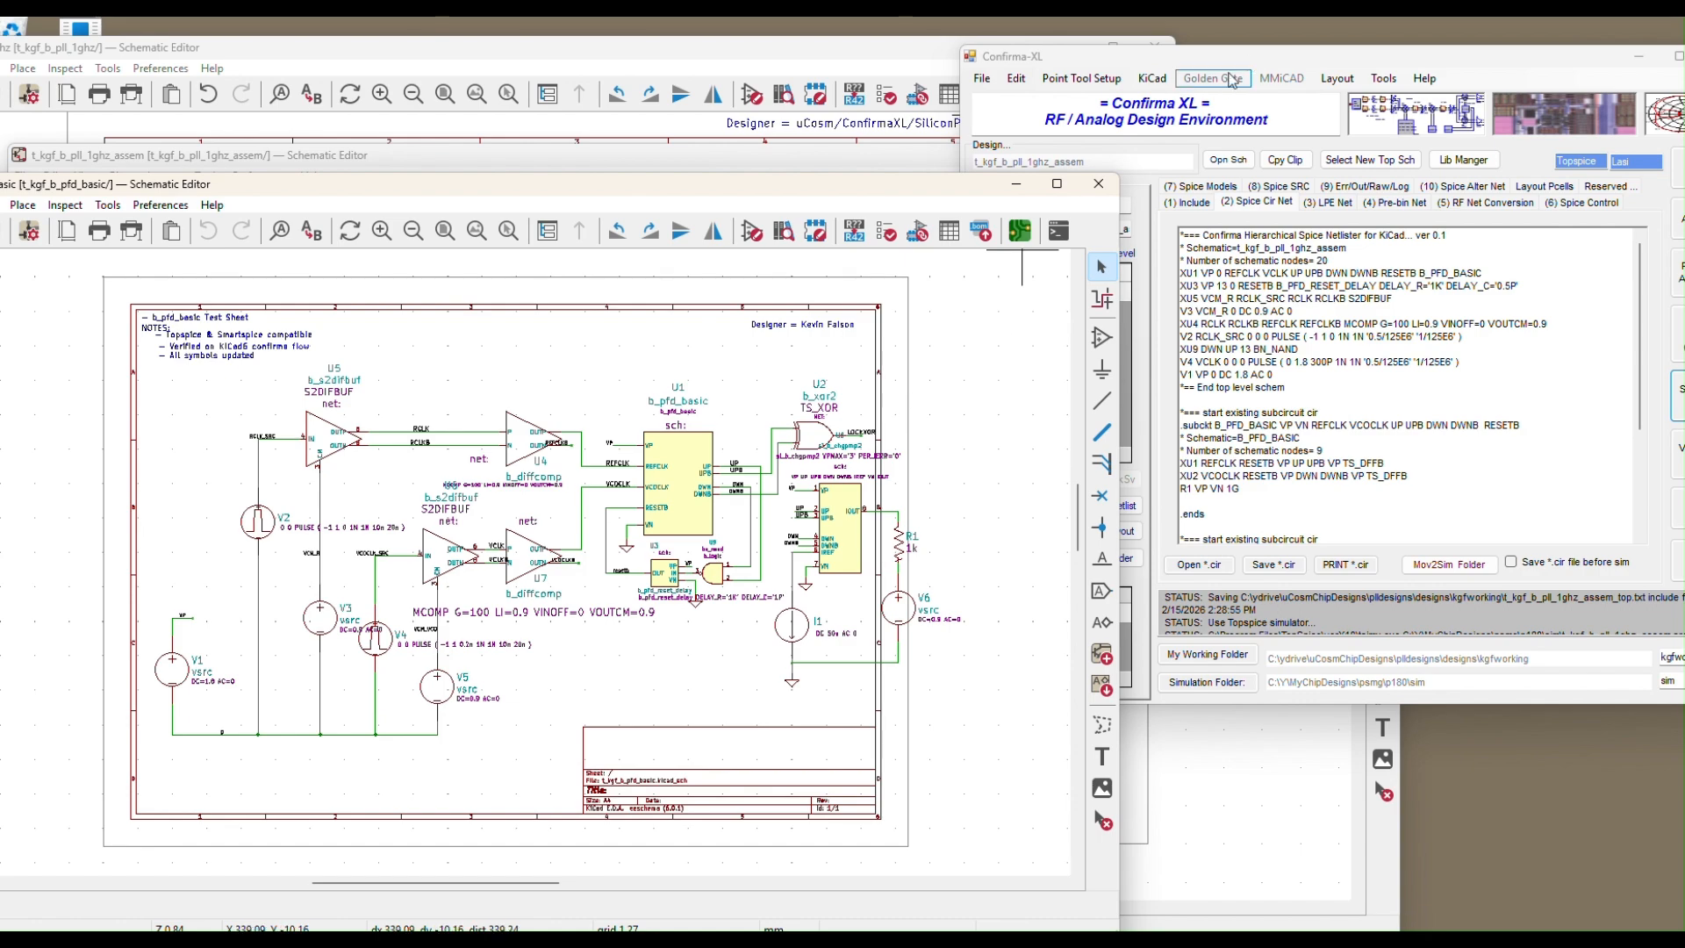
Export the schematic via Pass2ConfirmaXL as cell t_kgf_b_pfd_basic
left_click(980, 230)
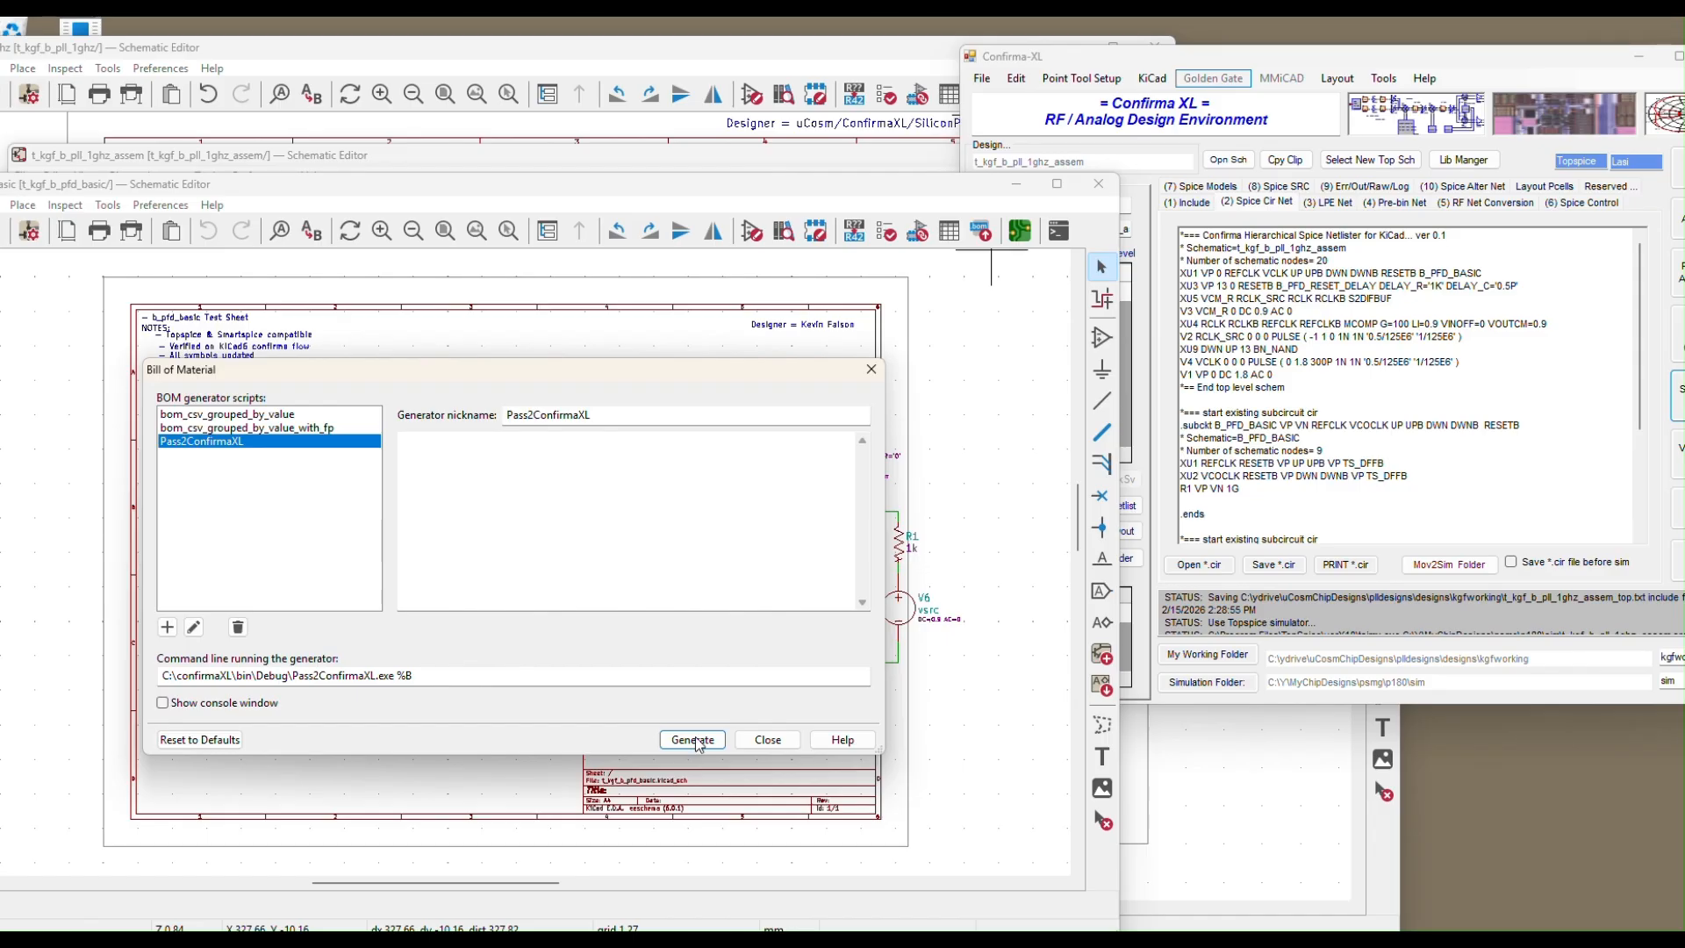
left_click(695, 744)
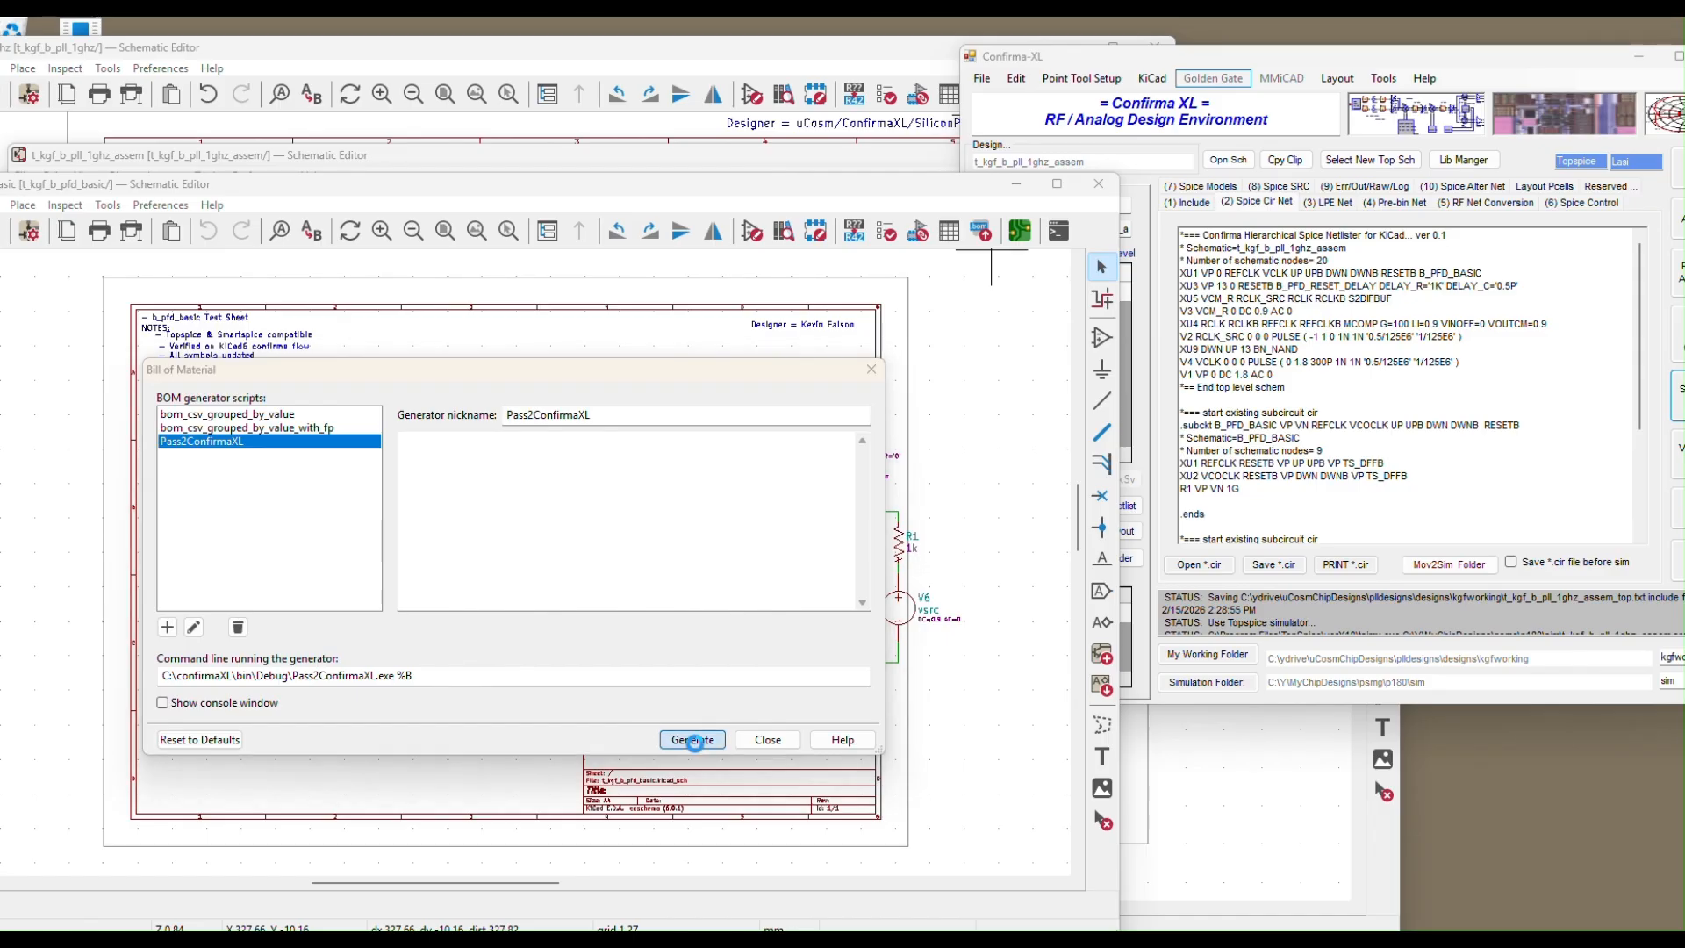
left_click(956, 530)
type("_b_pfd_basic")
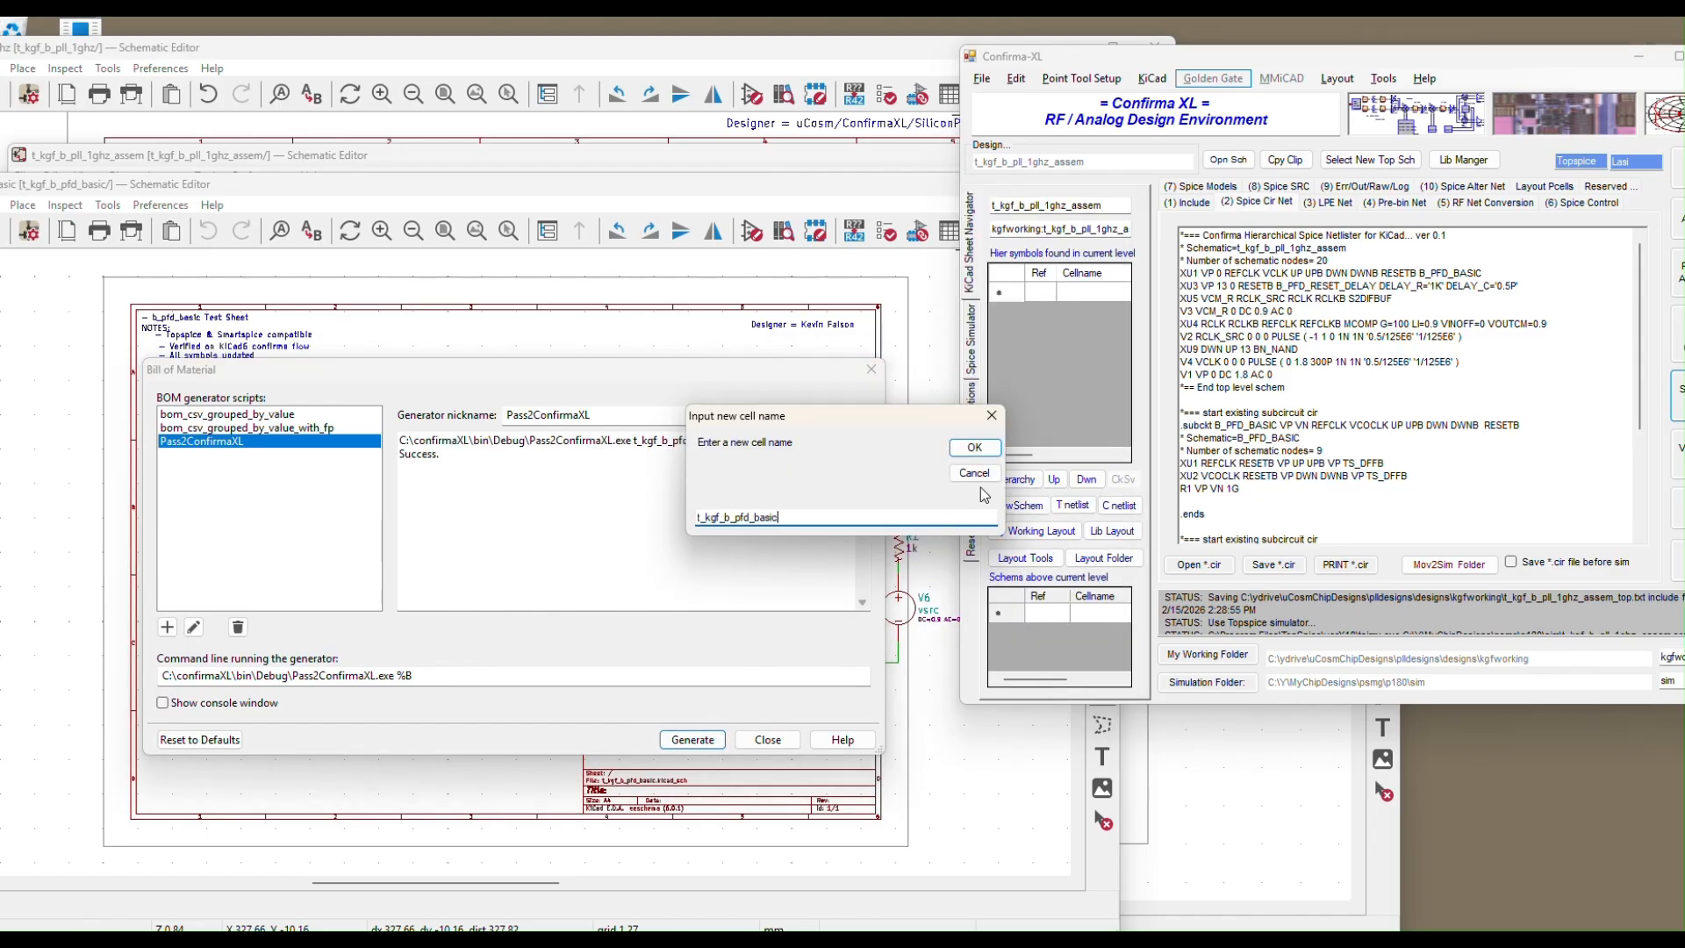
left_click(977, 449)
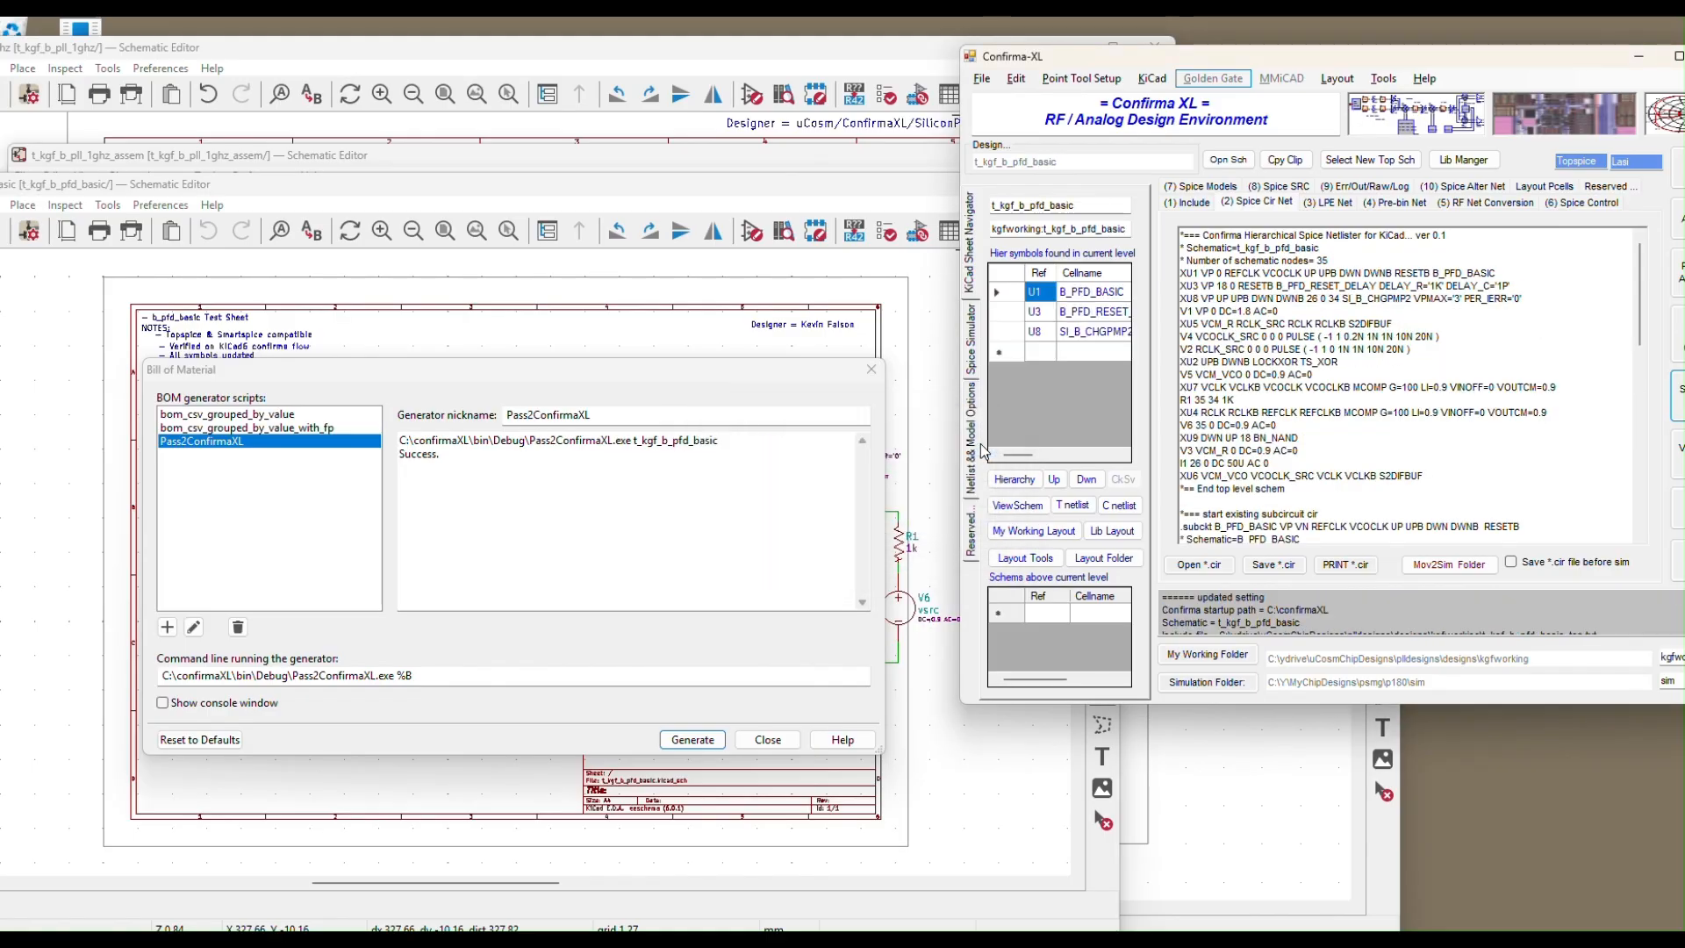
left_click(771, 742)
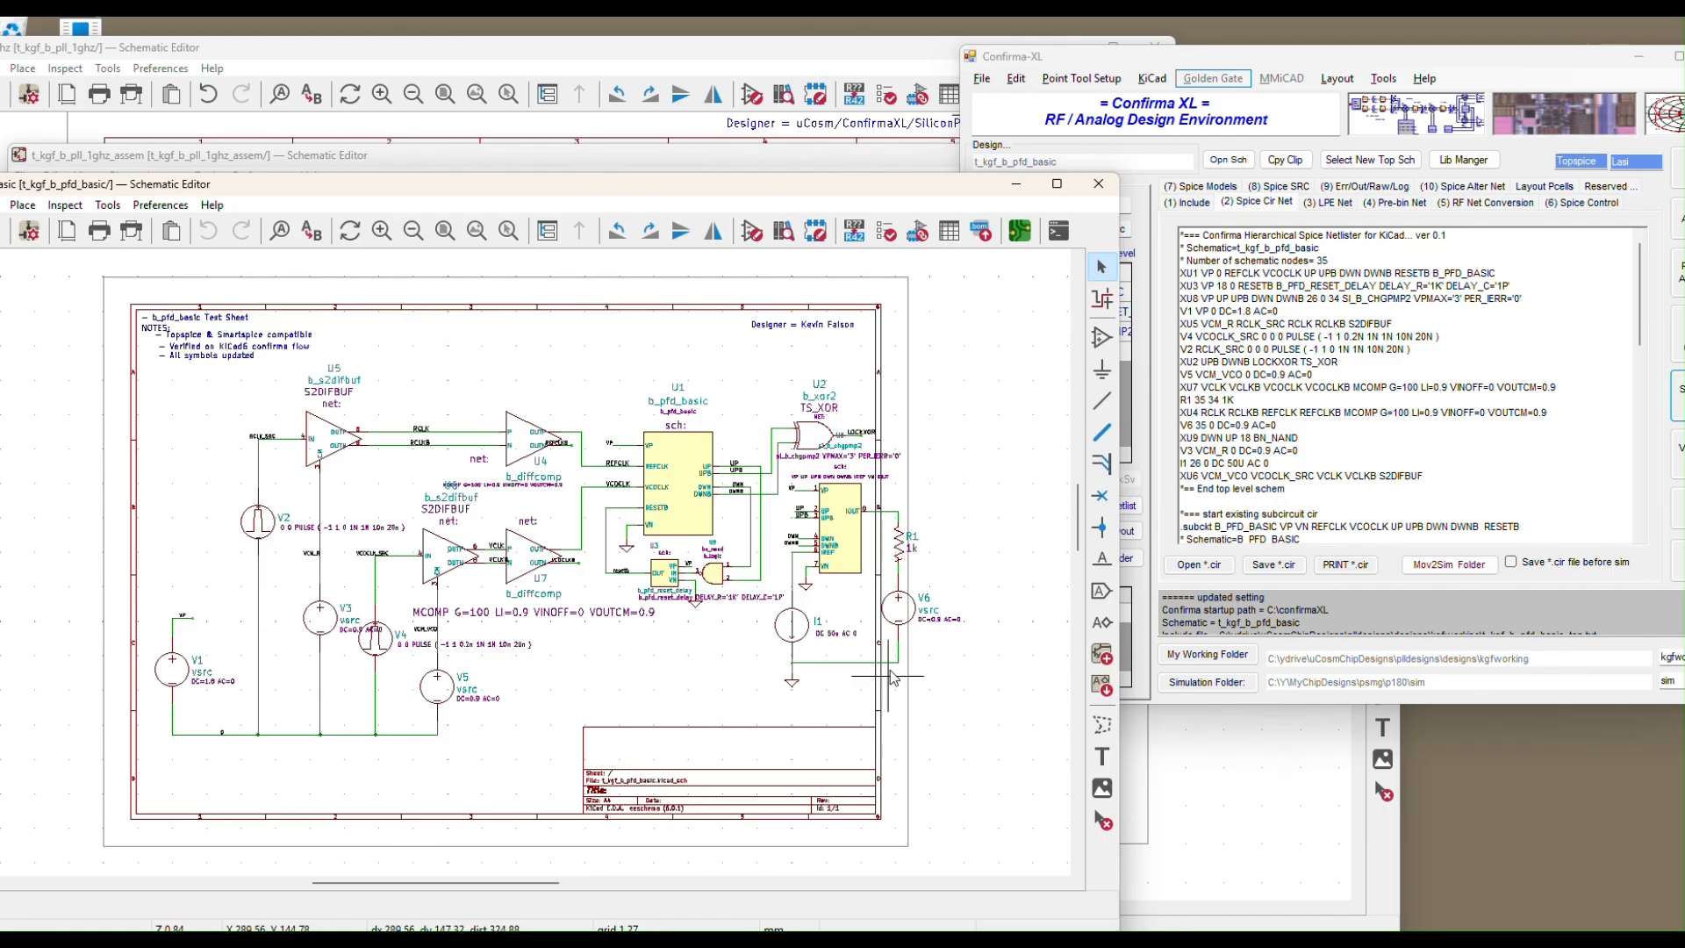
Reposition the Confirma-XL window beside the test-bench schematic
left_click_drag(1461, 58, 478, 17)
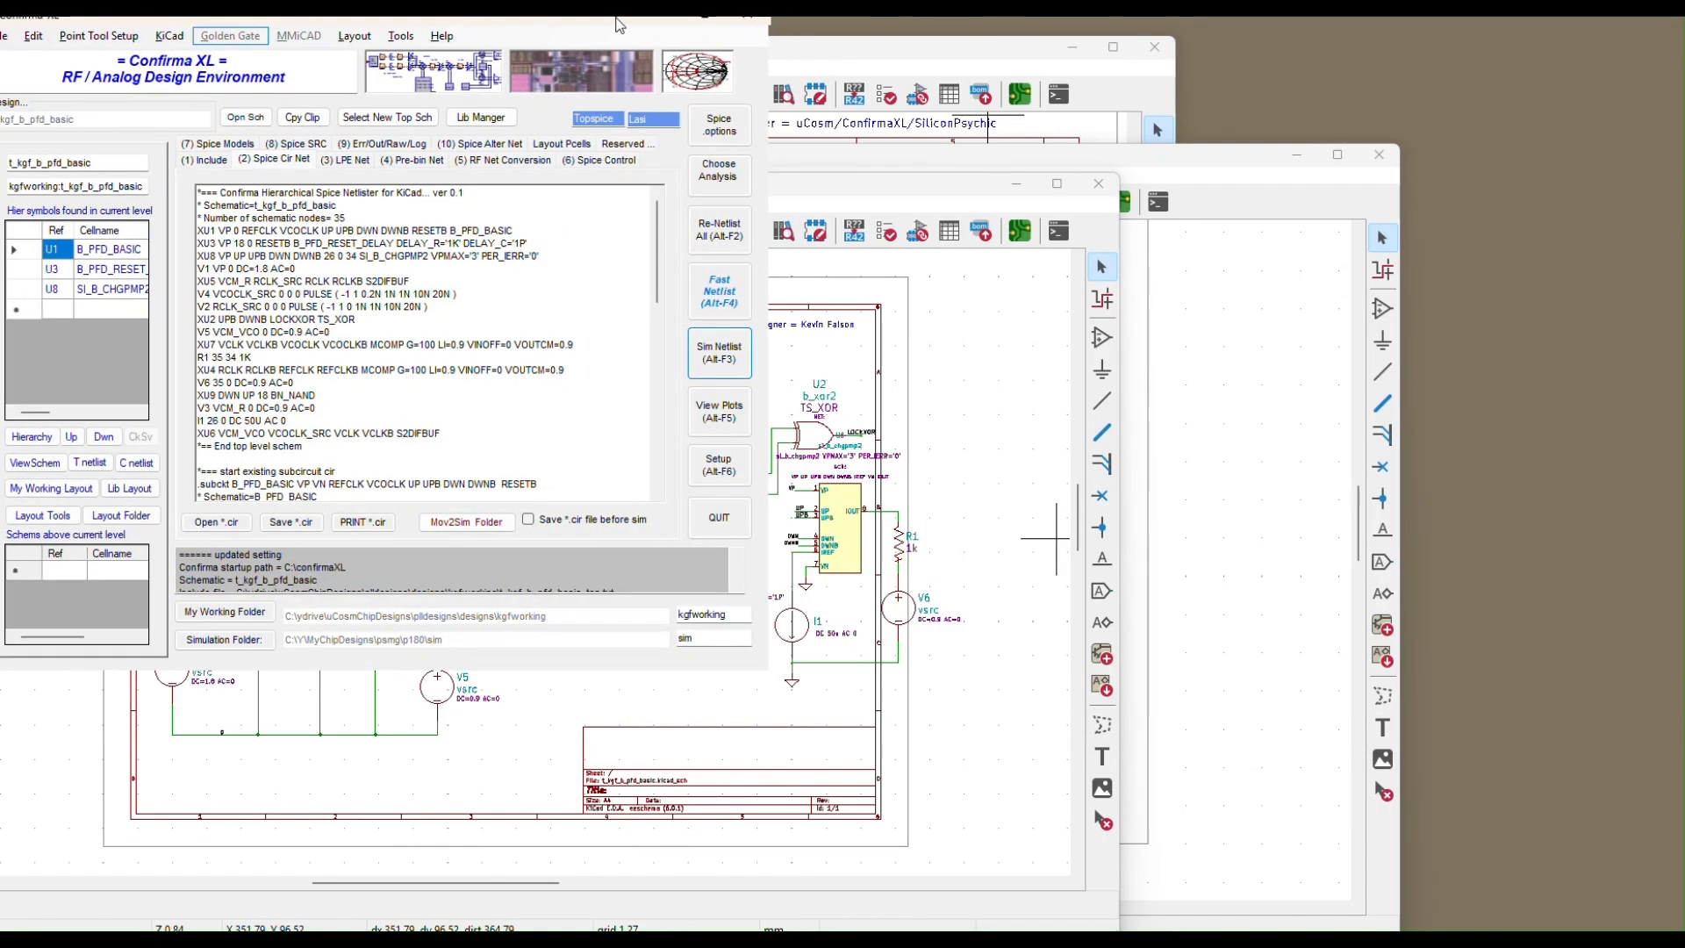
left_click_drag(718, 17, 1383, 148)
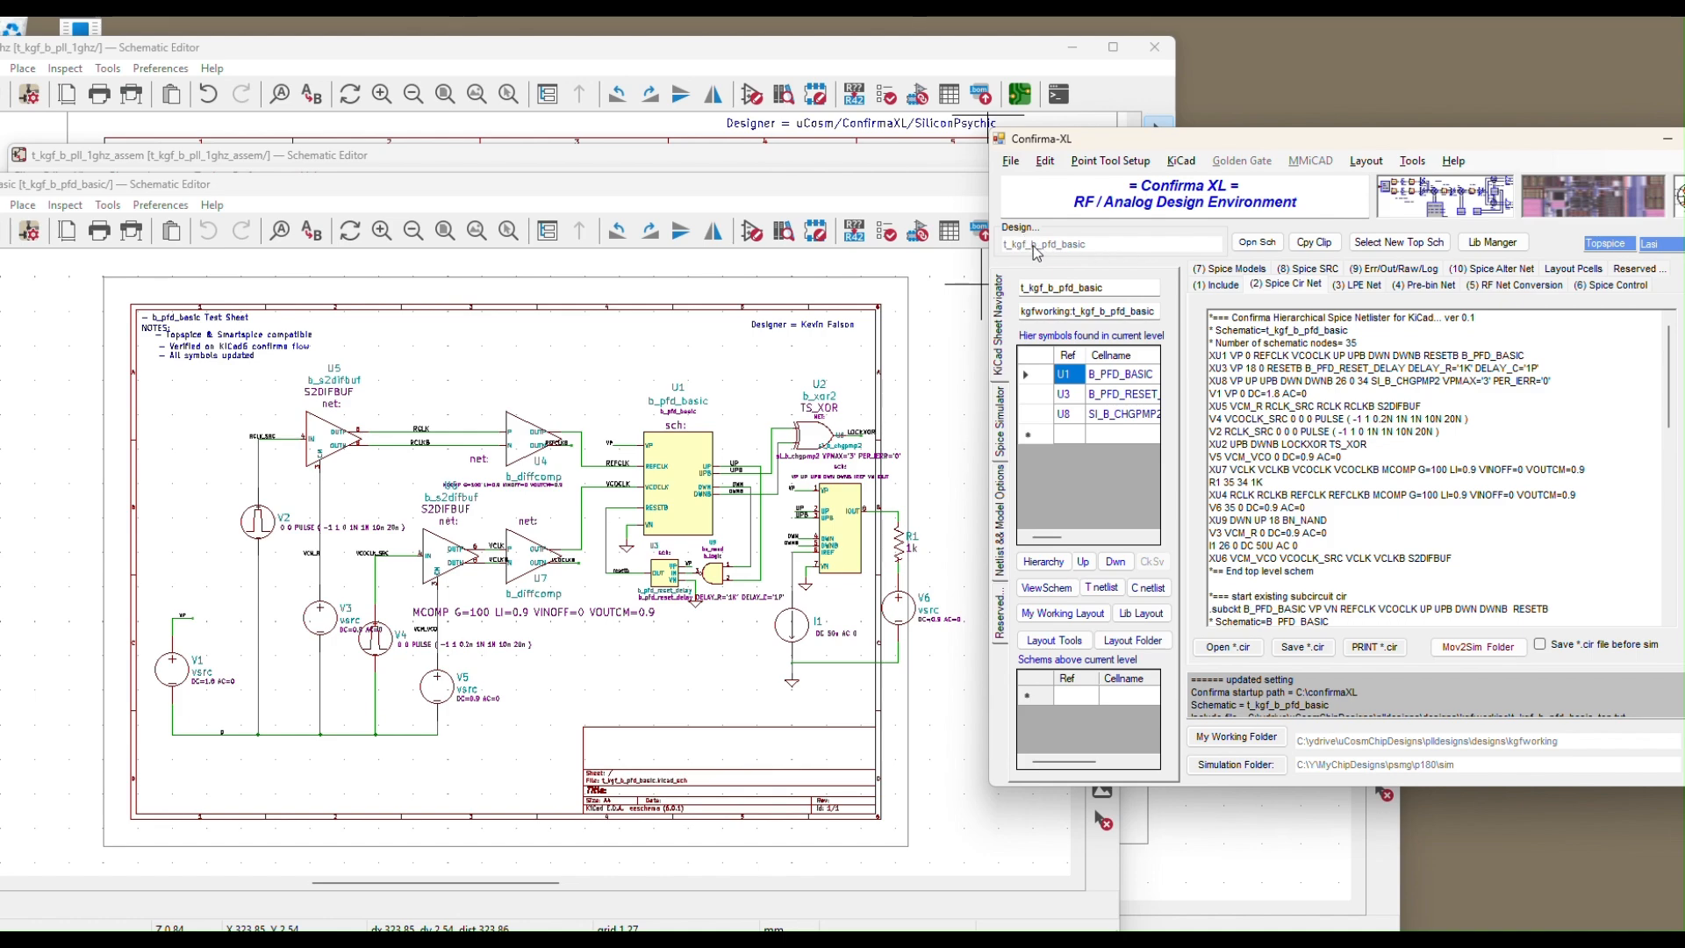
left_click_drag(1124, 142, 1052, 102)
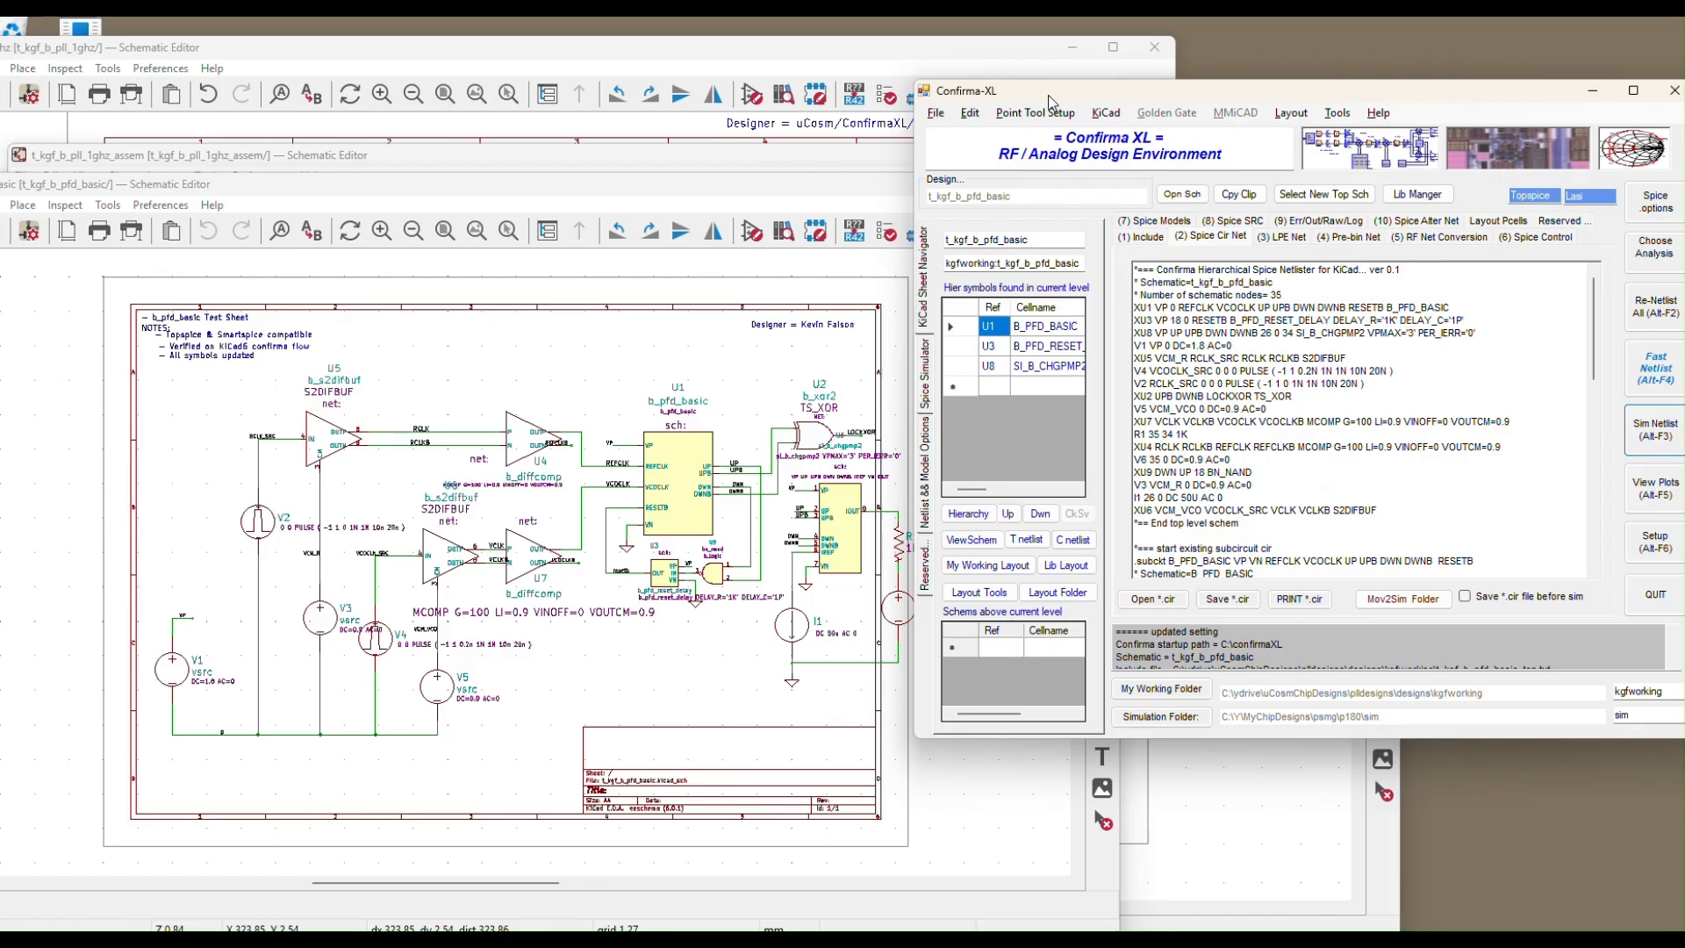
Load the pfd_basic.kmd SPICE command file into the Standard Spice Analysis settings and accept
left_click(1670, 256)
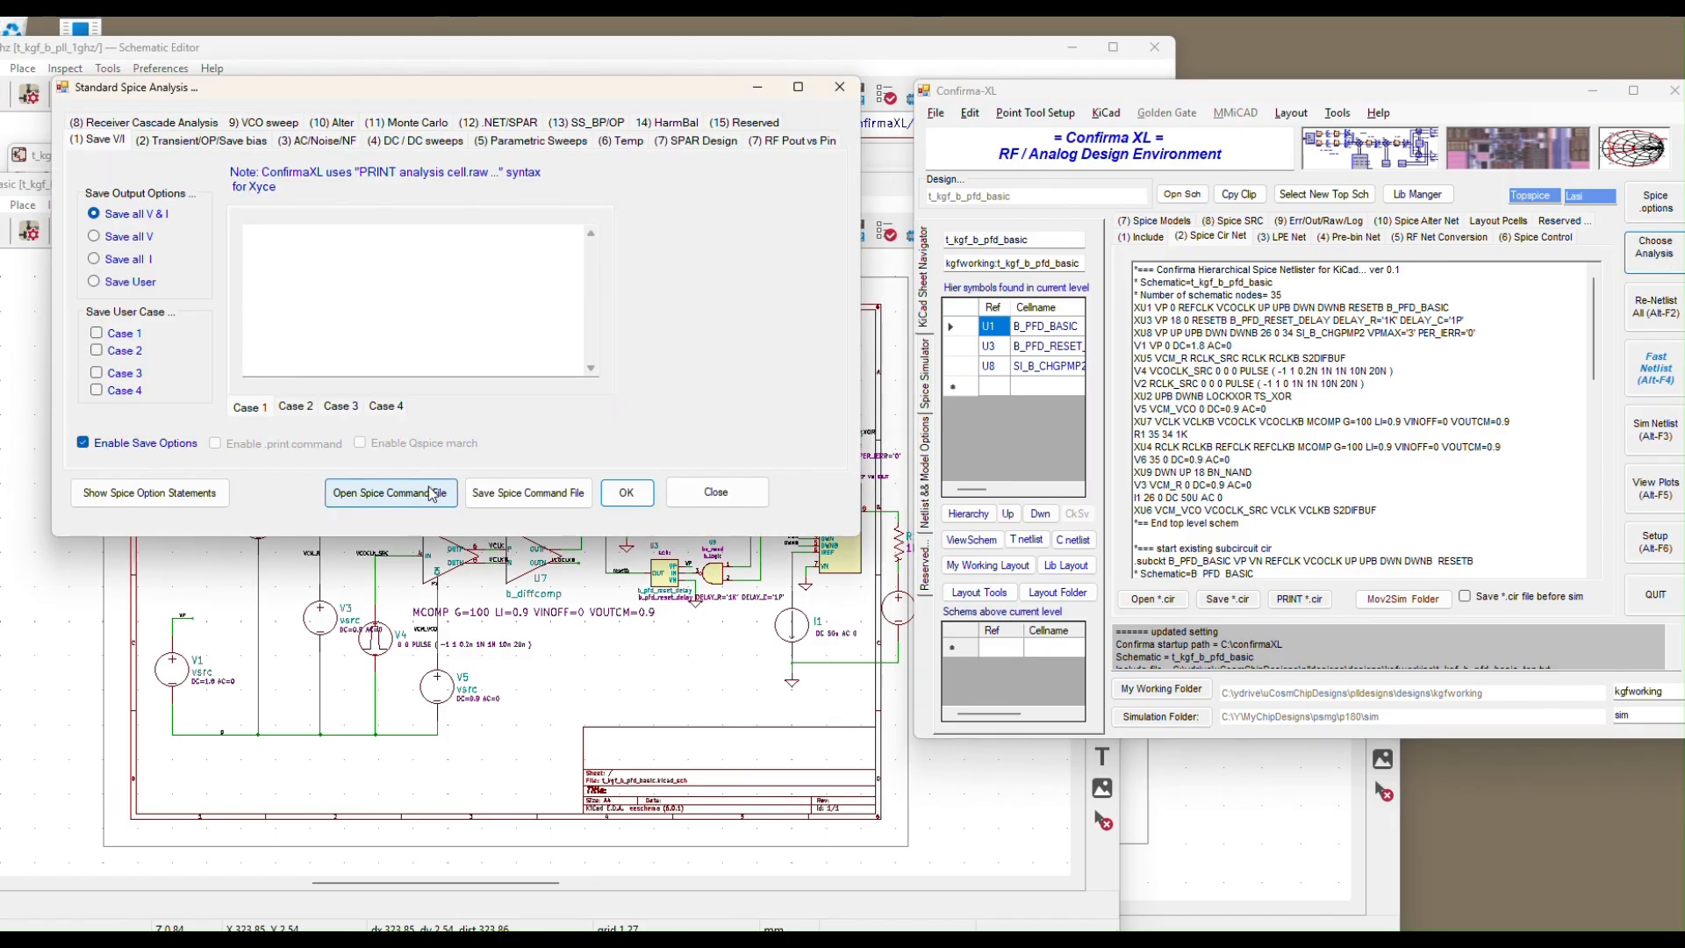
left_click(386, 492)
left_click(961, 721)
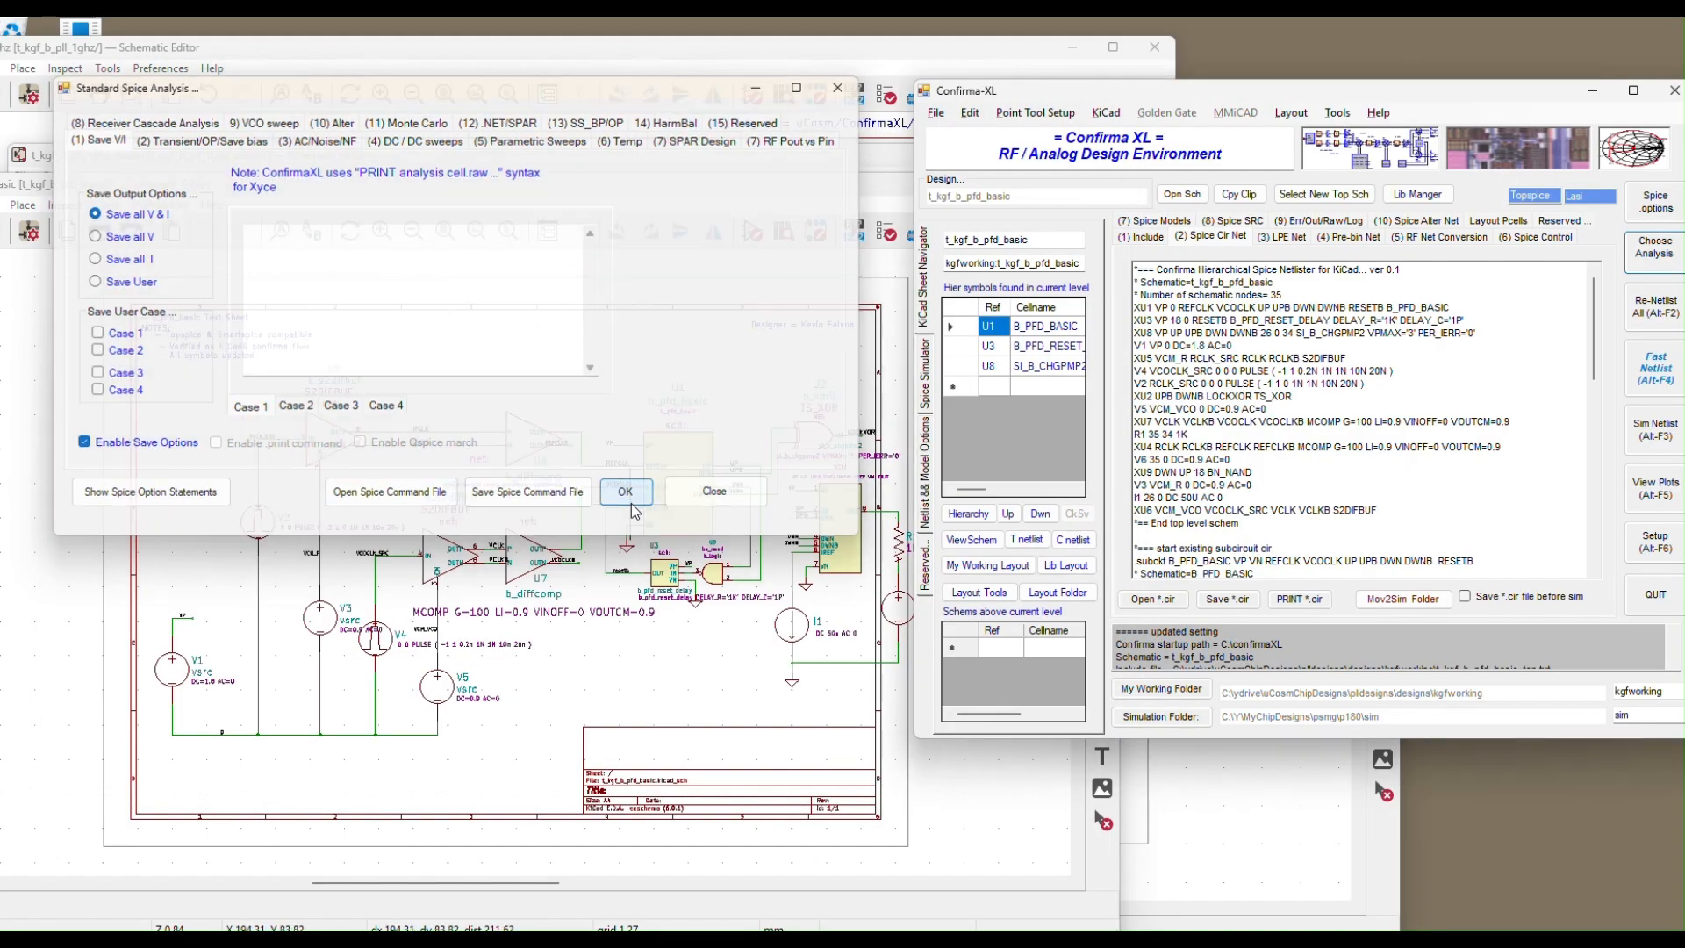
left_click(627, 493)
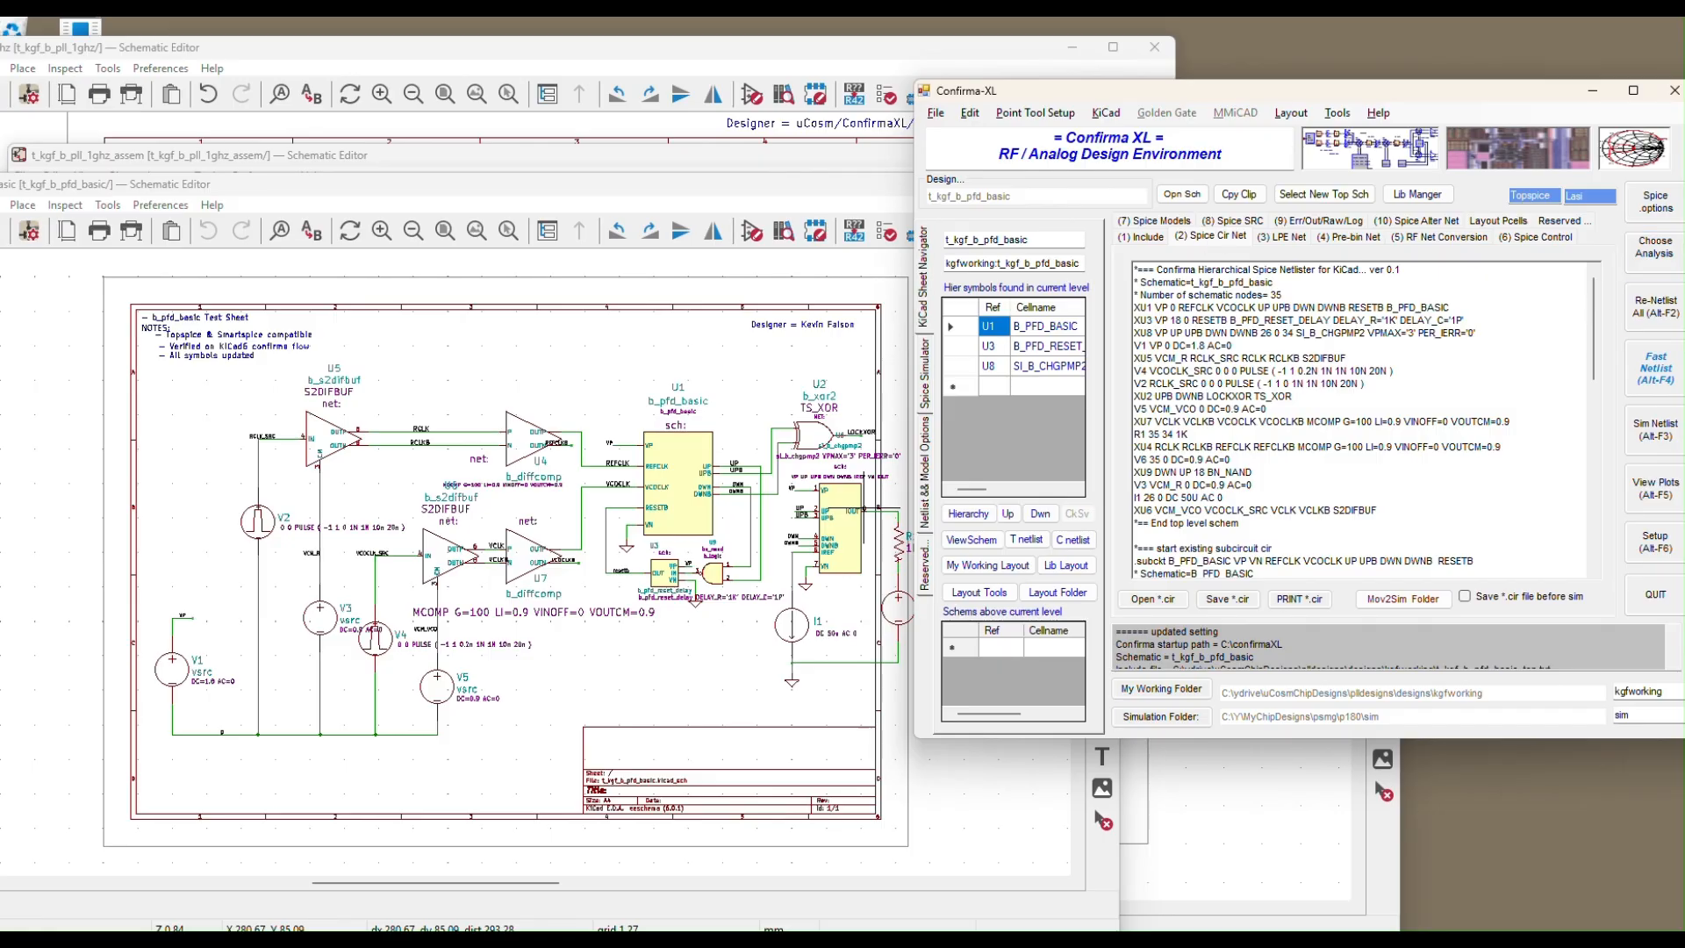
Verify TopSpice is the target simulator, then netlist and simulate b_pfd_basic with Sim Netlist
left_click(1657, 385)
left_click(926, 390)
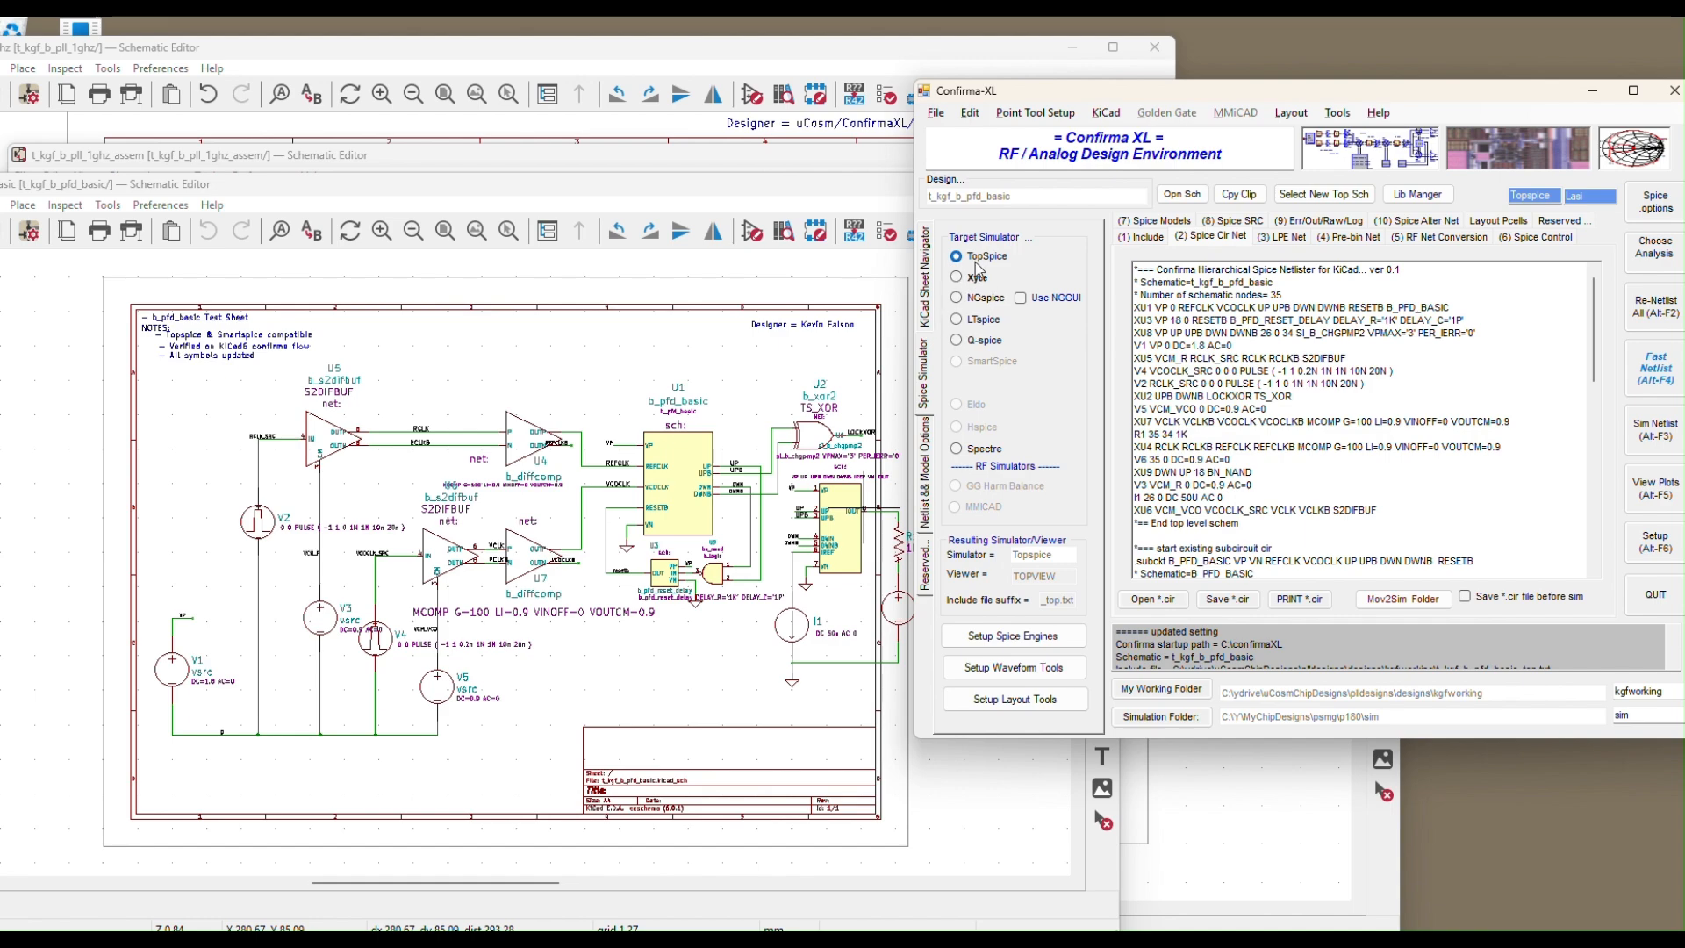
left_click(927, 289)
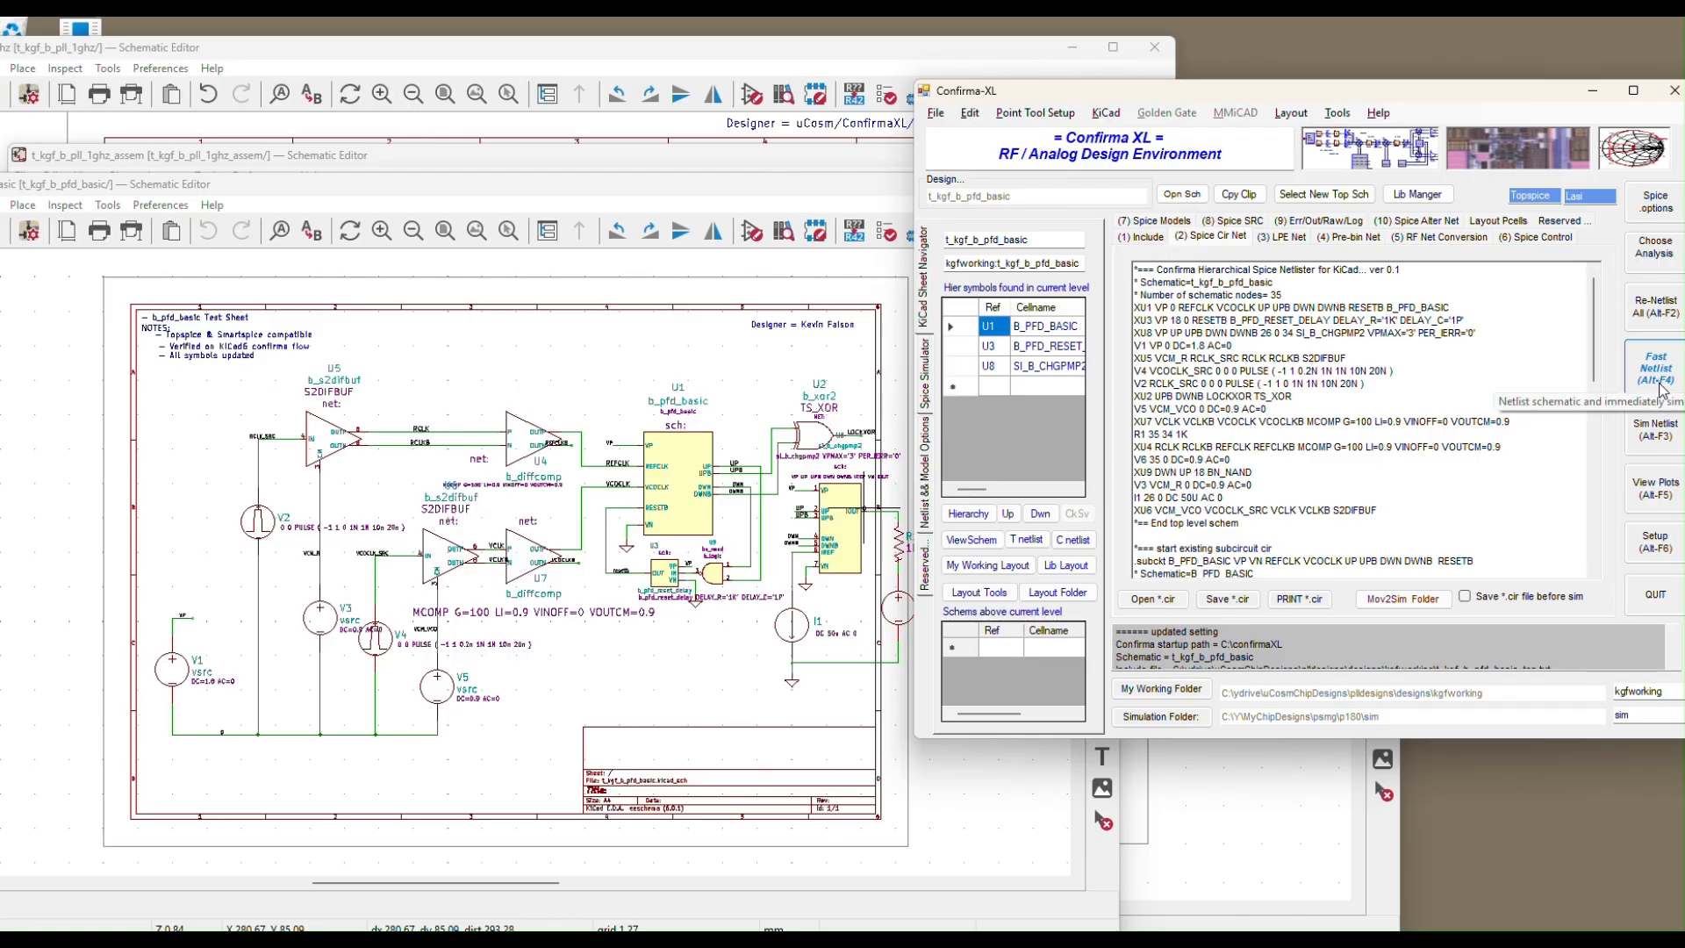
left_click(1659, 430)
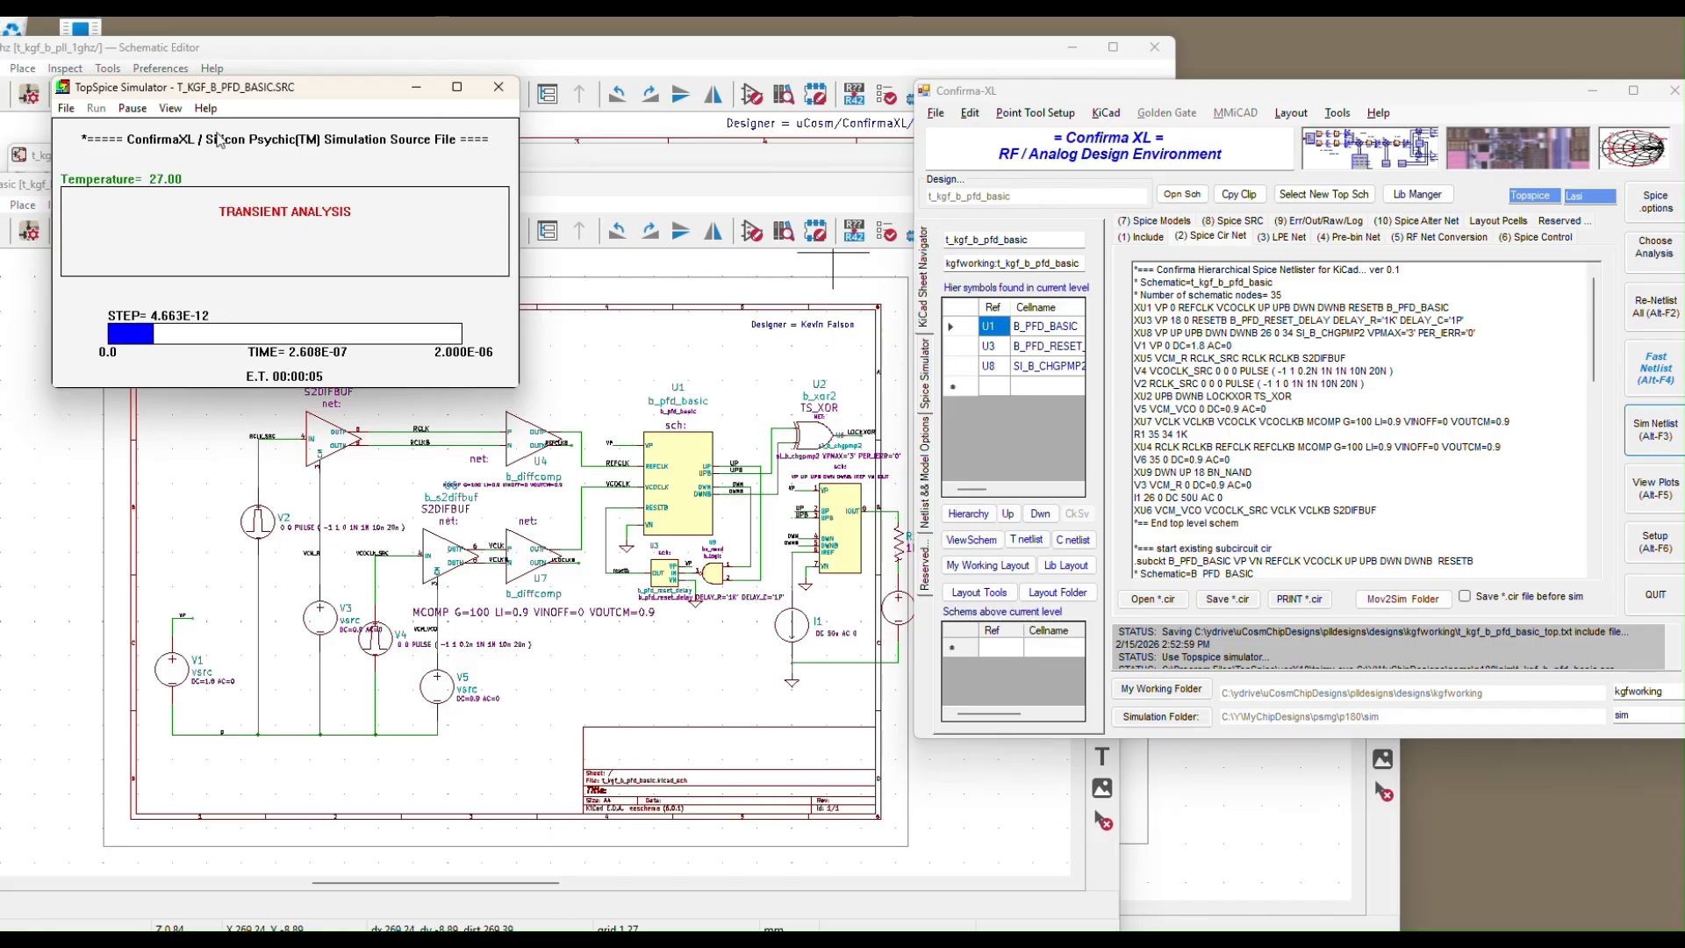
Stop the TopSpice transient run, decline plotting and resuming, and close TopSpice
left_click(145, 110)
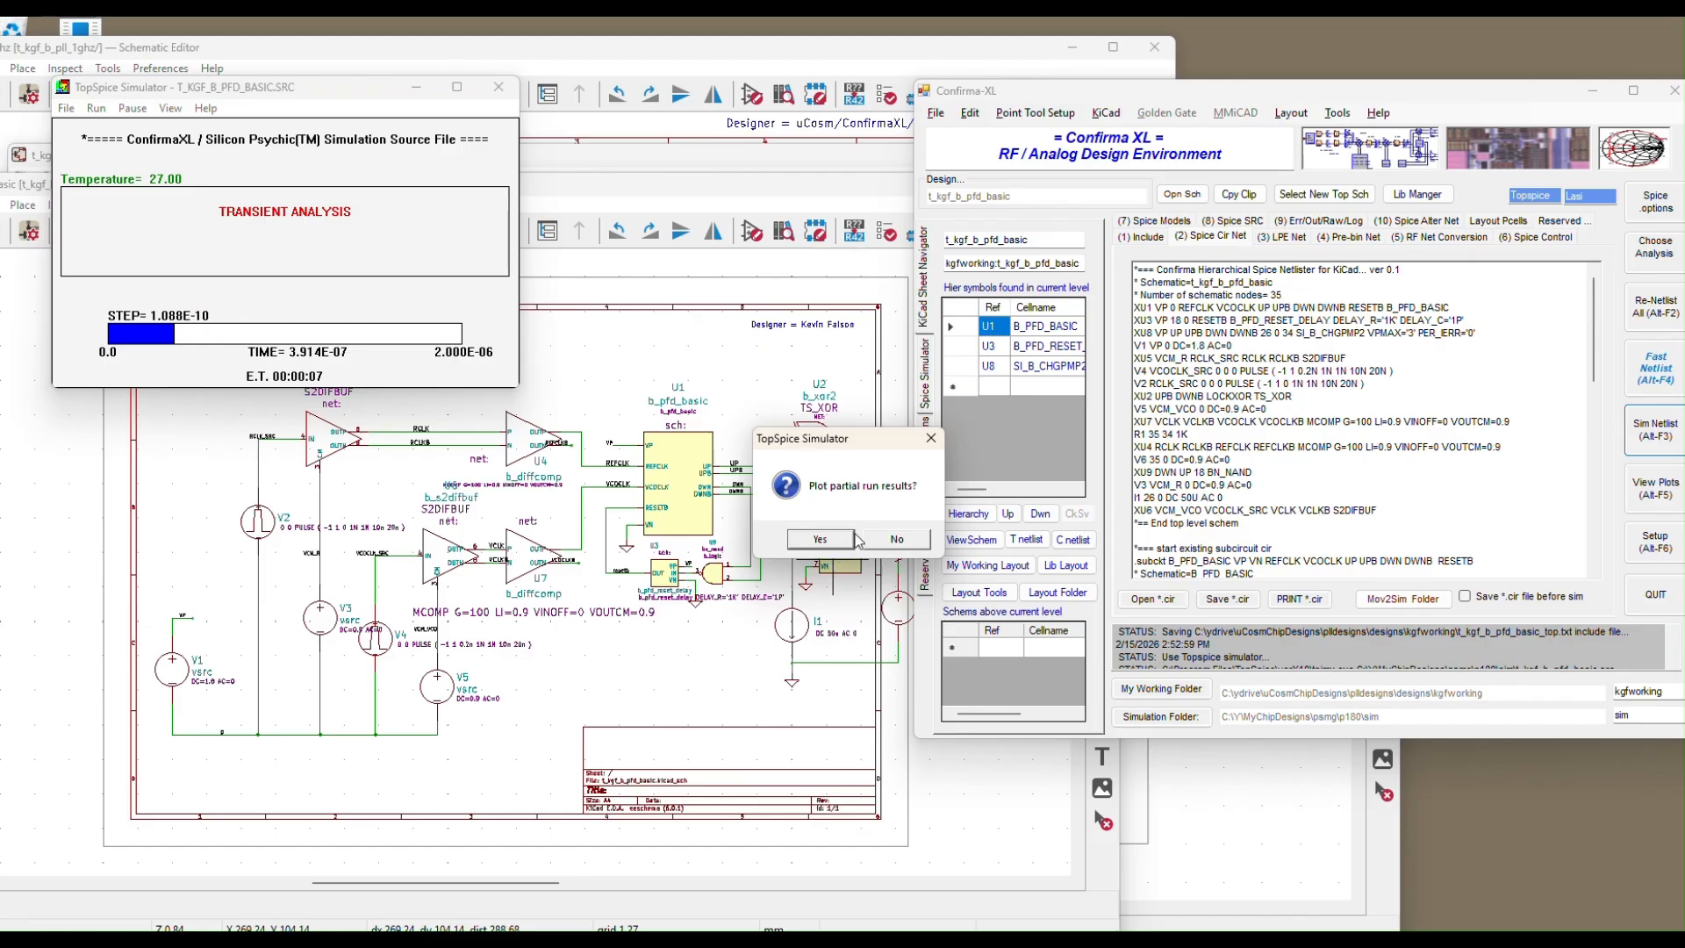
left_click(890, 542)
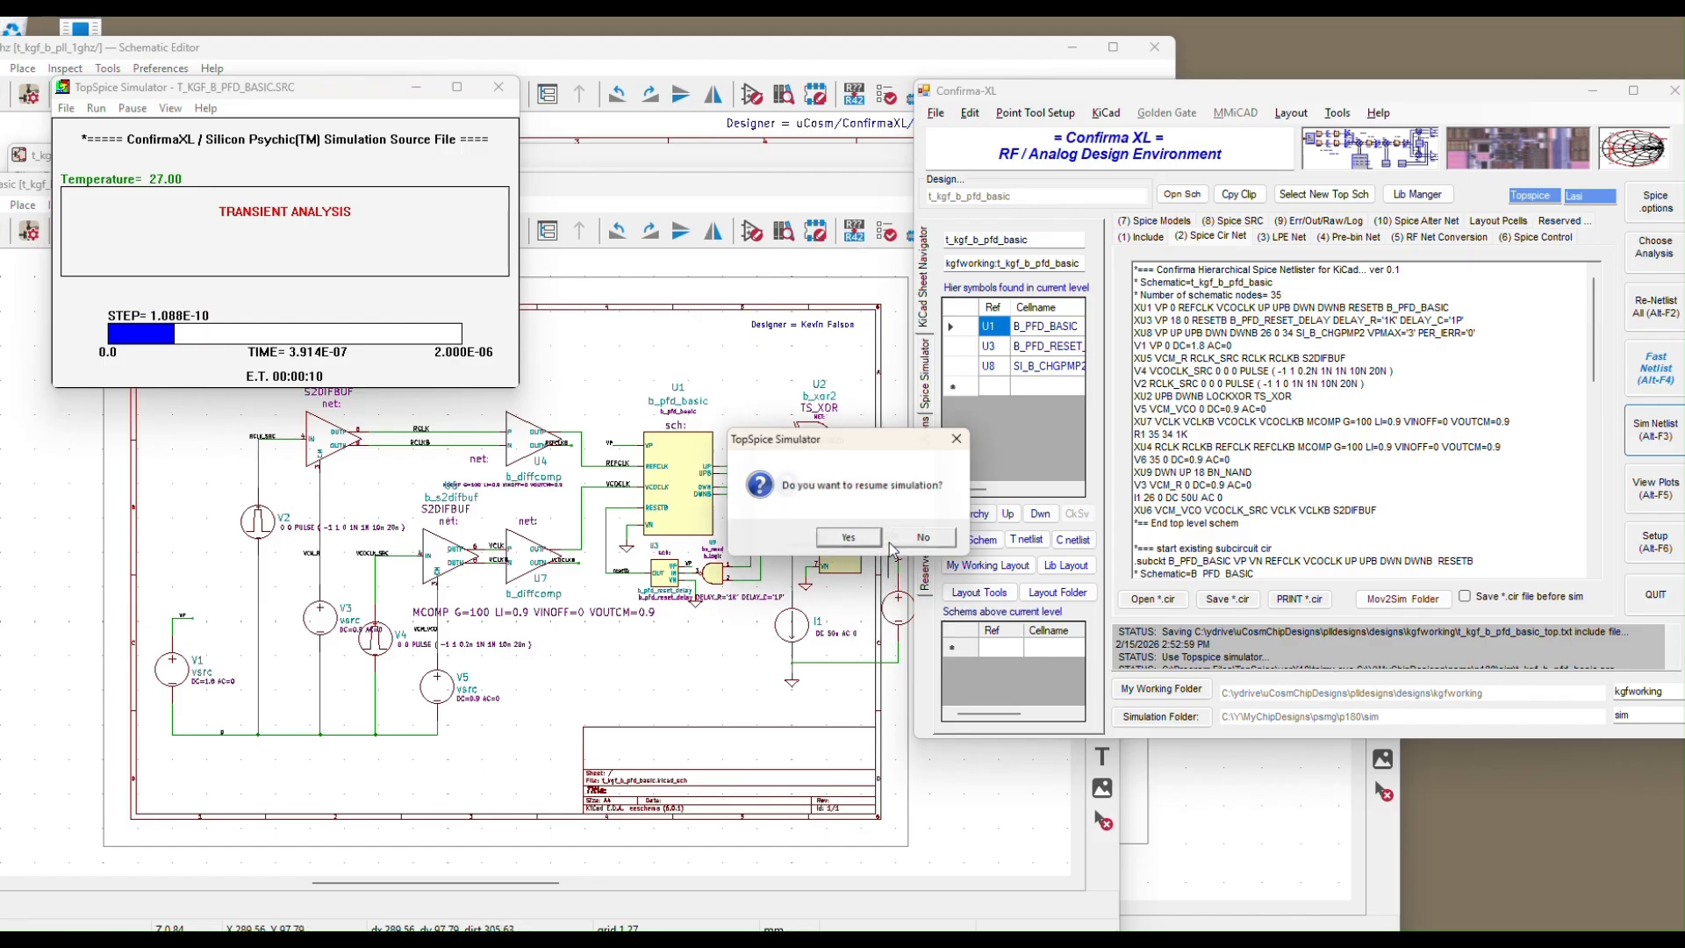
left_click(915, 544)
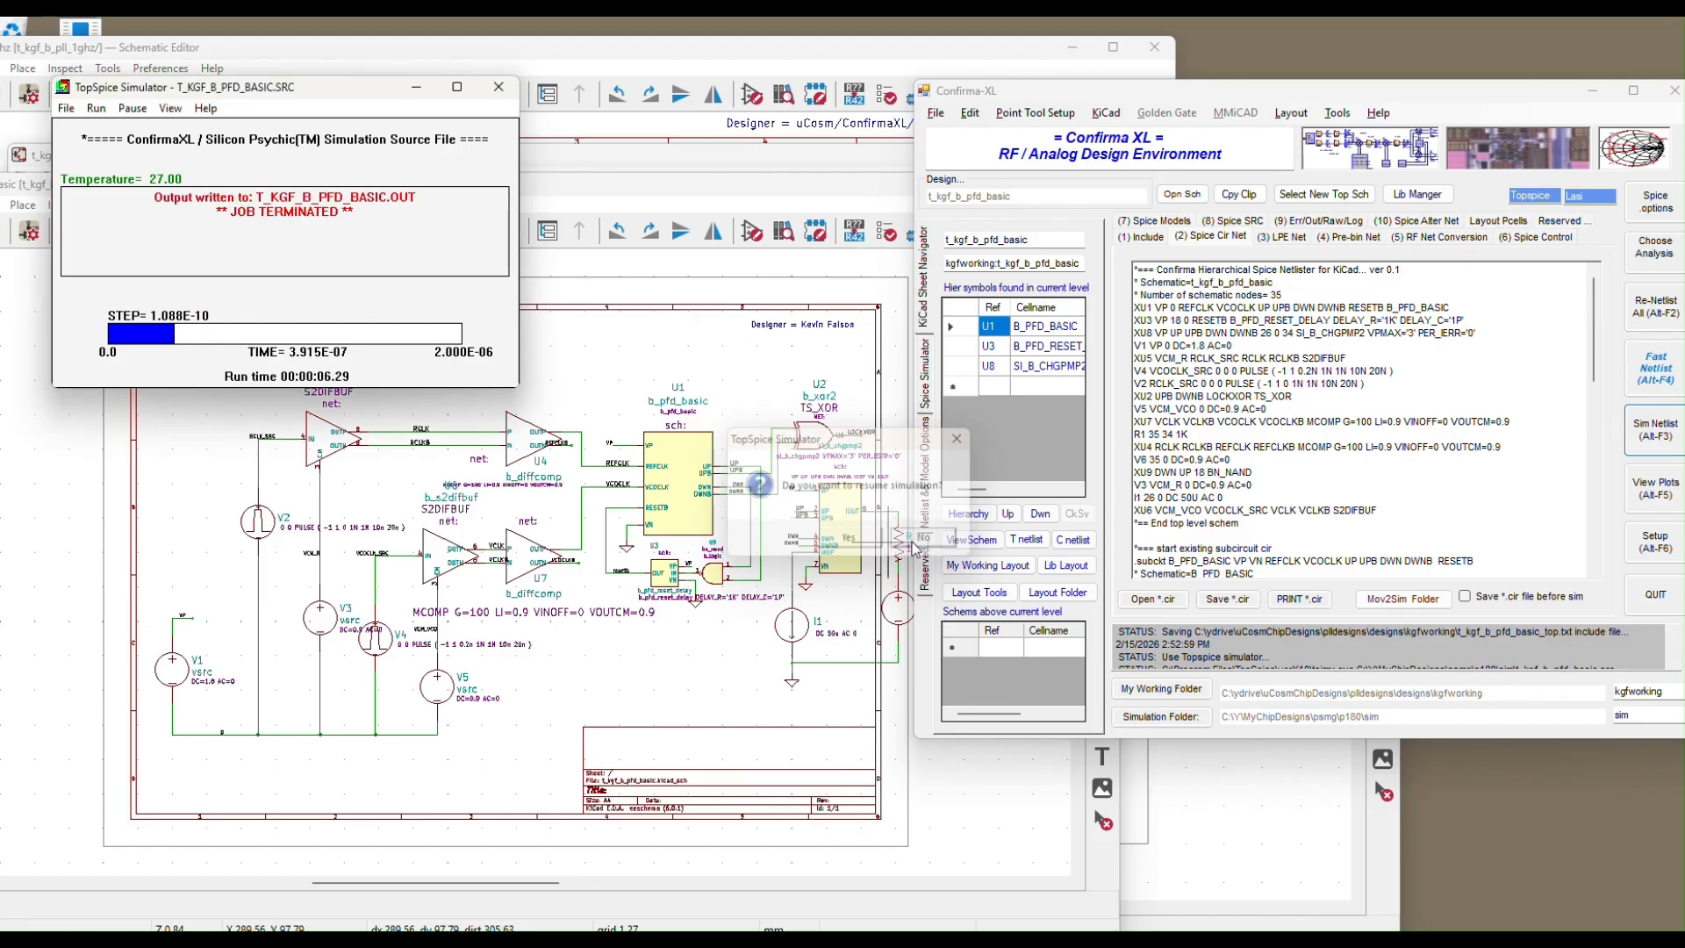
left_click(499, 87)
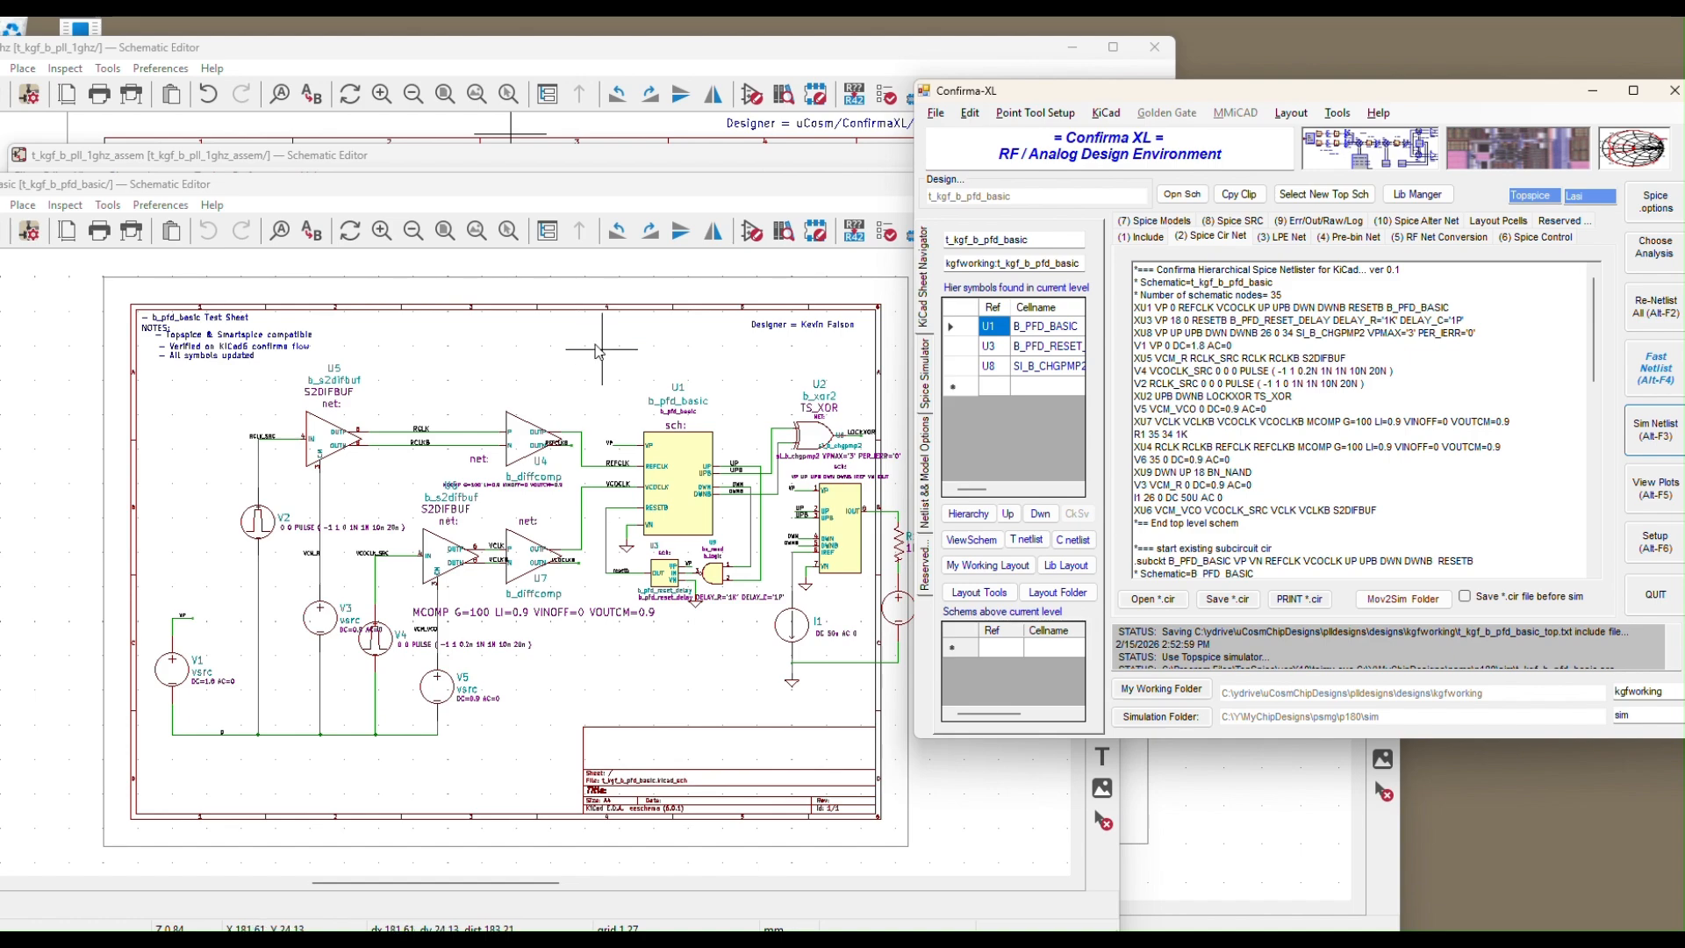
Raise the t_kgf_b_pll_1ghz_assem editor window and reposition it on screen
left_click(675, 161)
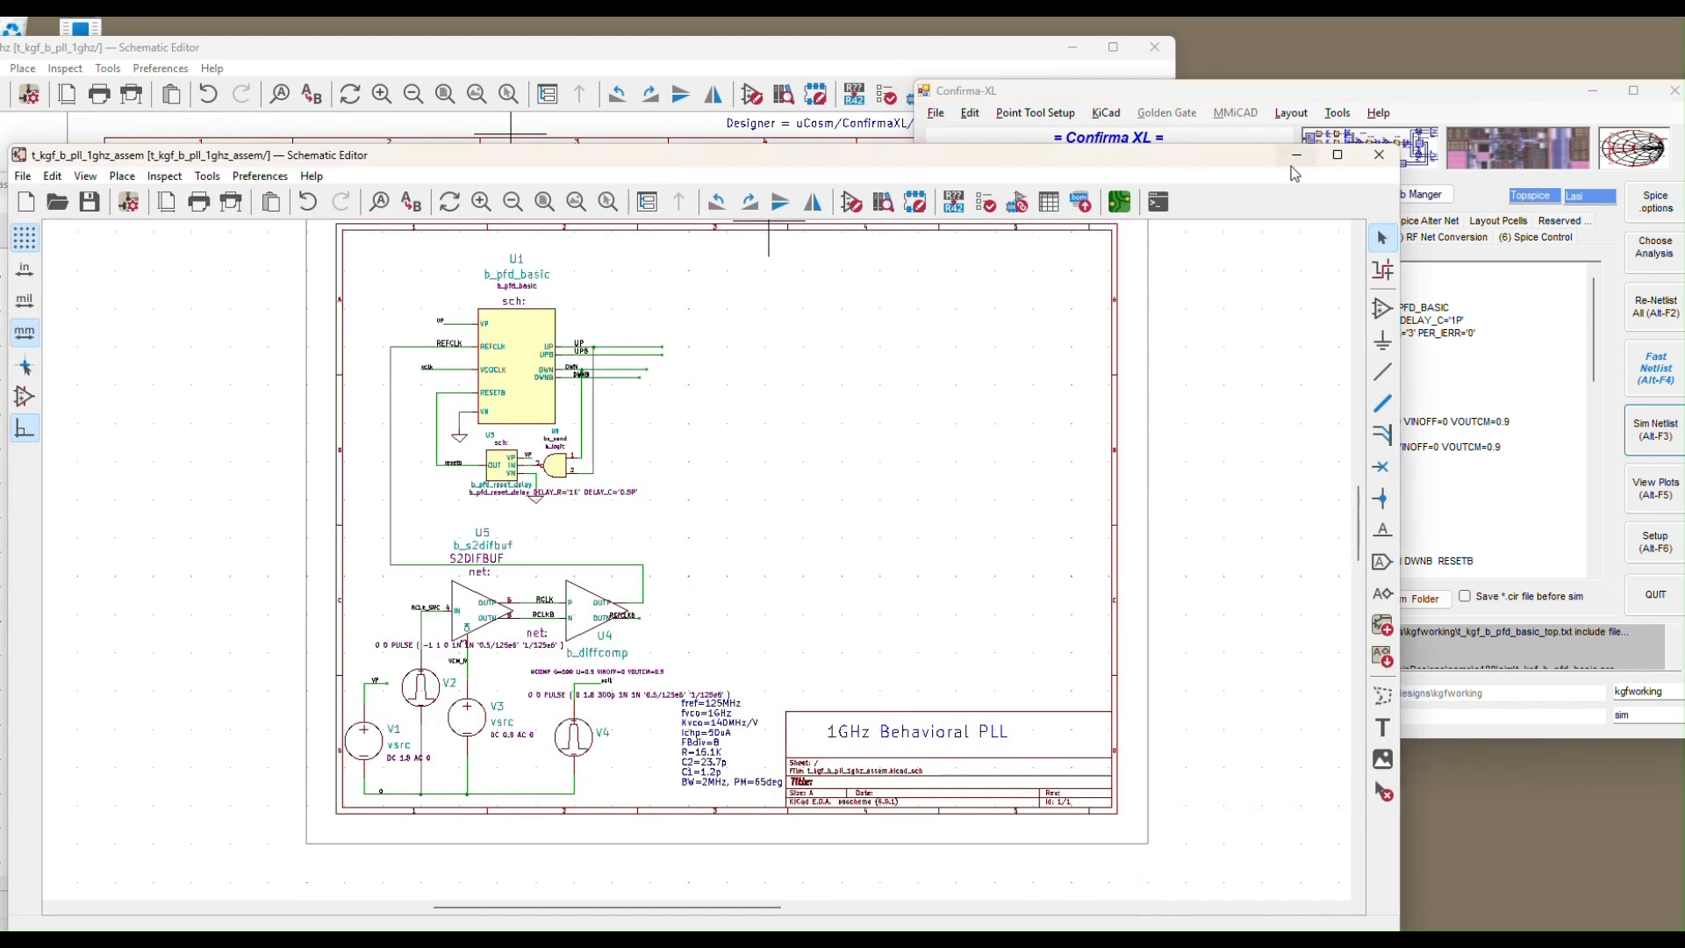
left_click_drag(1073, 166, 1312, 282)
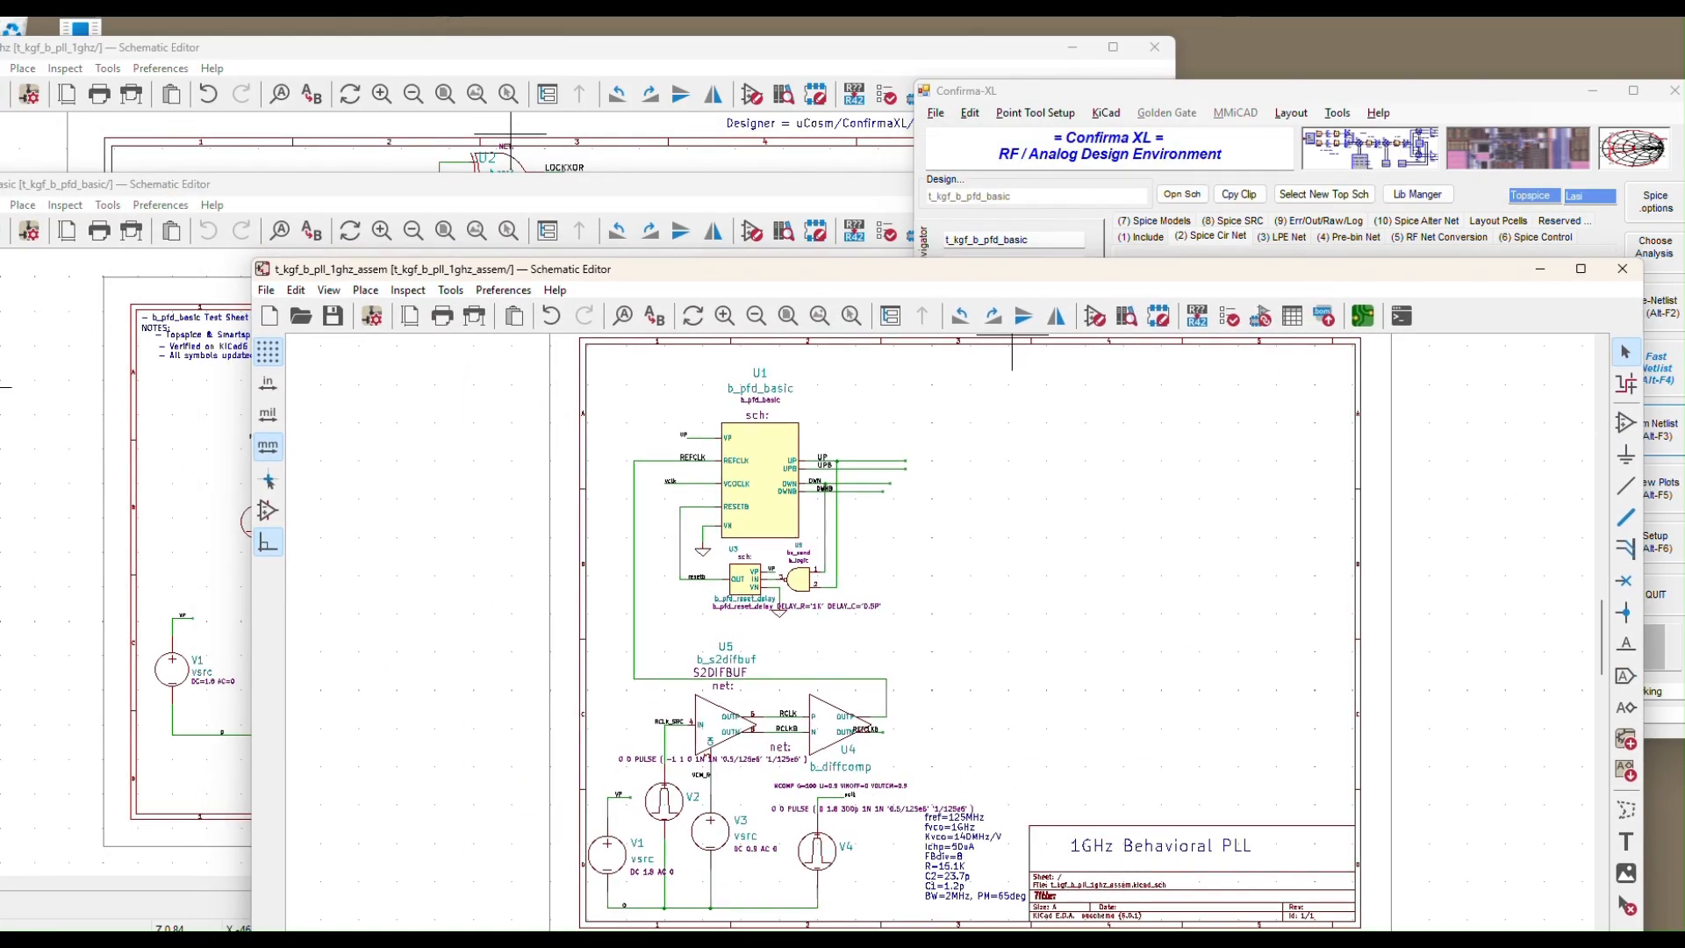
left_click(35, 385)
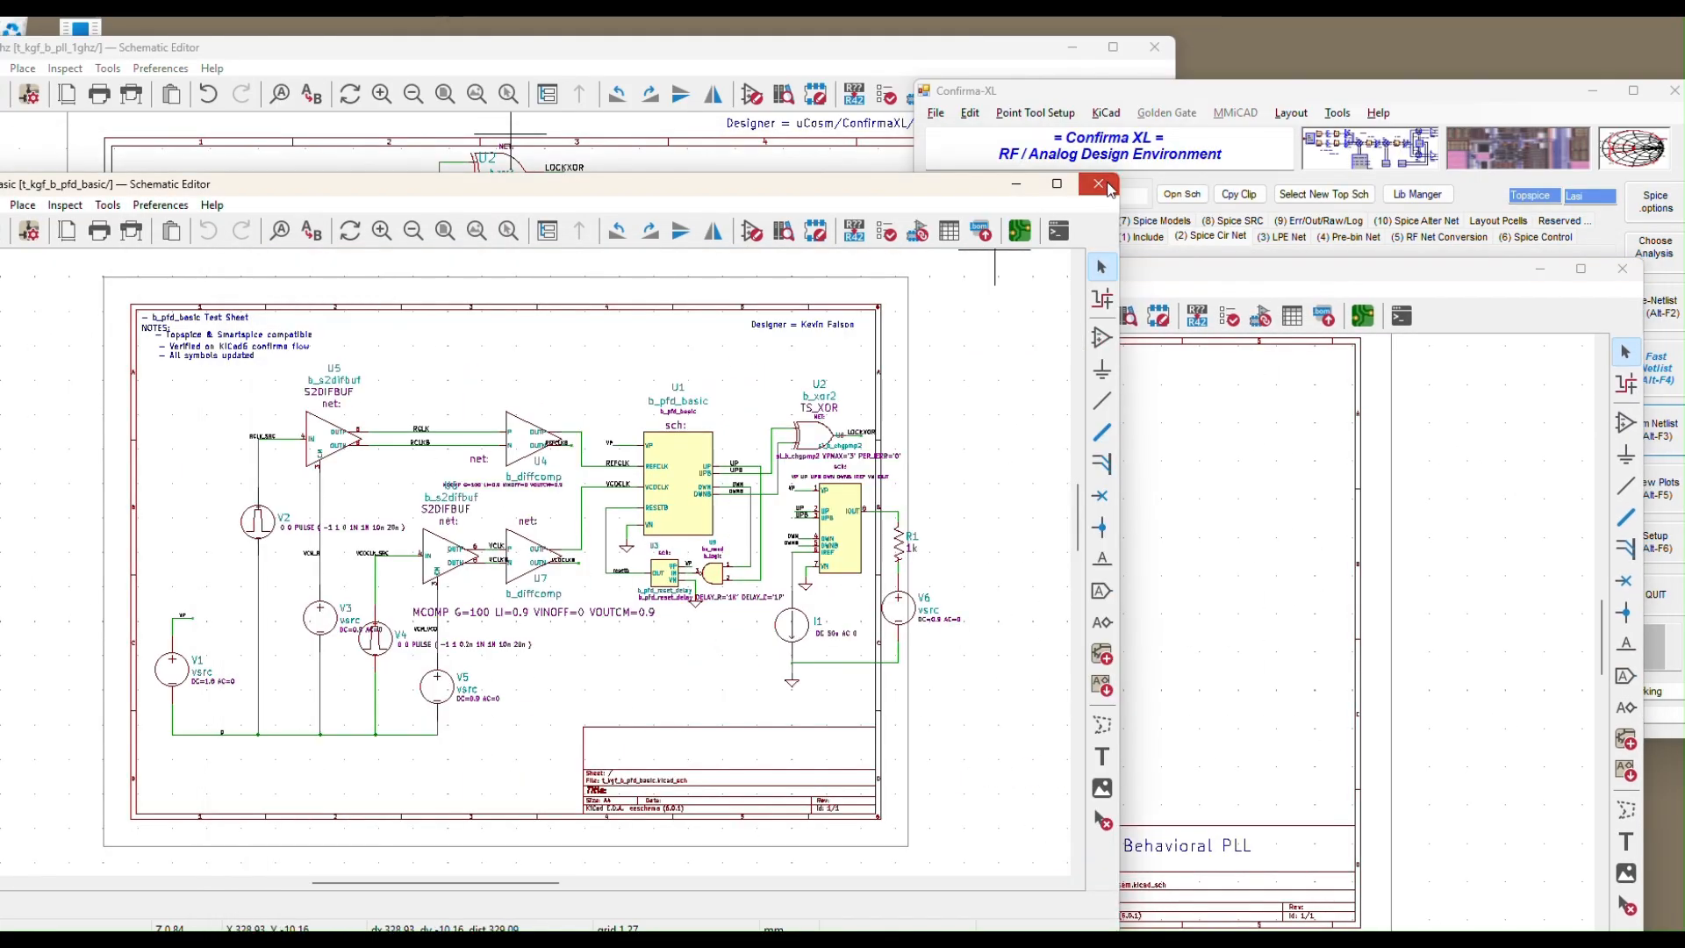
left_click(1129, 266)
left_click_drag(1129, 266, 844, 149)
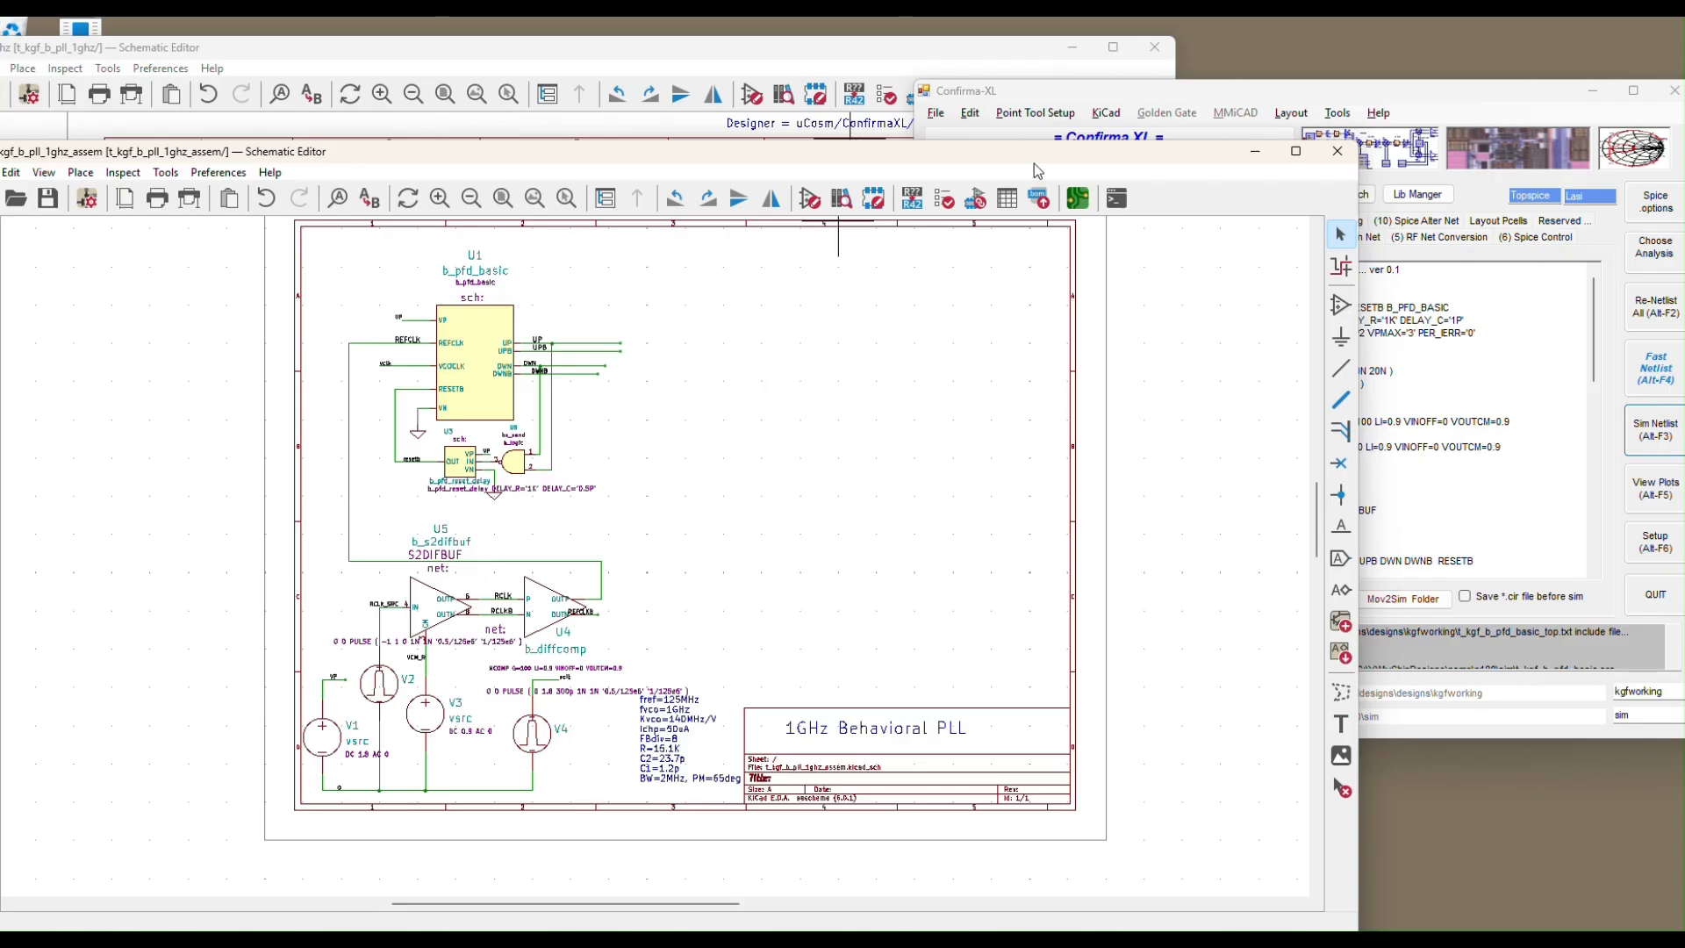
Export the PLL assembly via Pass2ConfirmaXL as cell t_kgf_b_pll_1ghz_assem and view it in Confirma-XL
left_click(1038, 198)
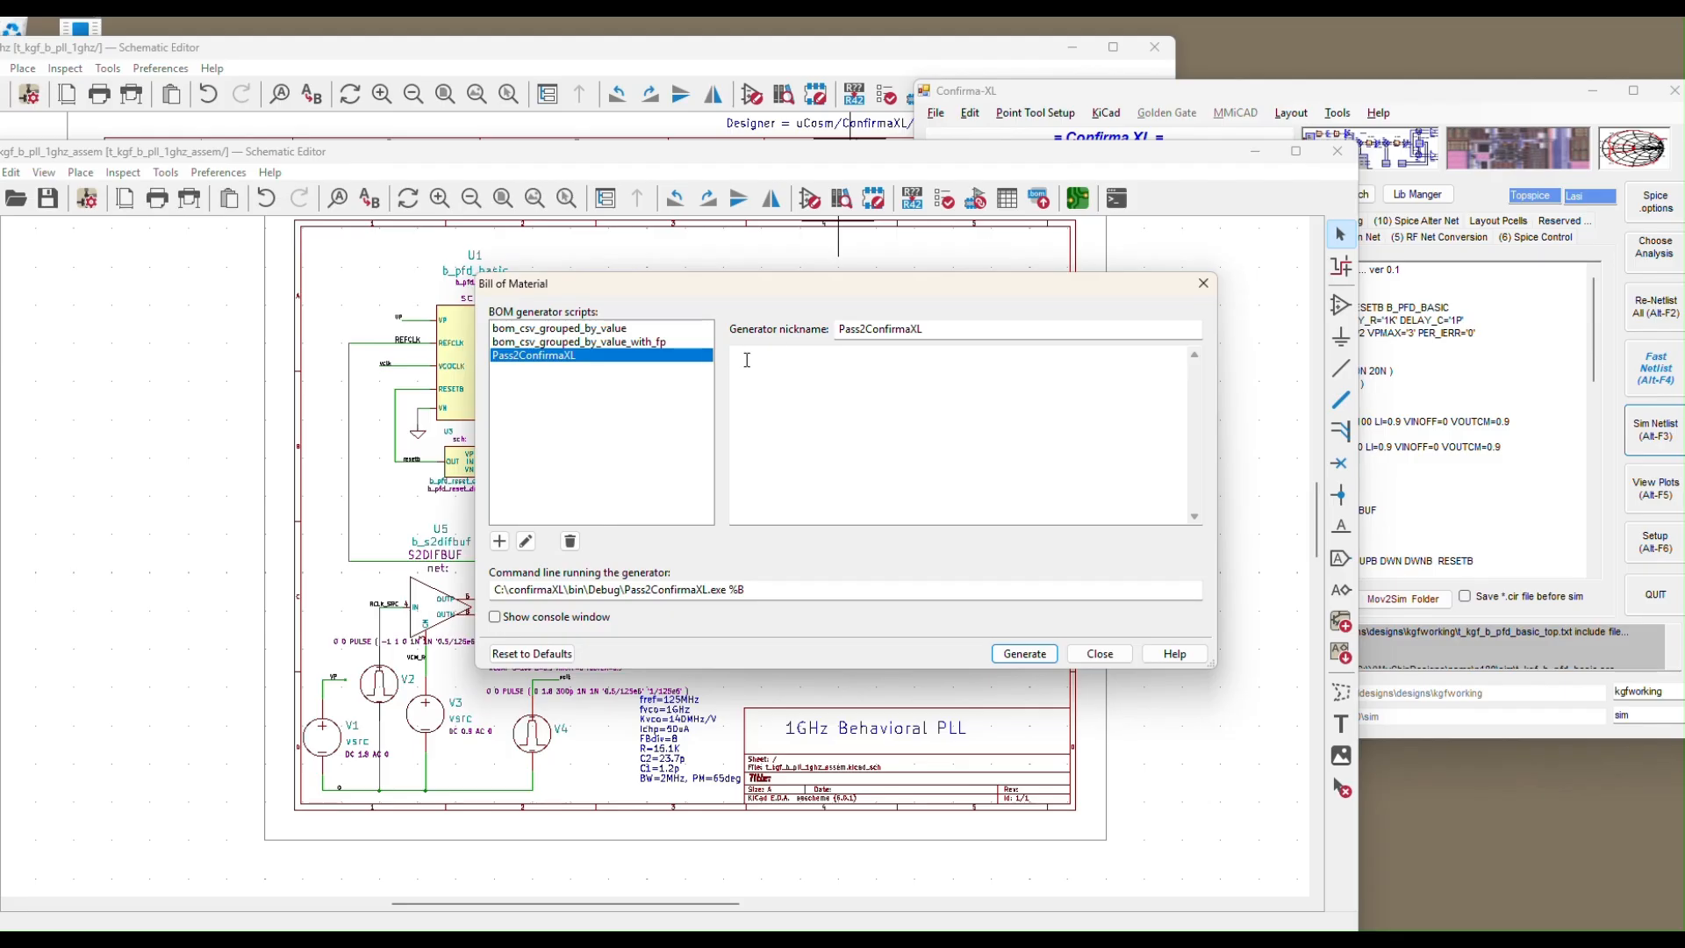
left_click(1025, 653)
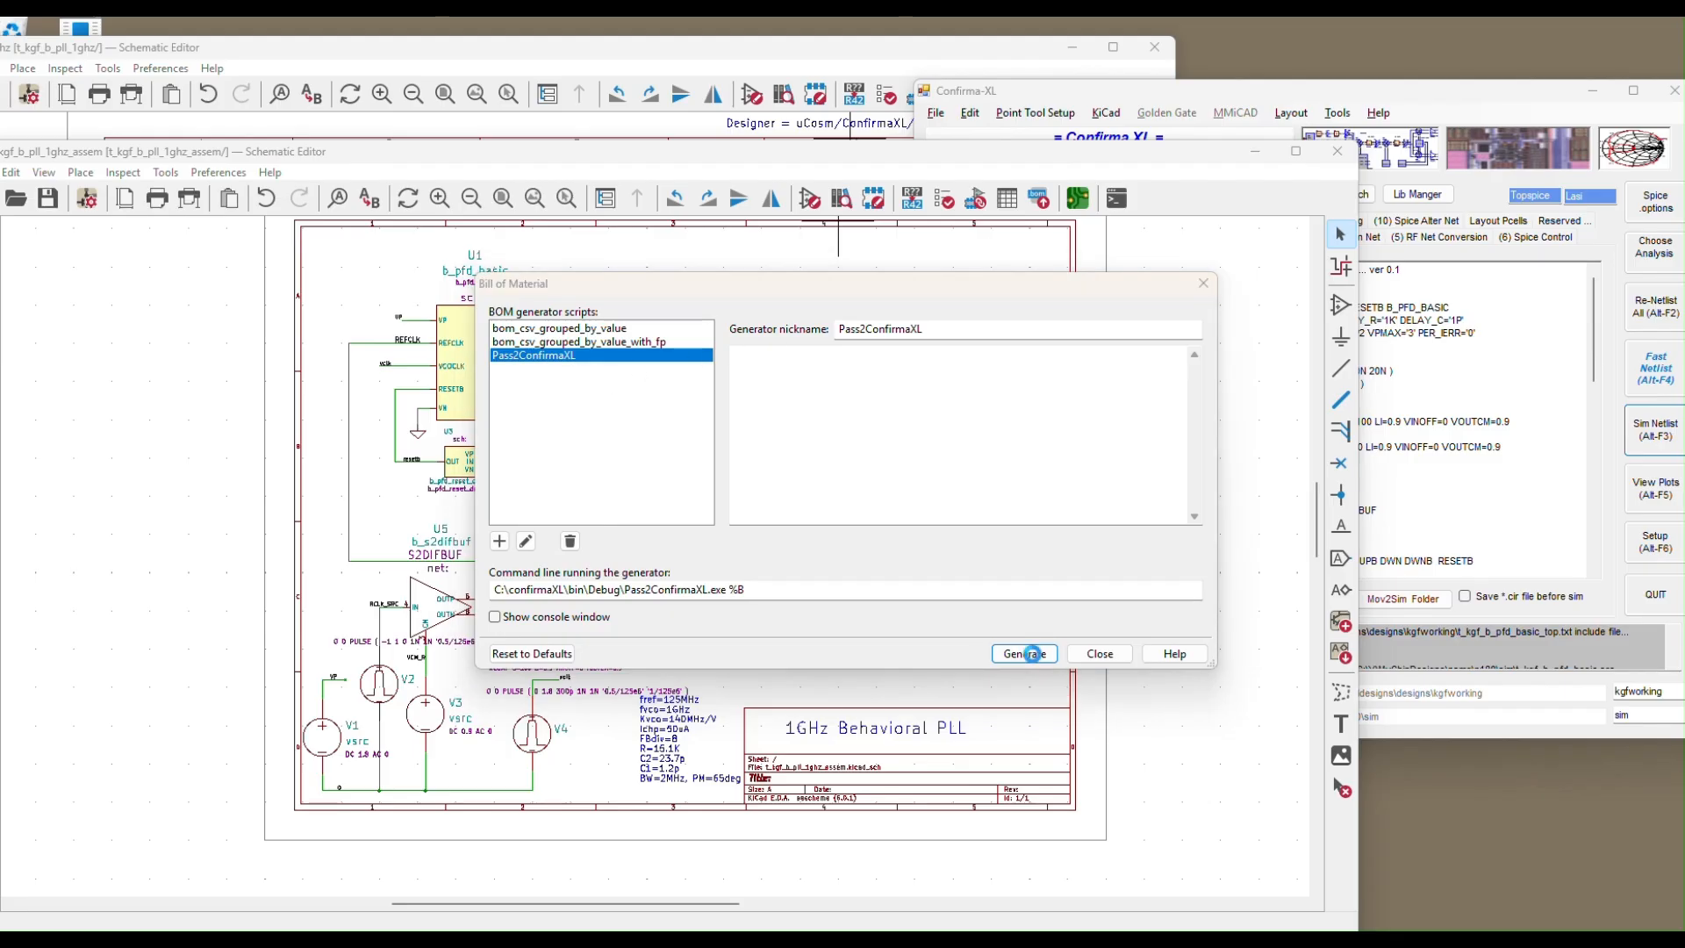
left_click(985, 535)
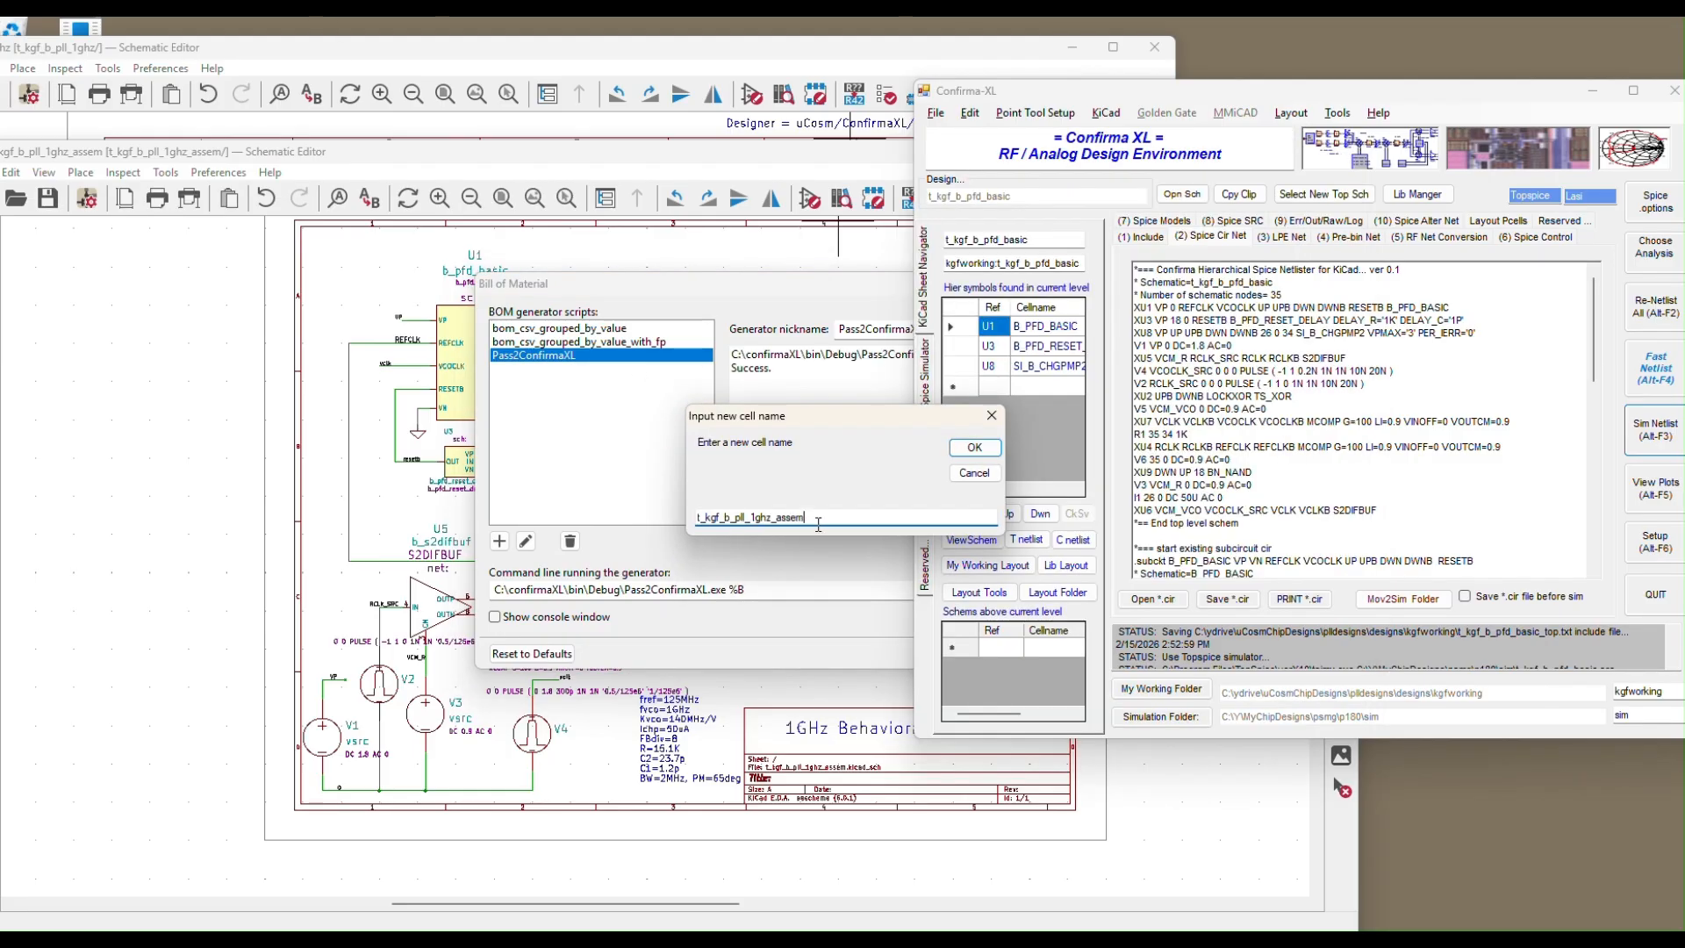
left_click(970, 448)
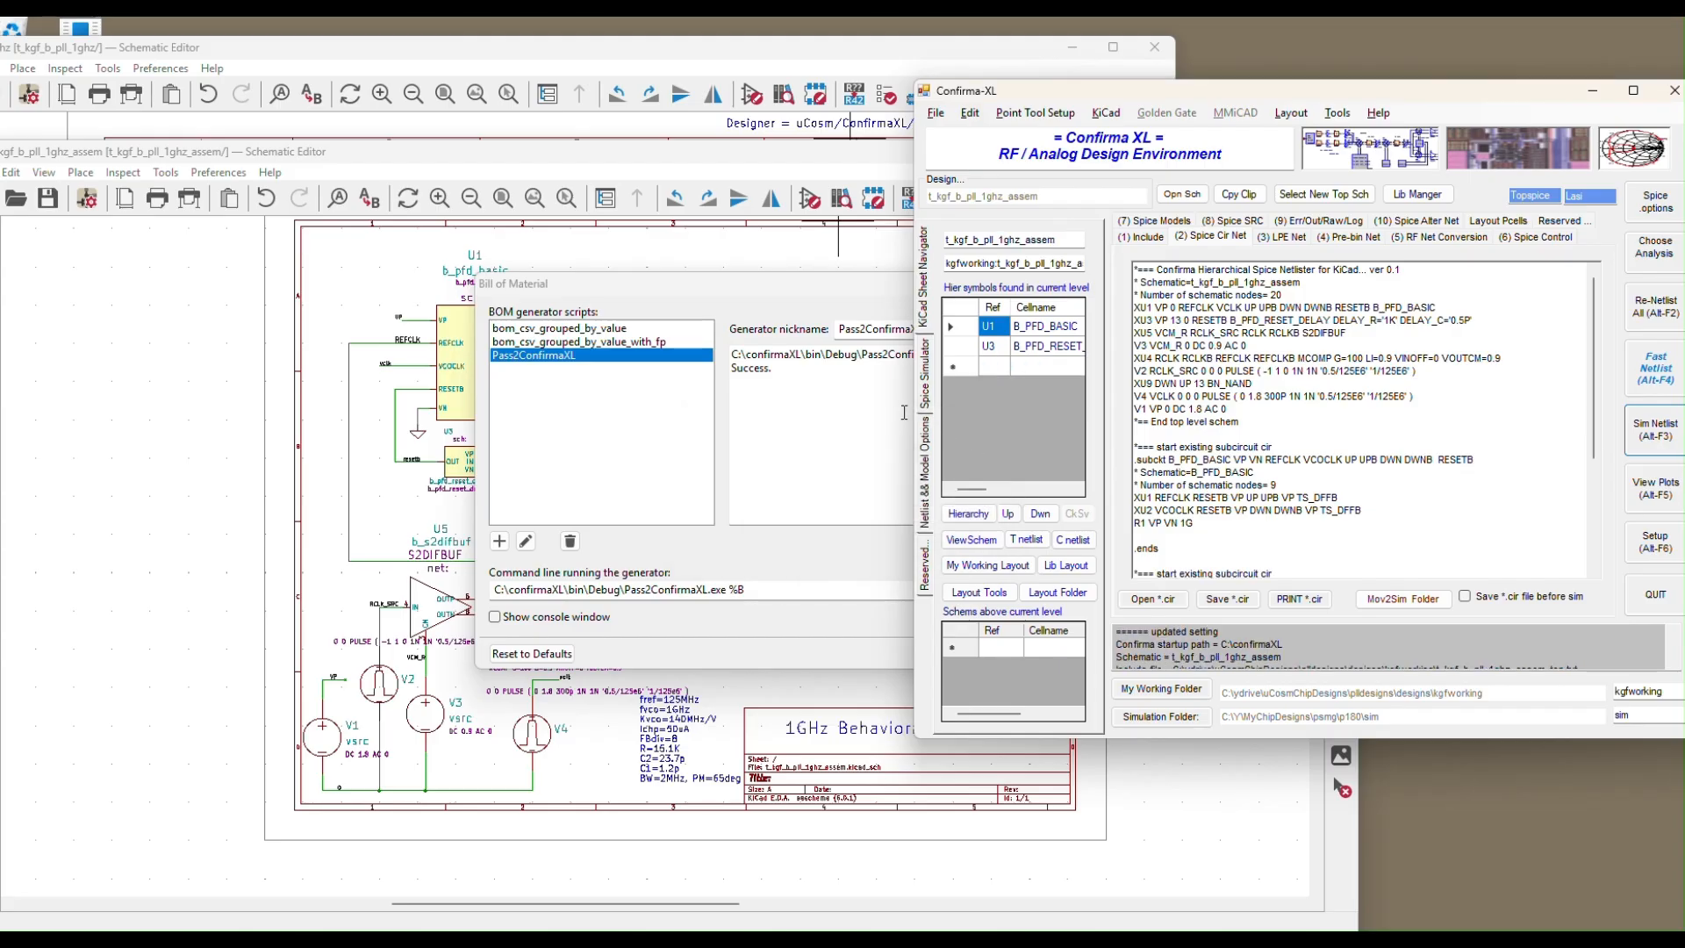
left_click(781, 454)
left_click(1101, 653)
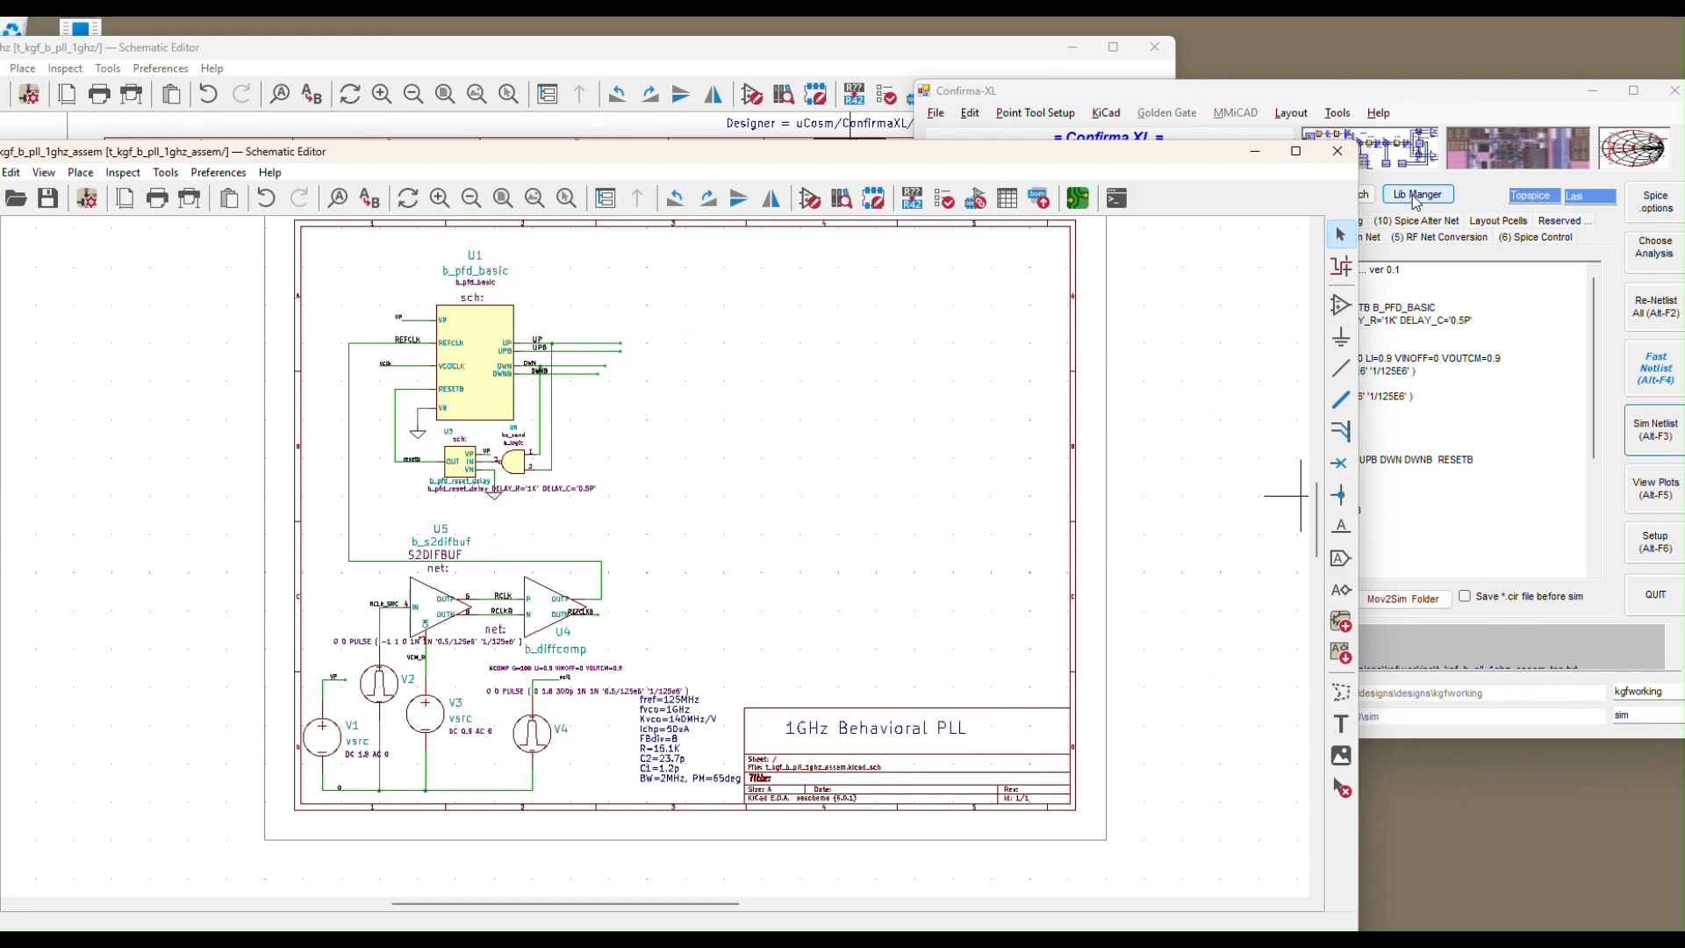
left_click(1428, 111)
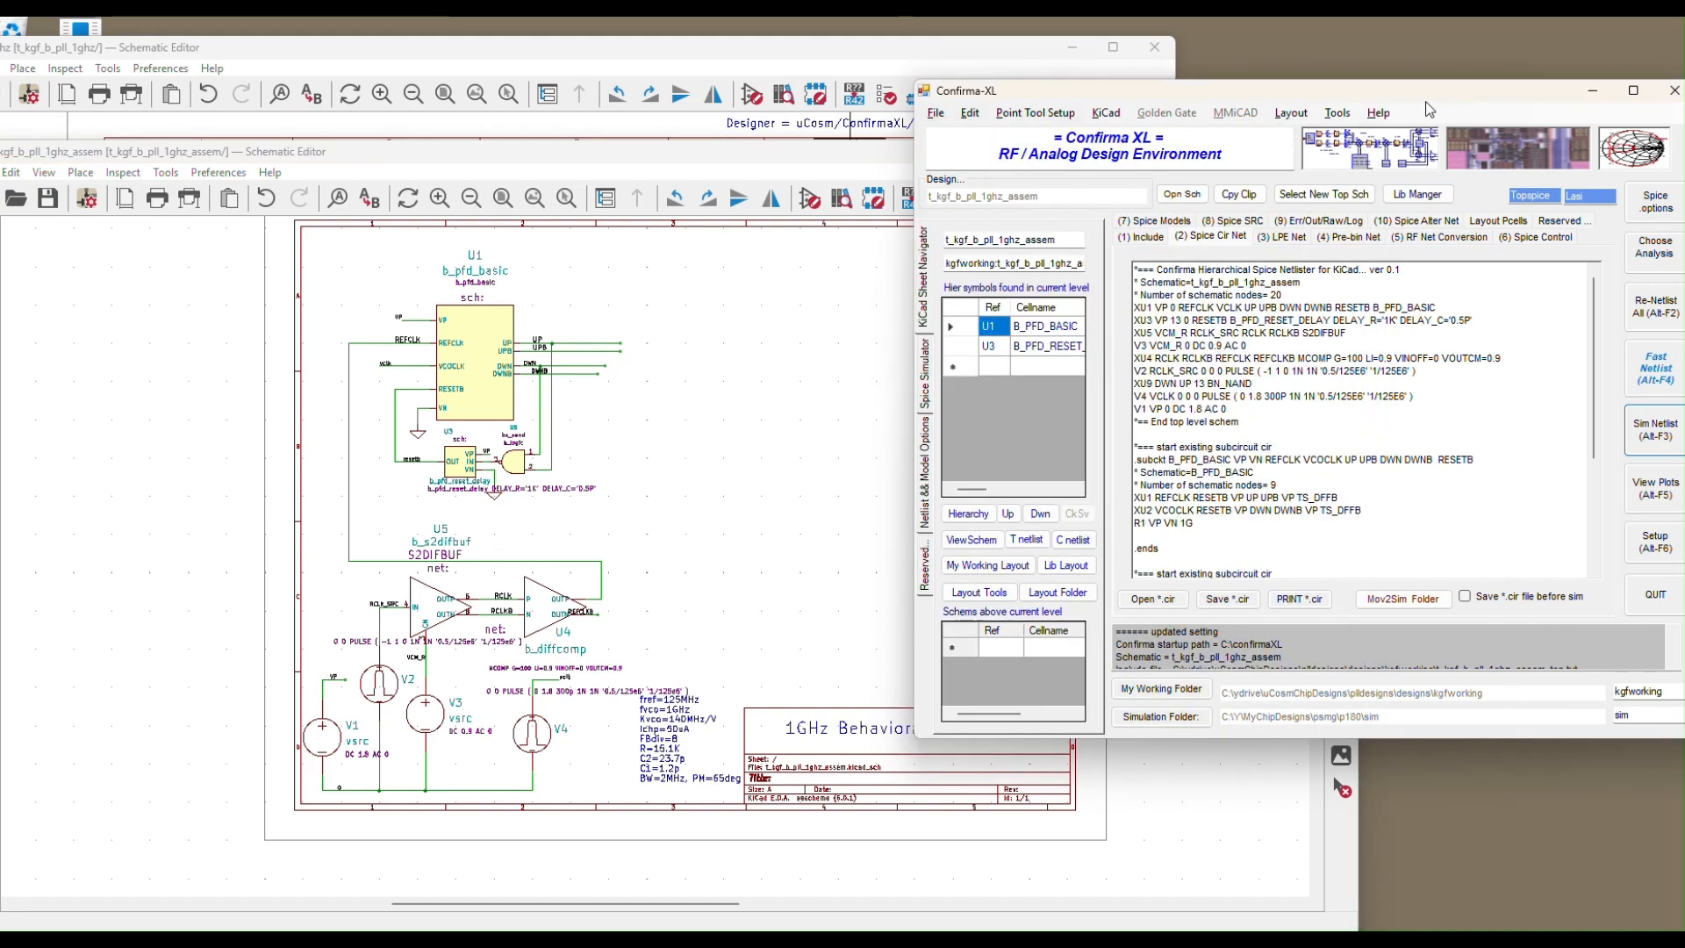
Load the saved .kmd analysis settings, accept the Standard Spice Analysis setup, and view the Include file
left_click(1658, 255)
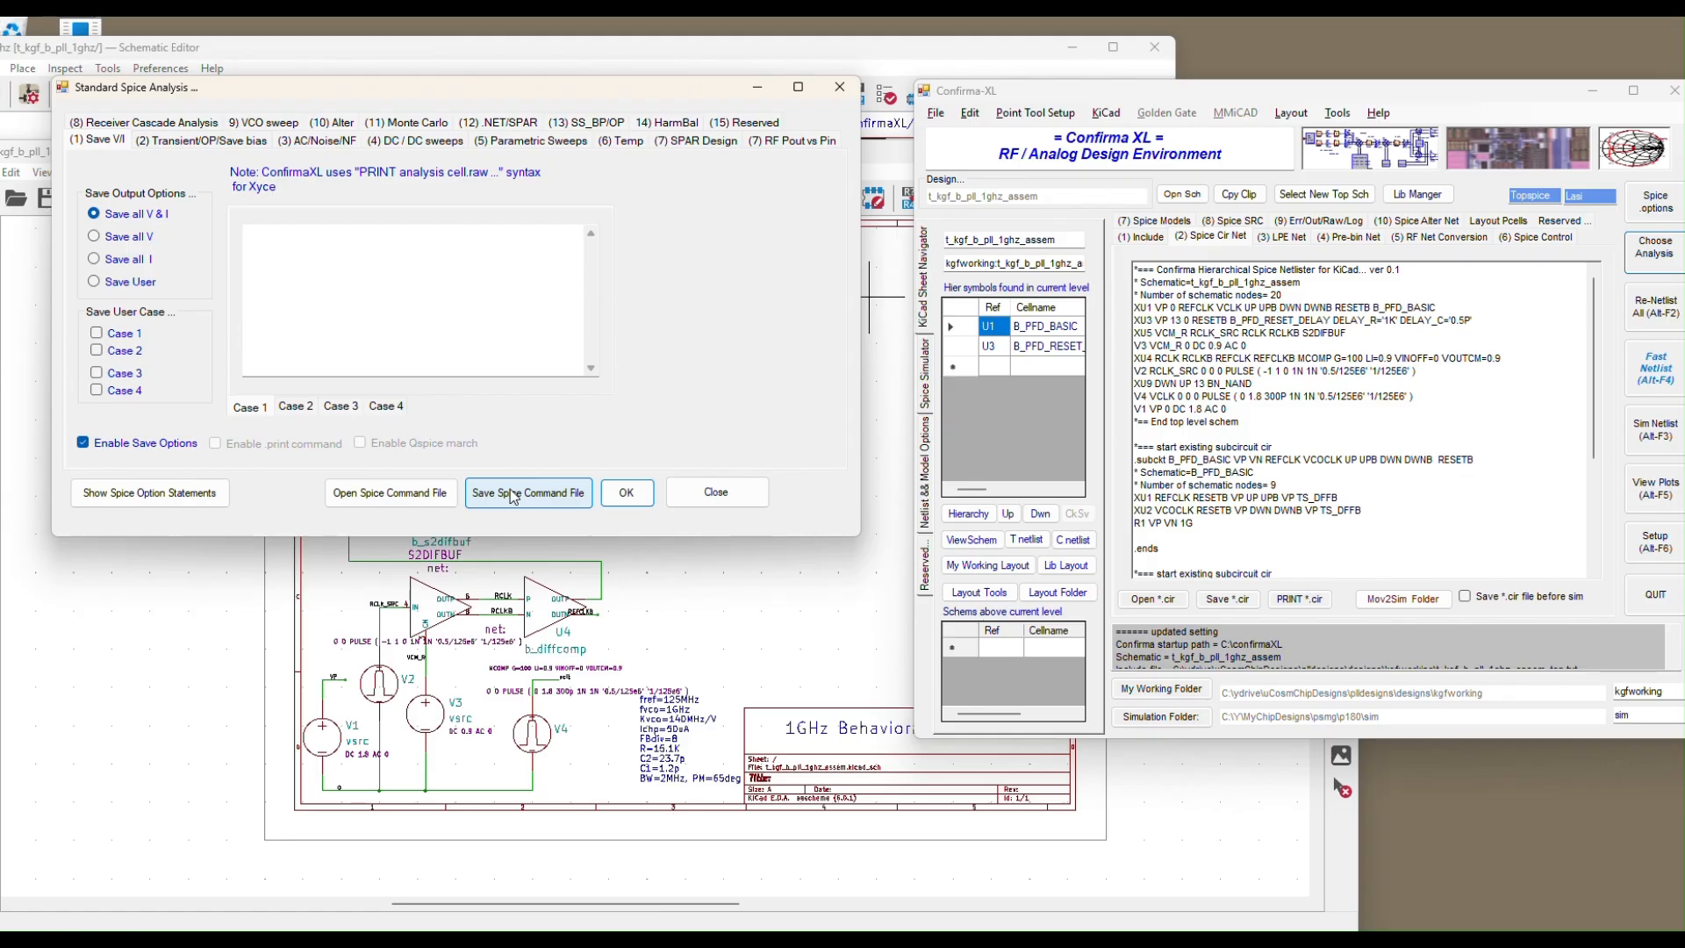
left_click(396, 493)
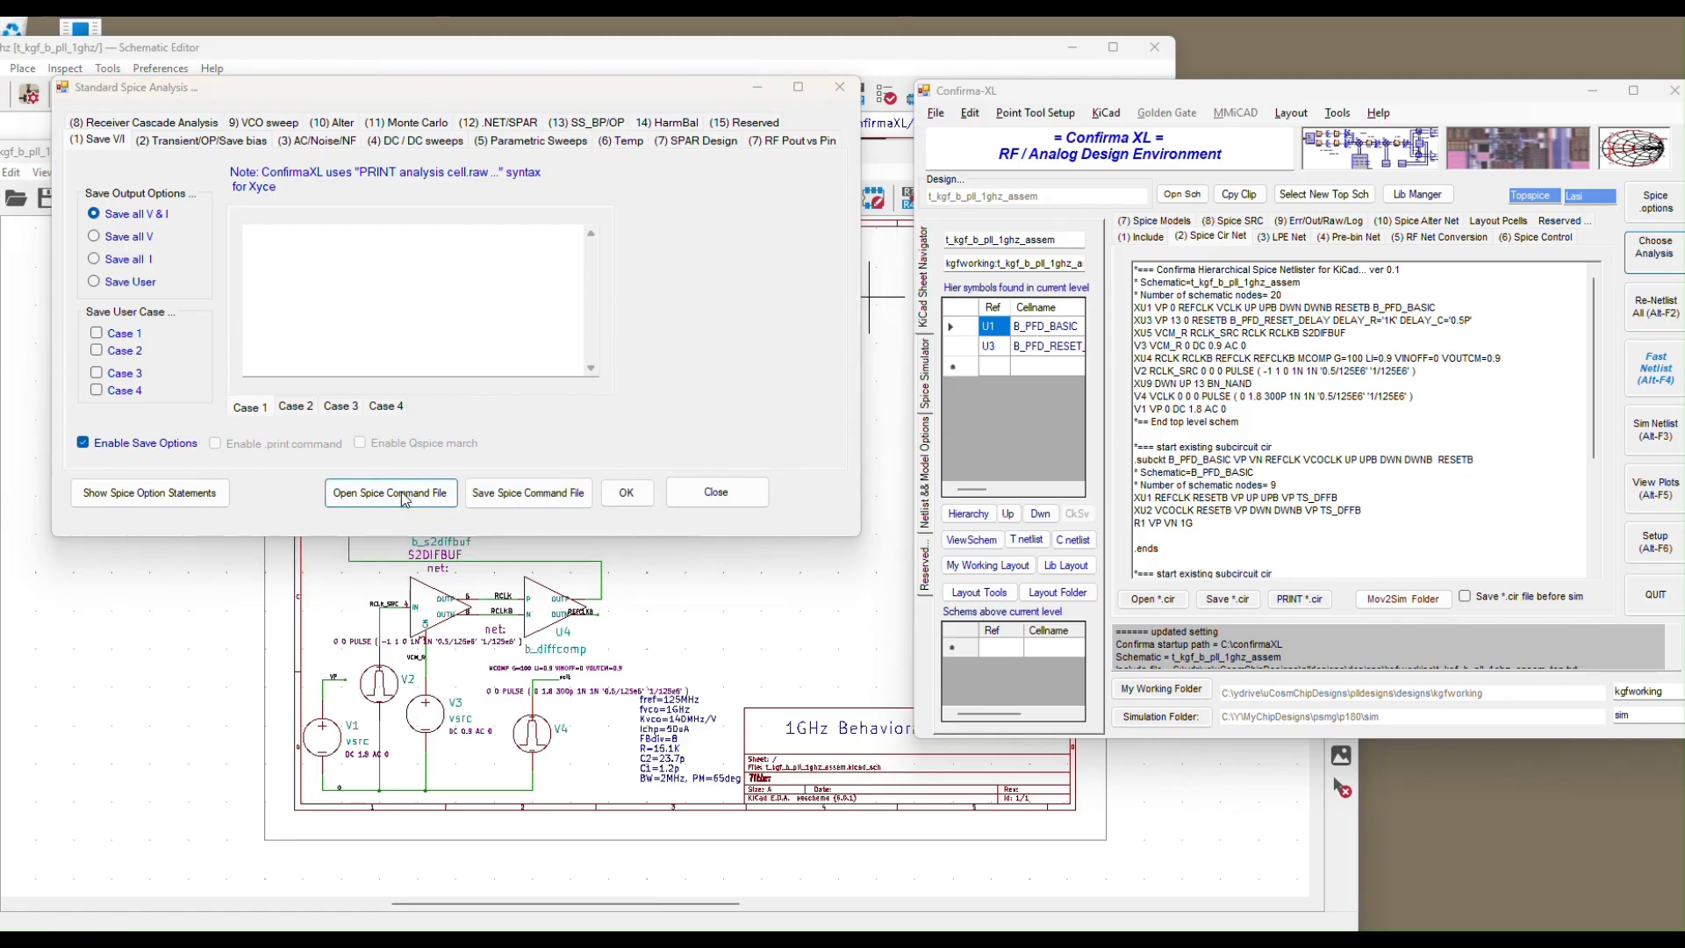
left_click(959, 720)
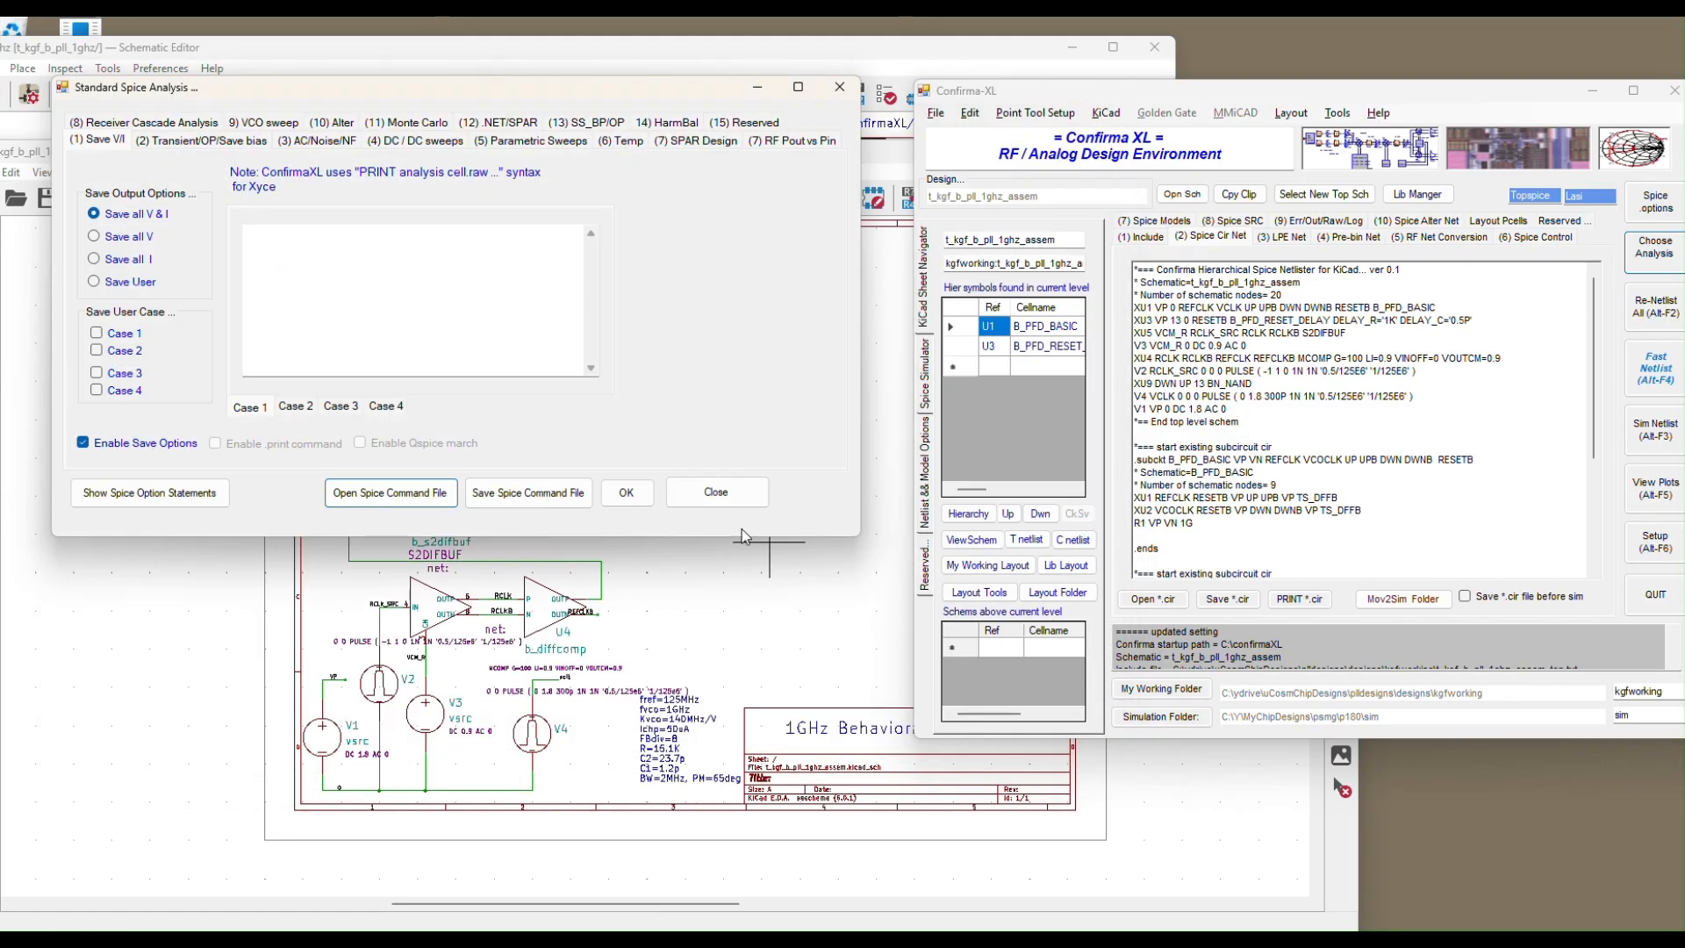
left_click(624, 495)
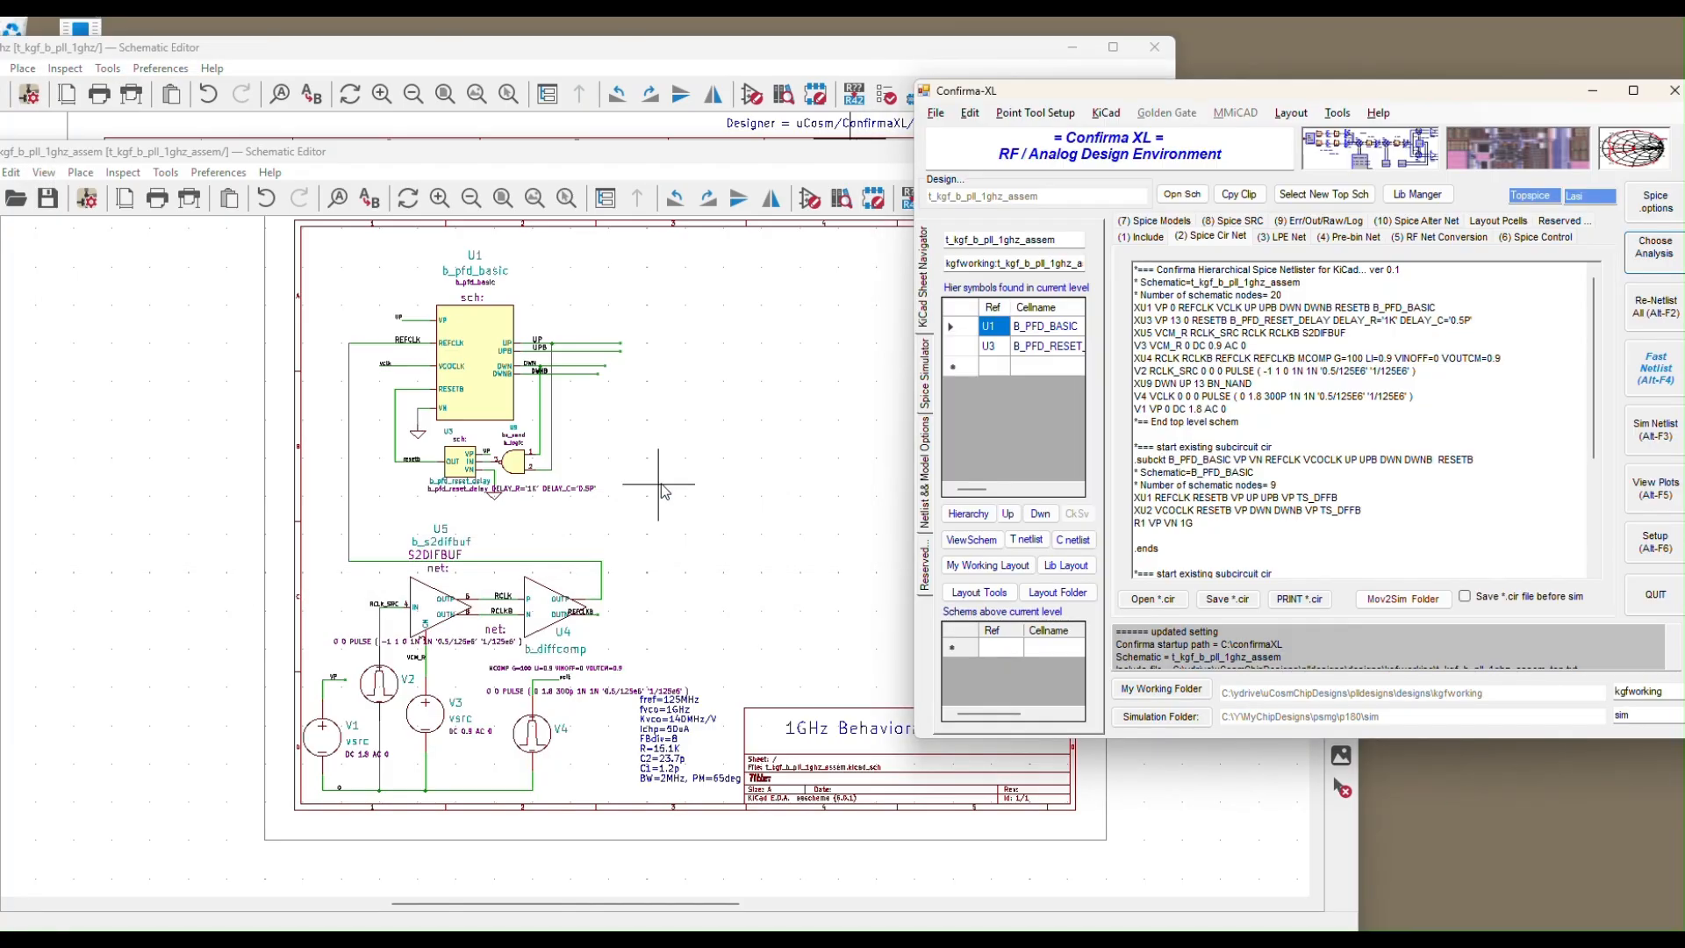
left_click(1143, 236)
Run the PLL netlist transient simulation, stop it near 3.526E-07 s, and open the results in TopView
left_click(1243, 237)
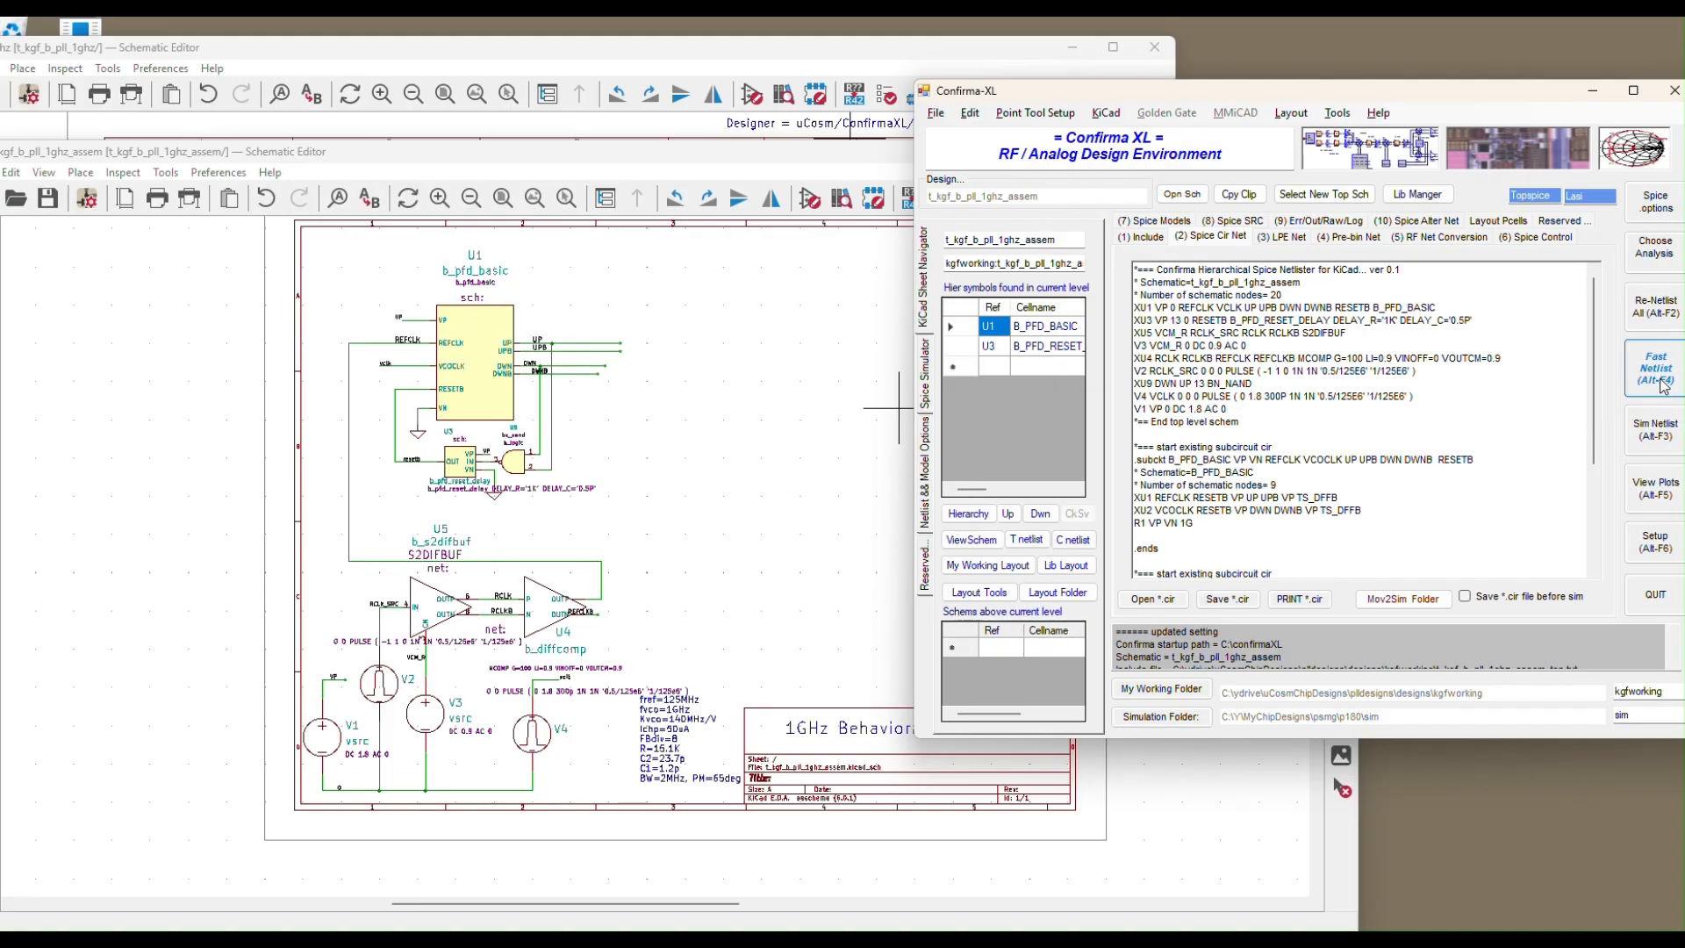
left_click(1655, 434)
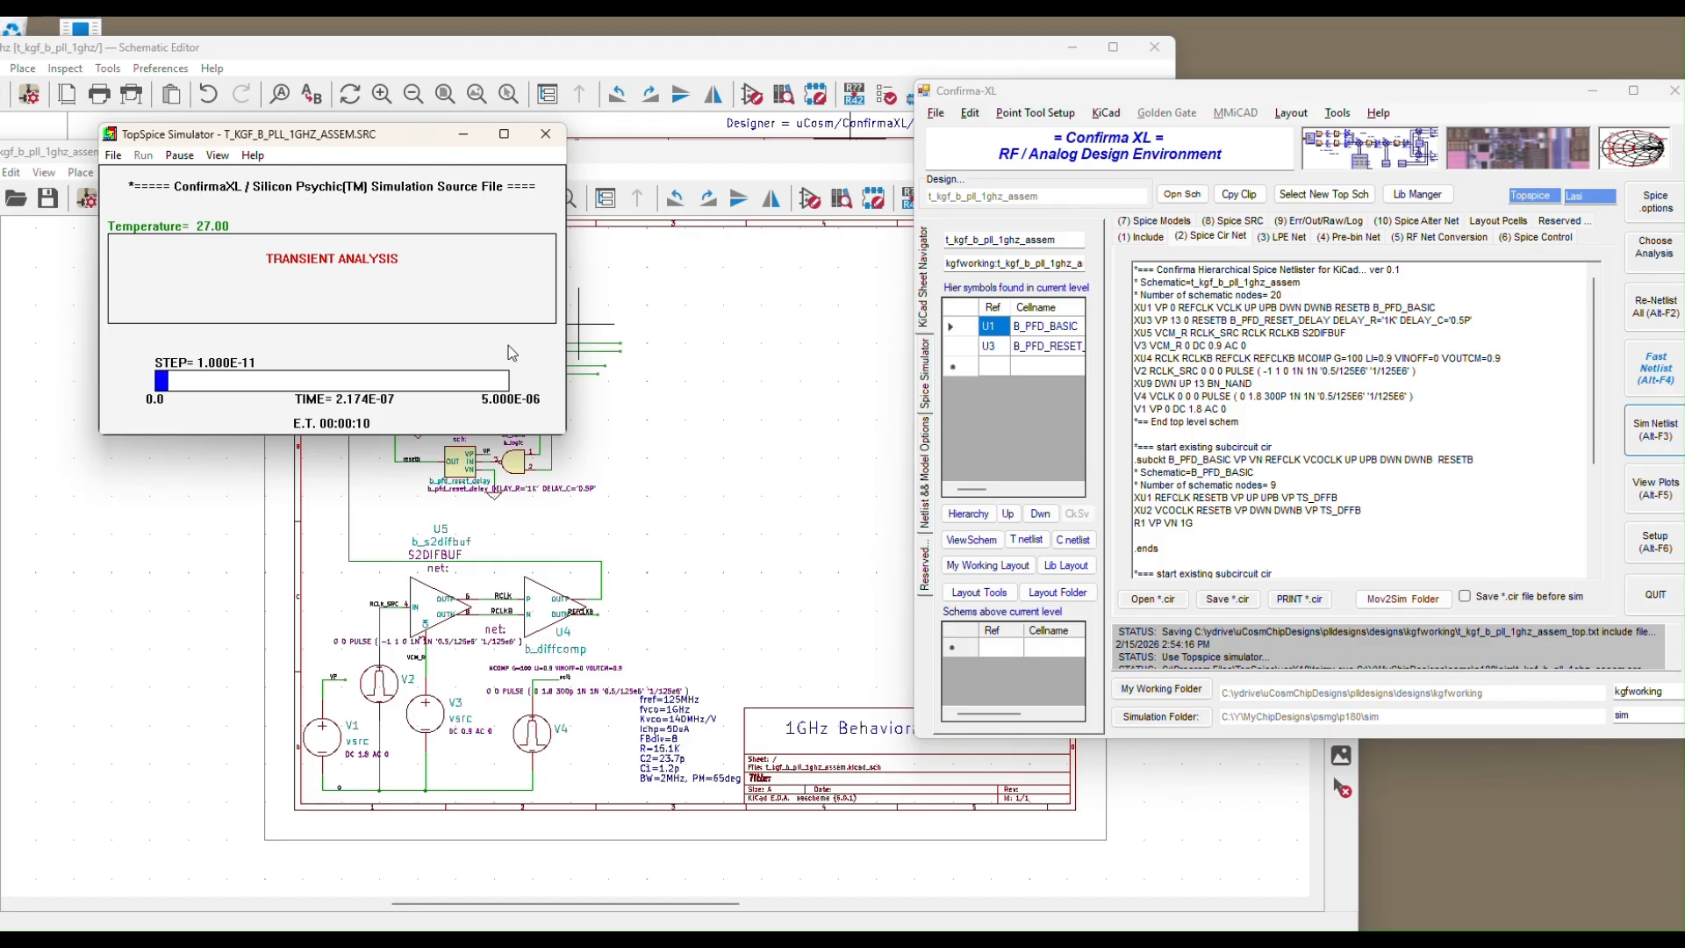
left_click(180, 156)
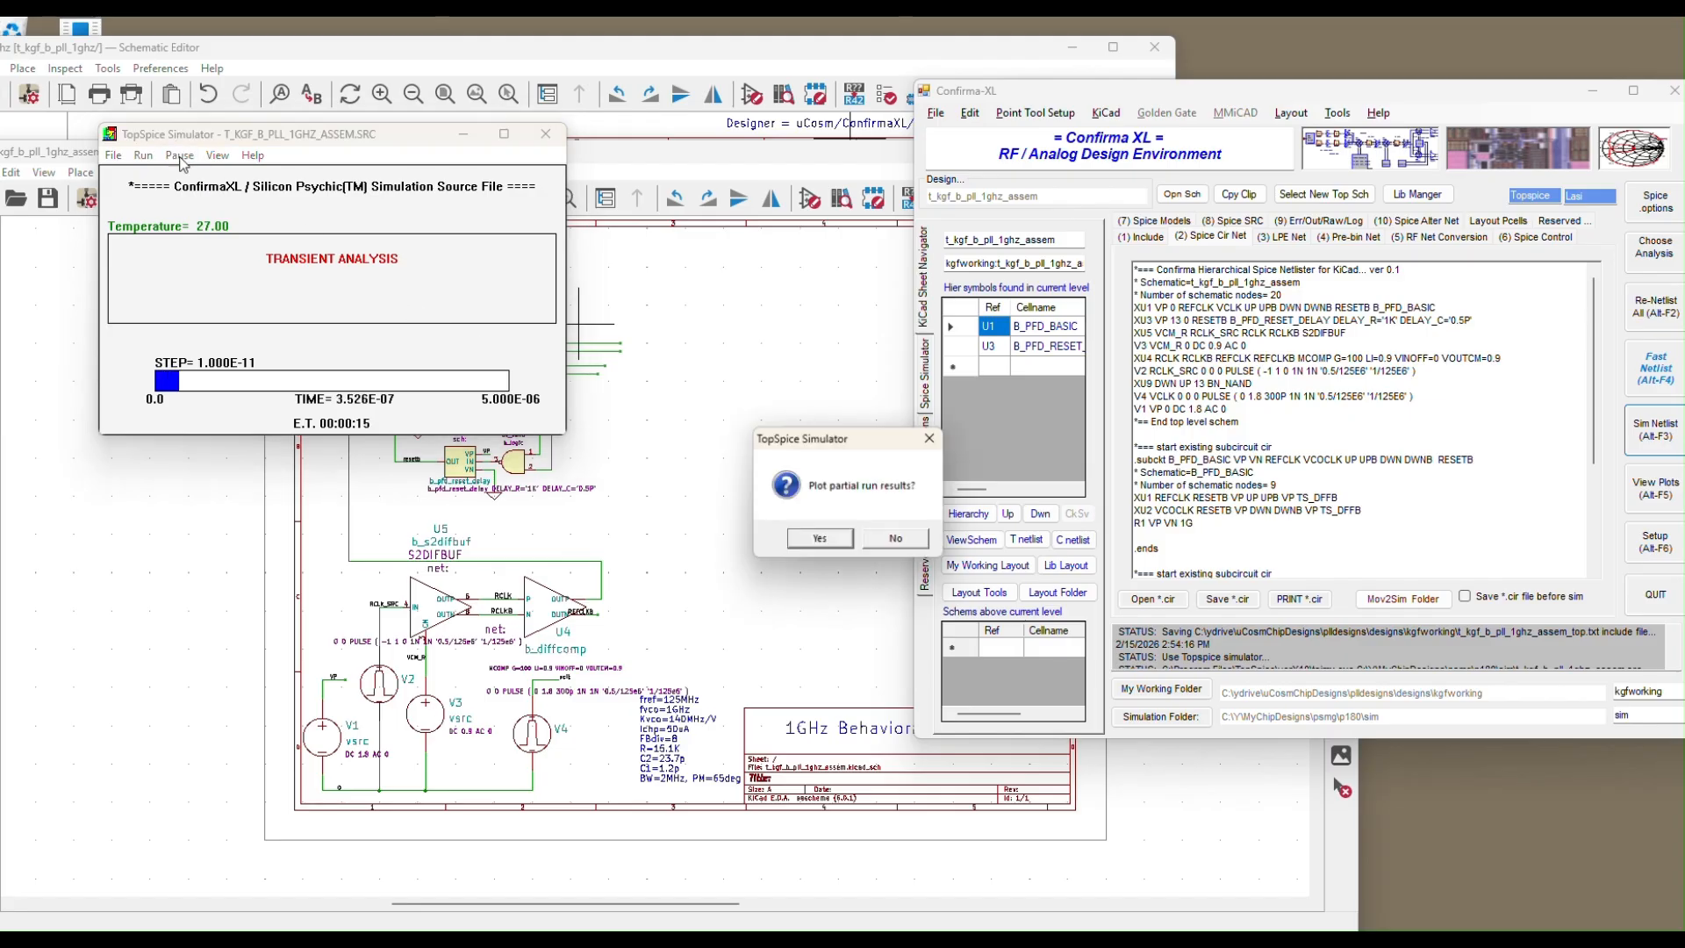
left_click(891, 542)
left_click(926, 540)
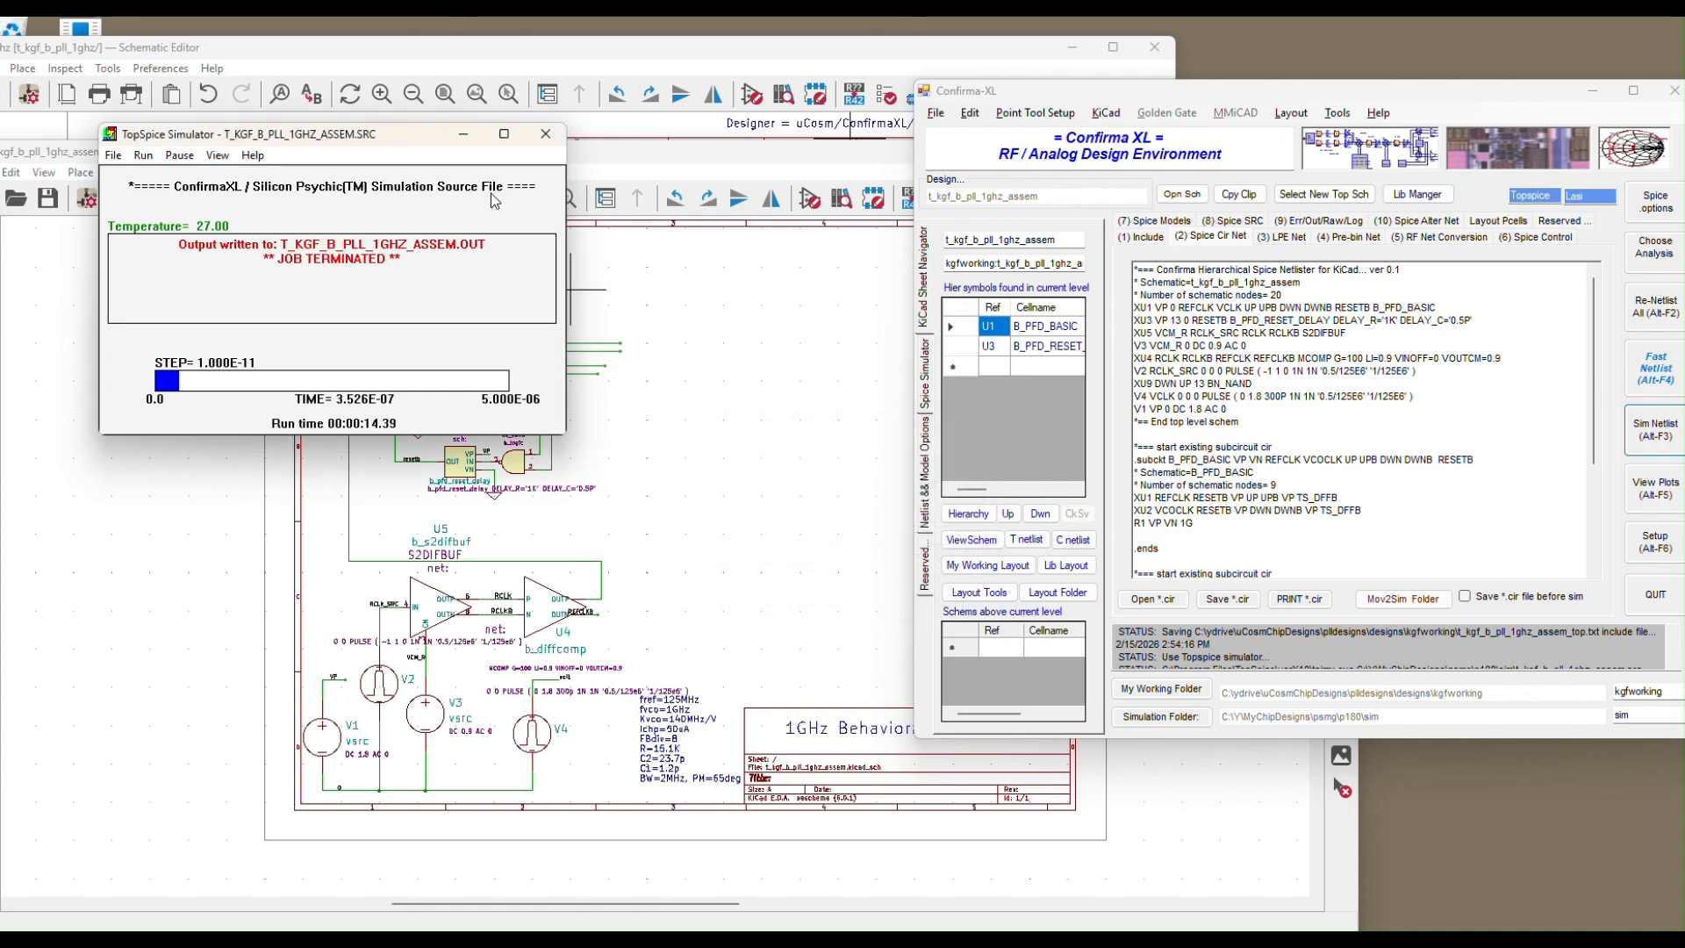
left_click(1658, 490)
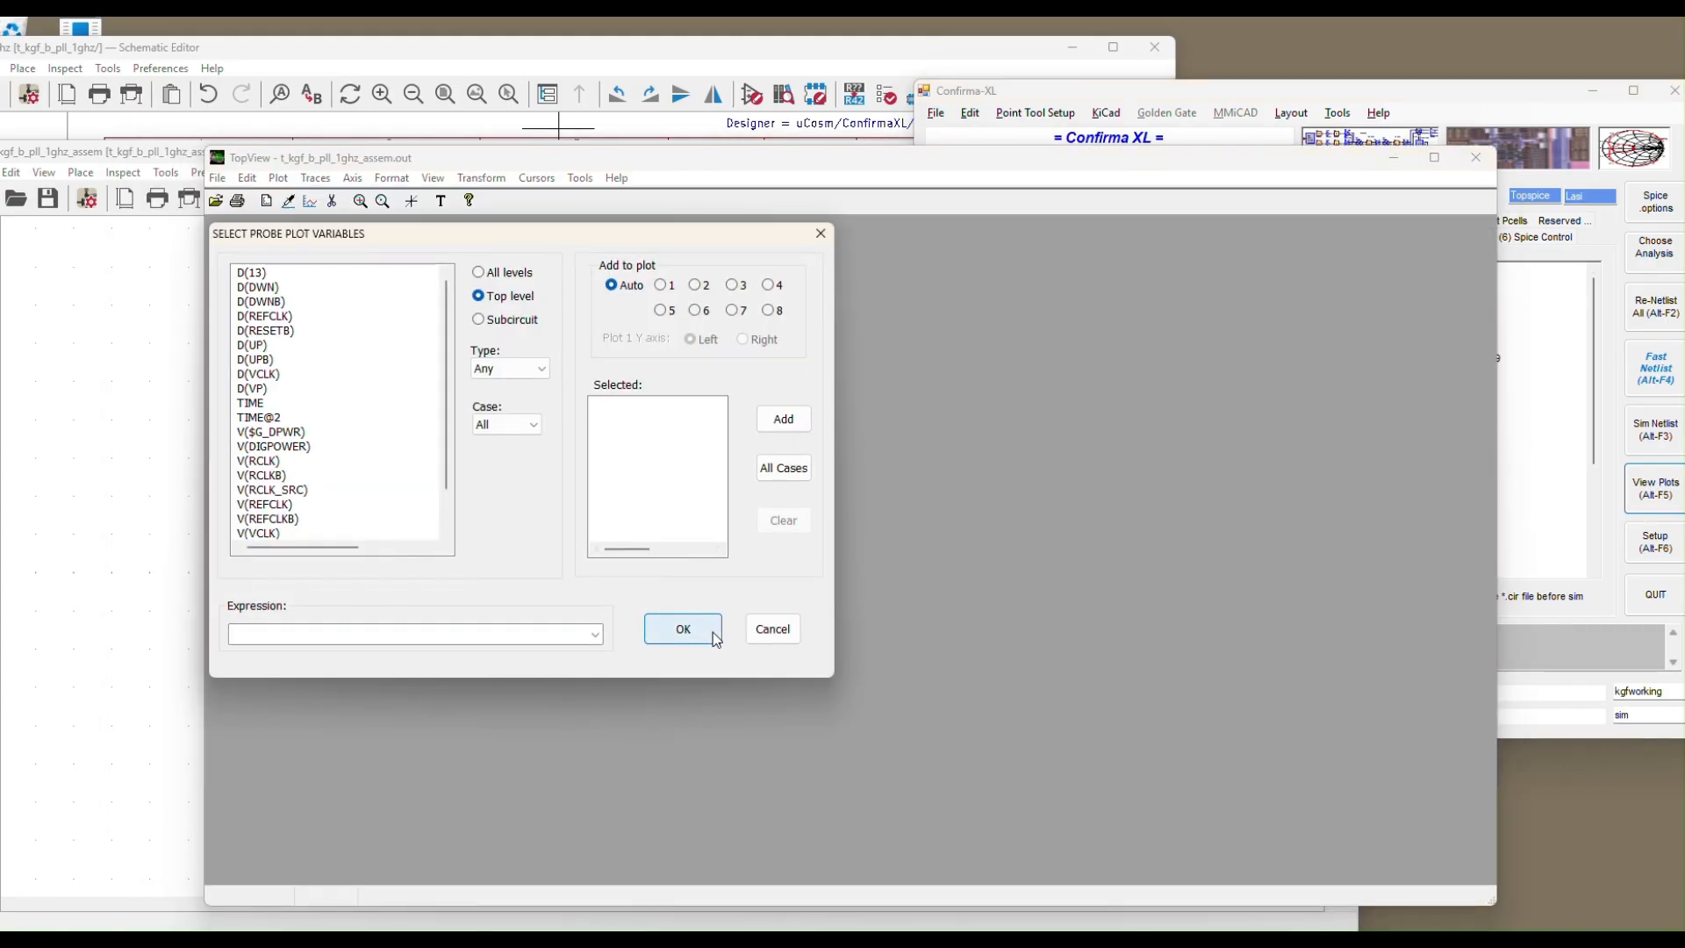
Recall the saved digital waveforms format to plot D(DWN) and D(UP) over 0–400 ns
left_click(682, 629)
left_click(390, 180)
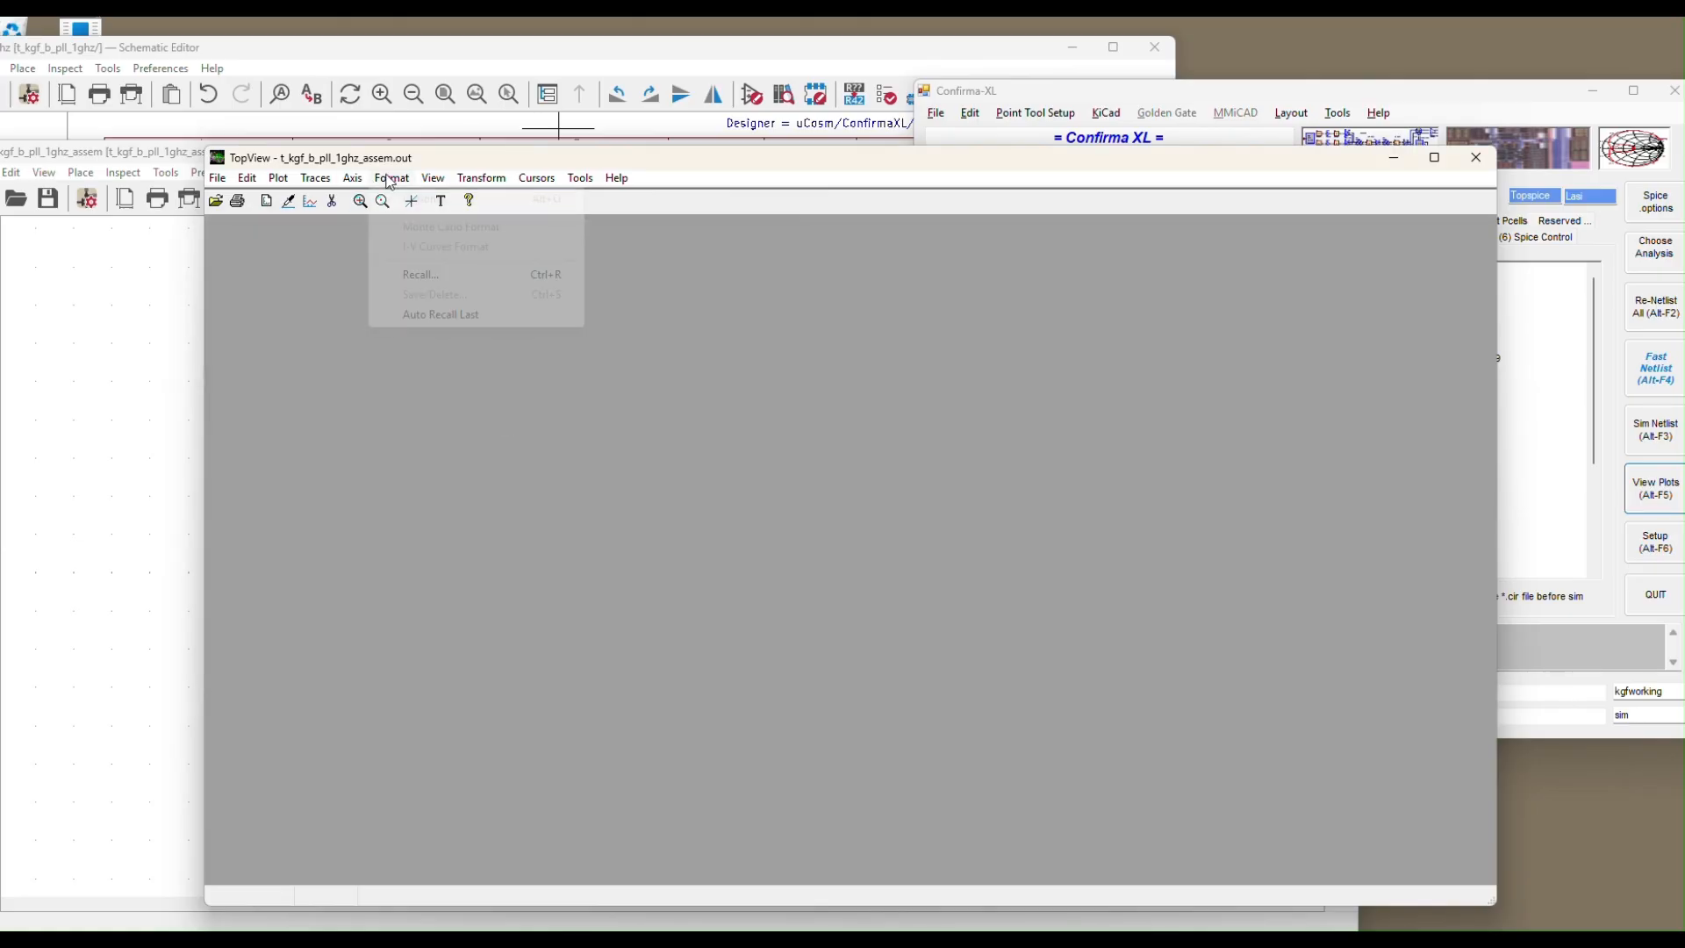
left_click(423, 273)
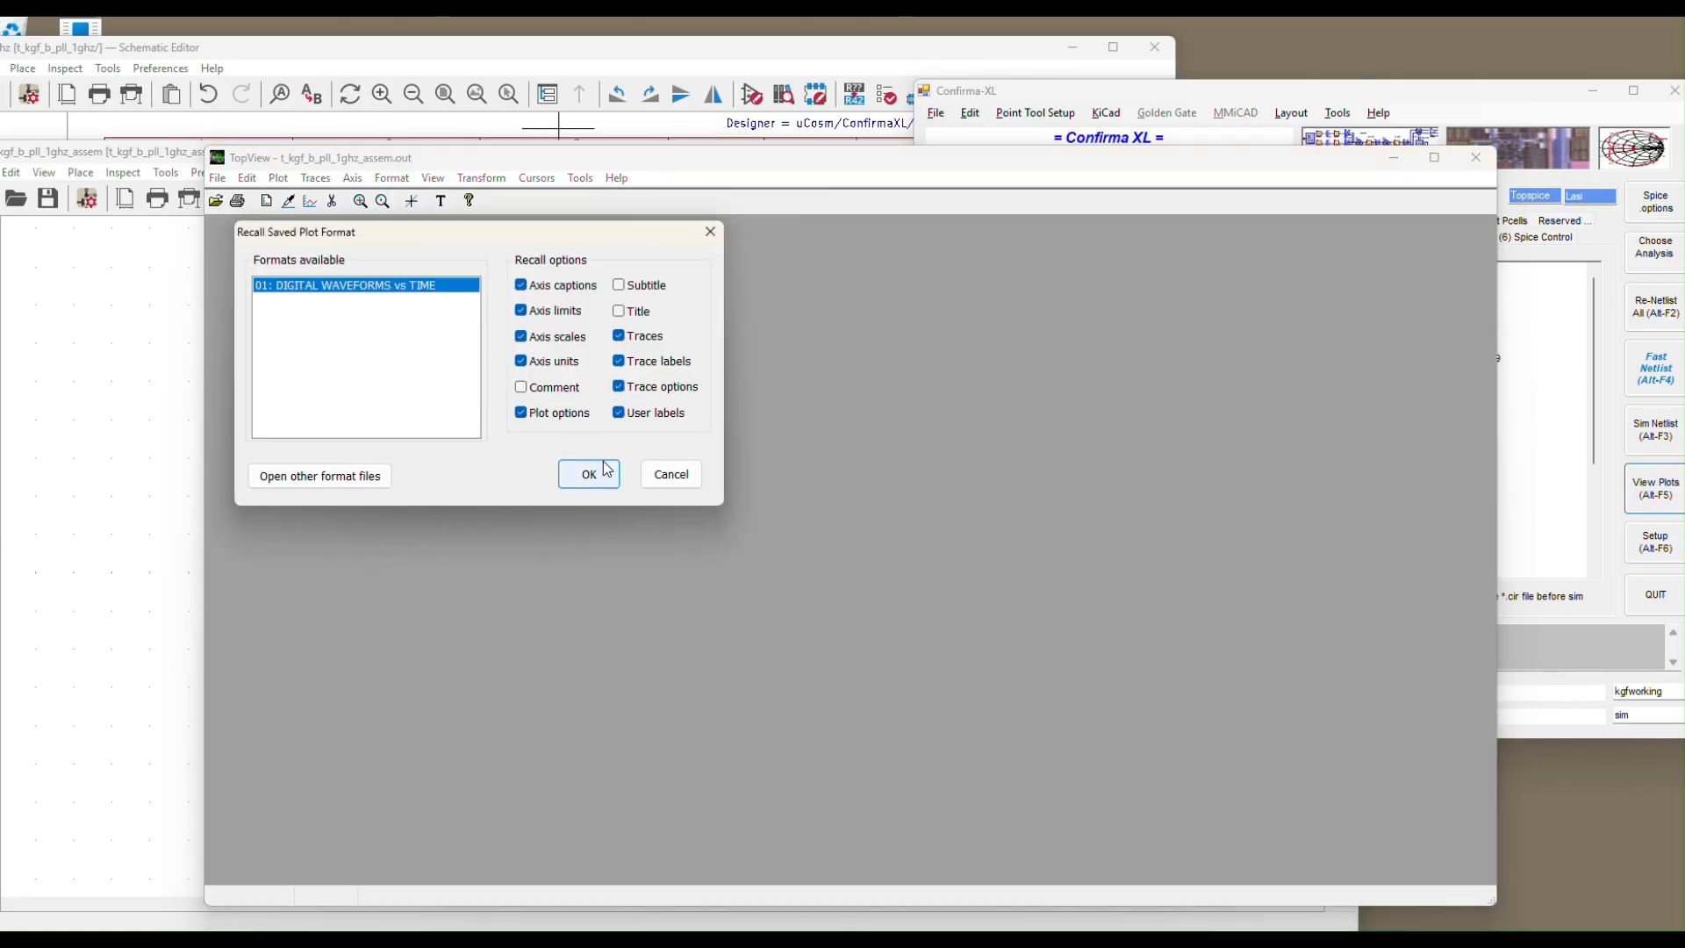
left_click(606, 471)
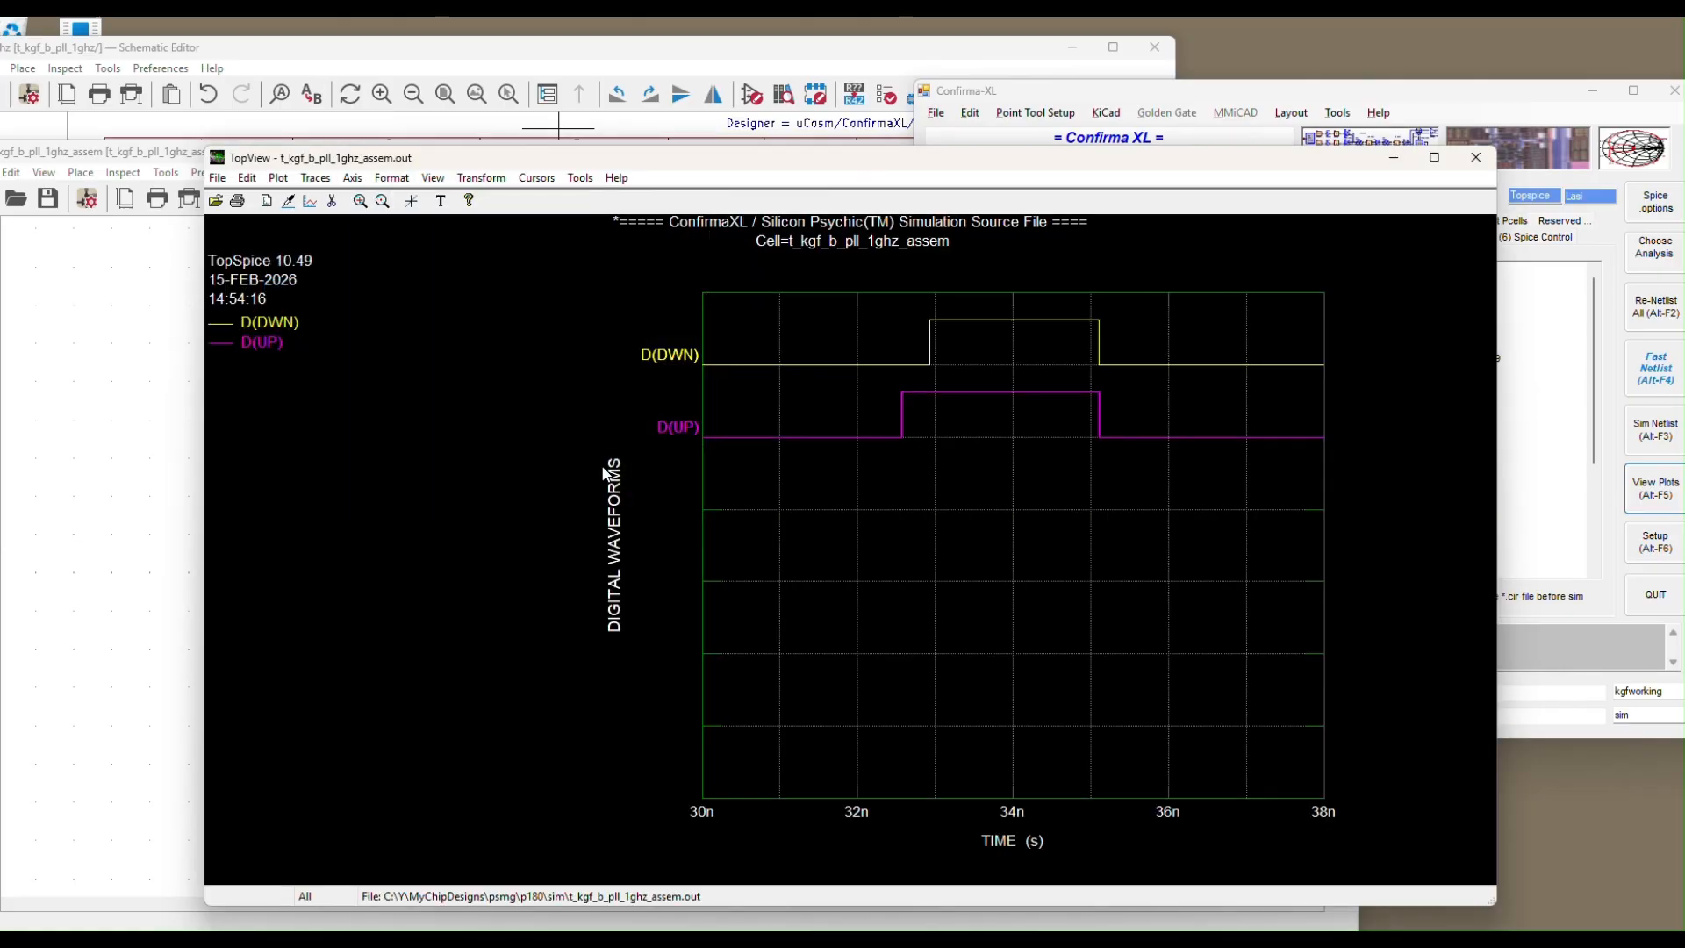
double_click(908, 475)
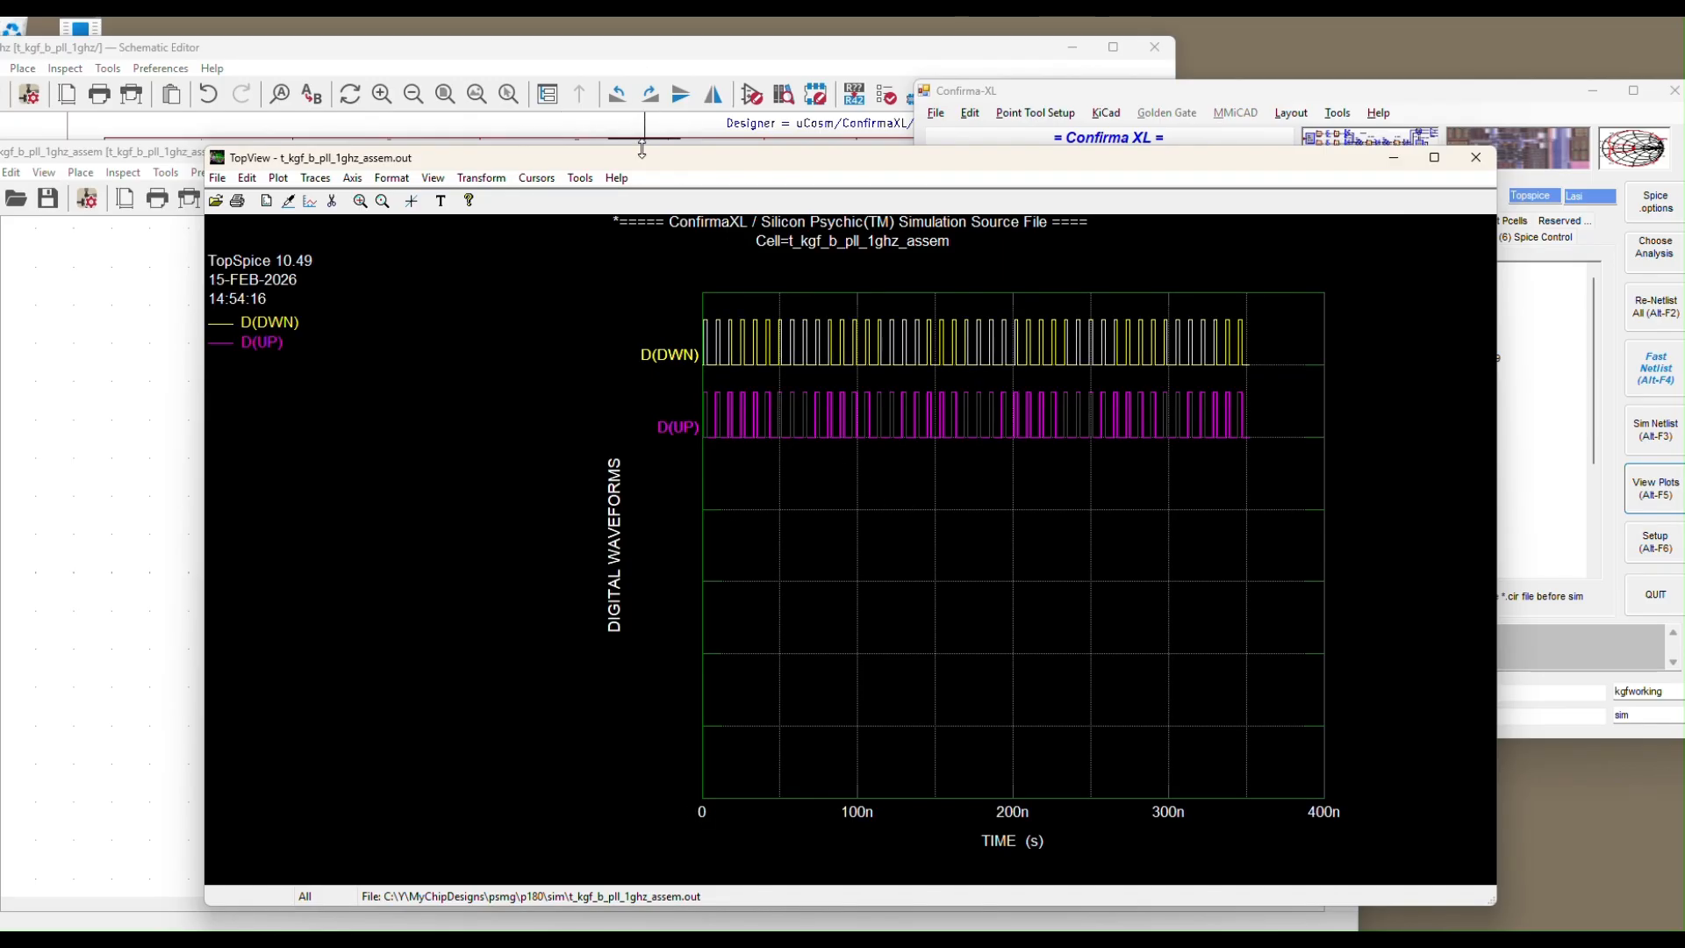
left_click_drag(654, 164, 904, 107)
Zoom the schematic into U1, U3 and U9 to inspect the phase detector's reset gating
left_click(227, 366)
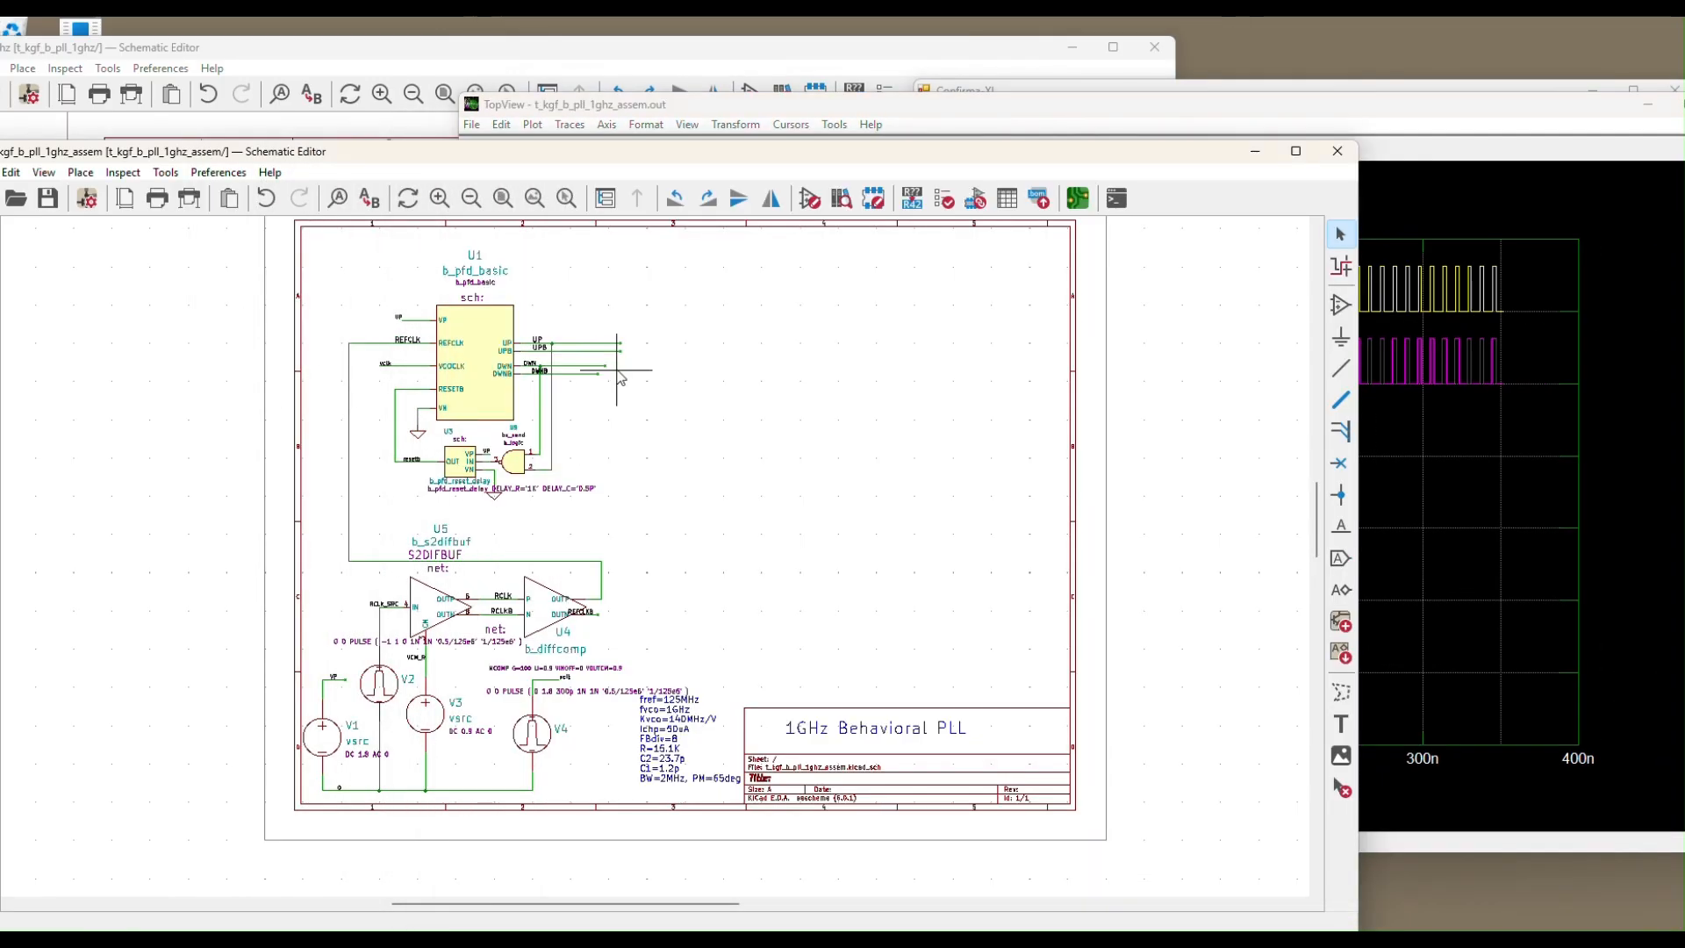
scroll(453, 263, "up", 1)
scroll(454, 378, "up", 3)
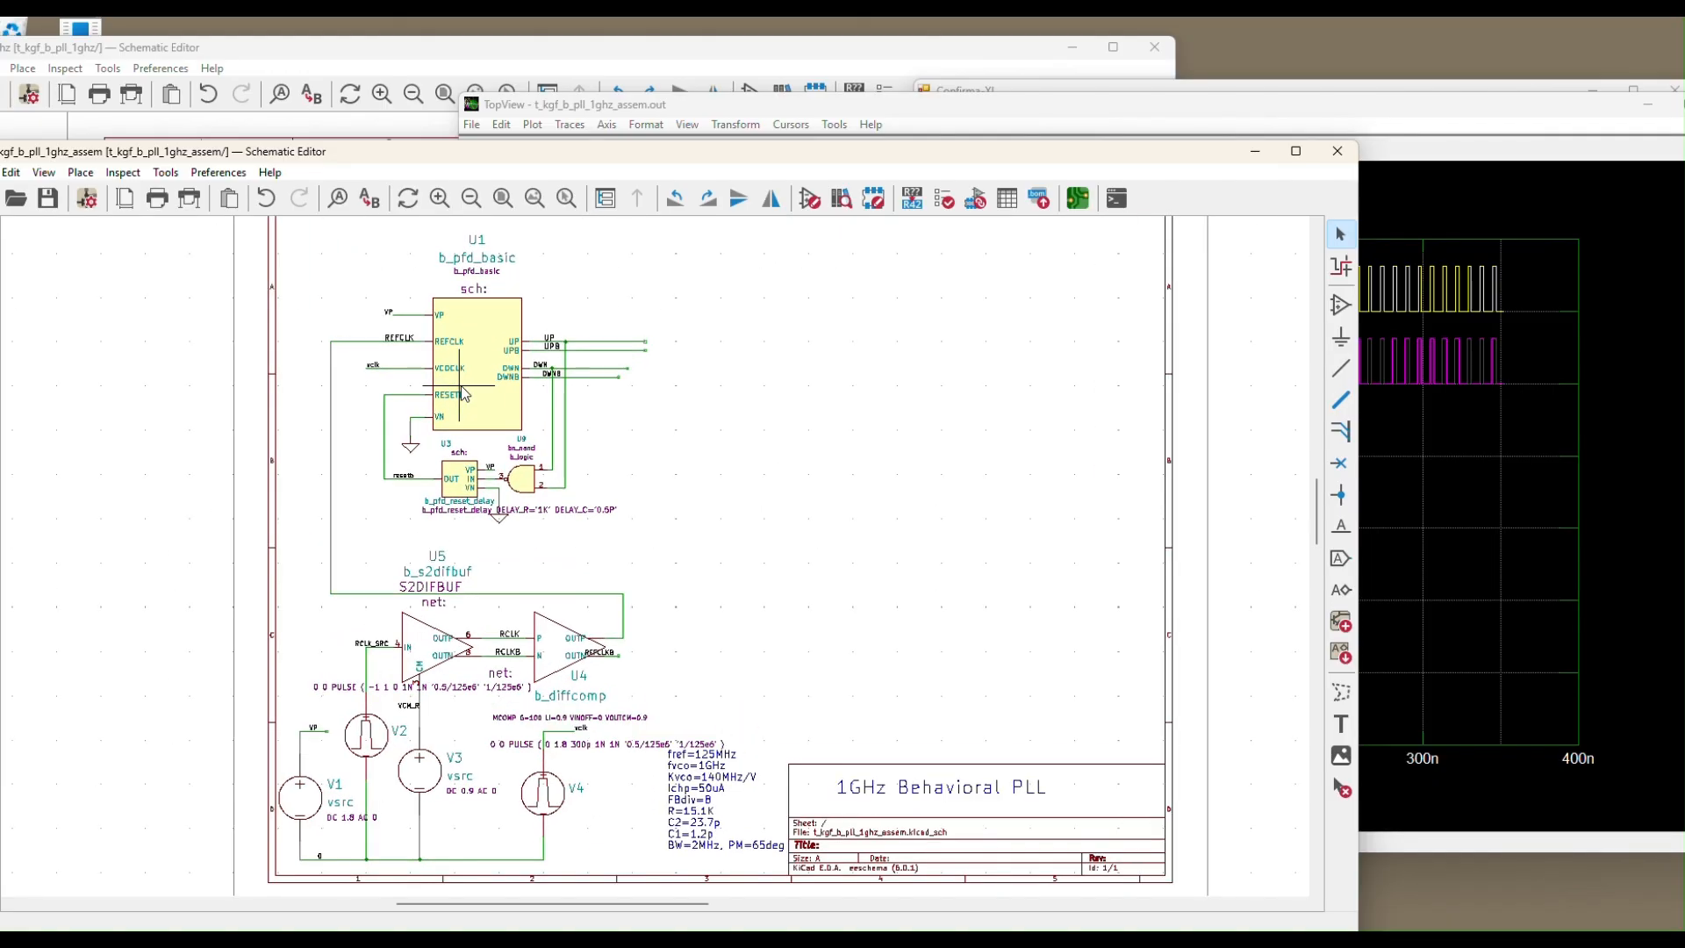
scroll(459, 391, "down", 3)
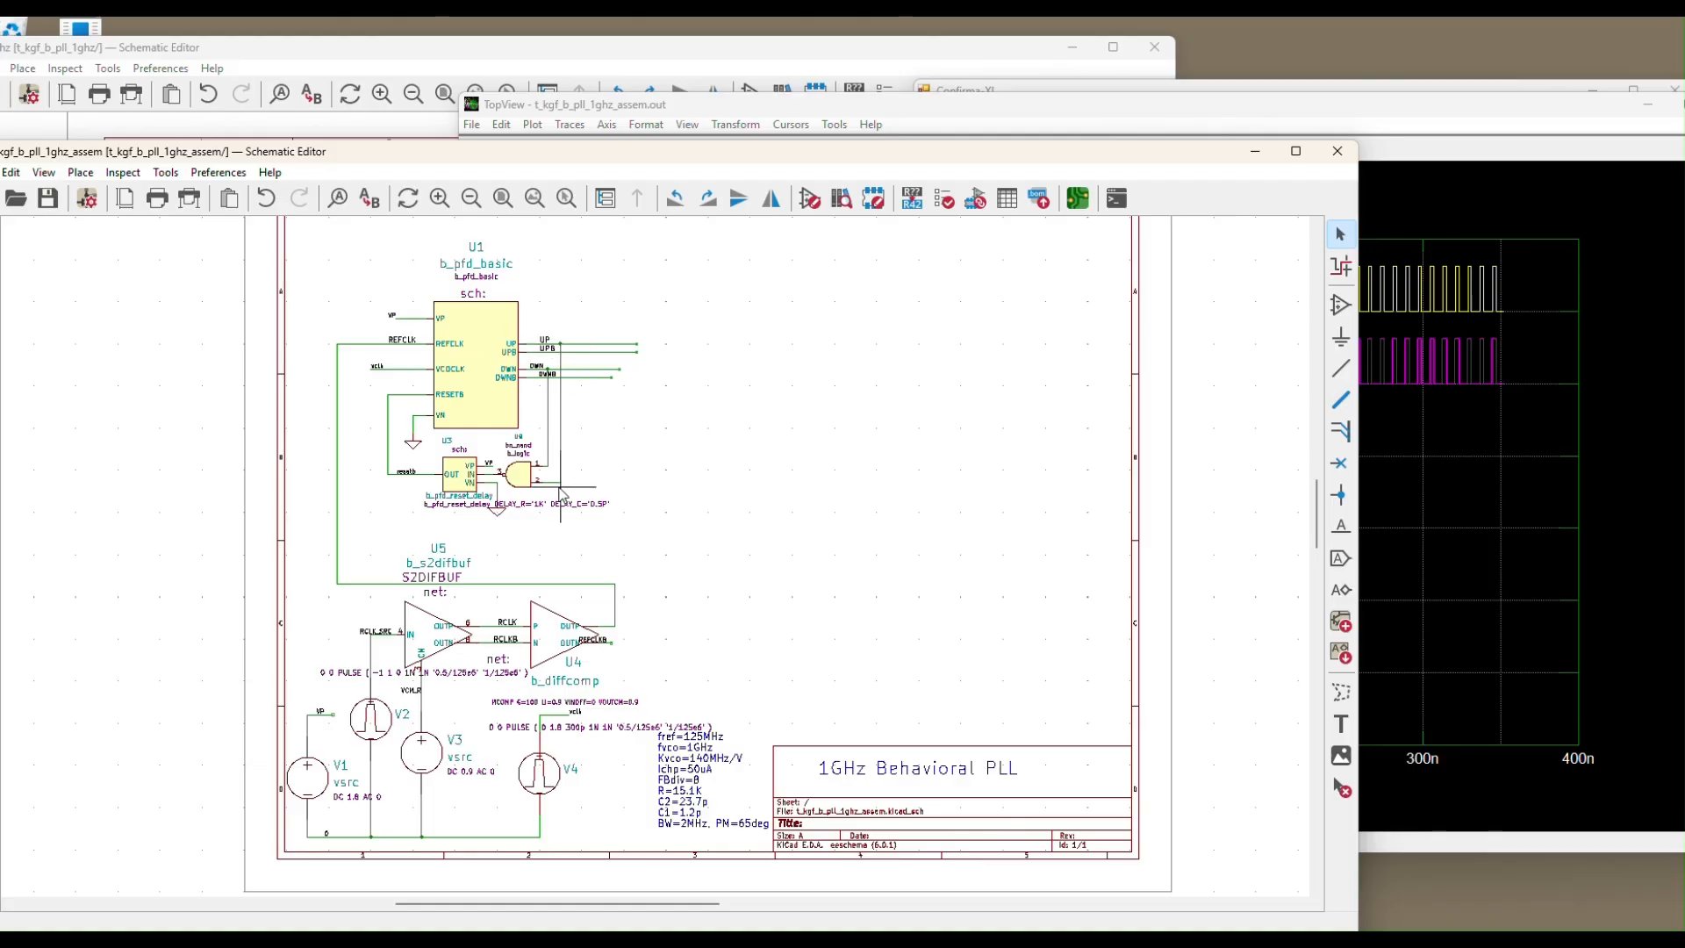
scroll(545, 496, "up", 3)
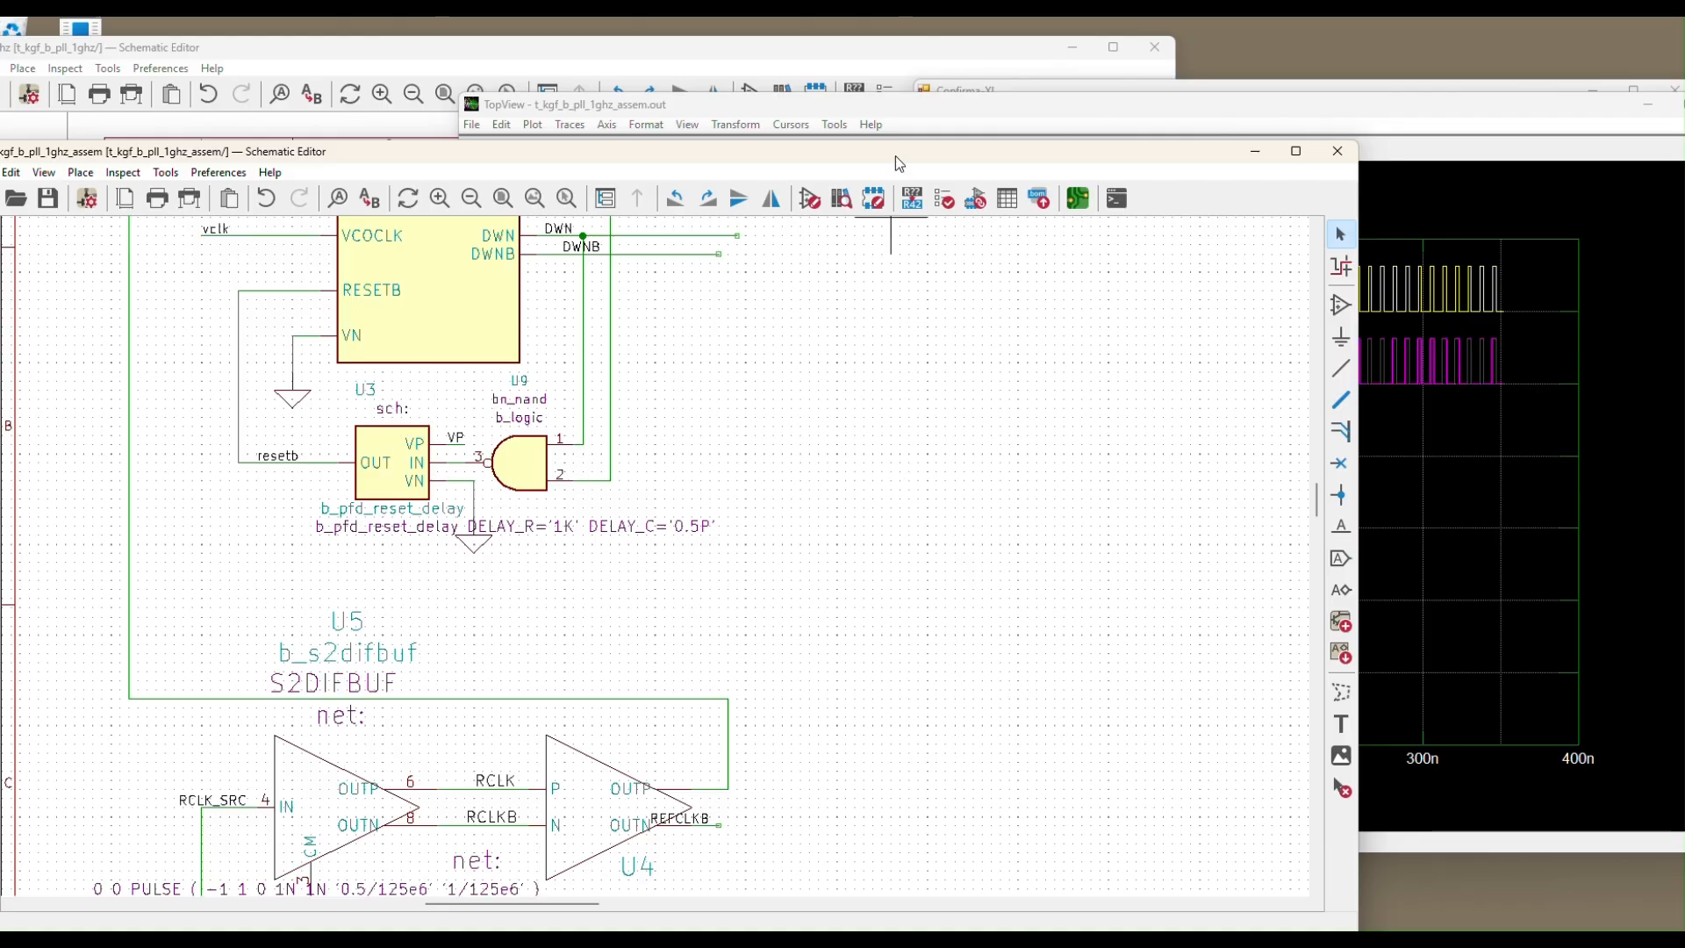
Move the waveform plot window to the right of the schematic
left_click_drag(897, 163, 881, 184)
left_click(944, 102)
left_click_drag(945, 102, 1229, 126)
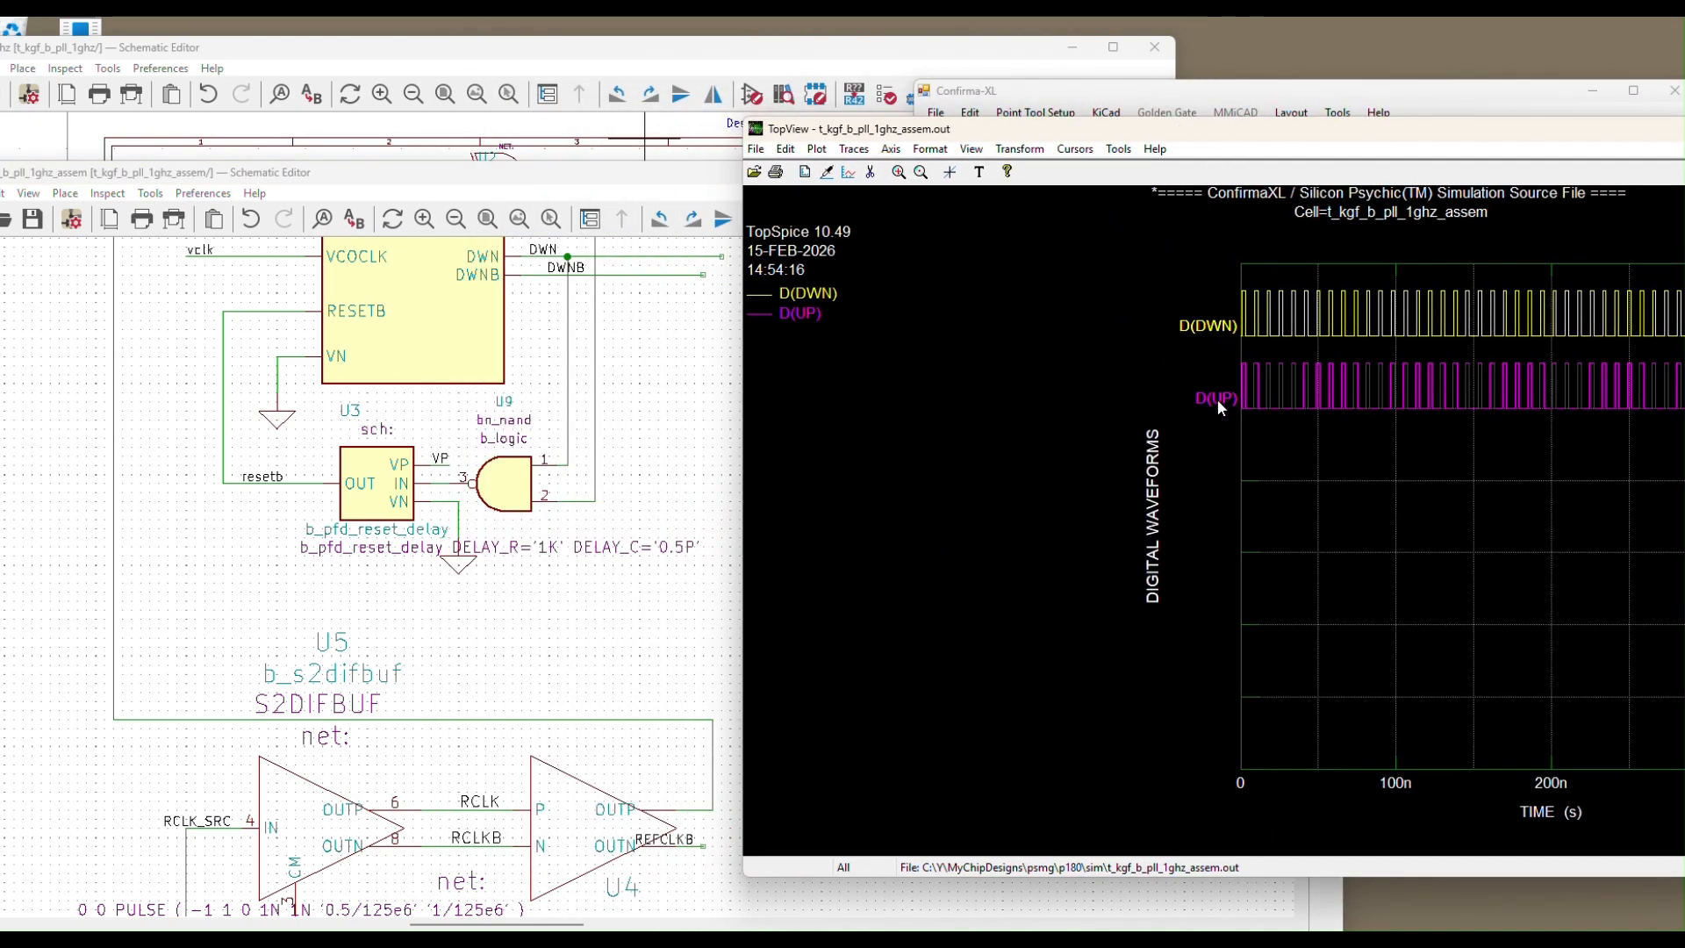
Bring the schematic forward and adjust its zoom on the phase detector
left_click(720, 382)
scroll(685, 406, "down", 6)
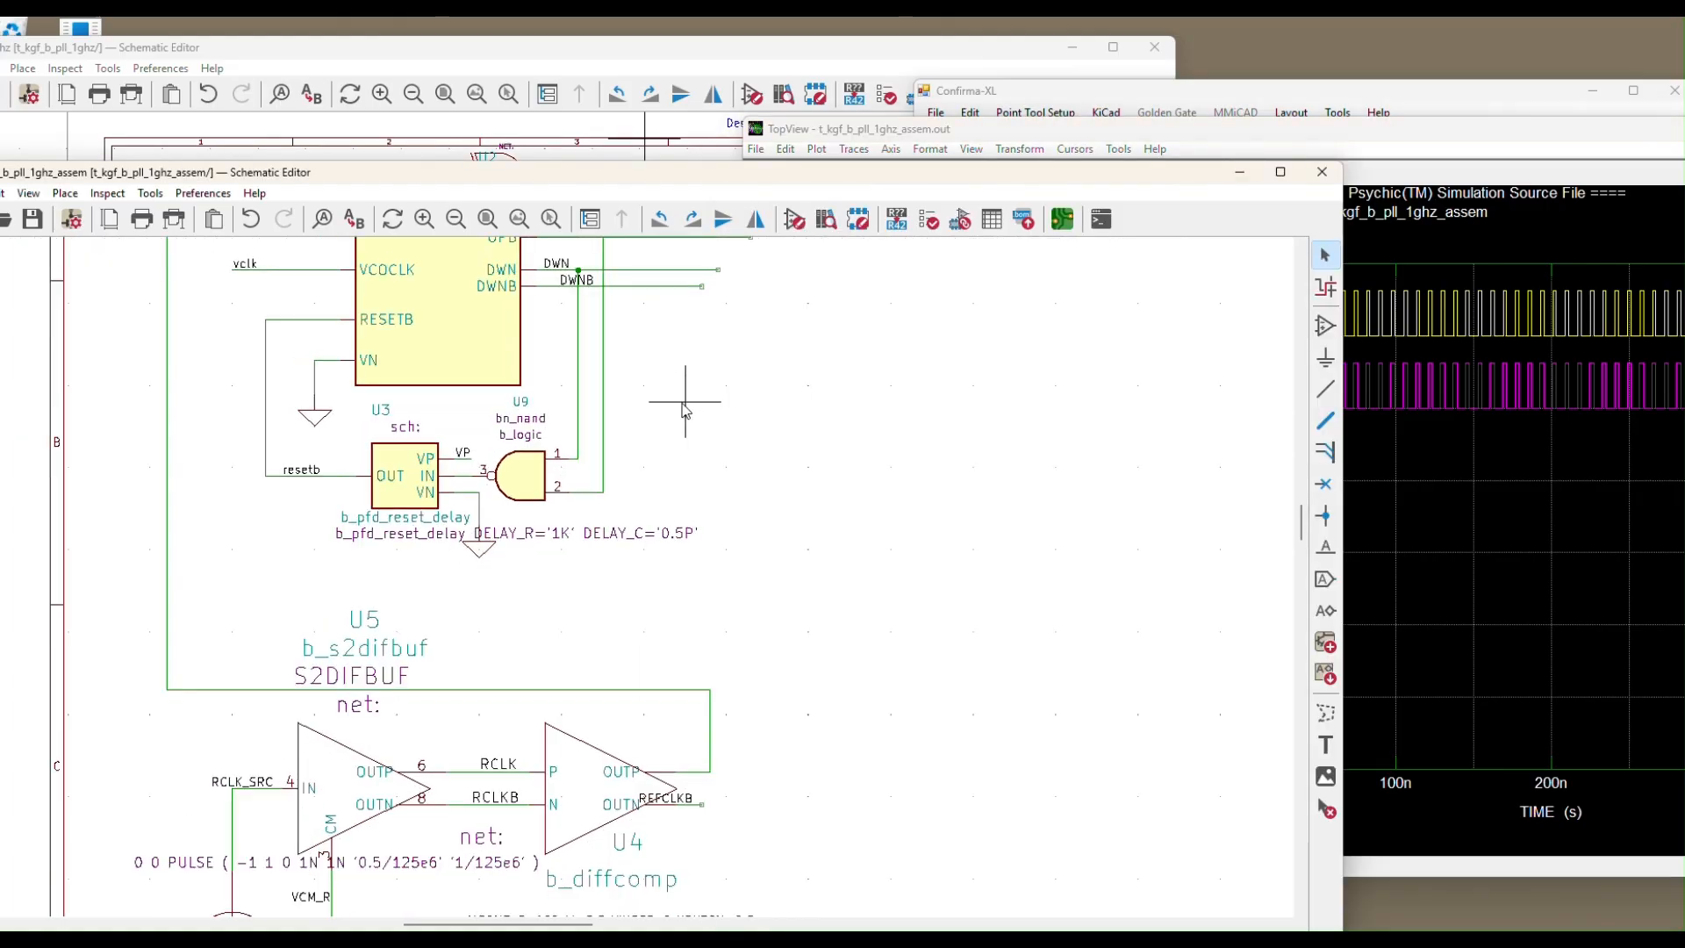
scroll(664, 309, "up", 4)
scroll(663, 307, "up", 5)
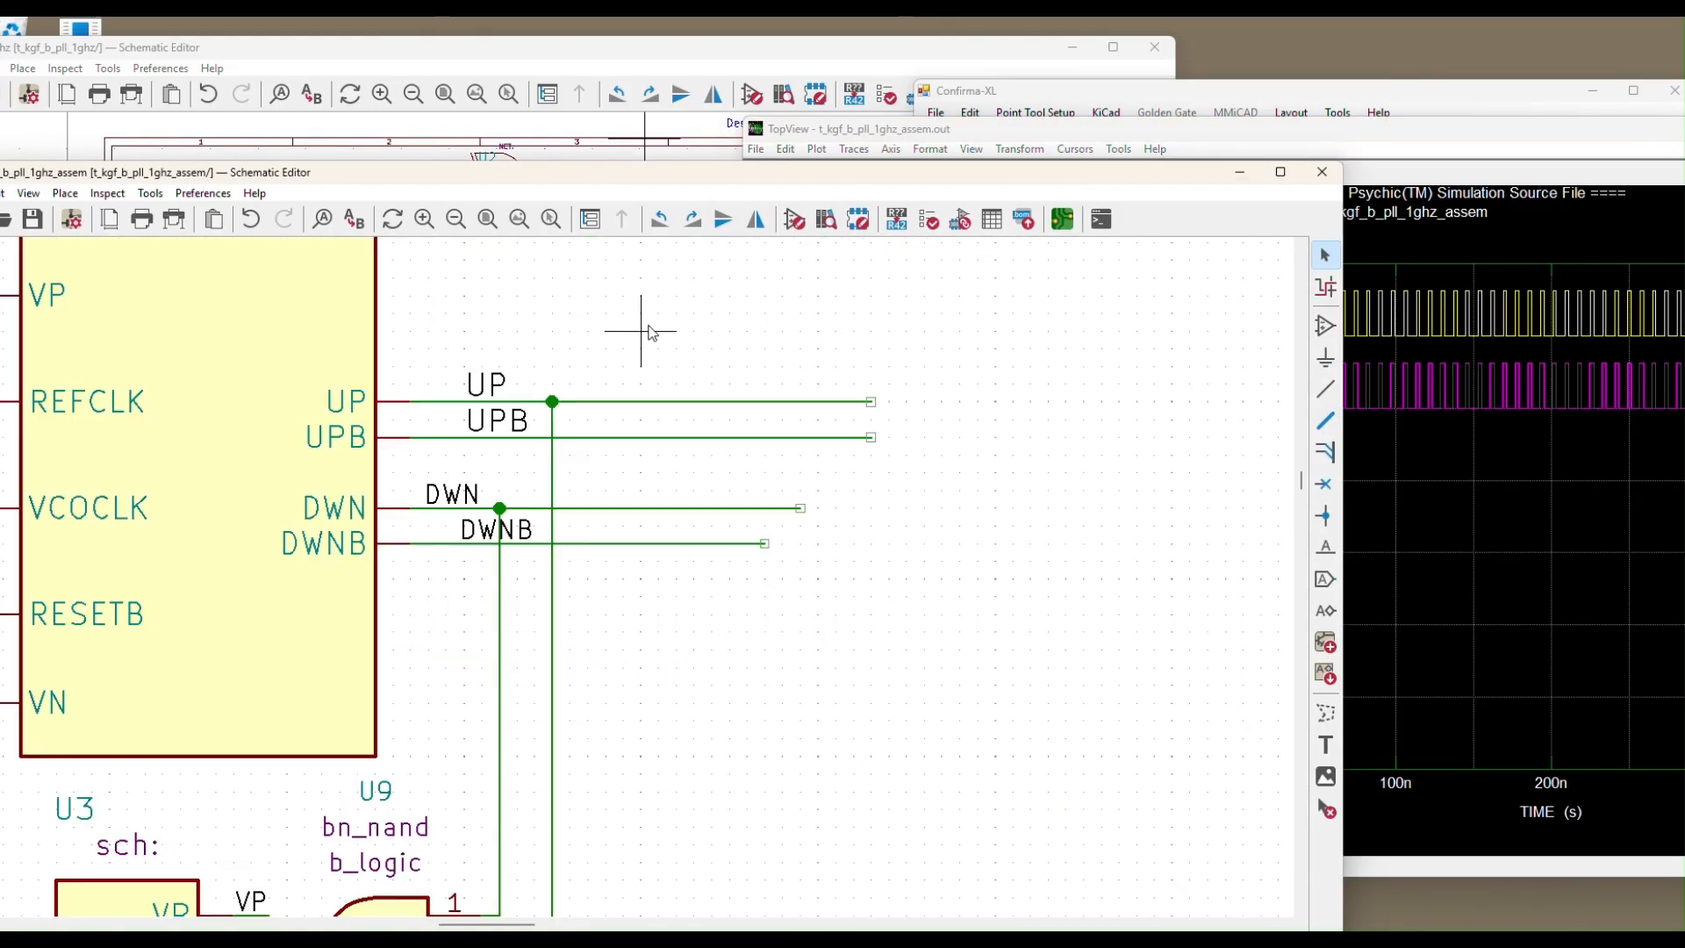
Zoom the D(DWN)/D(UP) plot to about 4–18 ns and move it up-left beside the schematic
left_click(1402, 175)
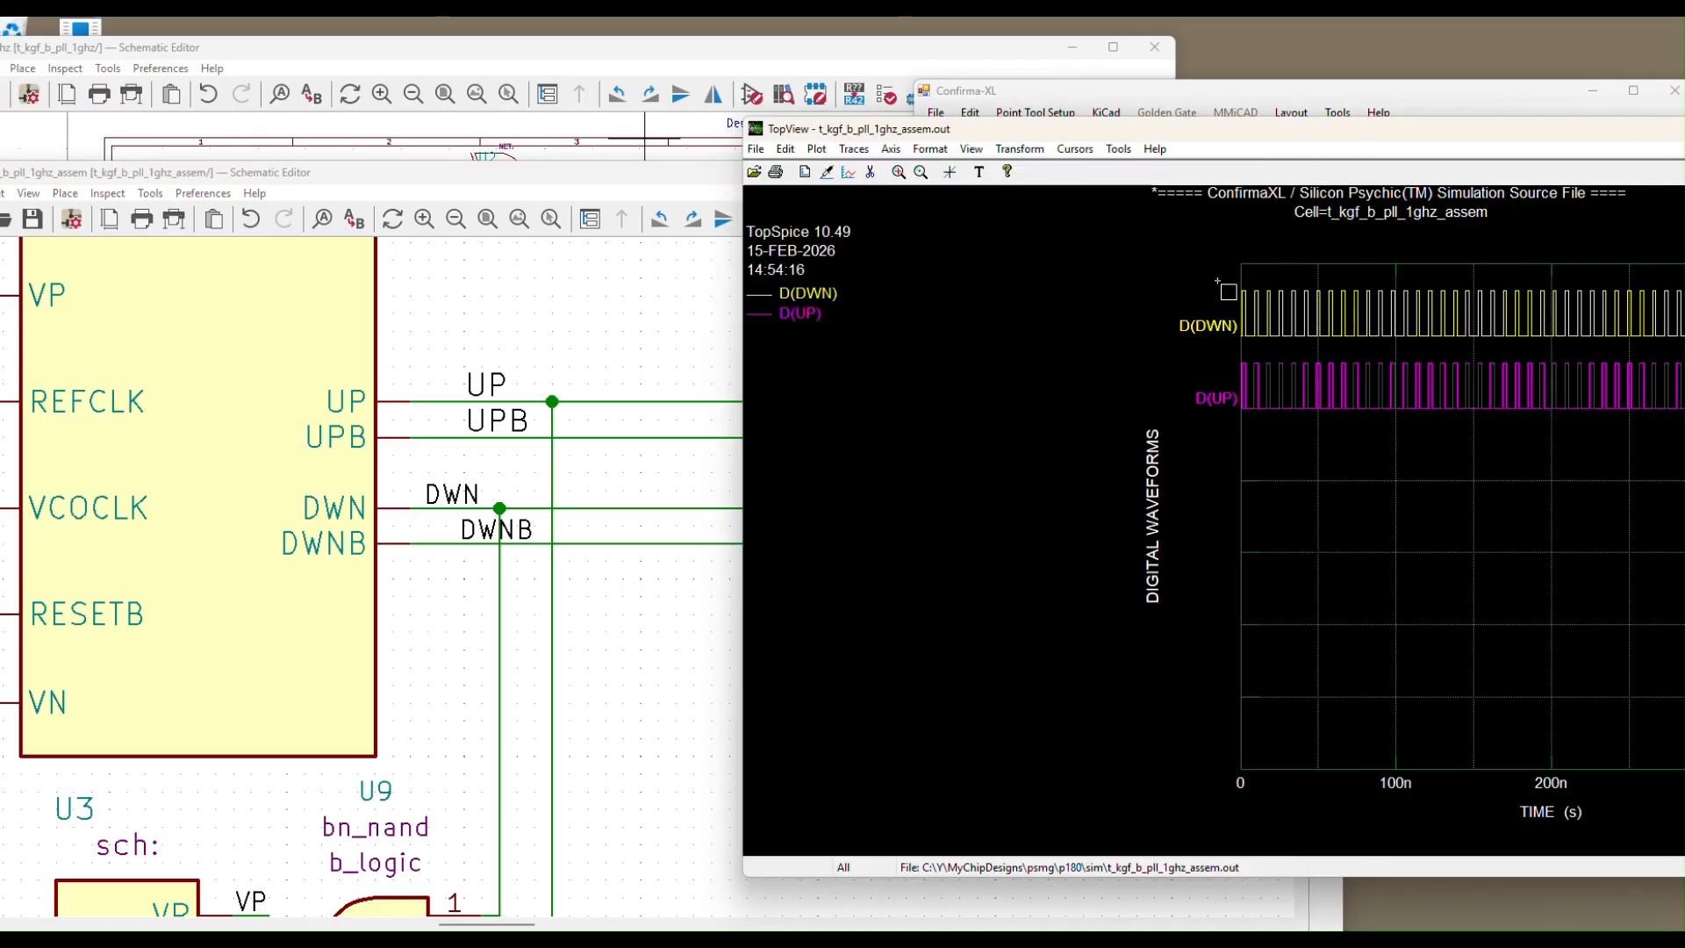
left_click_drag(1235, 279, 1304, 402)
left_click_drag(1307, 282, 1509, 430)
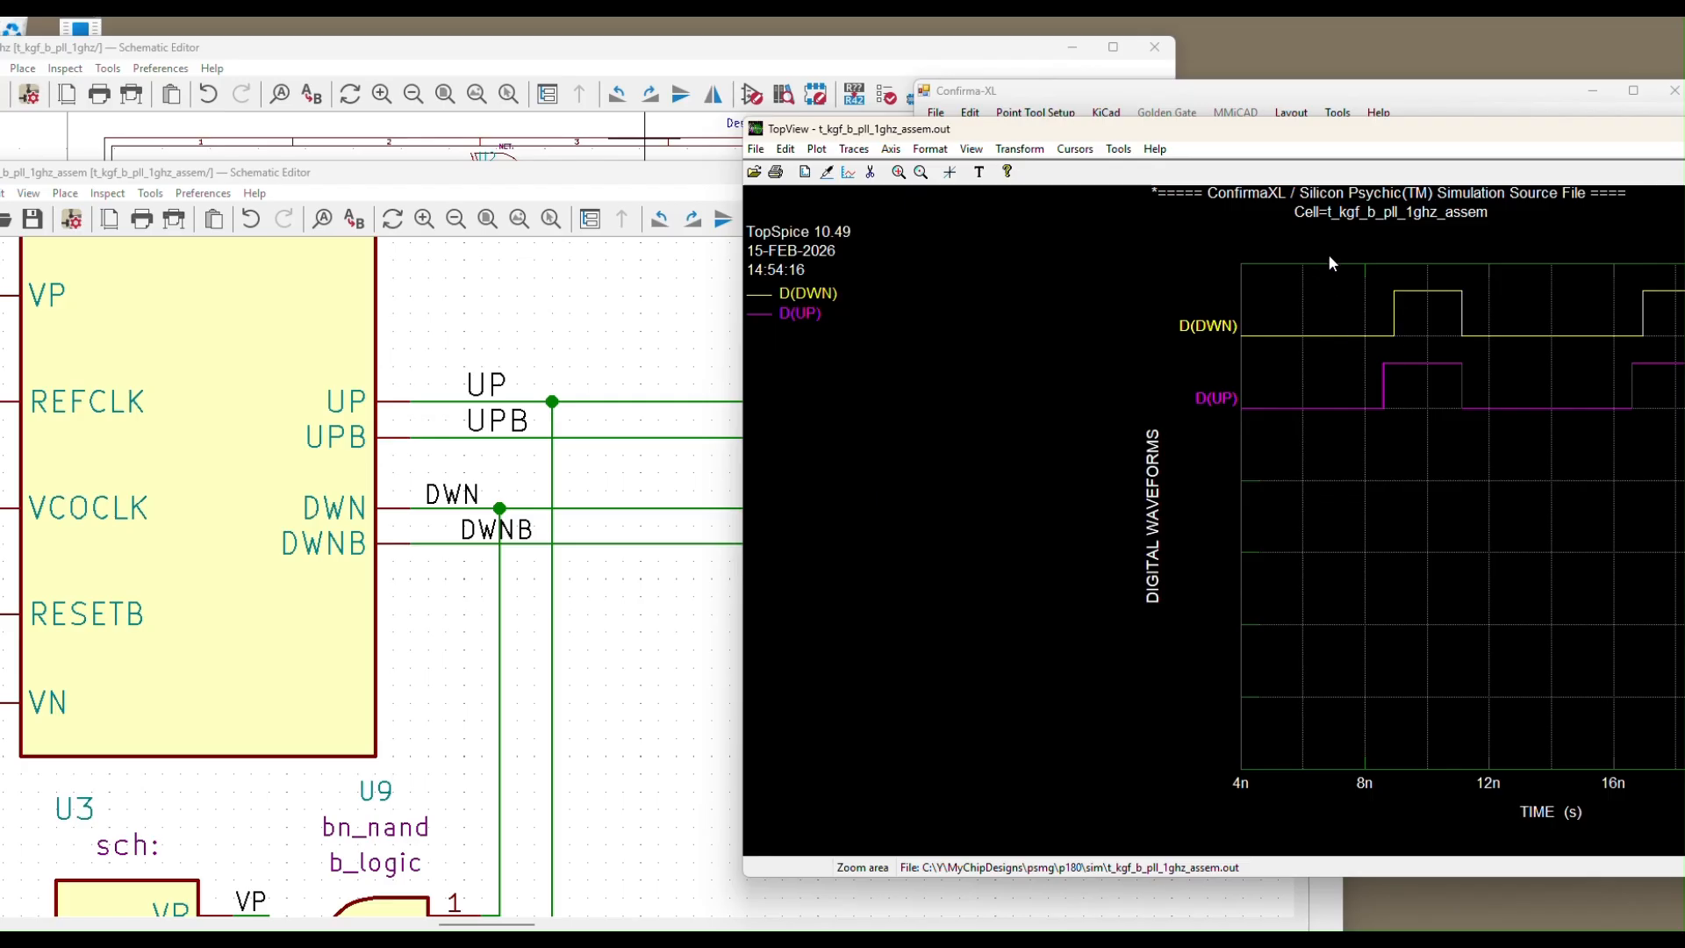
left_click_drag(1323, 133, 1269, 83)
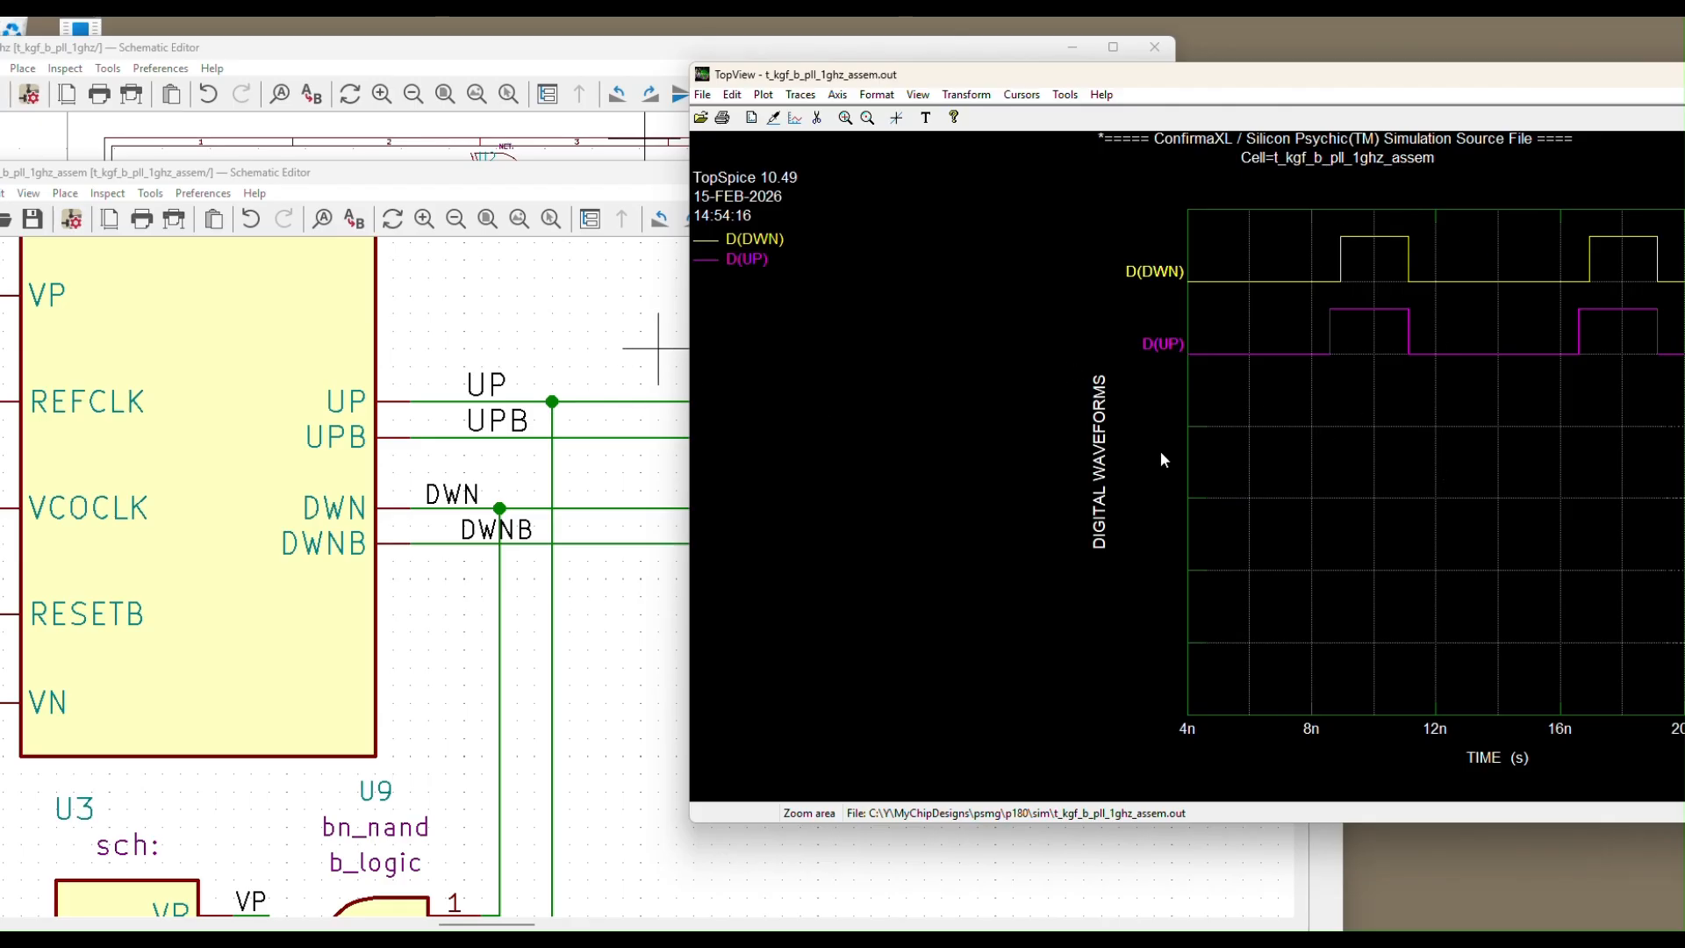
left_click(553, 332)
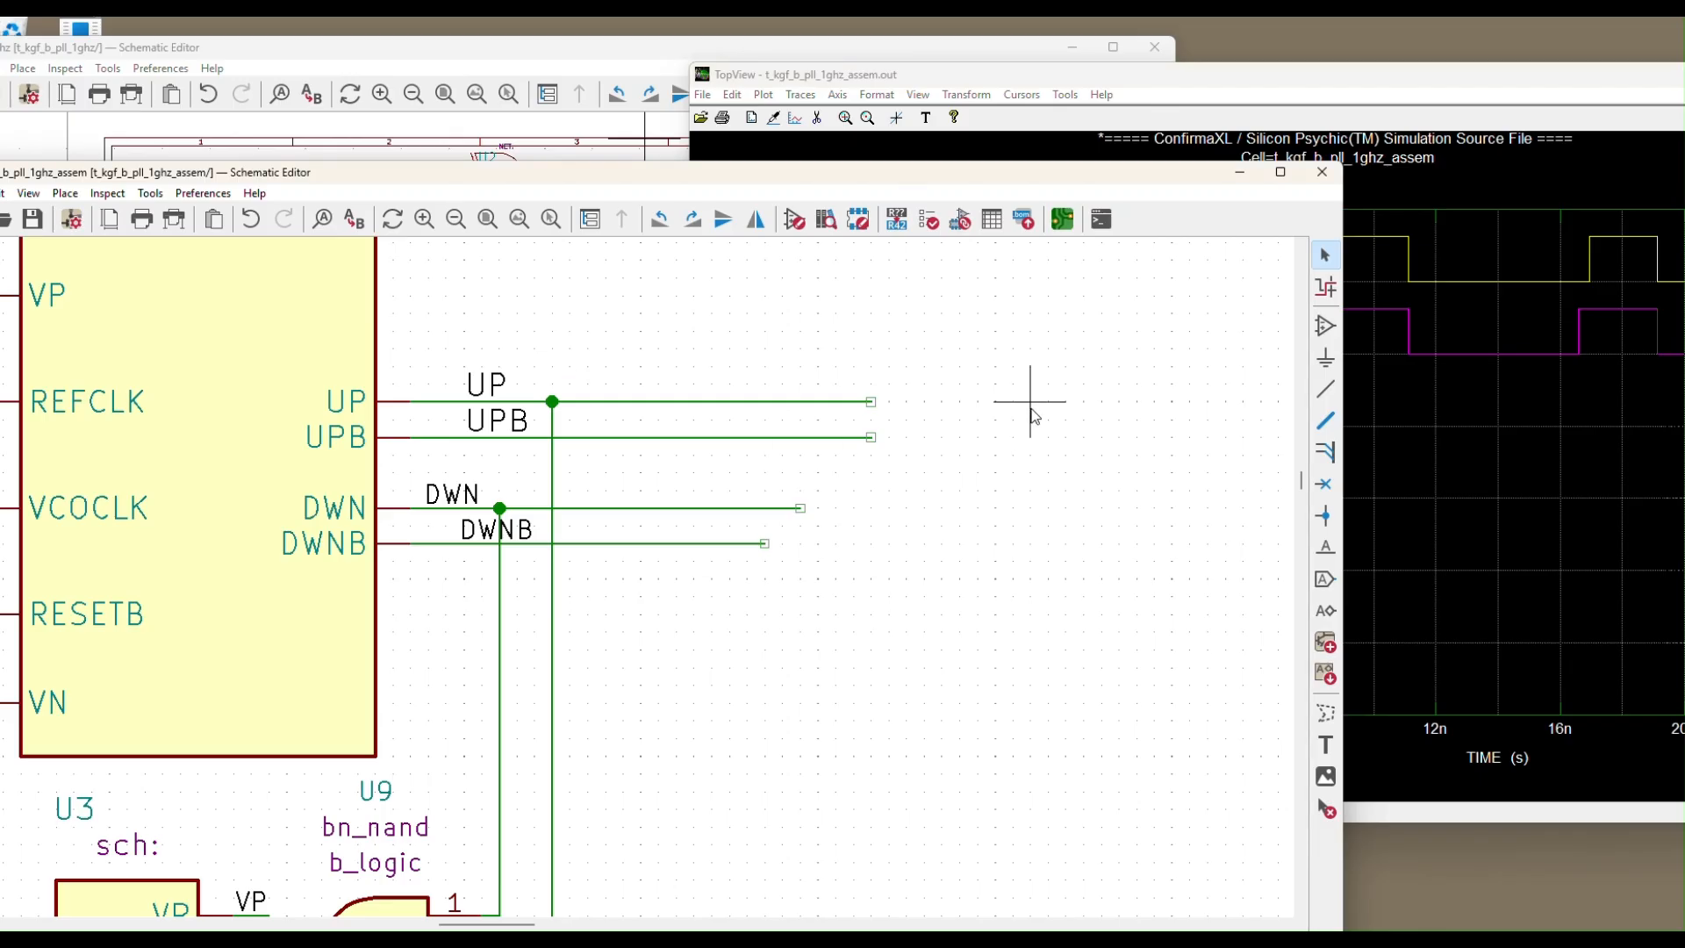
Compare the UP, UPB, DWN and DWNB schematic nets against the zoomed waveforms
left_click(1475, 411)
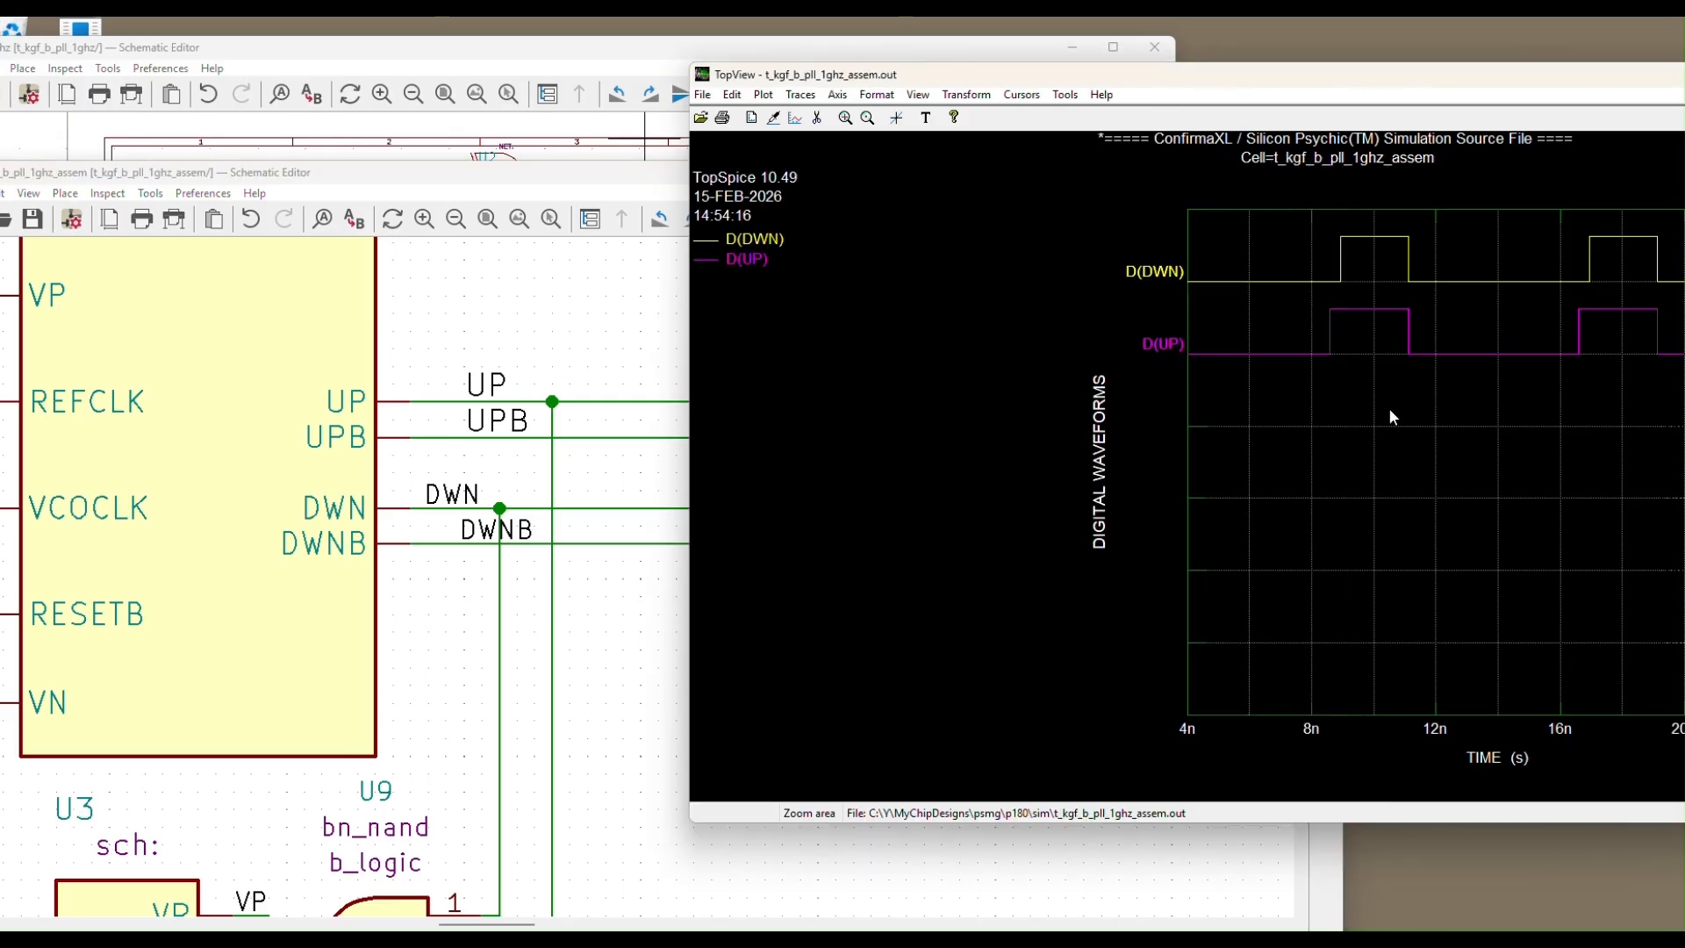
left_click(586, 332)
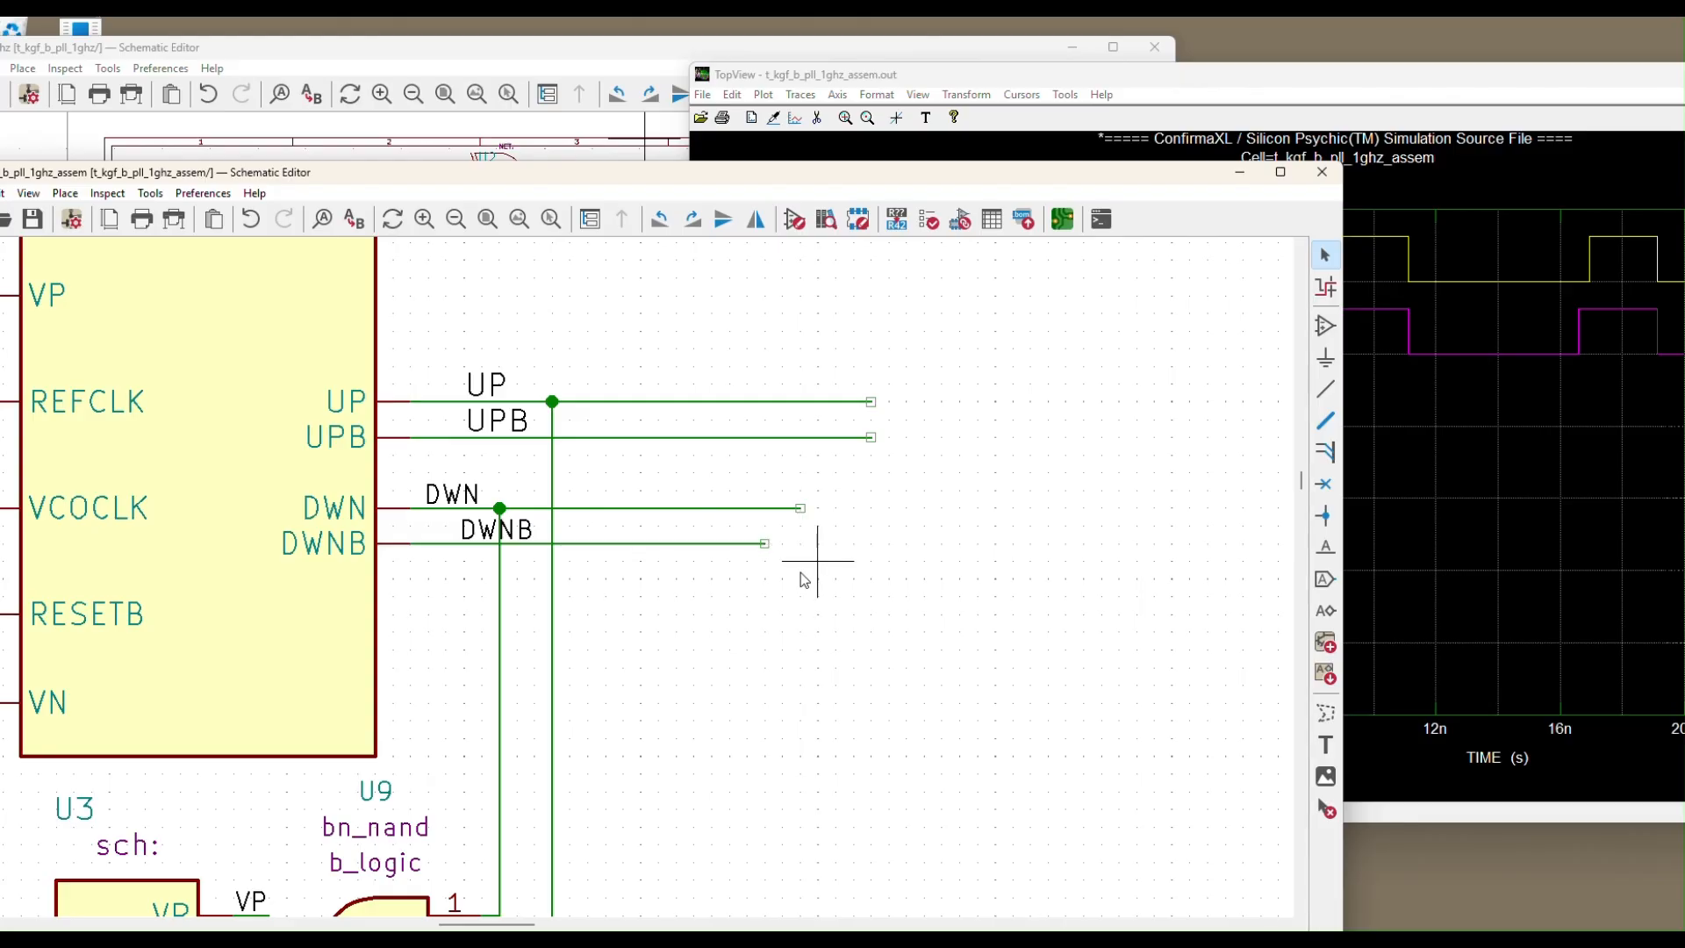
left_click(1402, 493)
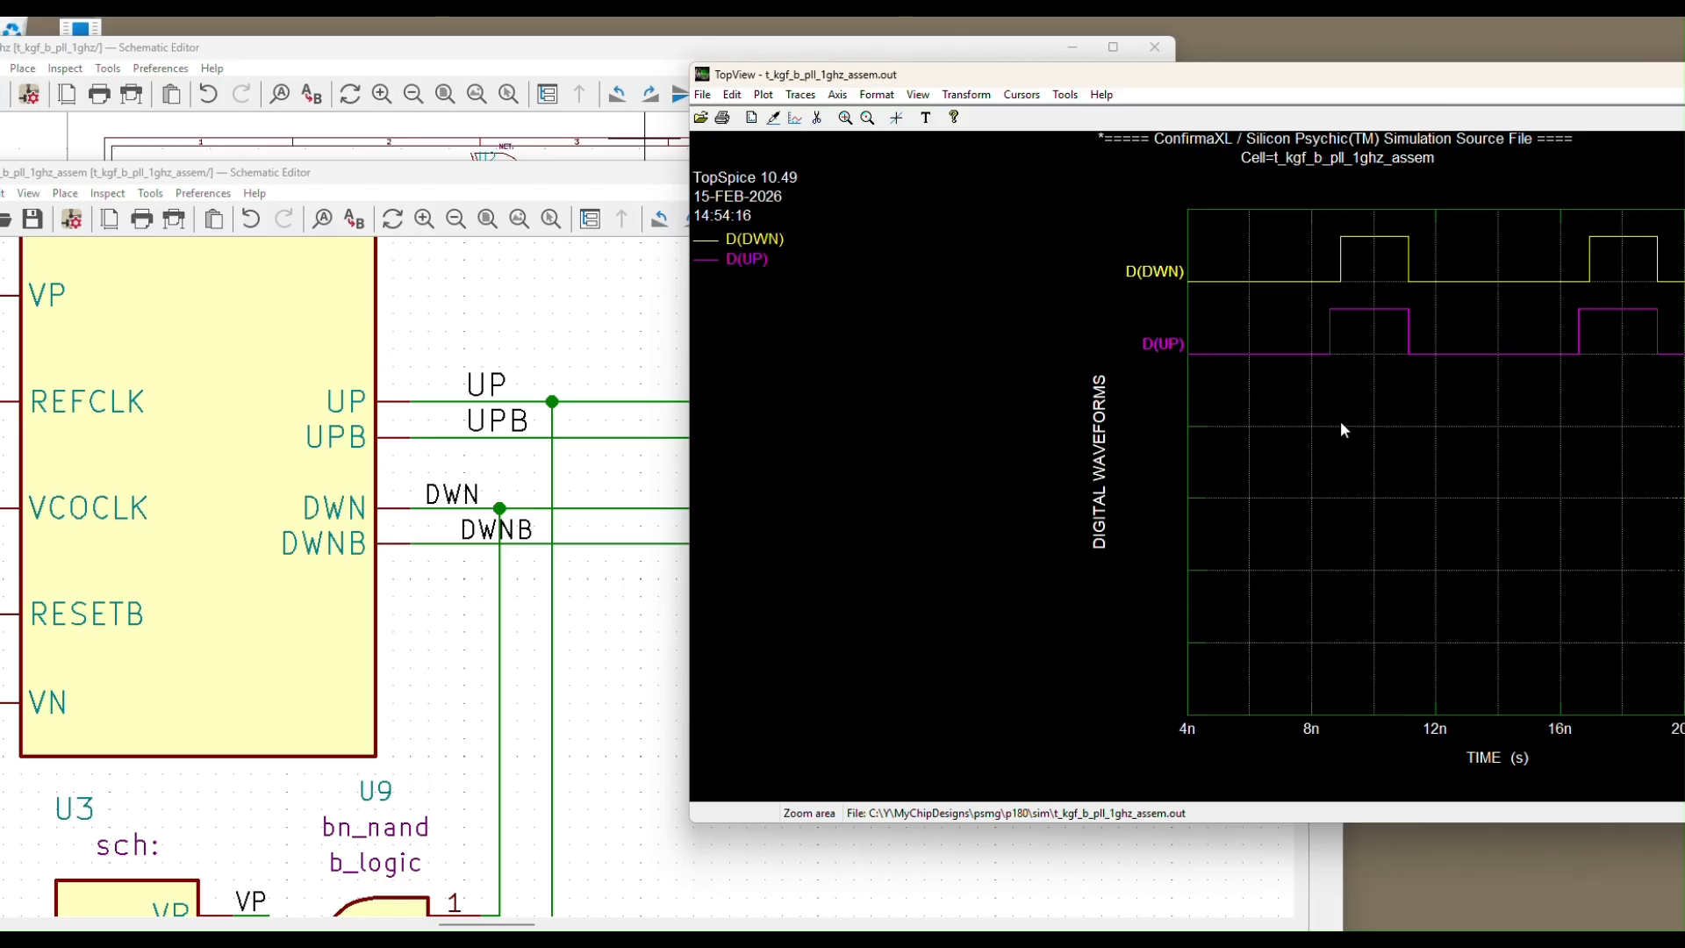
Move Confirma-XL and the plot aside, then zoom out to the full 1GHz Behavioral PLL sheet
left_click(1334, 88)
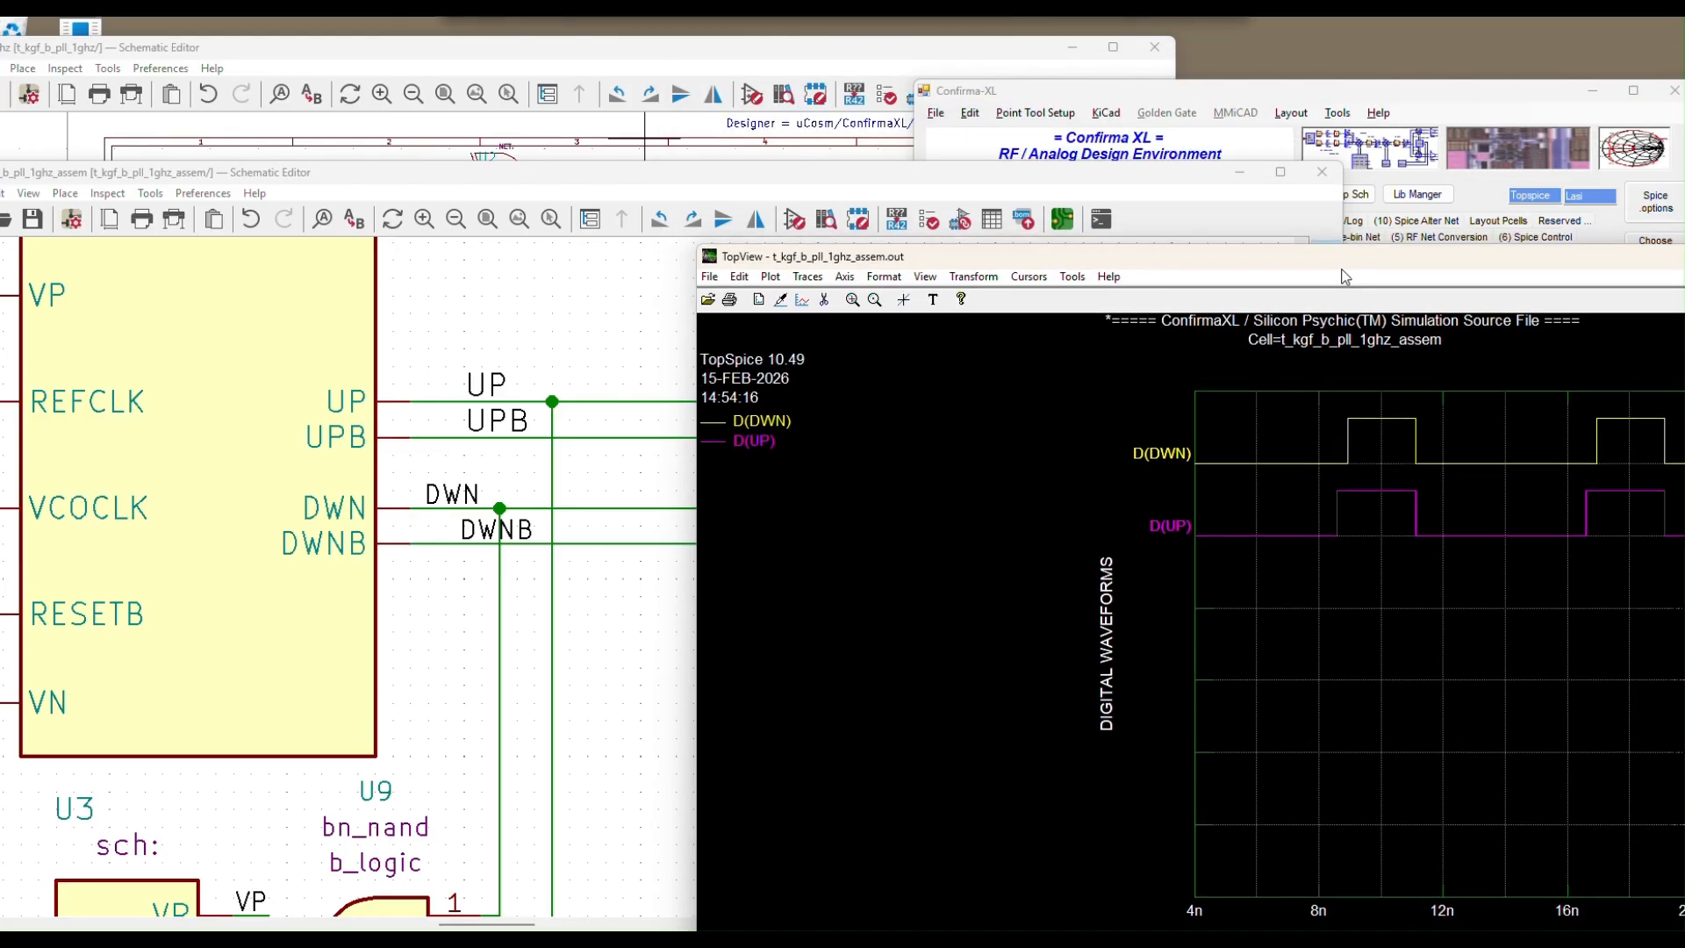
left_click(1374, 91)
left_click_drag(1374, 92, 1420, 66)
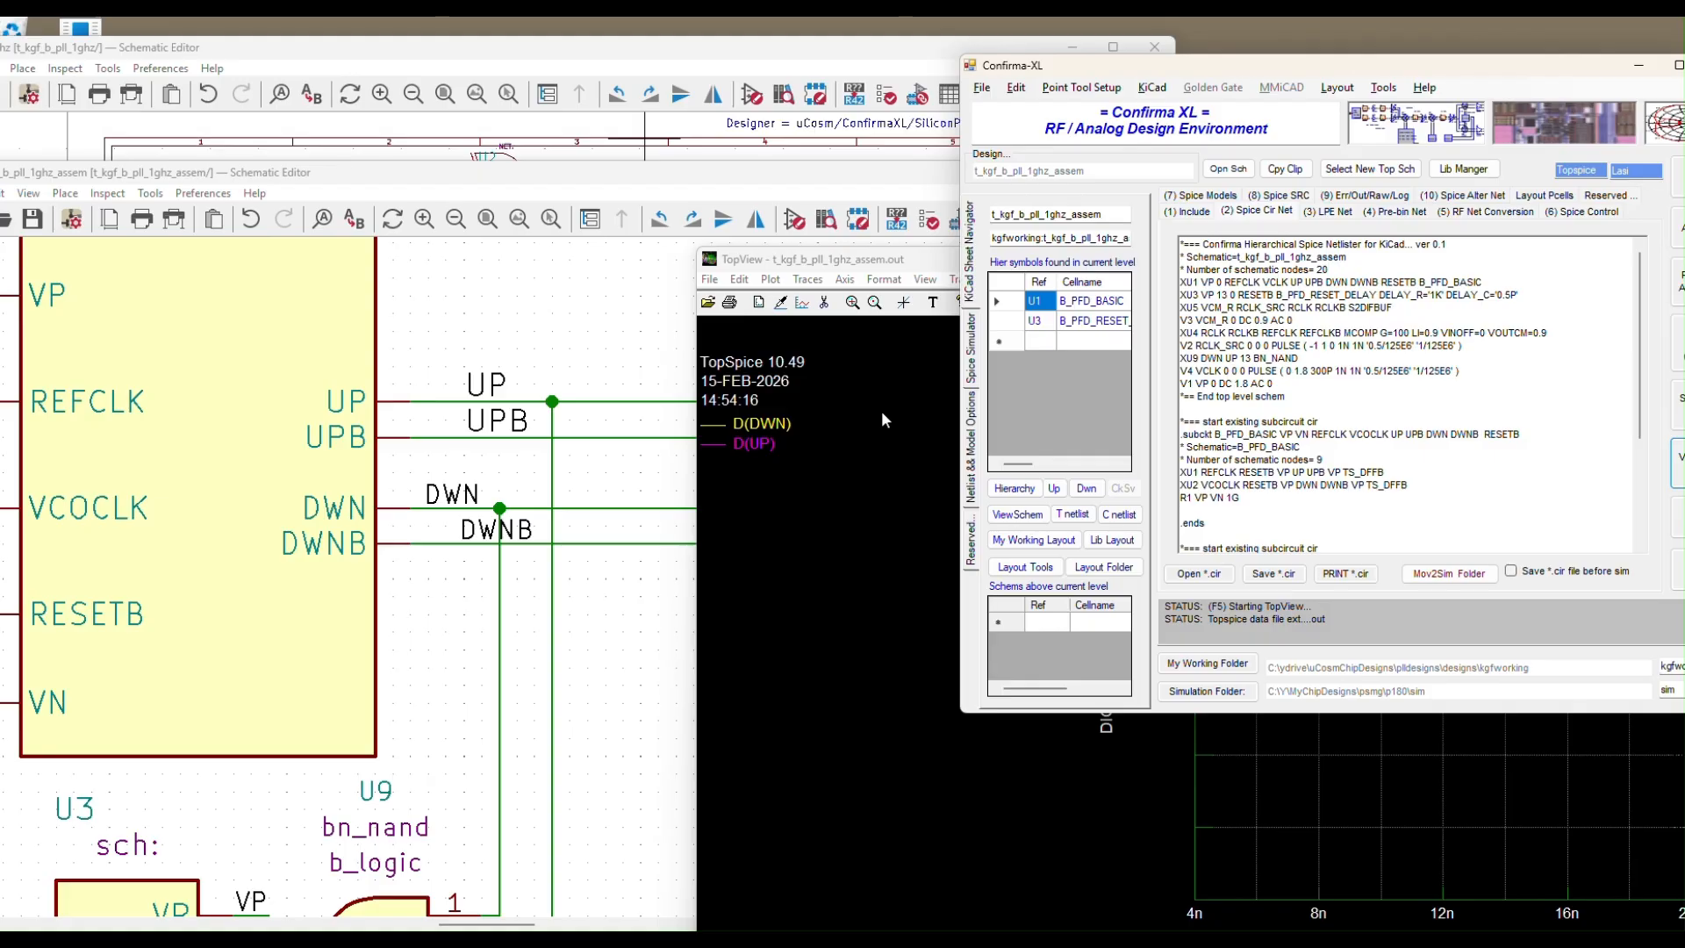
left_click(914, 258)
left_click_drag(915, 258, 911, 265)
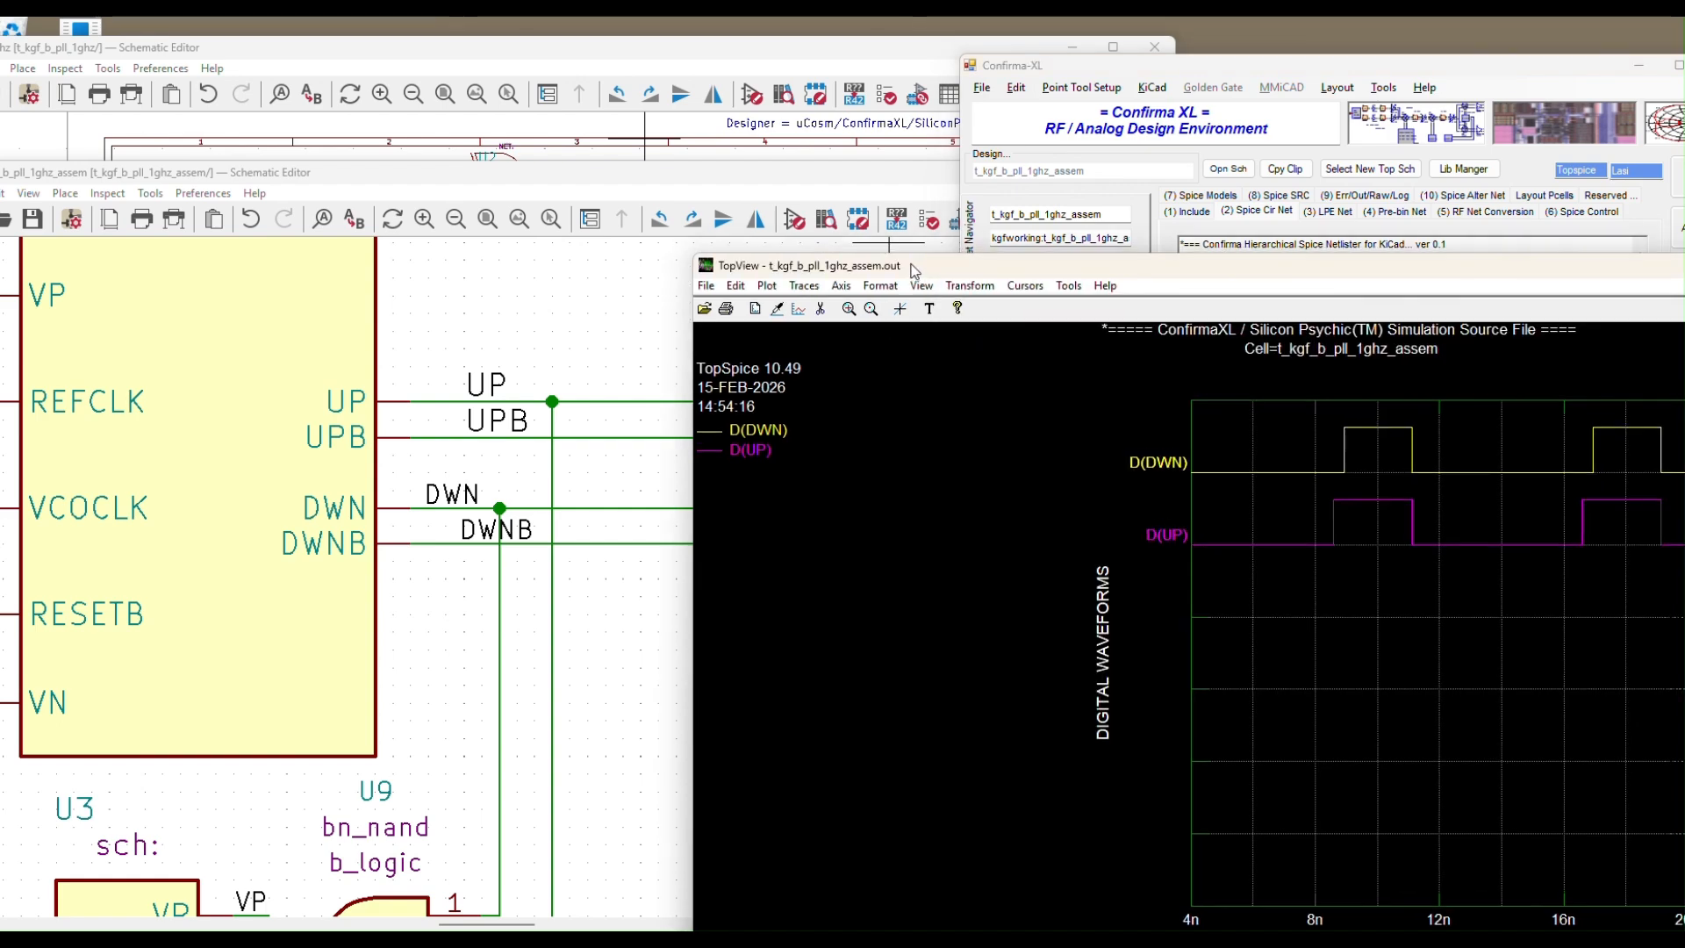
left_click(528, 279)
scroll(651, 449, "down", 5)
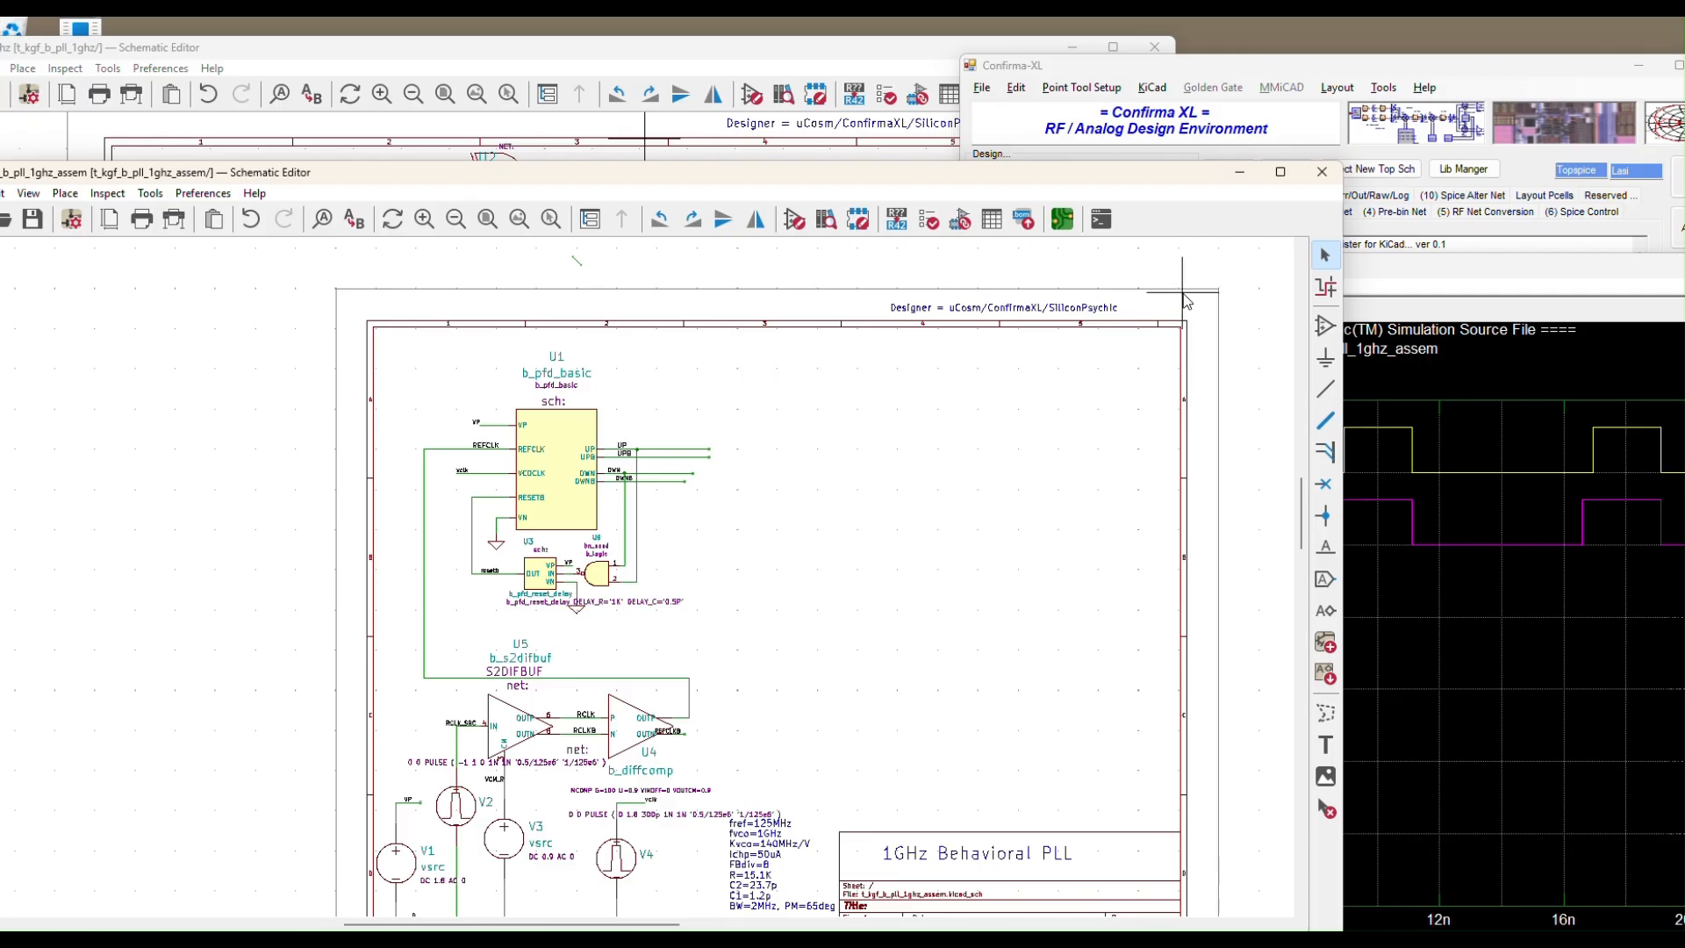
Reposition the Schematic Editor window and start Add Symbol to open the Choose Symbol dialog
left_click_drag(1201, 179, 1315, 124)
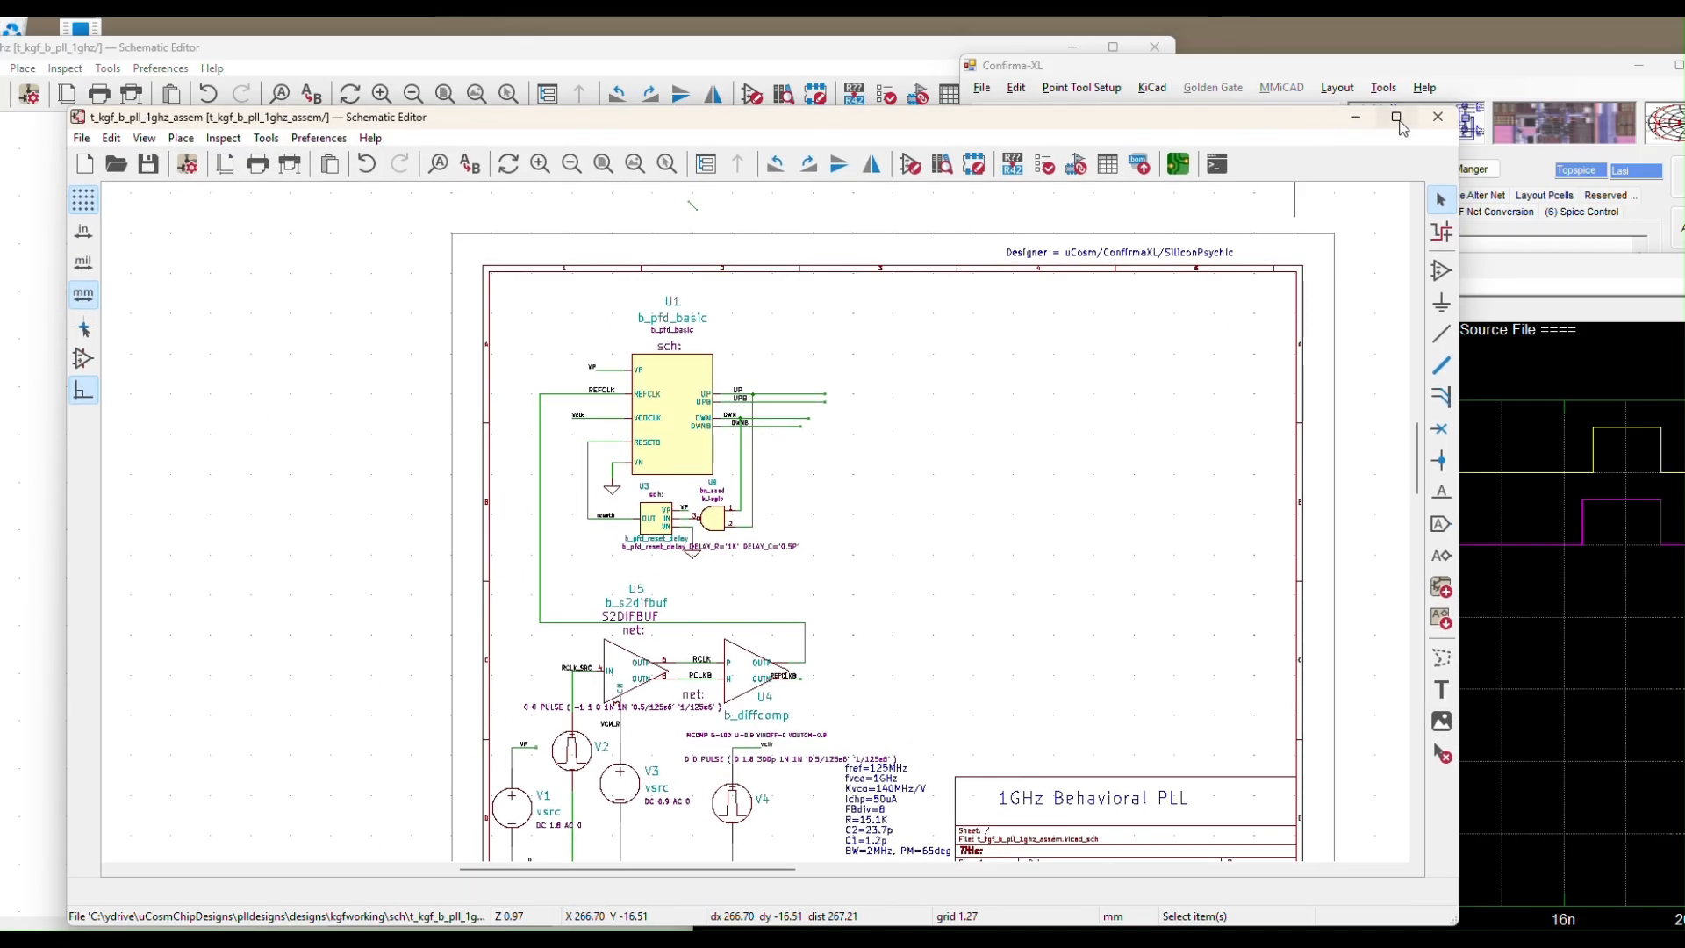
mouse_move(1398, 123)
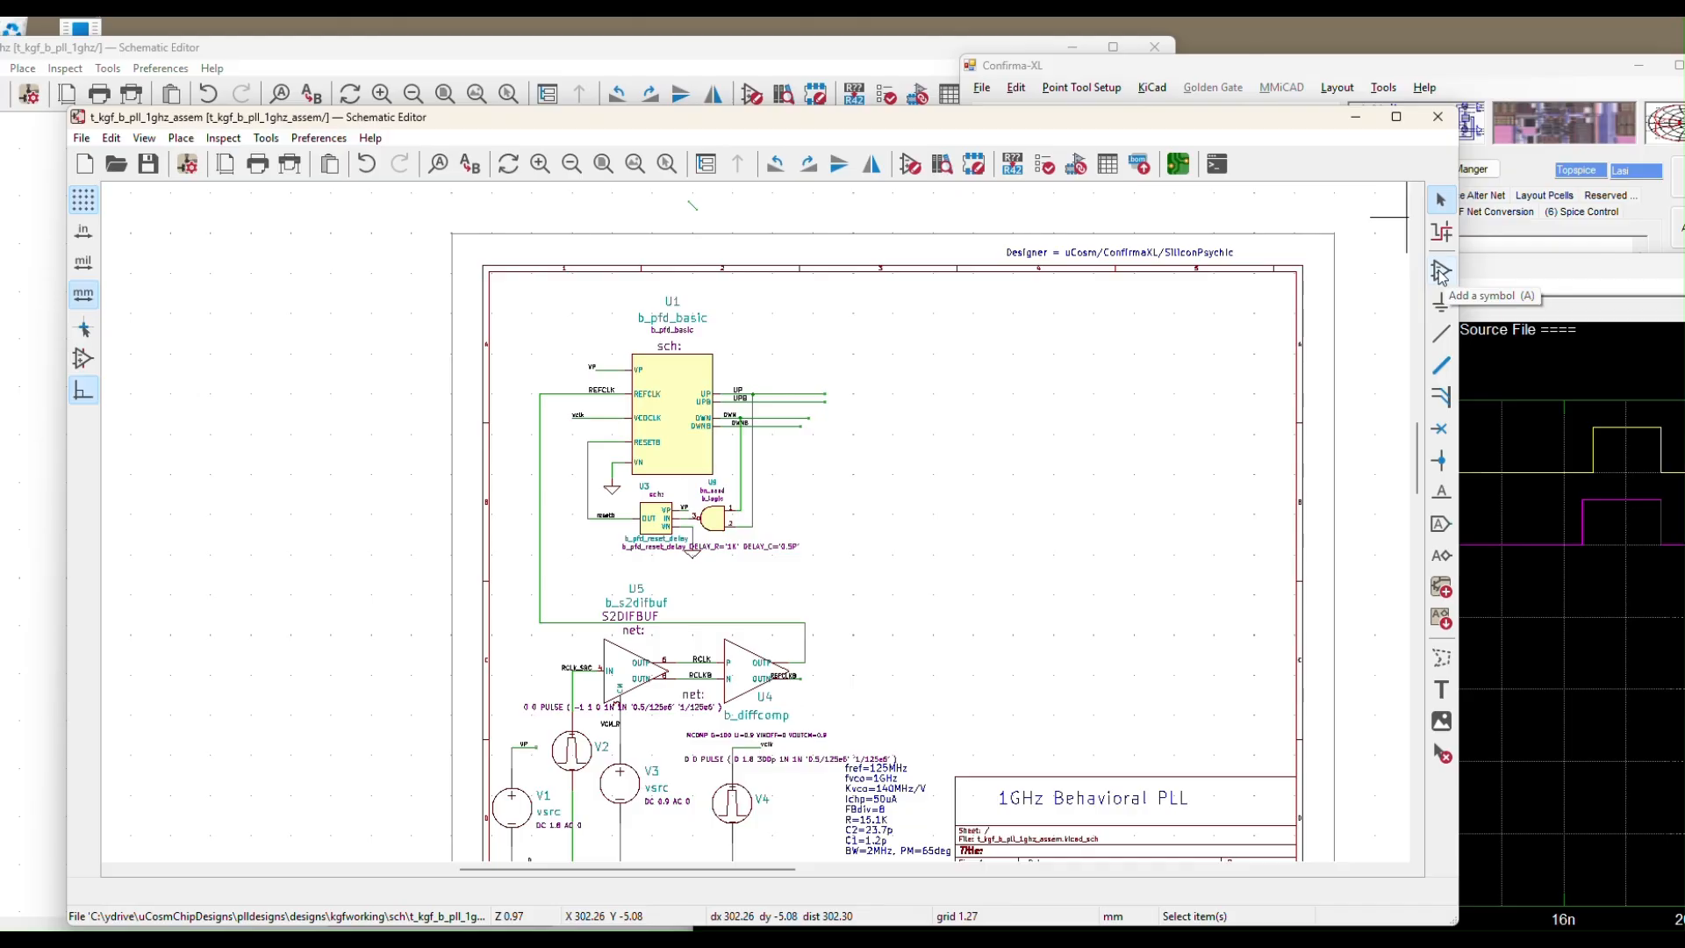
left_click(1441, 275)
Collapse DxSpice, expand si_pll, and select the si_b_chgpmp2 charge pump for placement
left_click(978, 351)
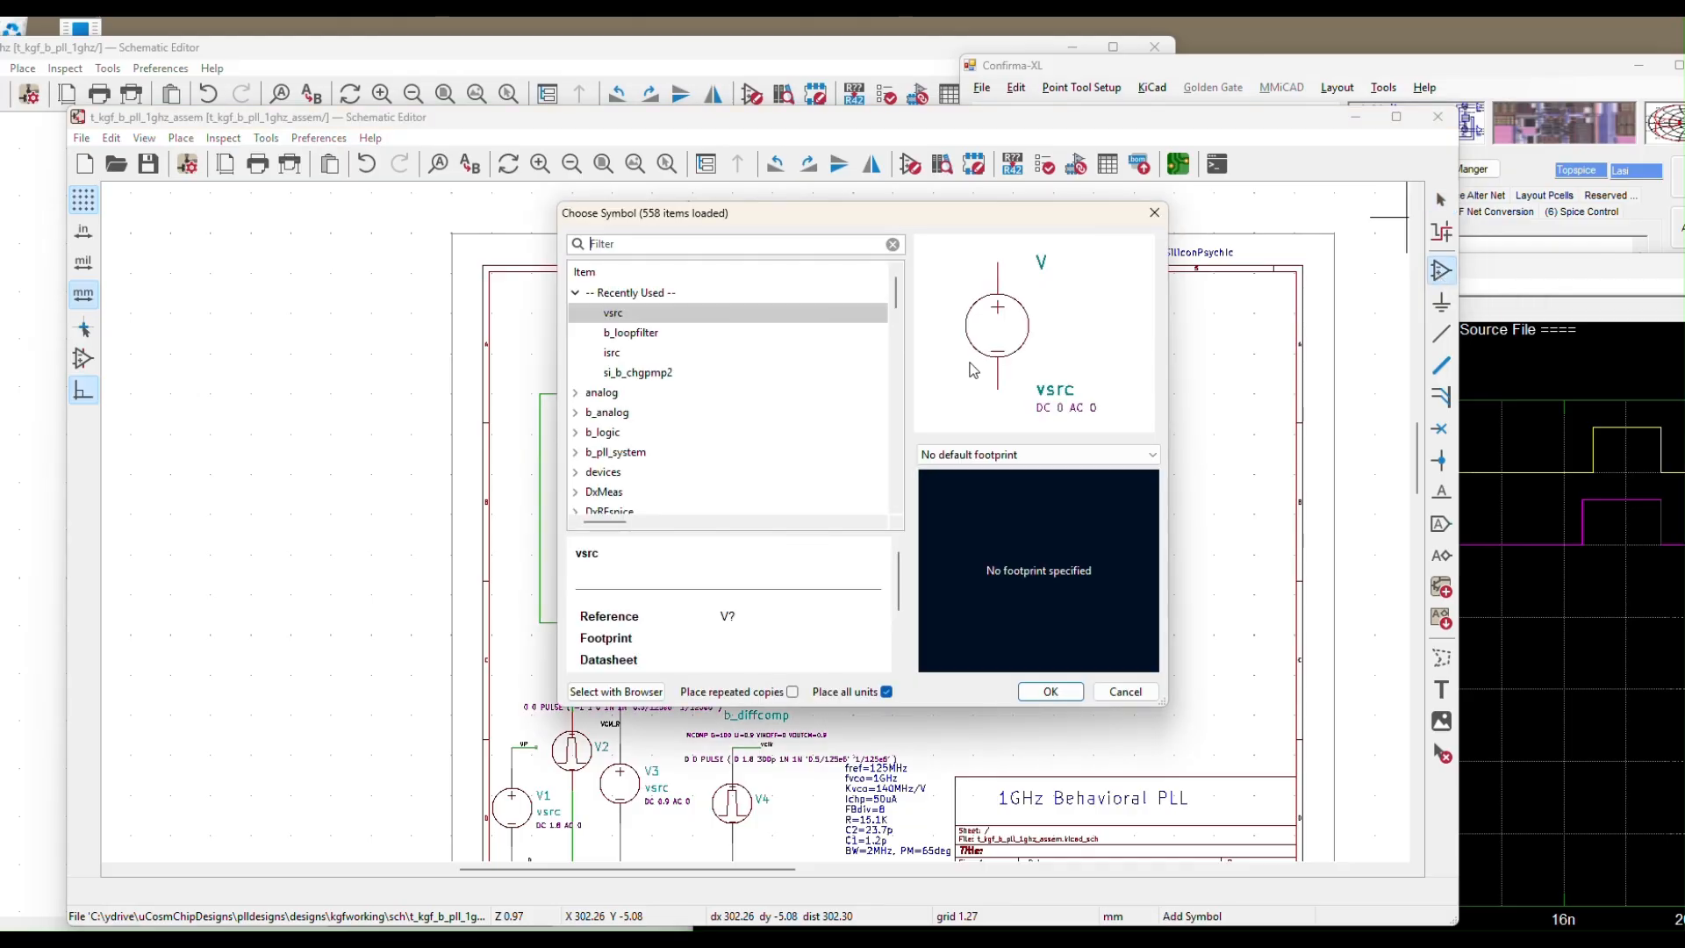
left_click_drag(718, 213, 211, 220)
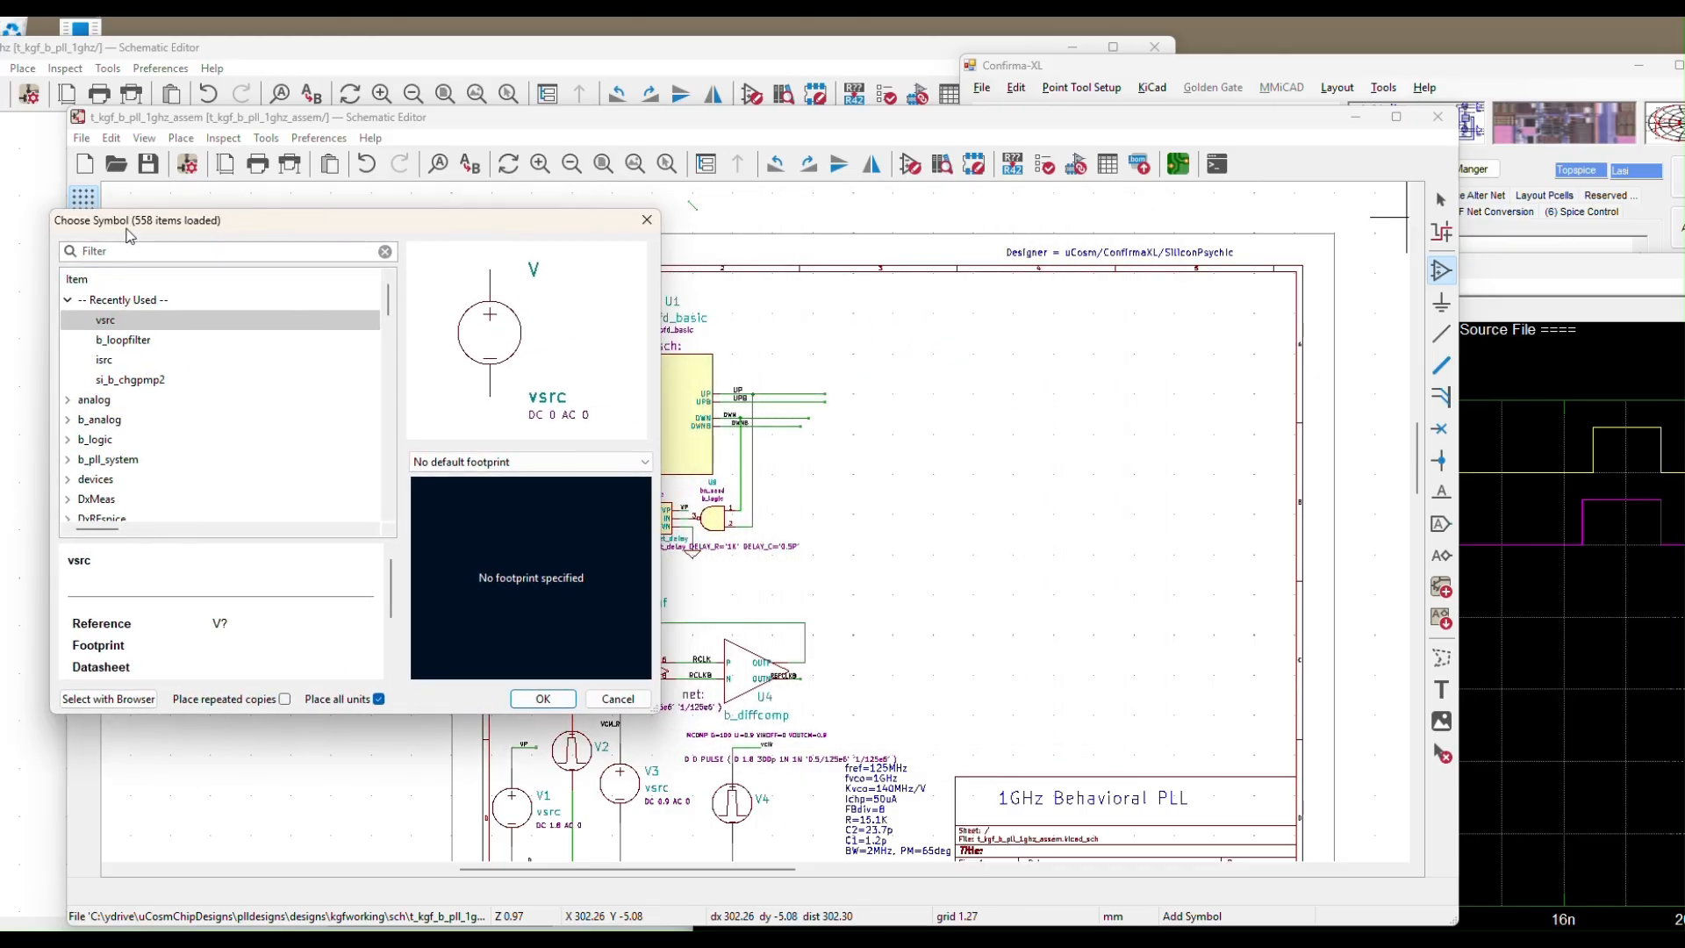
left_click_drag(390, 315, 392, 321)
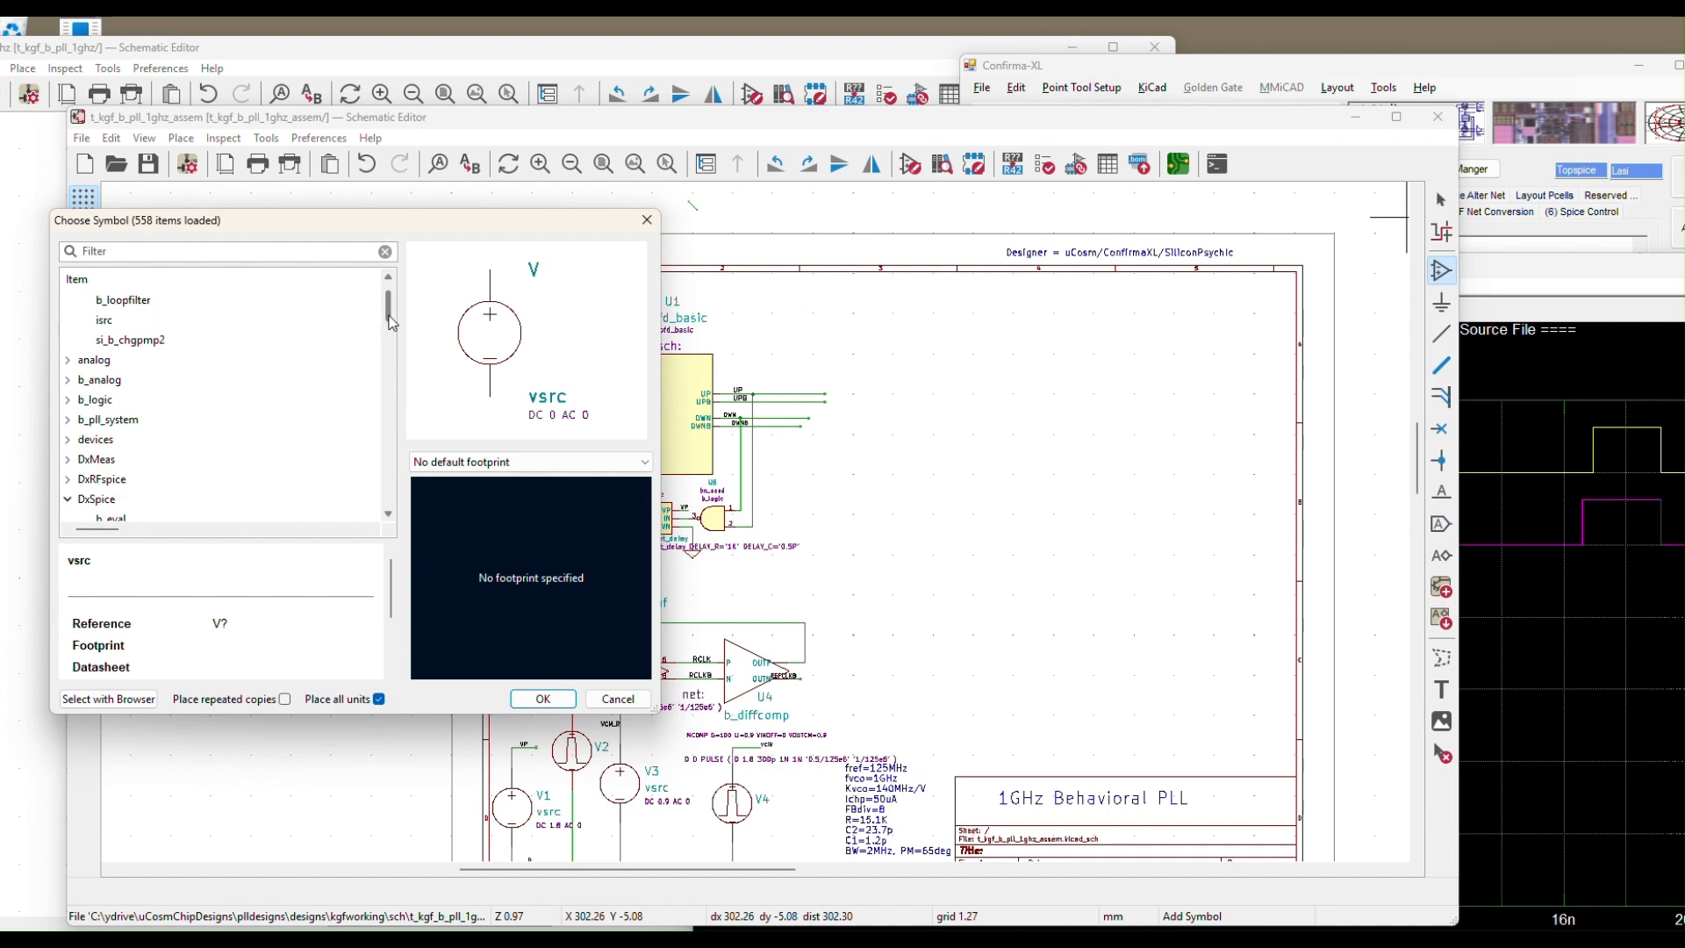
left_click_drag(391, 323, 391, 334)
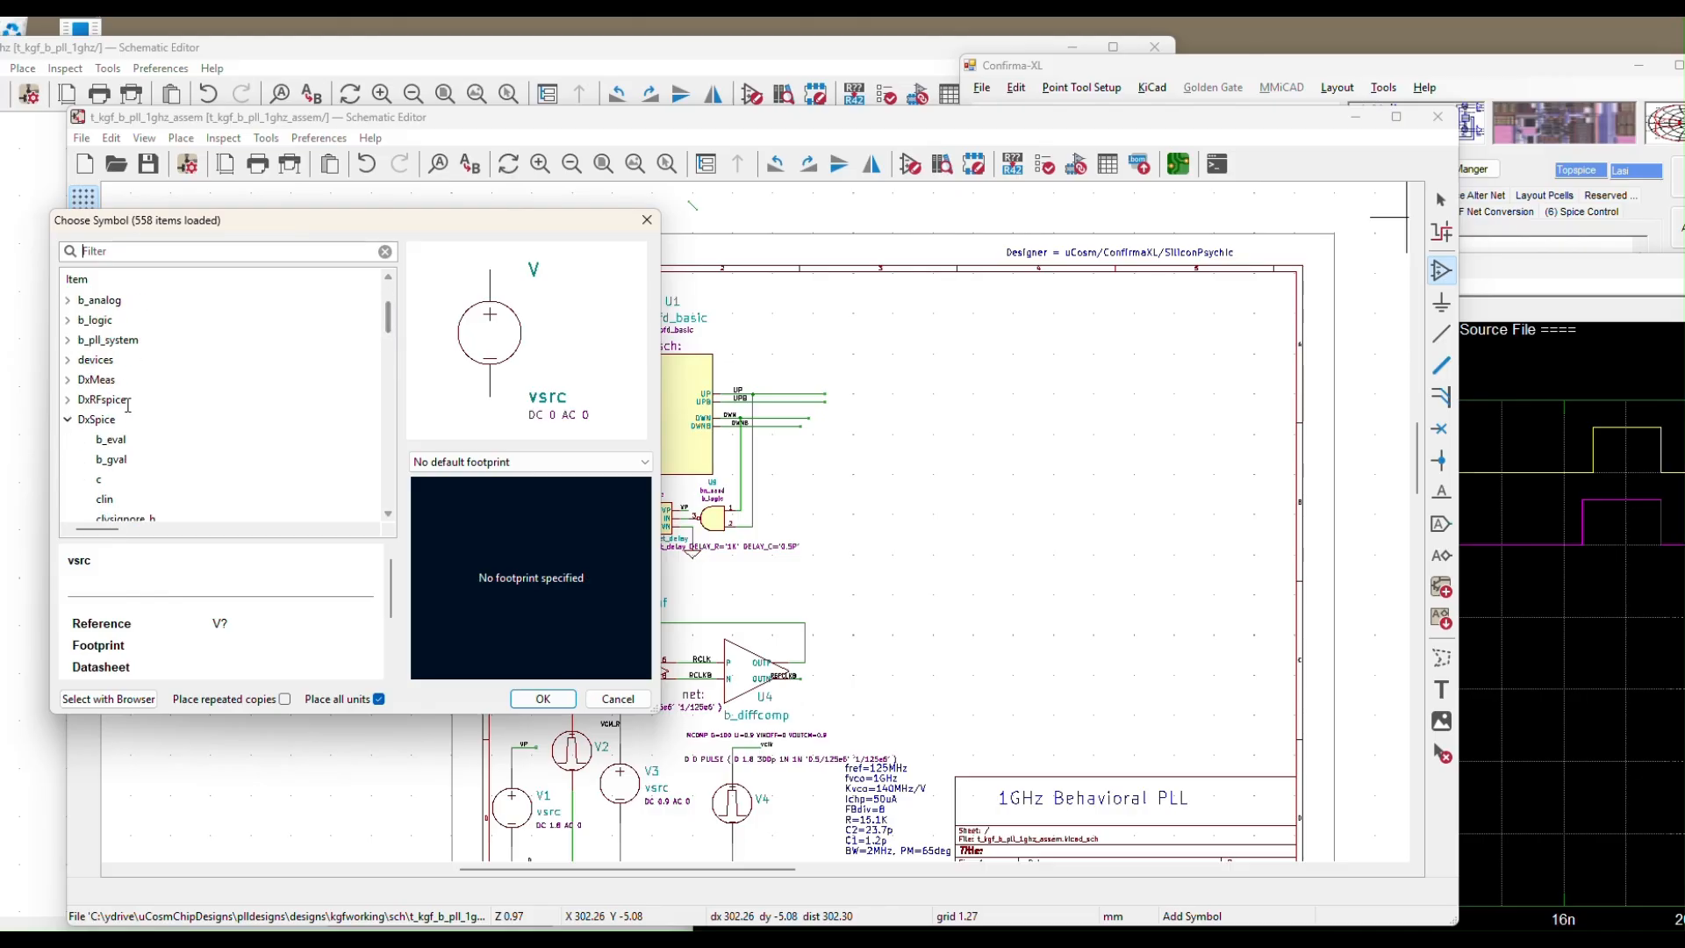
double_click(105, 419)
left_click_drag(384, 377, 382, 446)
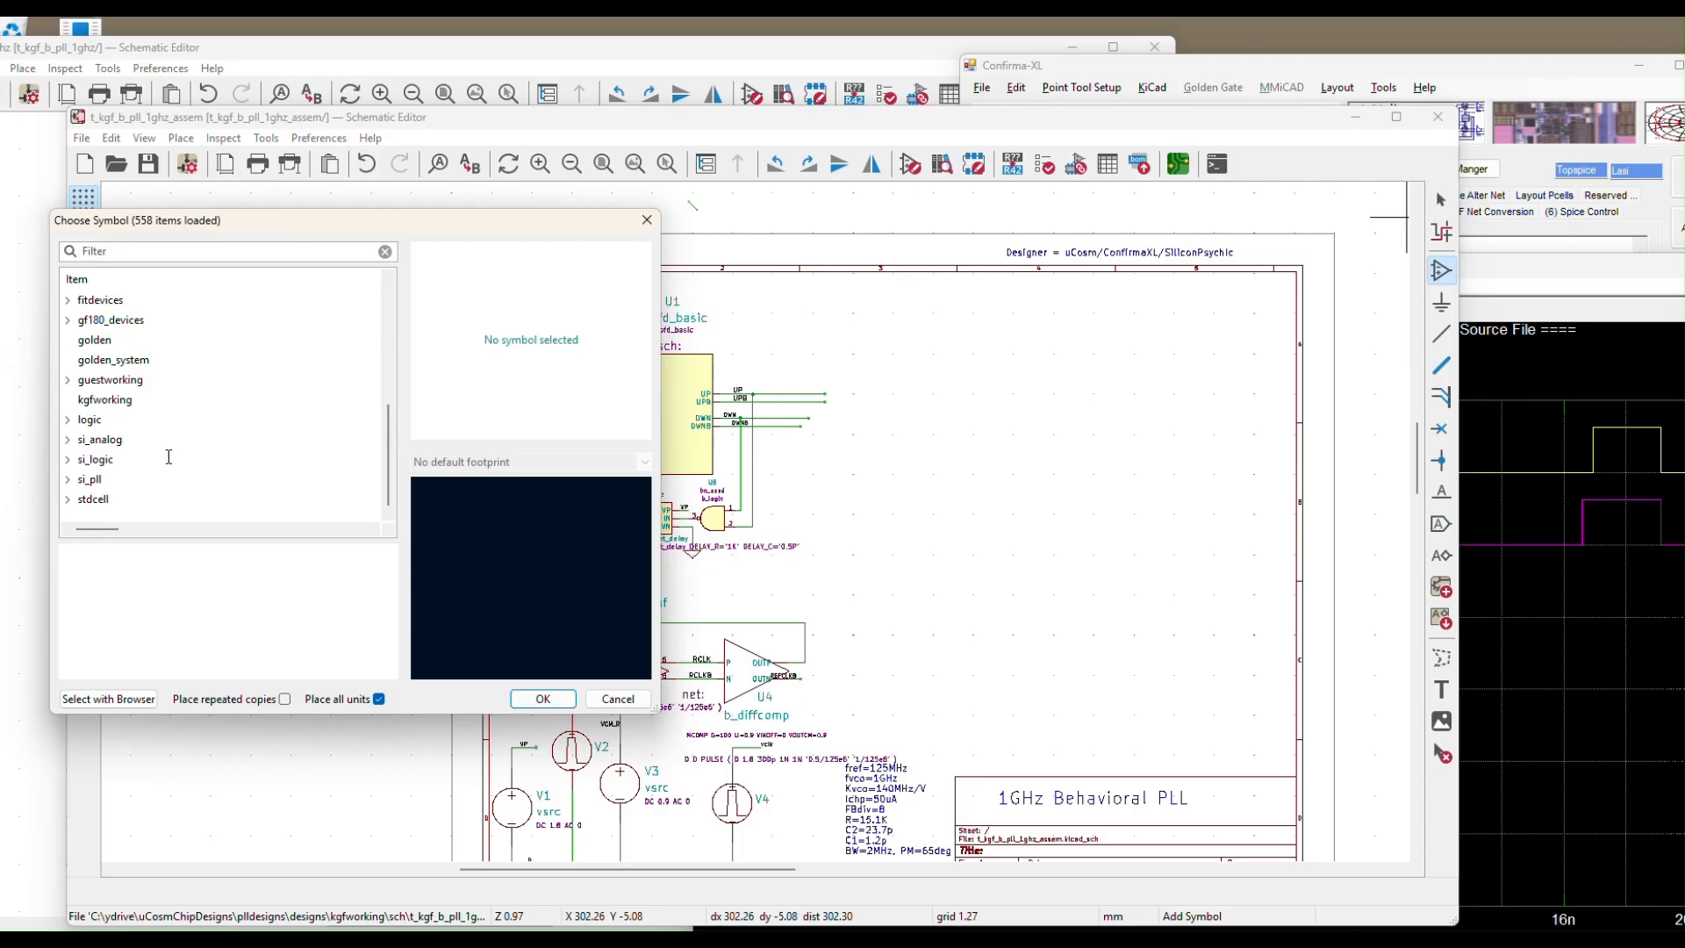
double_click(93, 480)
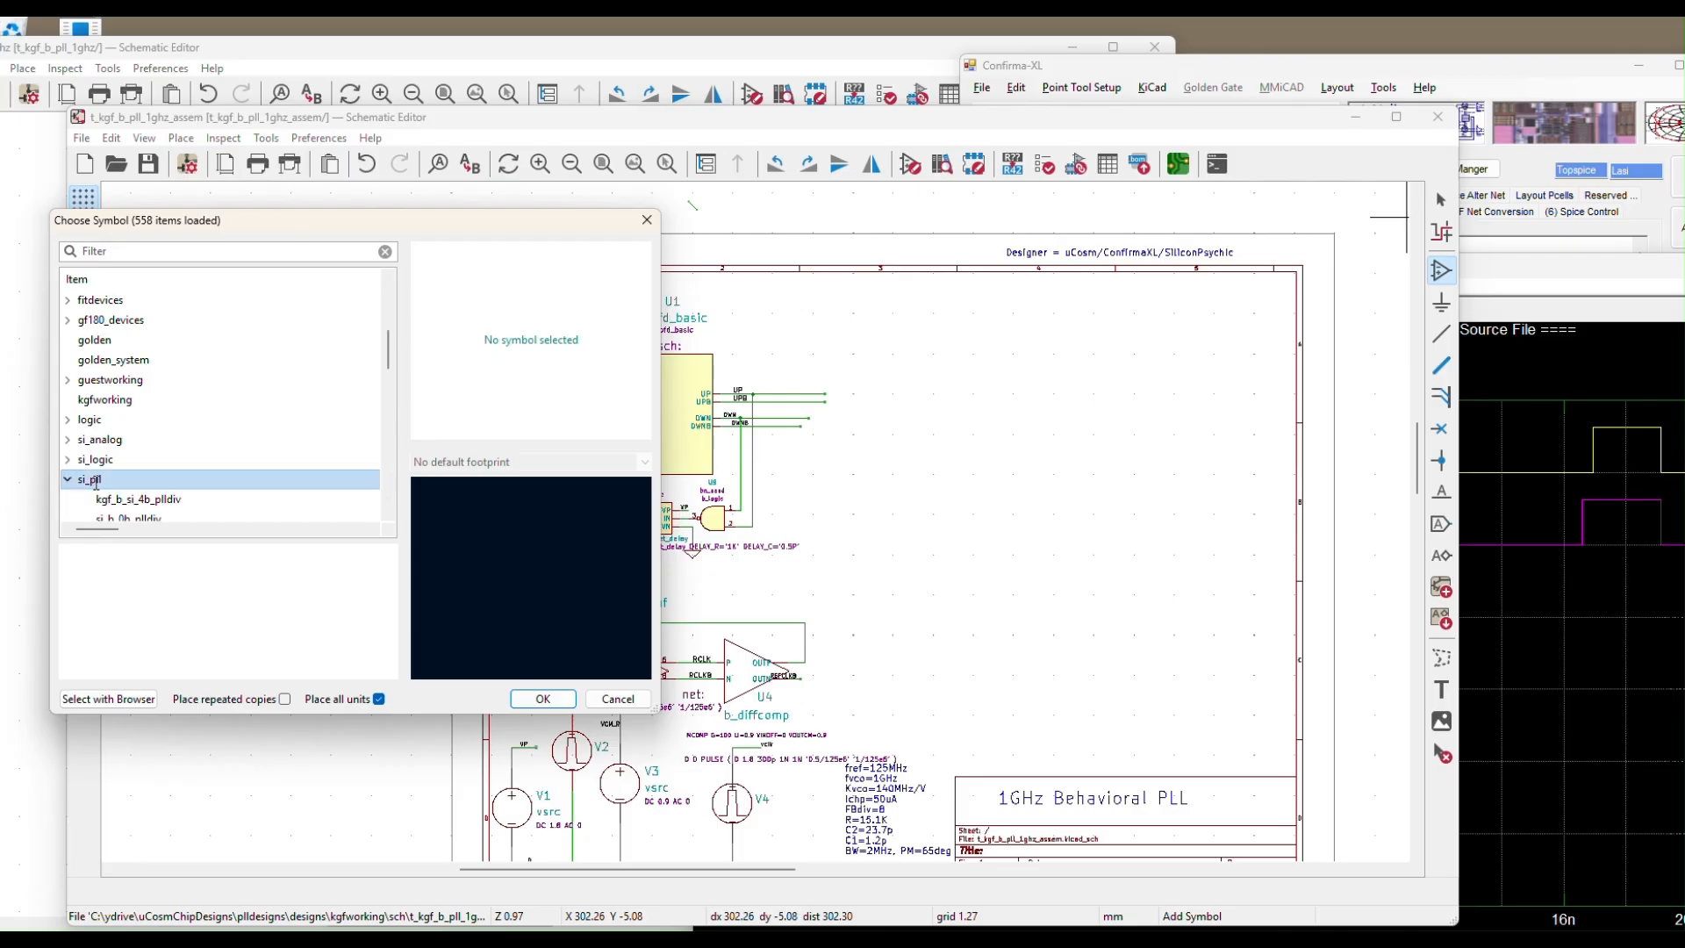
left_click_drag(388, 351, 383, 403)
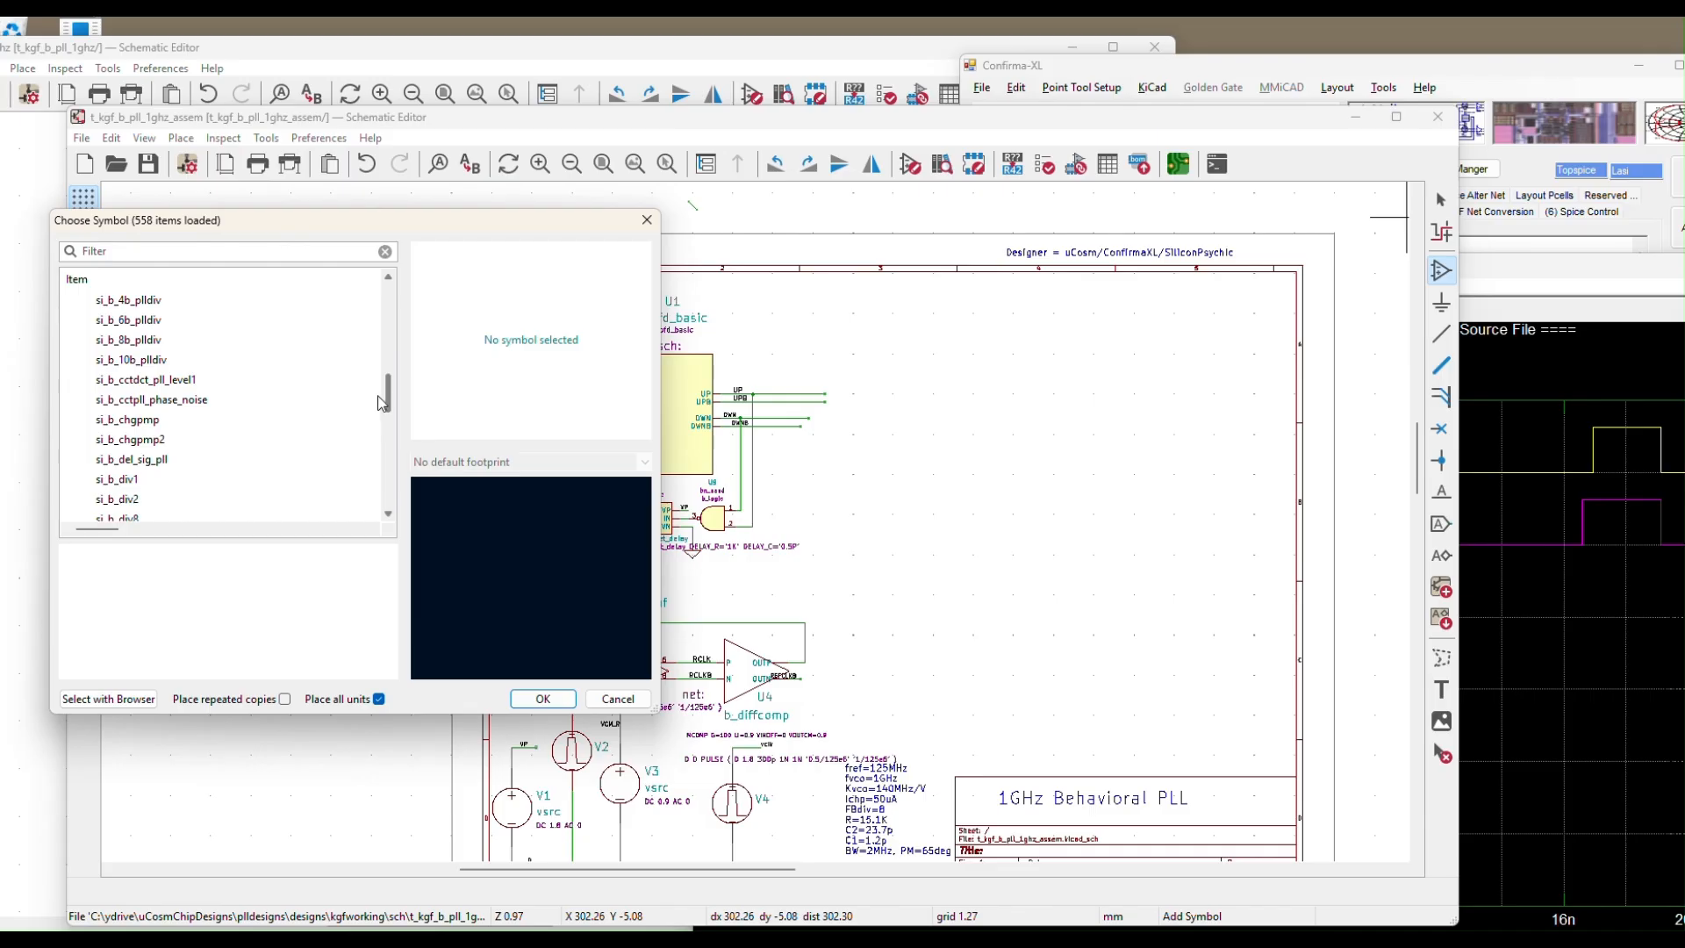
left_click_drag(380, 403, 380, 407)
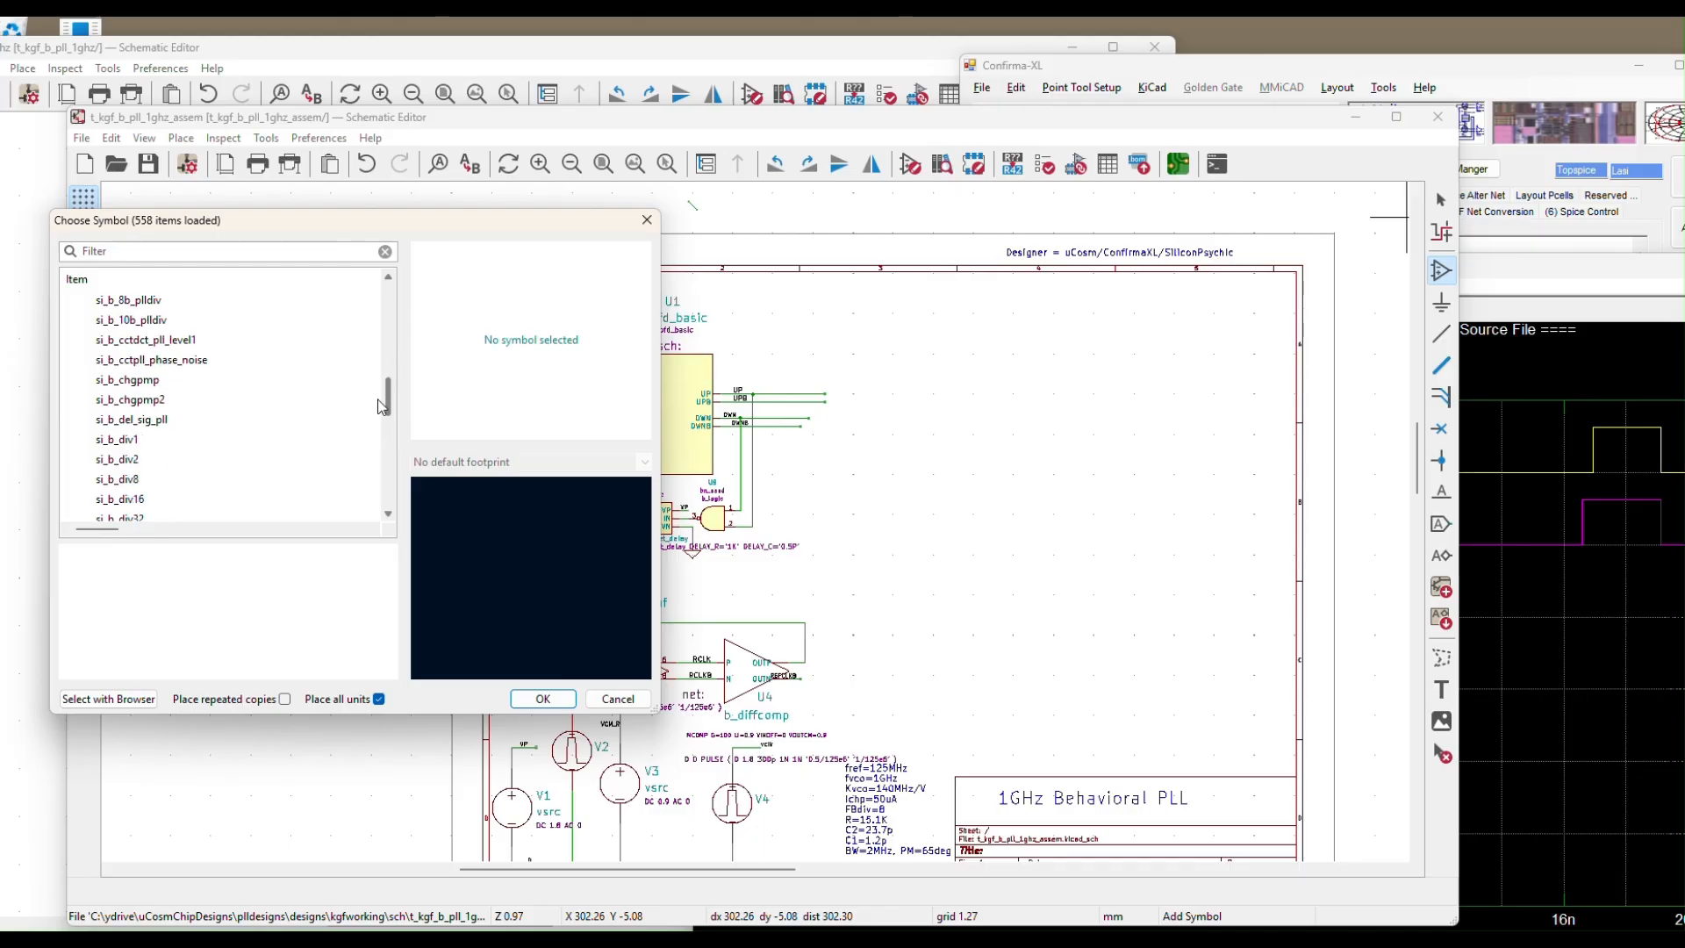
left_click(109, 400)
left_click(541, 699)
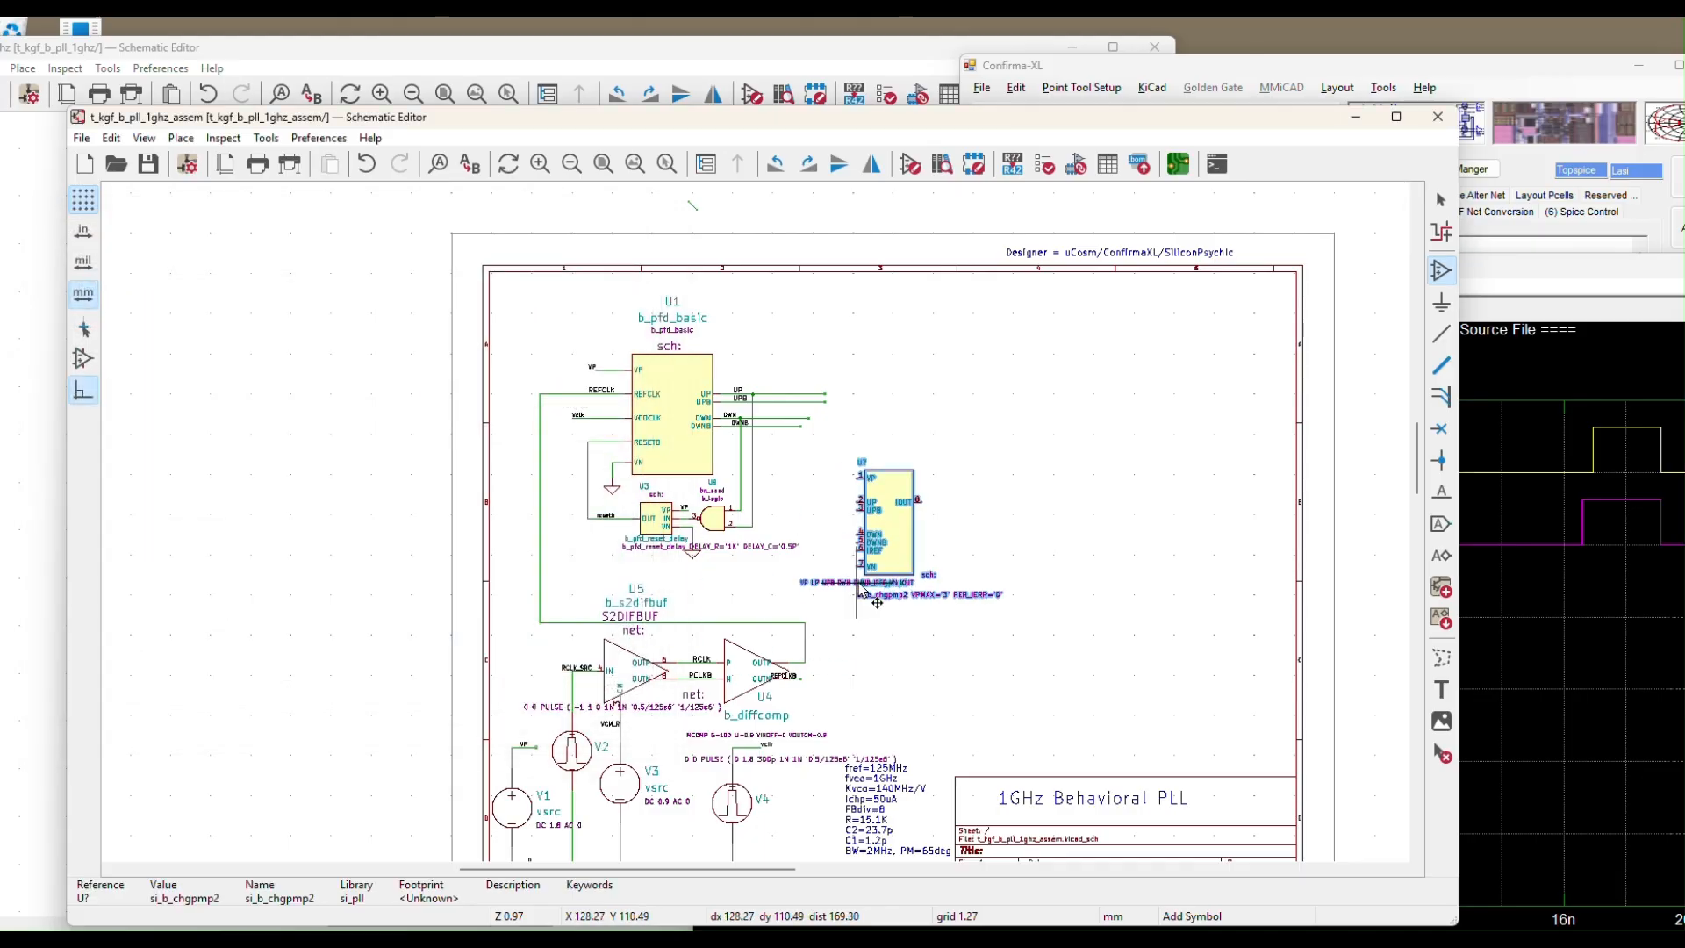
Place the si_b_chgpmp2 charge pump right of phase detector U1 and maximize the Schematic Editor
scroll(855, 496, "up", 1)
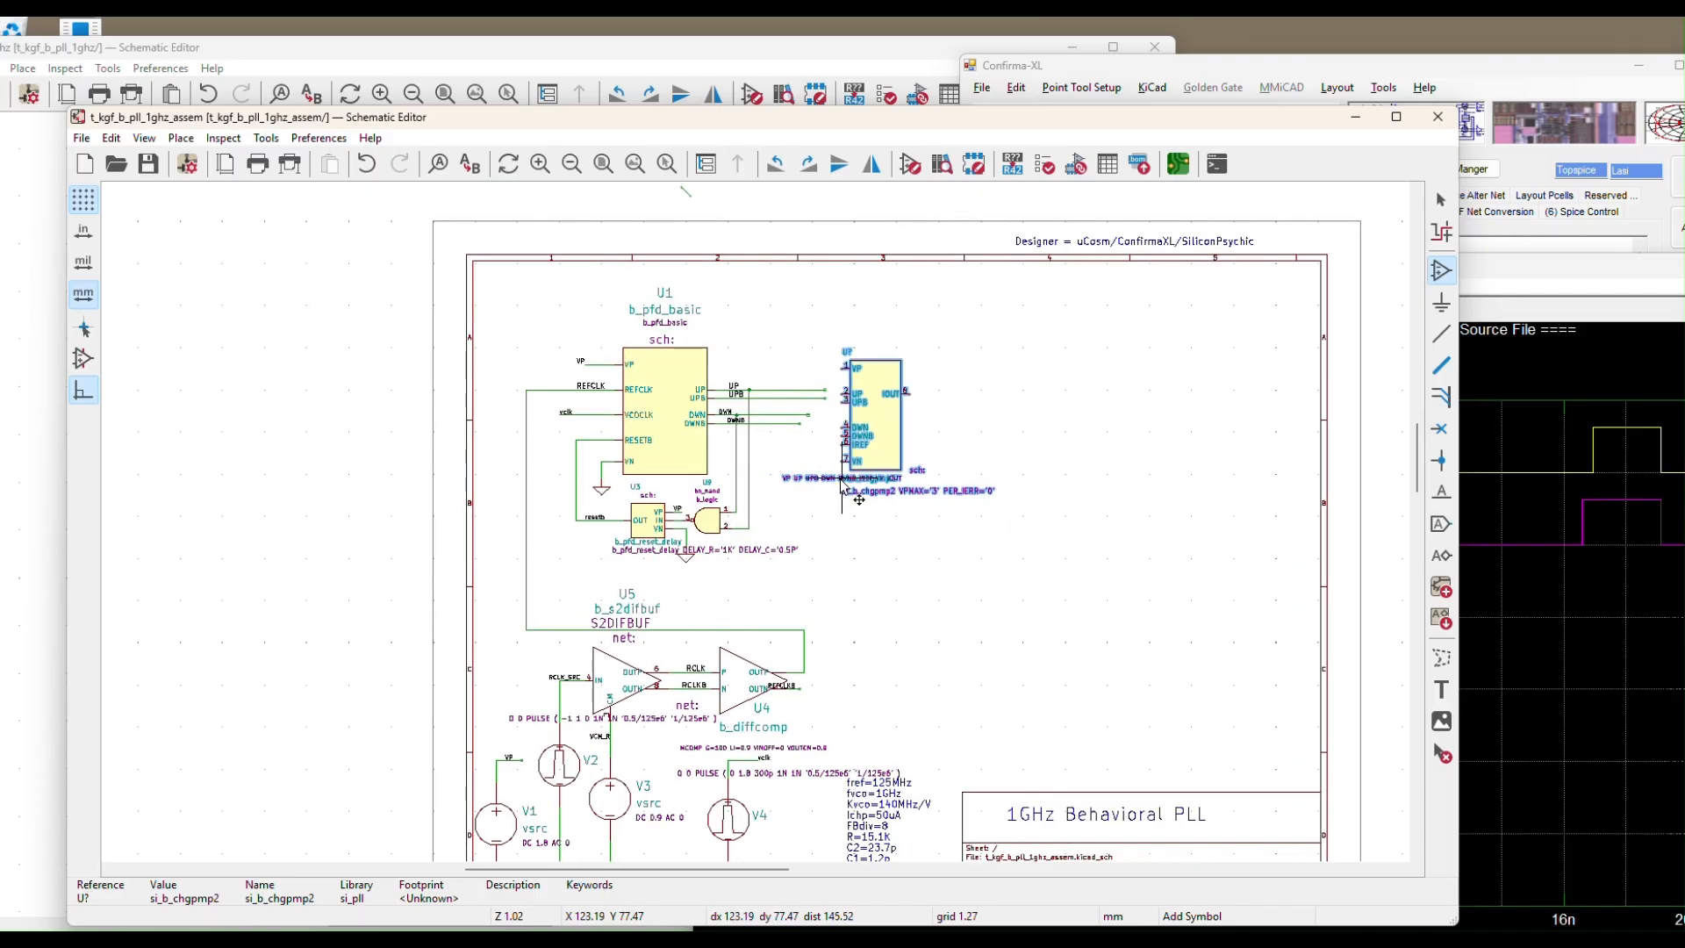
scroll(855, 493, "up", 3)
left_click(825, 458)
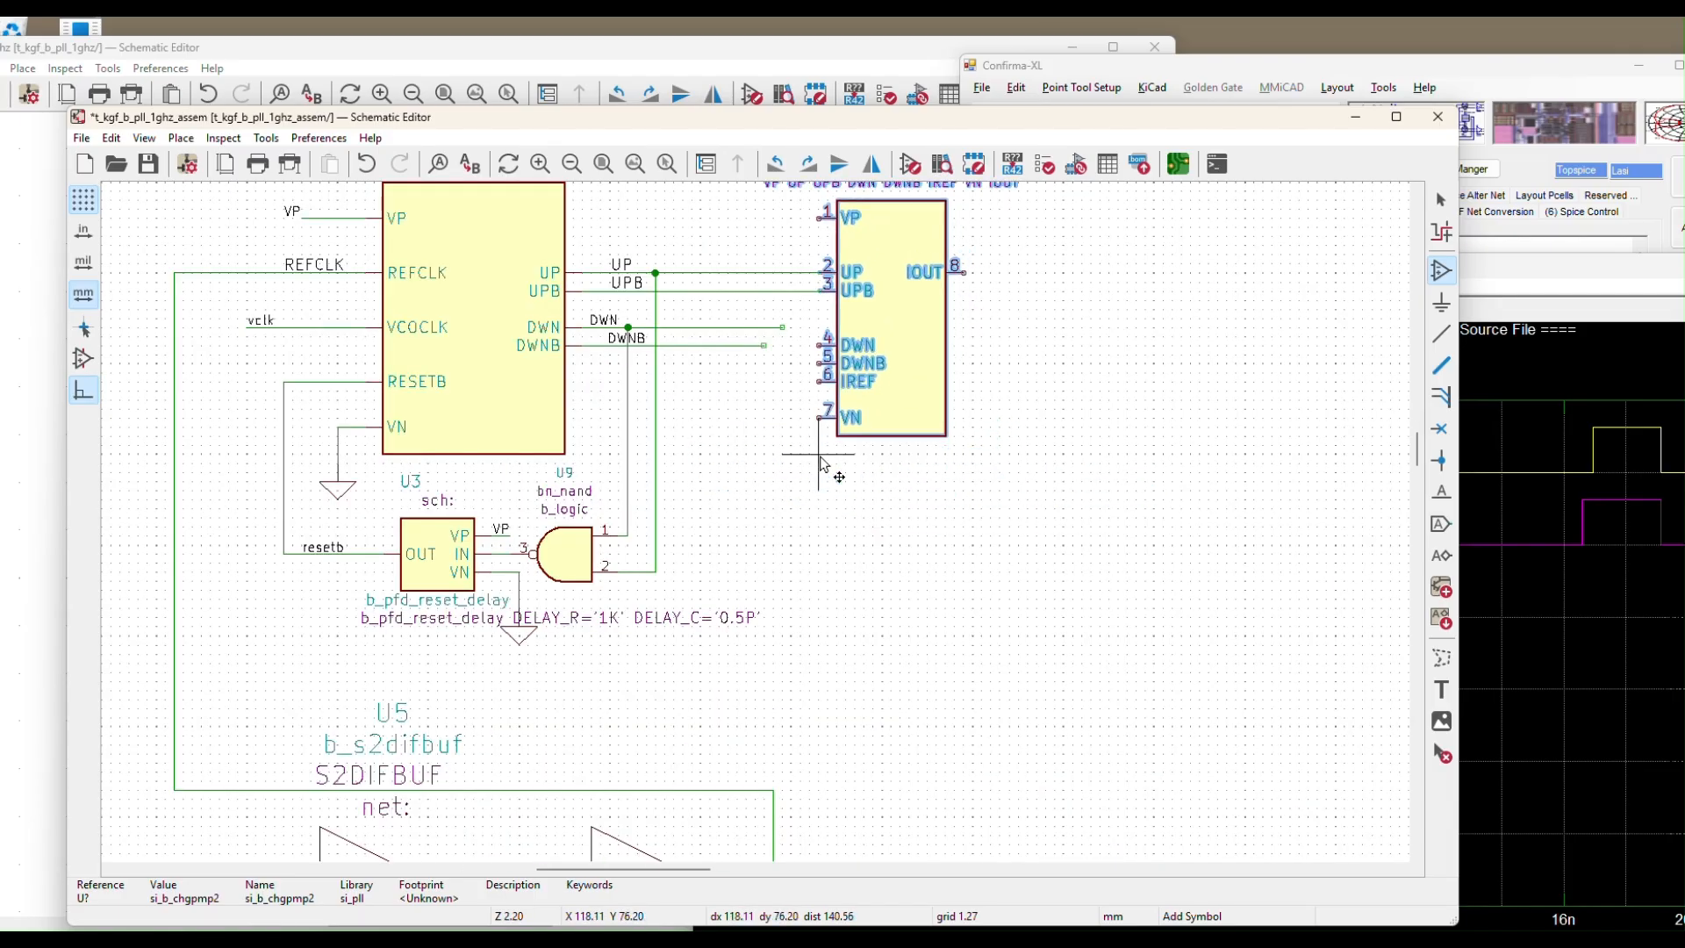
key("Escape")
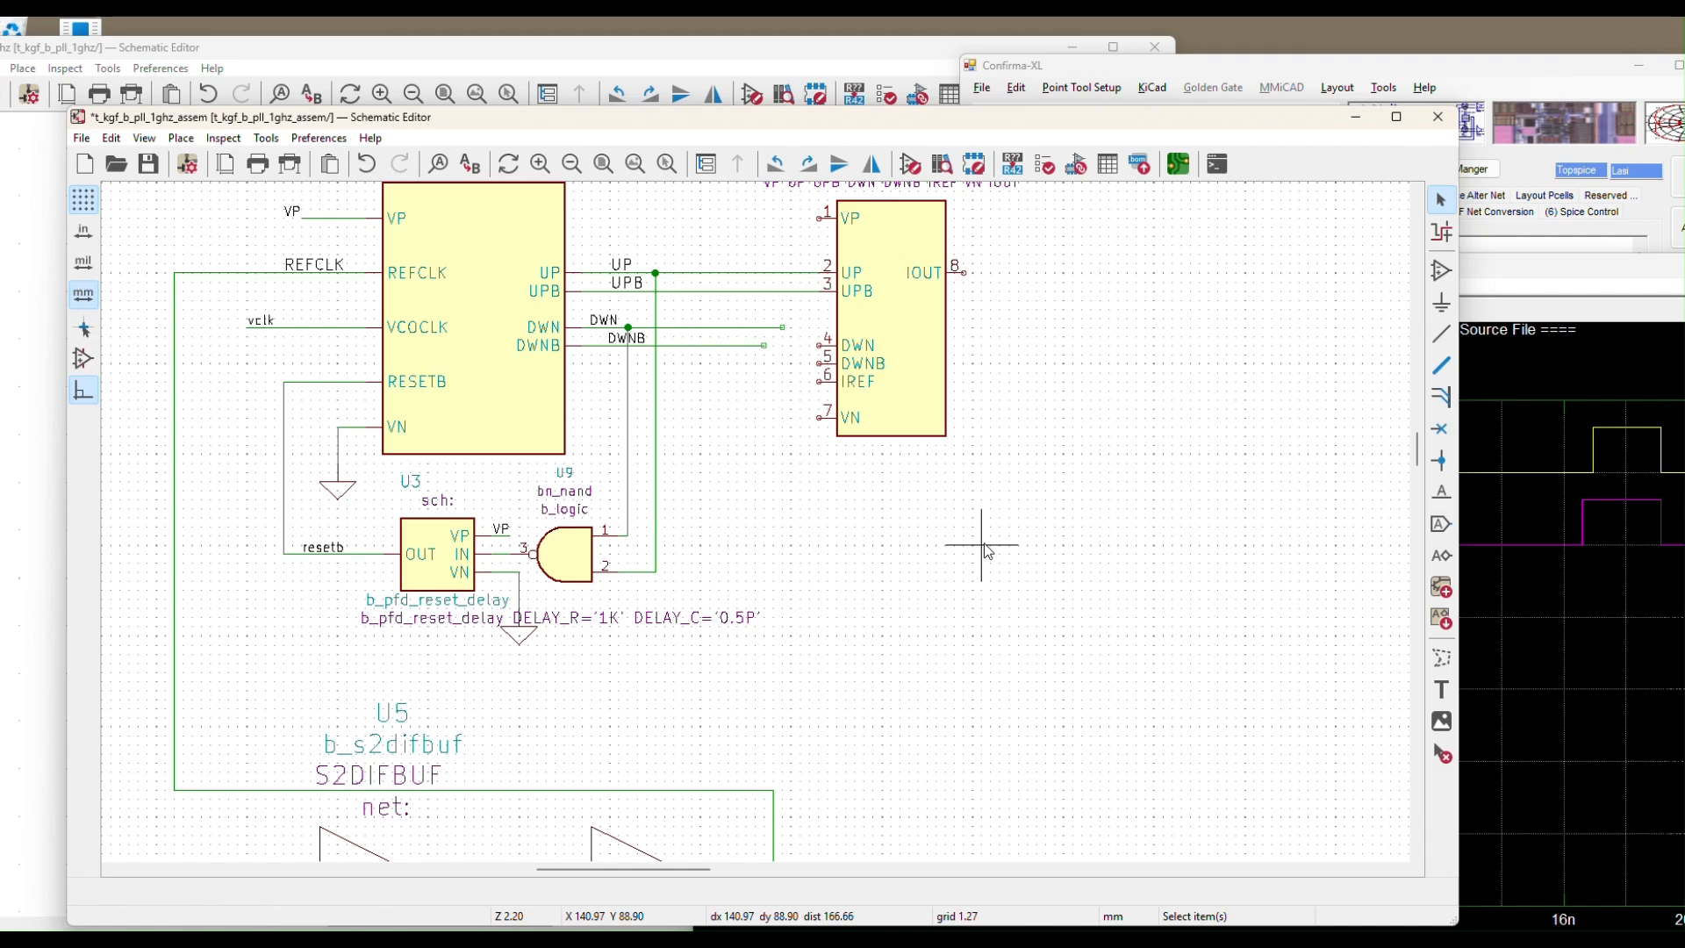
left_click(1396, 117)
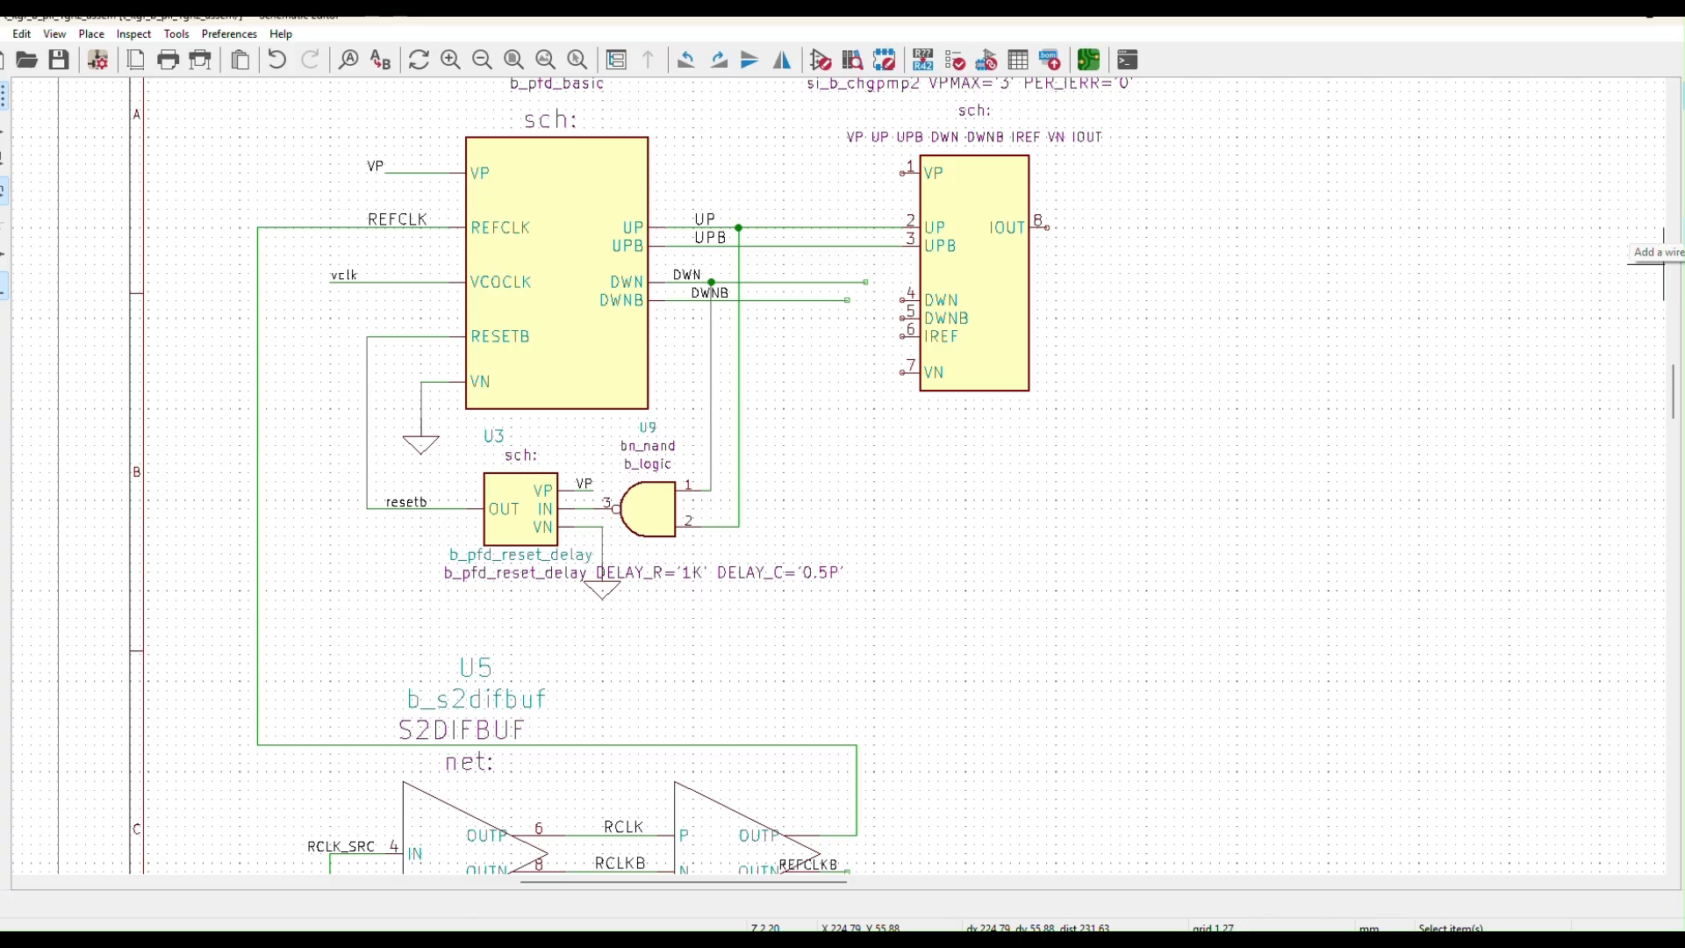
Wire the DWN net to charge-pump pin 4 and DWNB to pin 5
left_click(1664, 265)
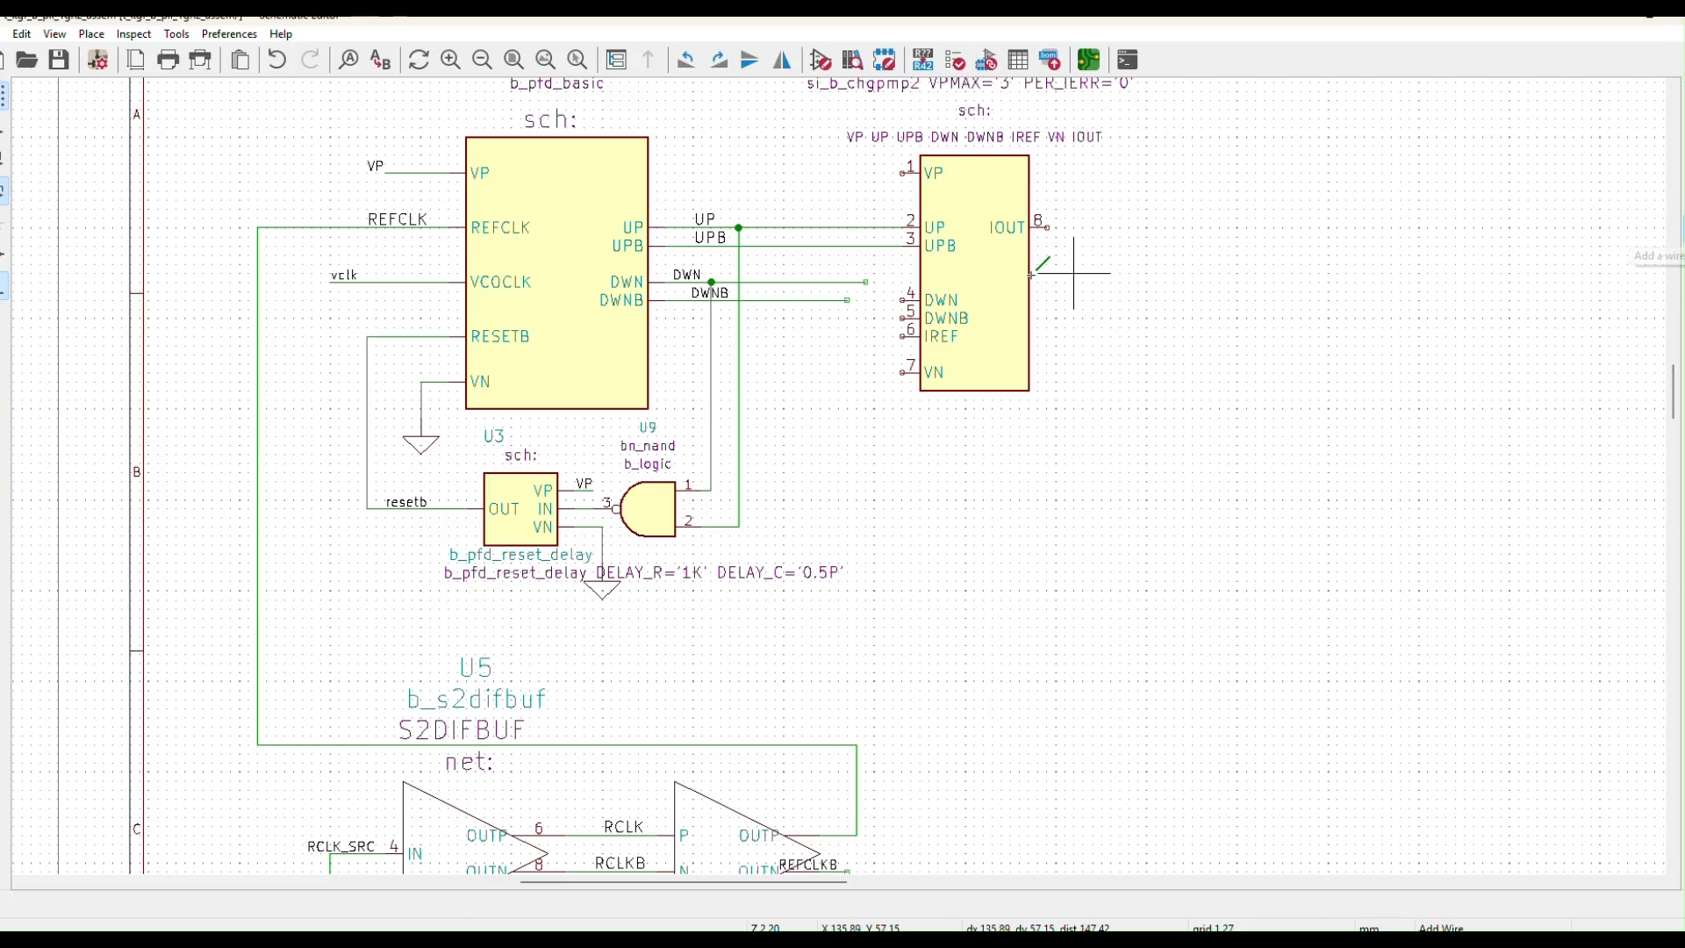
left_click(867, 282)
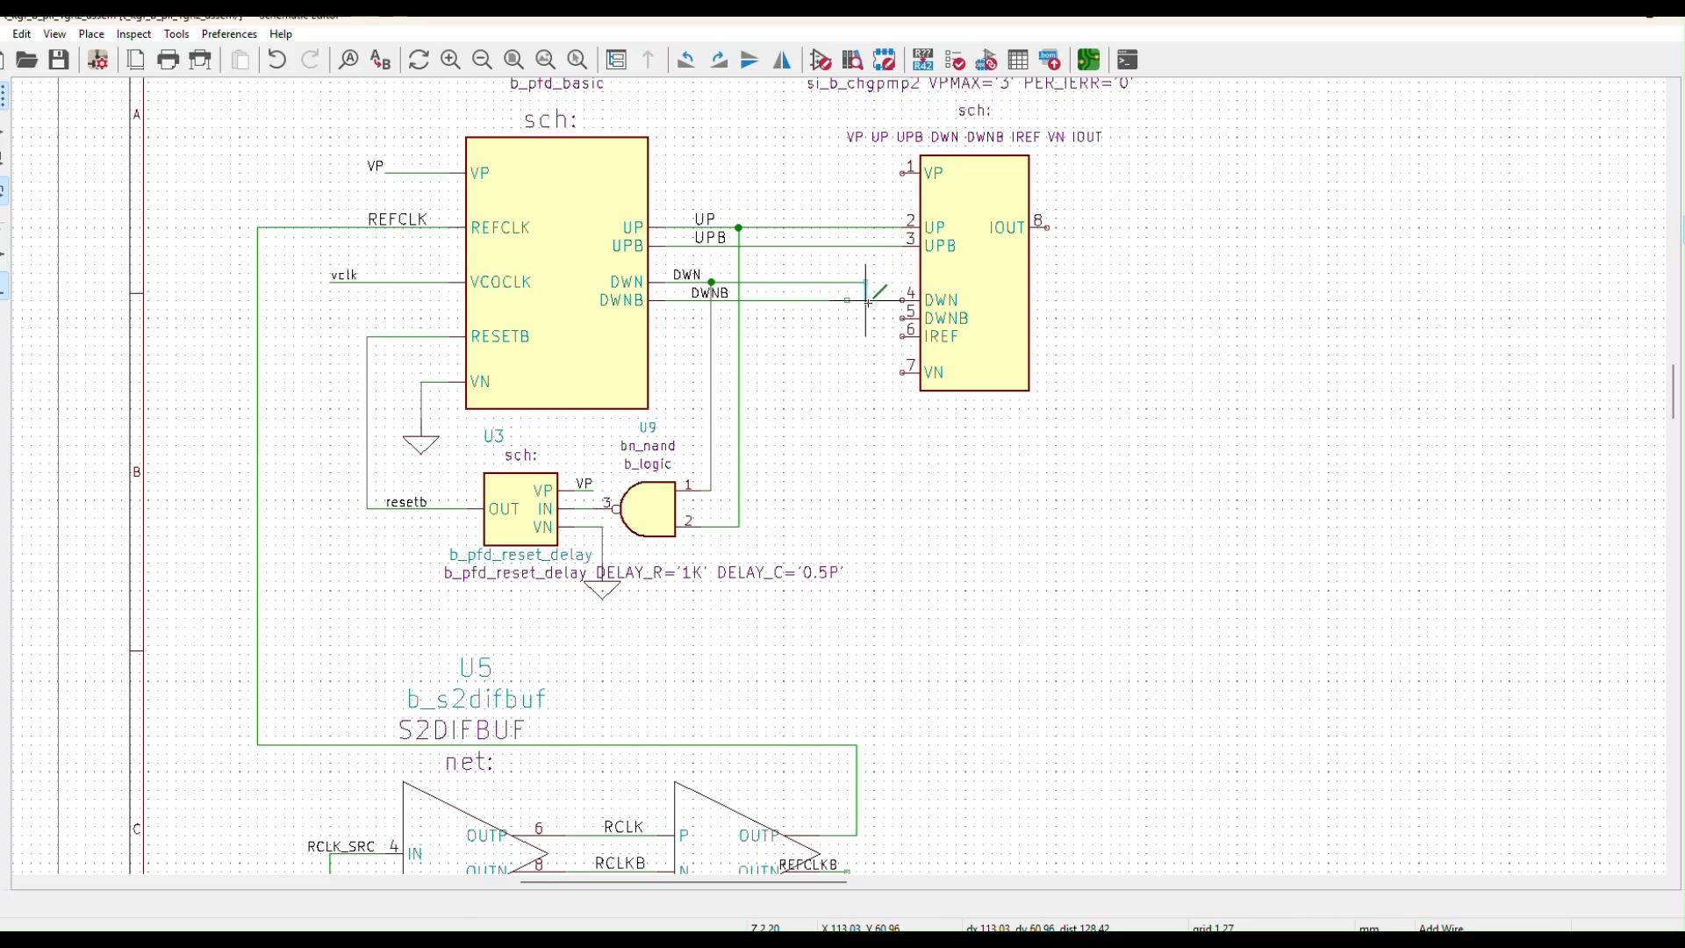
left_click(902, 300)
left_click(848, 301)
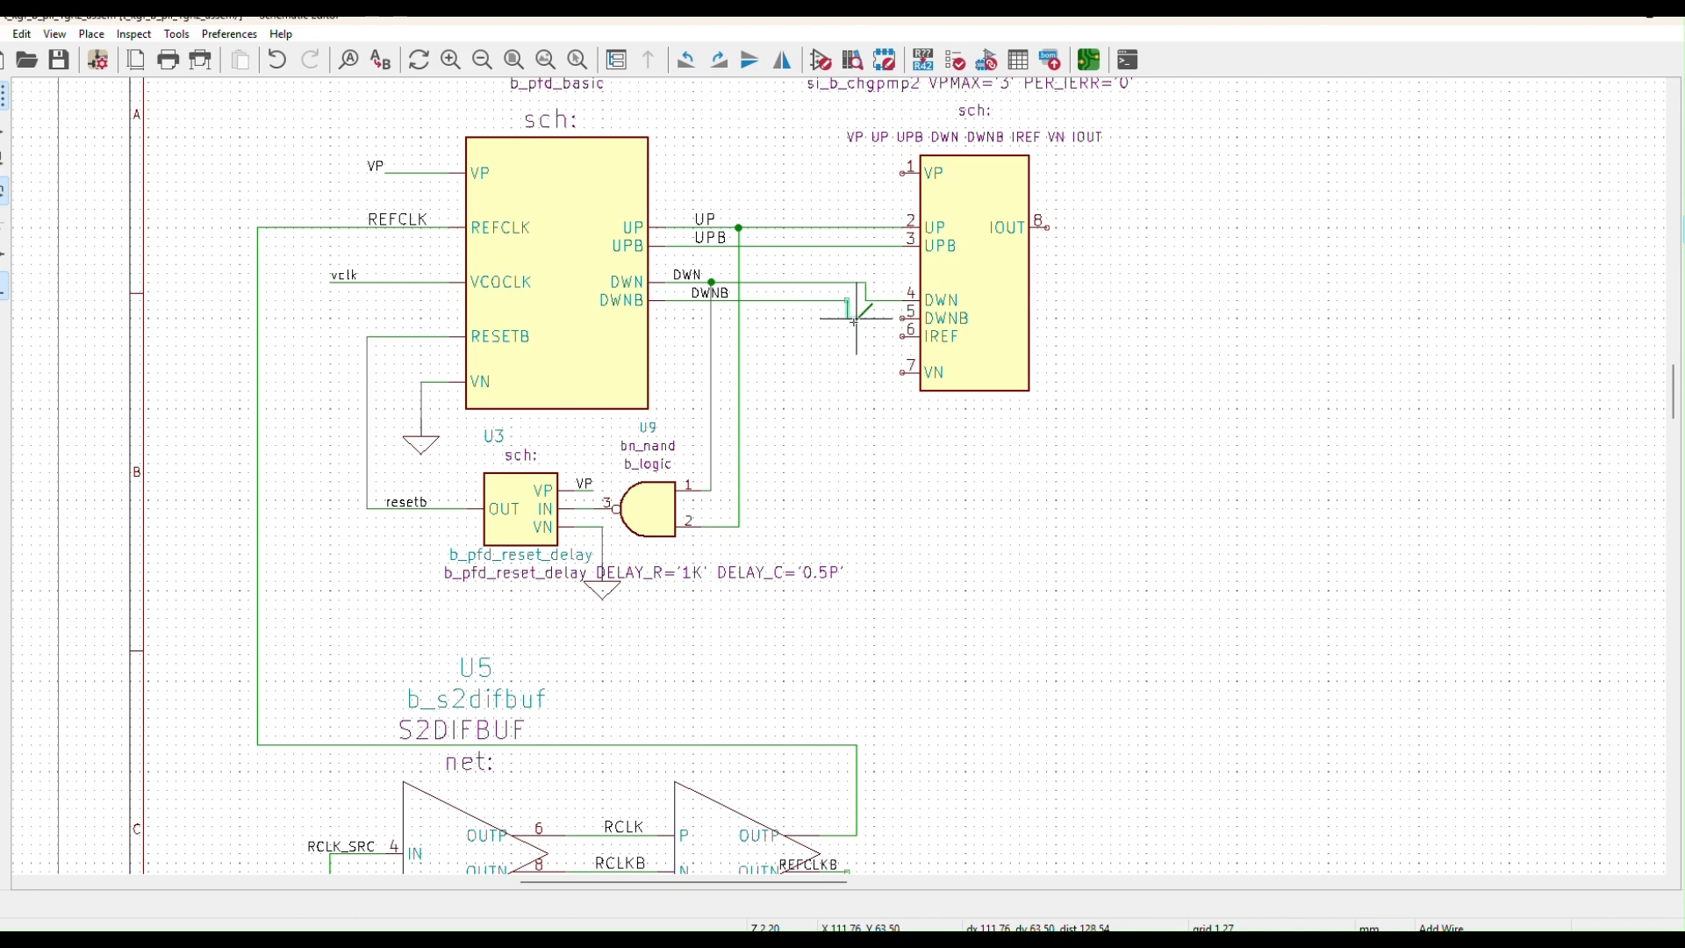
left_click(902, 318)
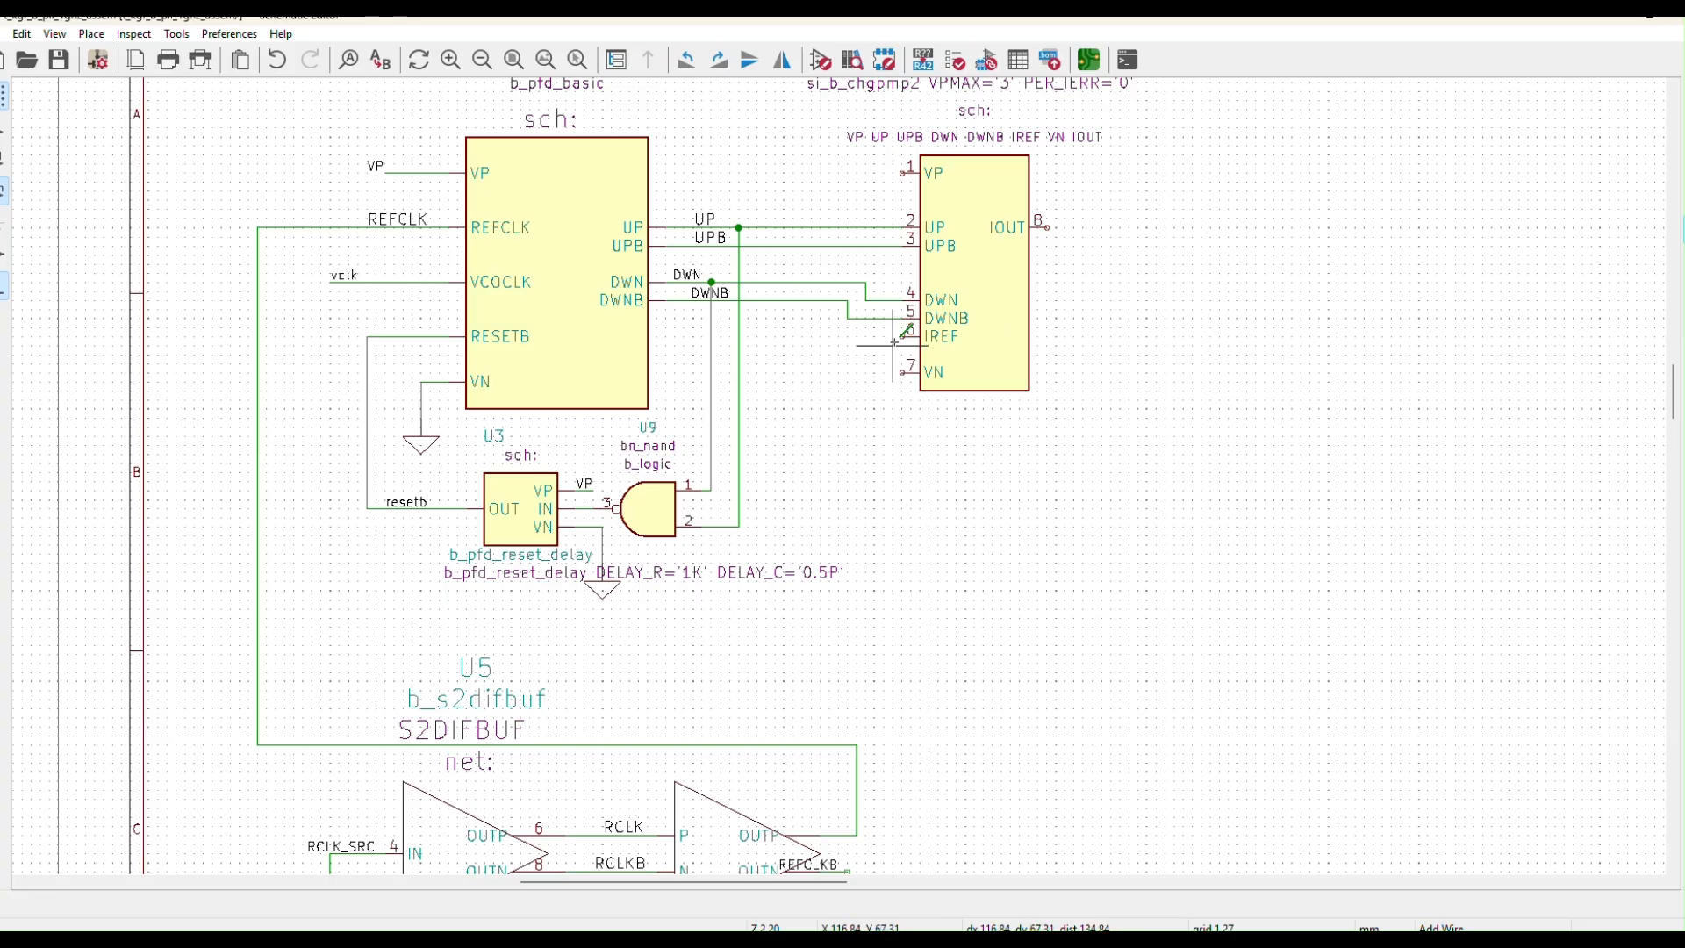
Run stub wires from the charge pump's IREF, VN, VP and IOUT pins
left_click(902, 336)
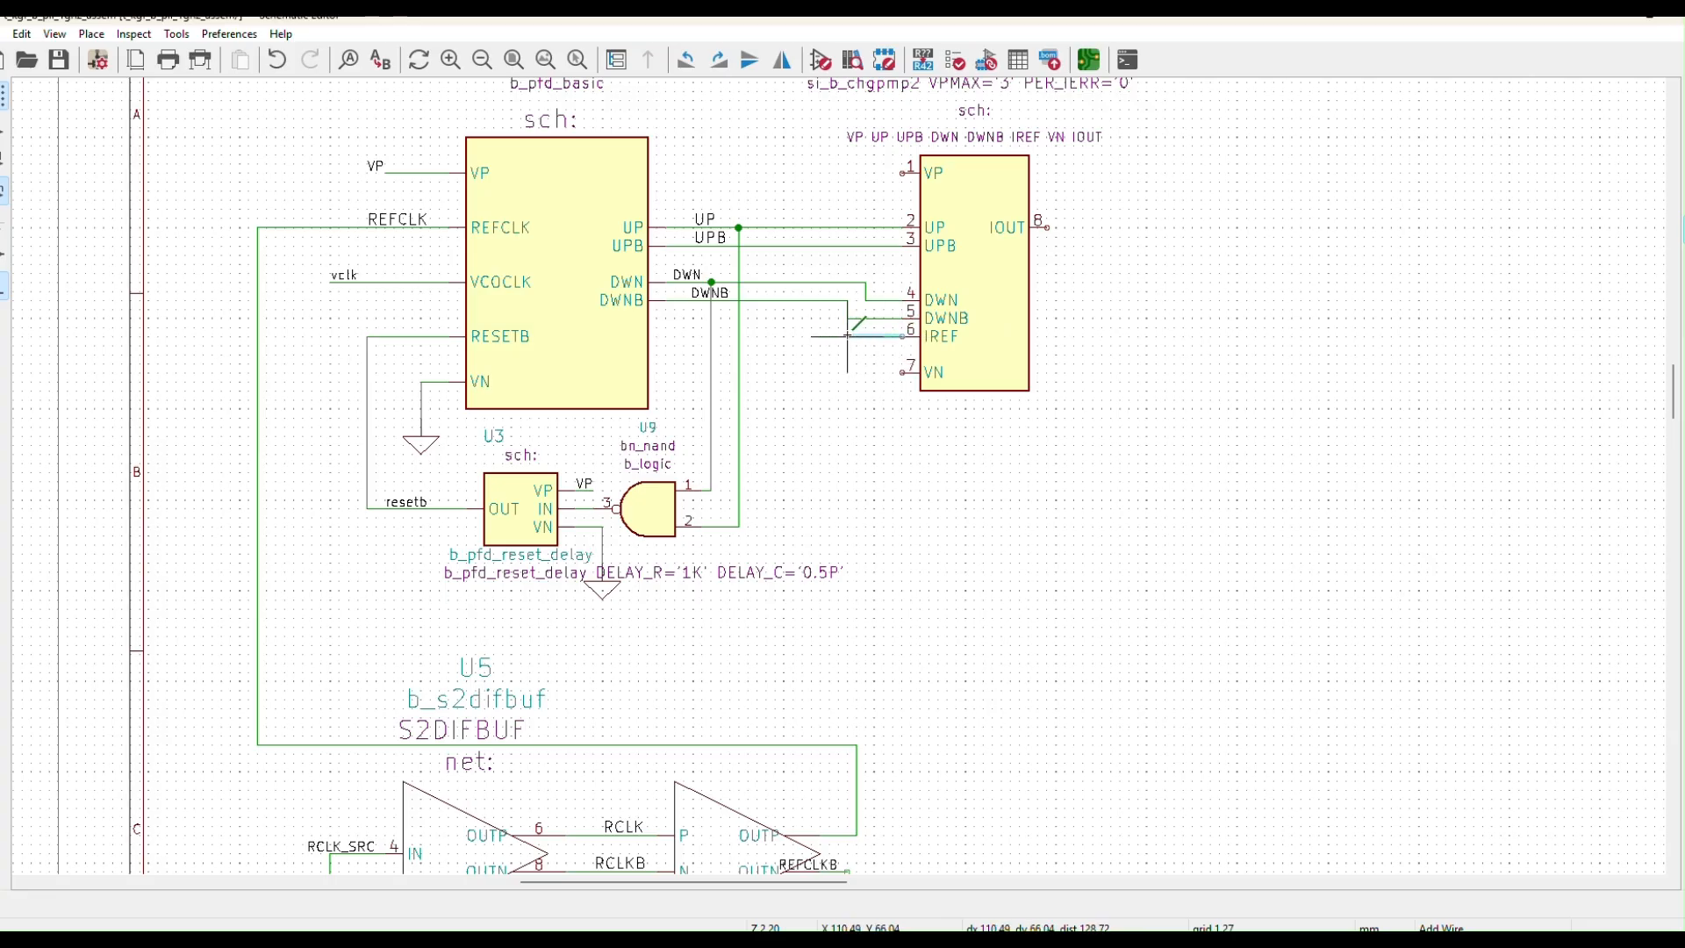
double_click(848, 408)
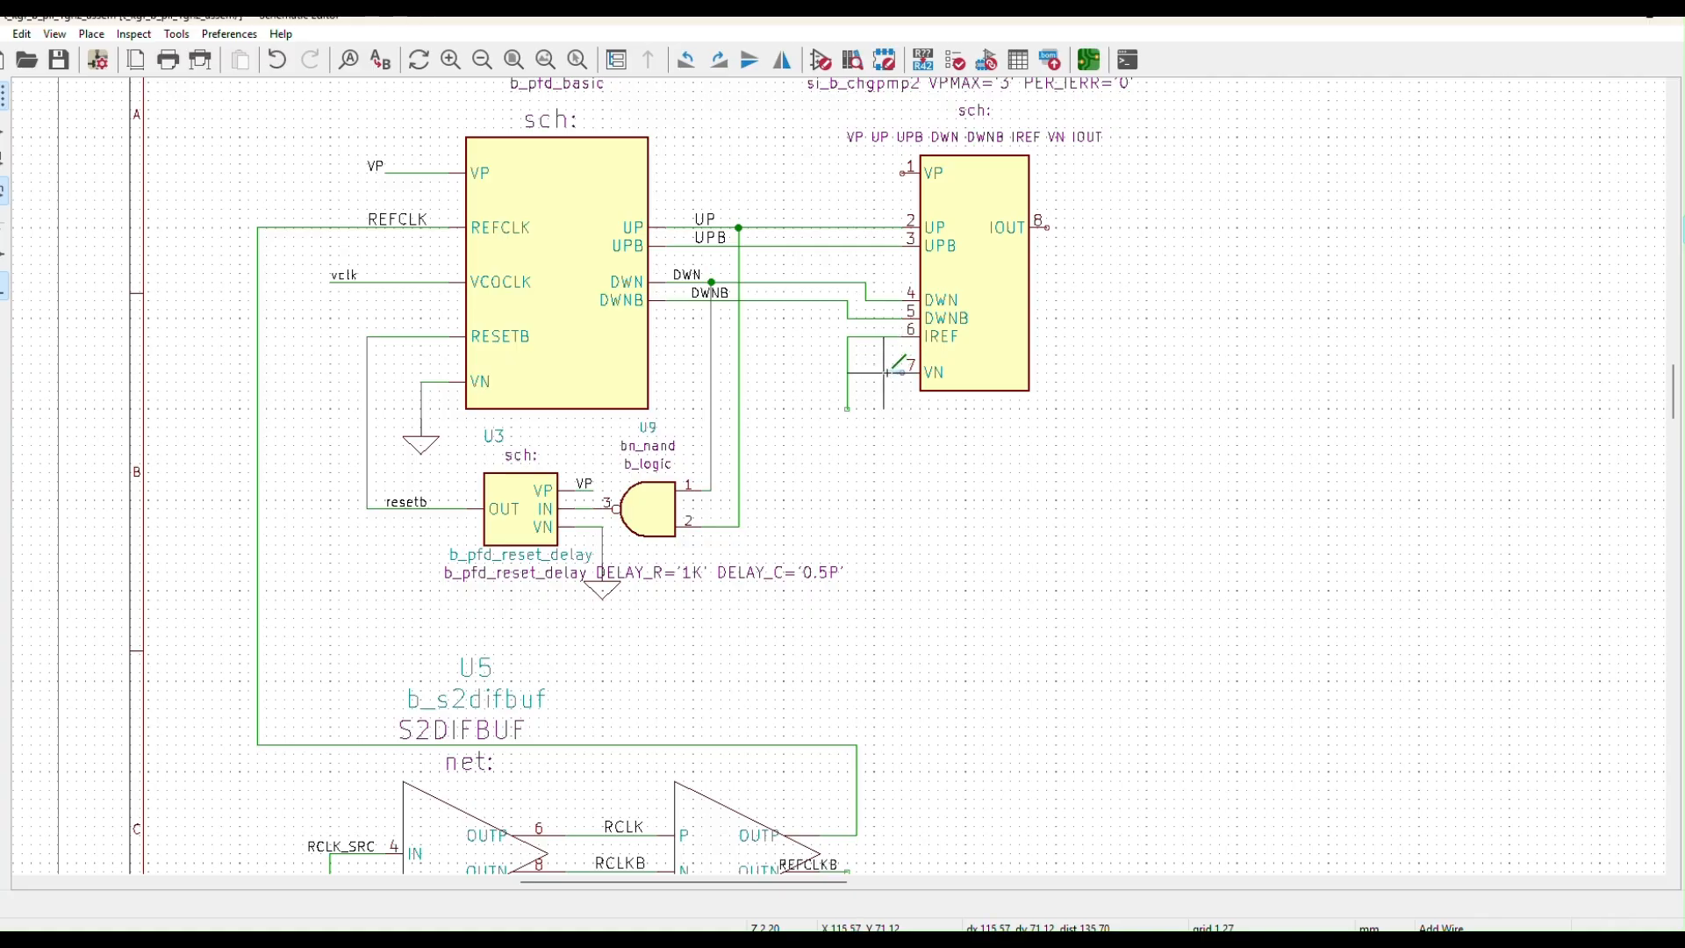
left_click(904, 372)
double_click(884, 400)
key("Escape")
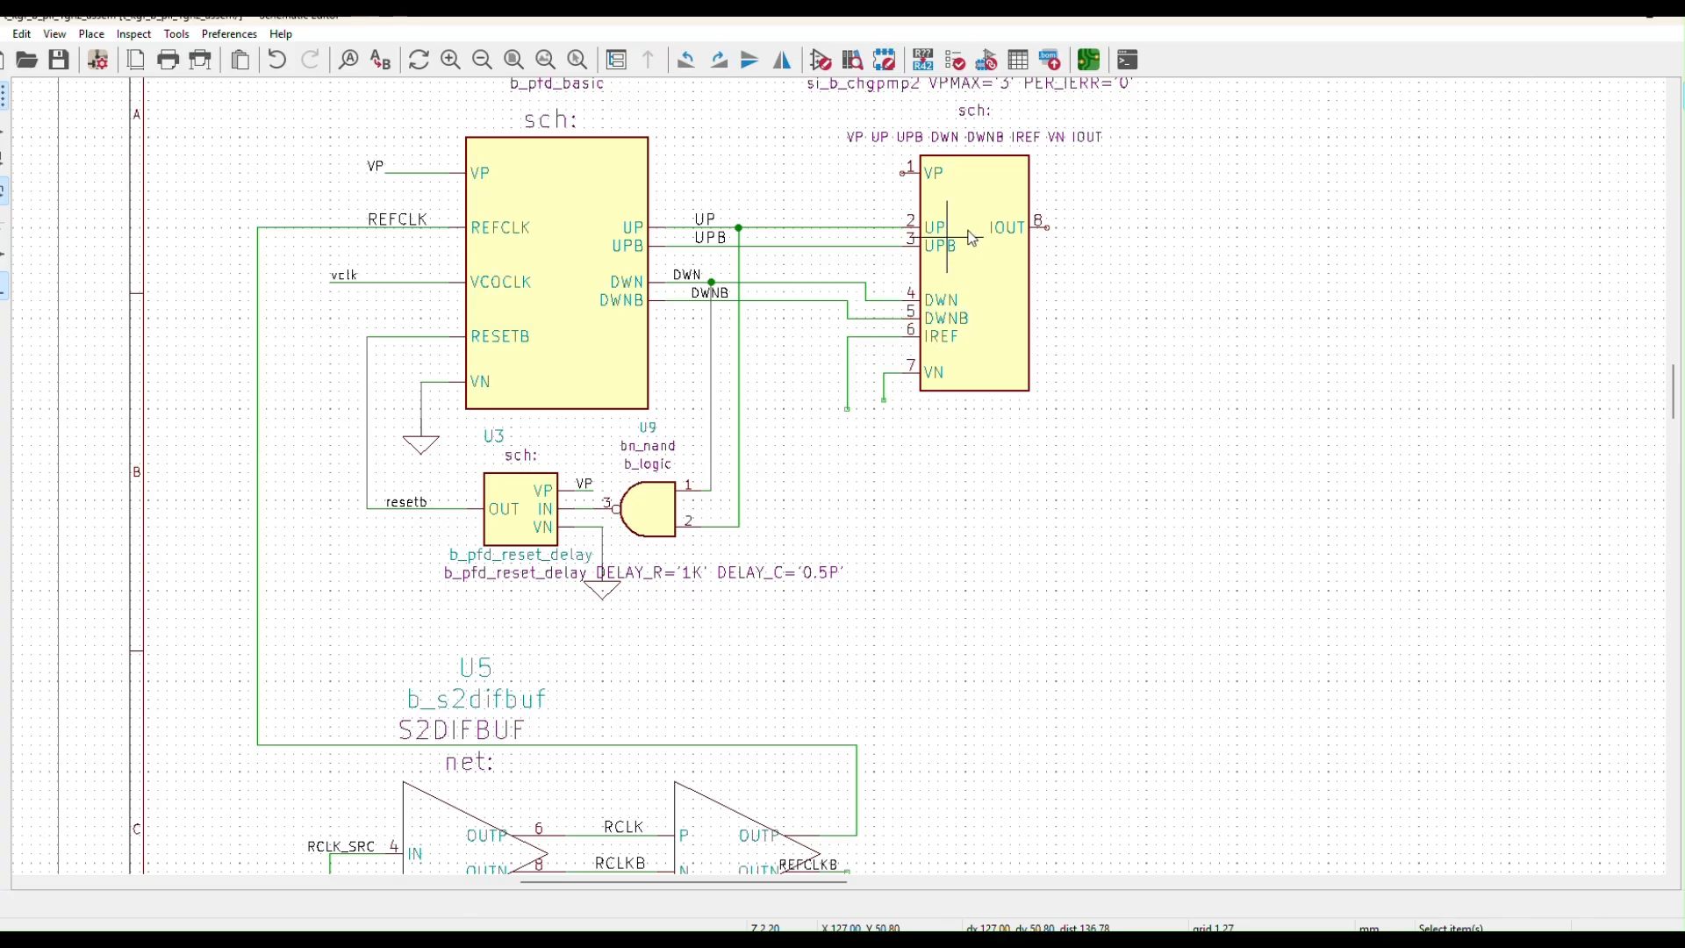
key("w")
left_click(904, 172)
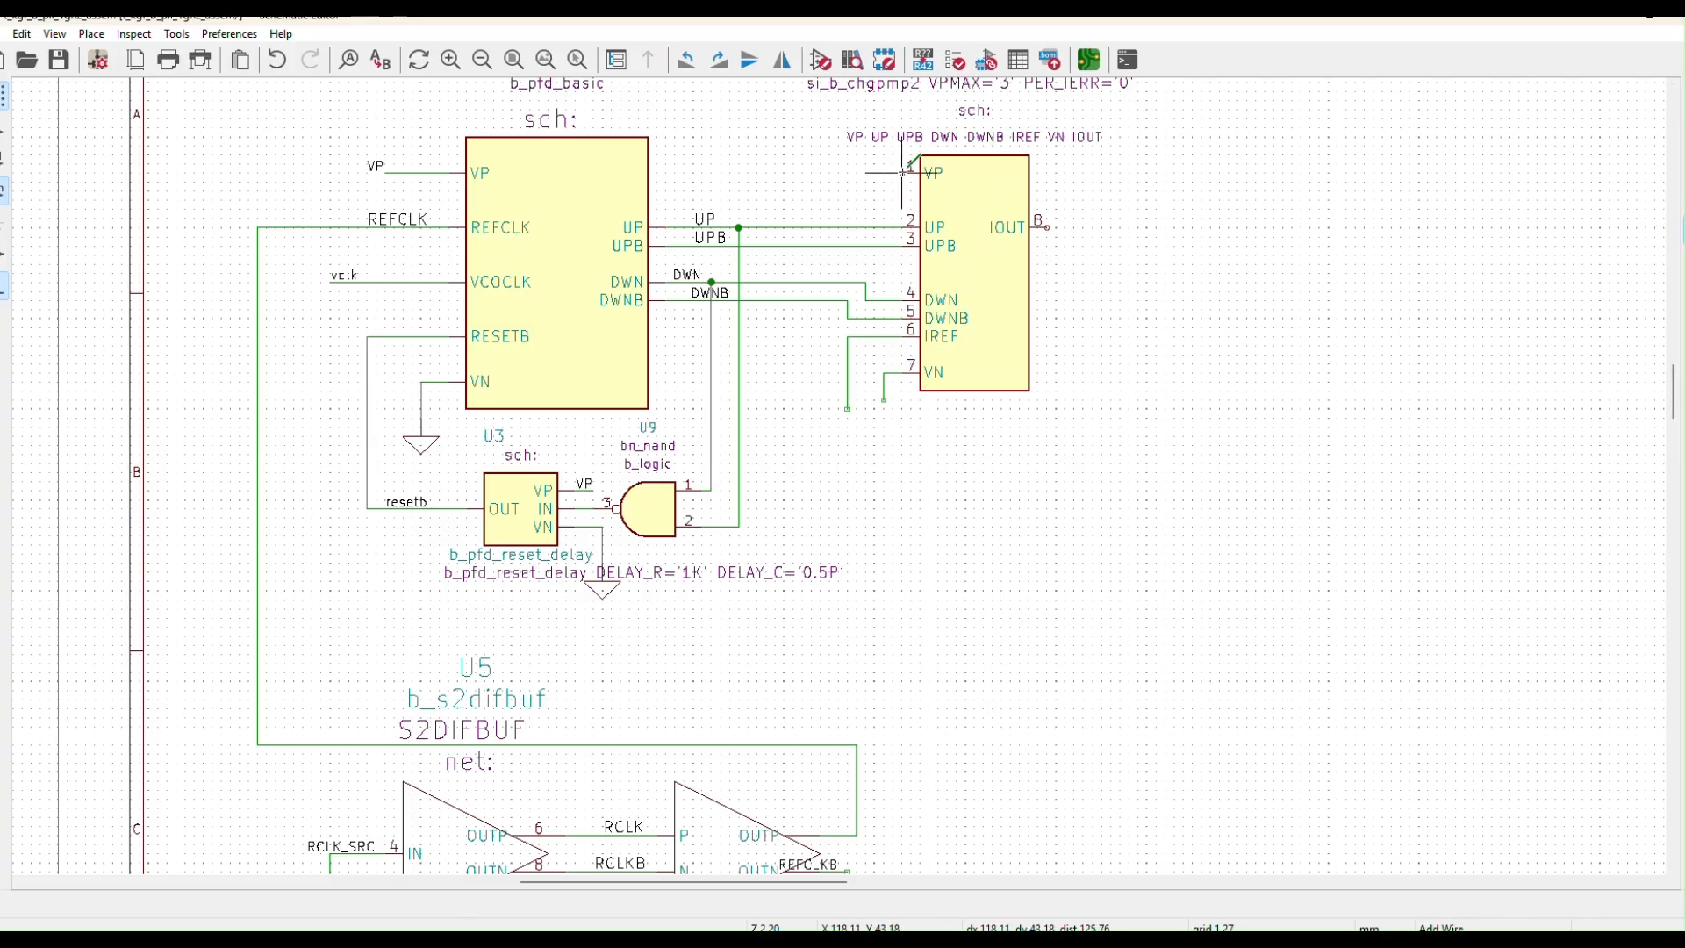
double_click(867, 173)
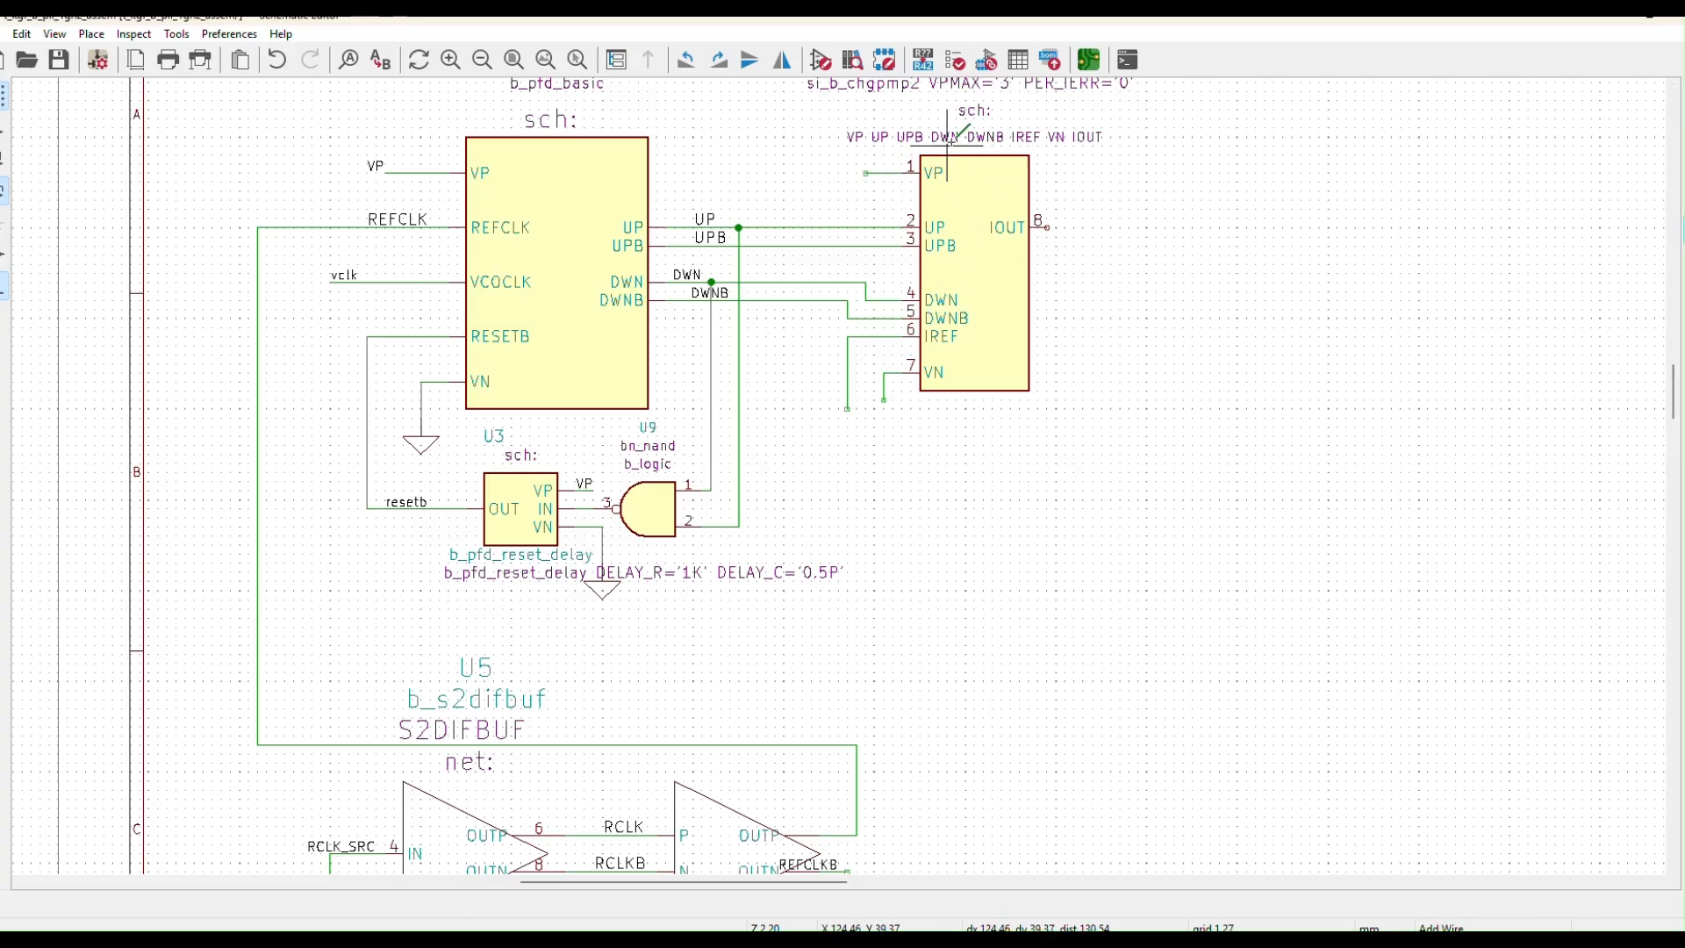
left_click(1045, 228)
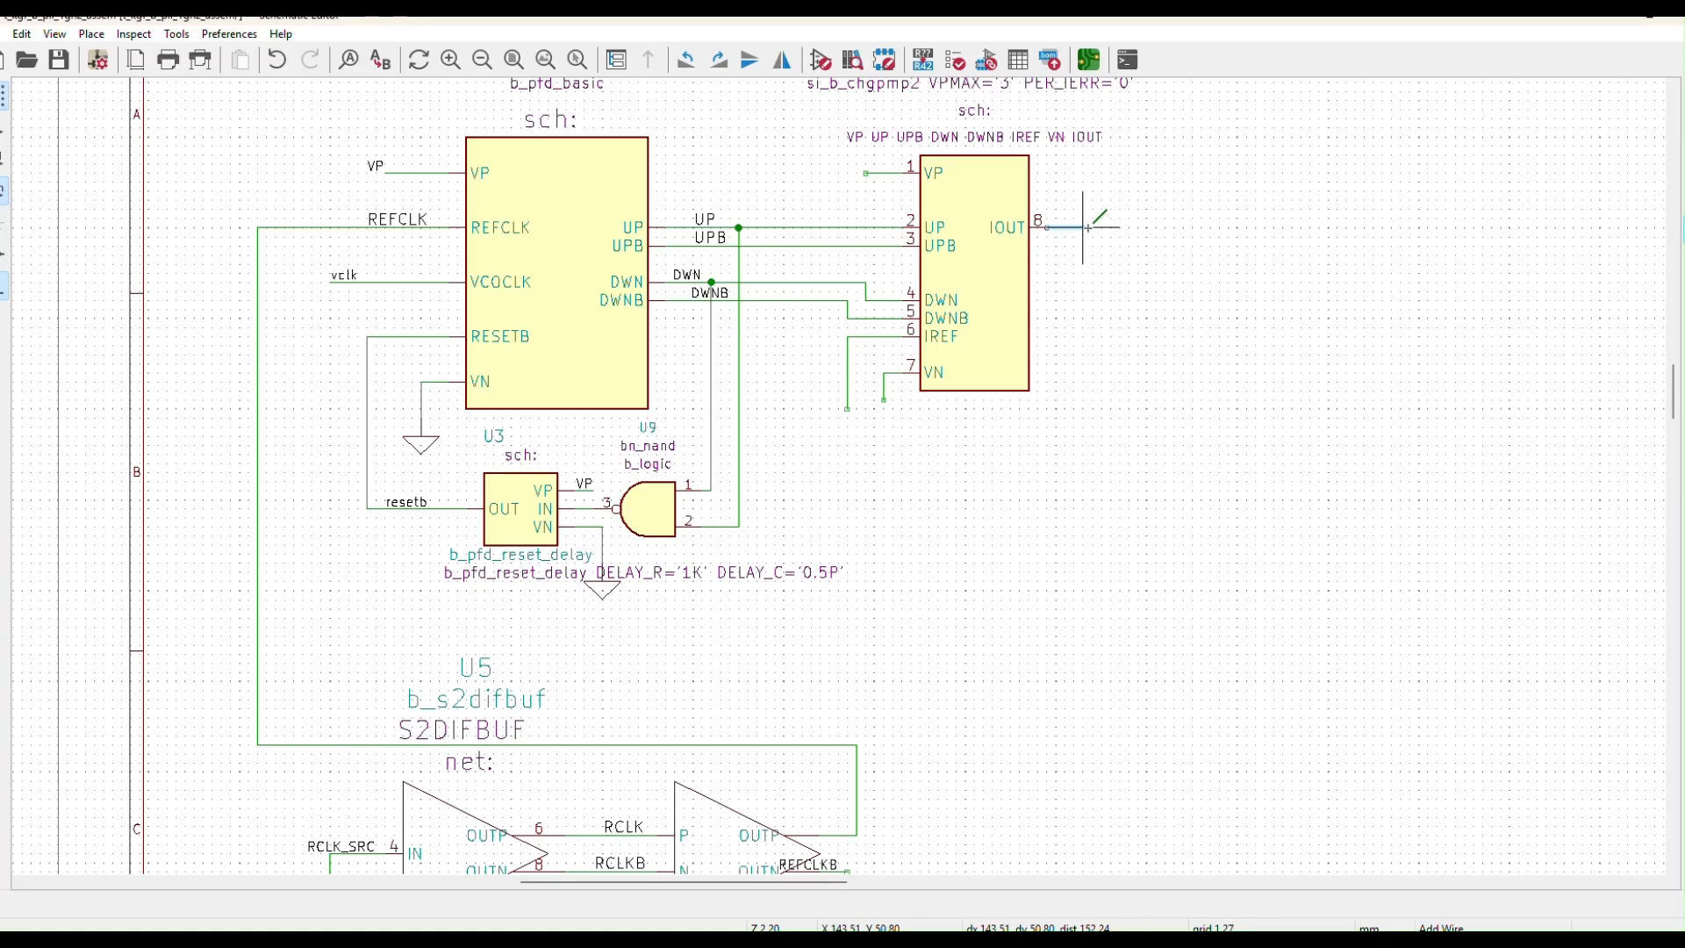
double_click(1088, 227)
key("Escape")
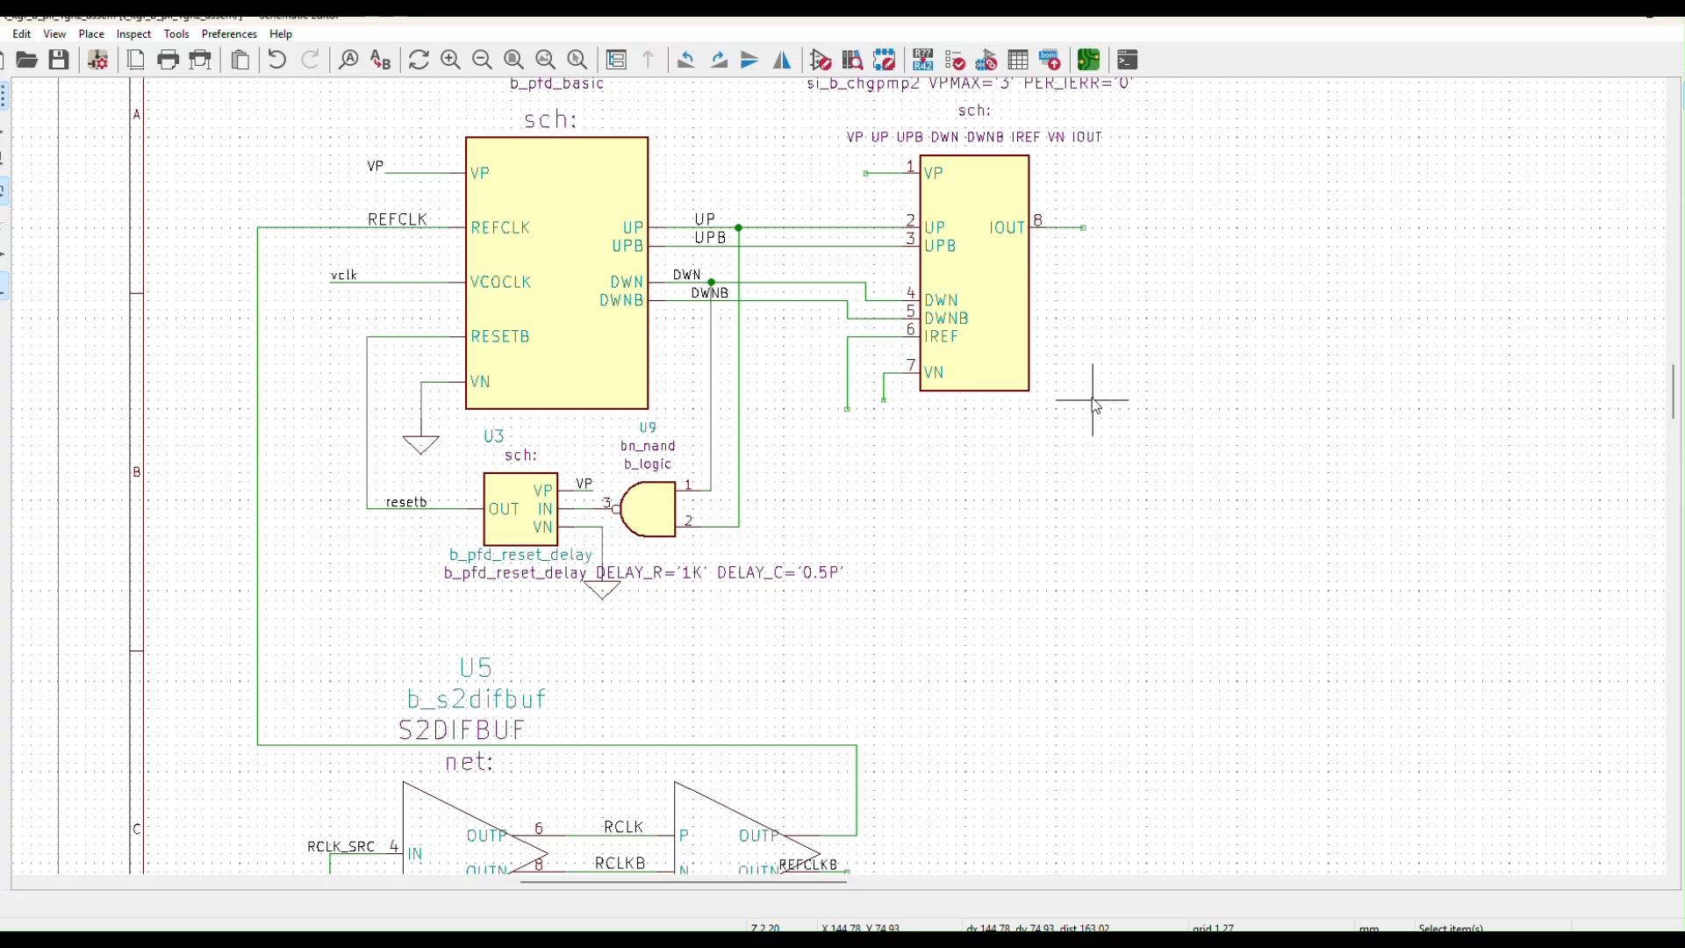
left_click(594, 604)
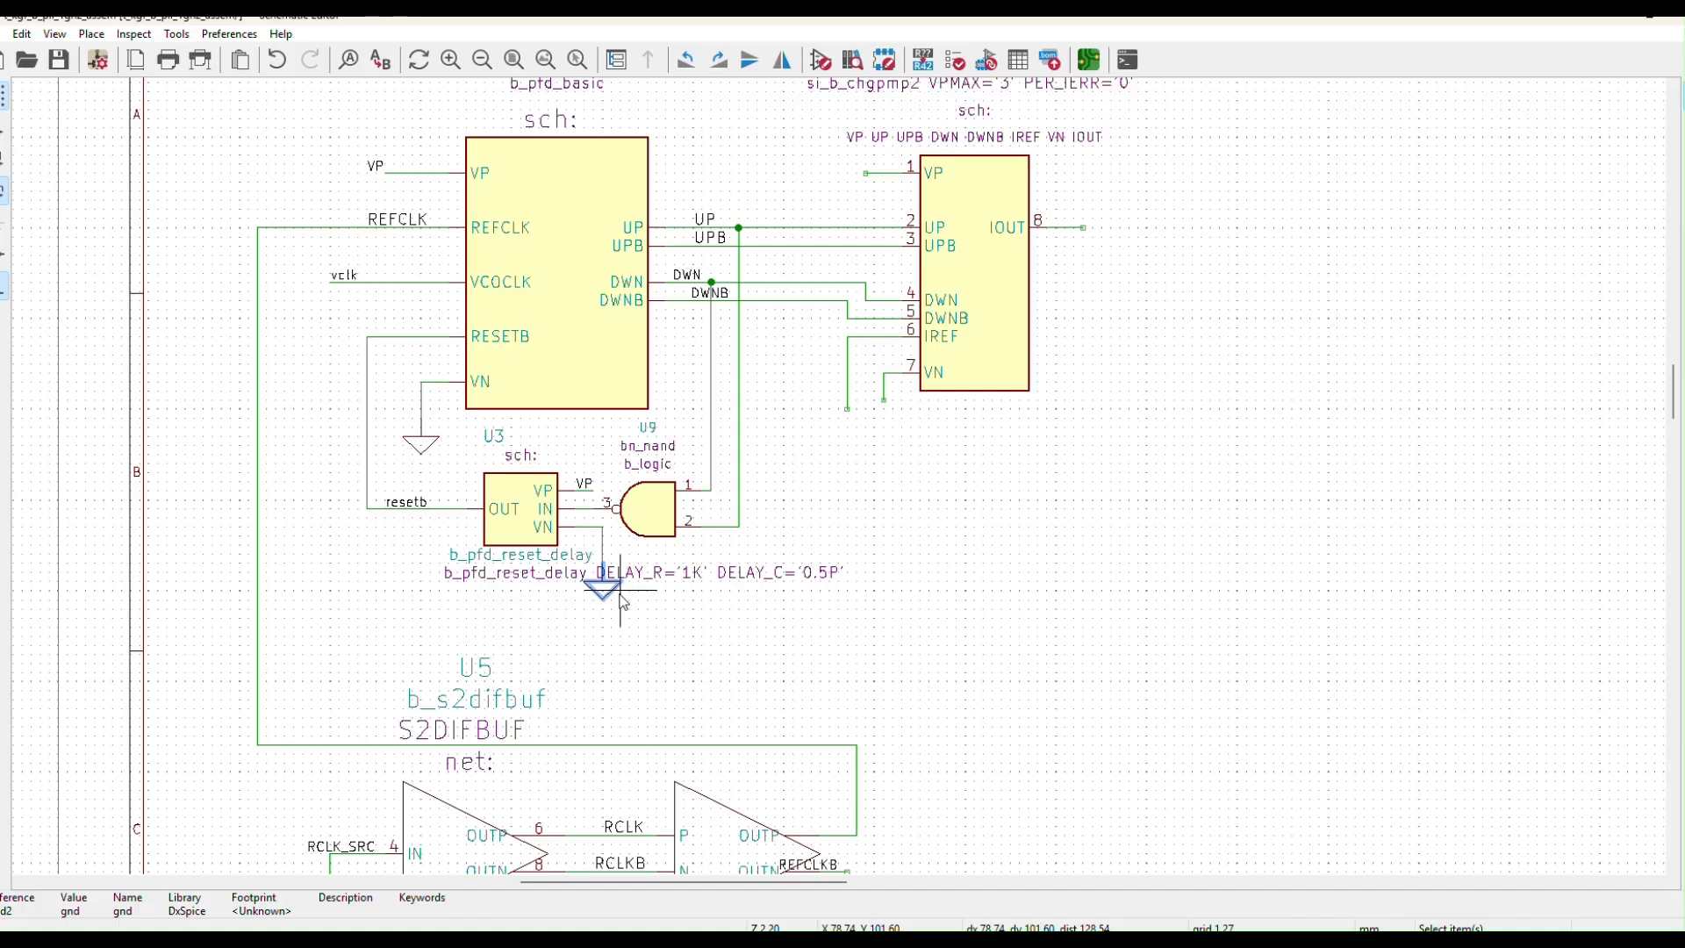
Duplicate the ground below the charge pump and wire its VN line to it
key("ctrl+d")
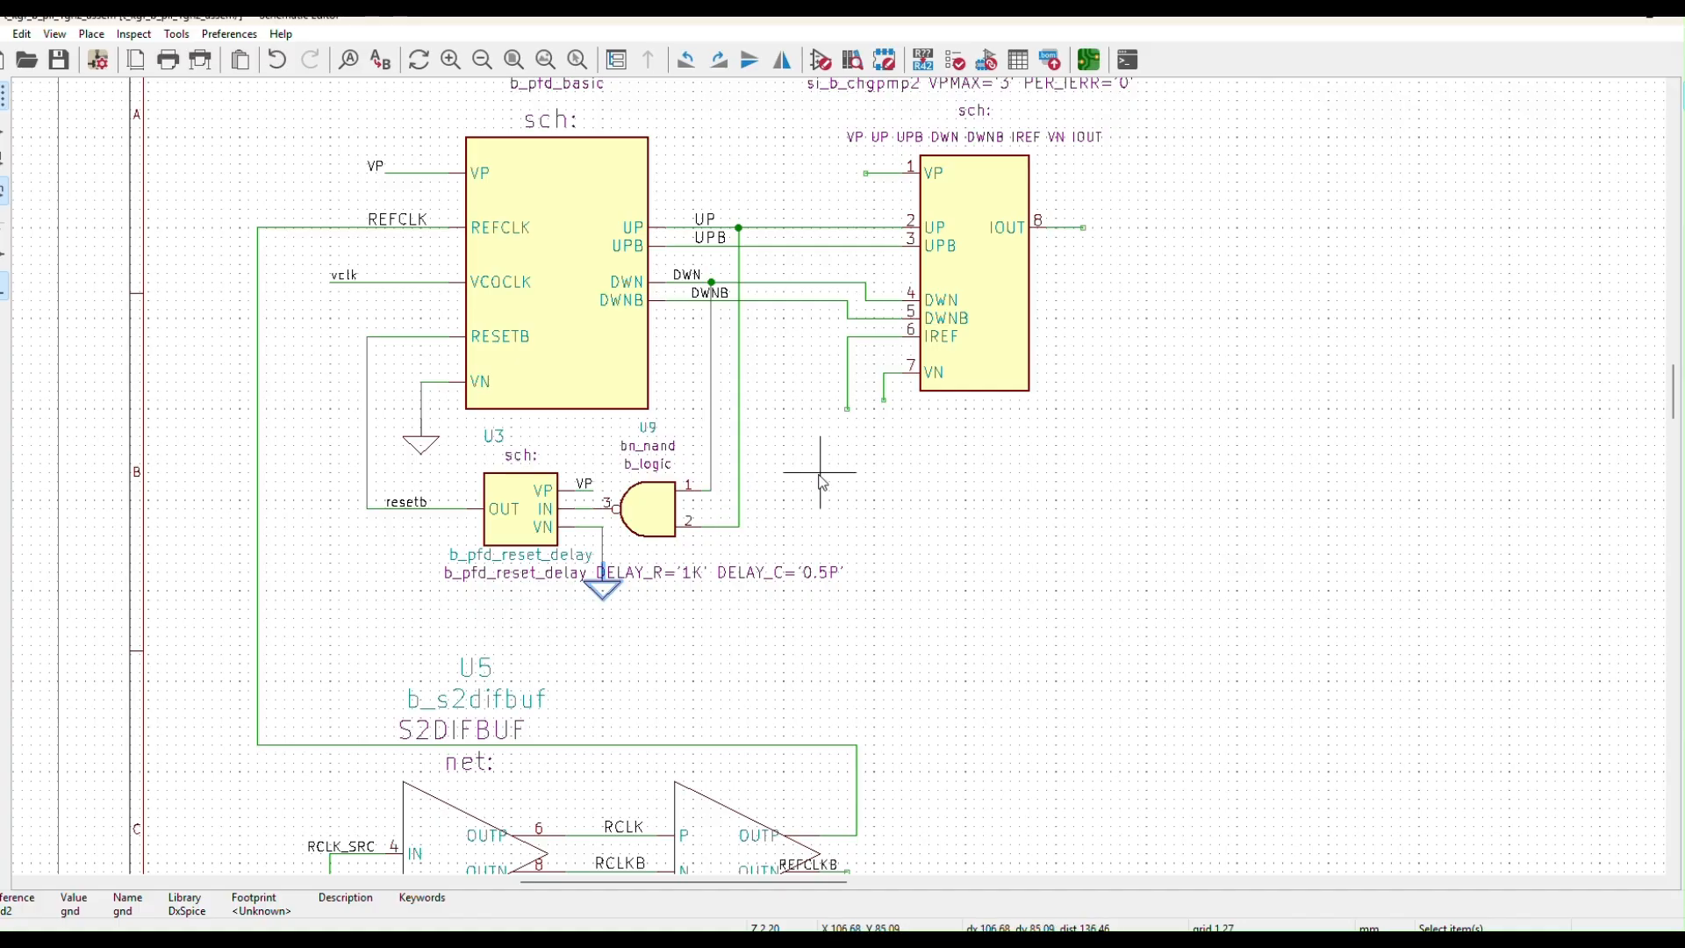
left_click(868, 474)
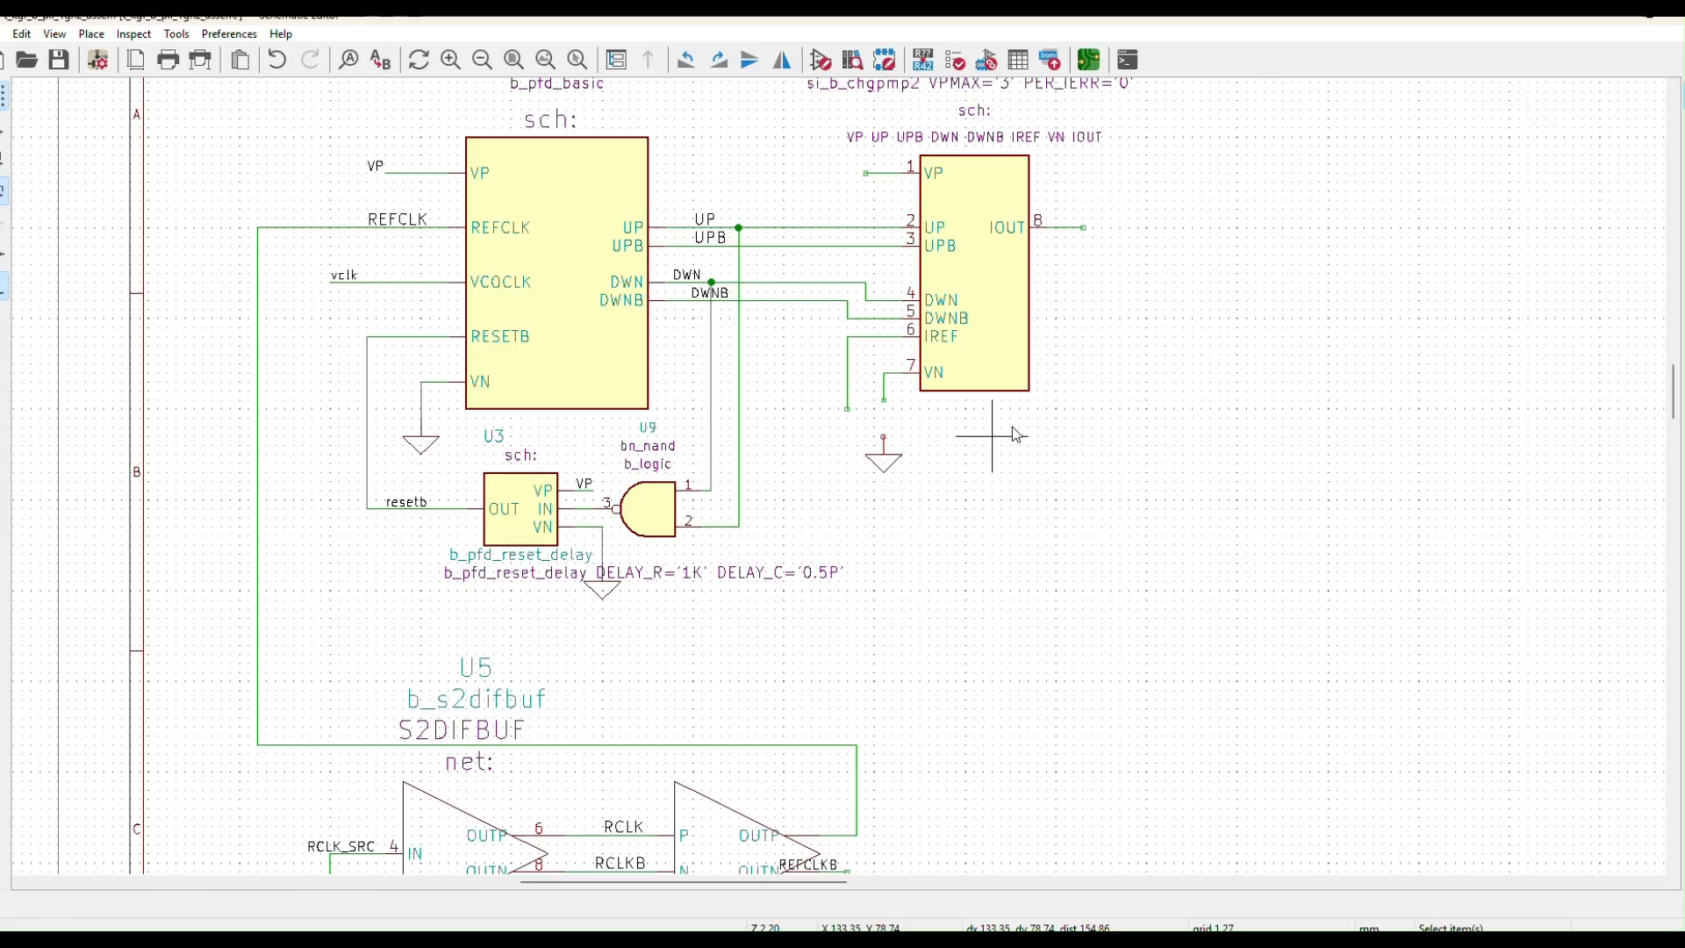
left_click(1680, 254)
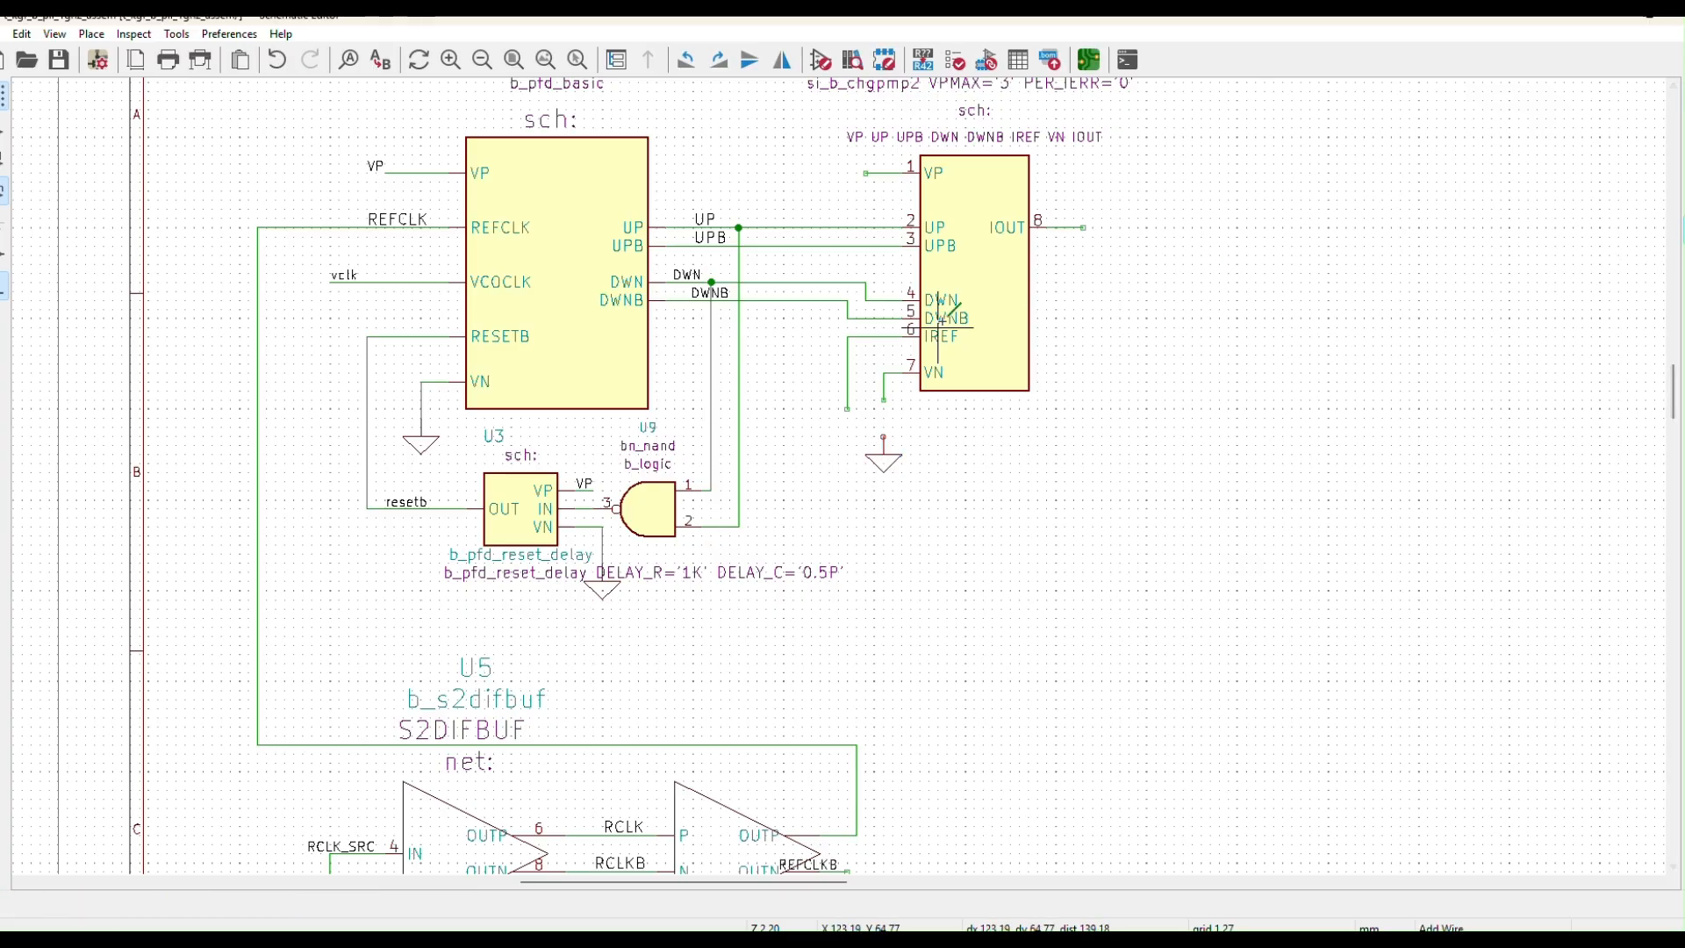
left_click(884, 436)
left_click(884, 400)
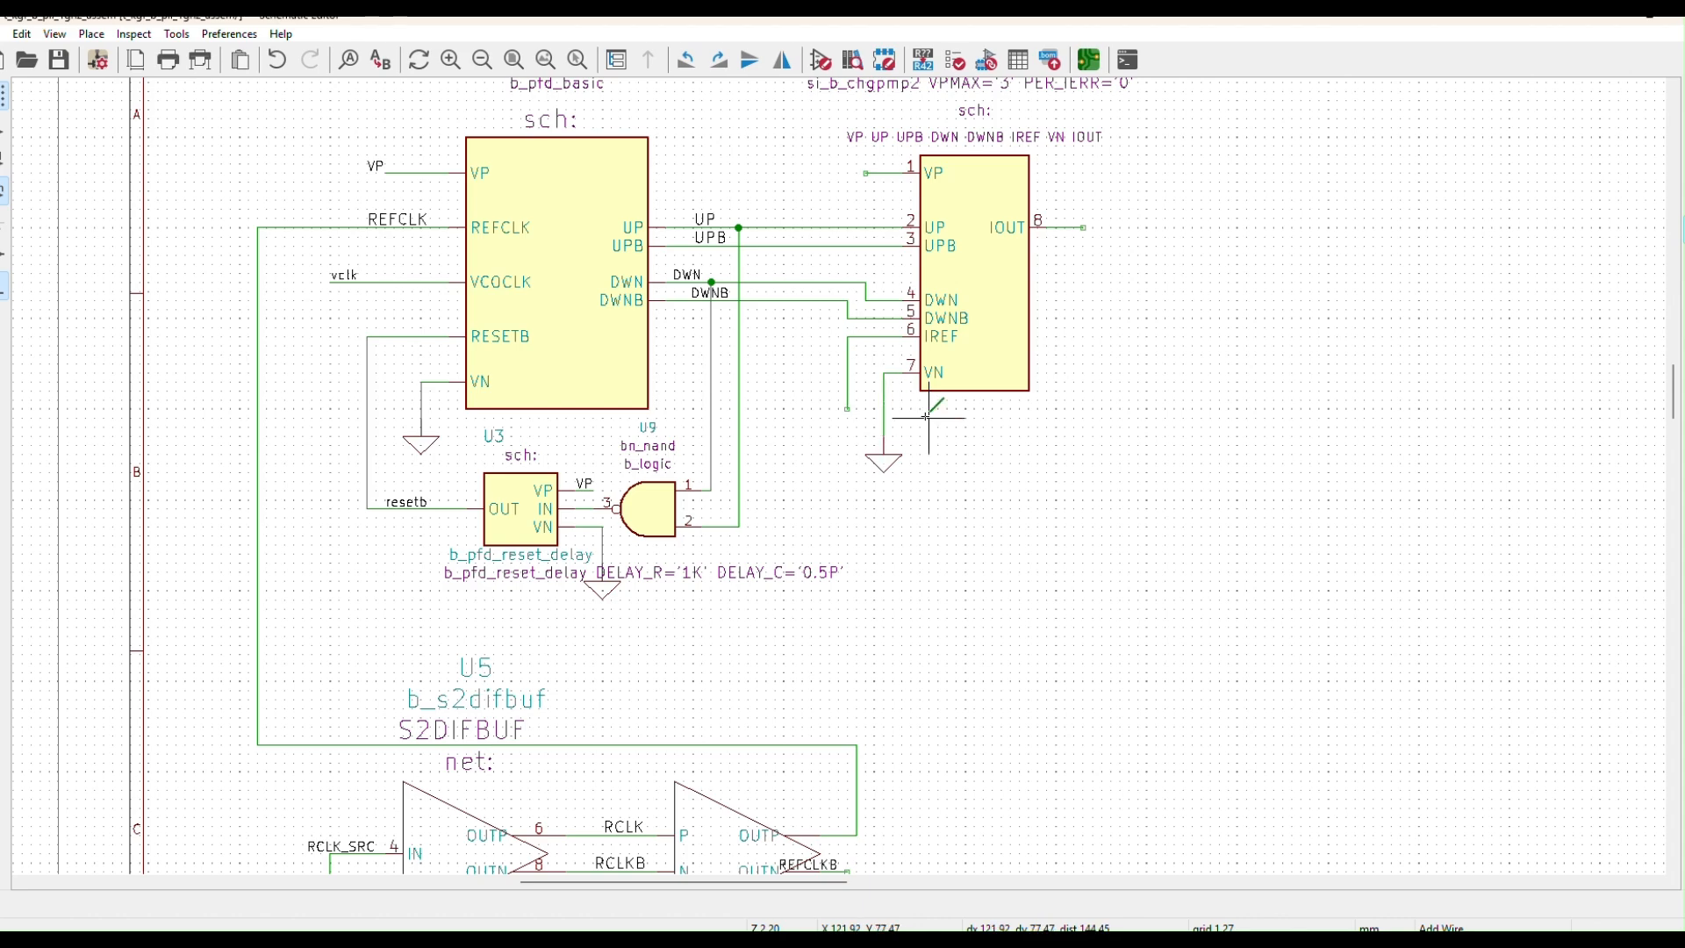
key("Escape")
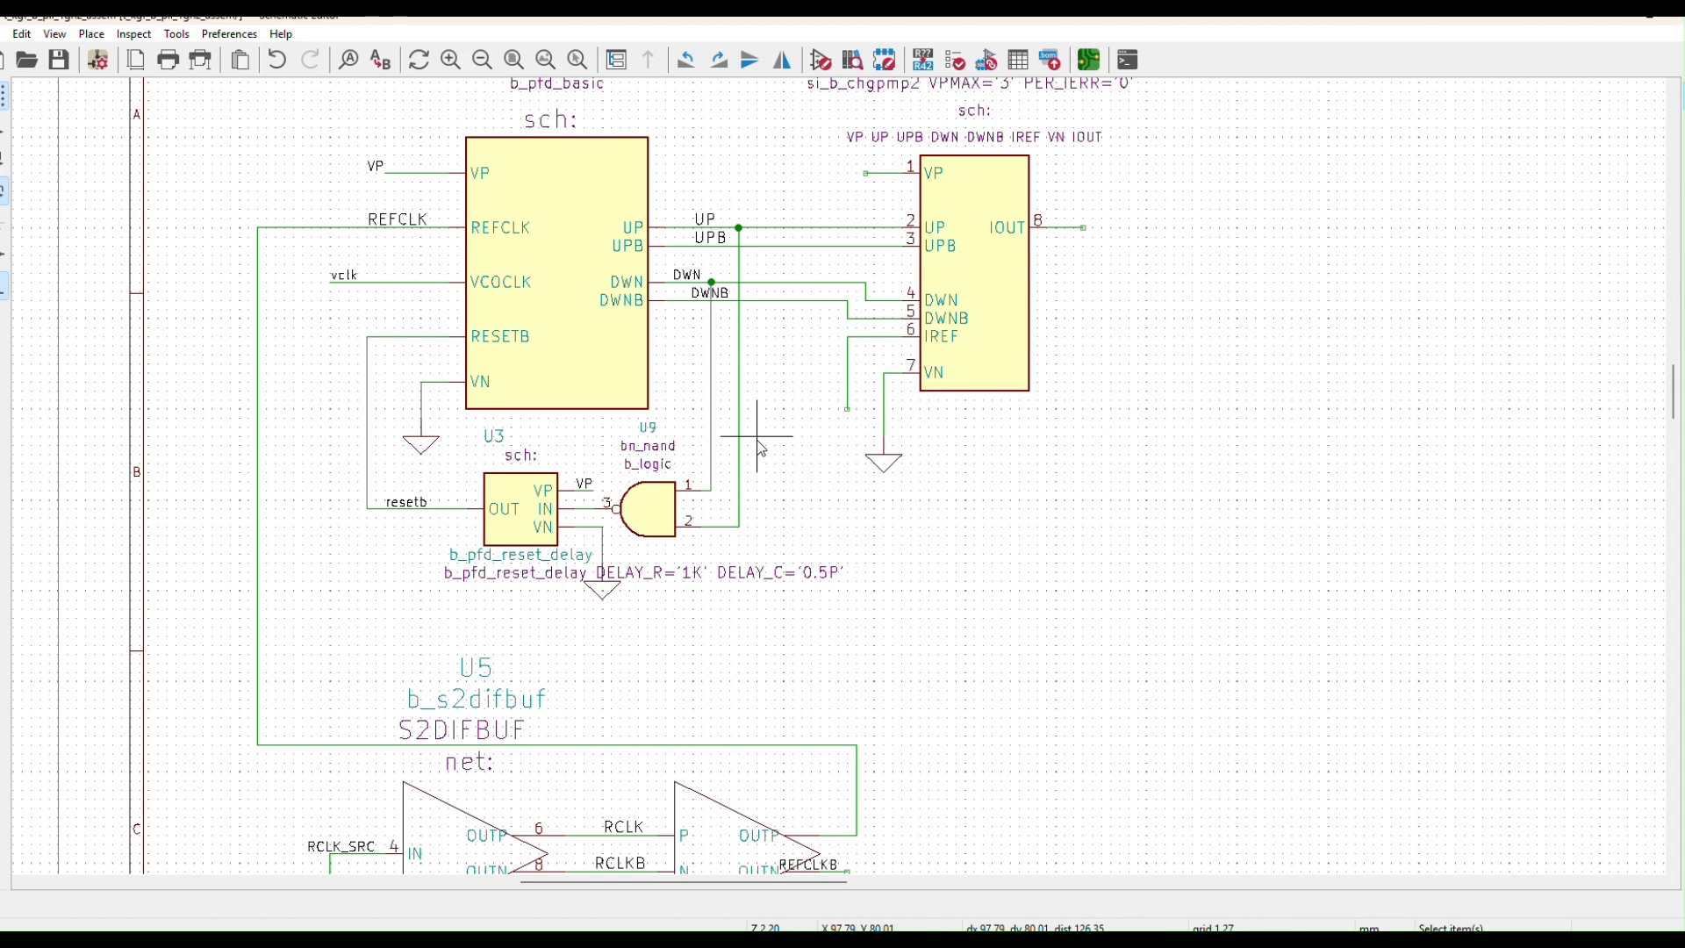
Place the DxSpice isrc current source on the end of the IREF wire
left_click(1677, 162)
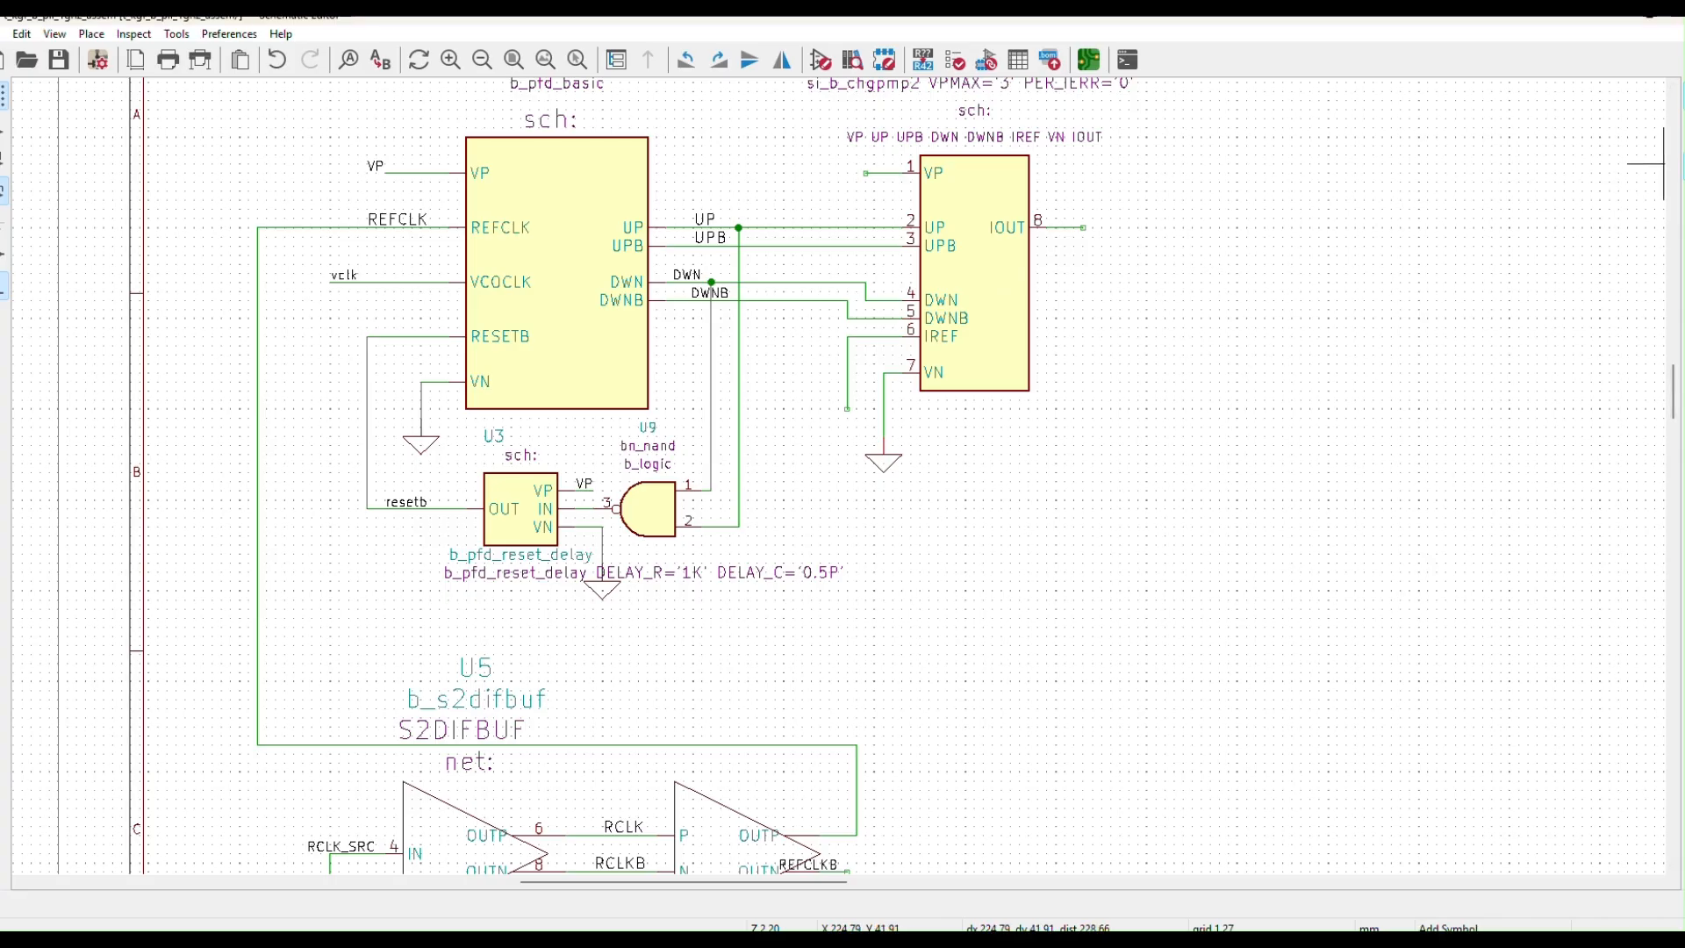
left_click(1665, 163)
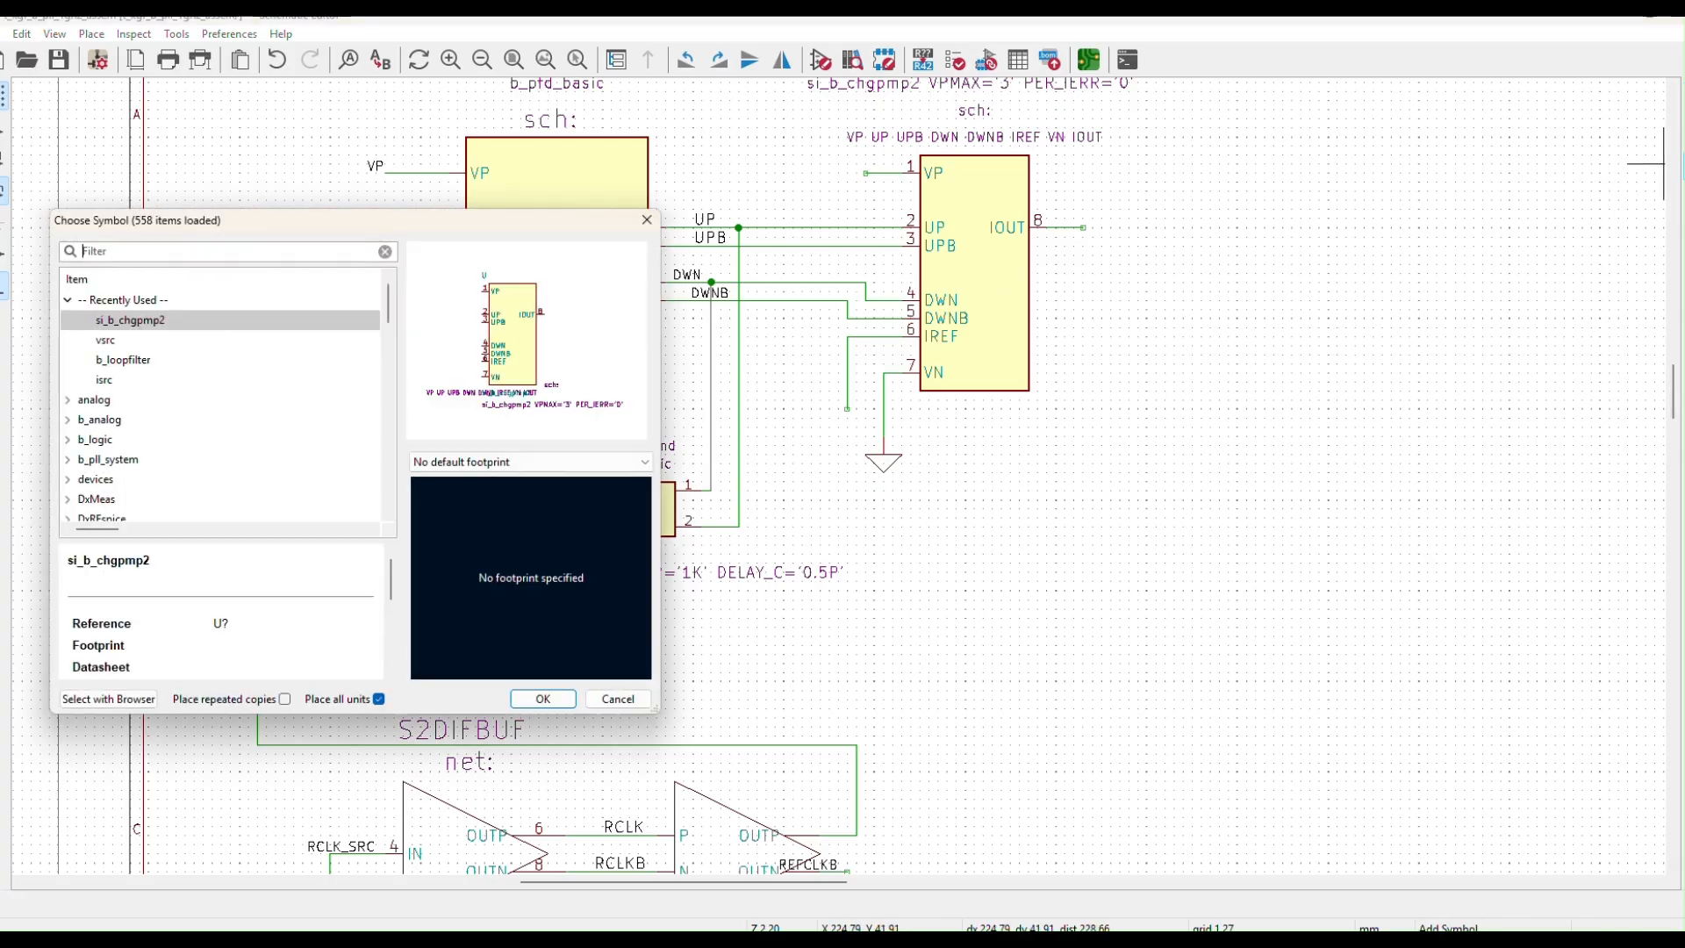
left_click(142, 481)
scroll(140, 489, "down", 1)
scroll(210, 459, "down", 2)
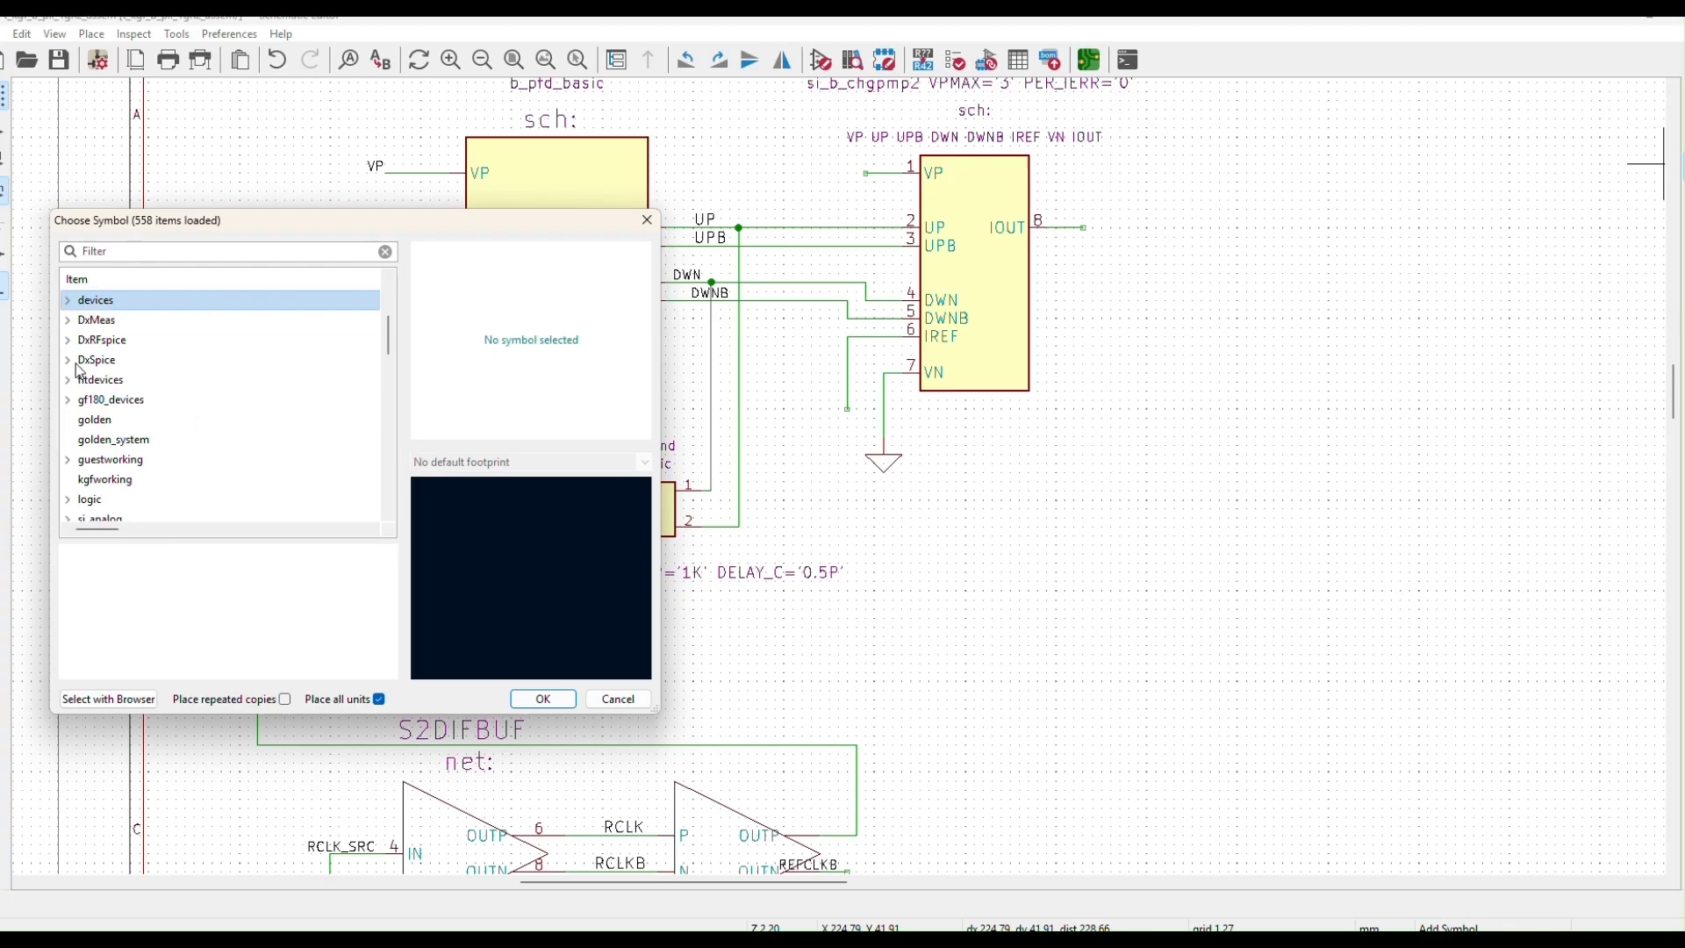
double_click(98, 360)
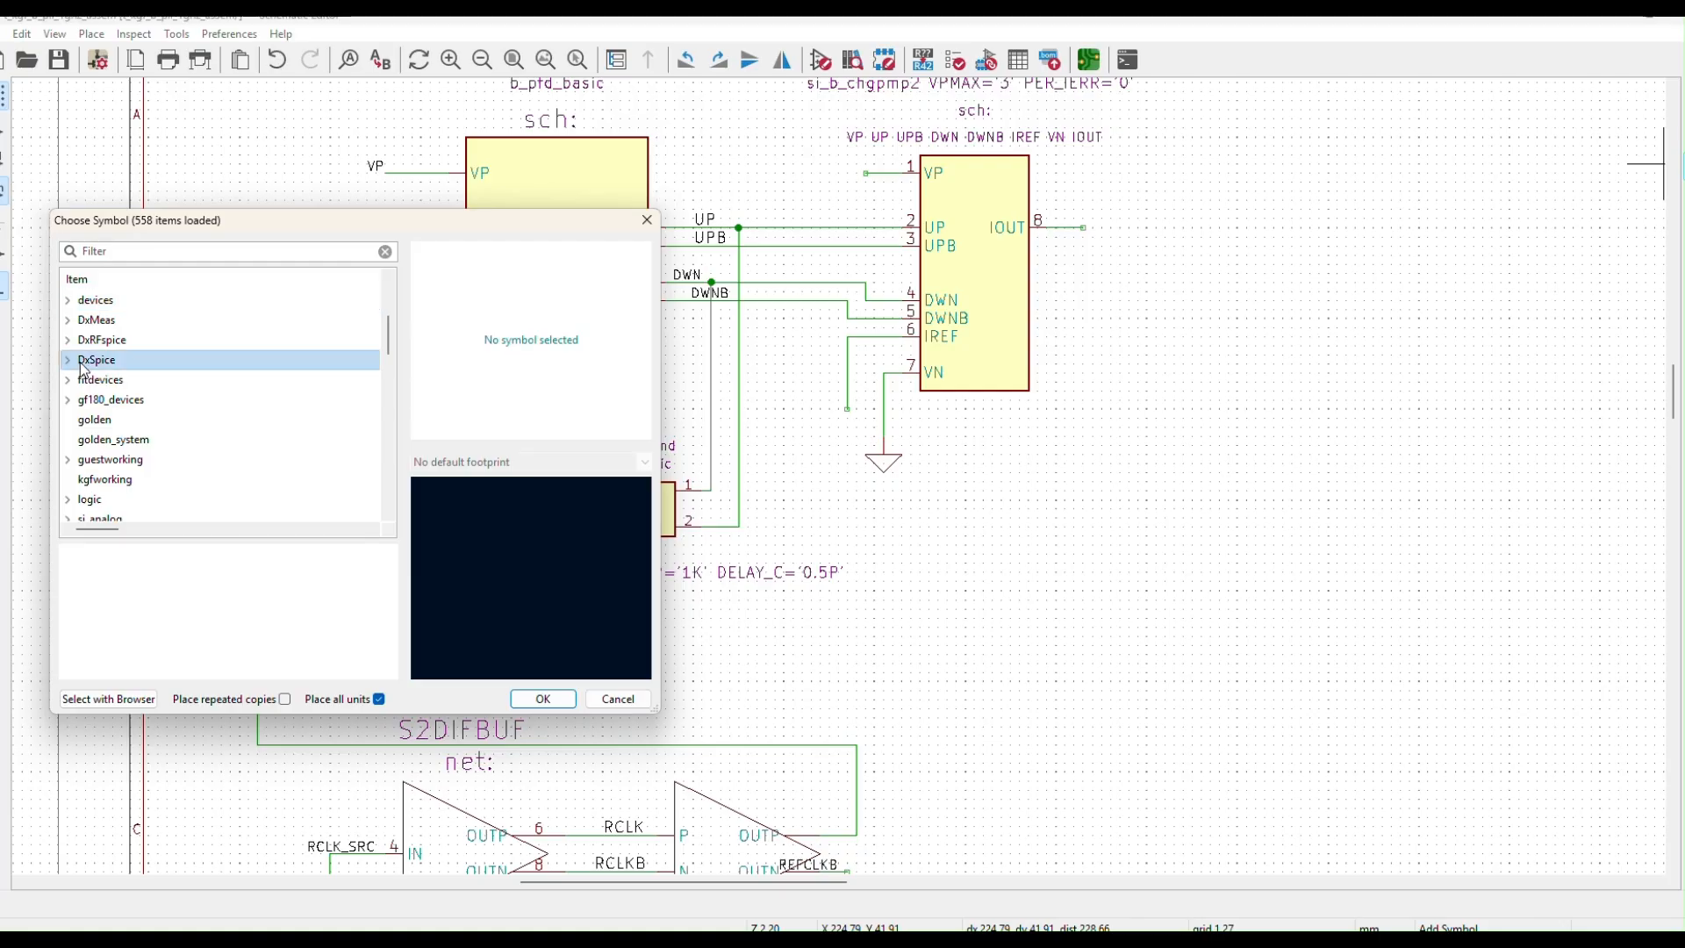
scroll(224, 445, "down", 1)
scroll(224, 444, "down", 3)
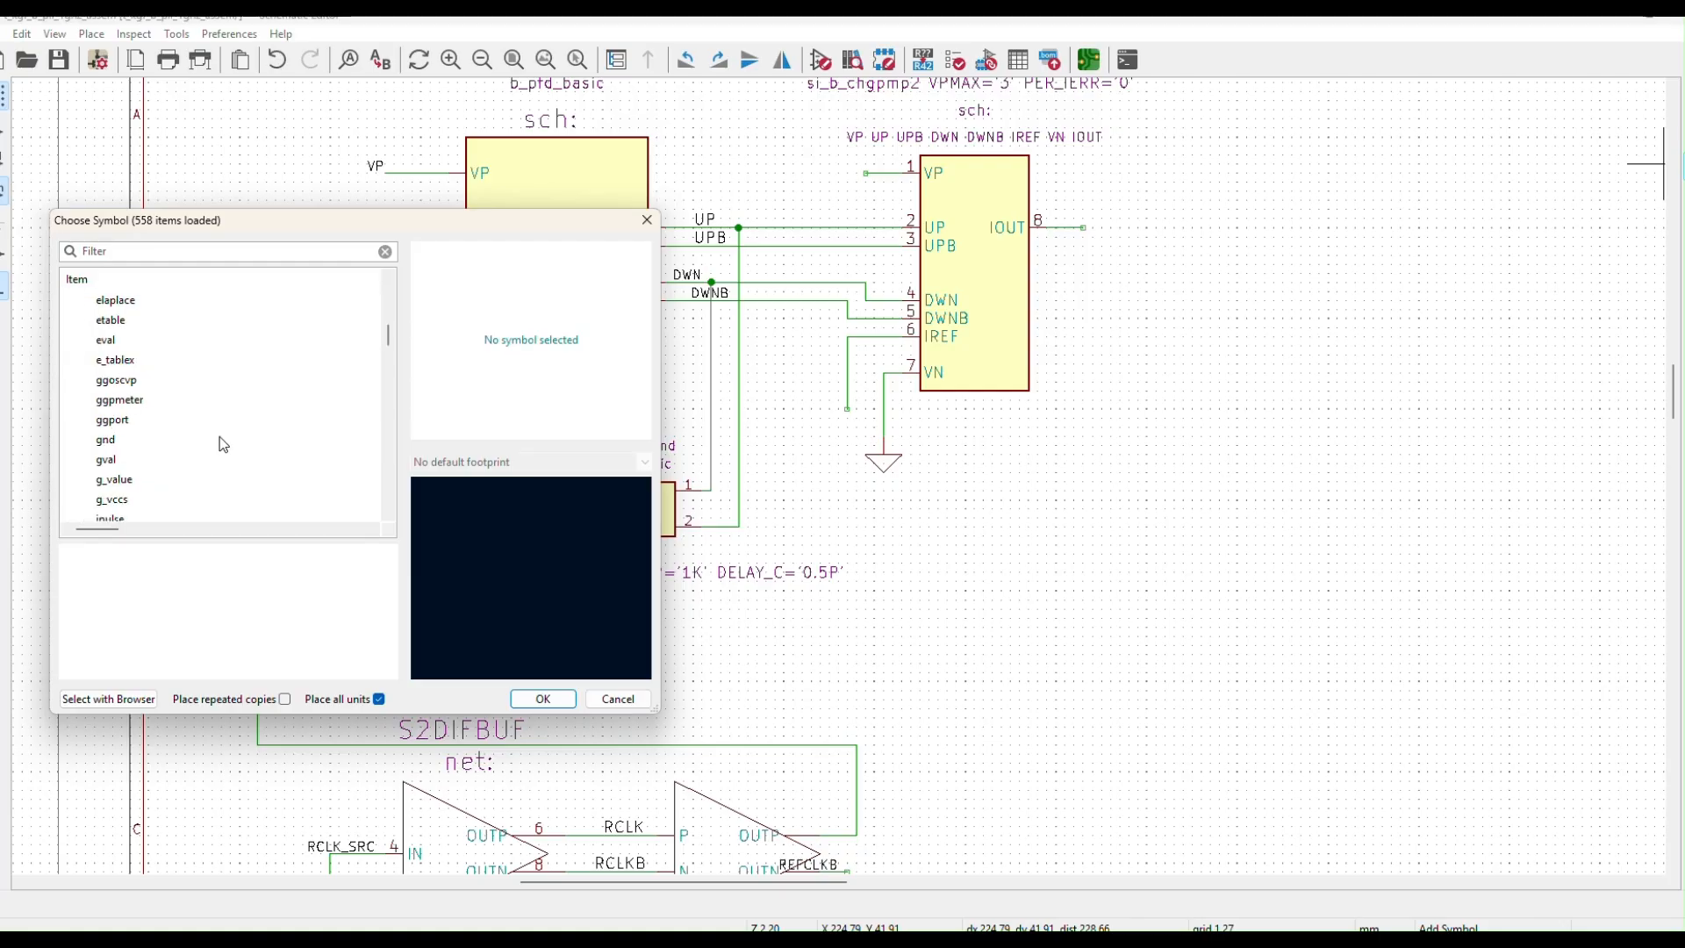
scroll(224, 445, "down", 3)
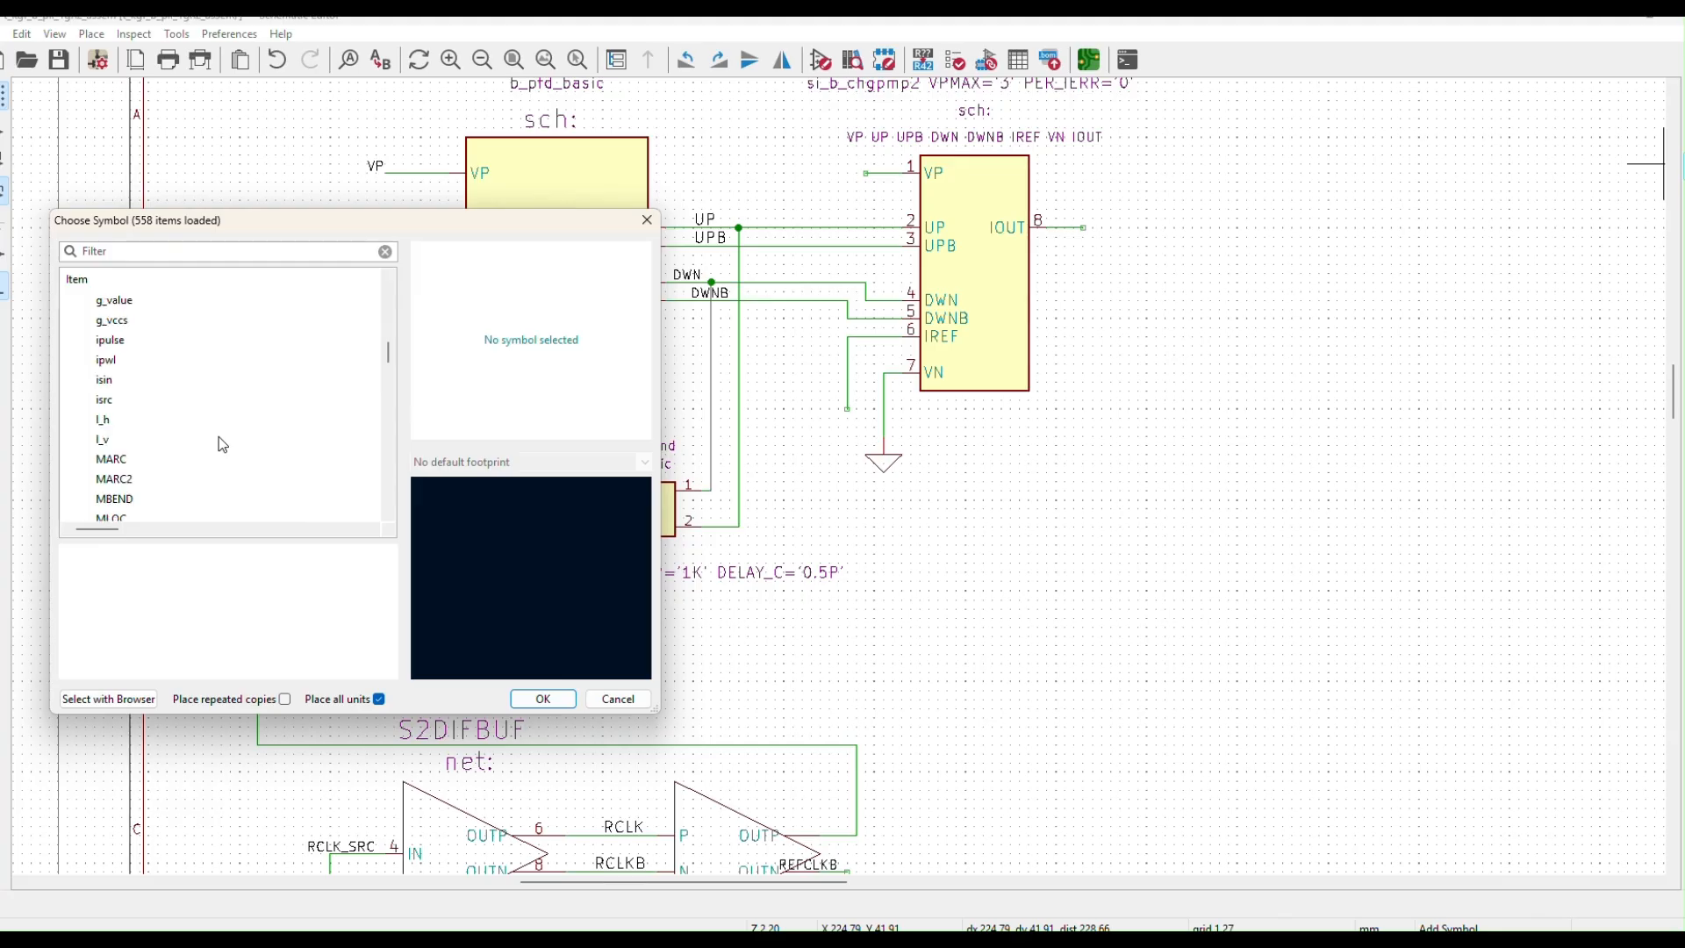
left_click(104, 402)
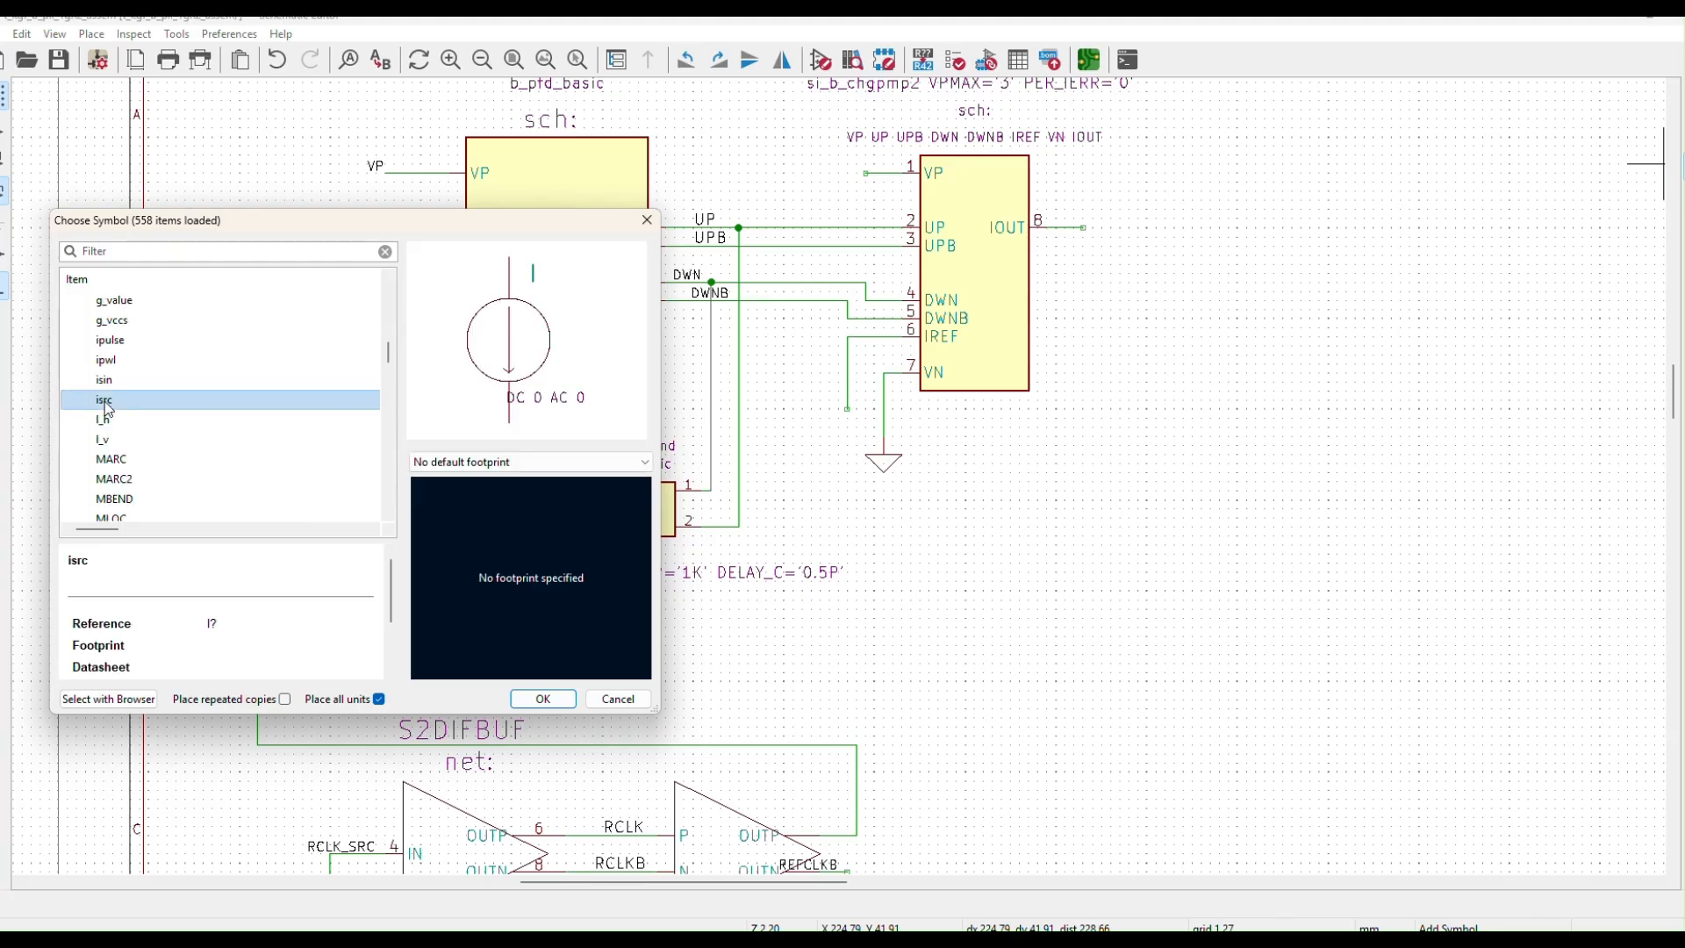
left_click(517, 699)
left_click(848, 500)
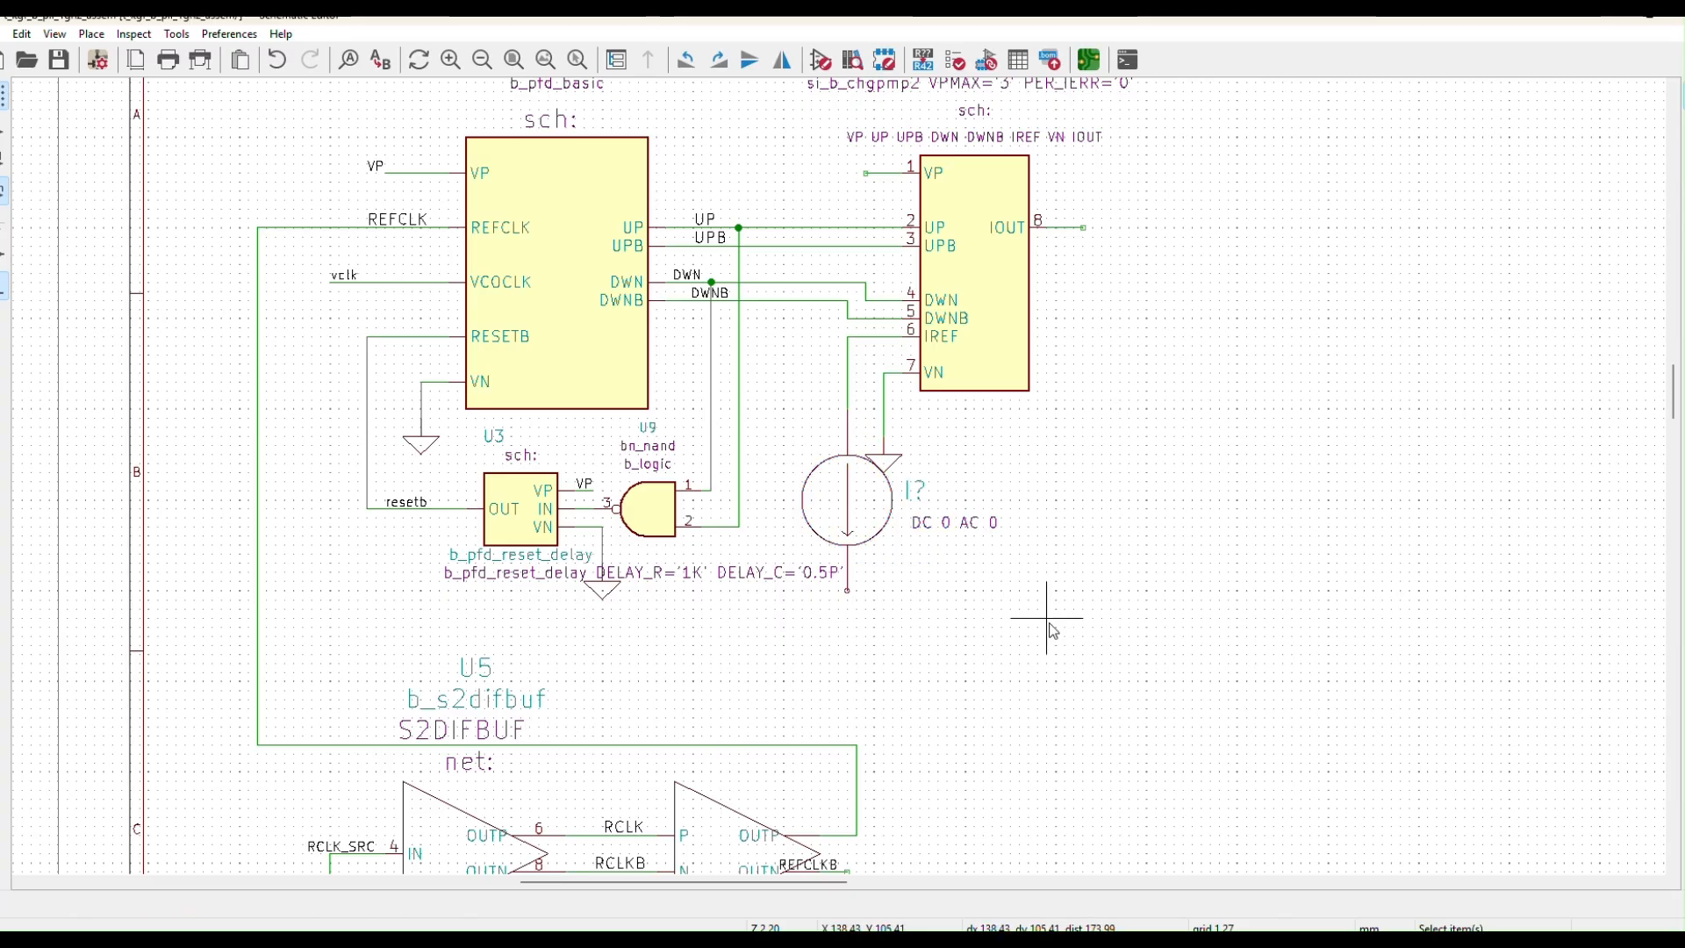
Set the current source's Spice model to DC 50u AC 0
double_click(953, 525)
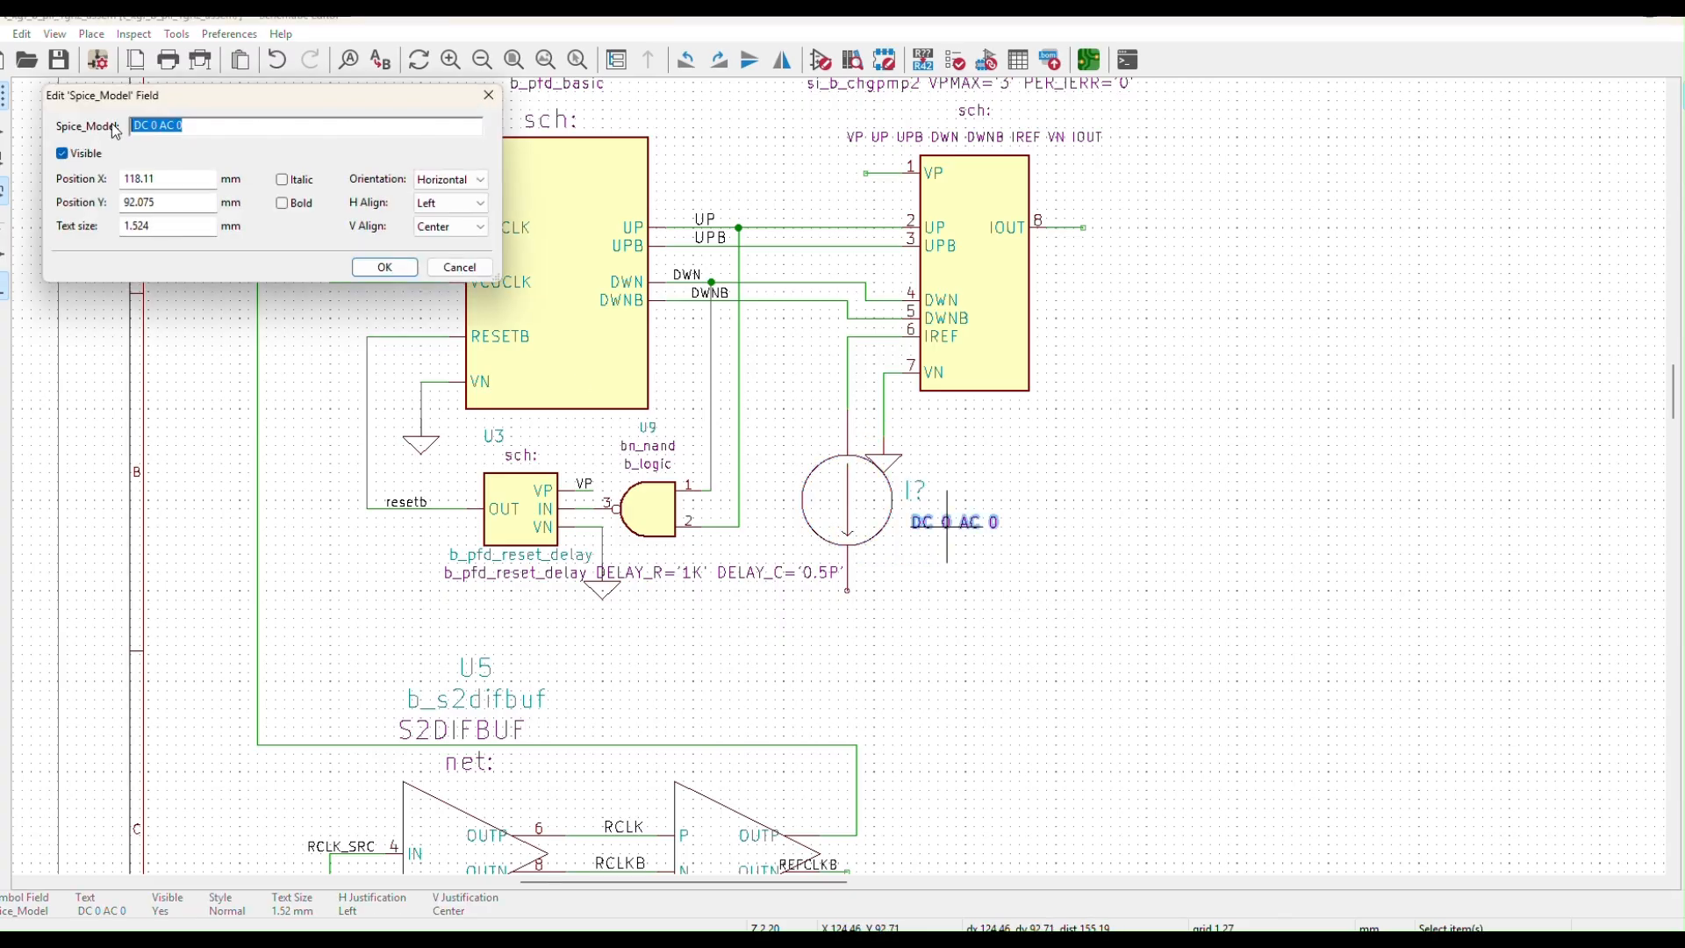
left_click(158, 127)
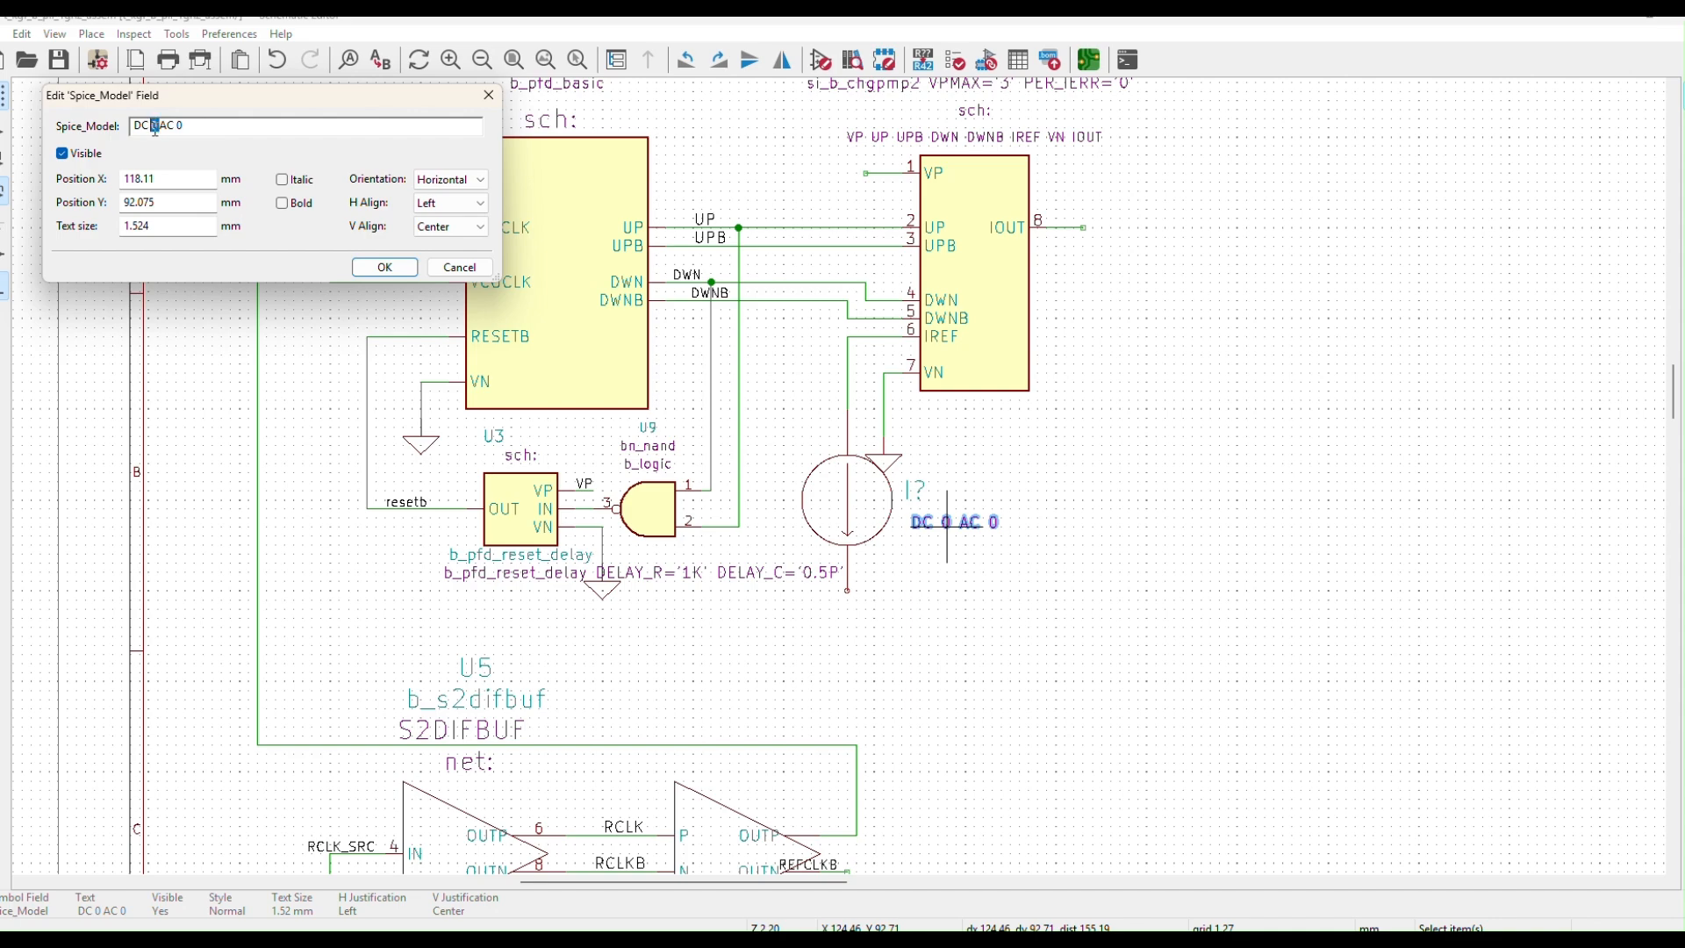
type("50u")
left_click(365, 267)
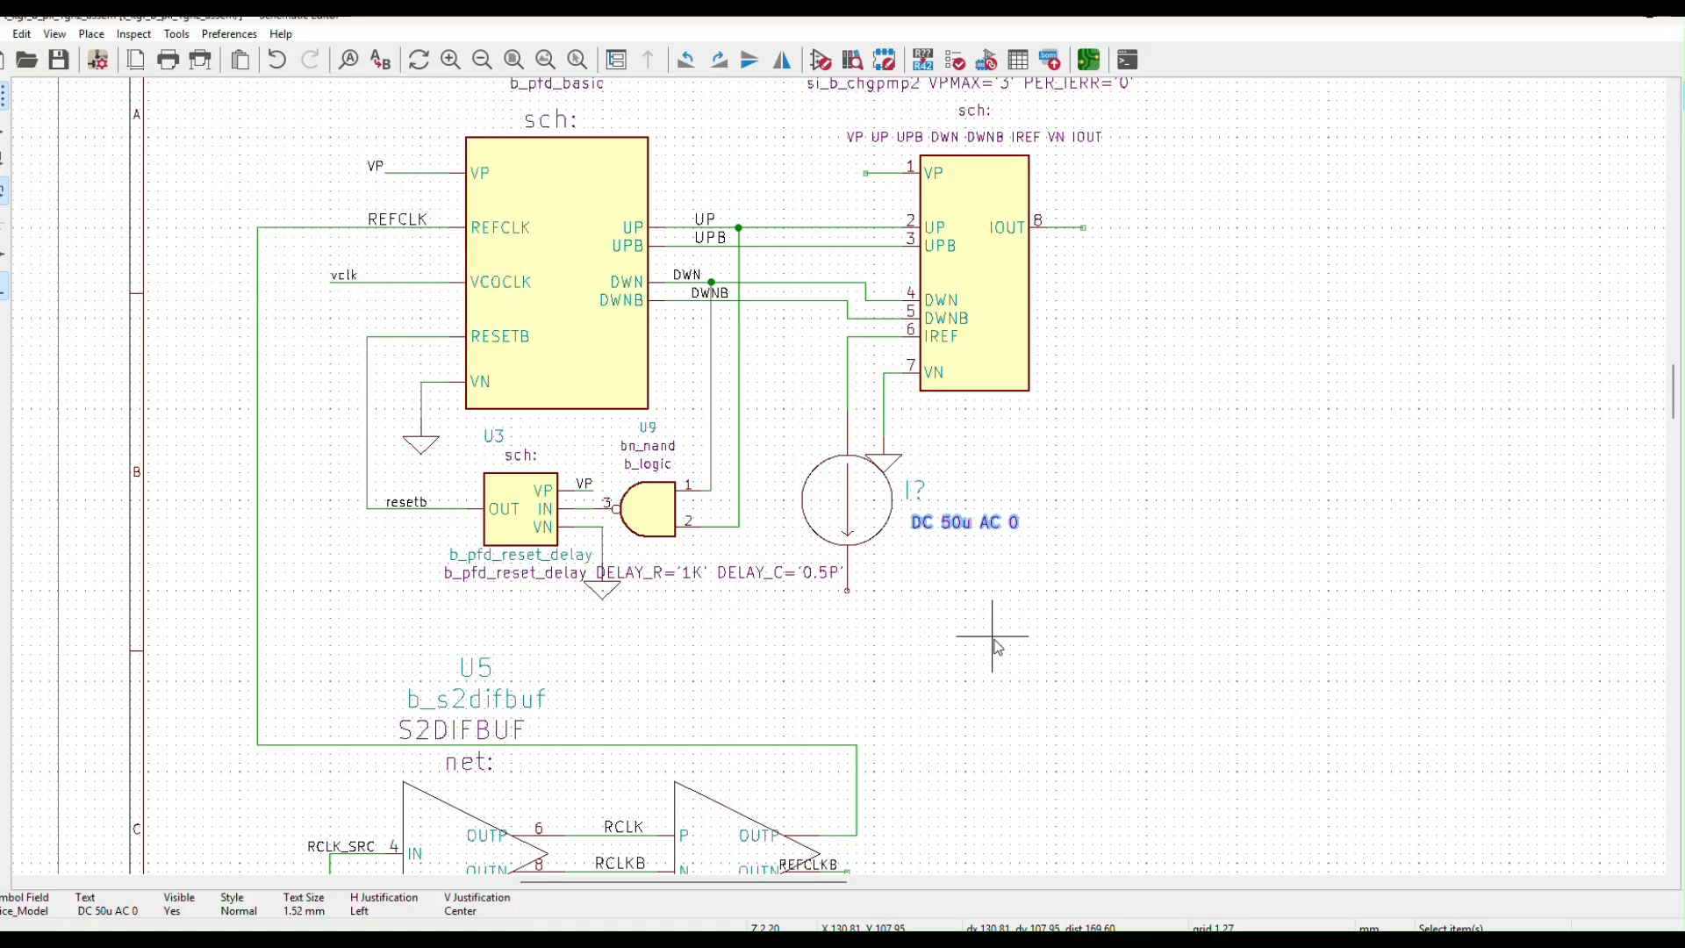
Duplicate a ground beneath the current source and wire it to the source's bottom pin
left_click(900, 472)
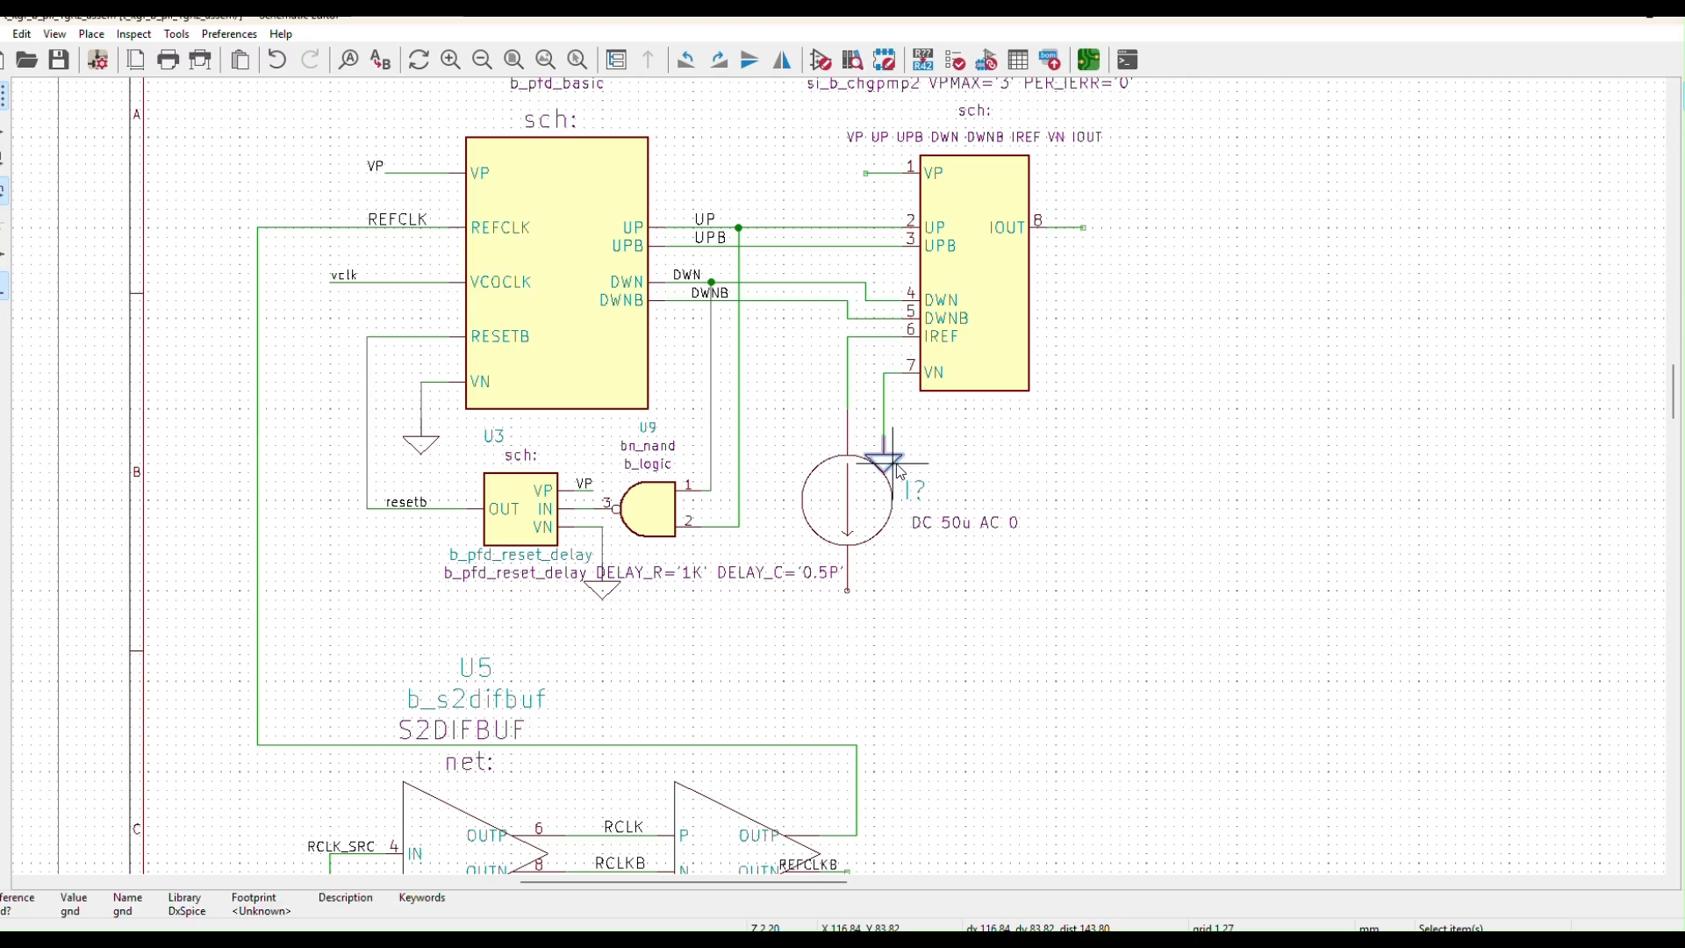
key("ctrl+d")
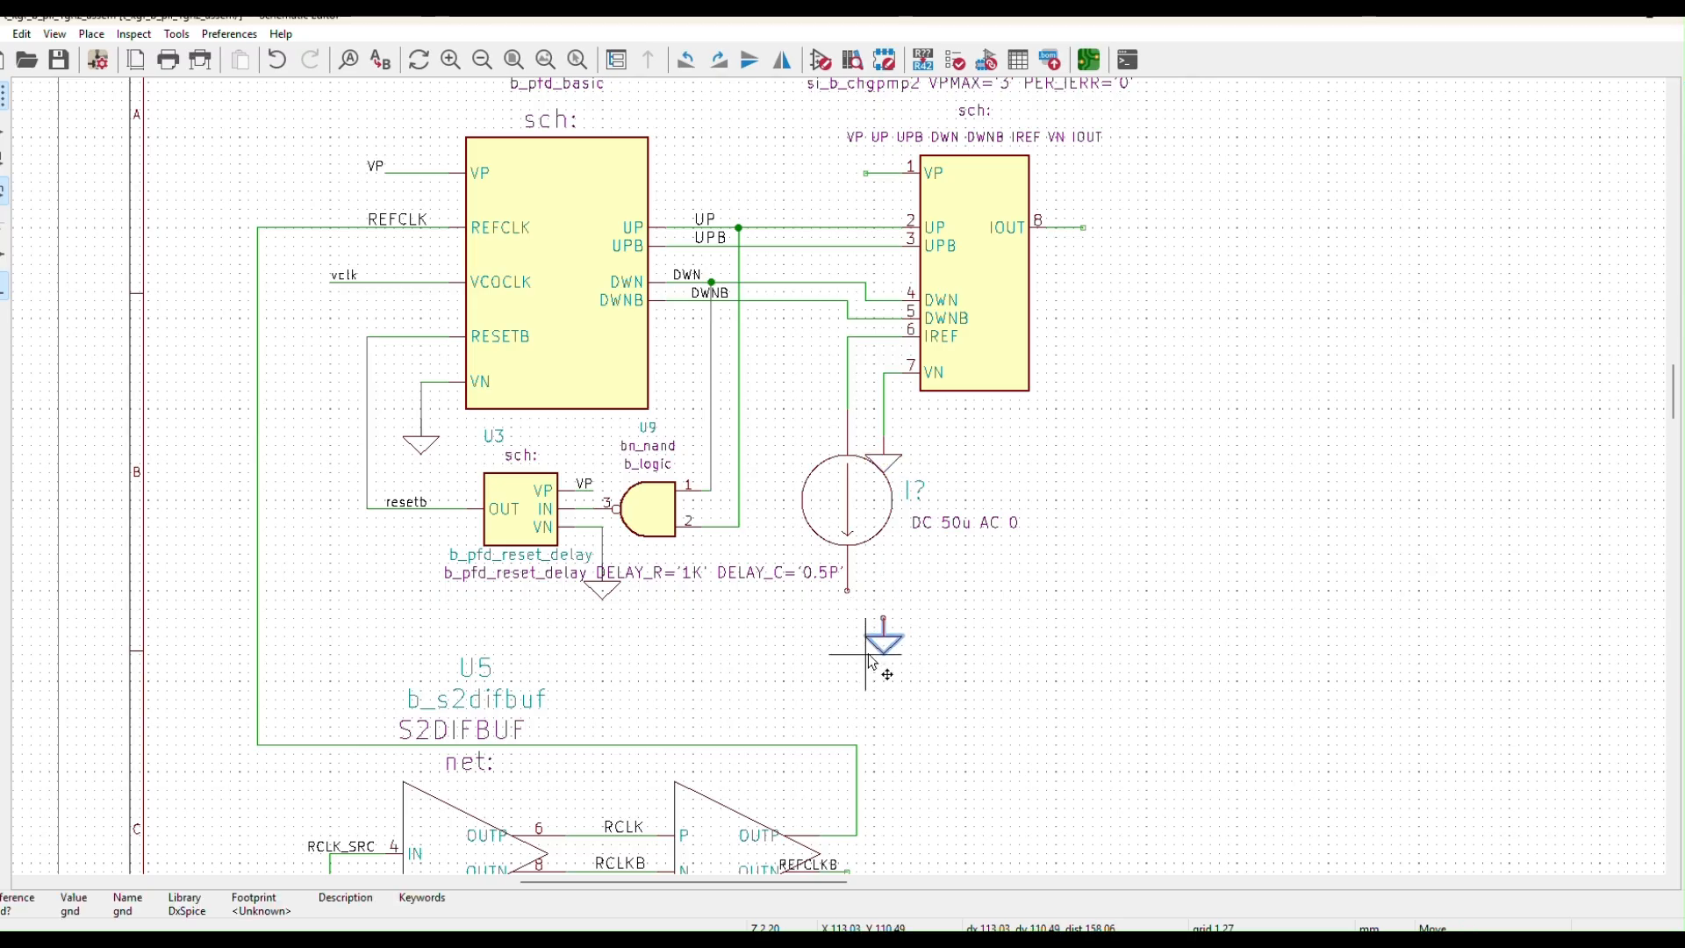
left_click(830, 658)
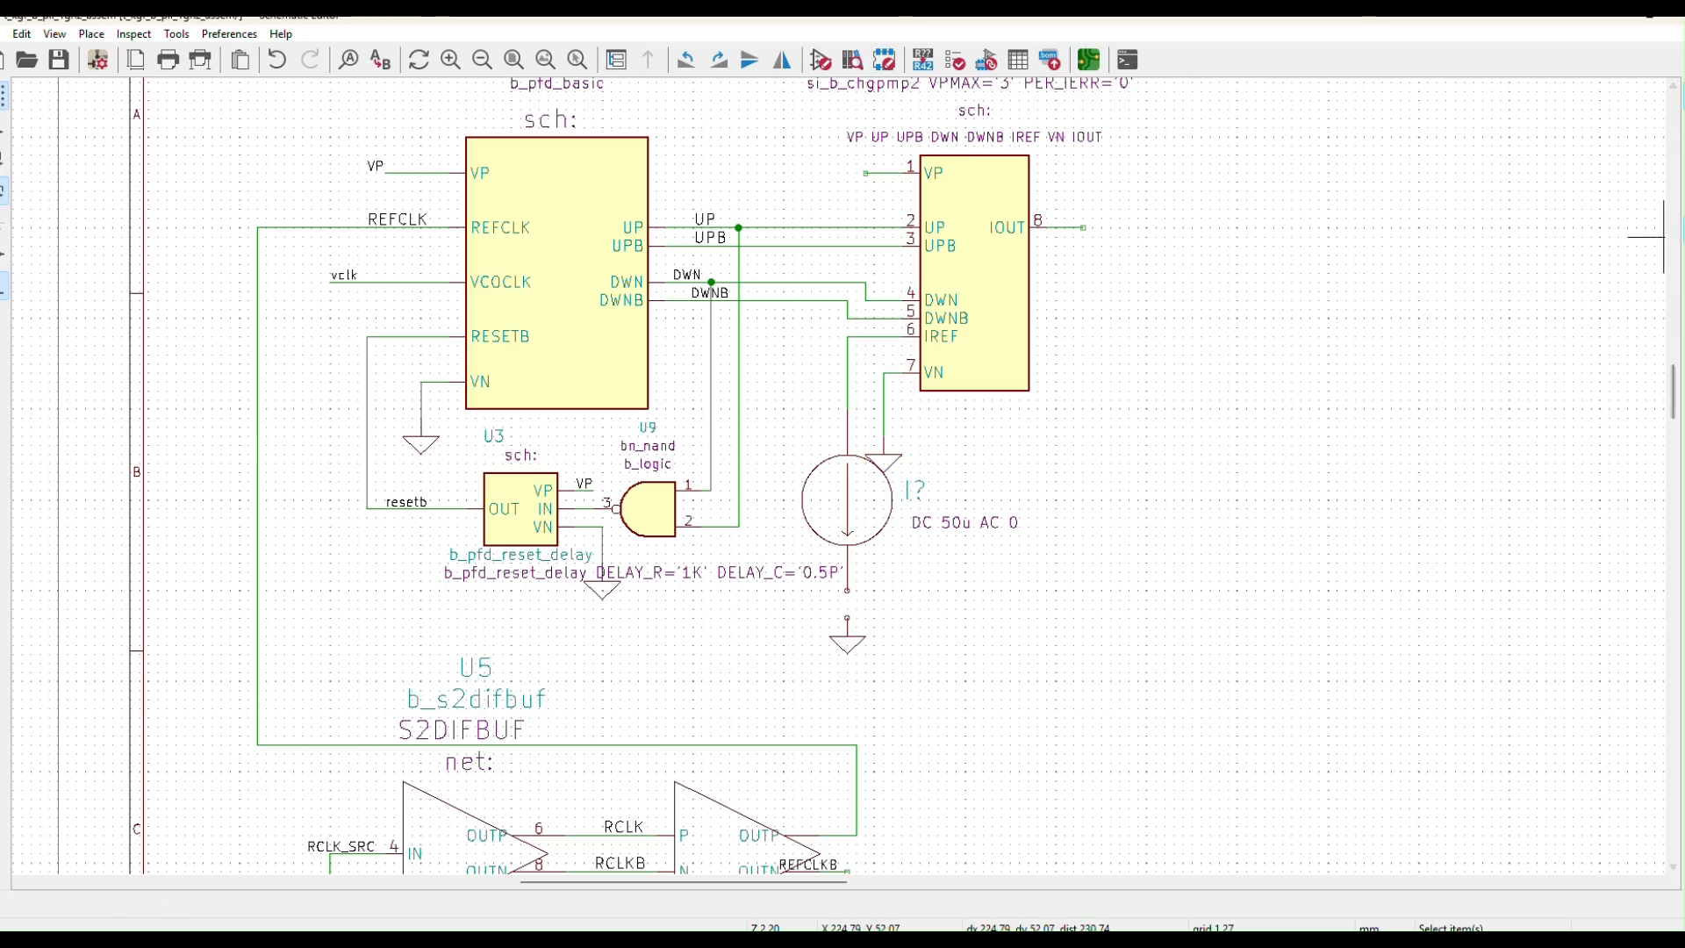
key("w")
left_click(847, 617)
left_click(847, 593)
key("Escape")
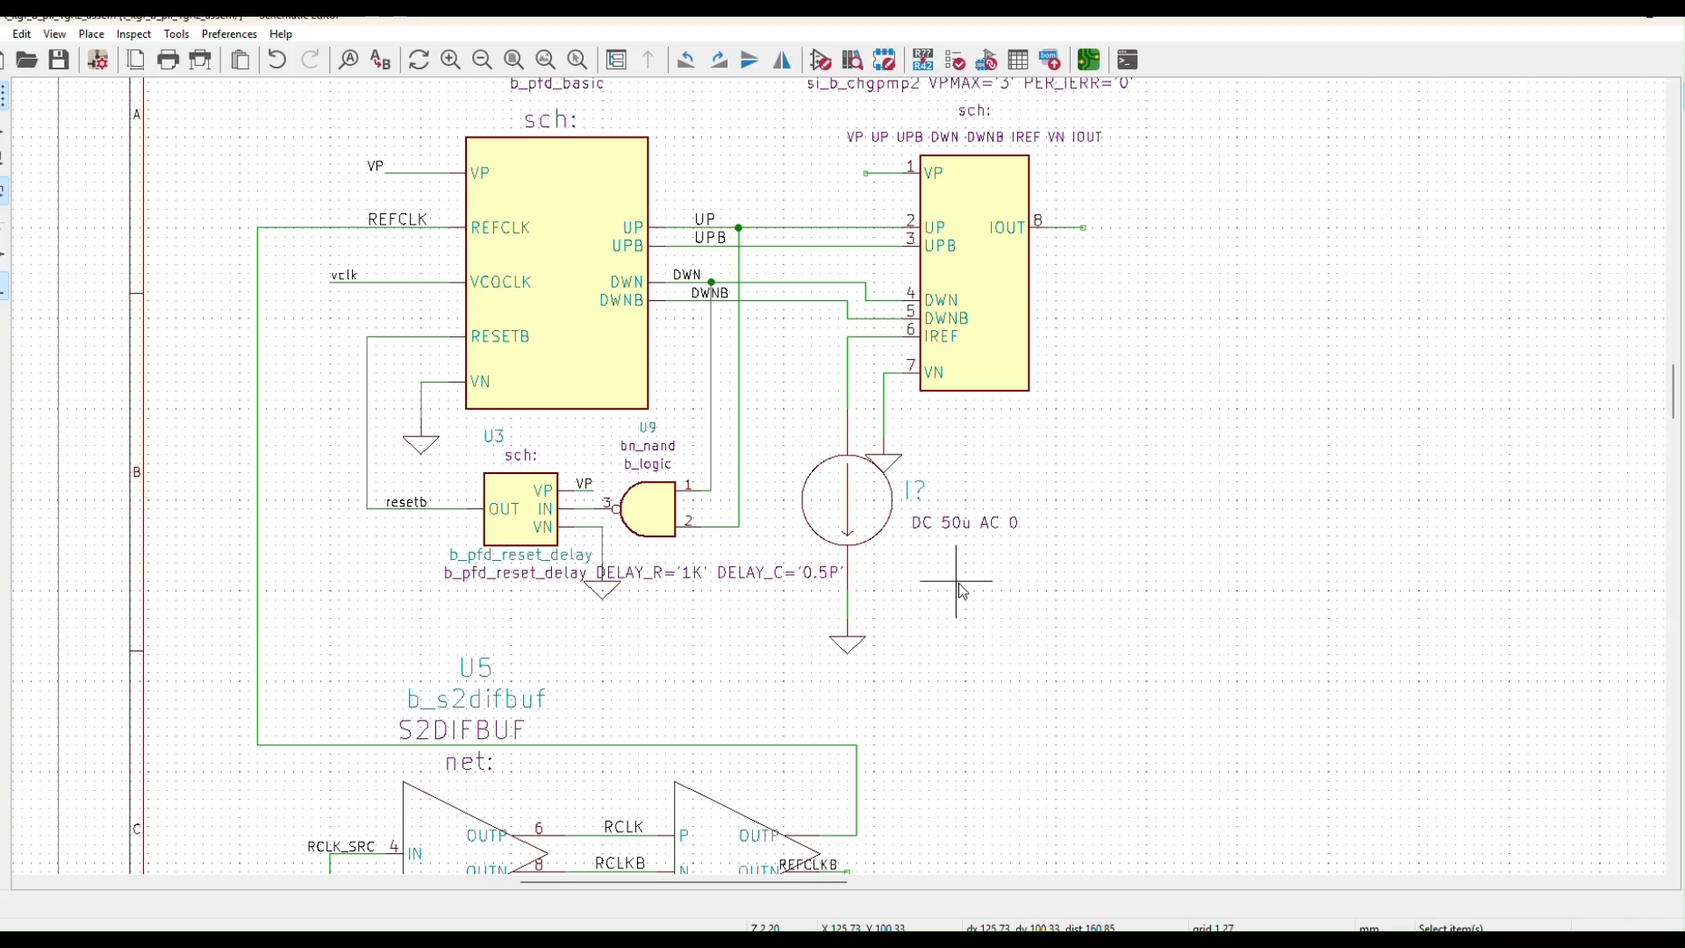
scroll(976, 651, "down", 3)
scroll(1015, 566, "up", 3)
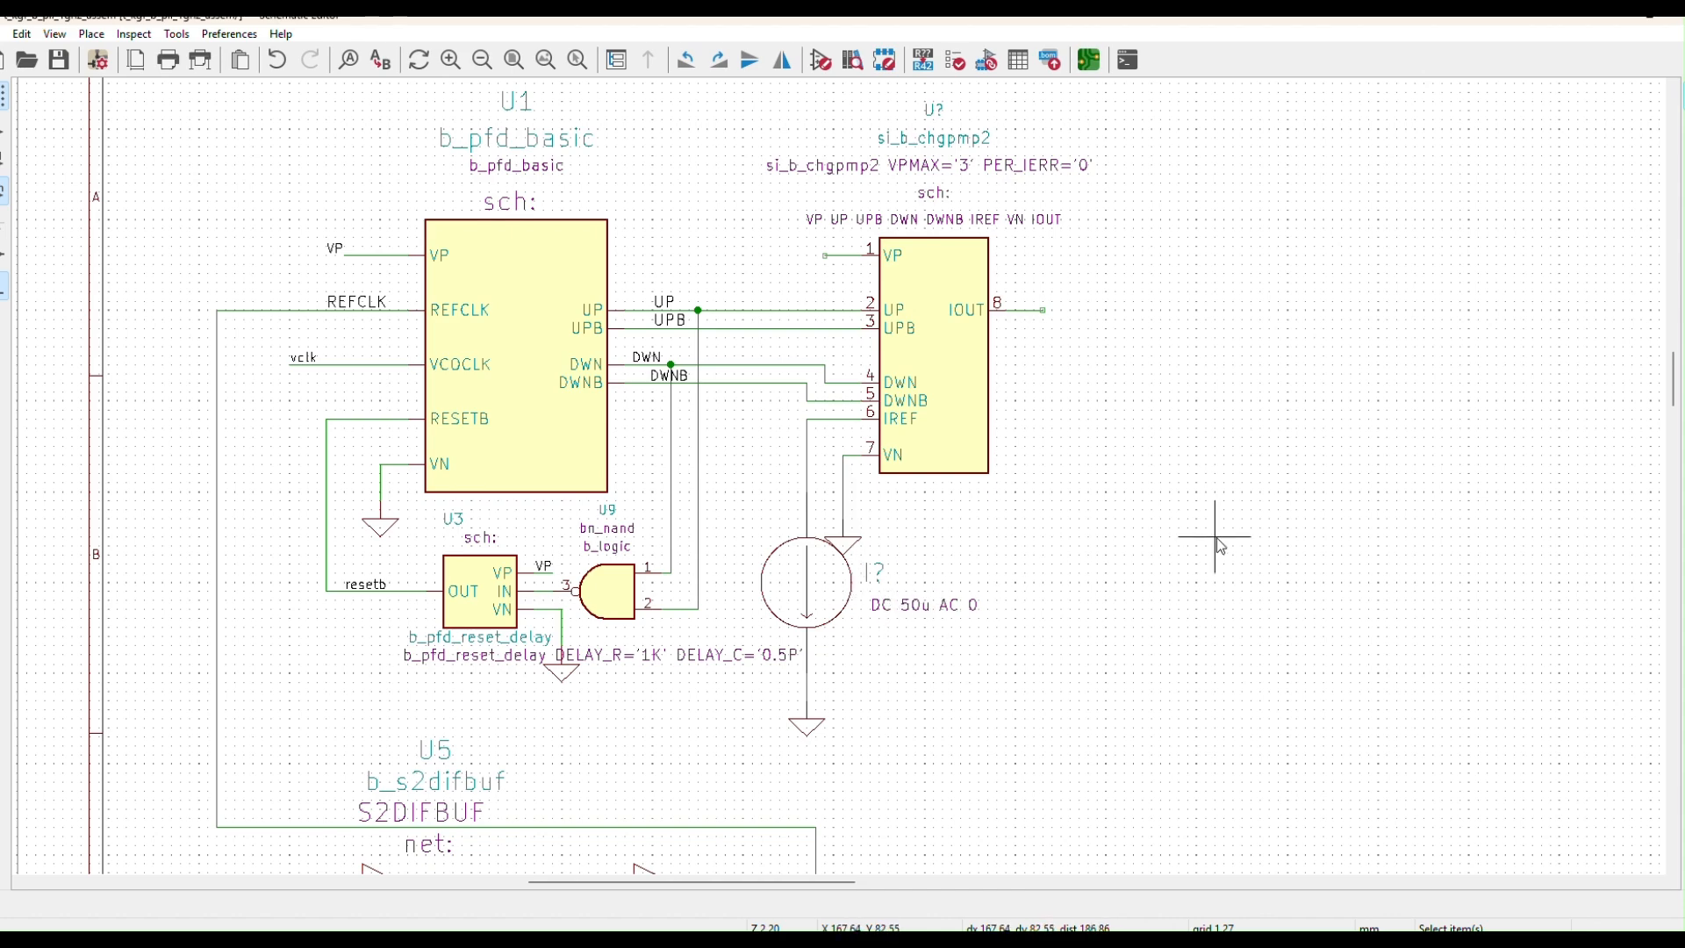
Run Annotate Schematic so the current source becomes I1, the charge pump U2, and the new grounds get numbers
left_click_drag(1457, 26, 1428, 104)
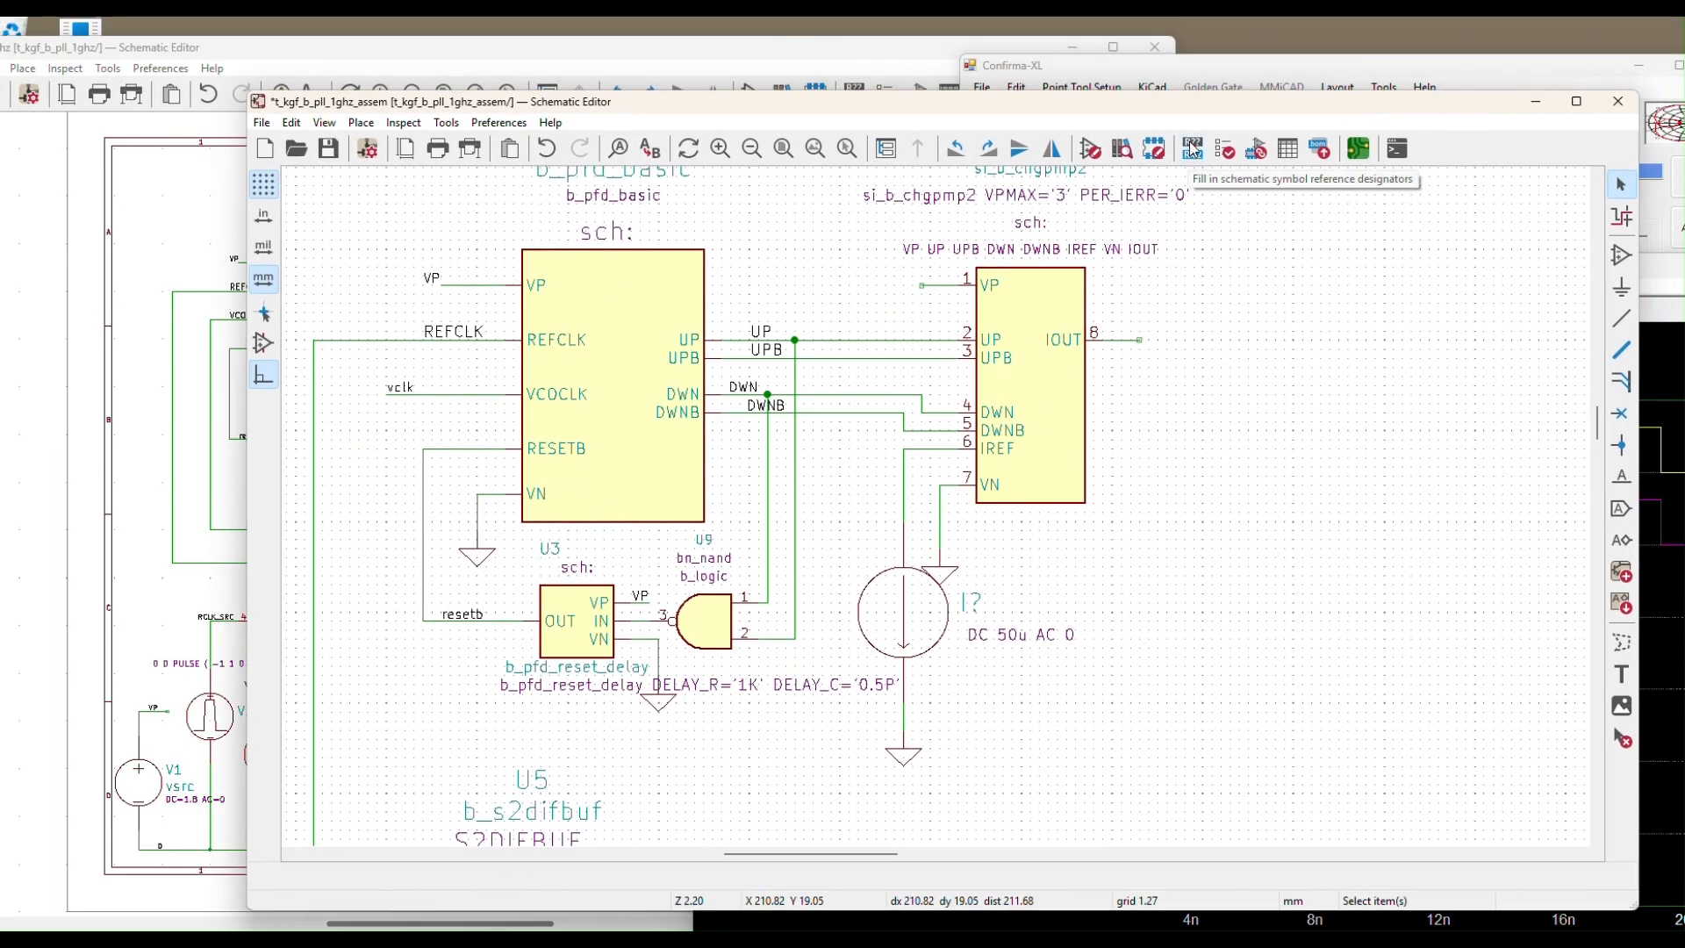
left_click(1194, 154)
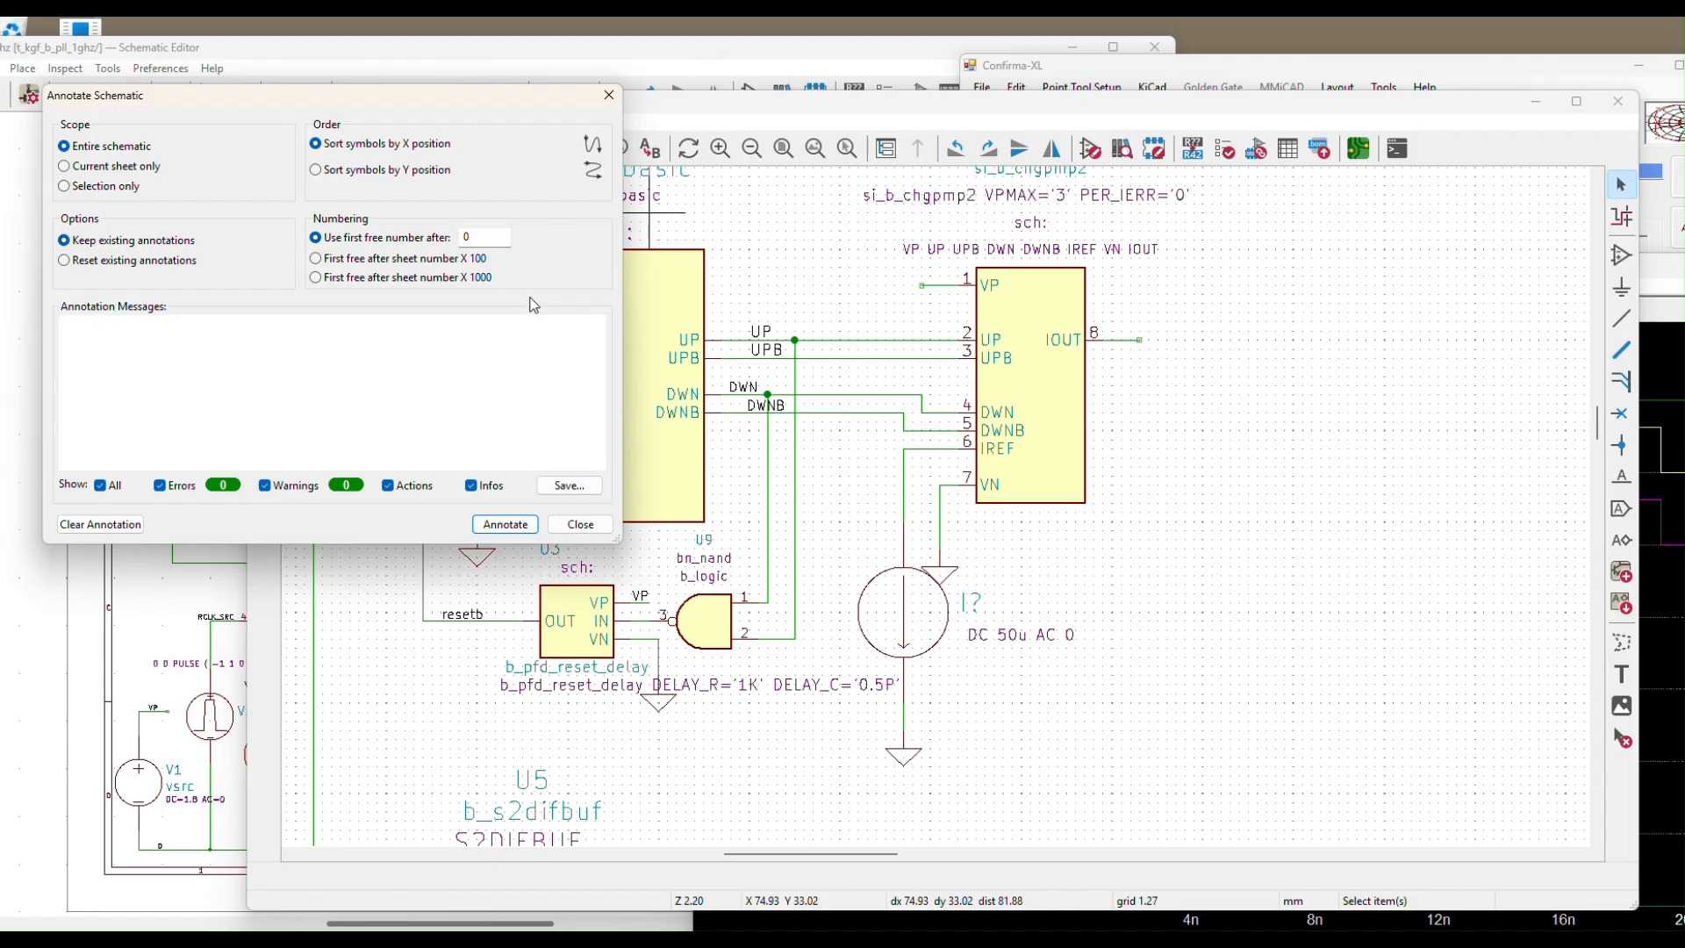
left_click(492, 518)
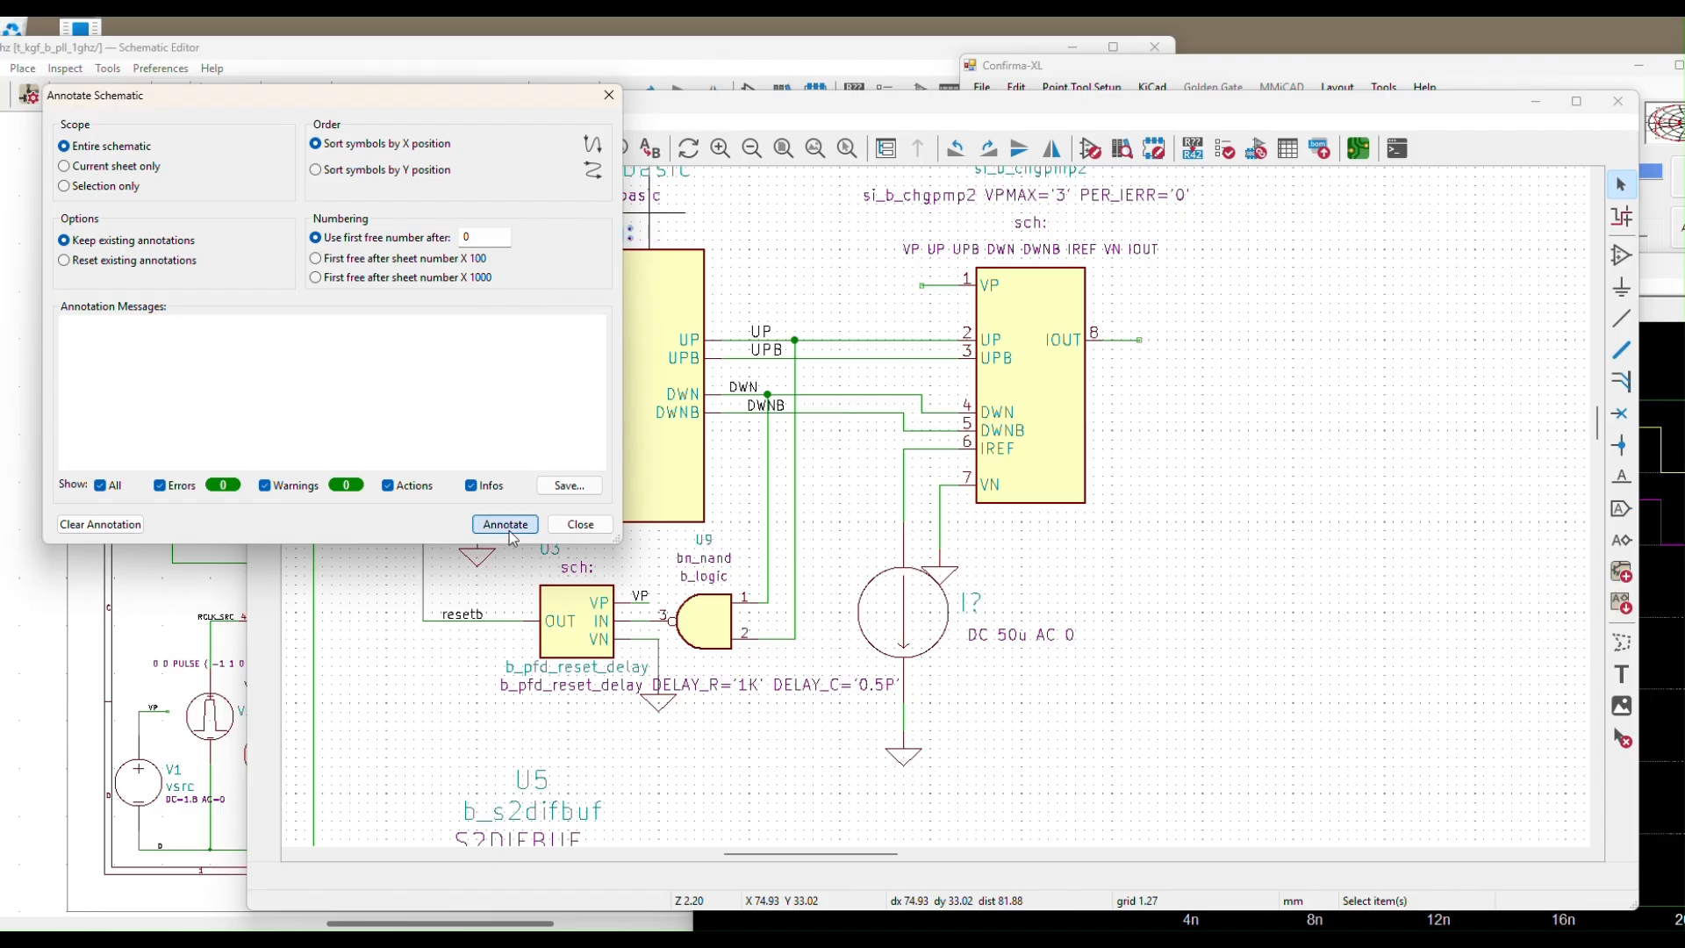
left_click(590, 525)
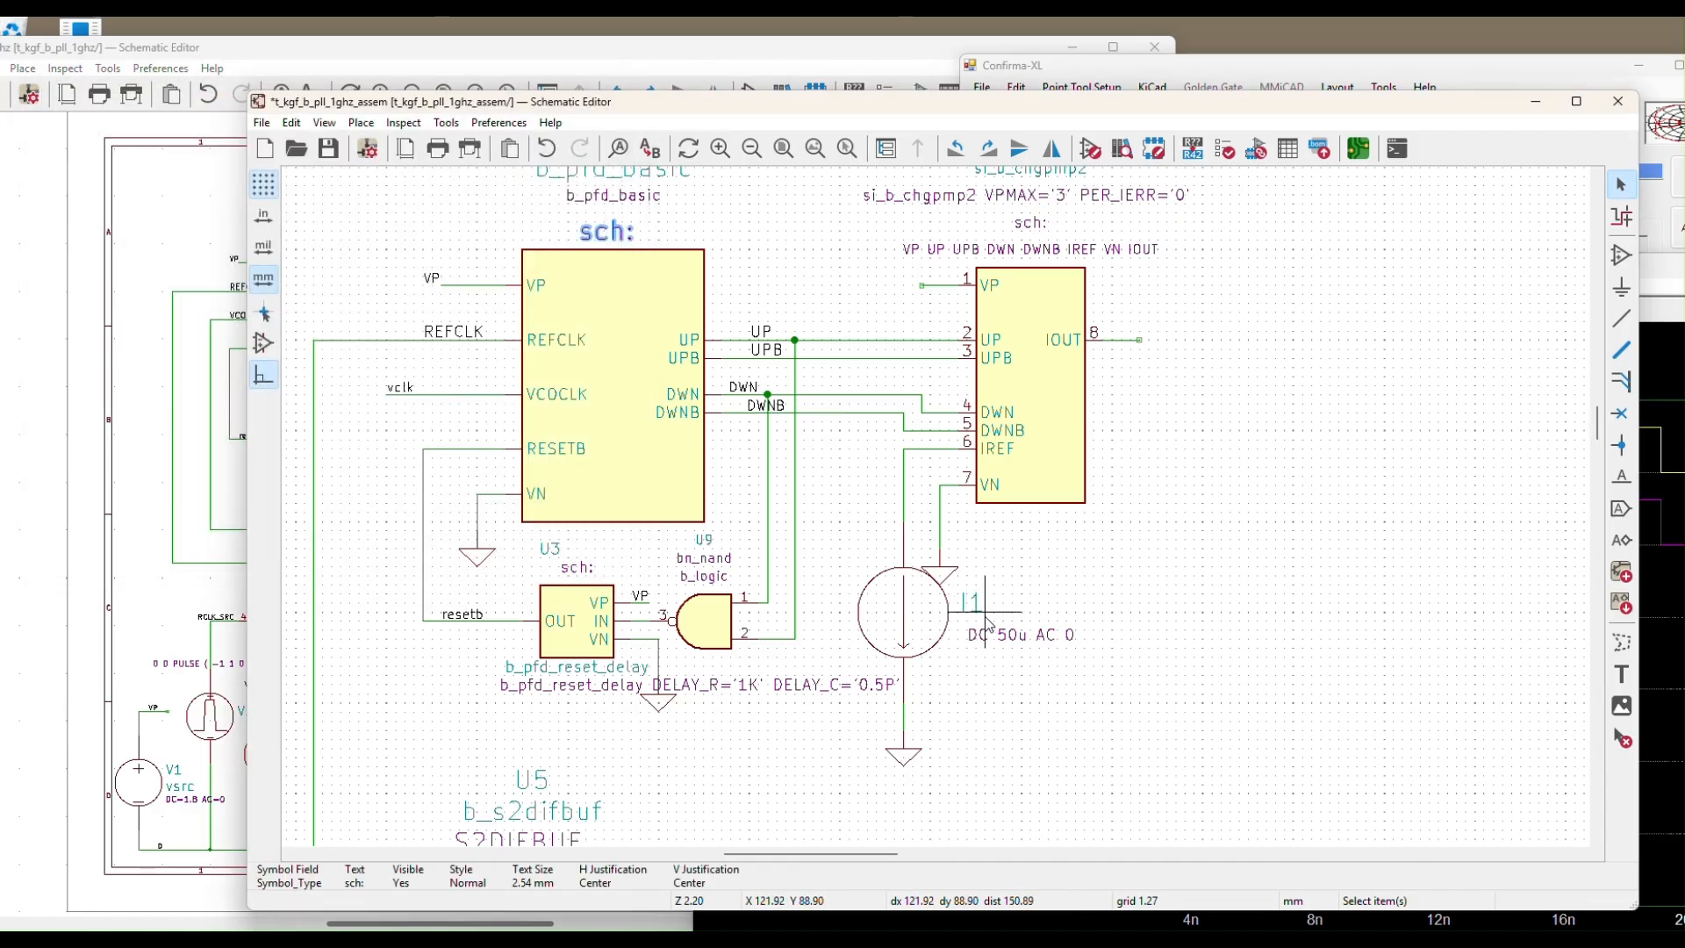
scroll(1148, 544, "down", 2)
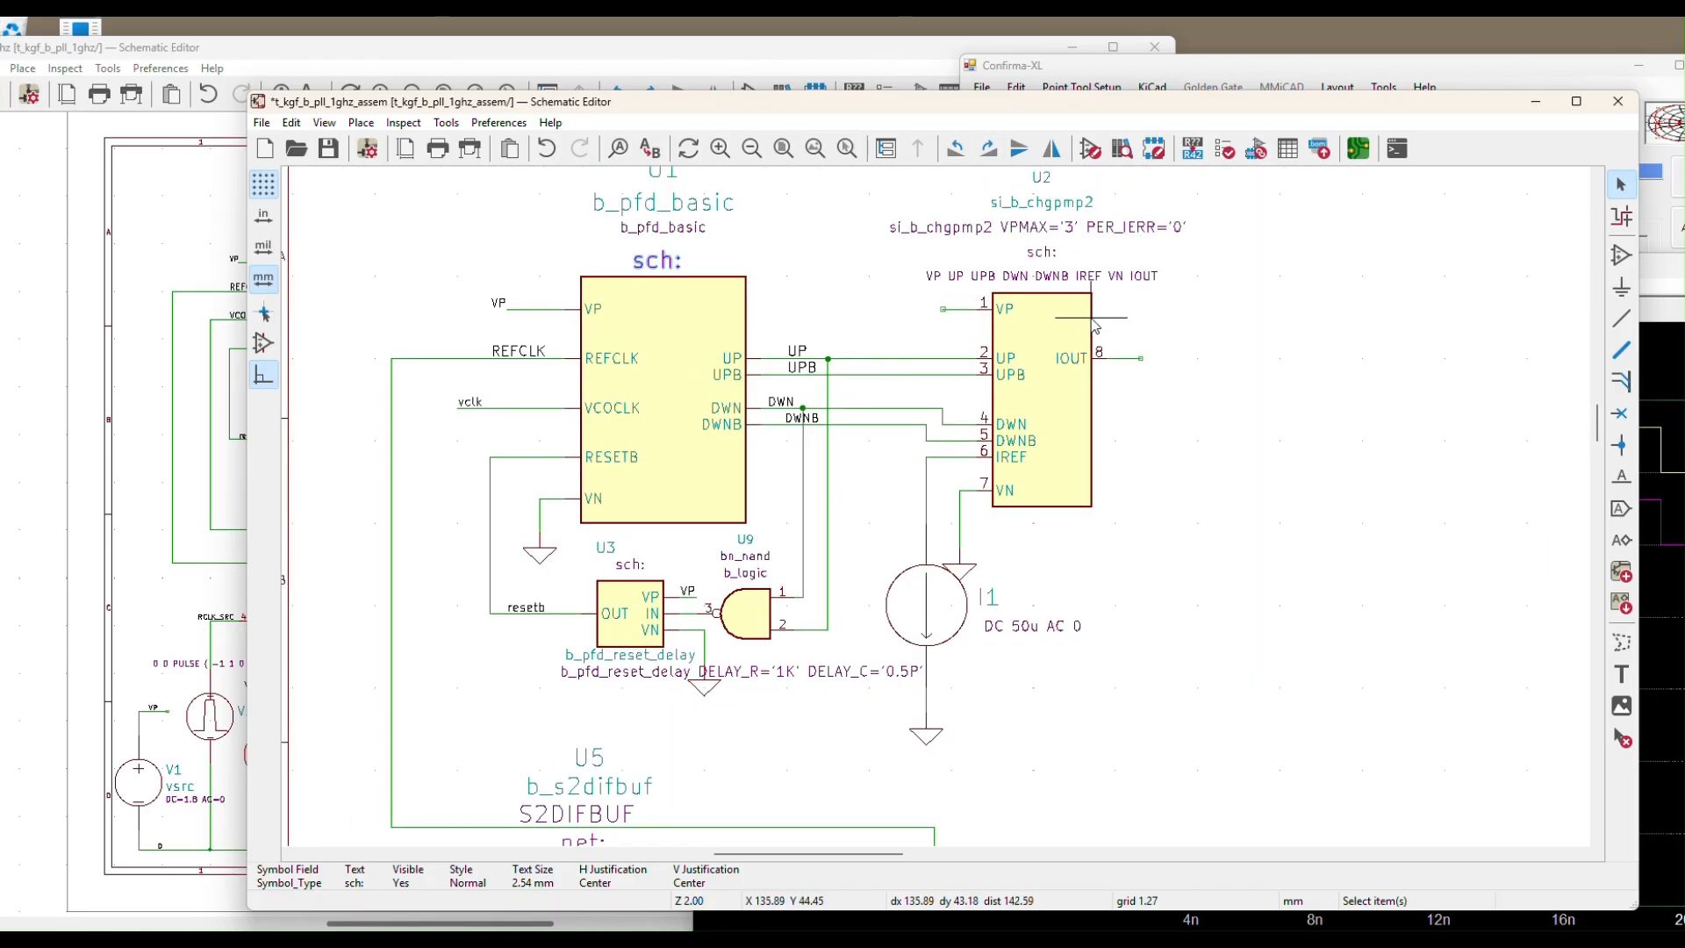
Copy U1's VP net label onto the charge pump's VP pin and save the schematic
left_click(1127, 410)
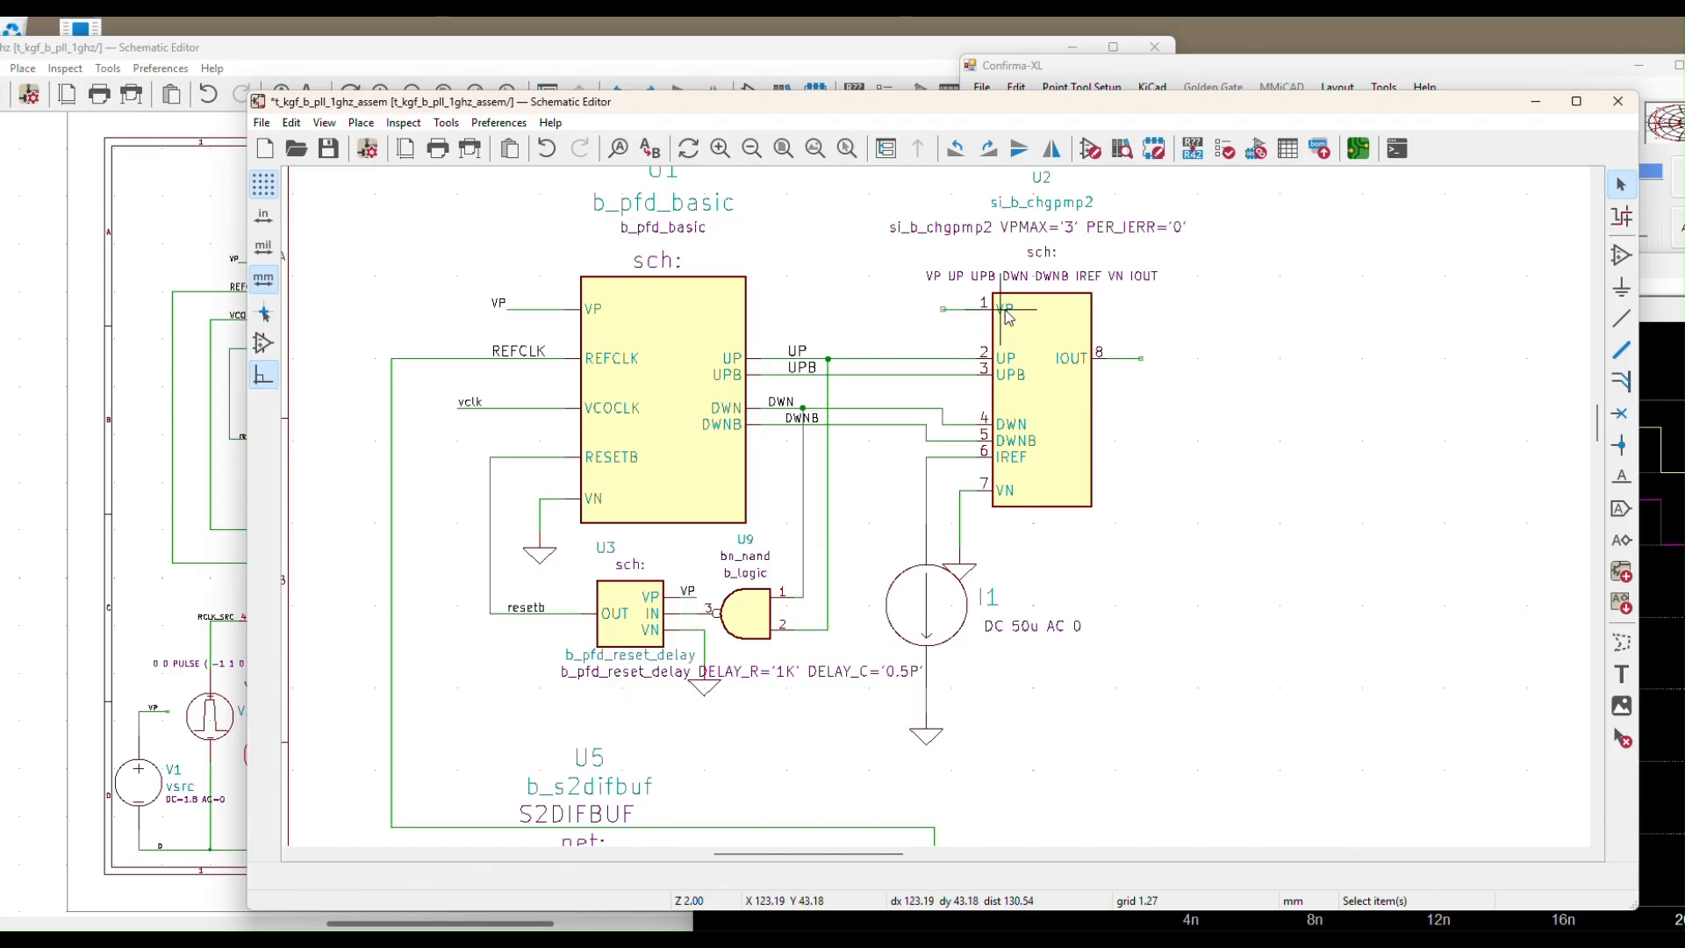
left_click(504, 309)
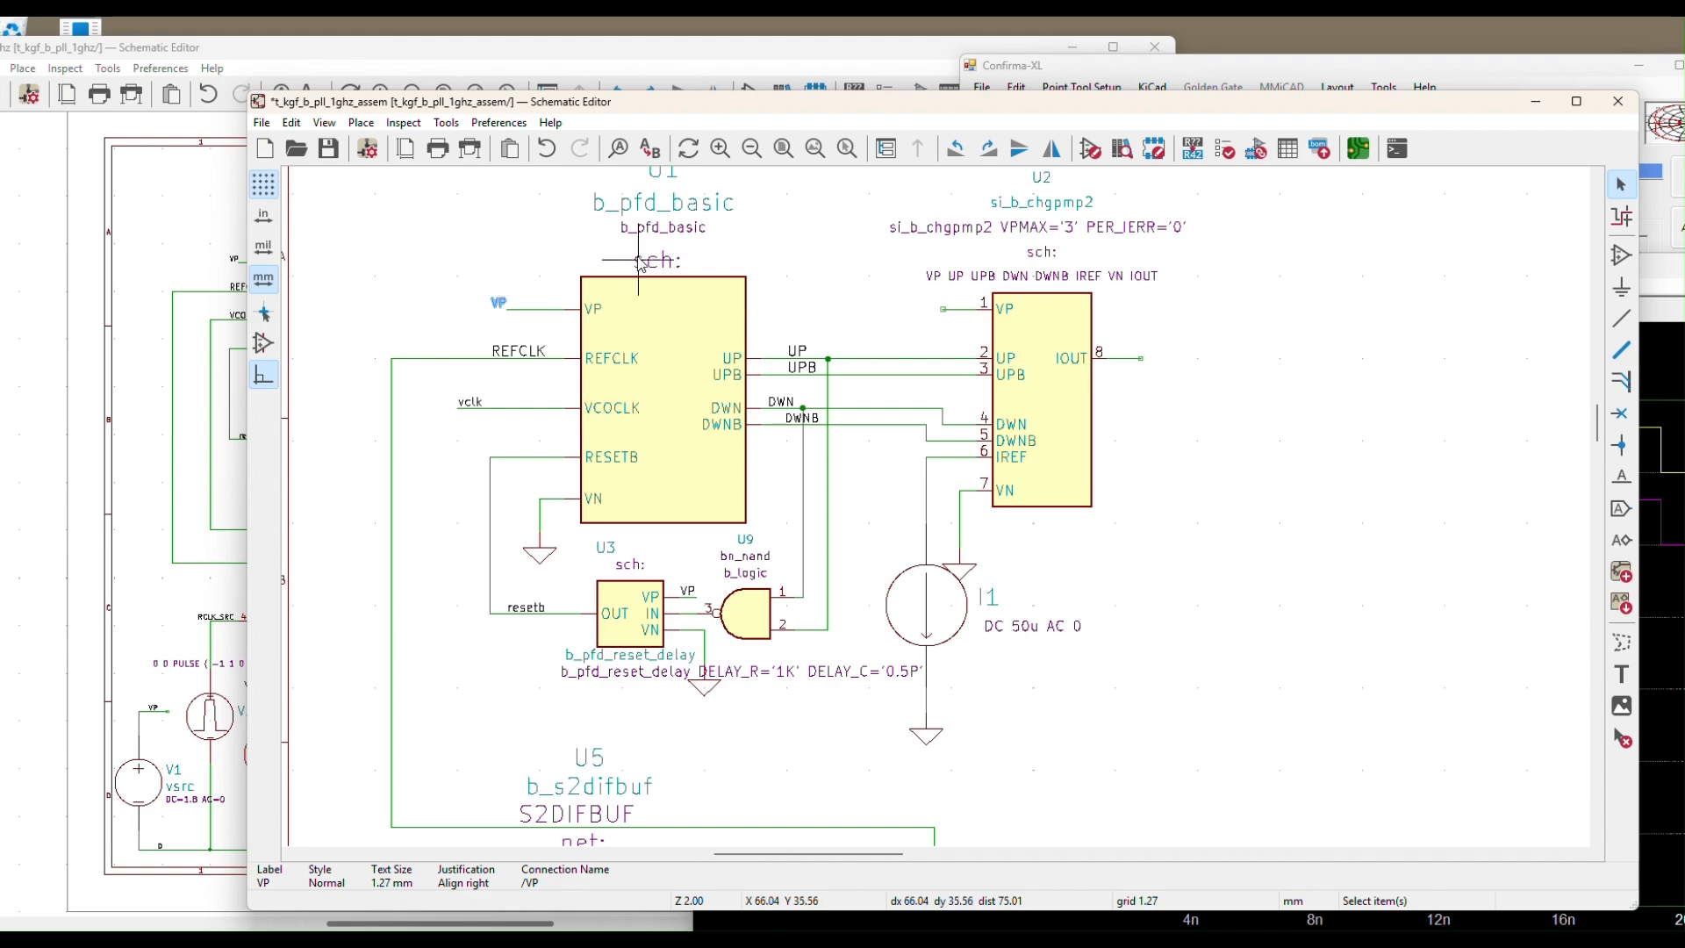
key("ctrl+d")
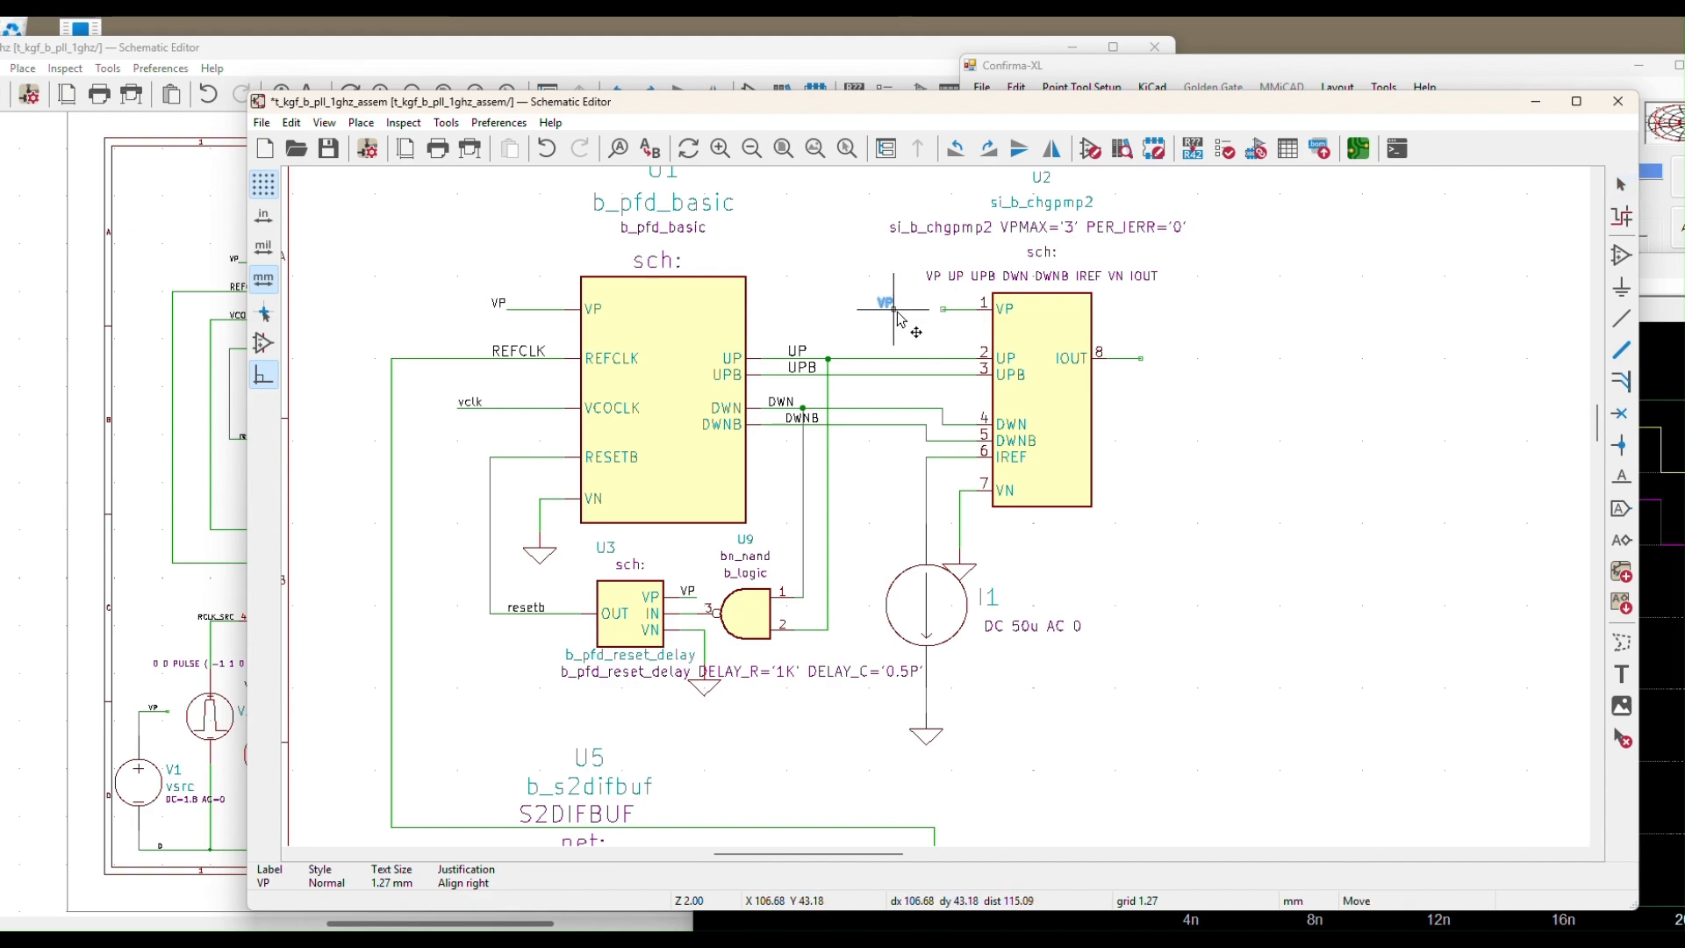
left_click(948, 305)
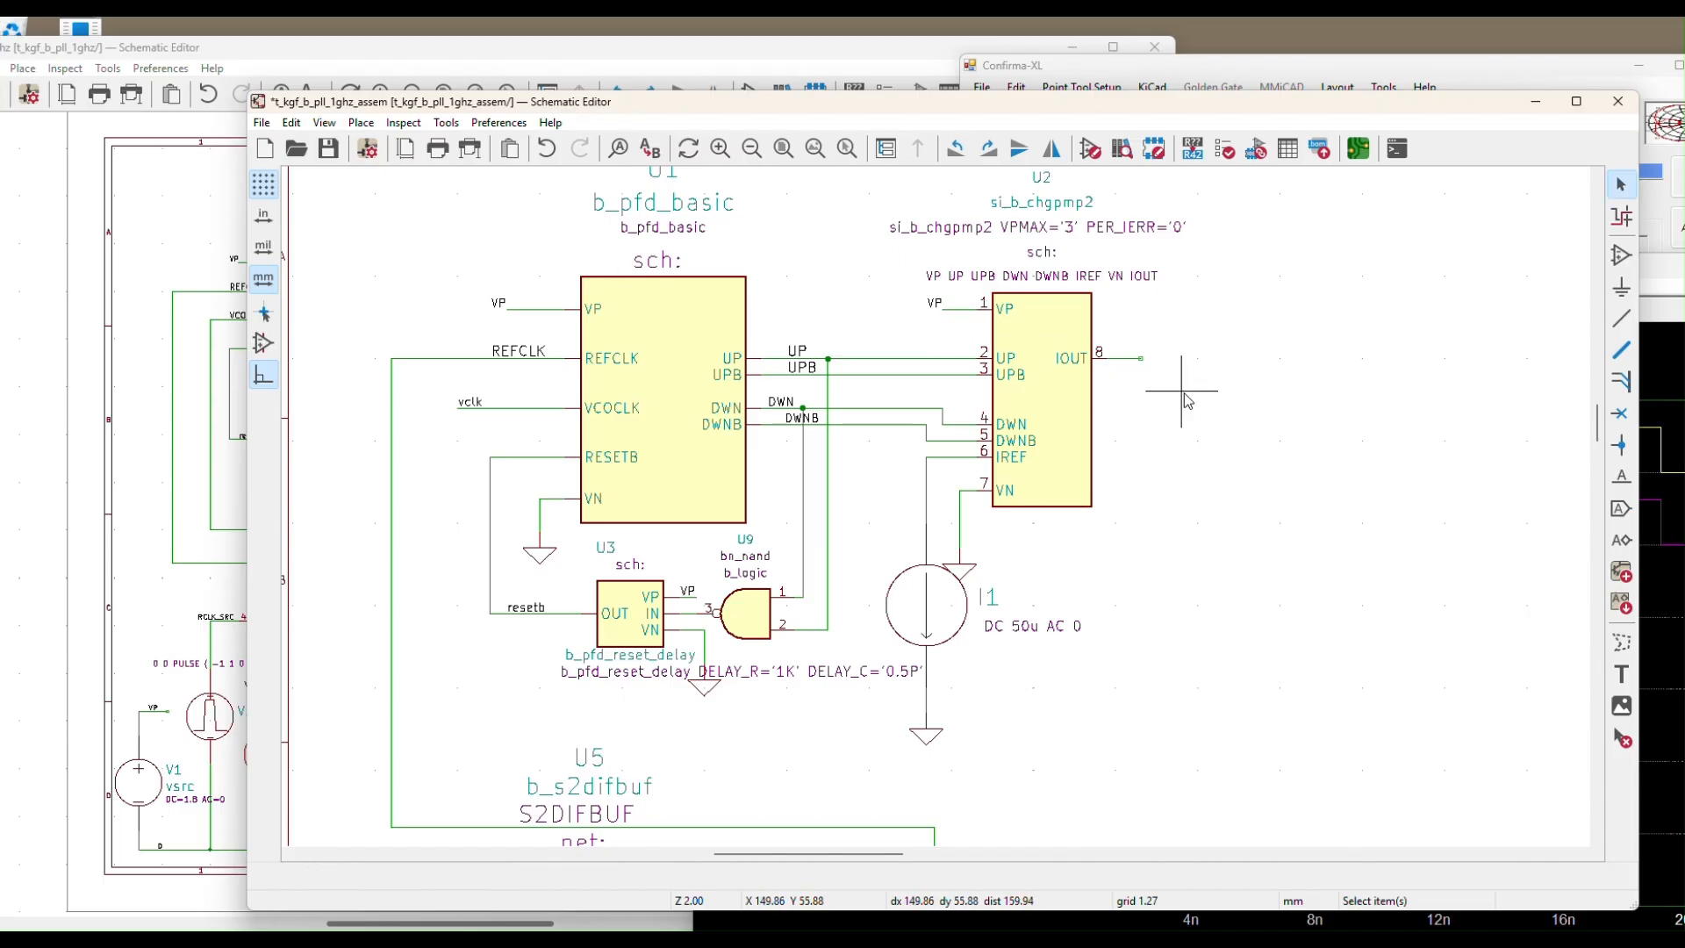
left_click(327, 150)
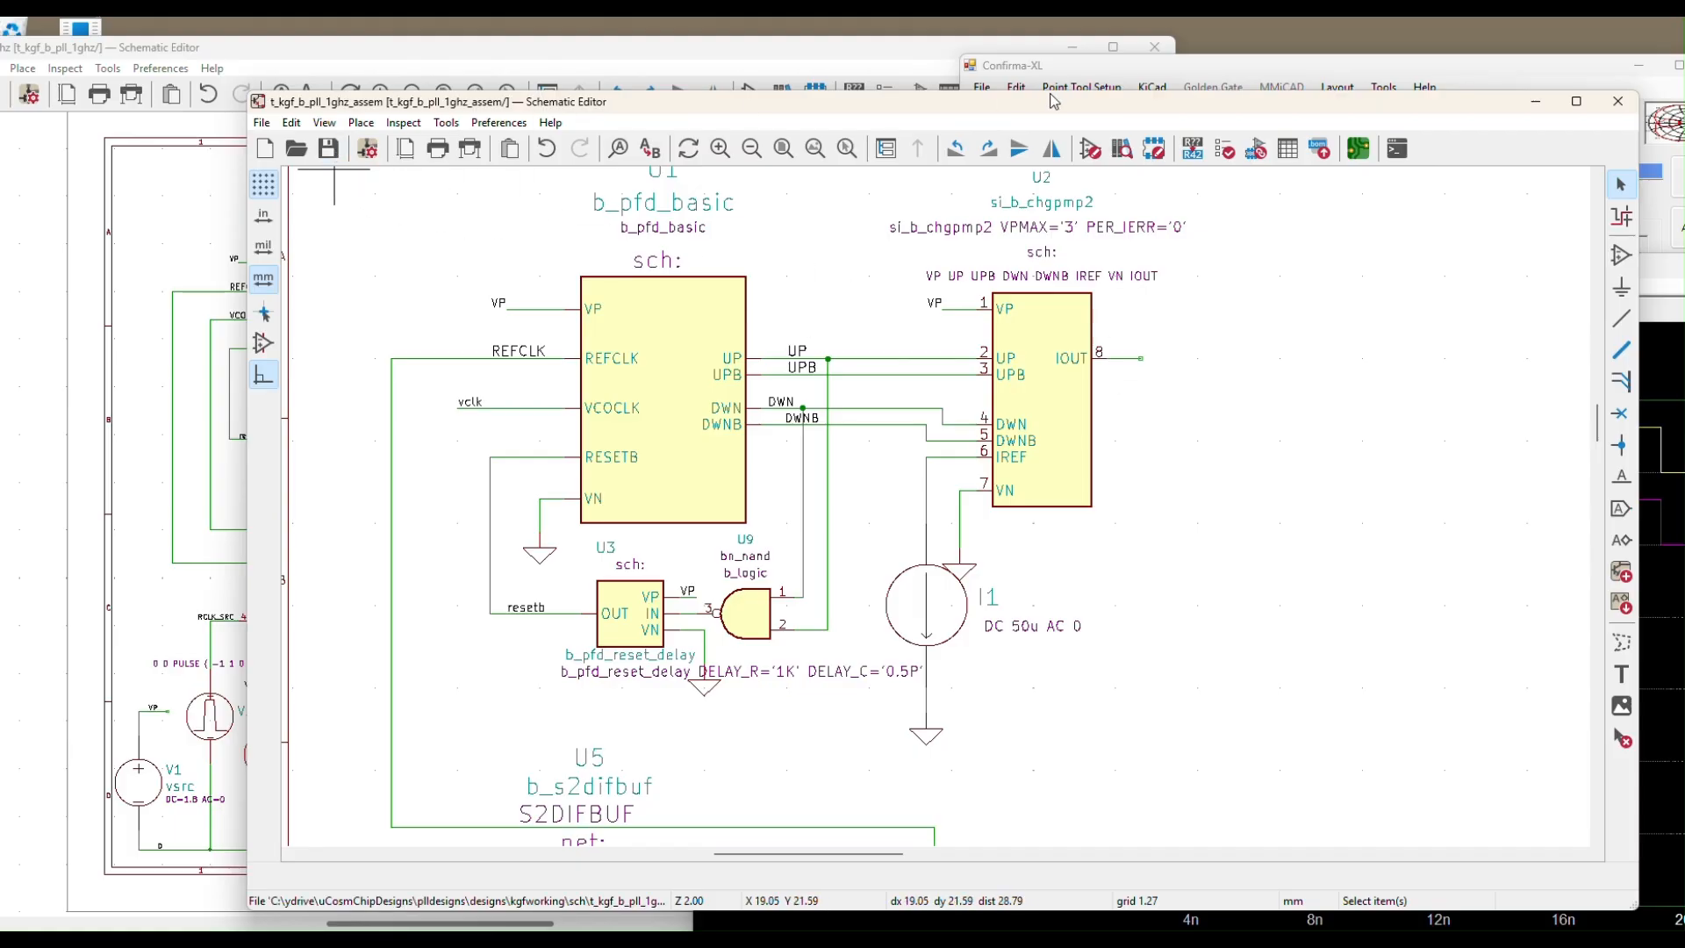
left_click_drag(1046, 112, 870, 112)
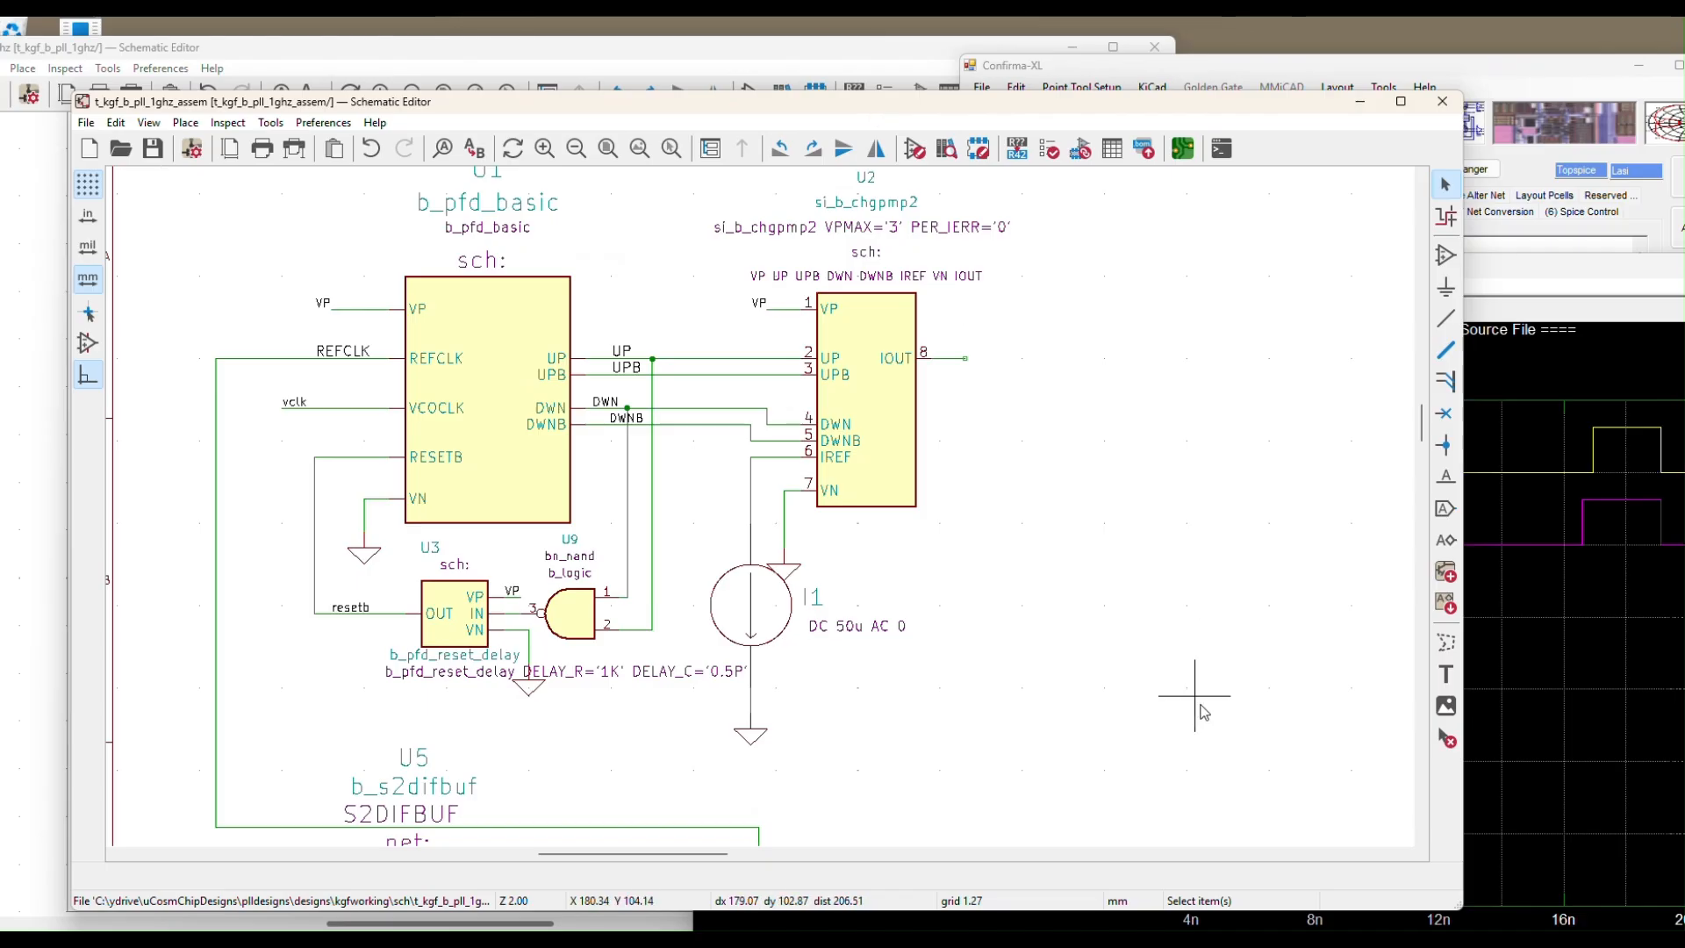
Refresh Confirma-XL's hierarchy to list U1 B_PFD_BASIC, U2 SI_B_CHGPMP2 and U3 B_PFD_RESET_DELAY
mouse_move(1125, 937)
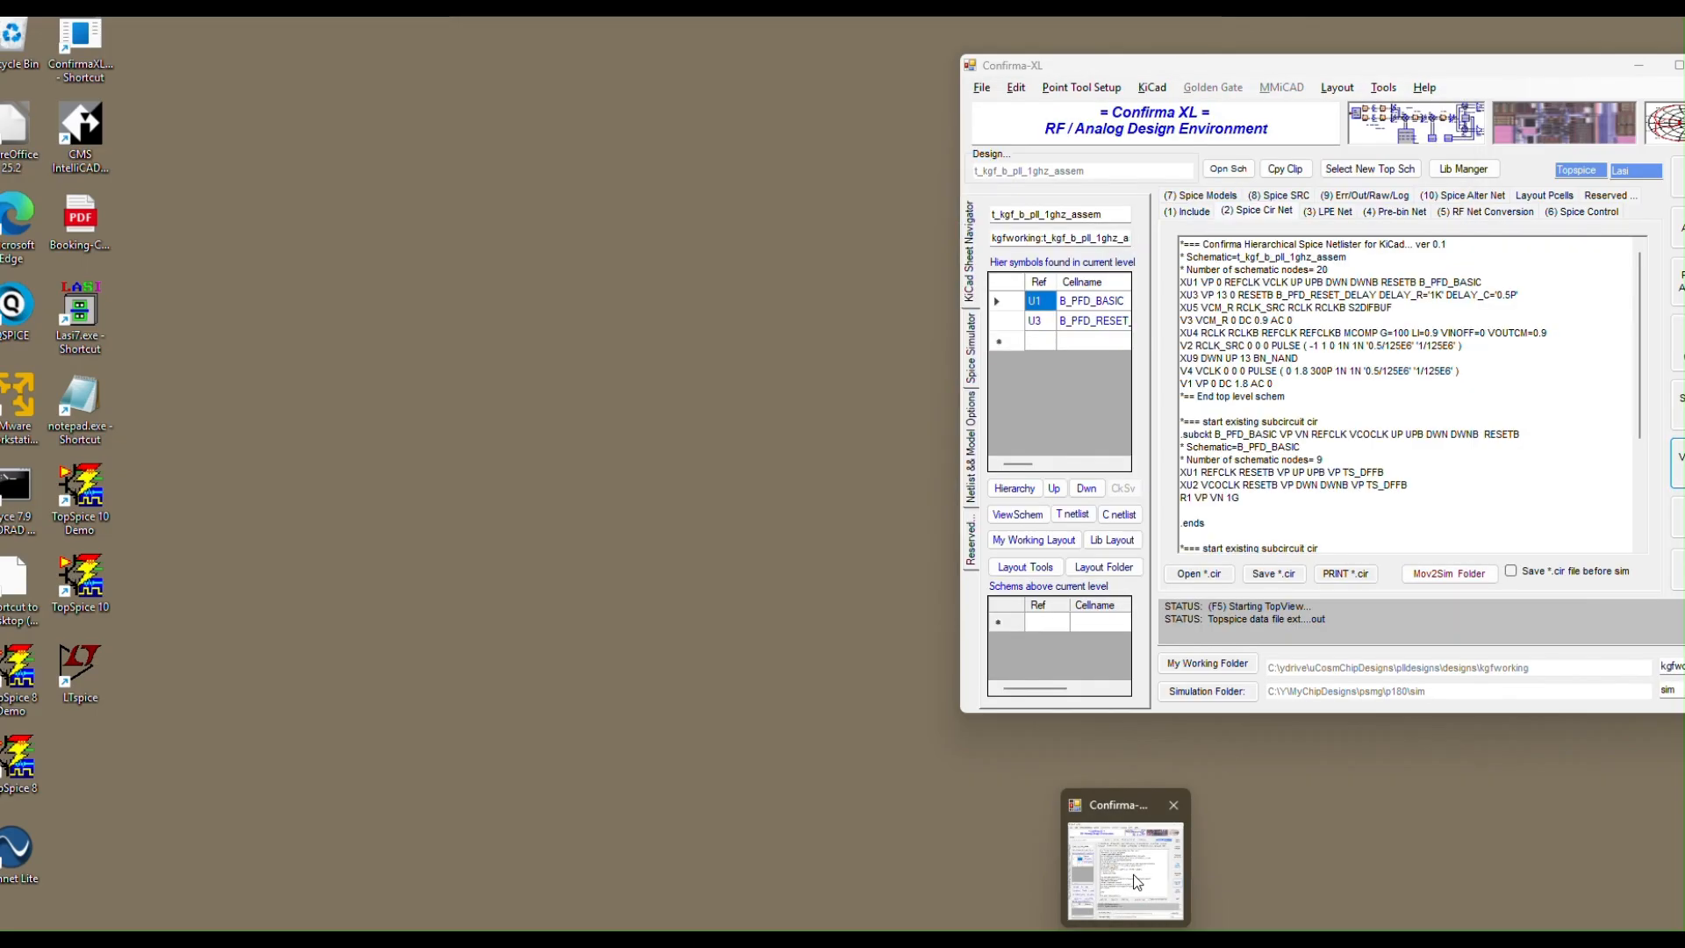
left_click(1133, 874)
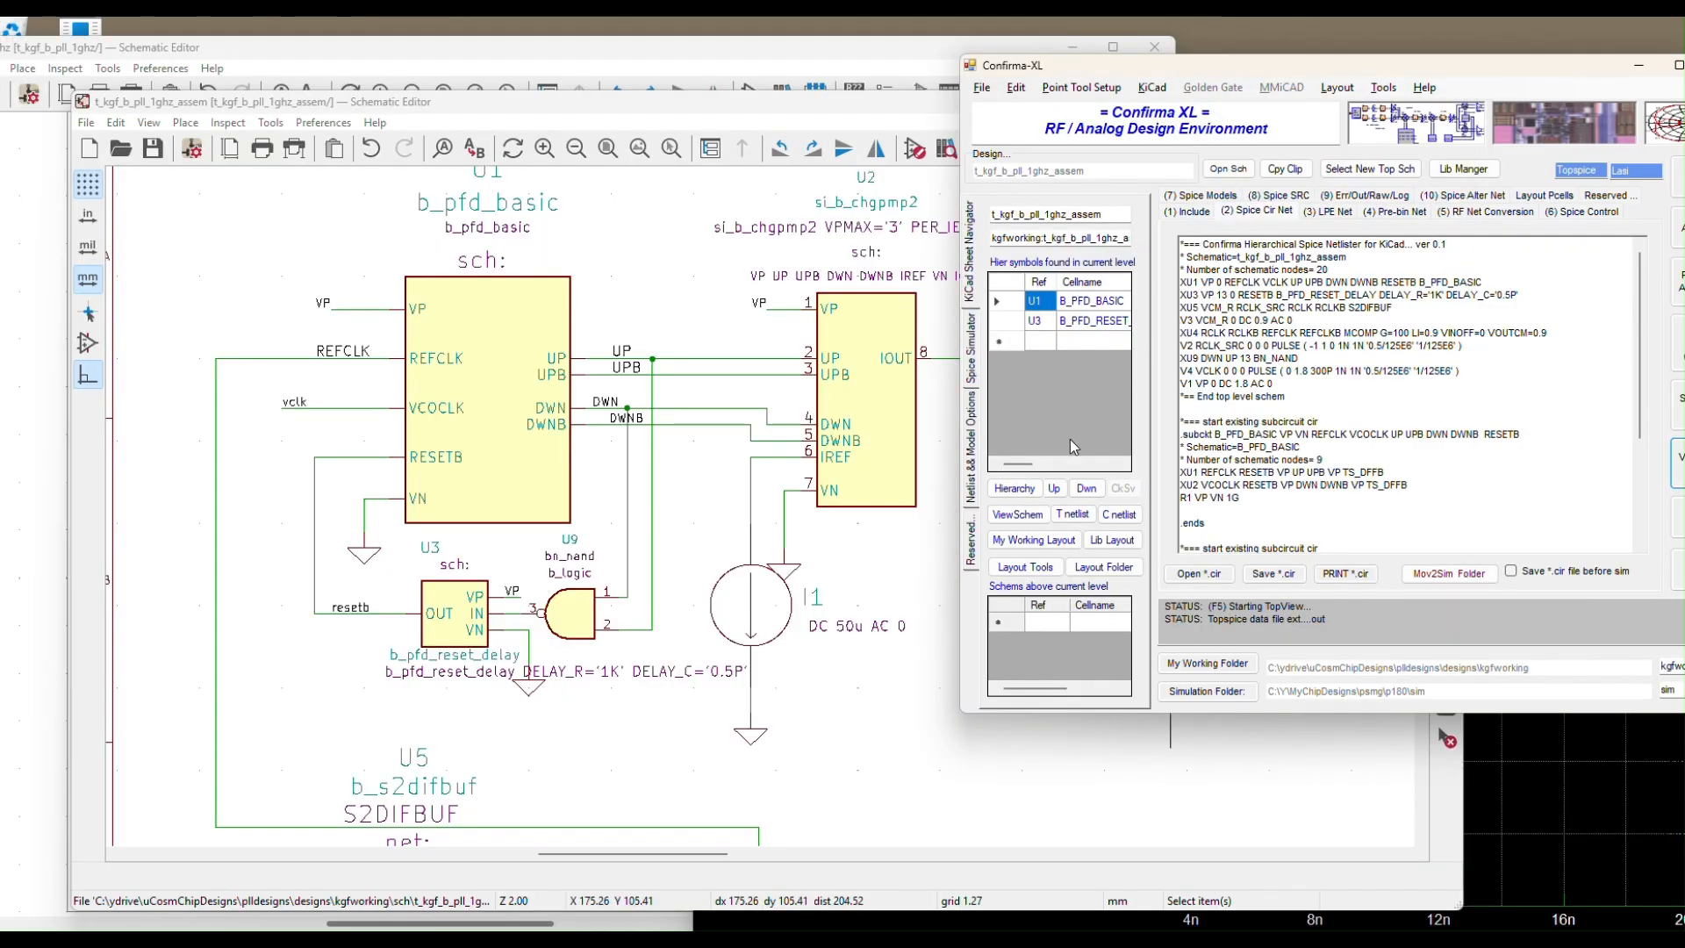
left_click(1027, 495)
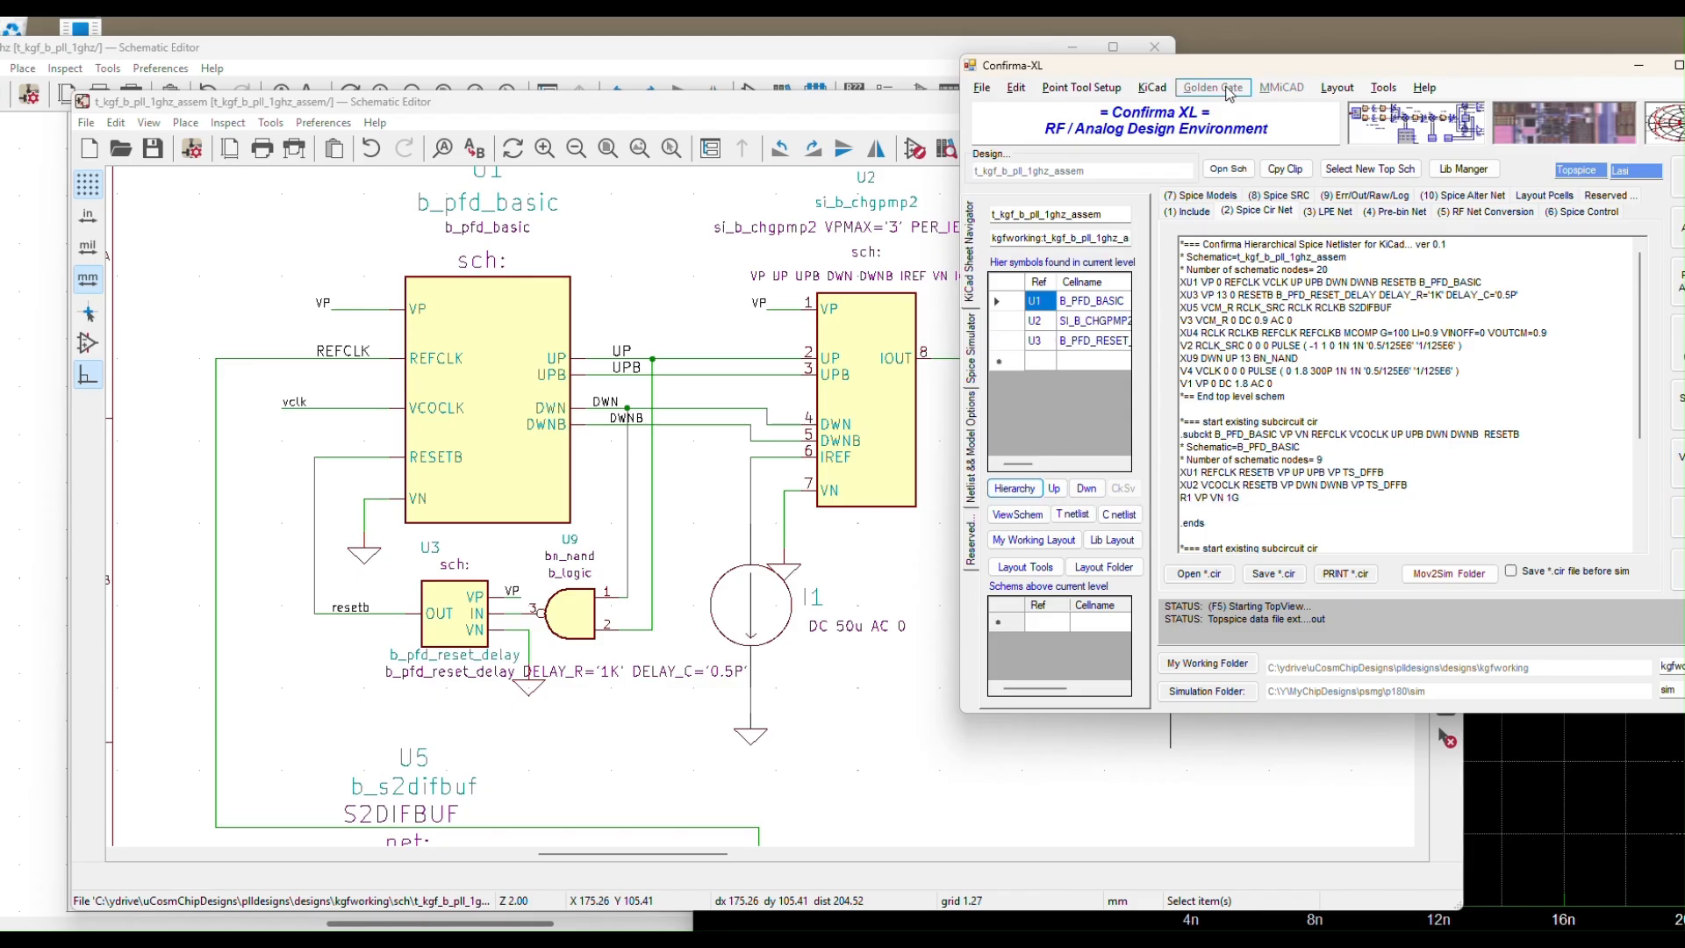
left_click_drag(1222, 71, 1339, 61)
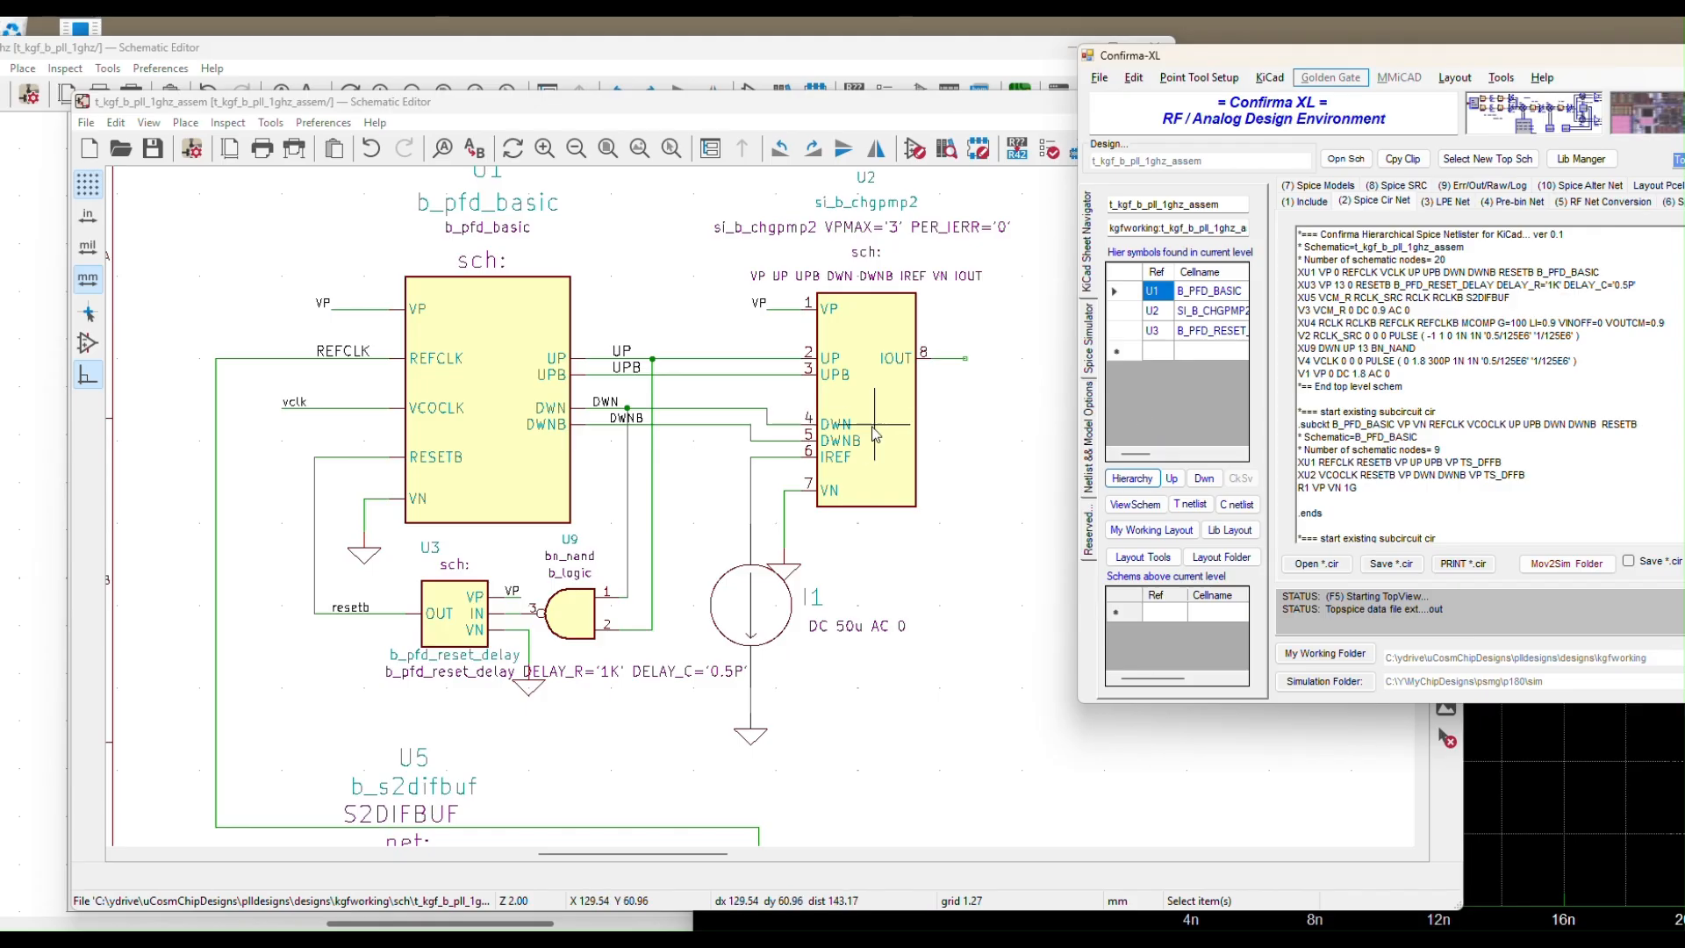
Generate the C netlist for just the U2 SI_B_CHGPMP2 cell and select all its text
left_click_drag(601, 108, 497, 115)
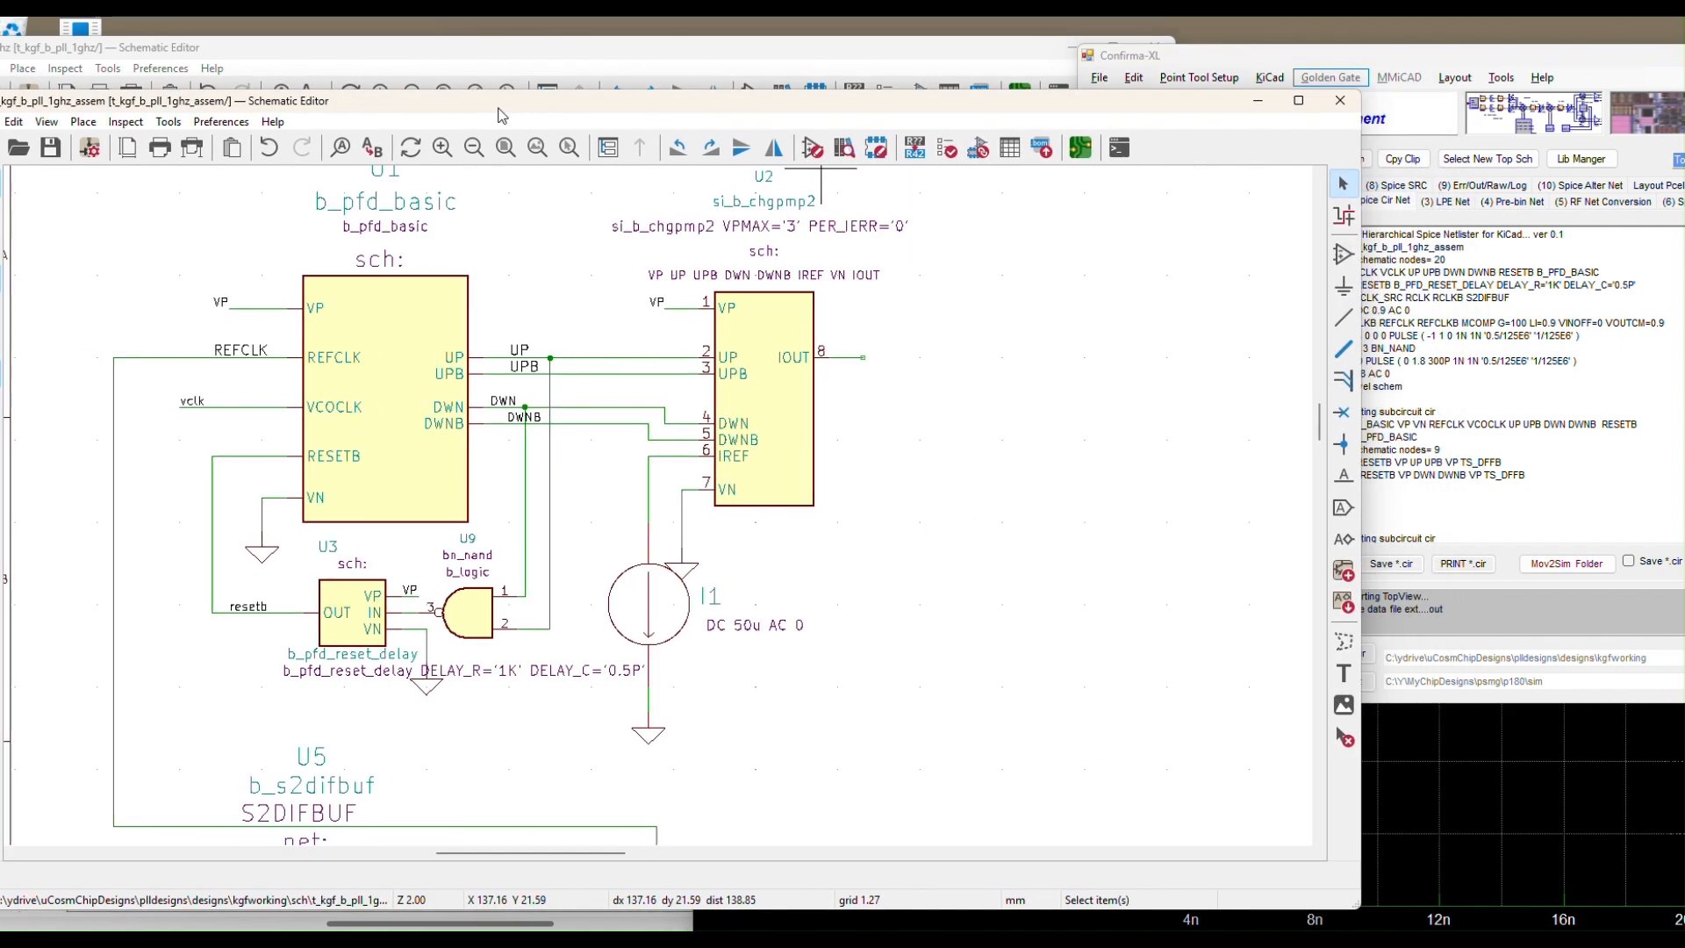
left_click(1447, 69)
left_click_drag(1447, 56, 1269, 56)
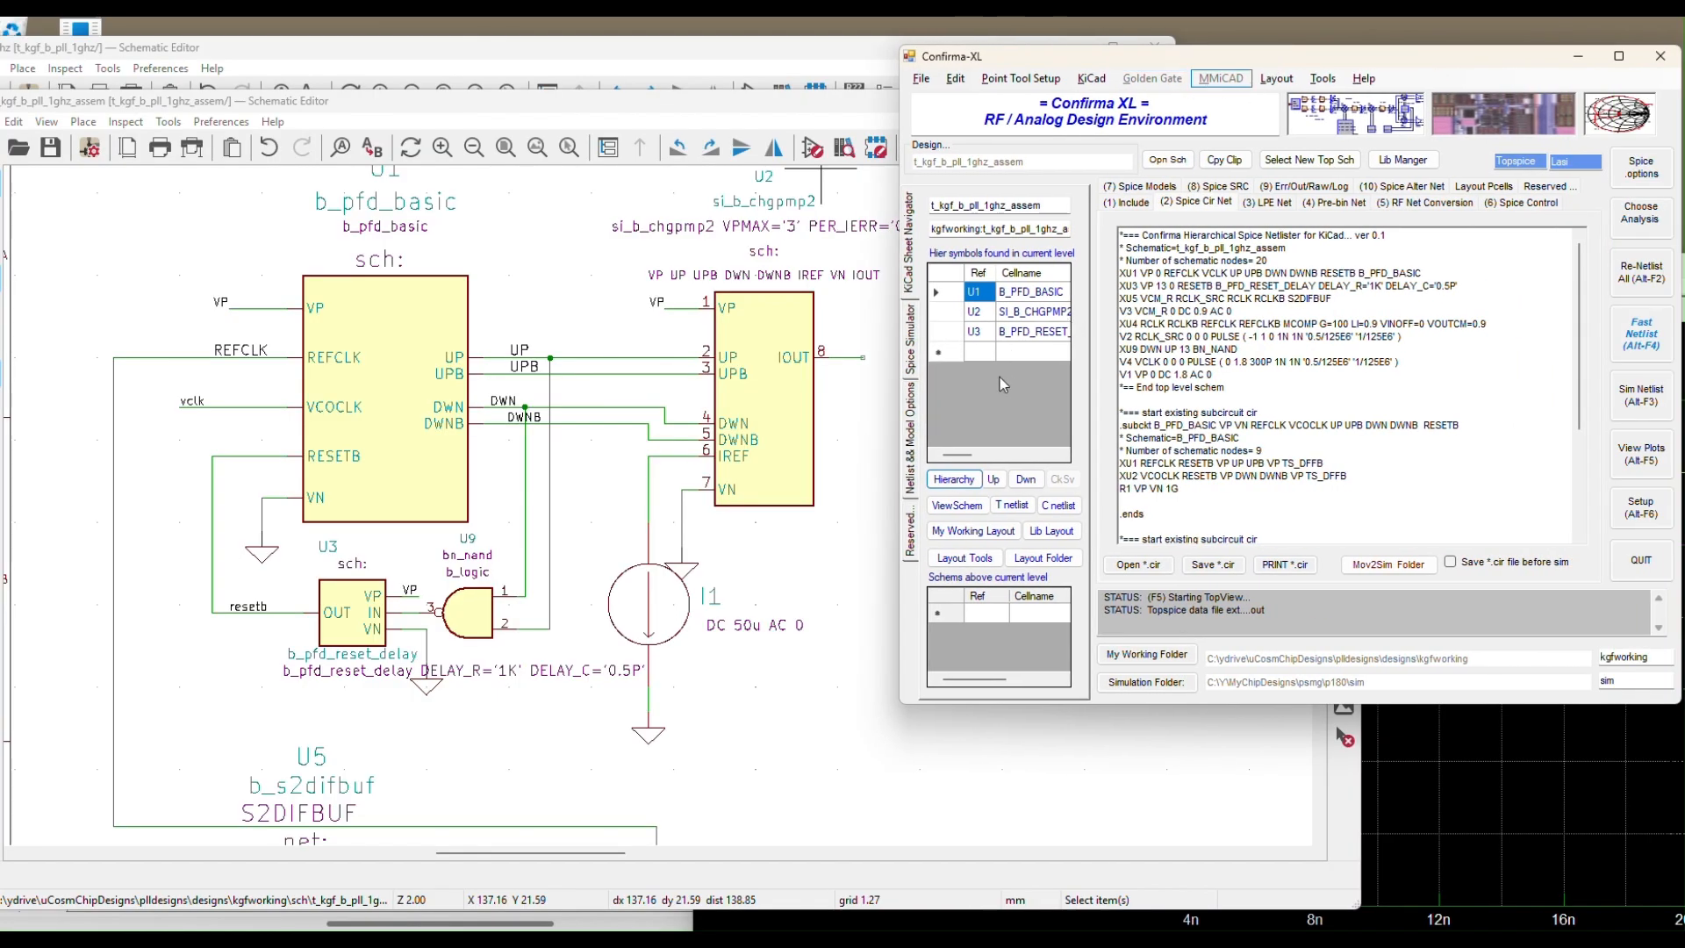
left_click(977, 314)
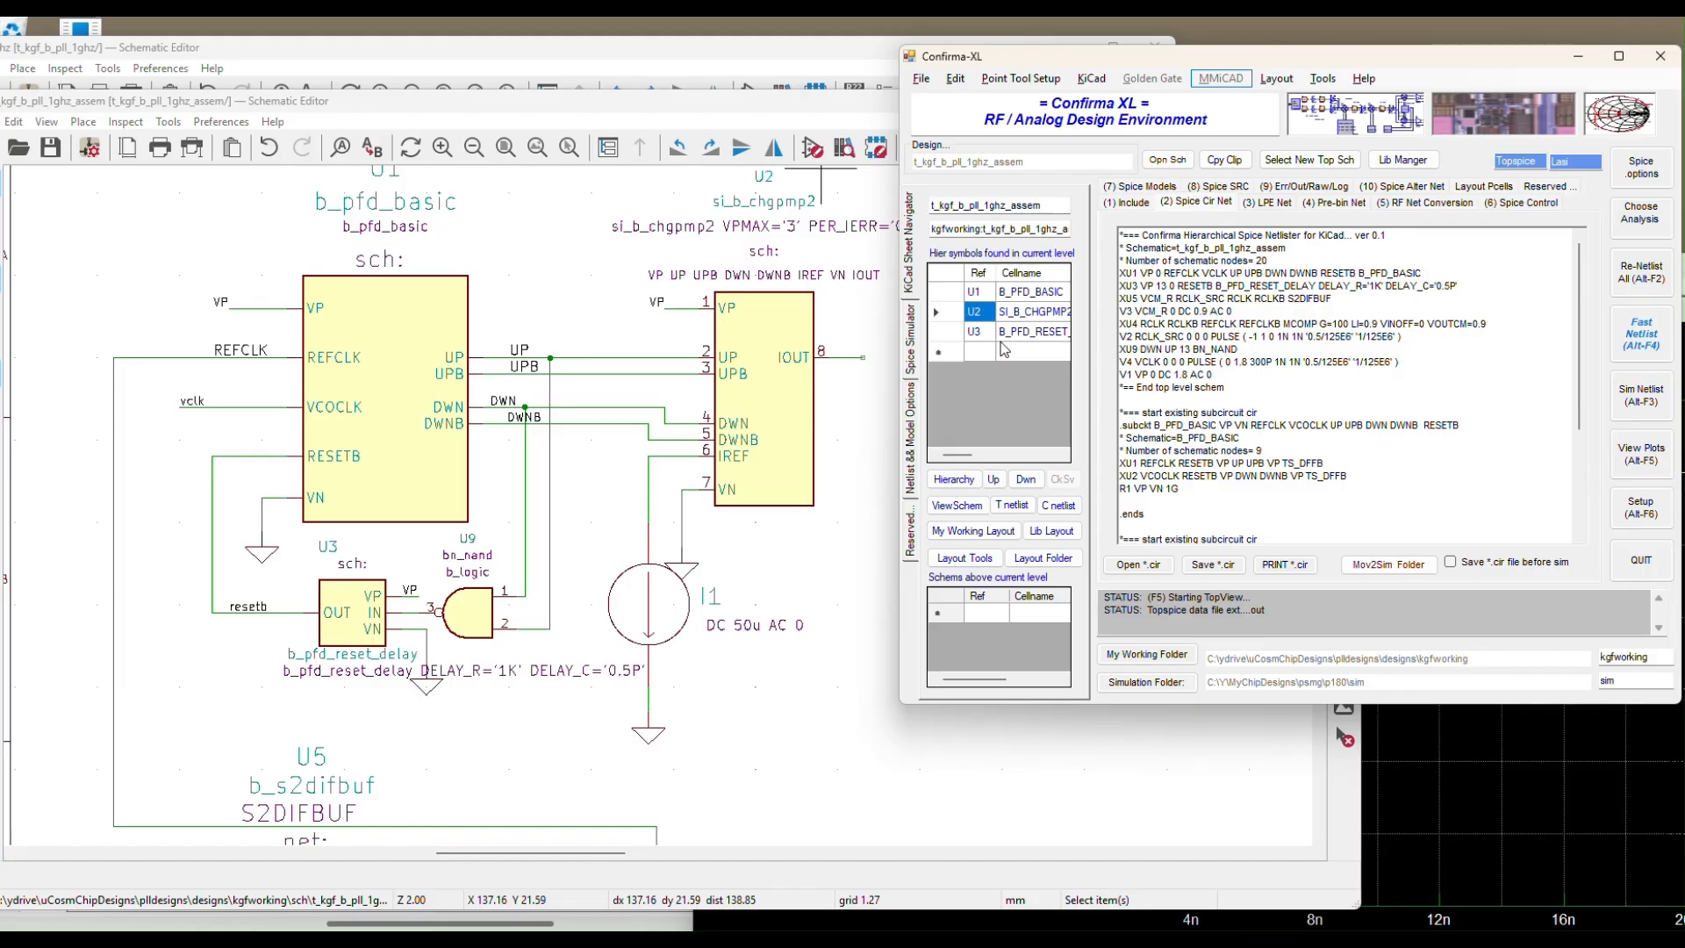
left_click(1060, 509)
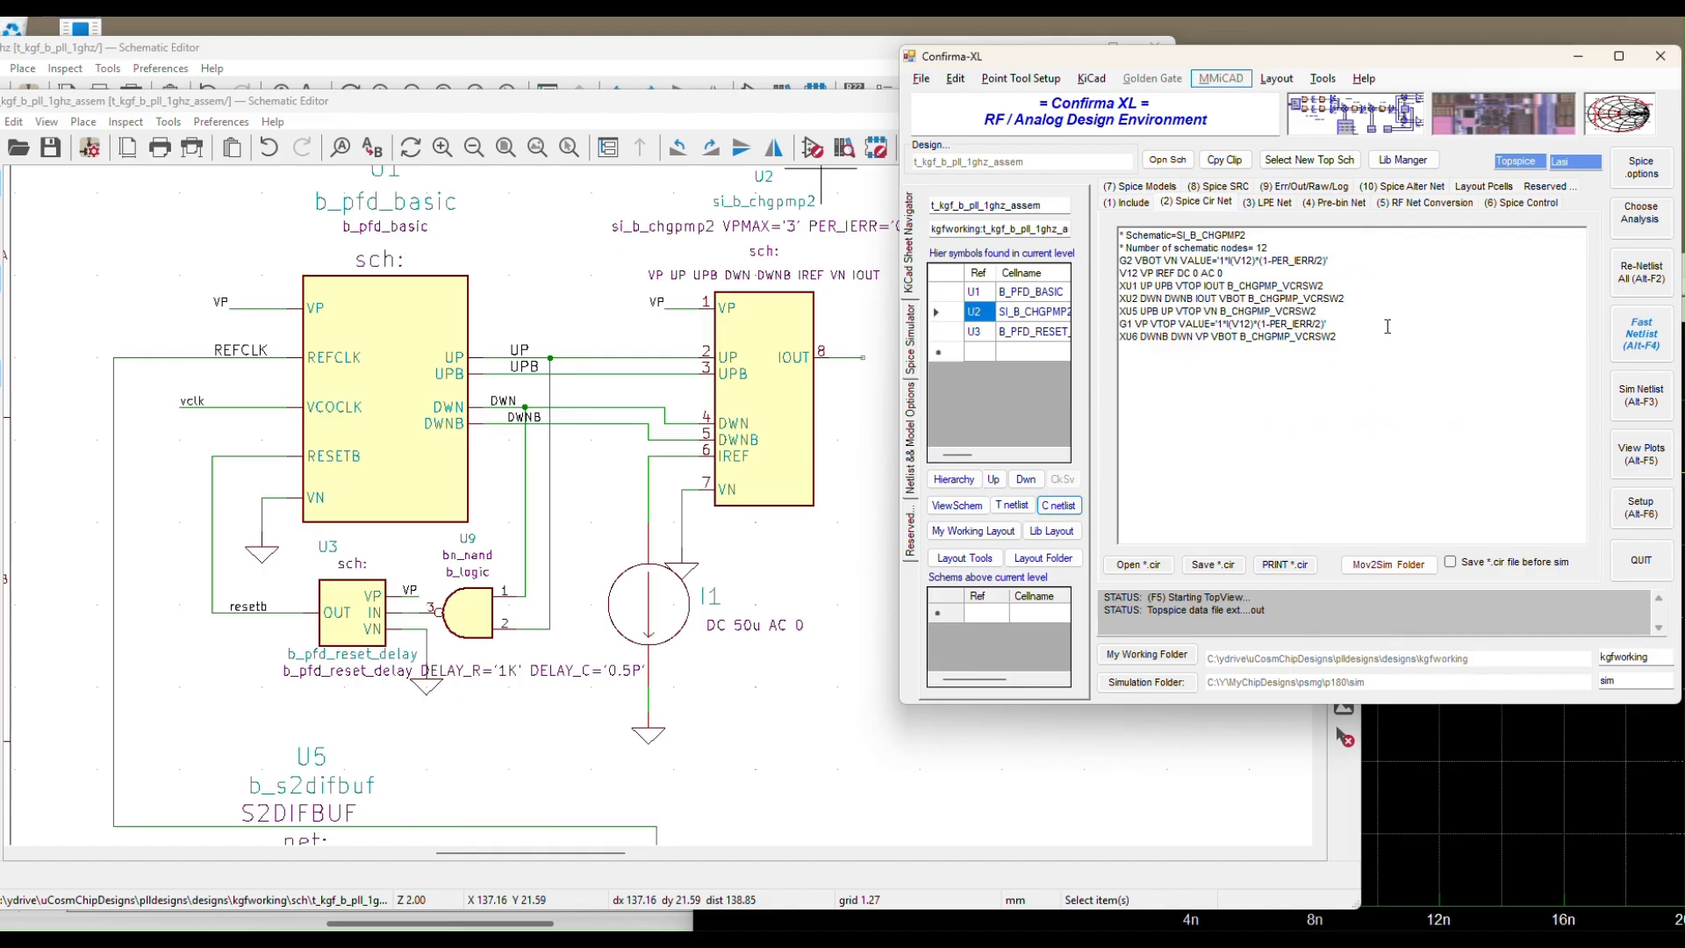
left_click_drag(1383, 335, 1119, 235)
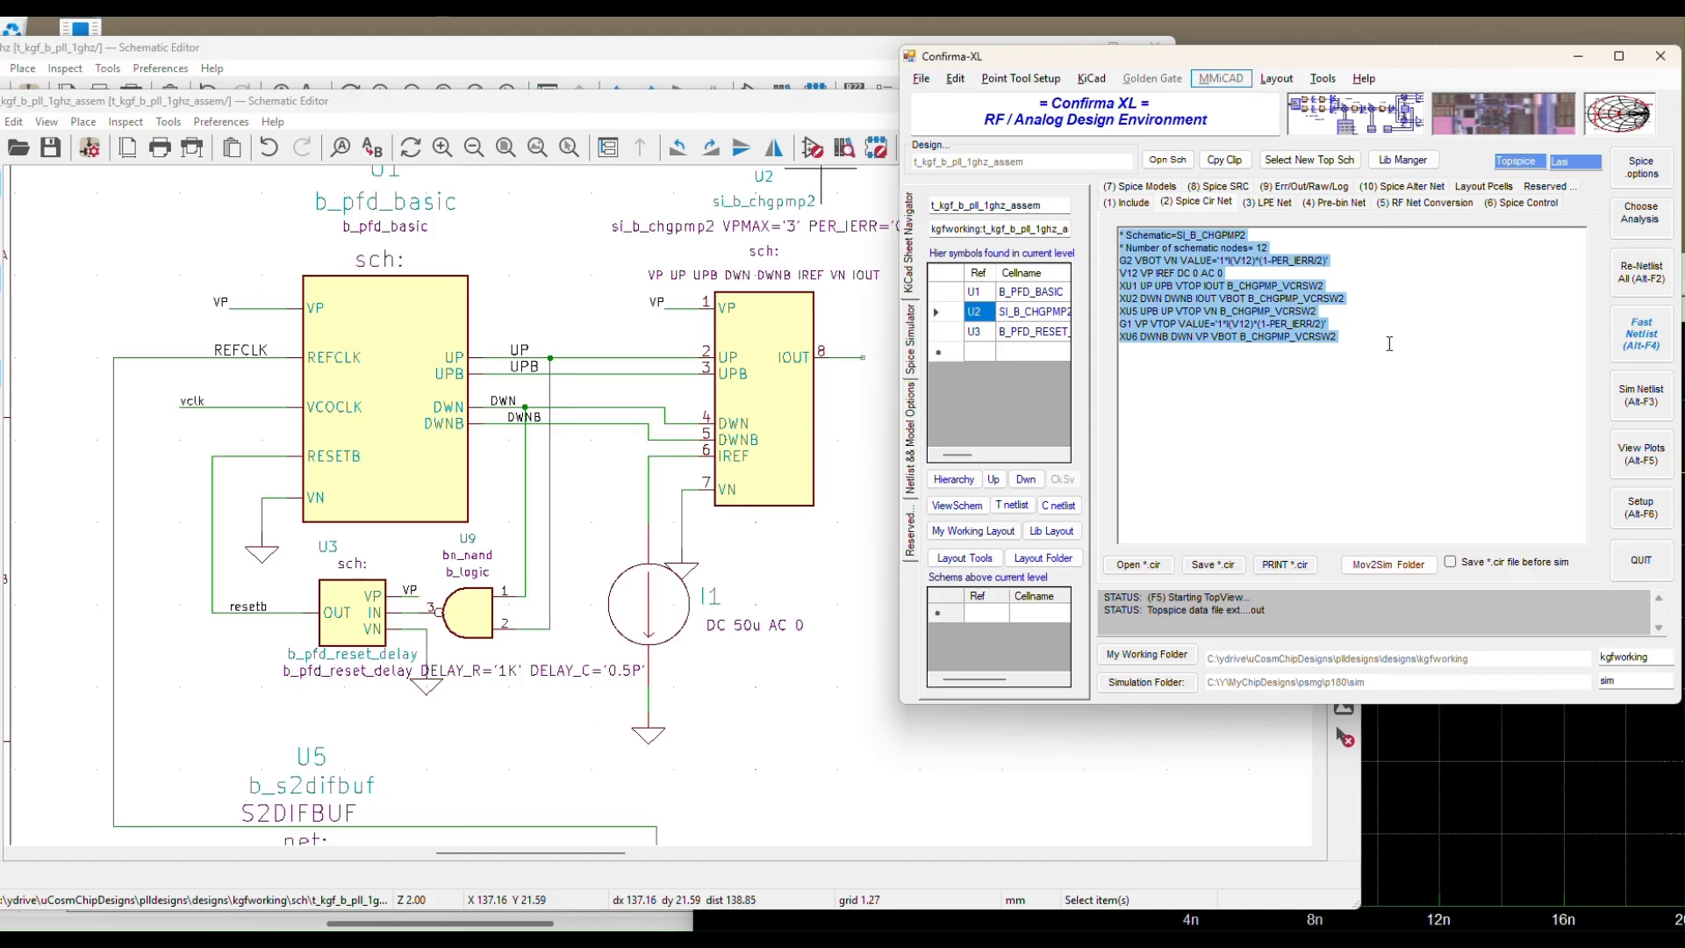
left_click(769, 115)
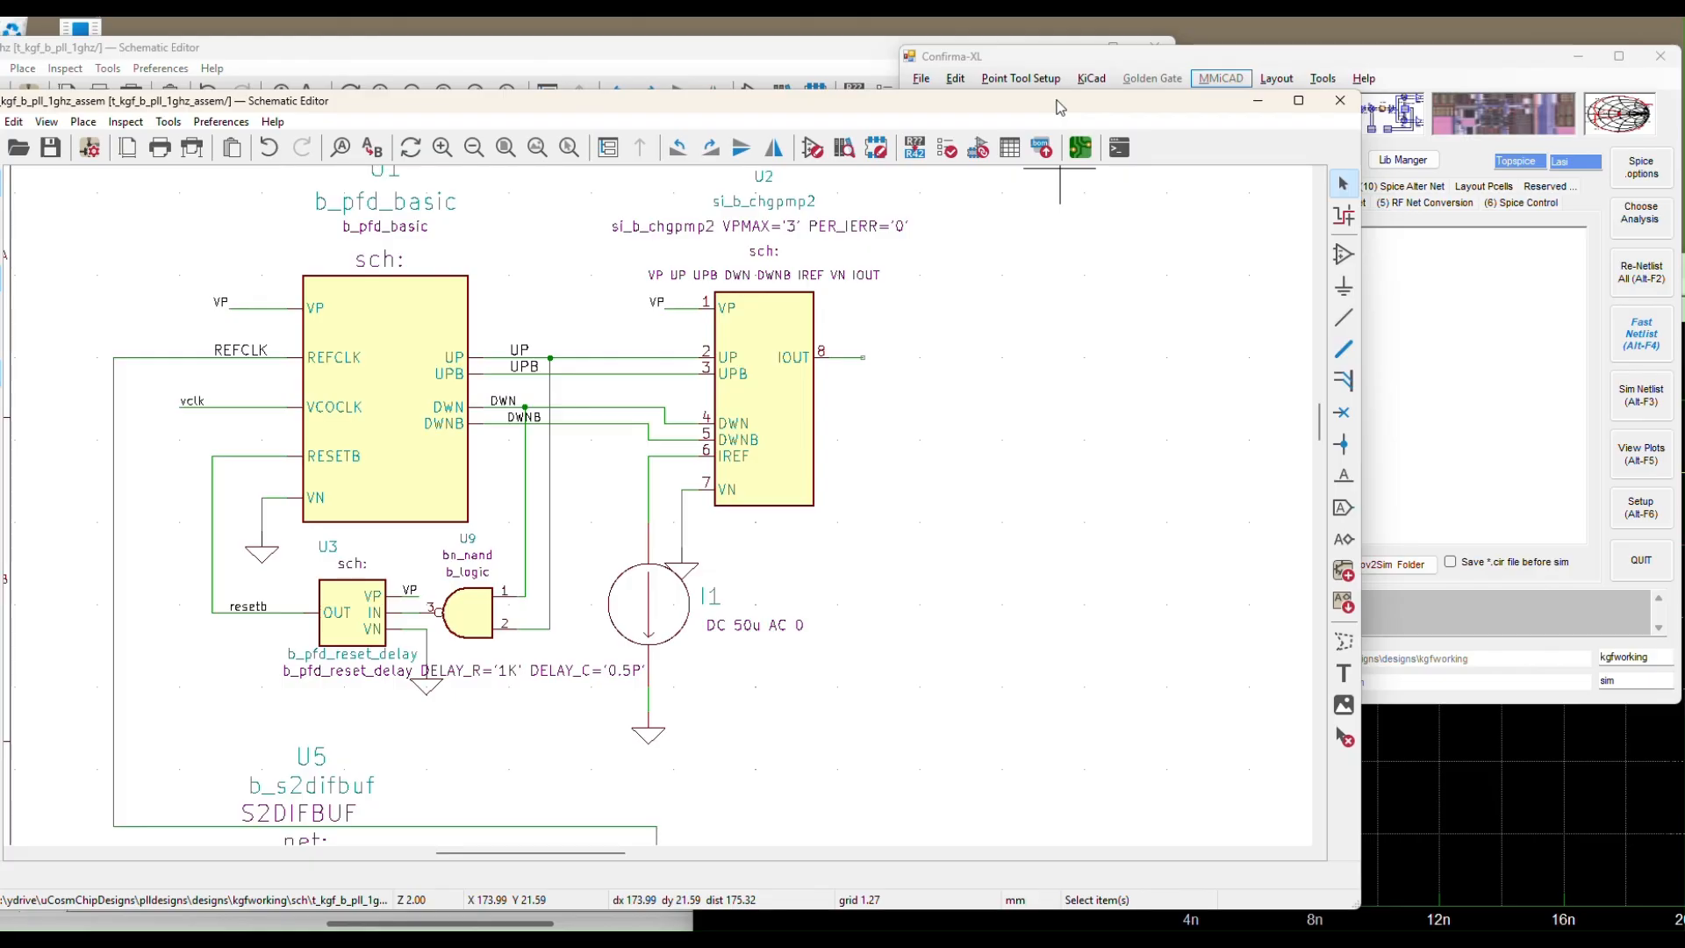
Place a horizontally rotated vsrc source with its left pin on the IOUT wire
left_click(1341, 255)
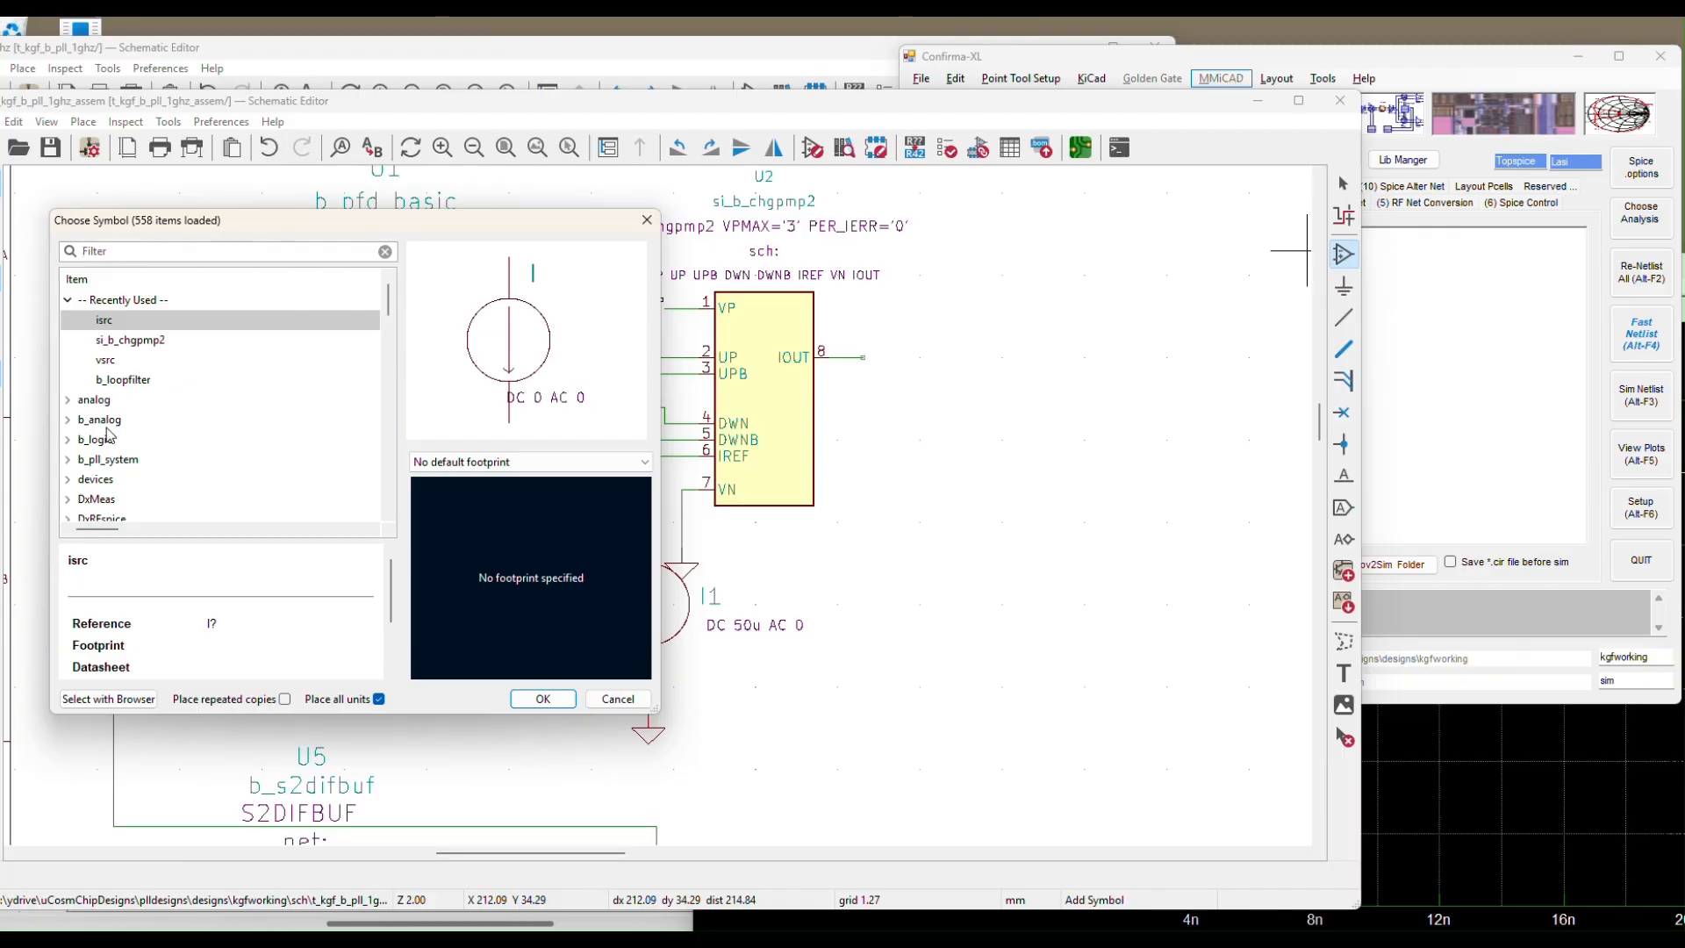
left_click(101, 361)
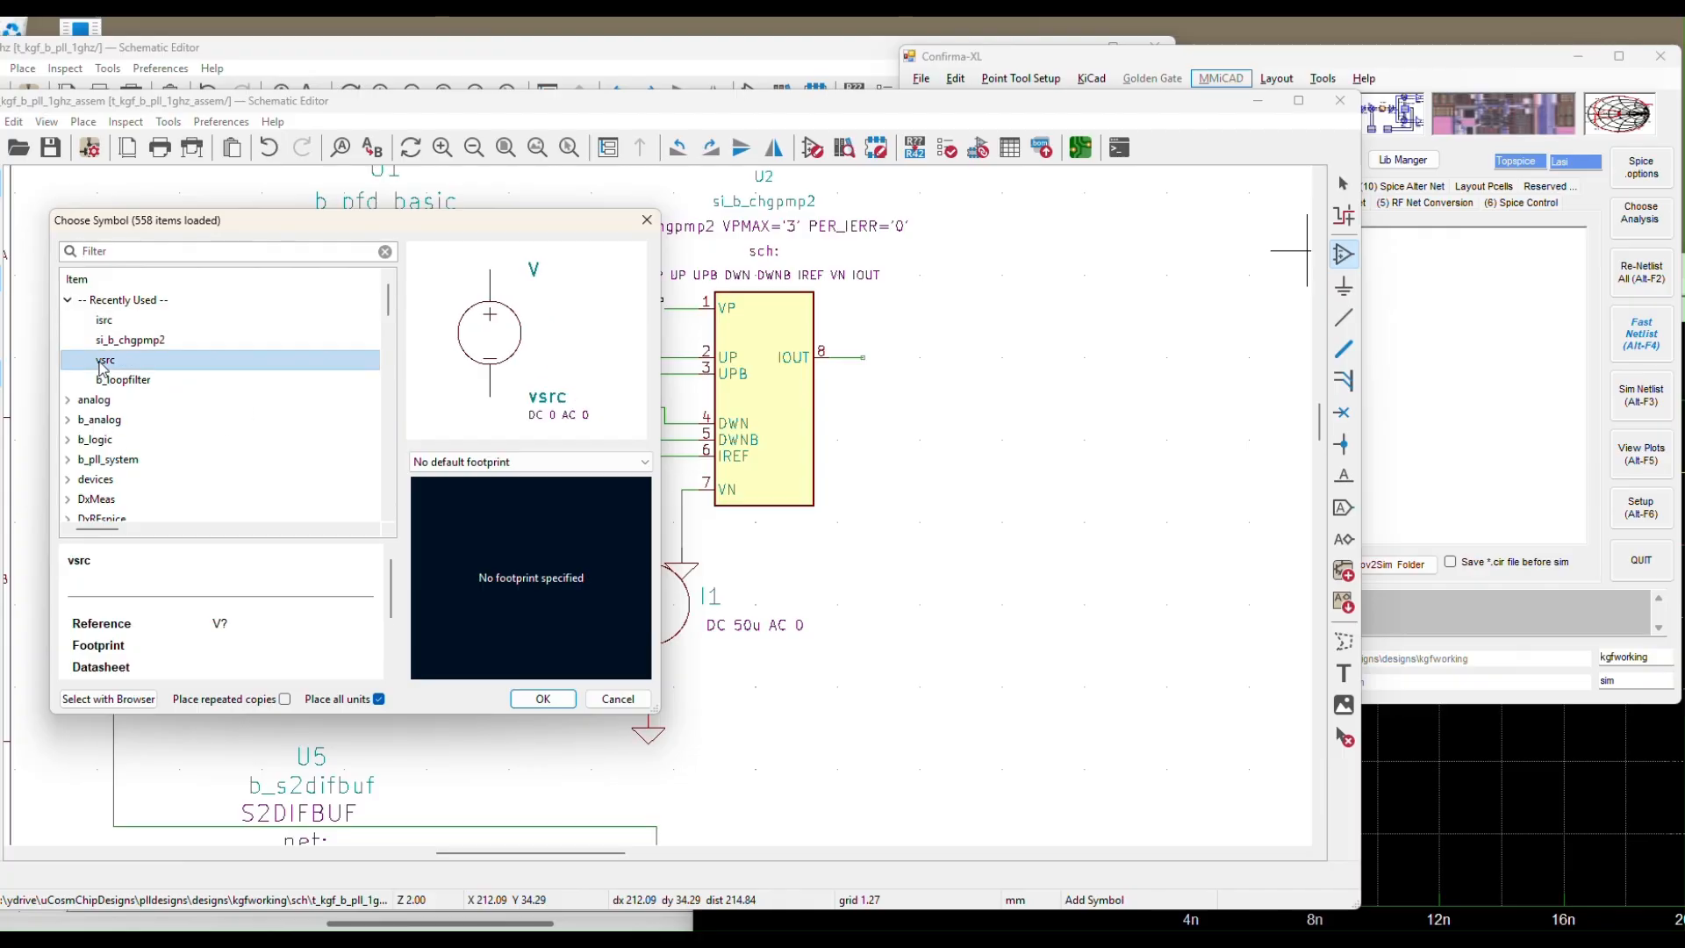
left_click(542, 698)
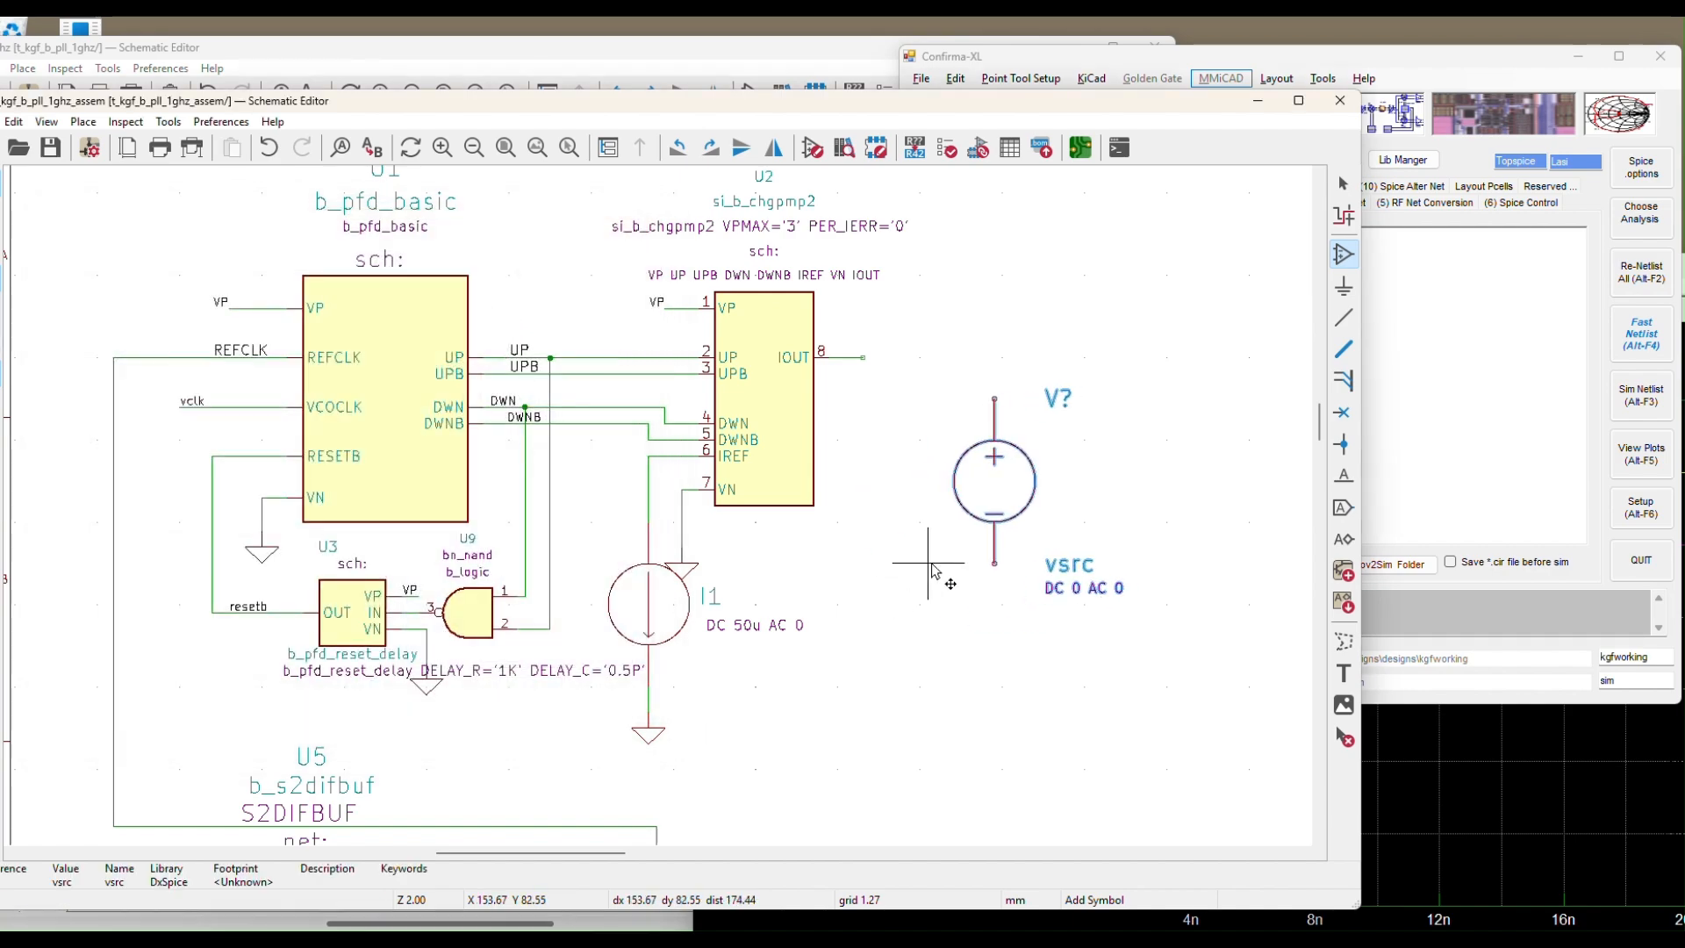
key("e")
left_click(838, 566)
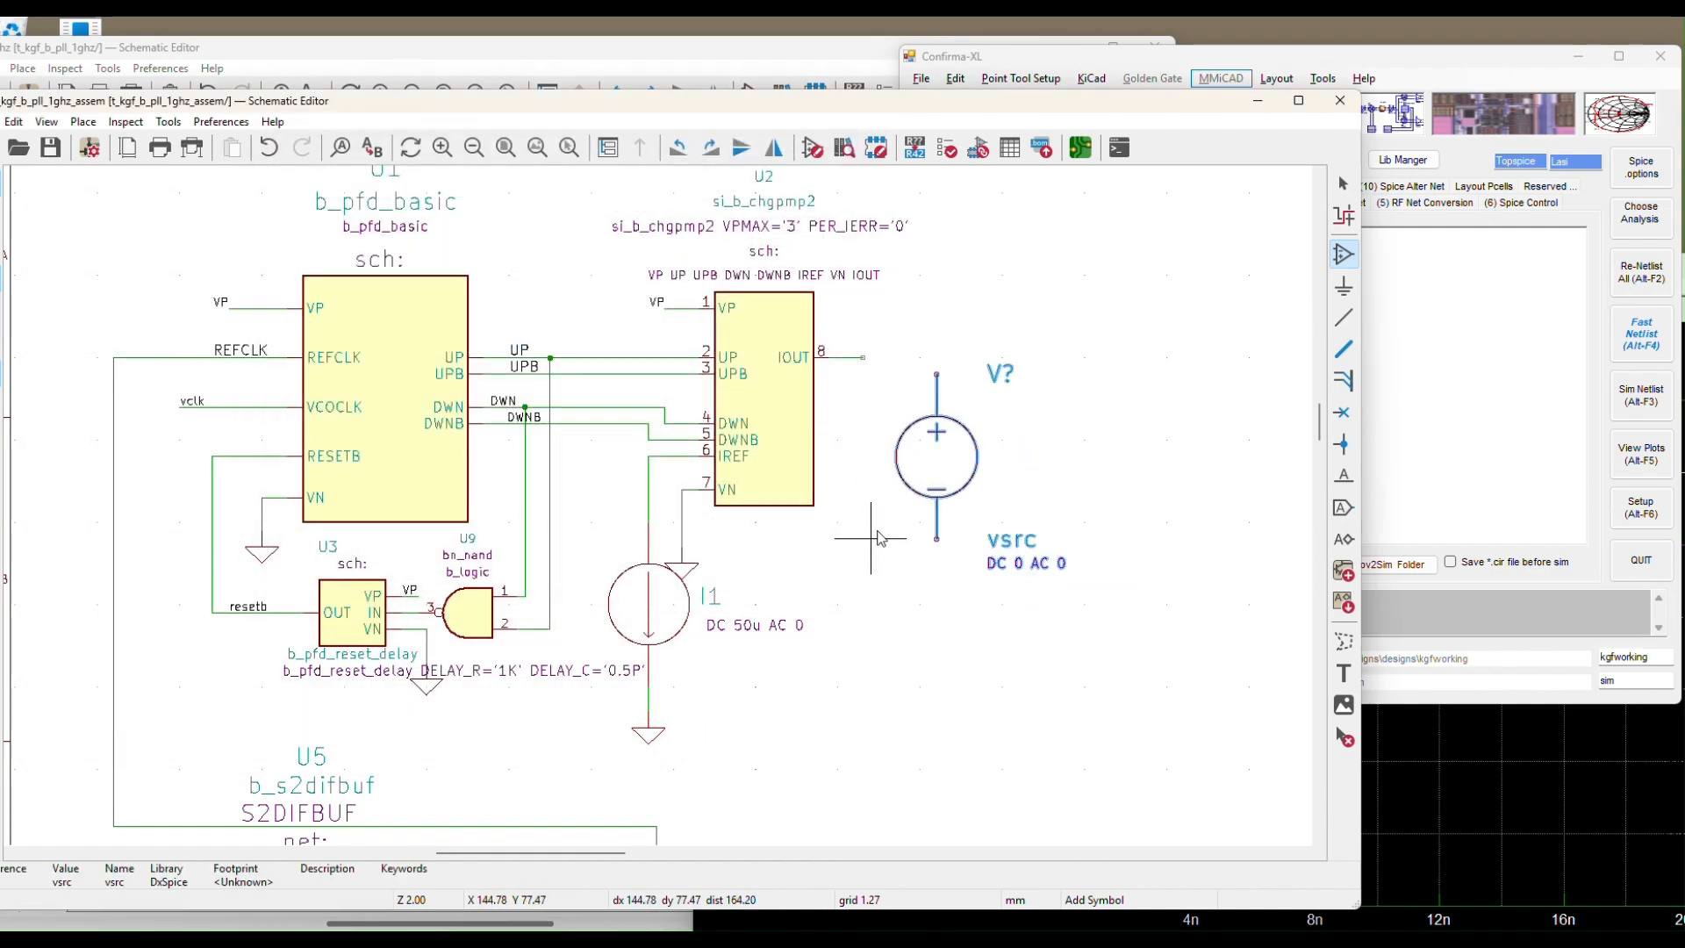
key("r")
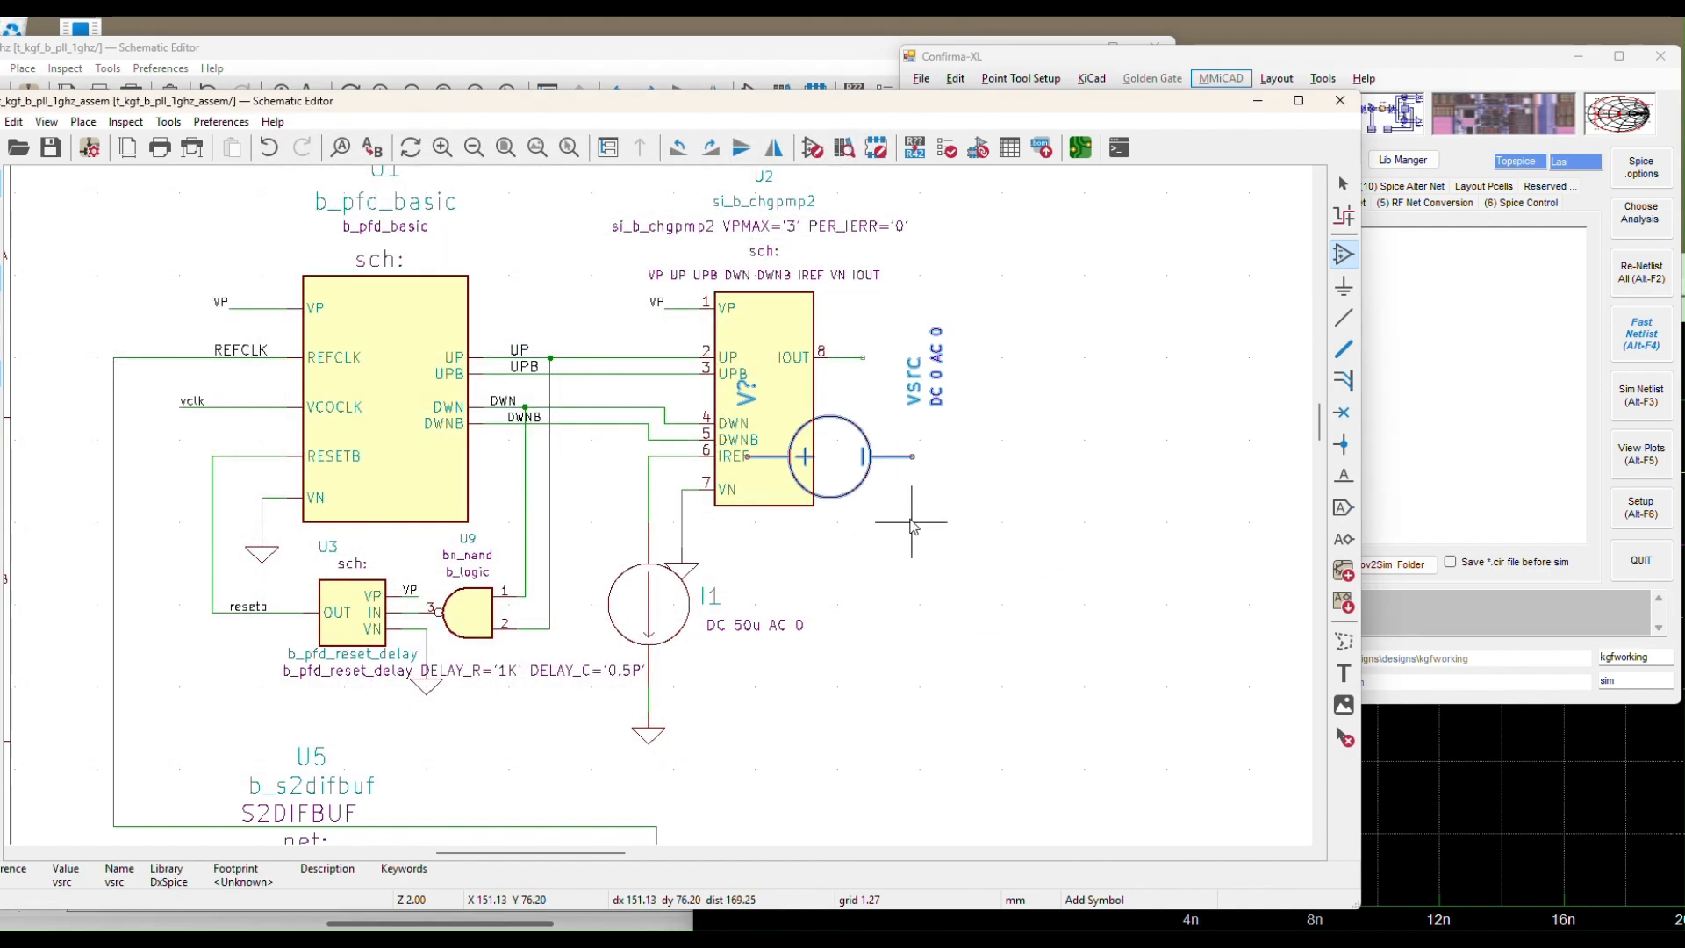
left_click(1029, 426)
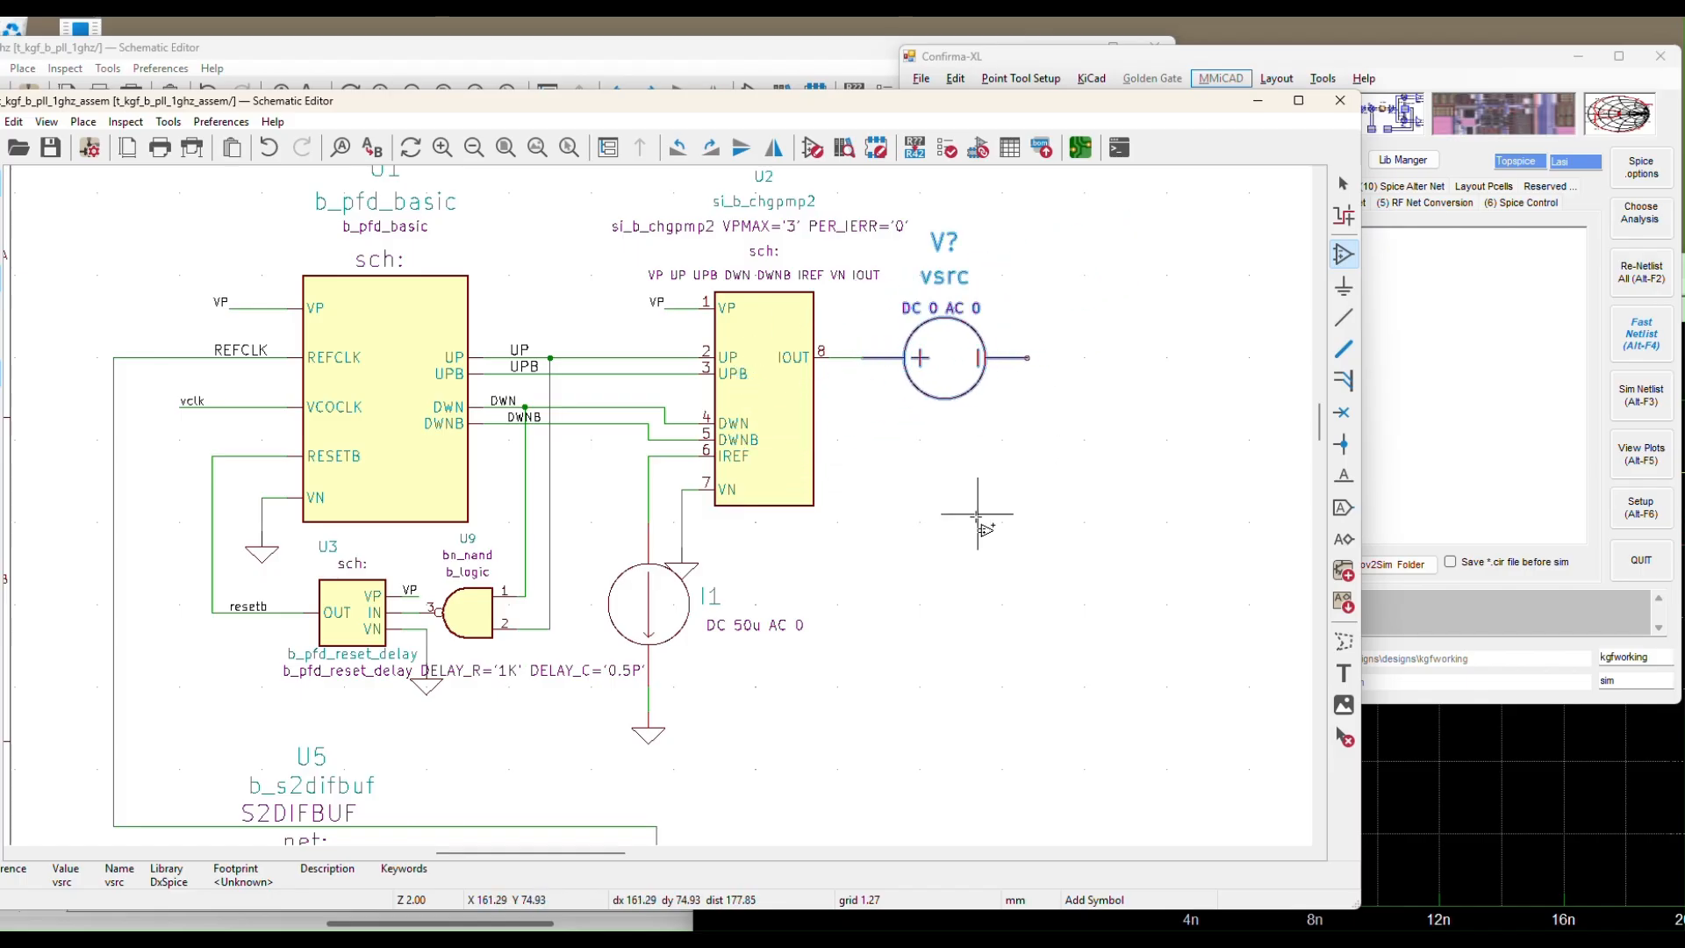
key("Escape")
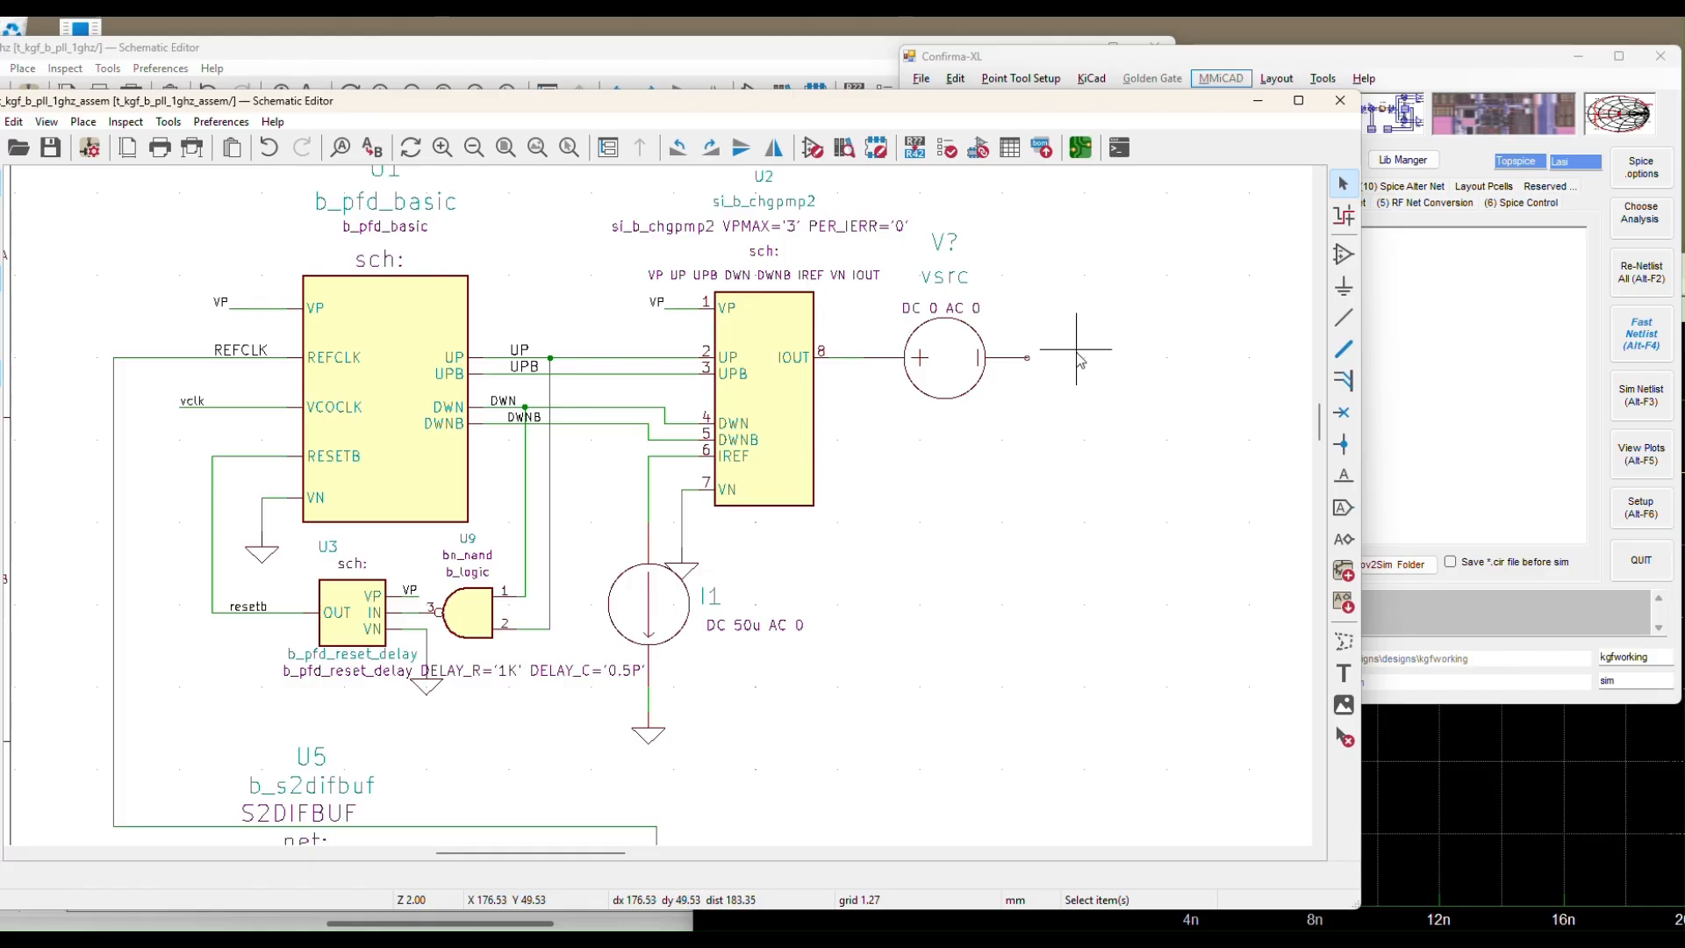
Place the b_loopfilter block from the b_pll_system library below the vsrc source
left_click(1343, 254)
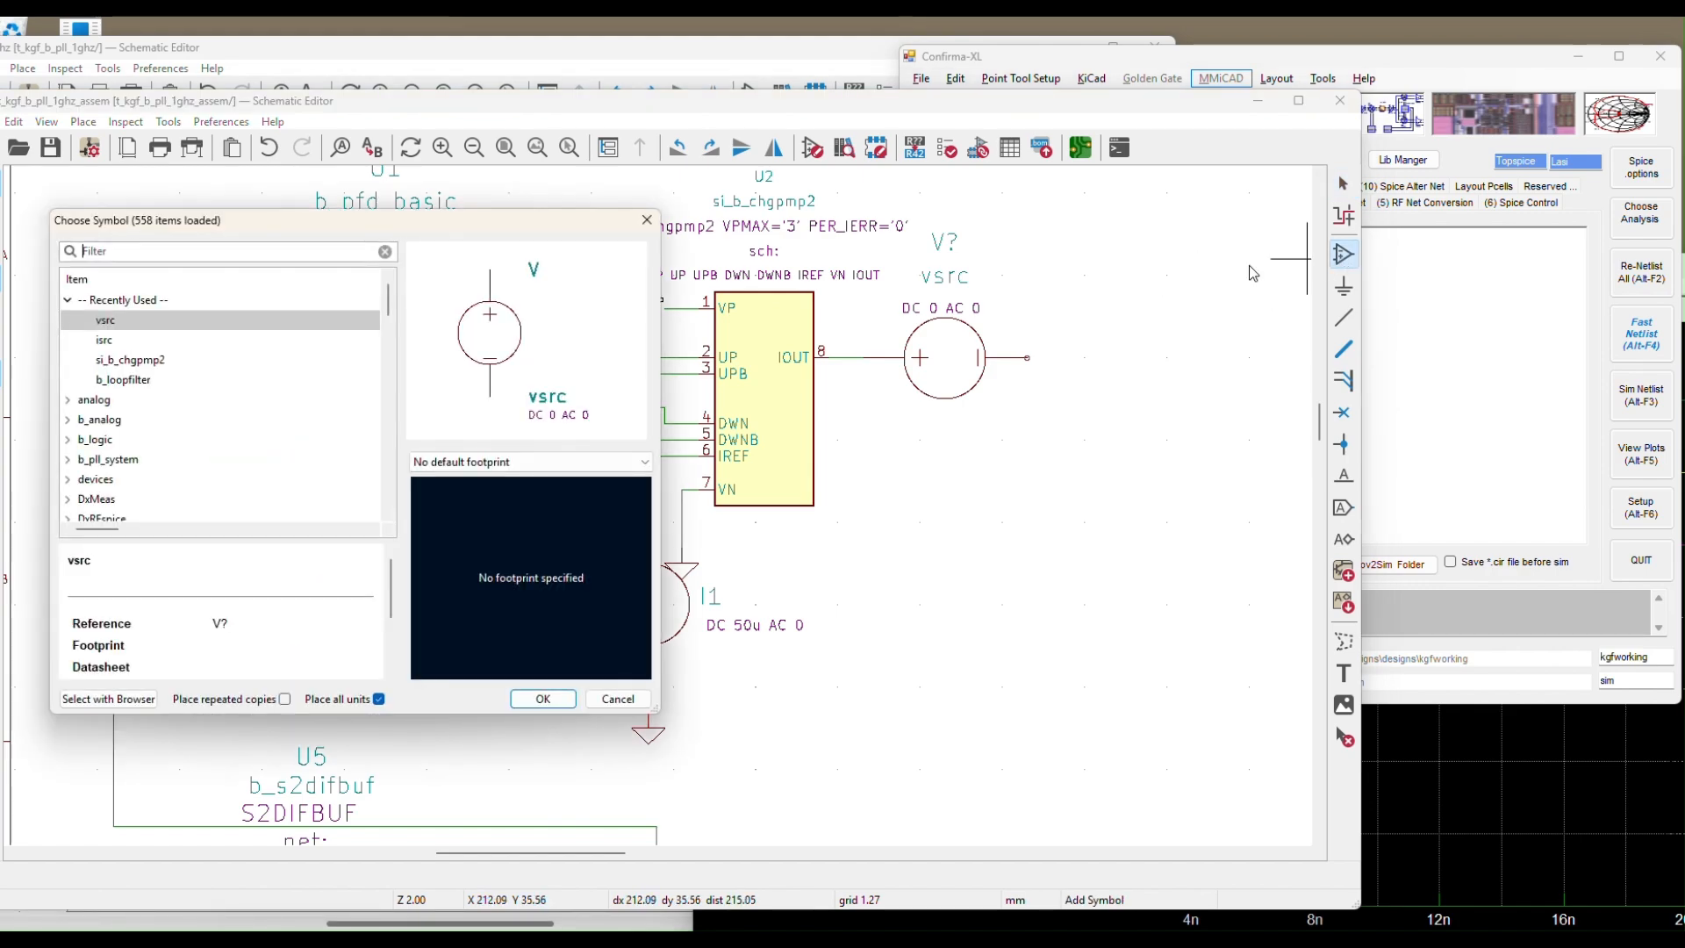
scroll(96, 429, "down", 2)
double_click(97, 419)
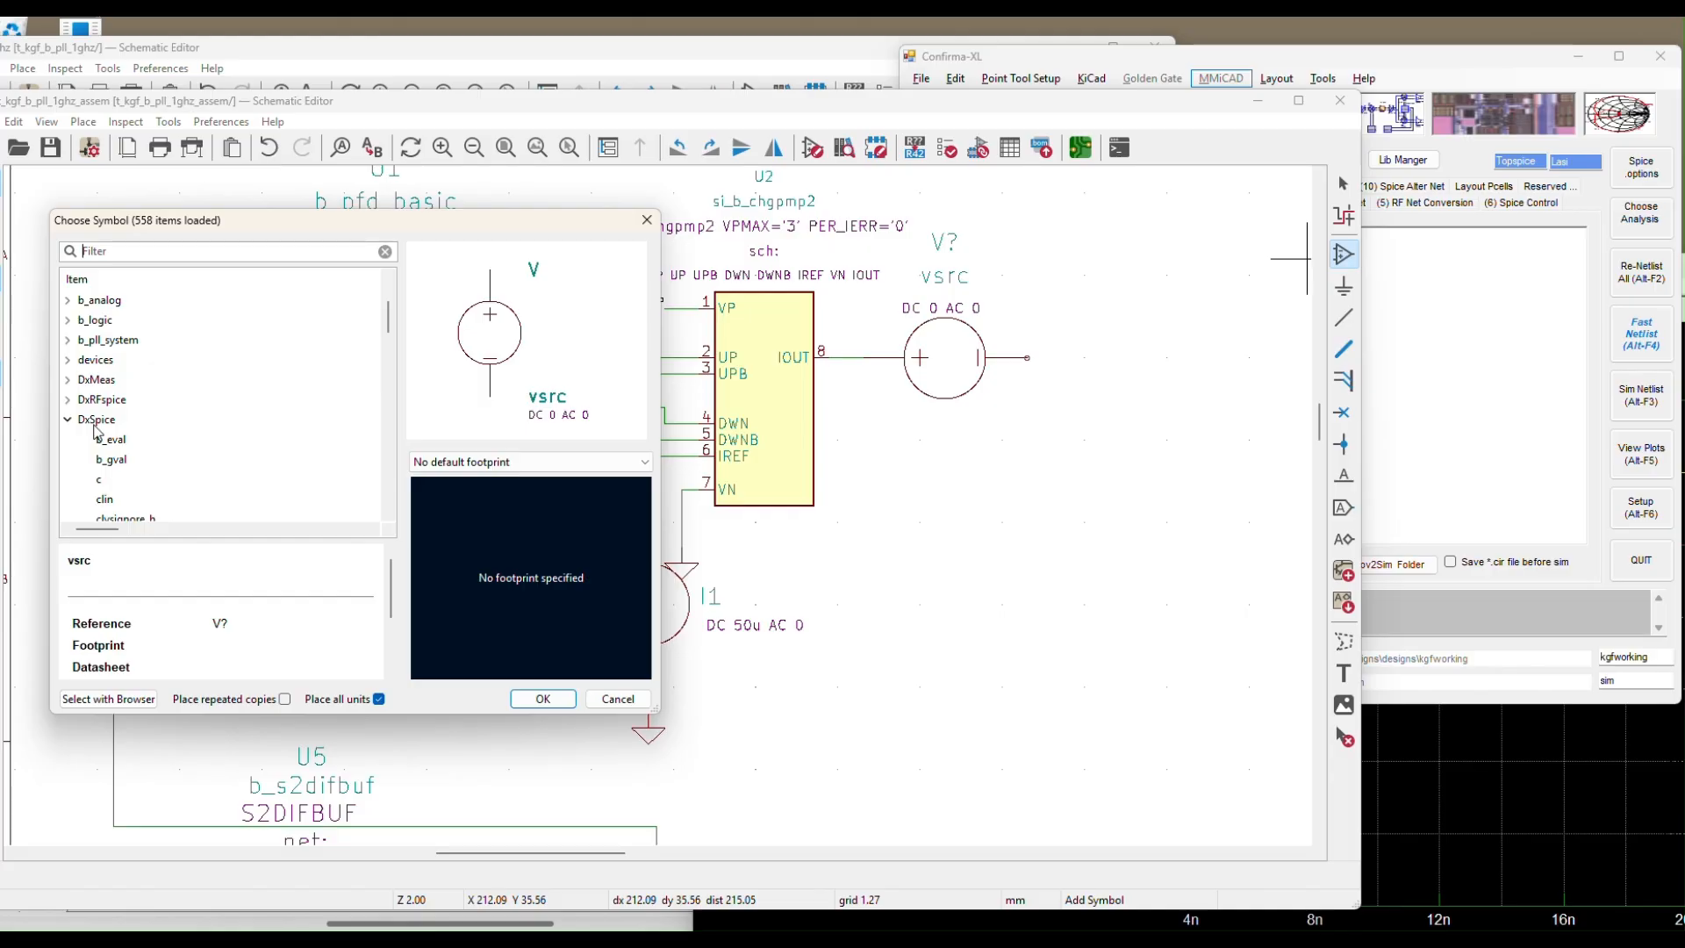
left_click(96, 344)
double_click(98, 343)
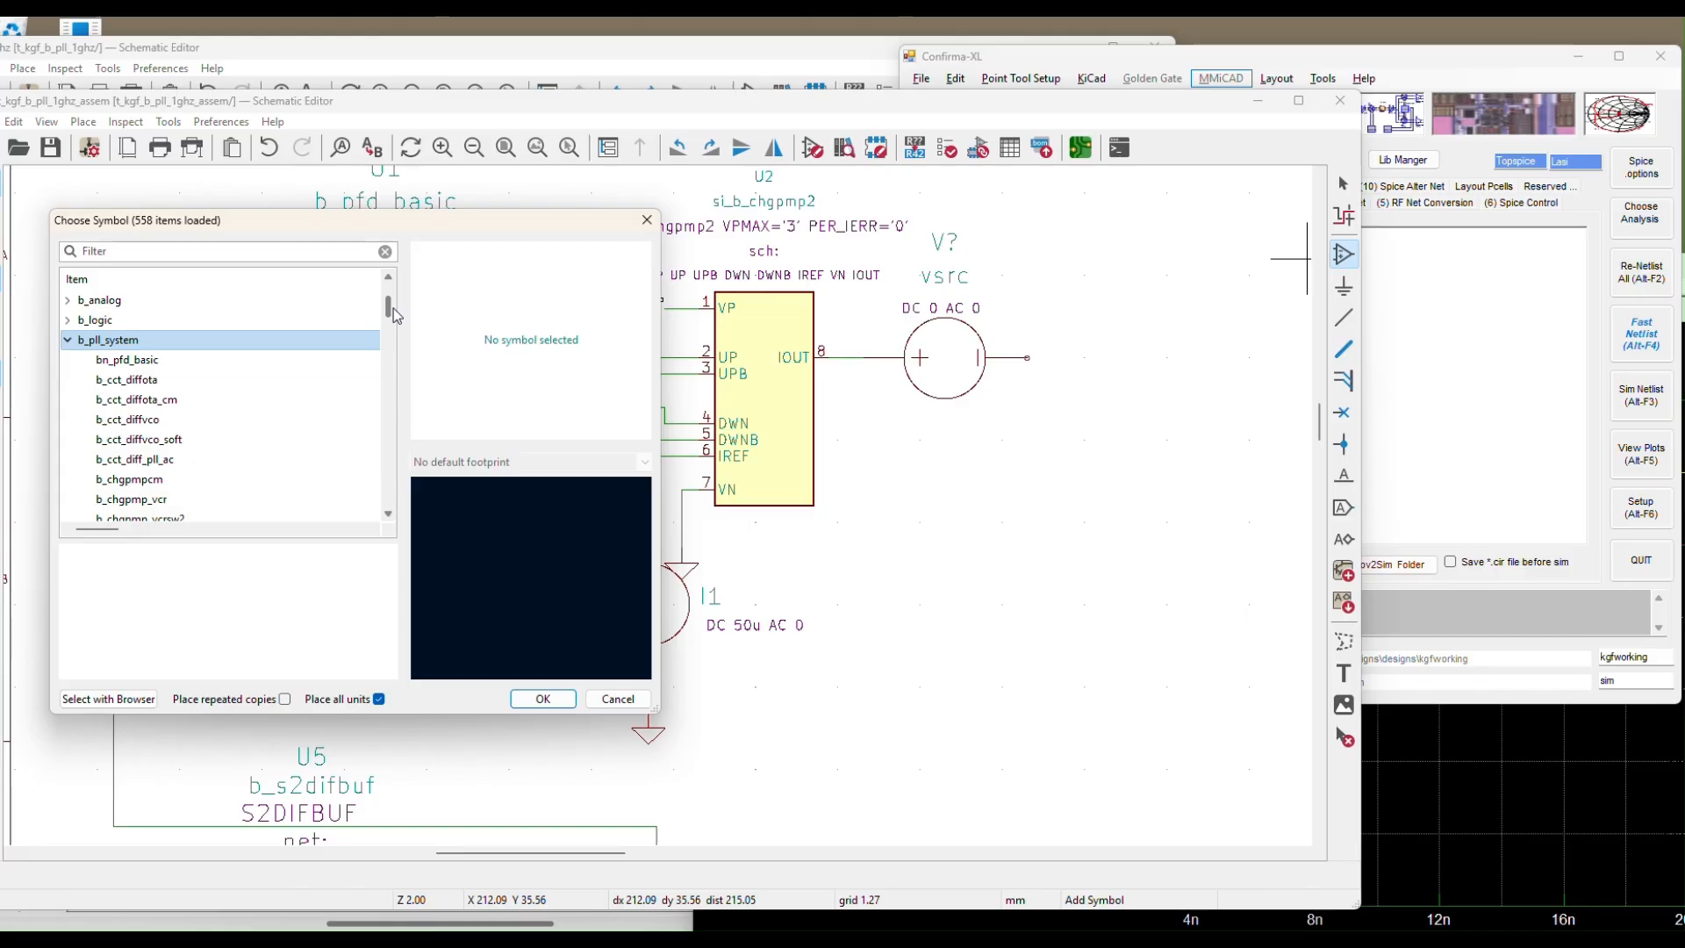
left_click_drag(393, 309, 397, 355)
left_click(148, 355)
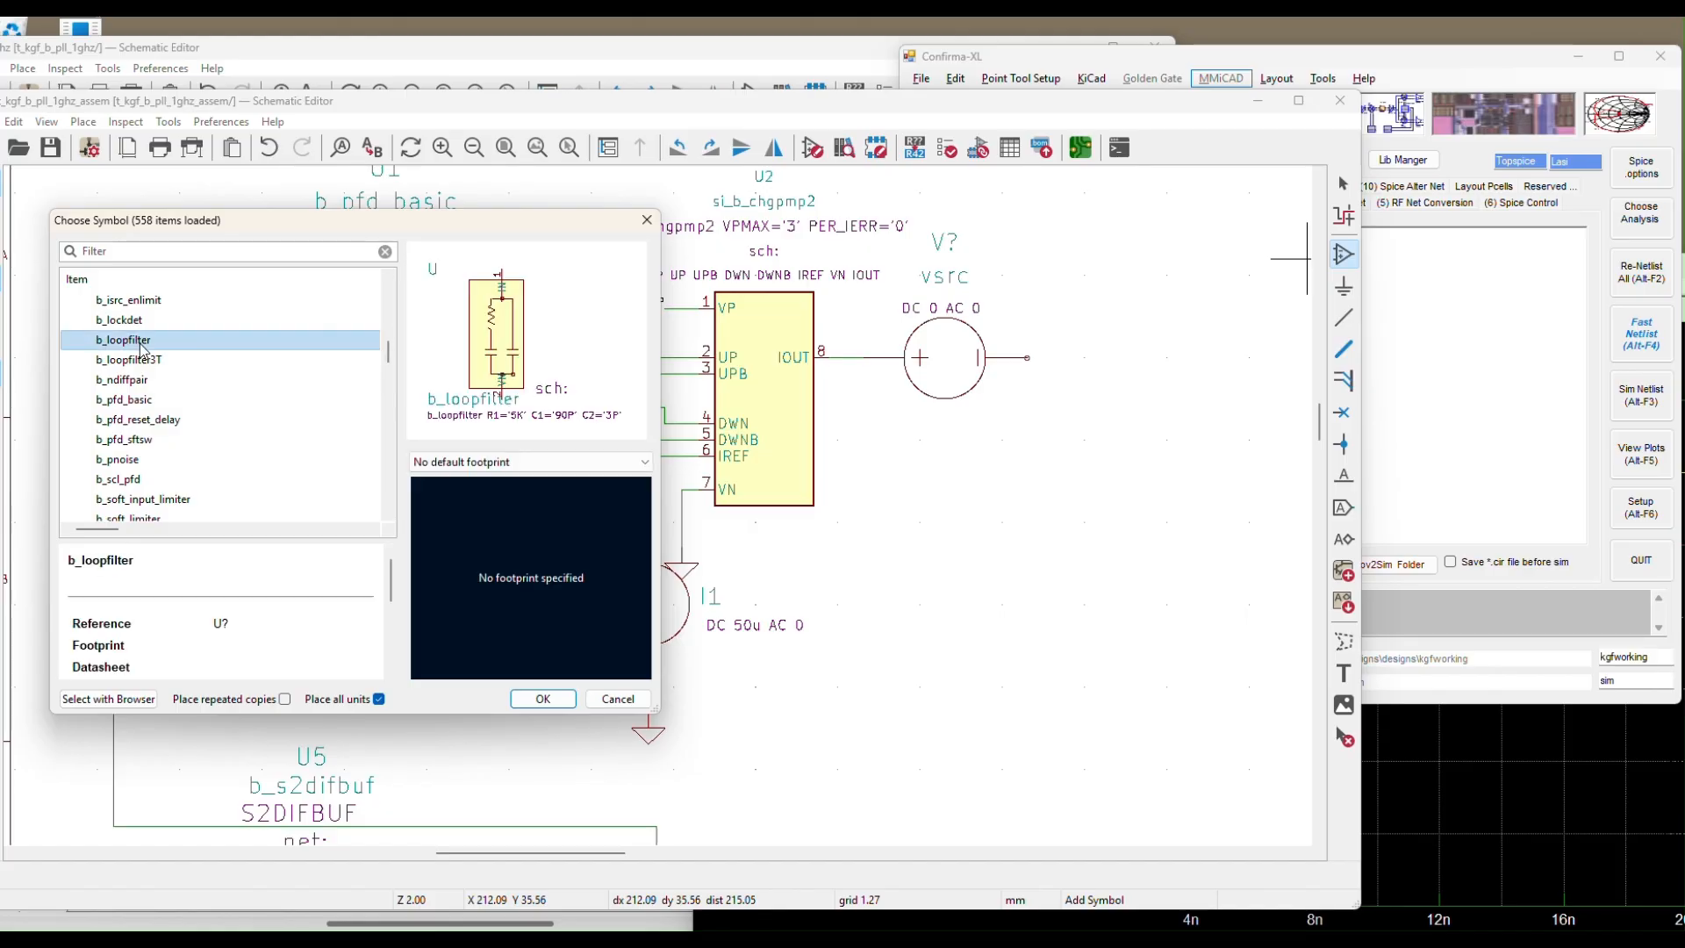
left_click(136, 342)
left_click(543, 697)
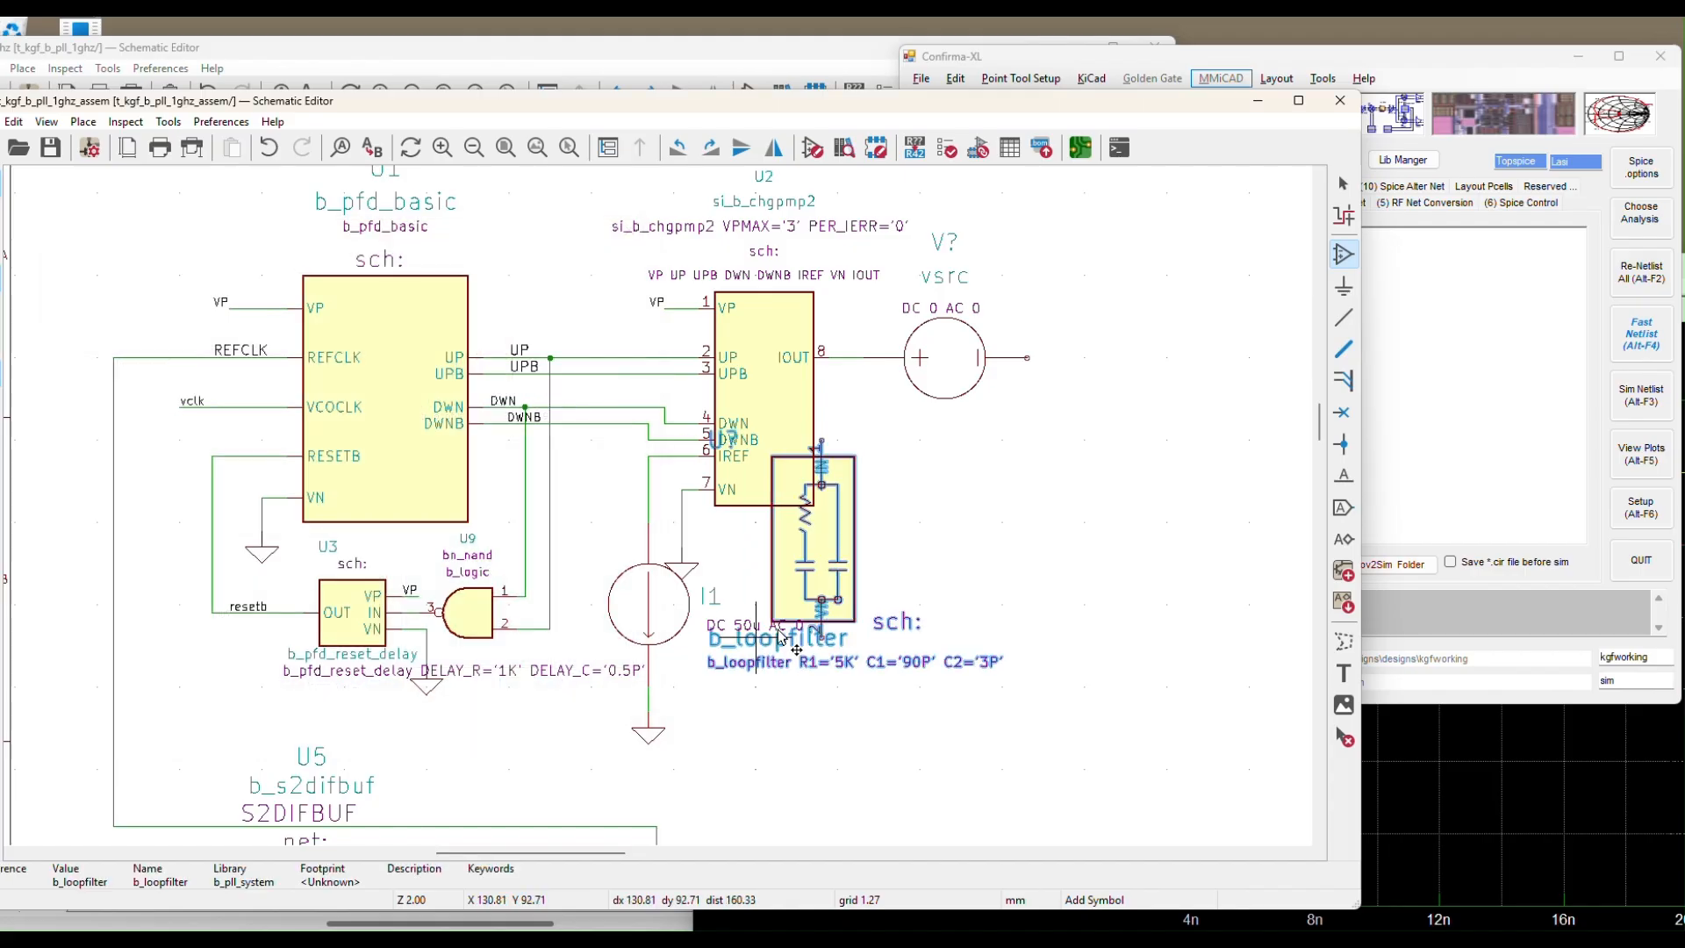
left_click(983, 616)
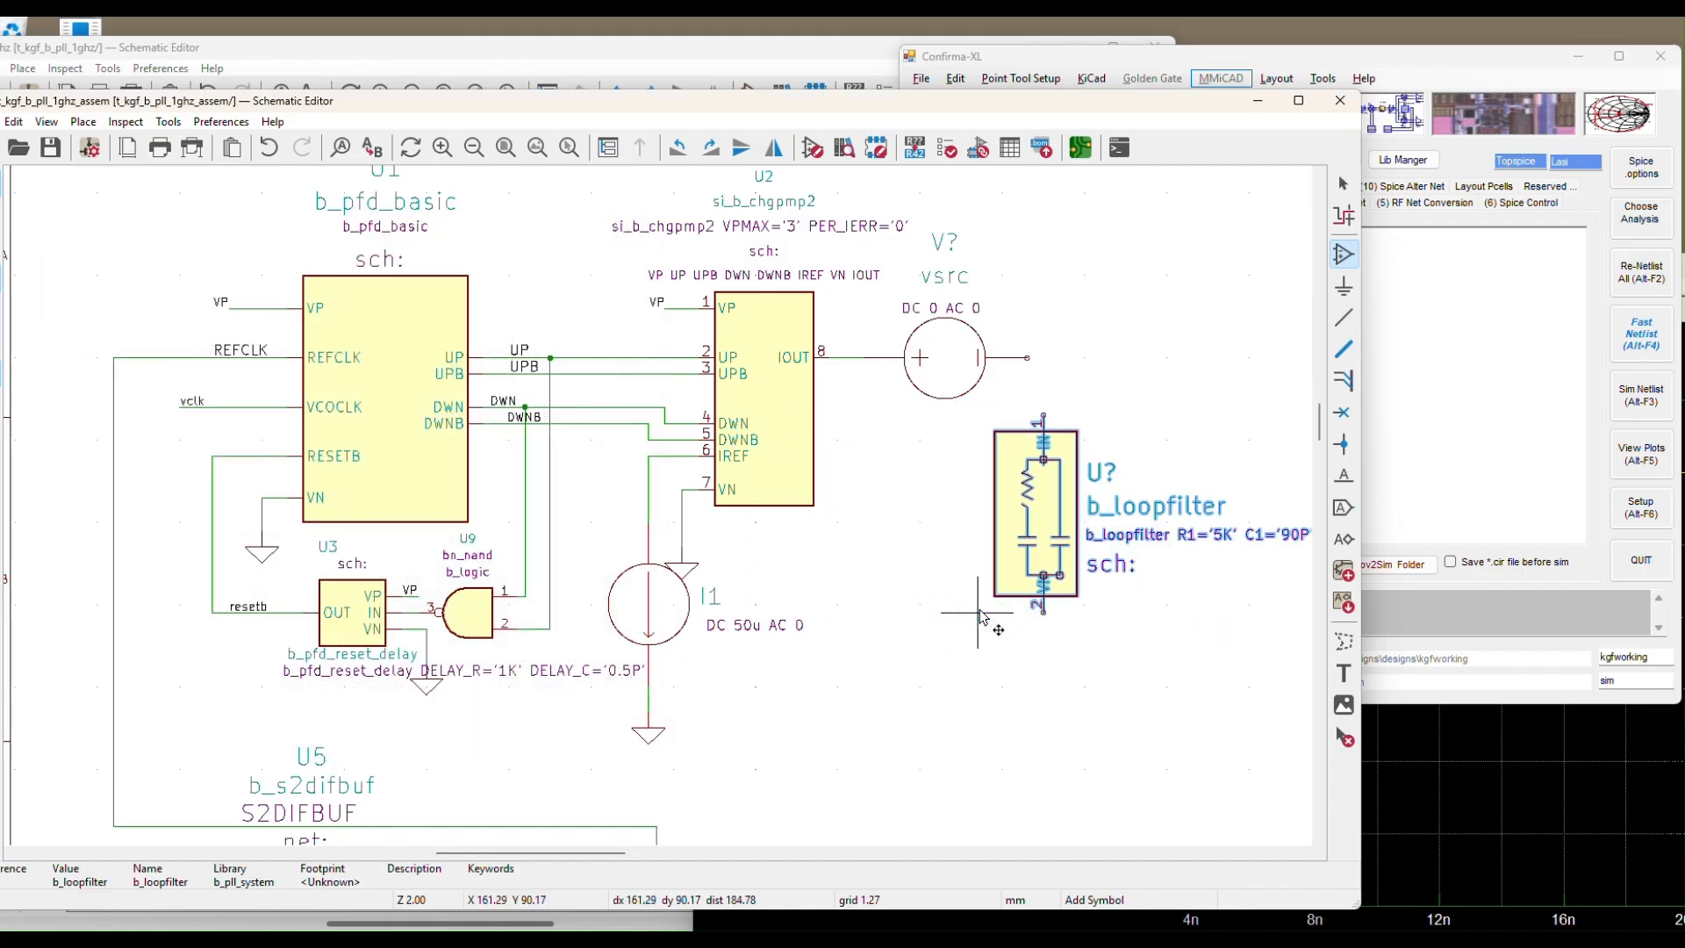
key("Escape")
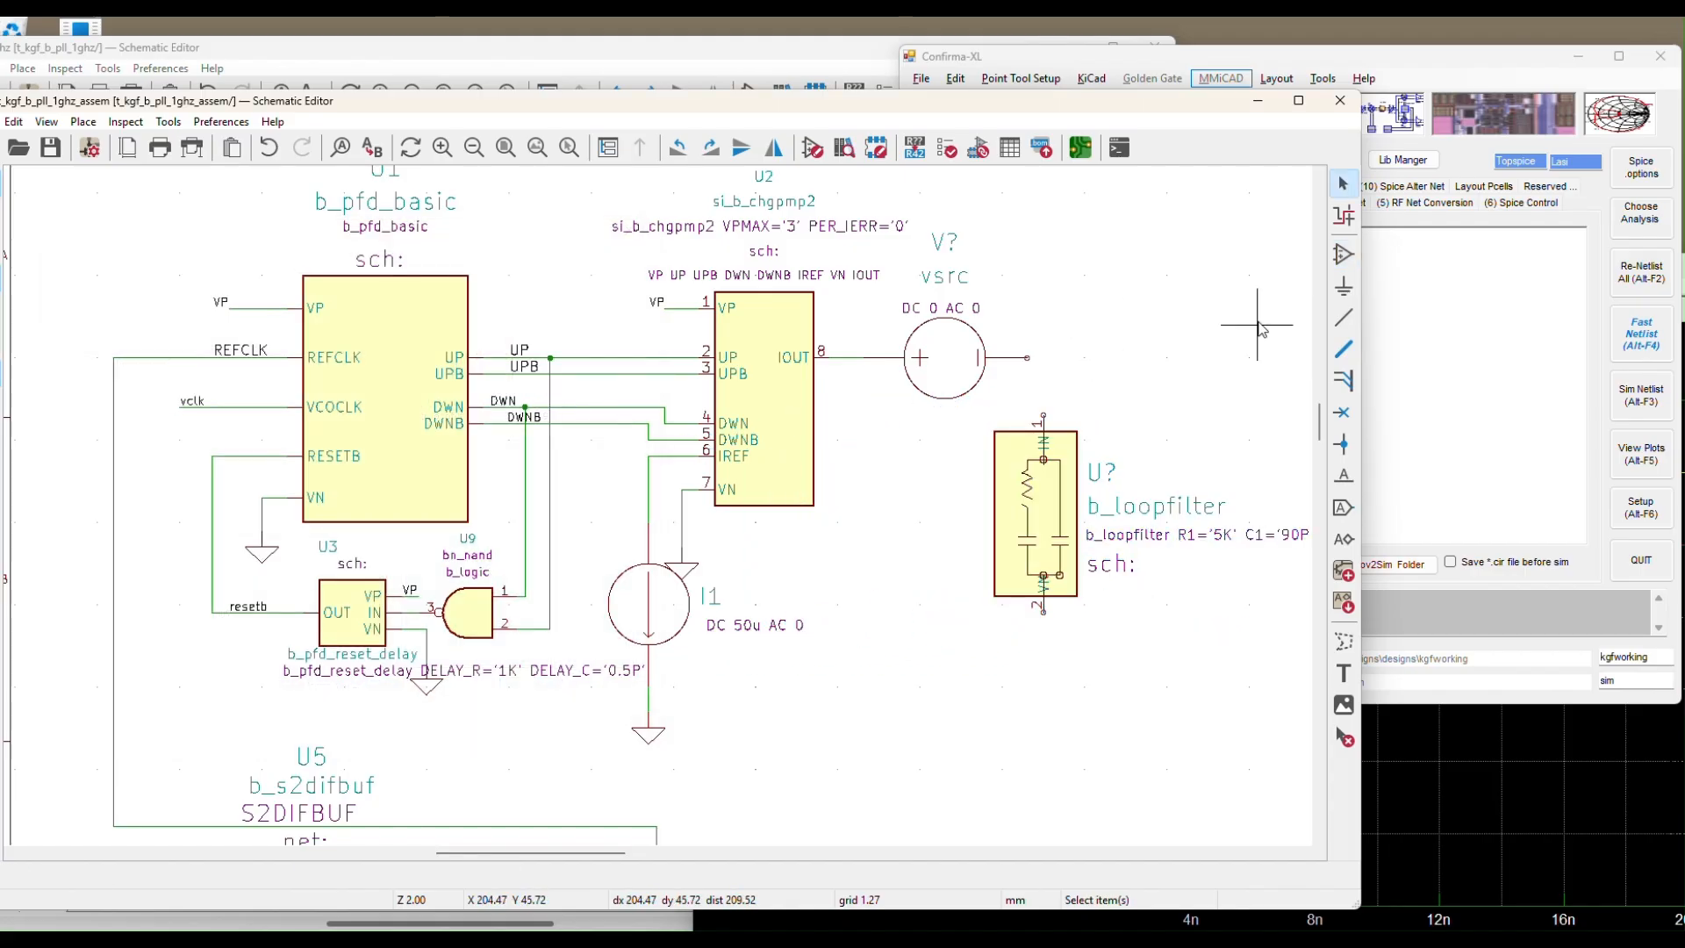
Wire the vsrc's right terminal to loop-filter pin 1 and put a duplicated ground under pin 2
left_click(1343, 317)
left_click(1041, 357)
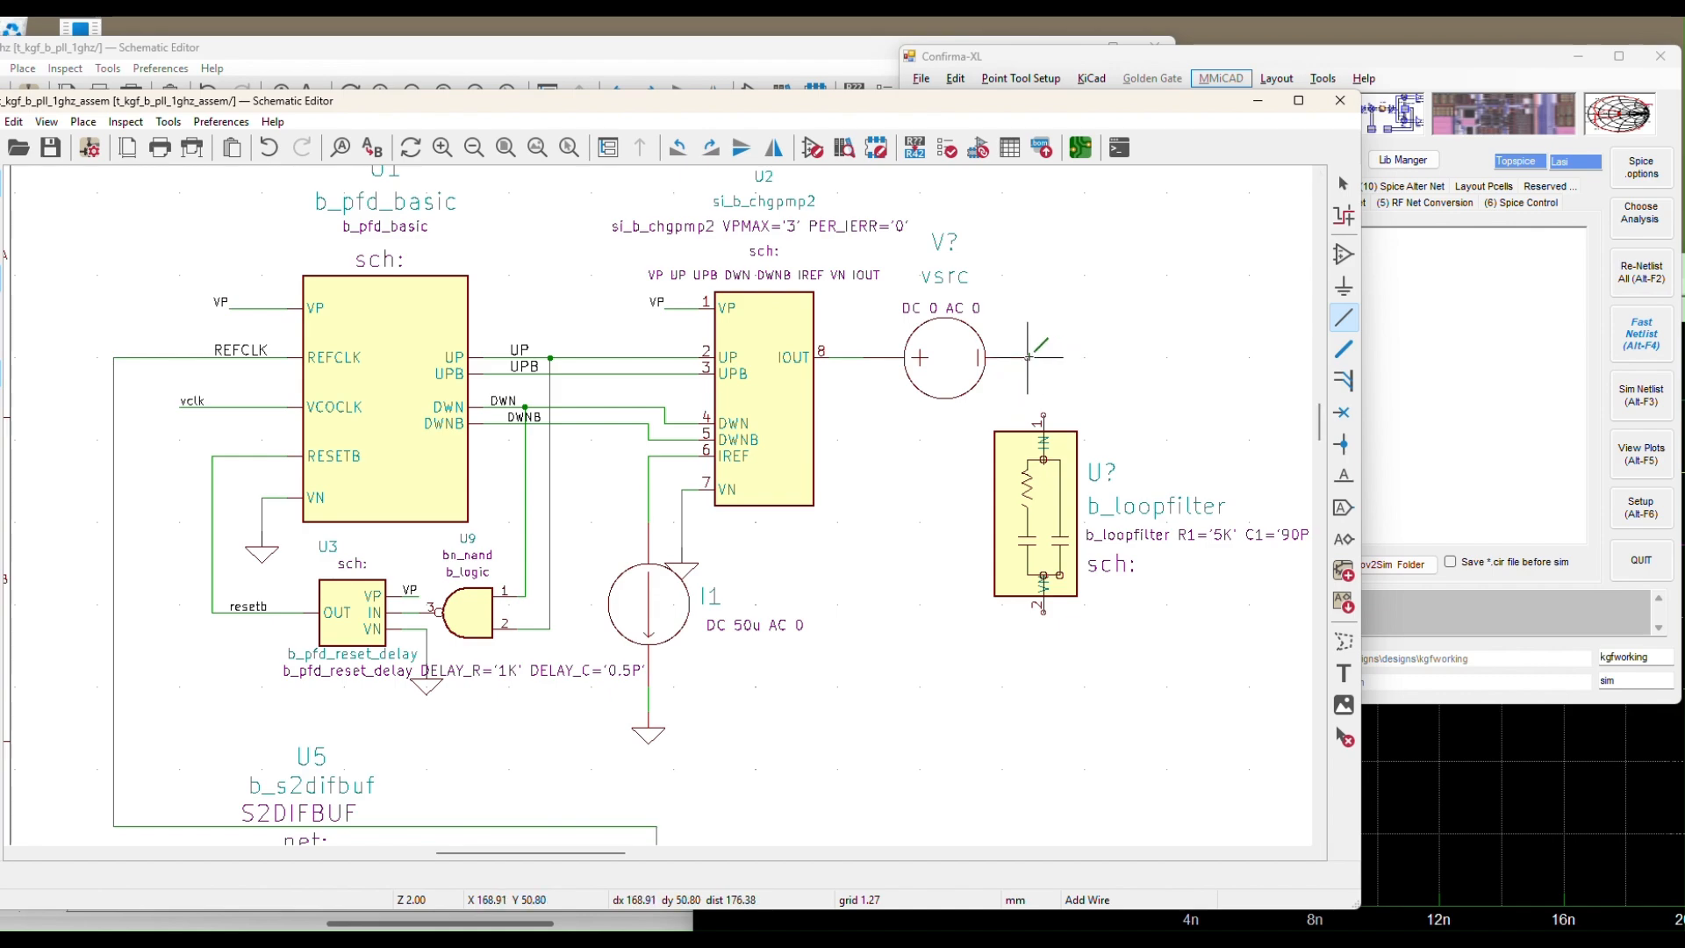
left_click(1043, 423)
left_click(1043, 612)
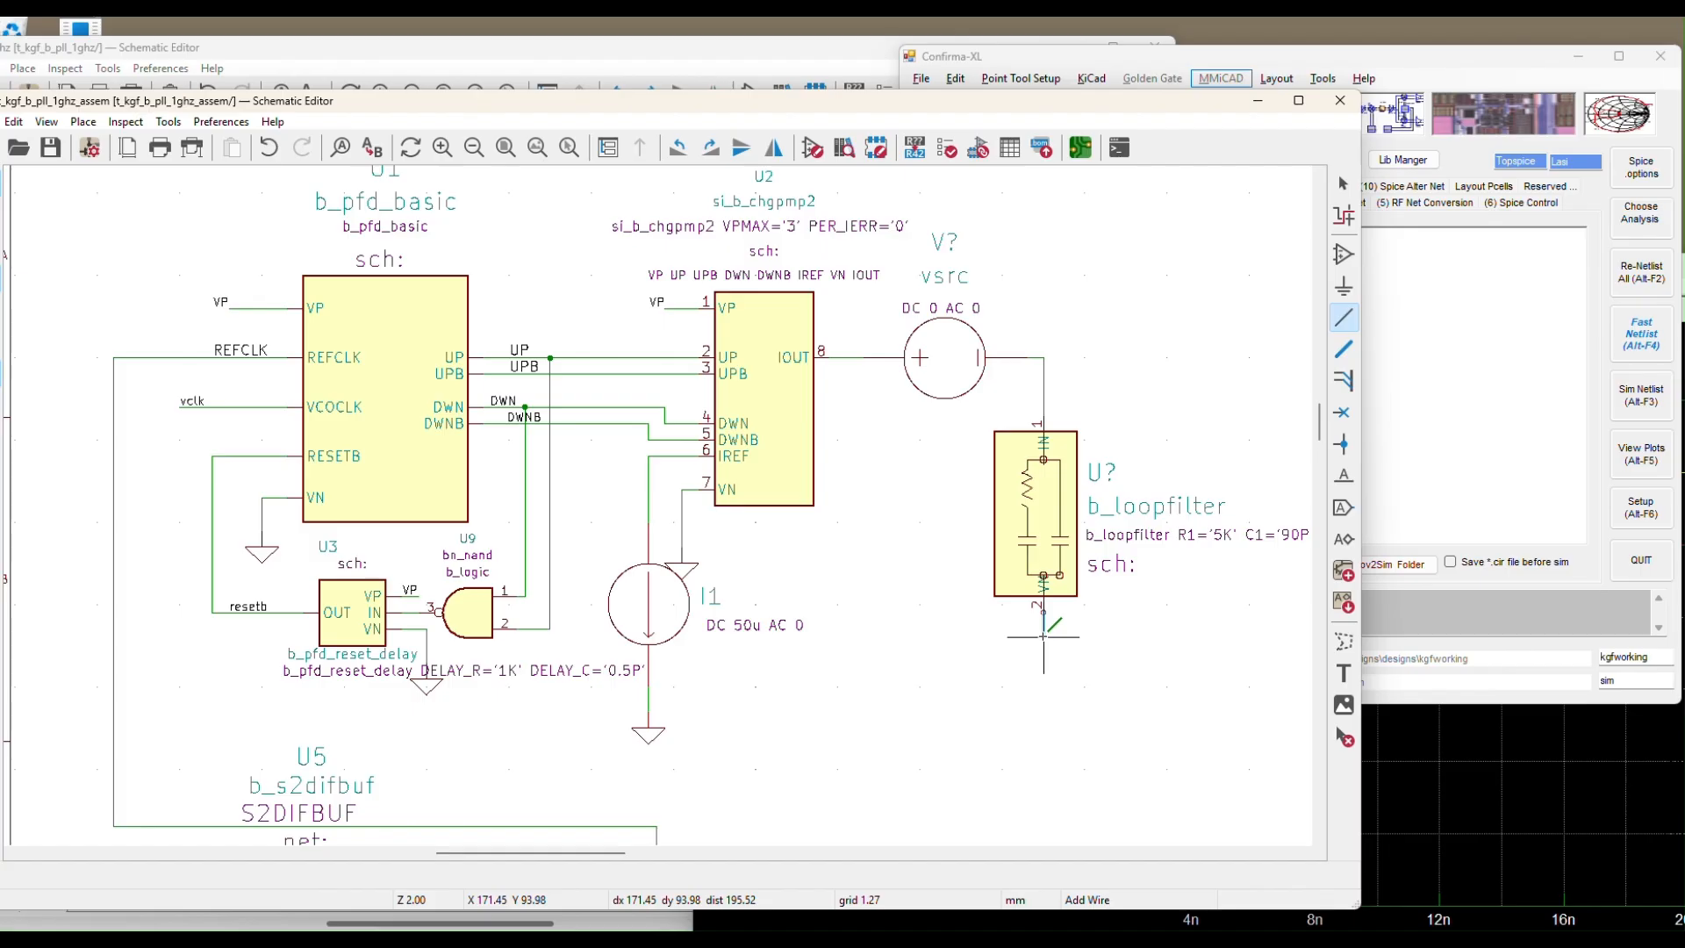
key("Escape")
key("Escape")
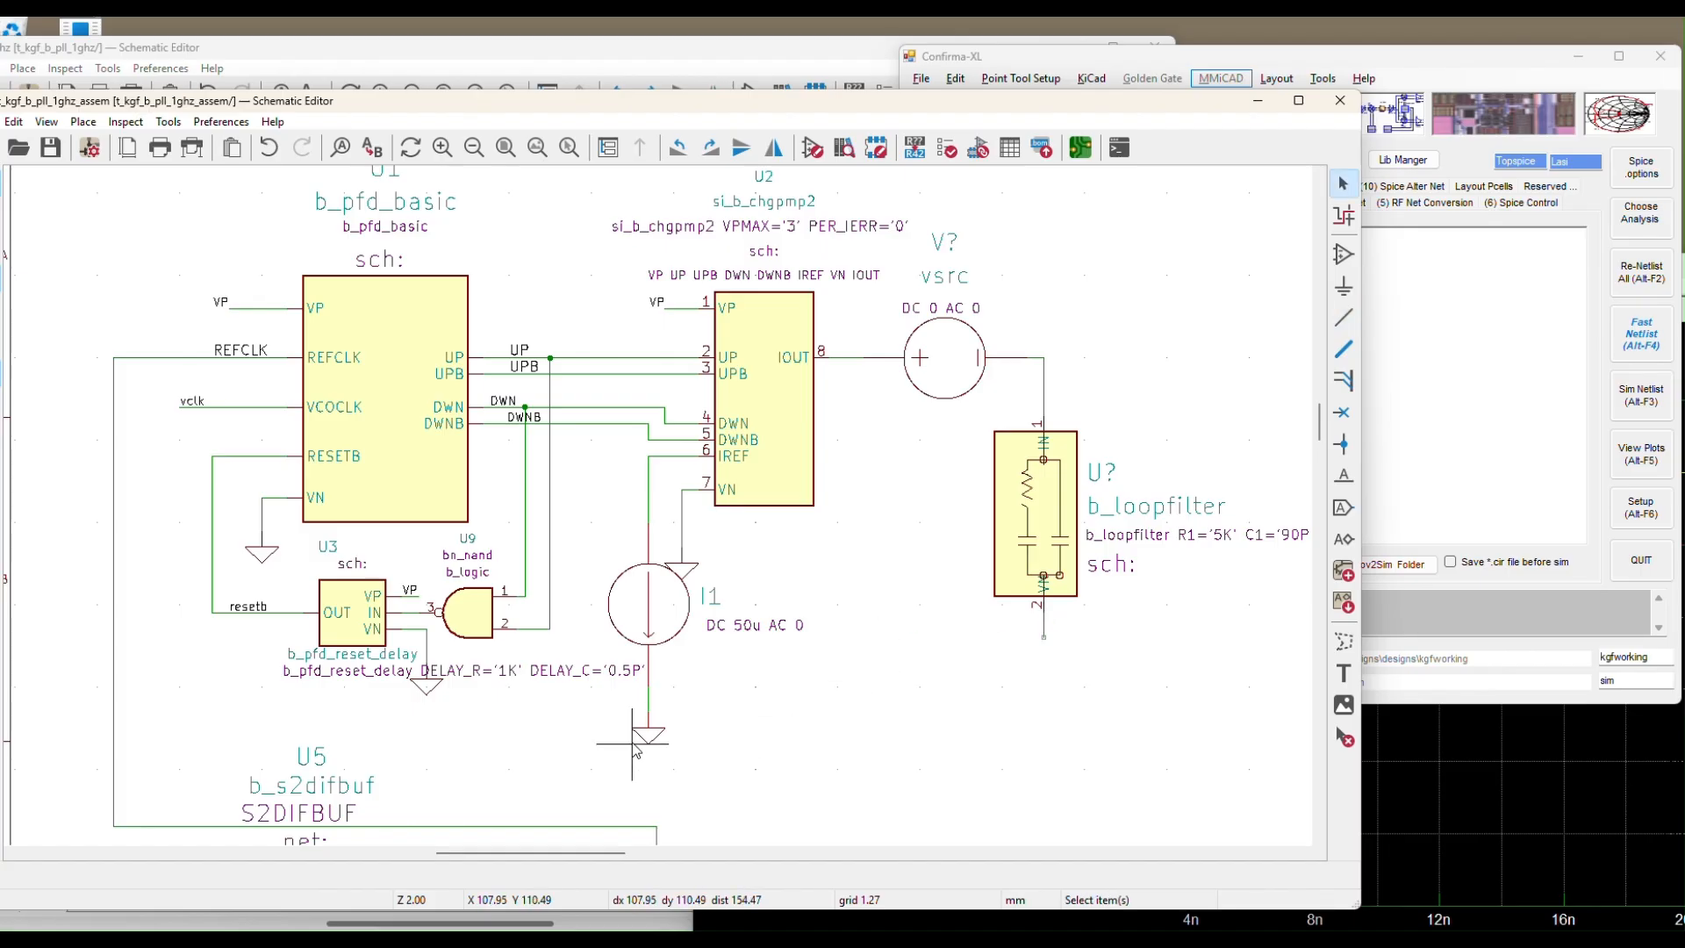
left_click(643, 737)
key("ctrl+d")
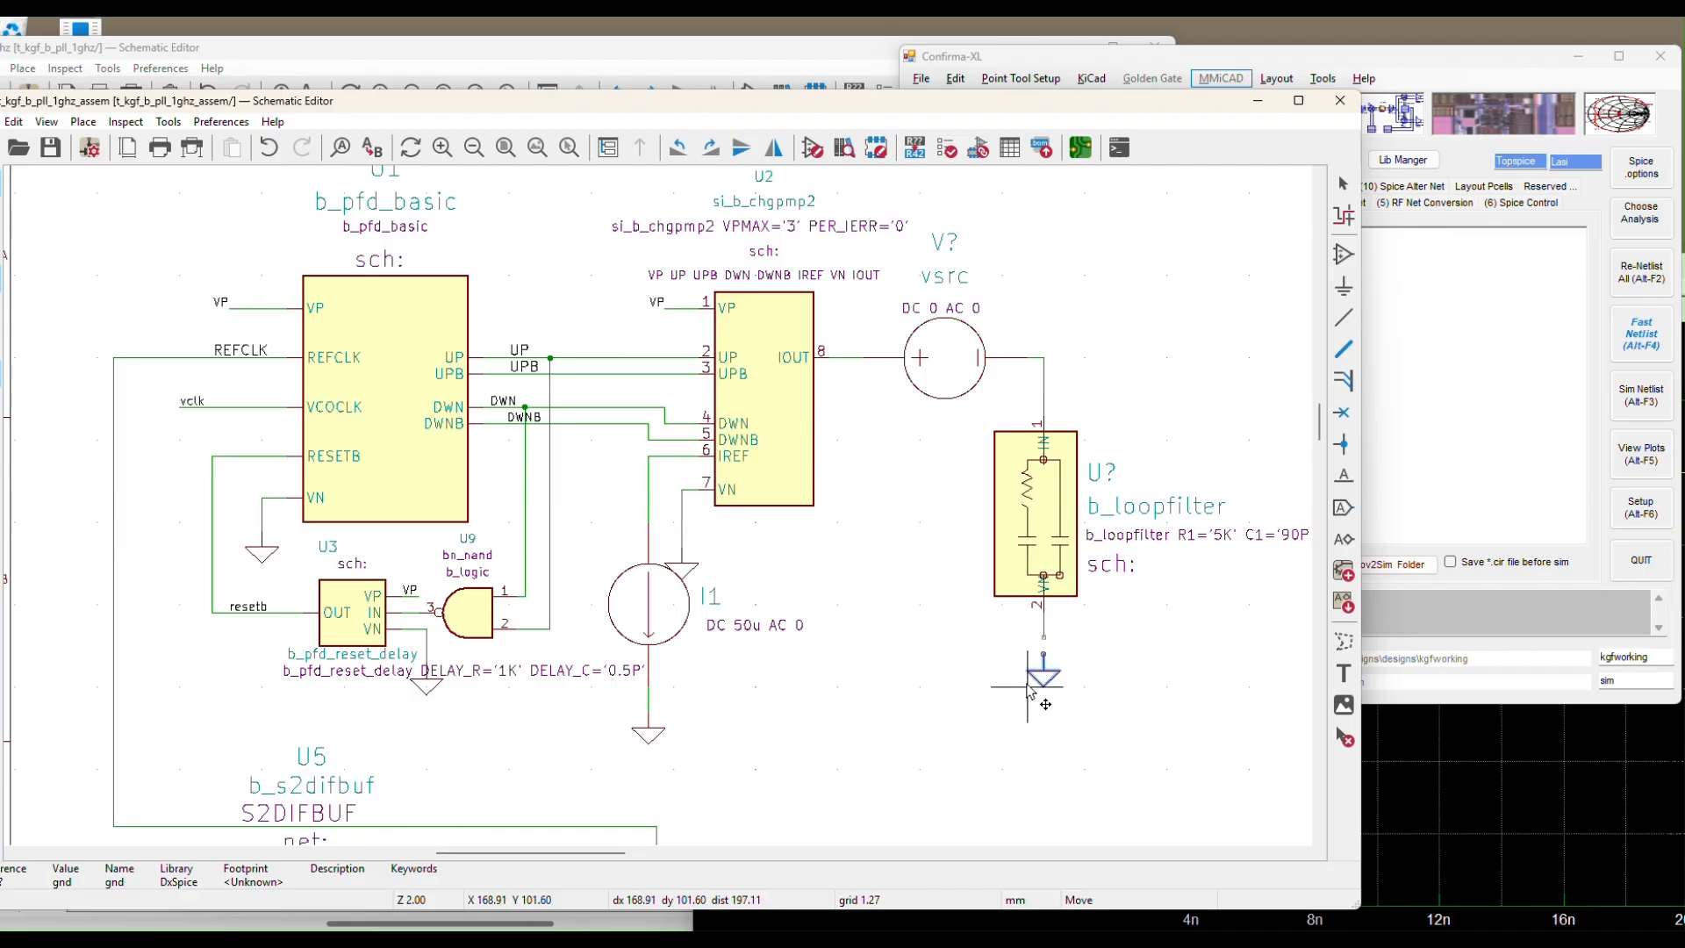
left_click(1028, 668)
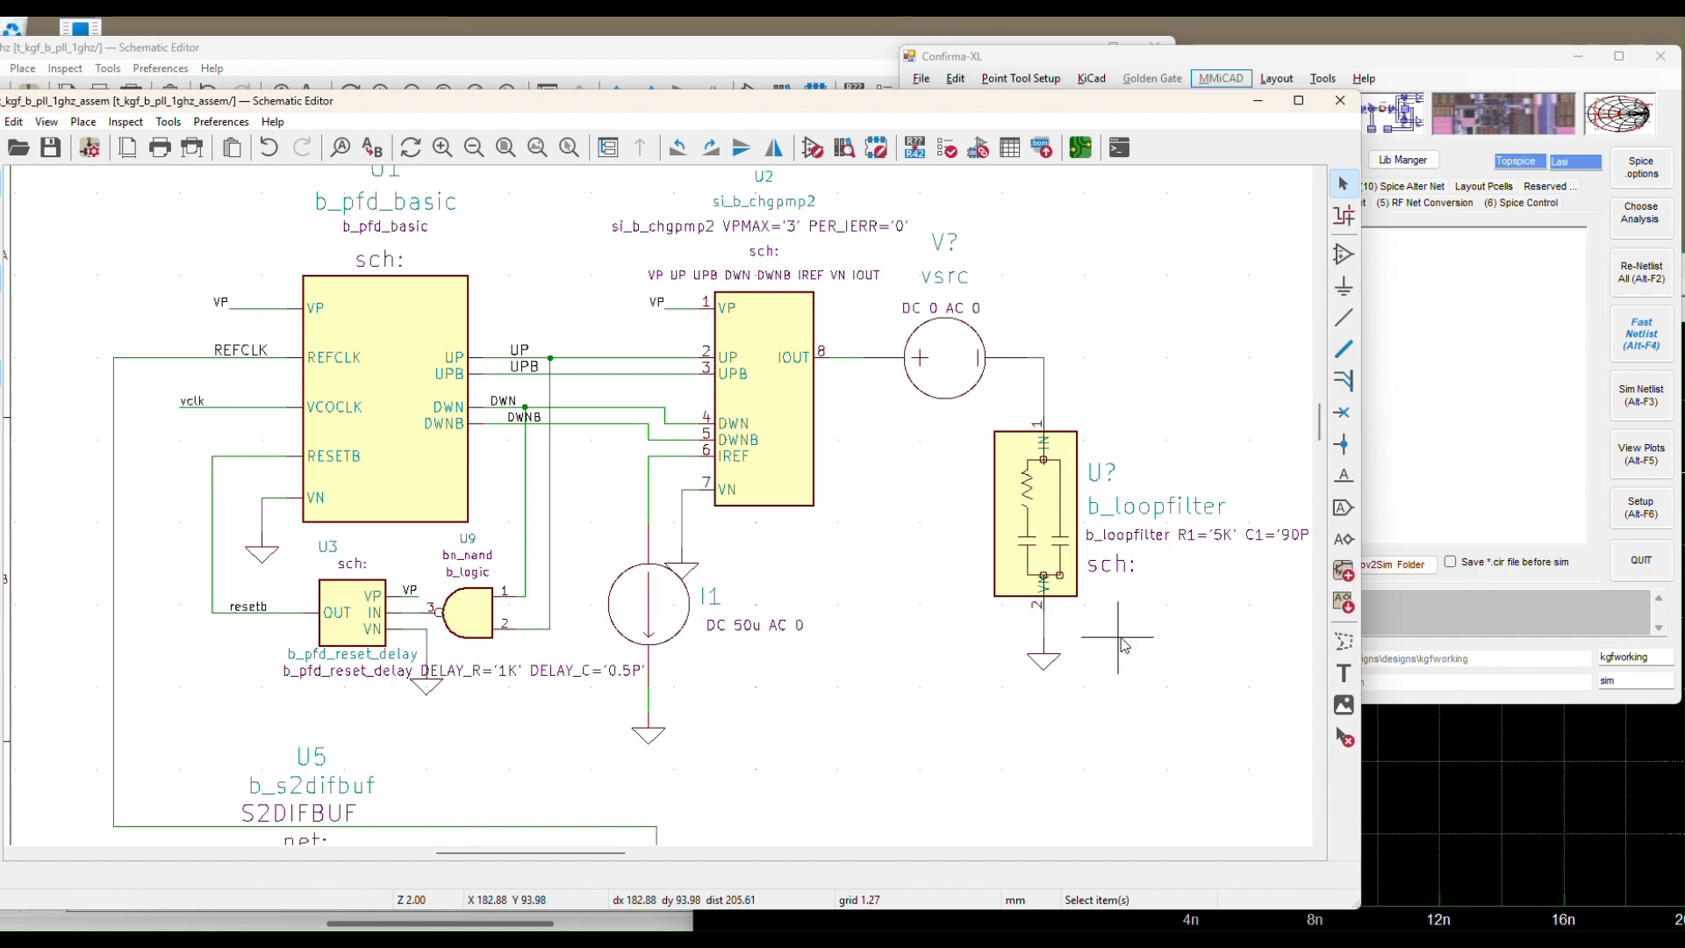
Edit the b_loopfilter Spice_Model to R1='15K' C1='23.7p' C2='1.2P' and move that text under the filter
left_click(1132, 536)
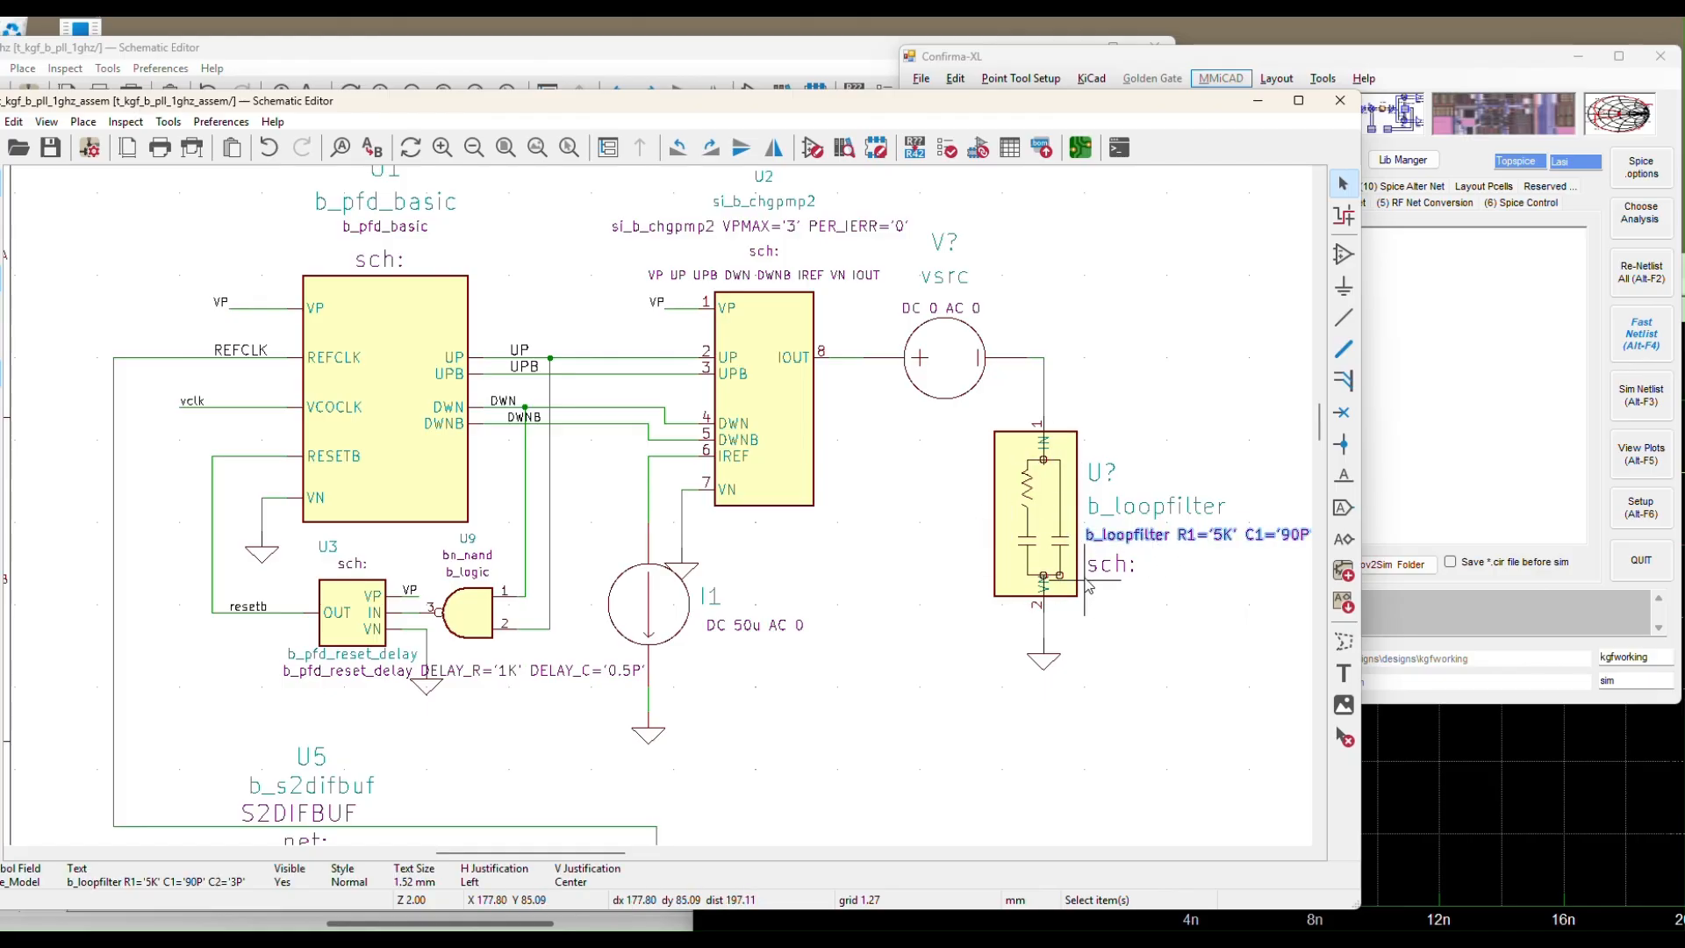
double_click(1133, 546)
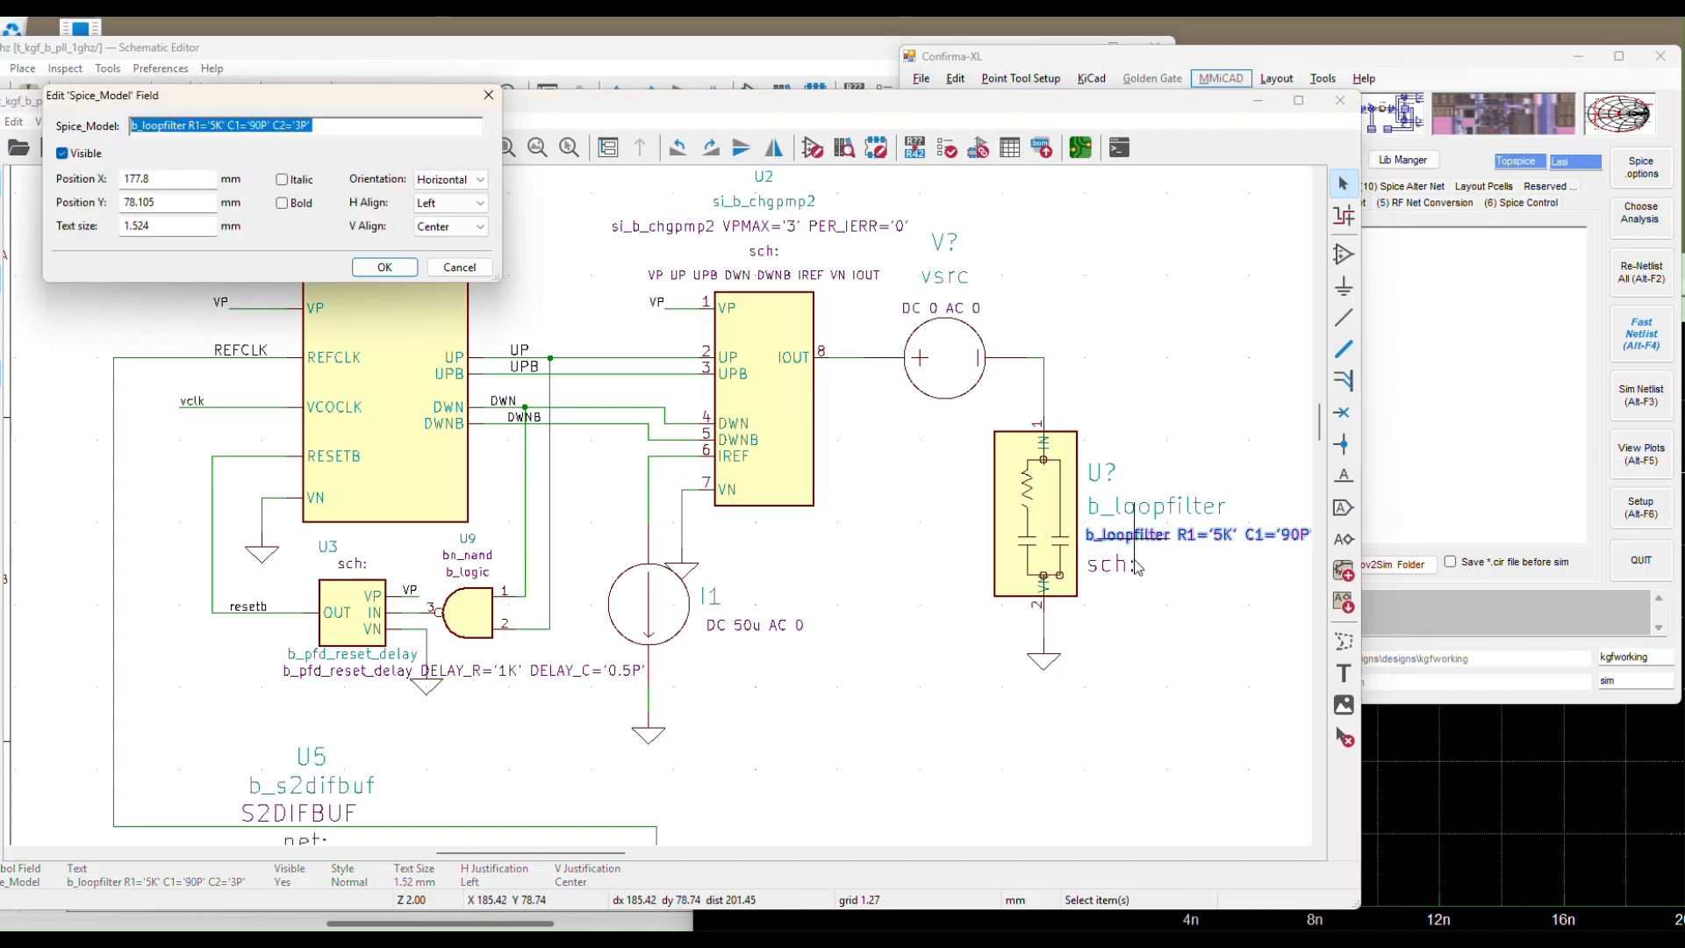
left_click(214, 125)
type("1")
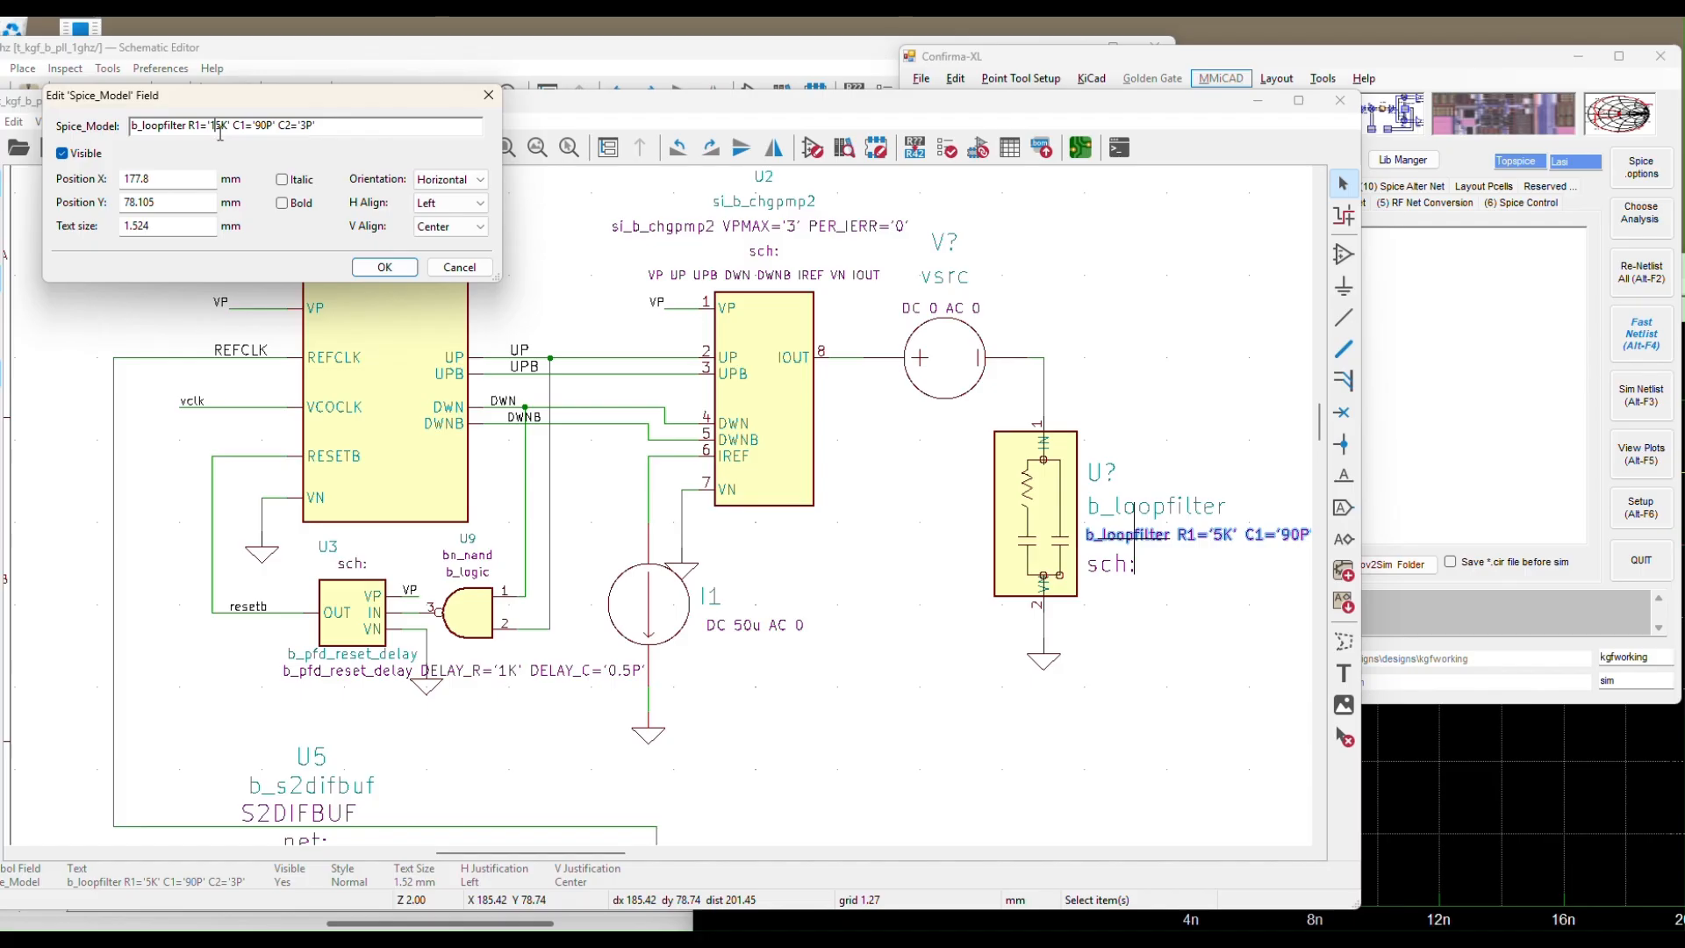
double_click(264, 126)
type("23.7p")
type("1.2")
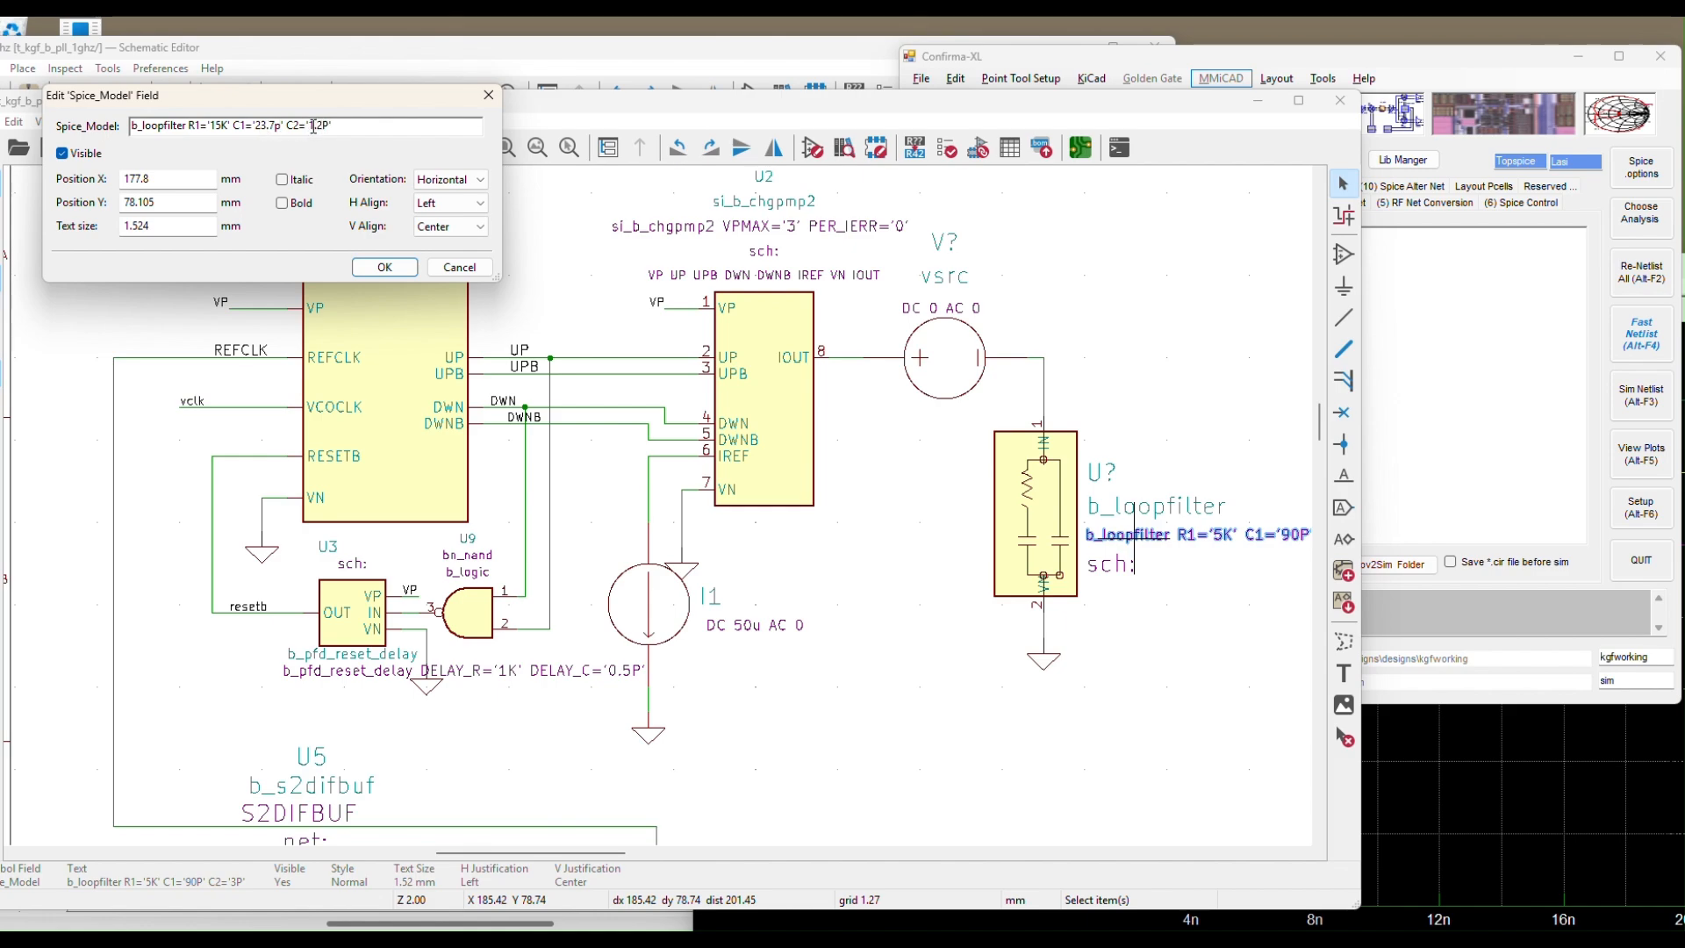
left_click(384, 267)
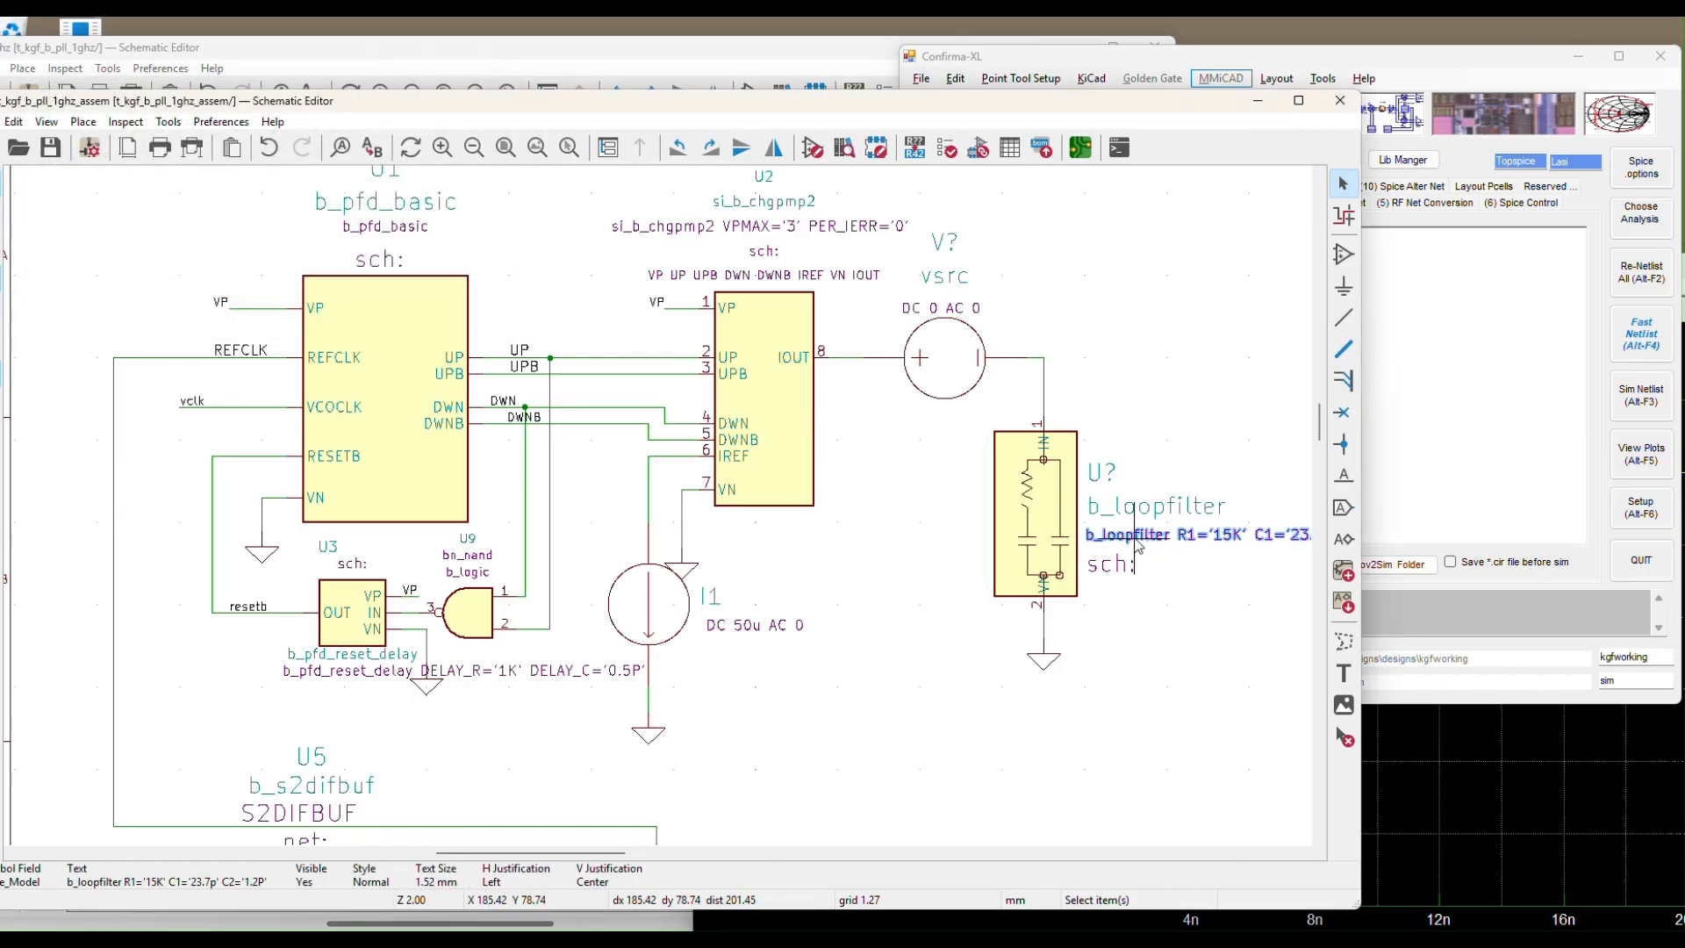
key("m")
left_click(863, 705)
Place a b_vco_basic symbol from the b_pll_system library to the right of the loop filter
left_click(875, 606)
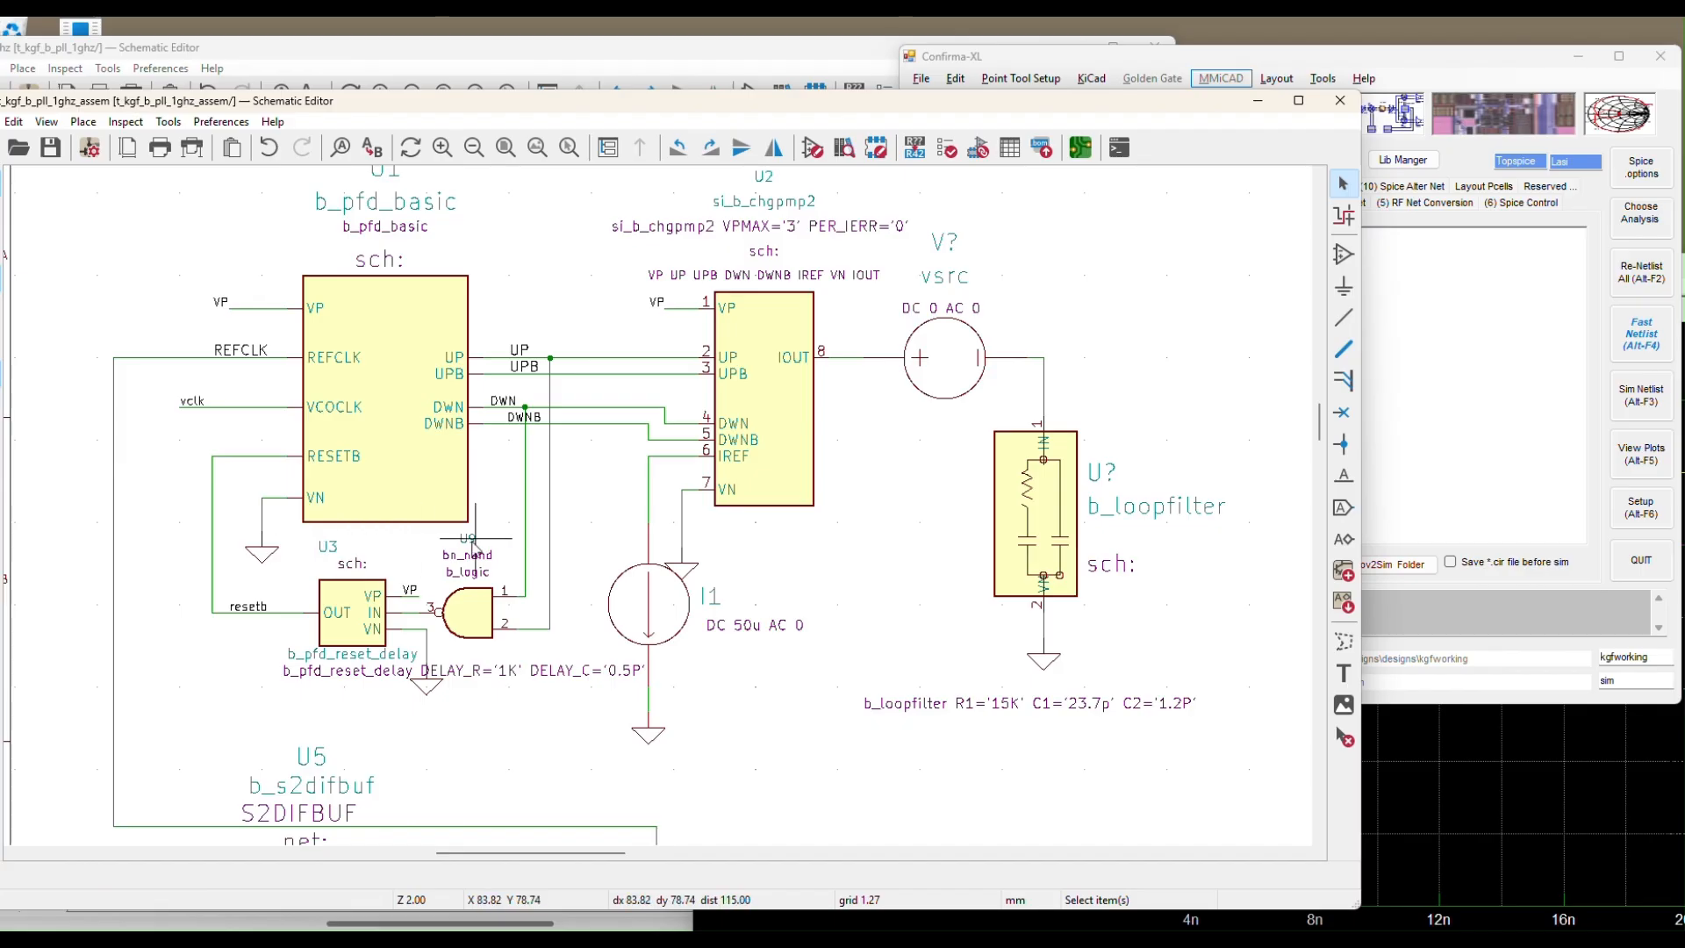
scroll(451, 544, "down", 5)
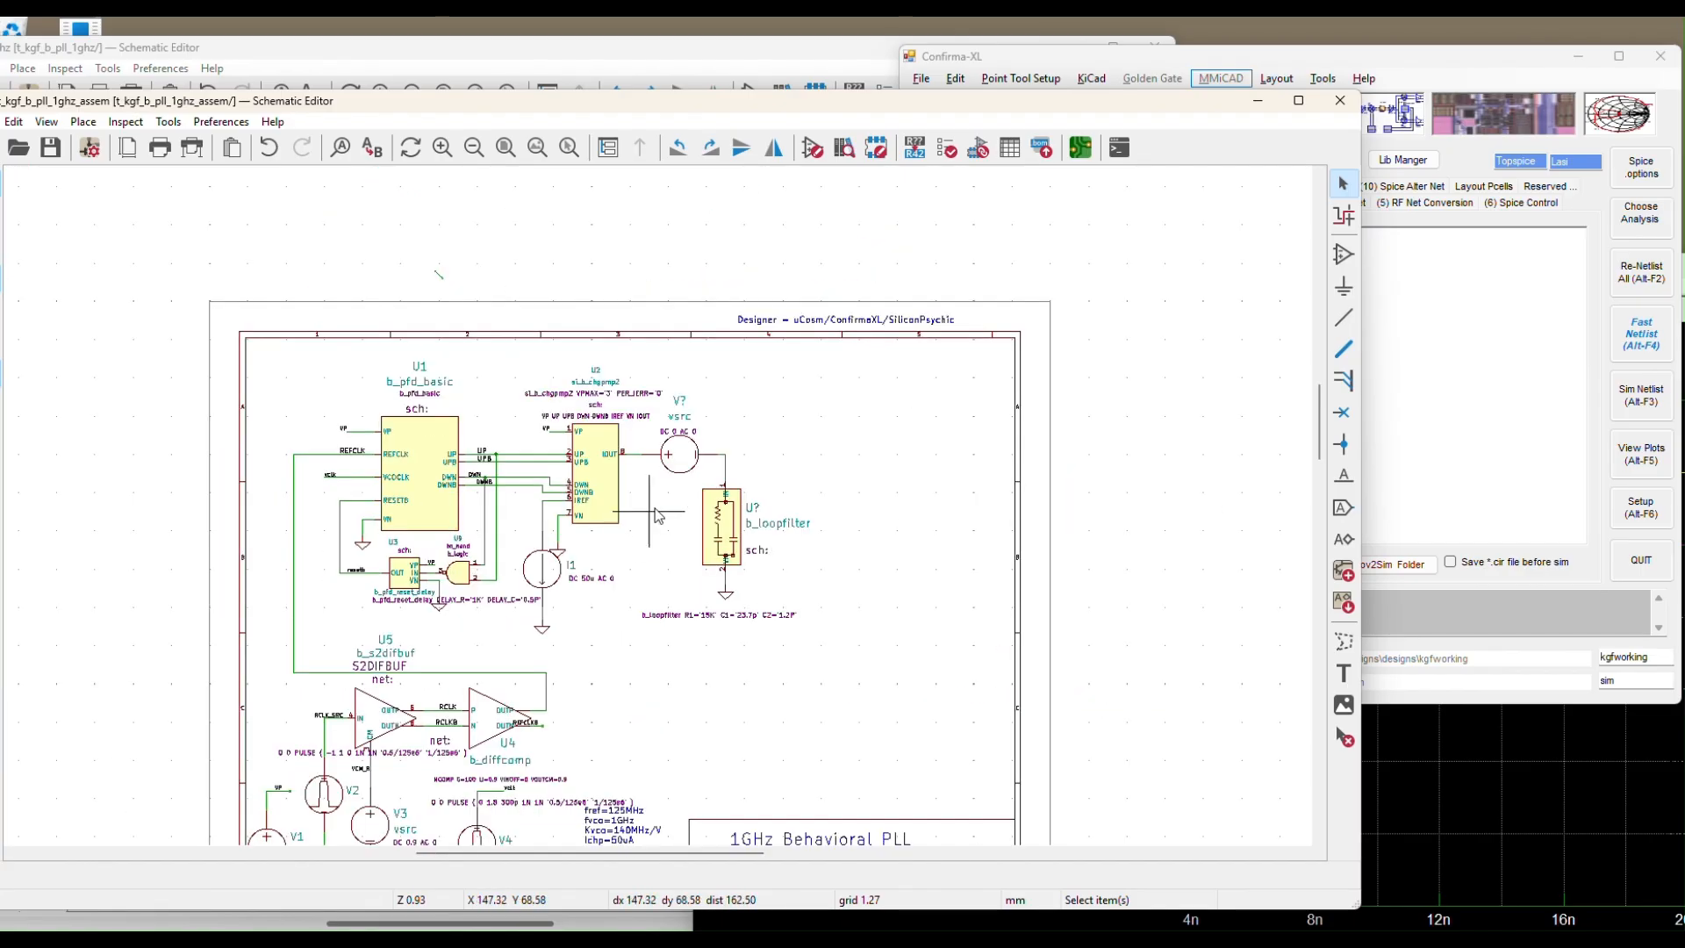
scroll(649, 513, "up", 5)
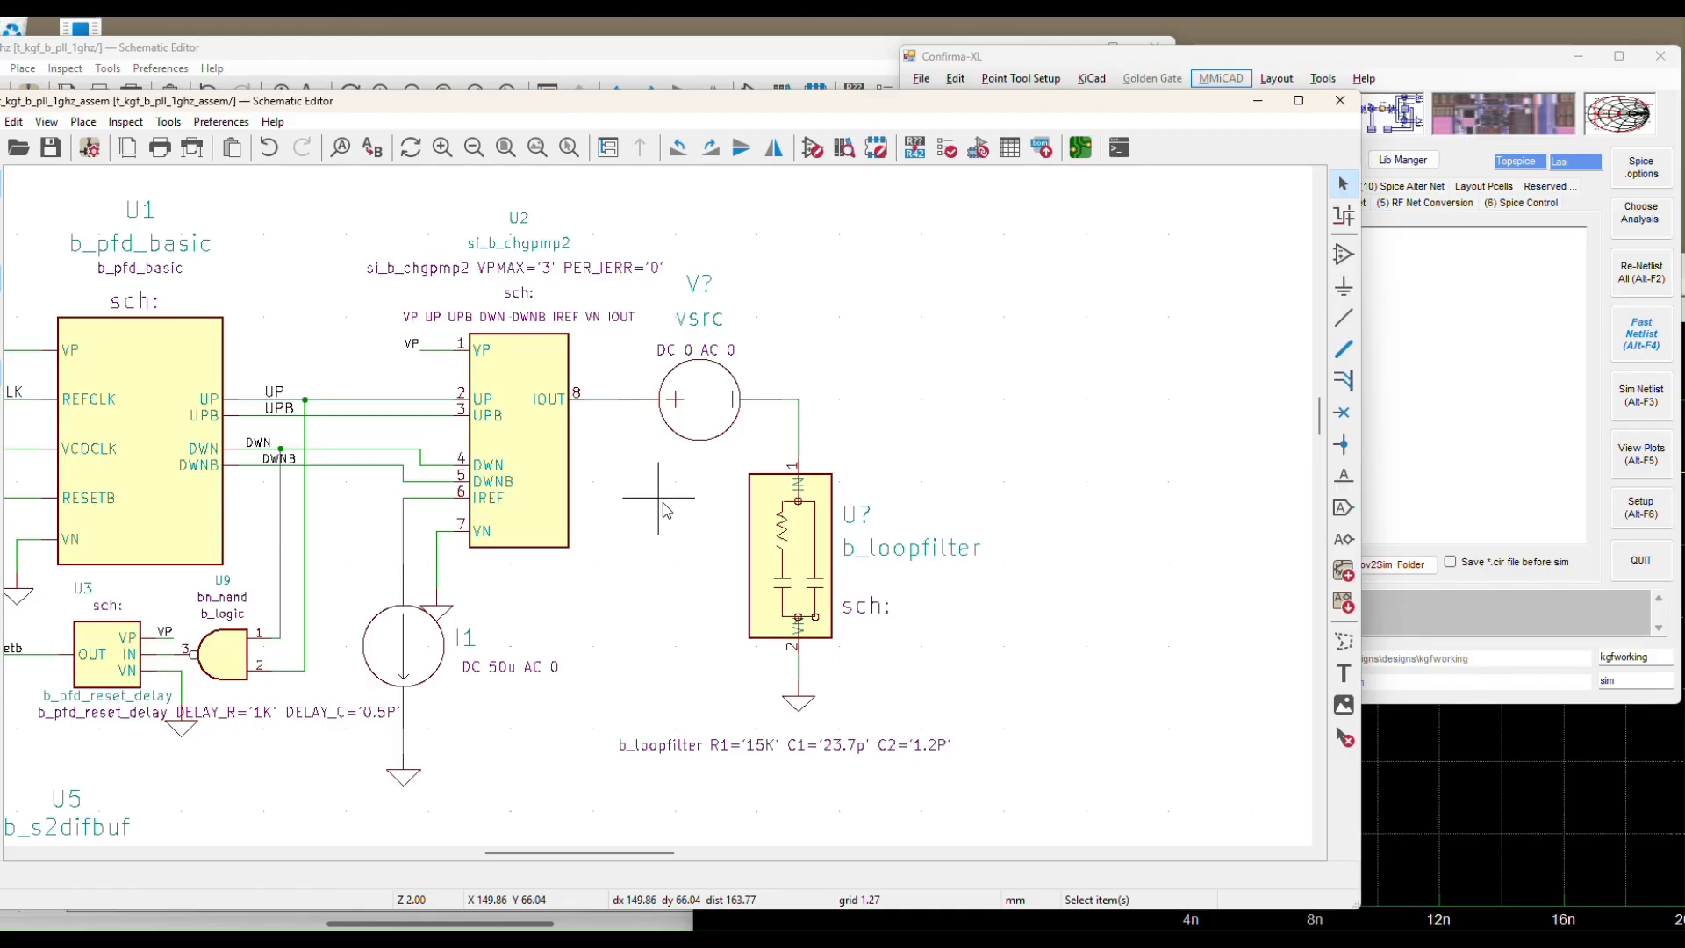
left_click(1343, 254)
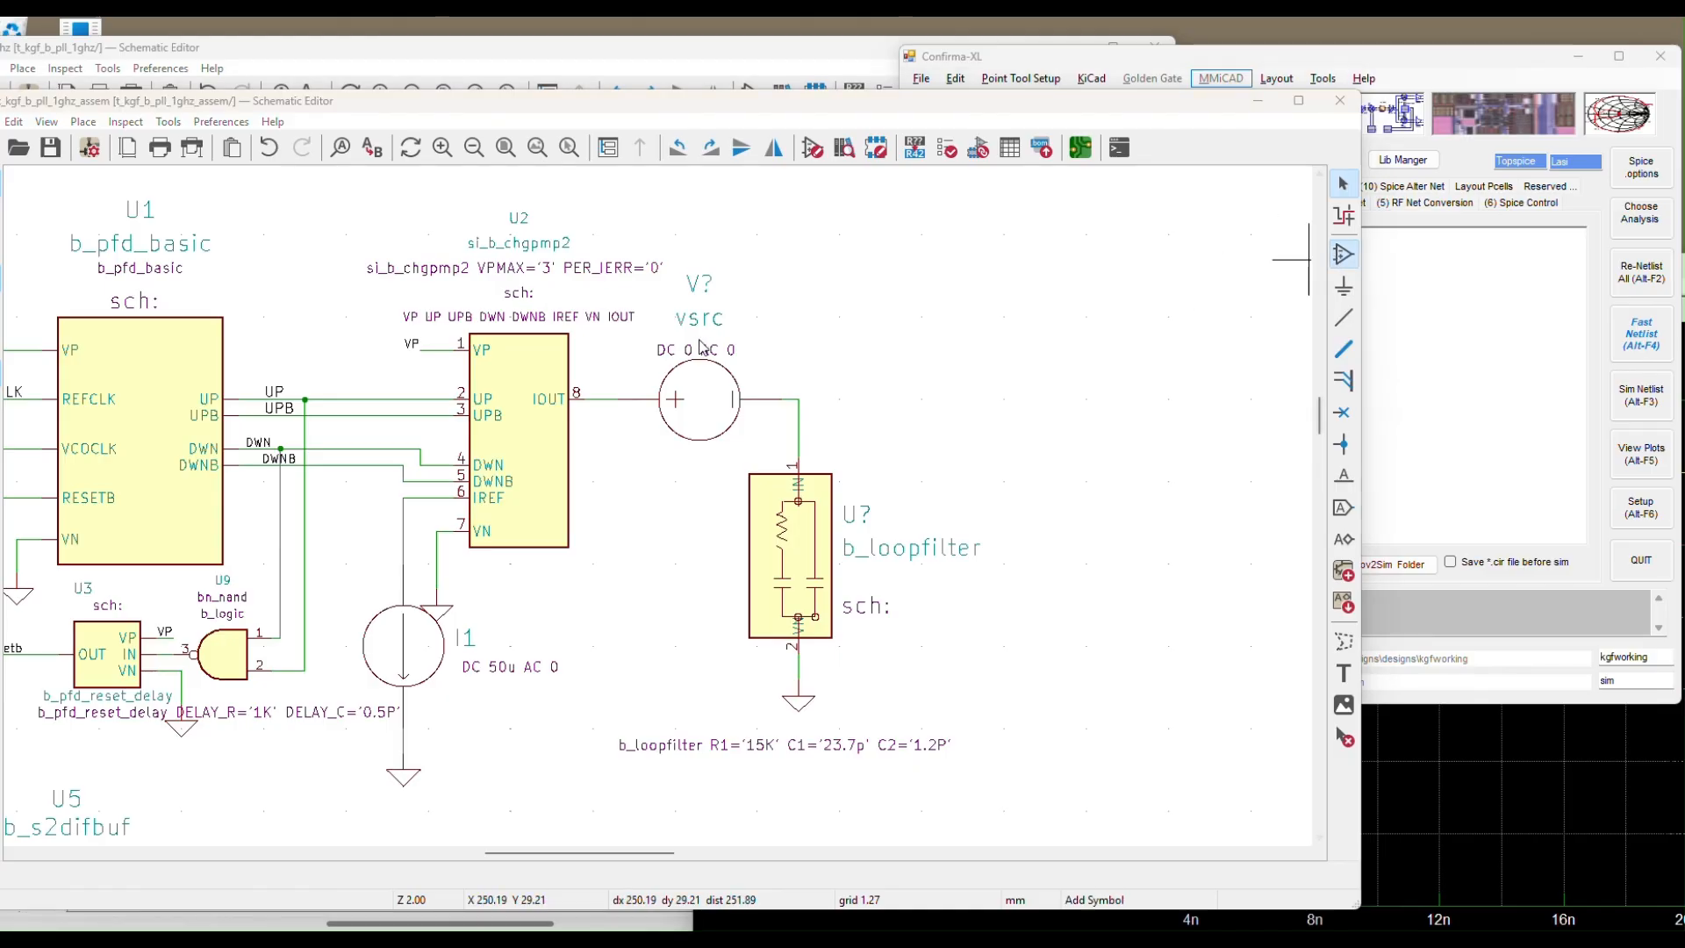
left_click(642, 354)
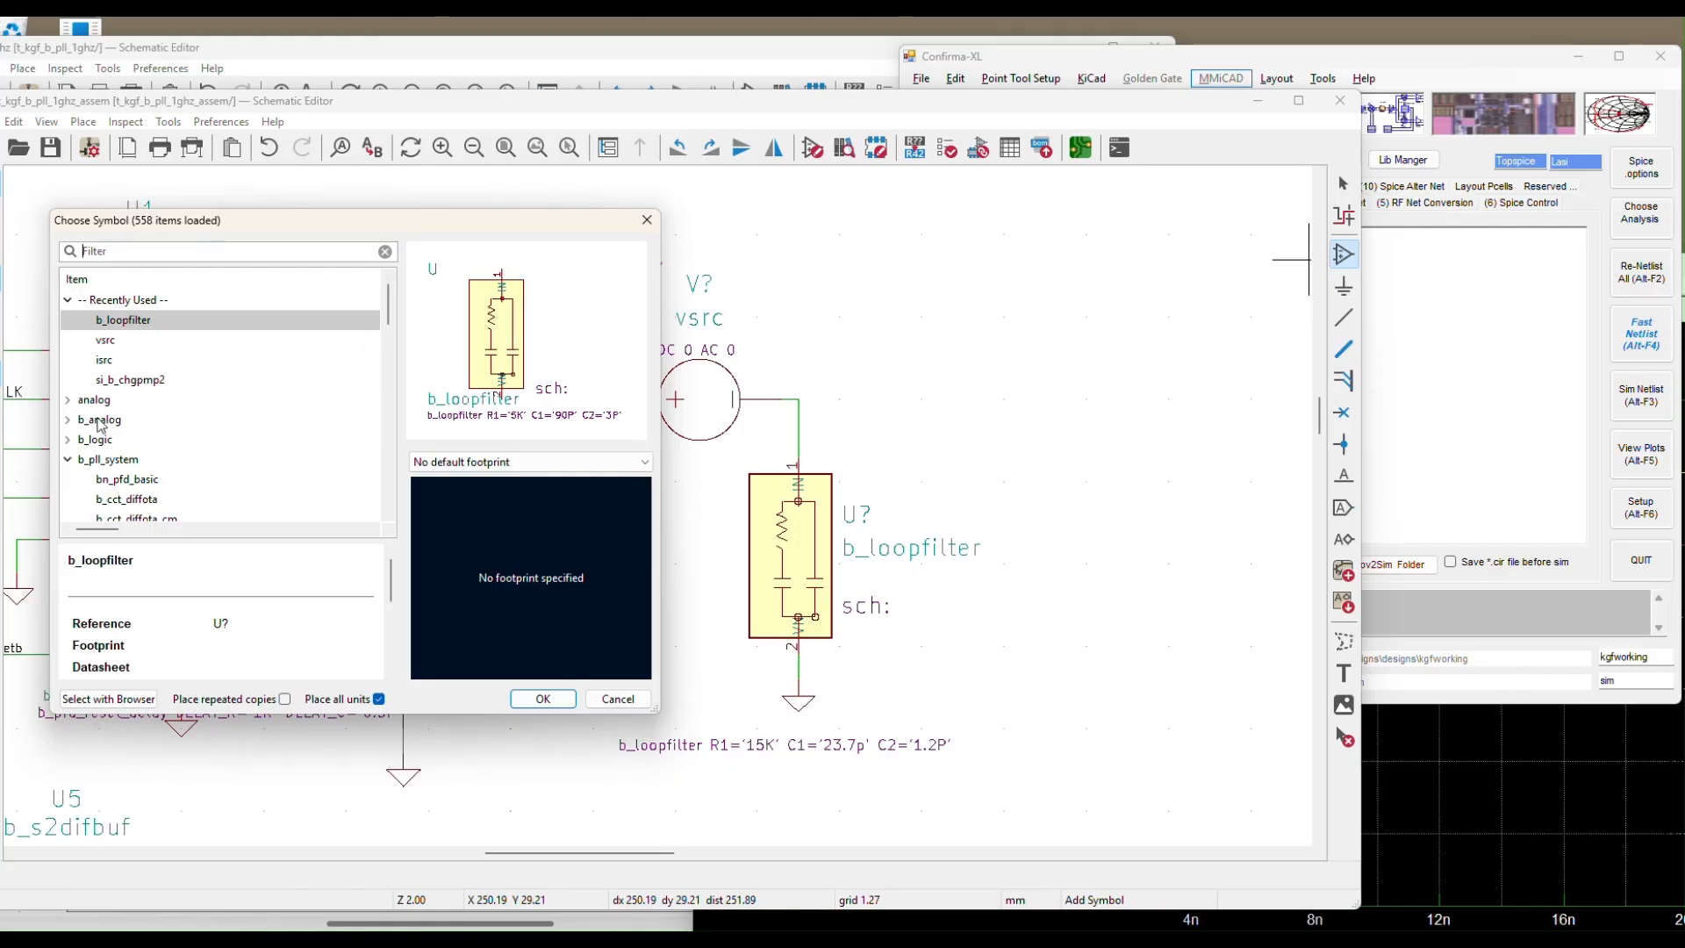
left_click(108, 459)
scroll(113, 467, "down", 5)
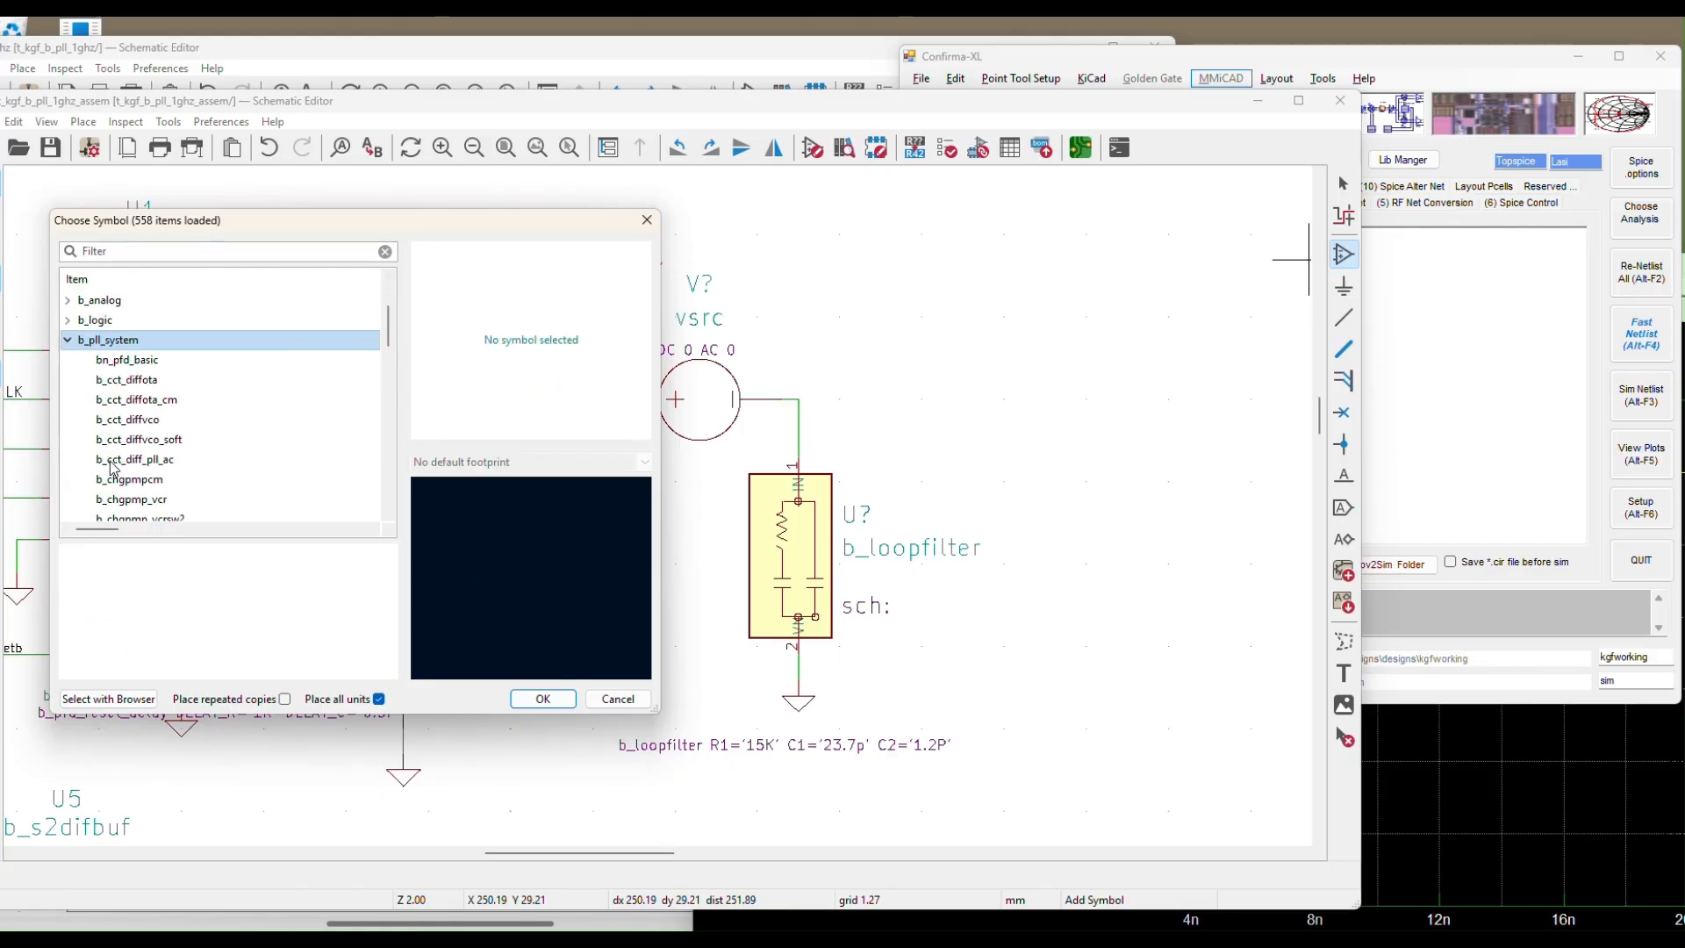
scroll(113, 467, "down", 2)
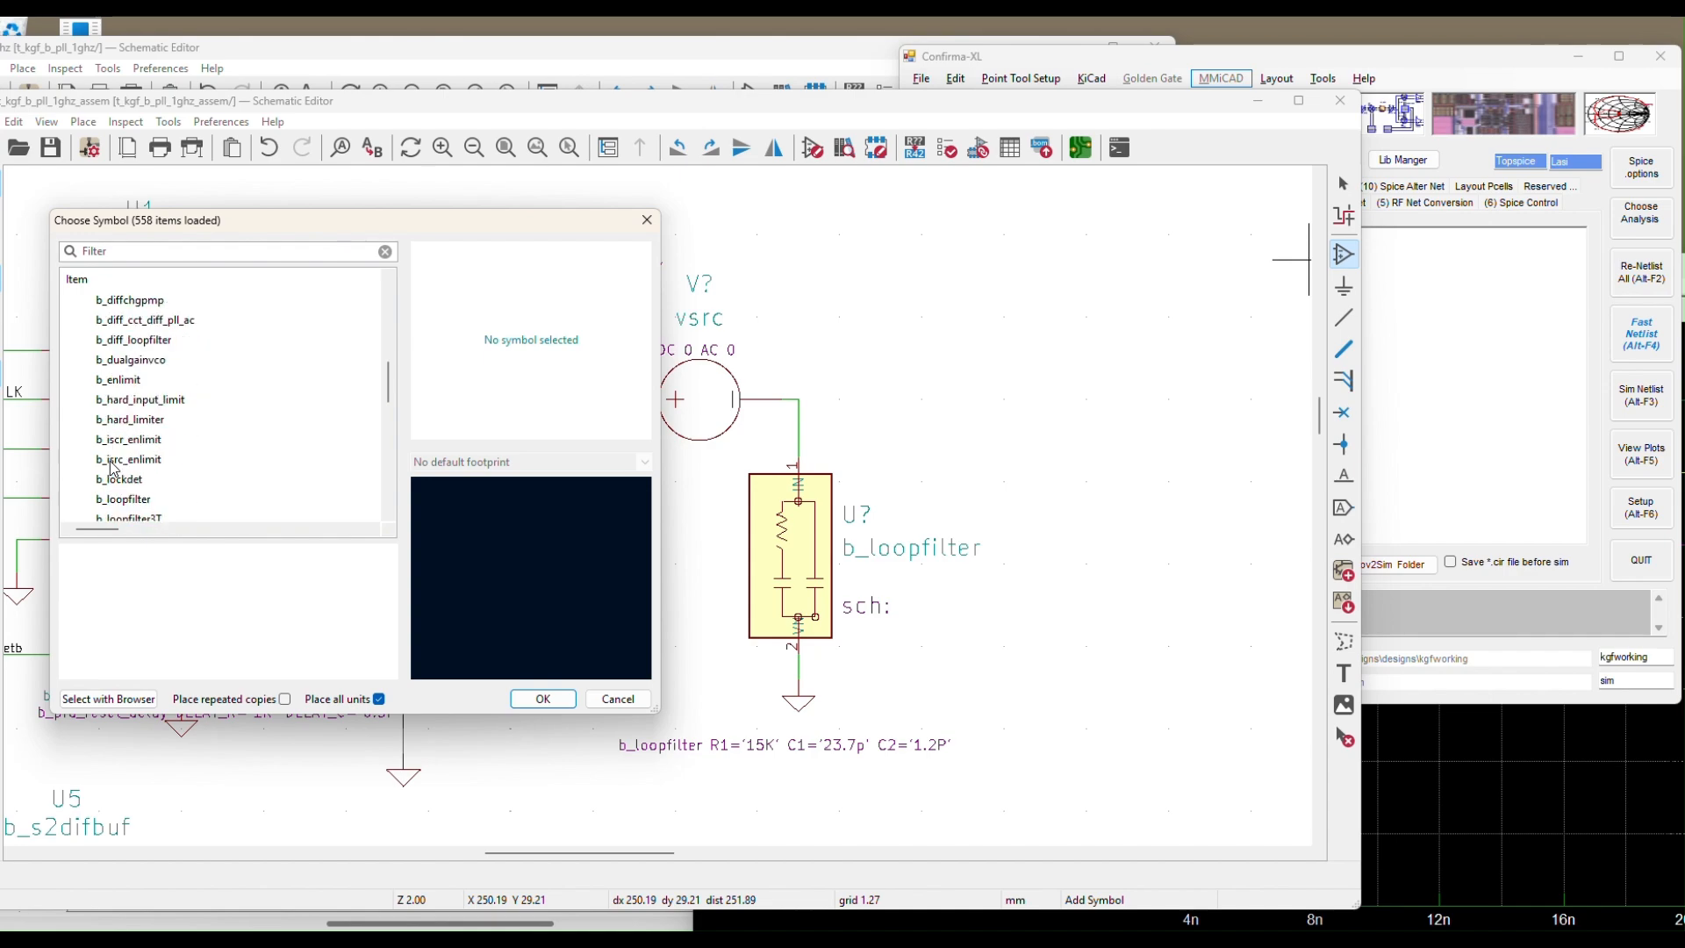
scroll(147, 438, "down", 7)
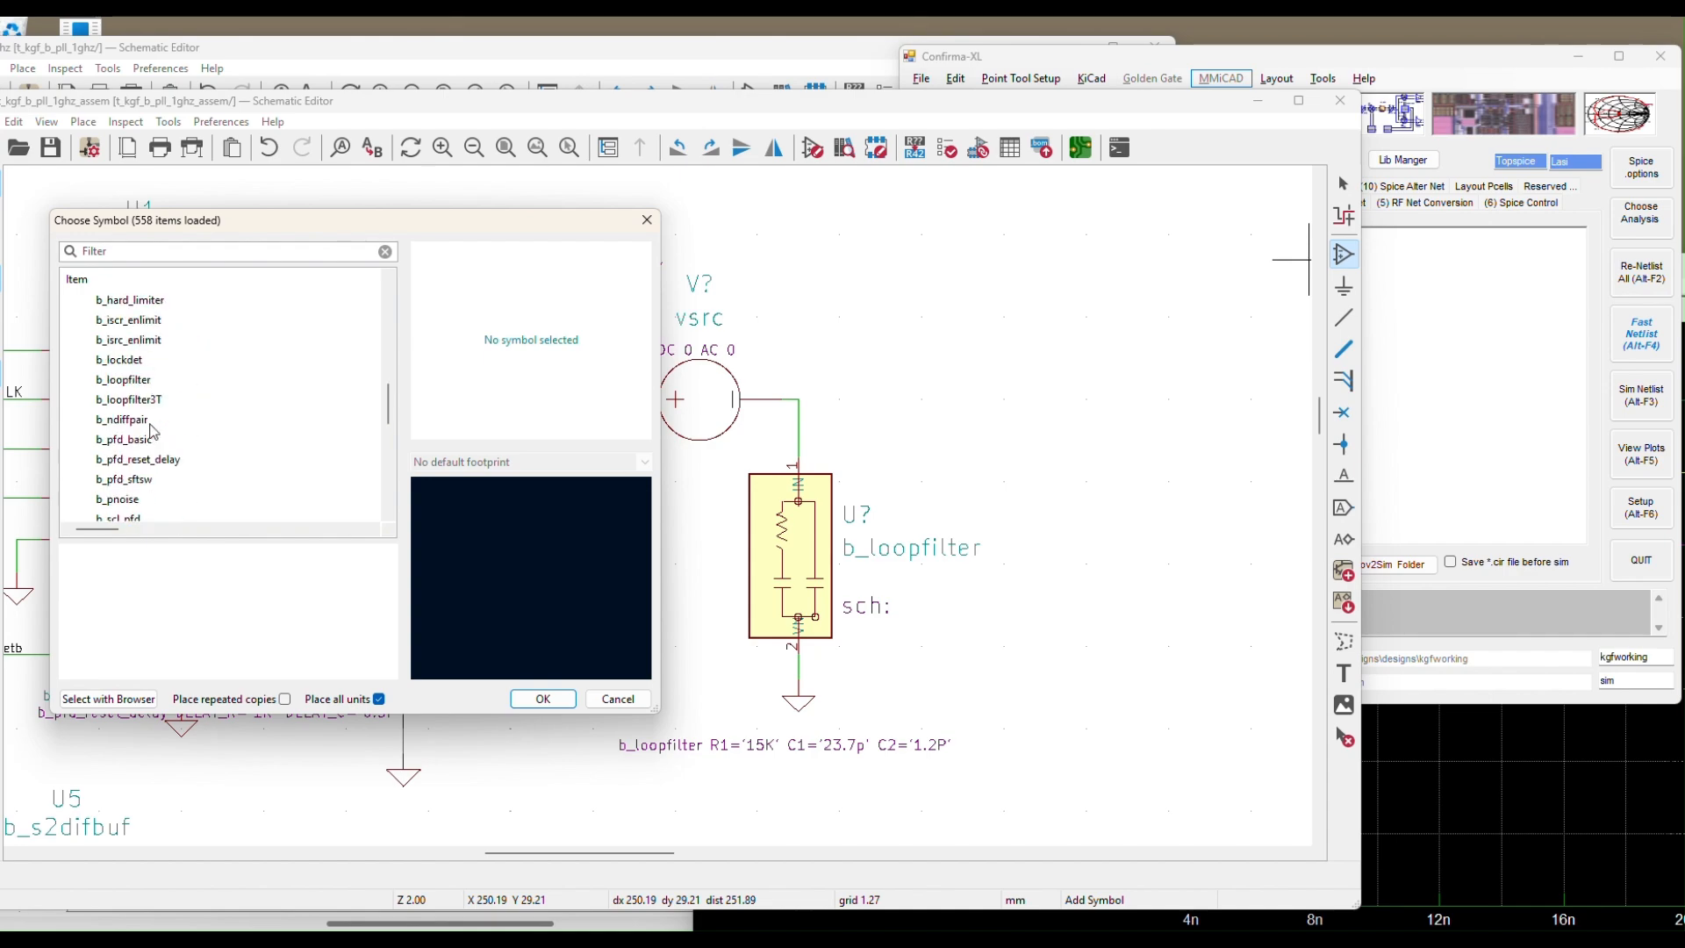
left_click(141, 462)
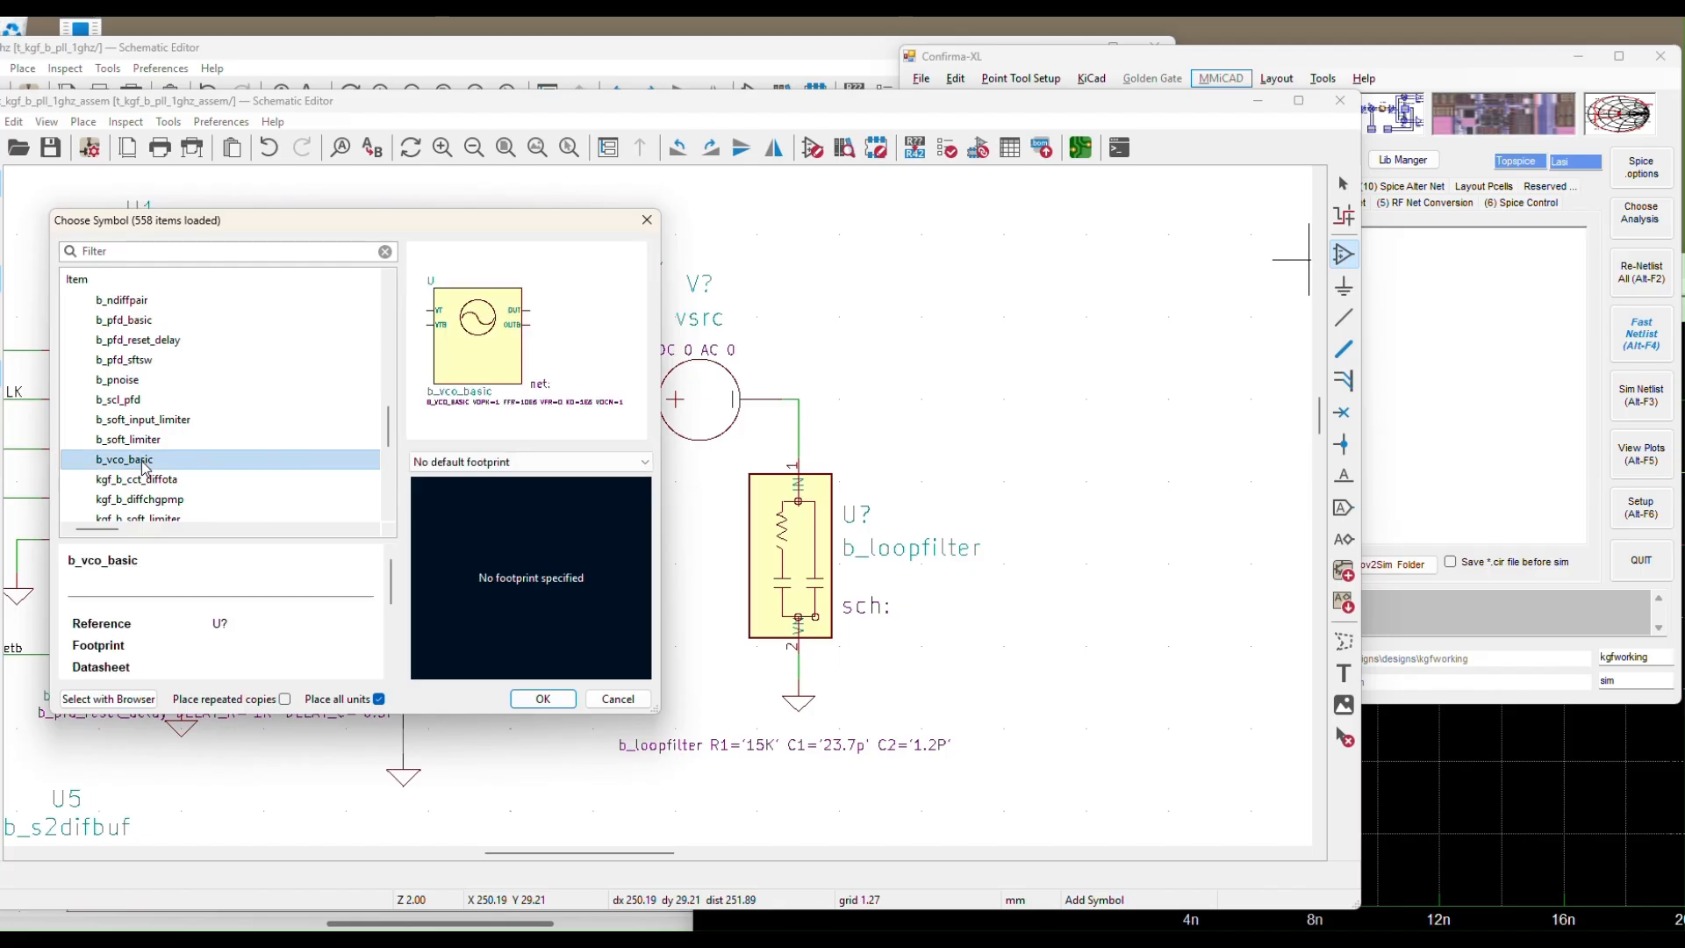
left_click(544, 699)
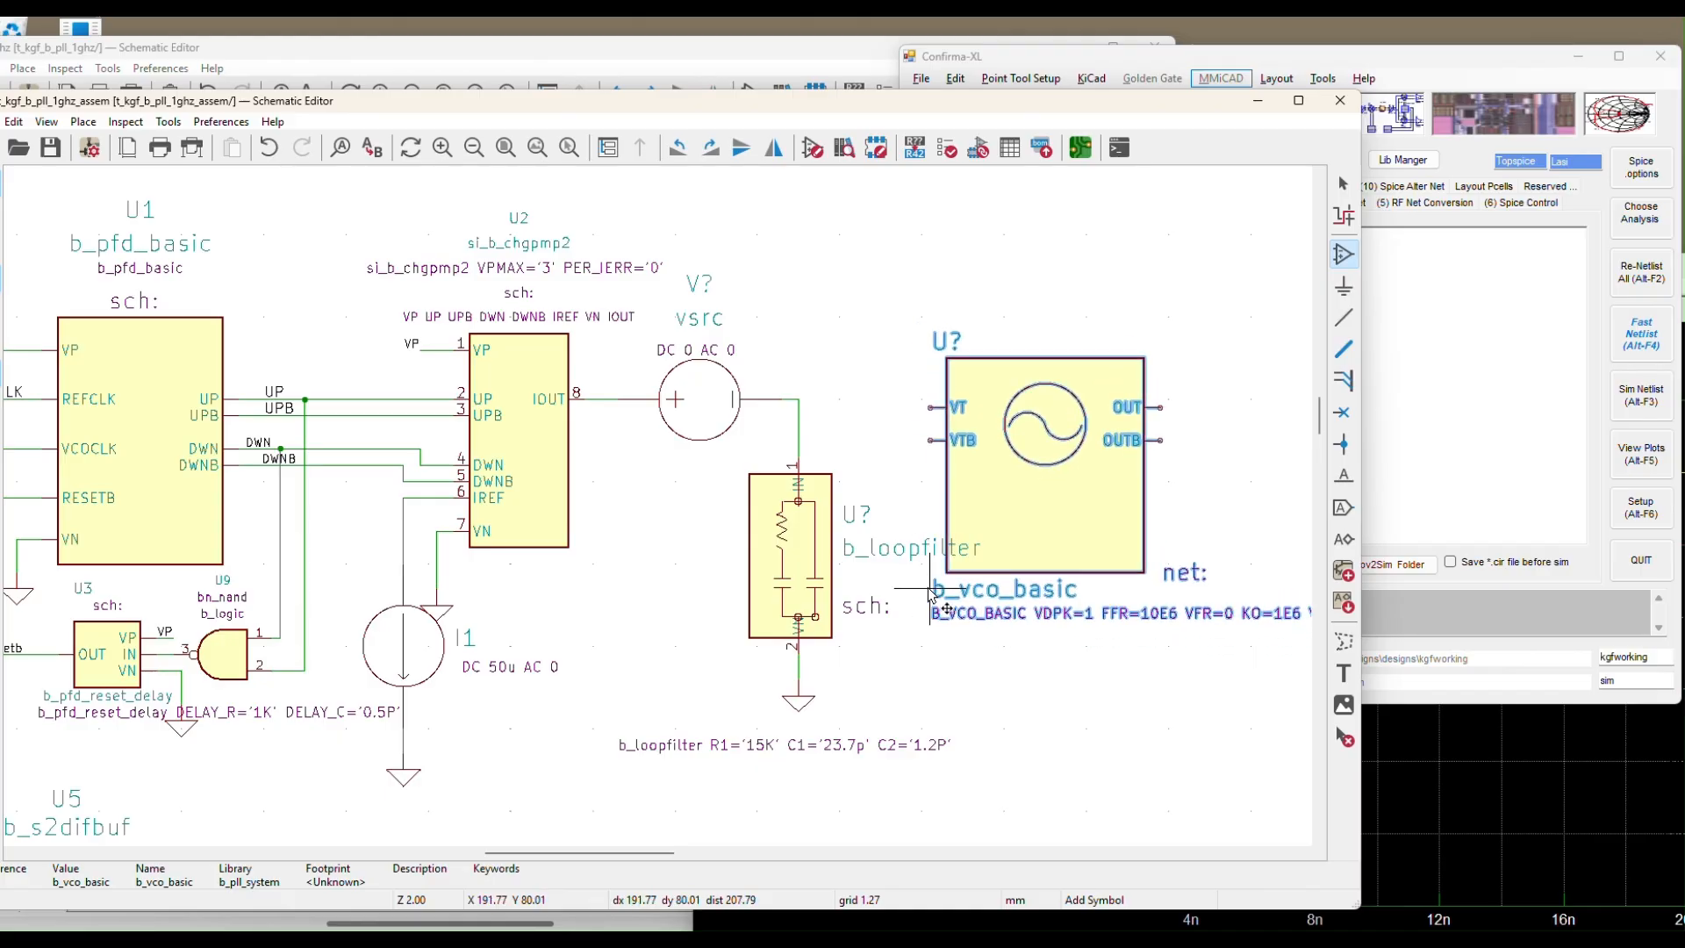
left_click(914, 581)
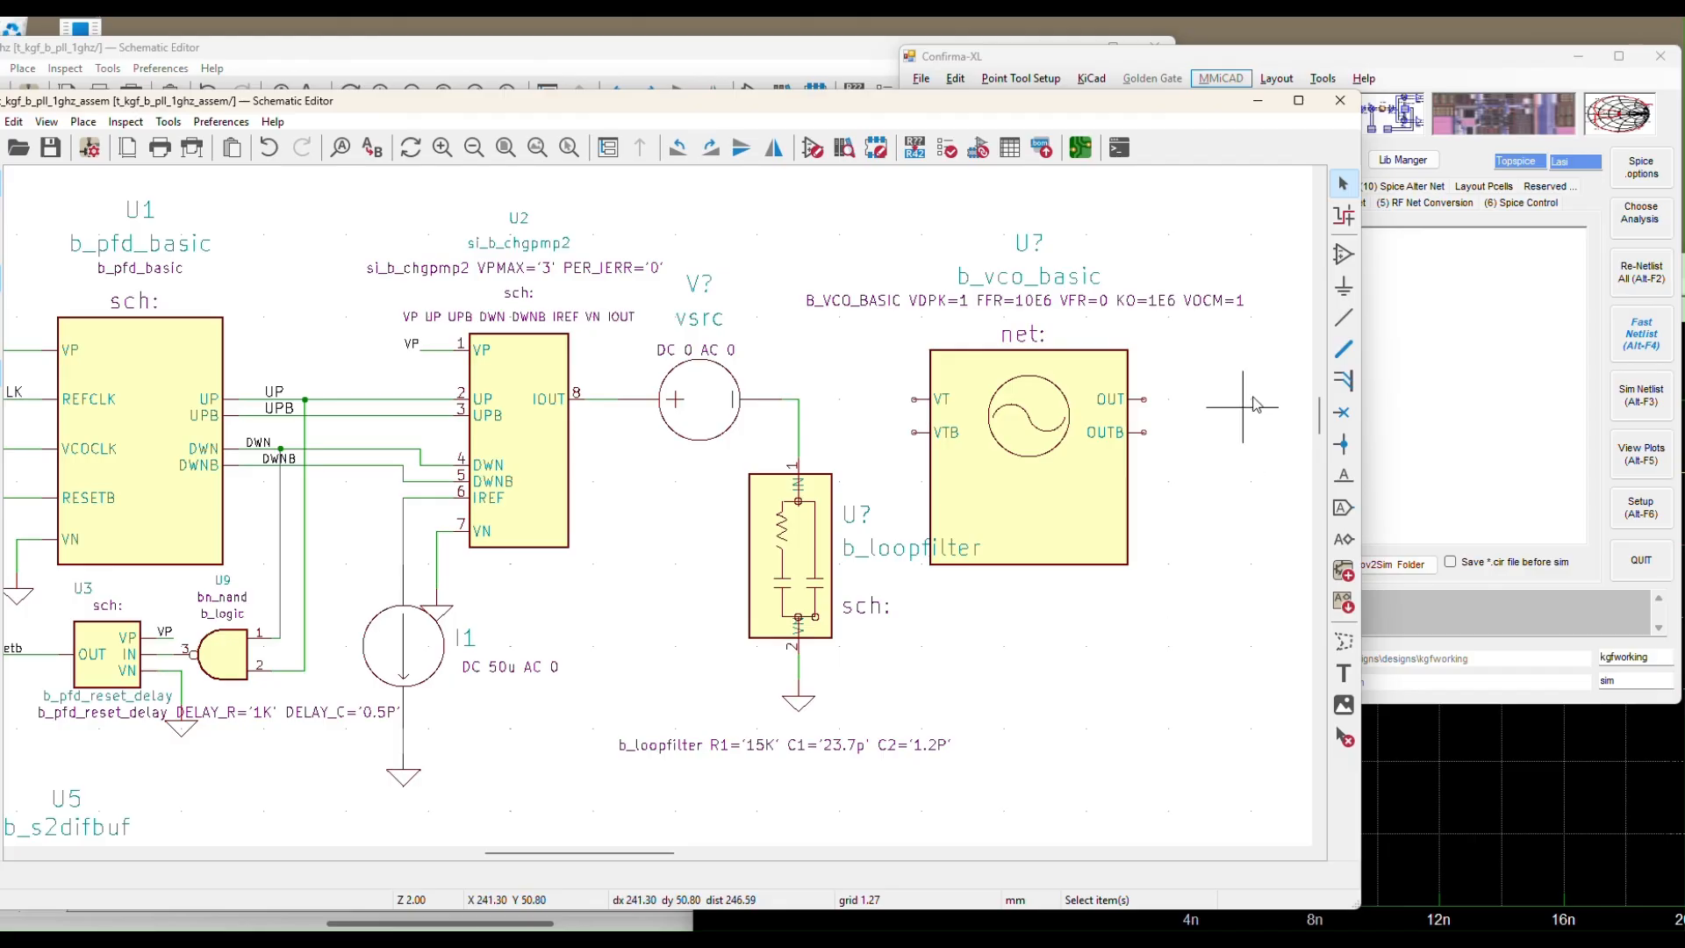
Wire the VCO's VT pin to the loop-filter net and VTB to the filter's ground wire
left_click(1343, 318)
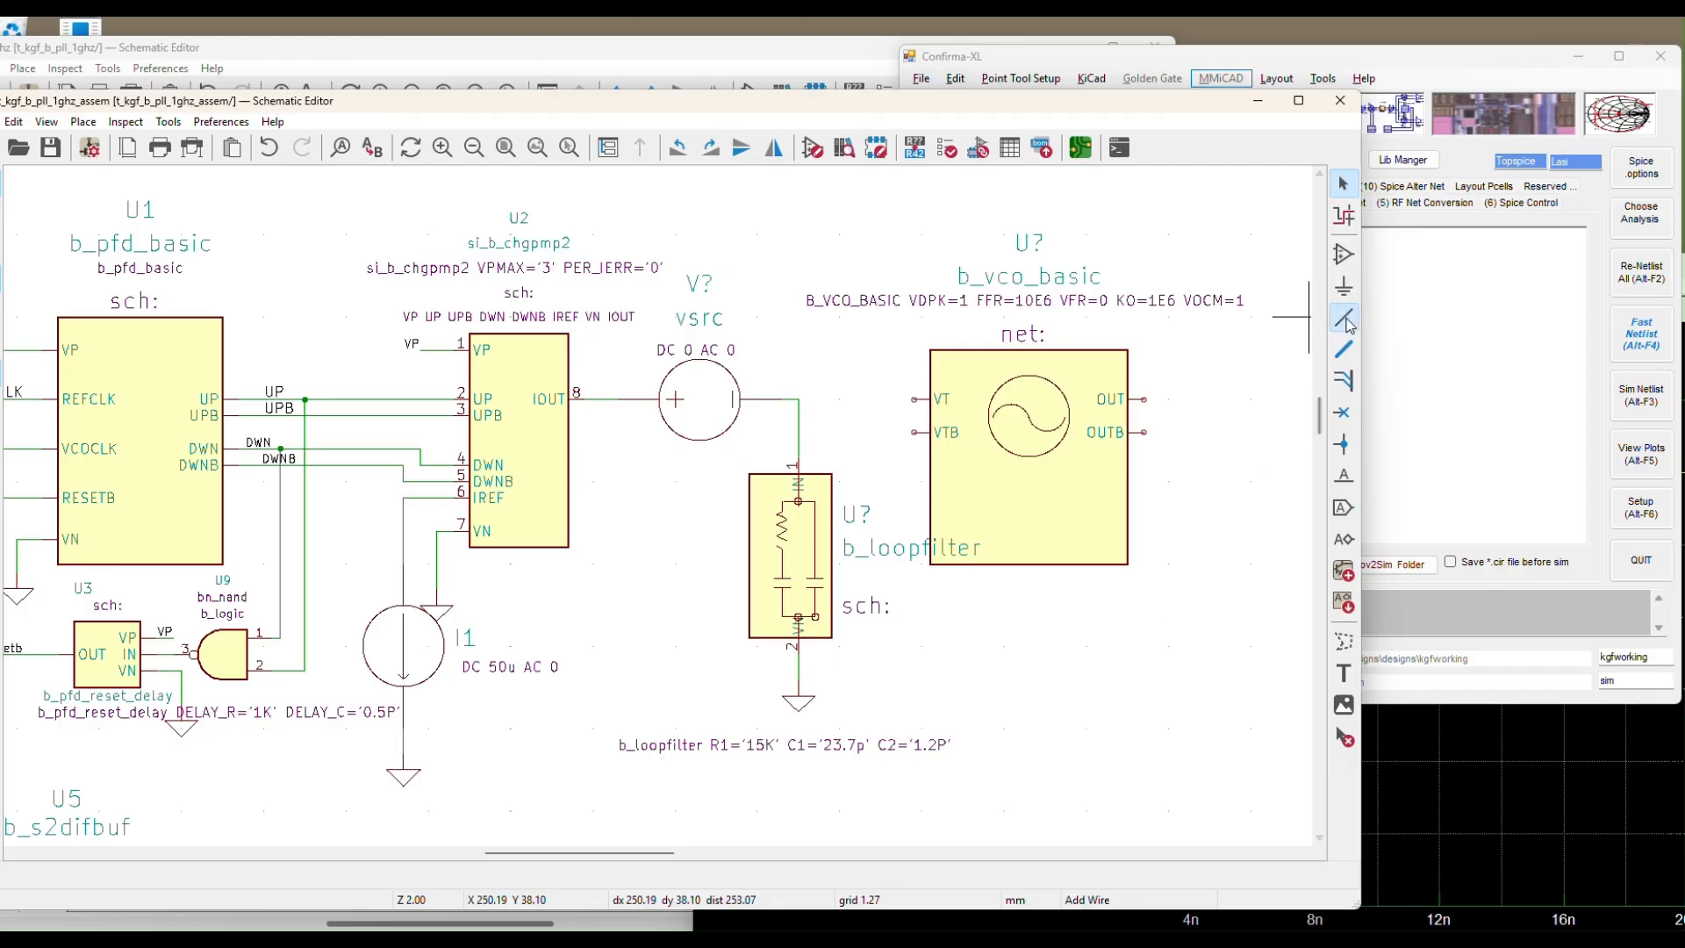
left_click(913, 398)
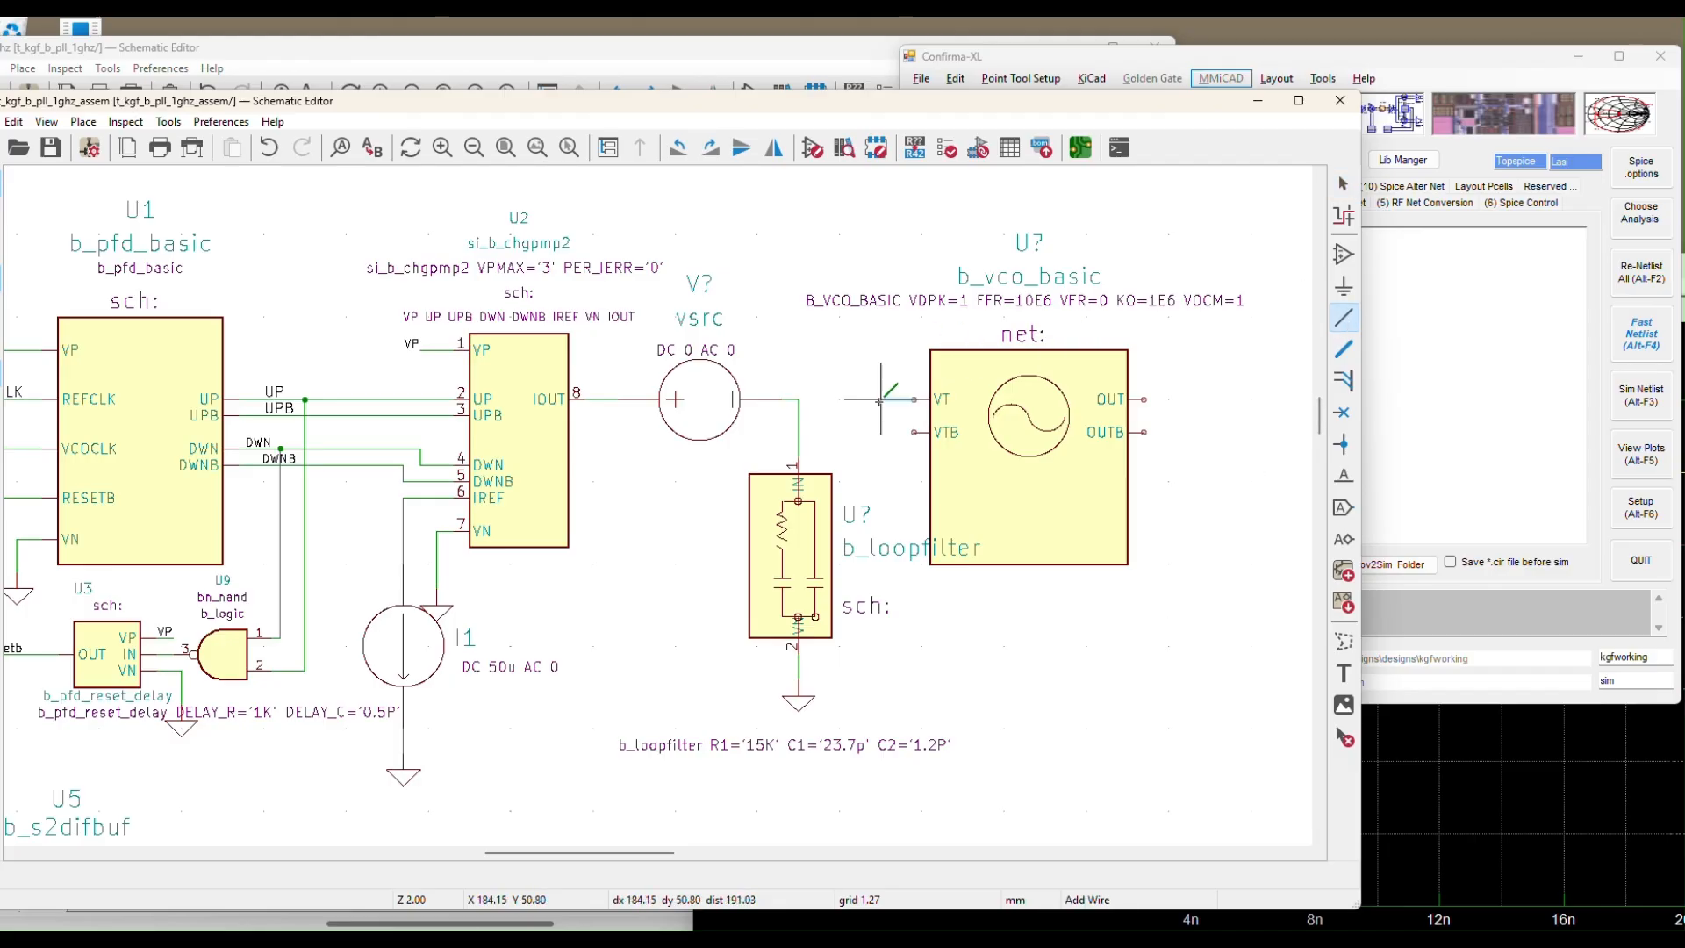
left_click(799, 399)
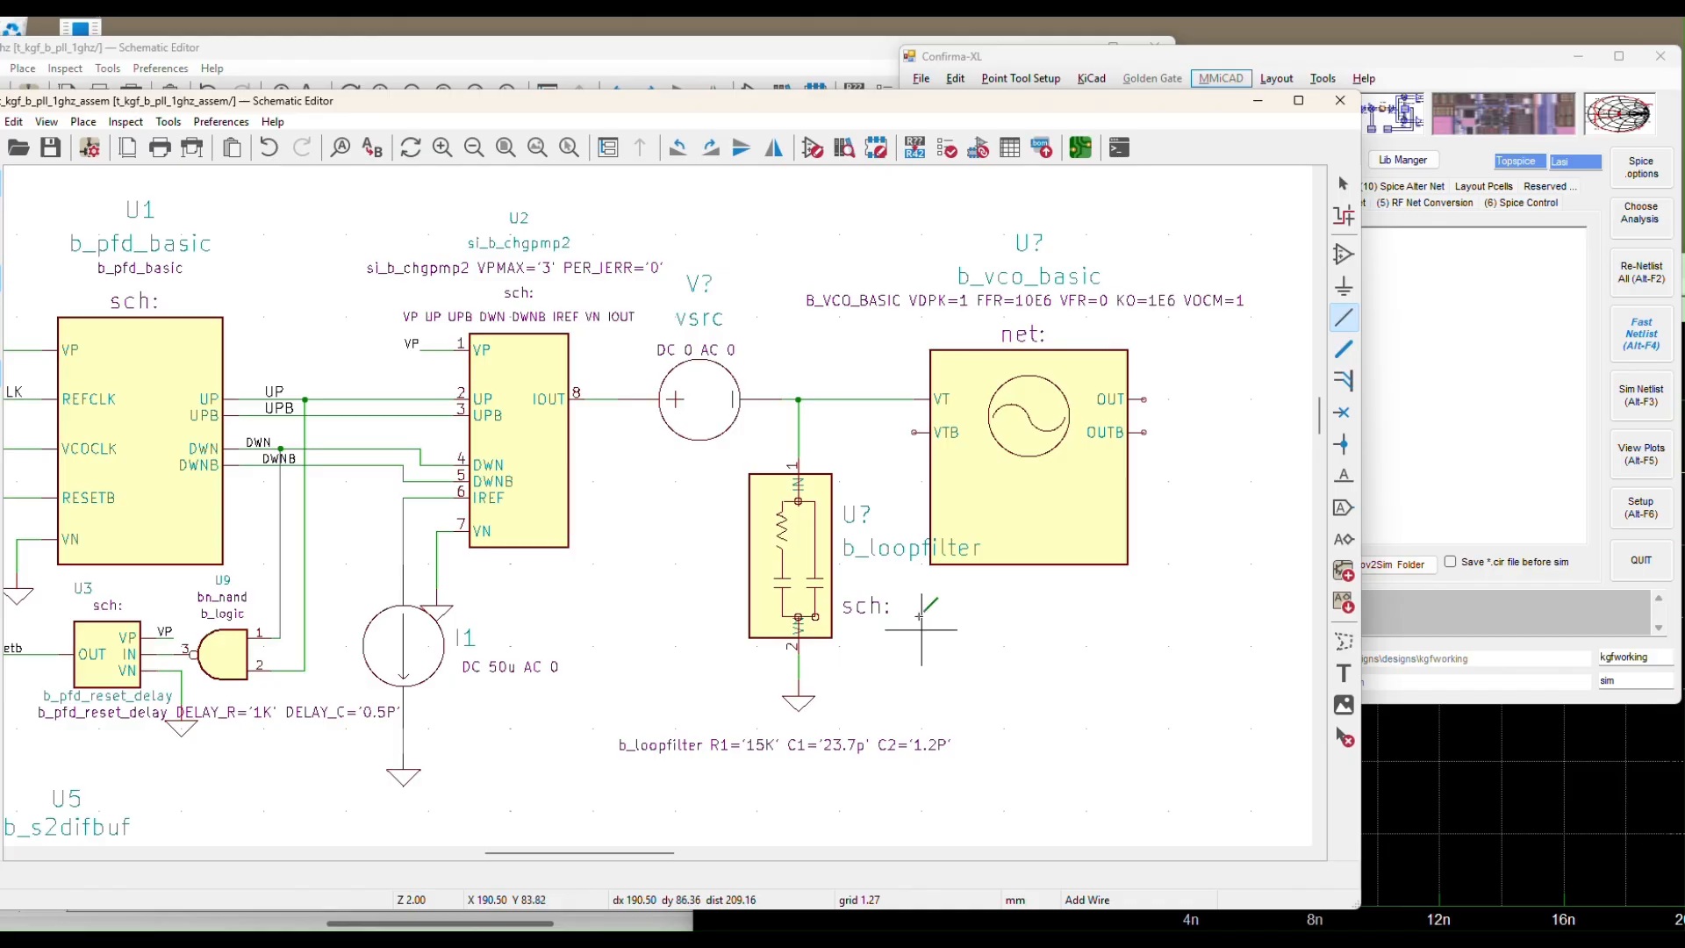
left_click(906, 432)
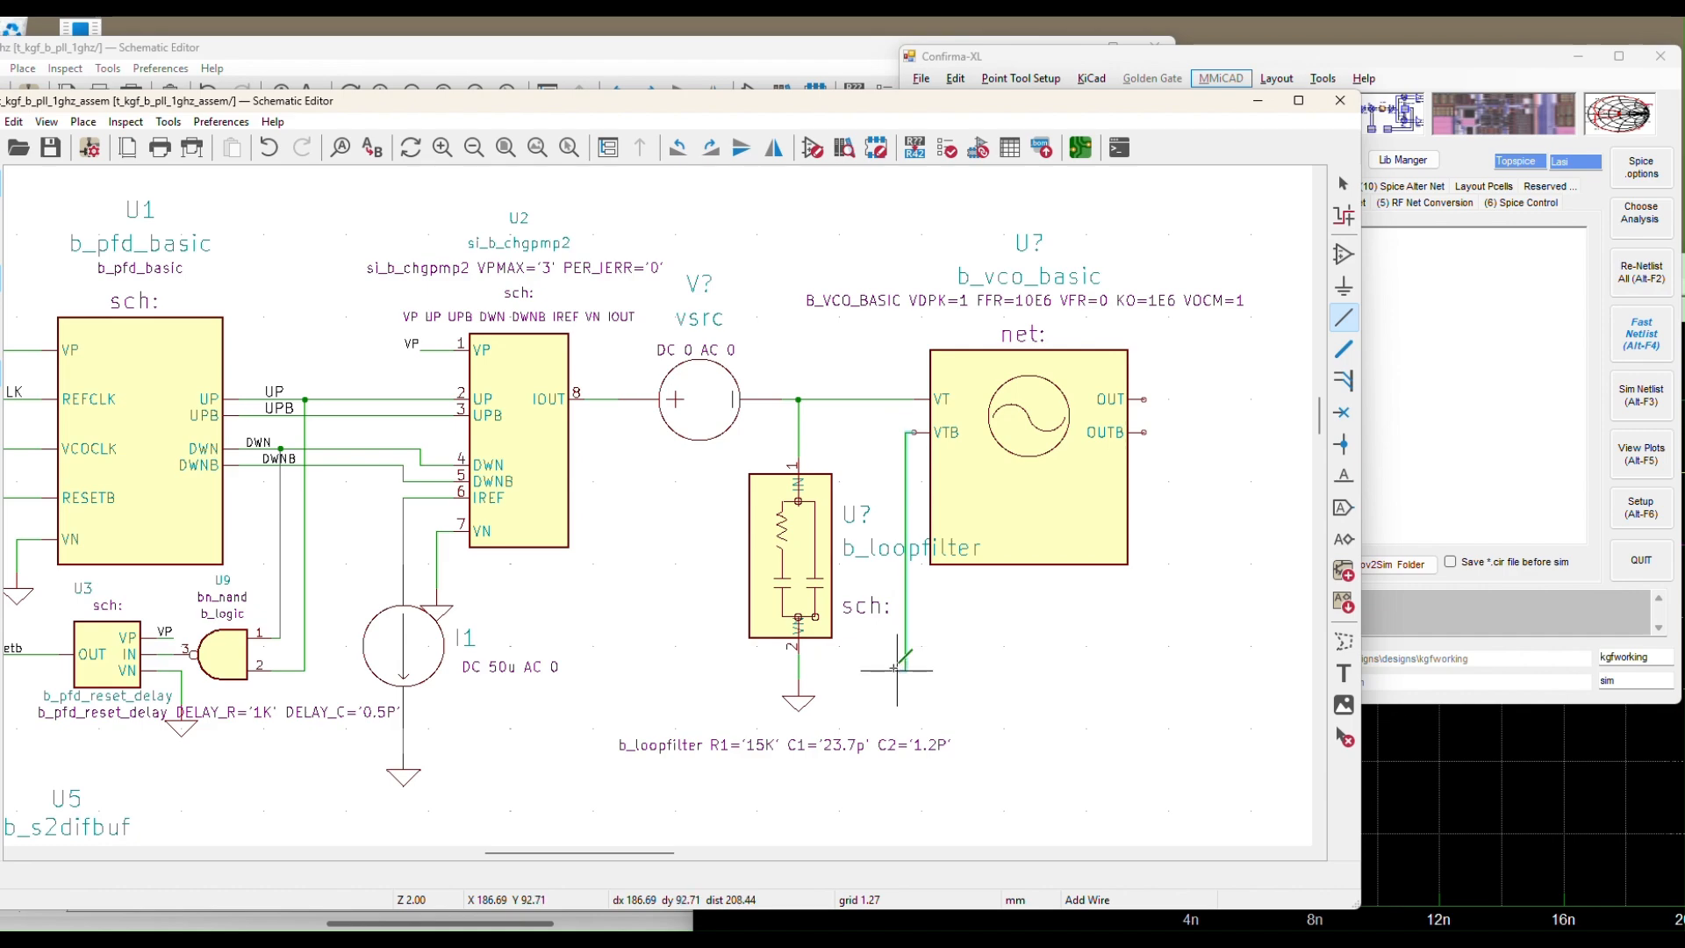
left_click(798, 670)
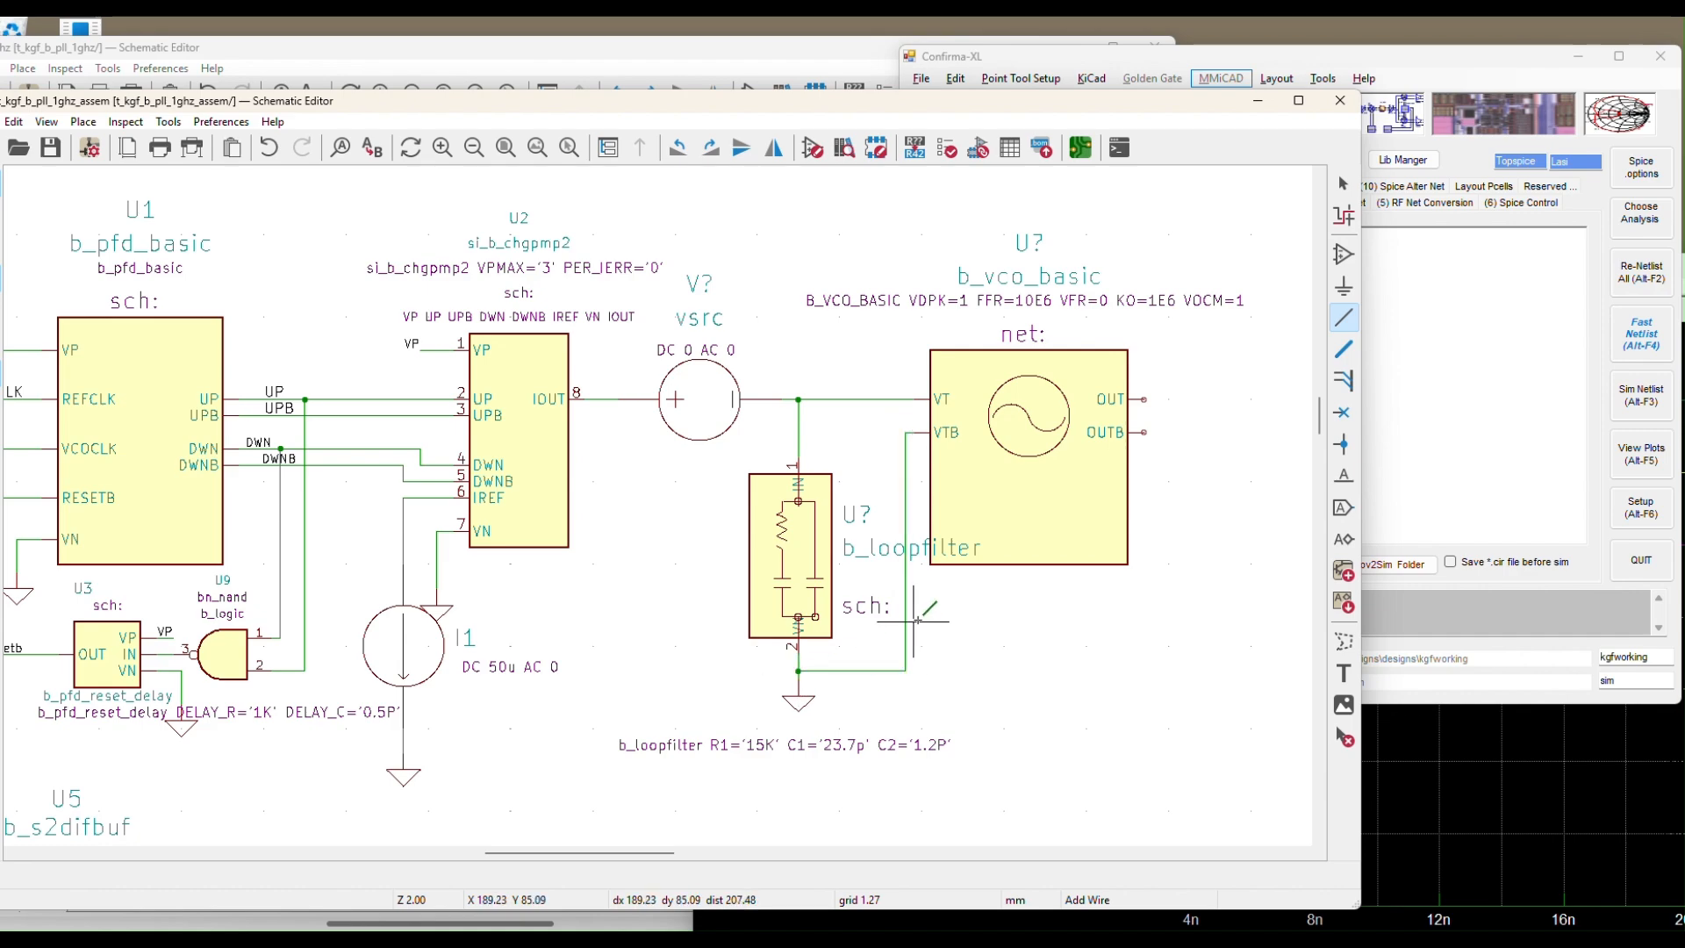
key("Escape")
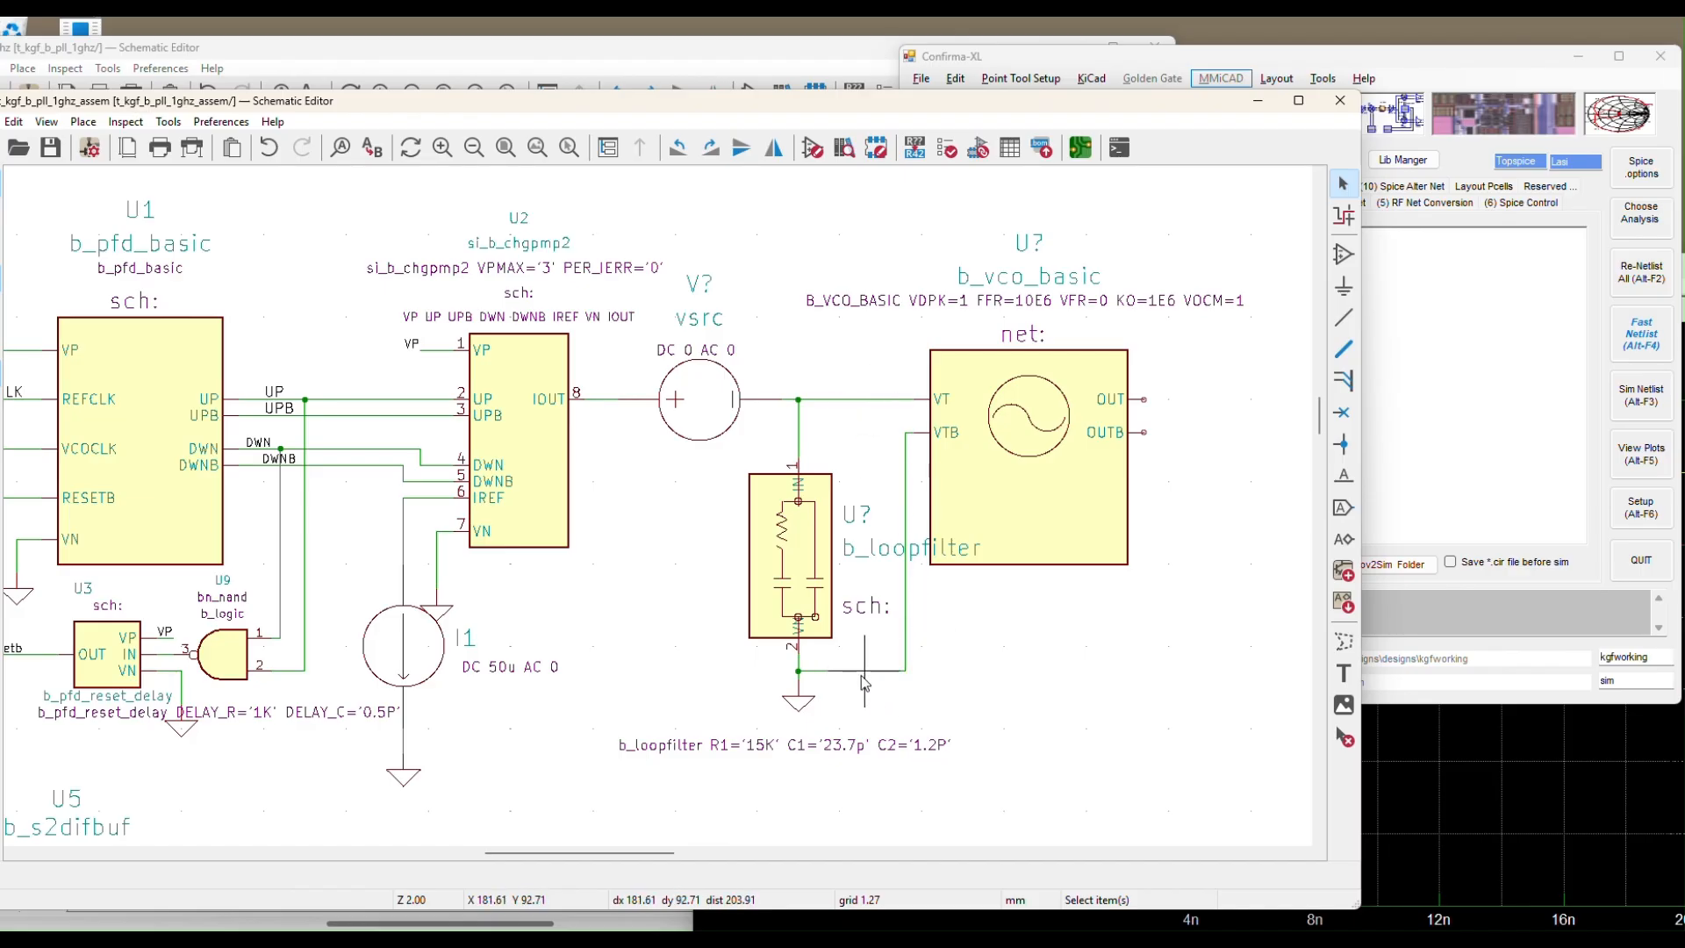
Draw short wire stubs from the VCO's OUT and OUTB pins
left_click(1335, 324)
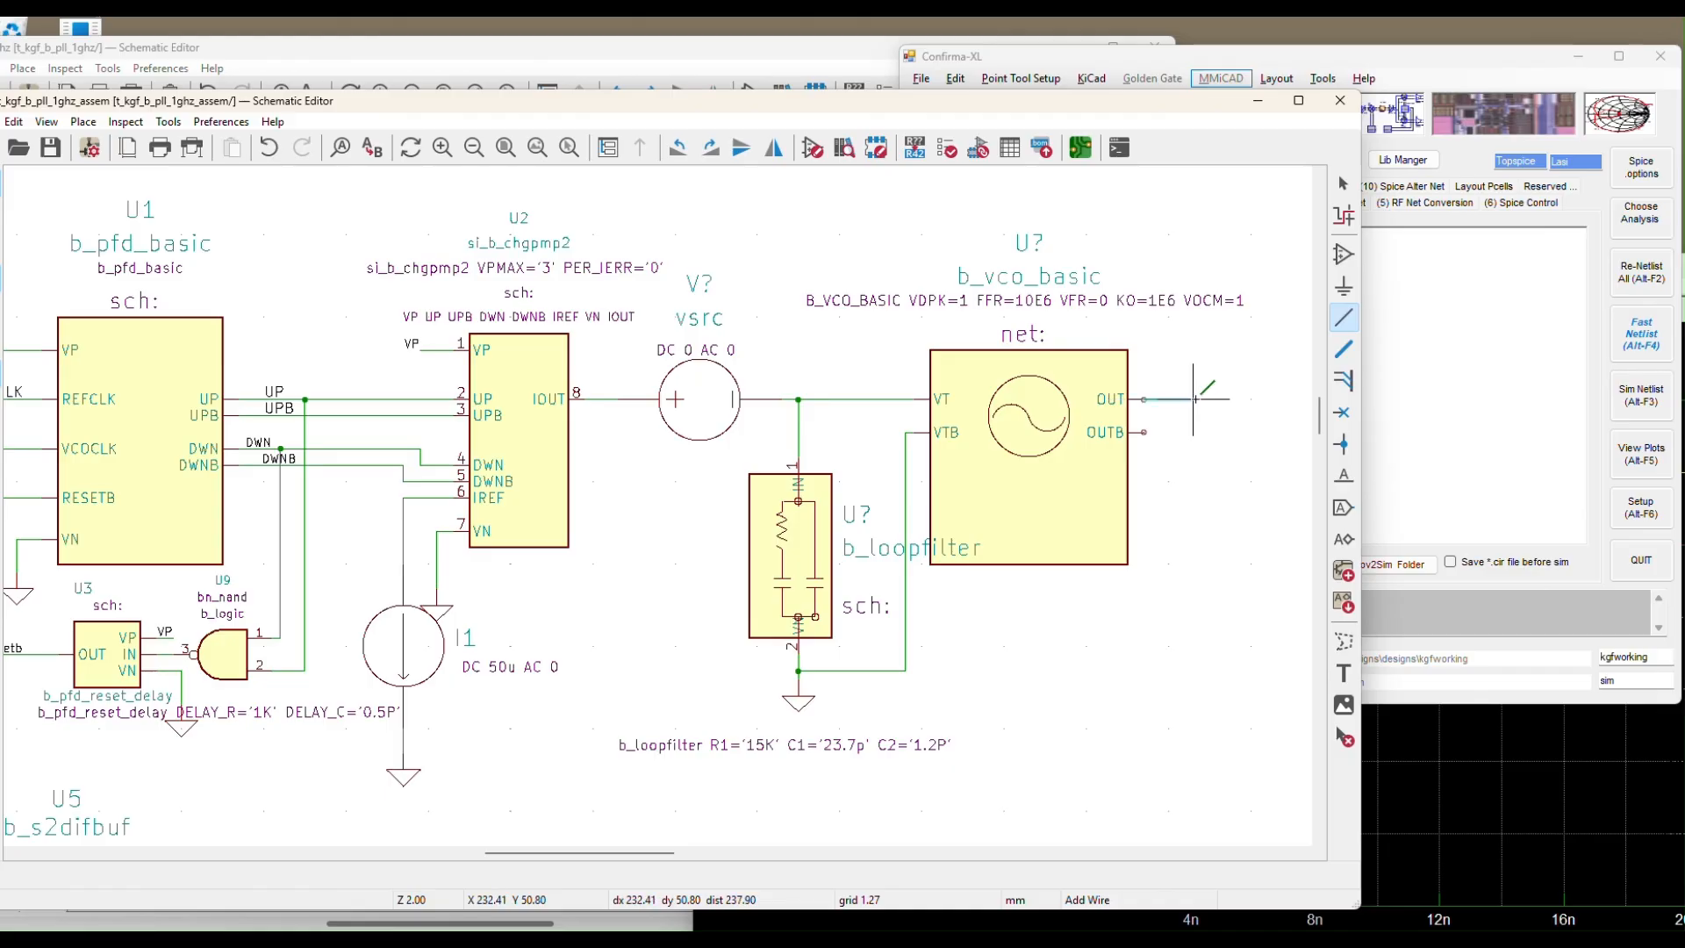
double_click(1193, 399)
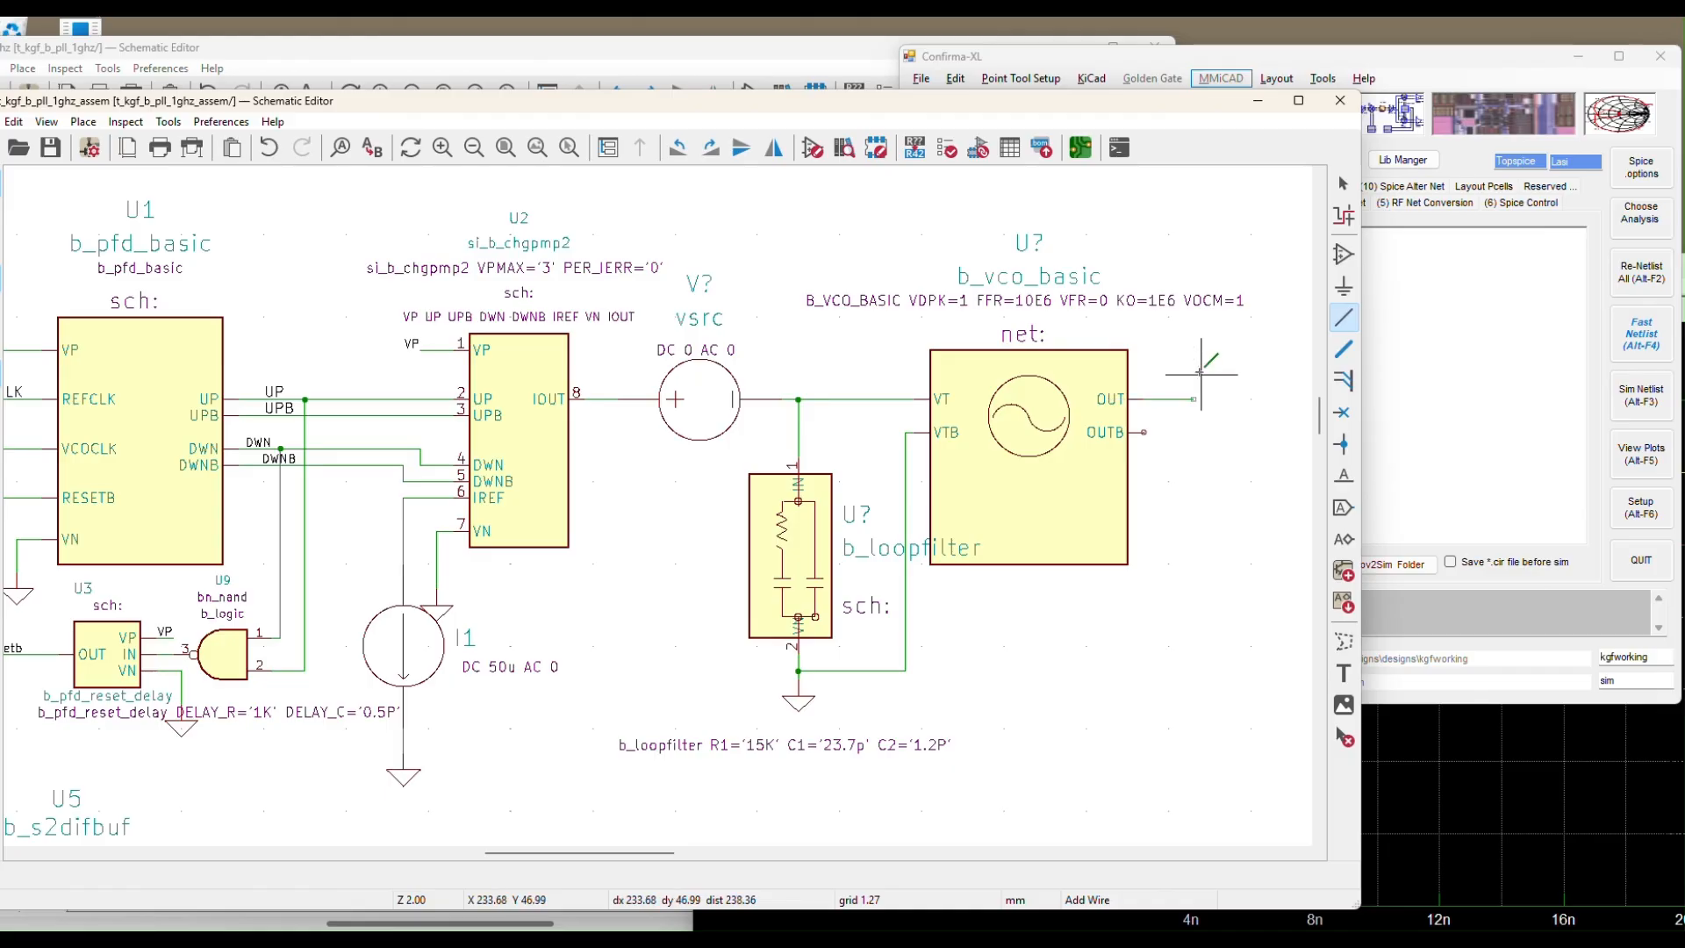
left_click(1148, 432)
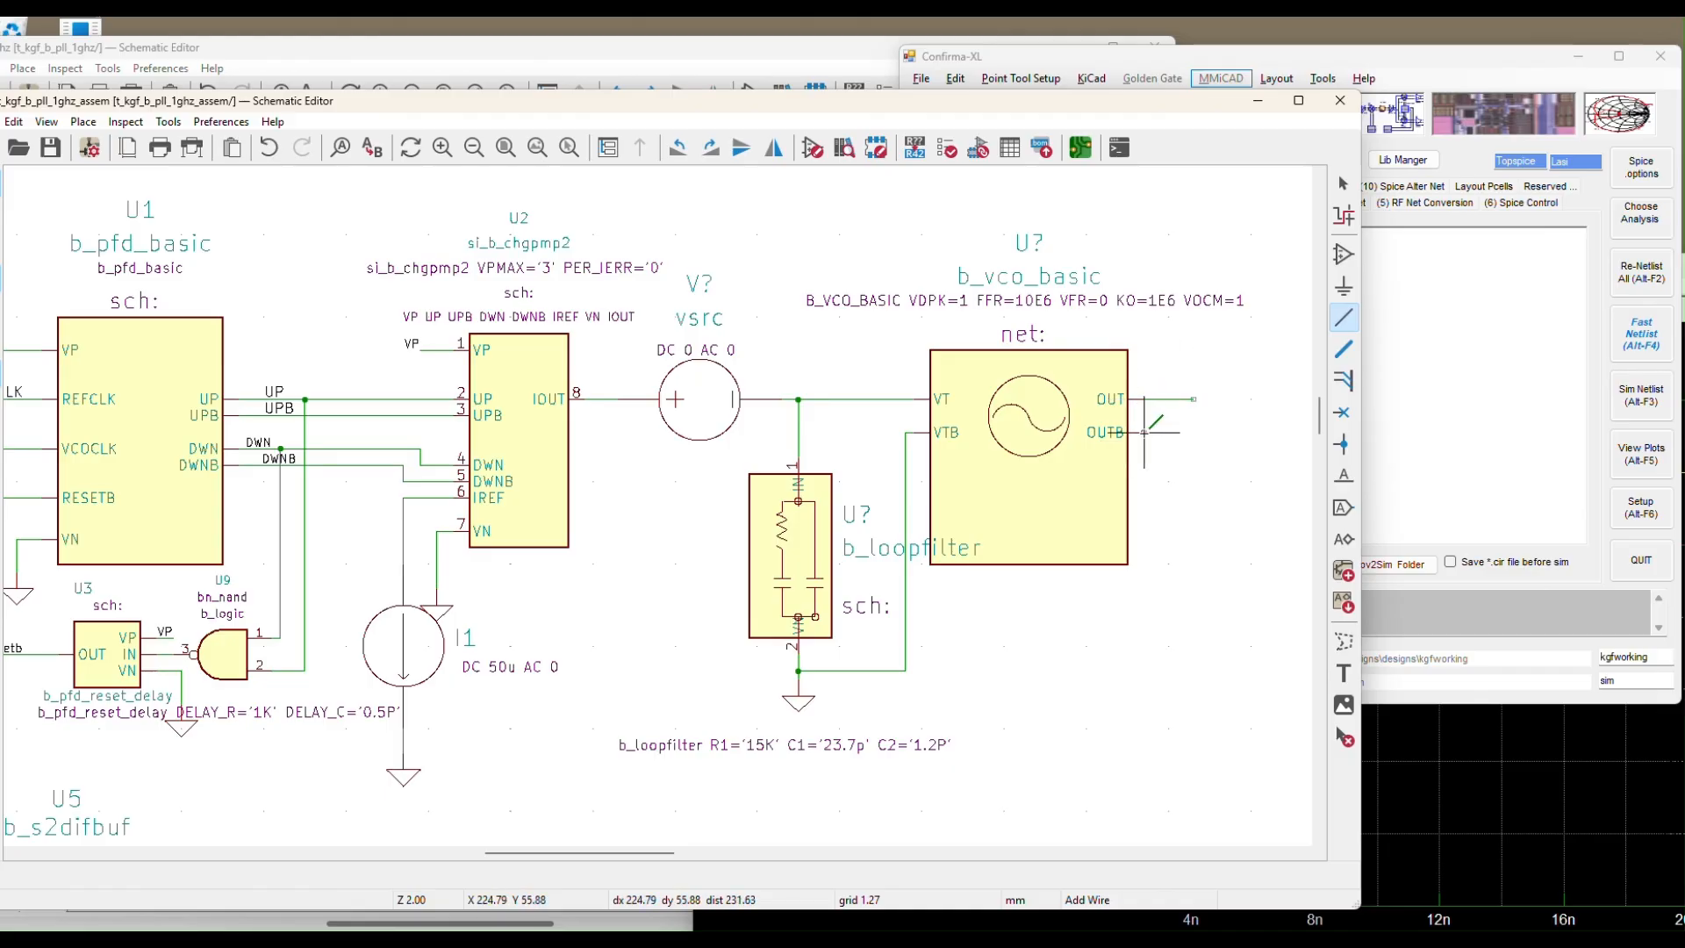
double_click(1192, 432)
key("Escape")
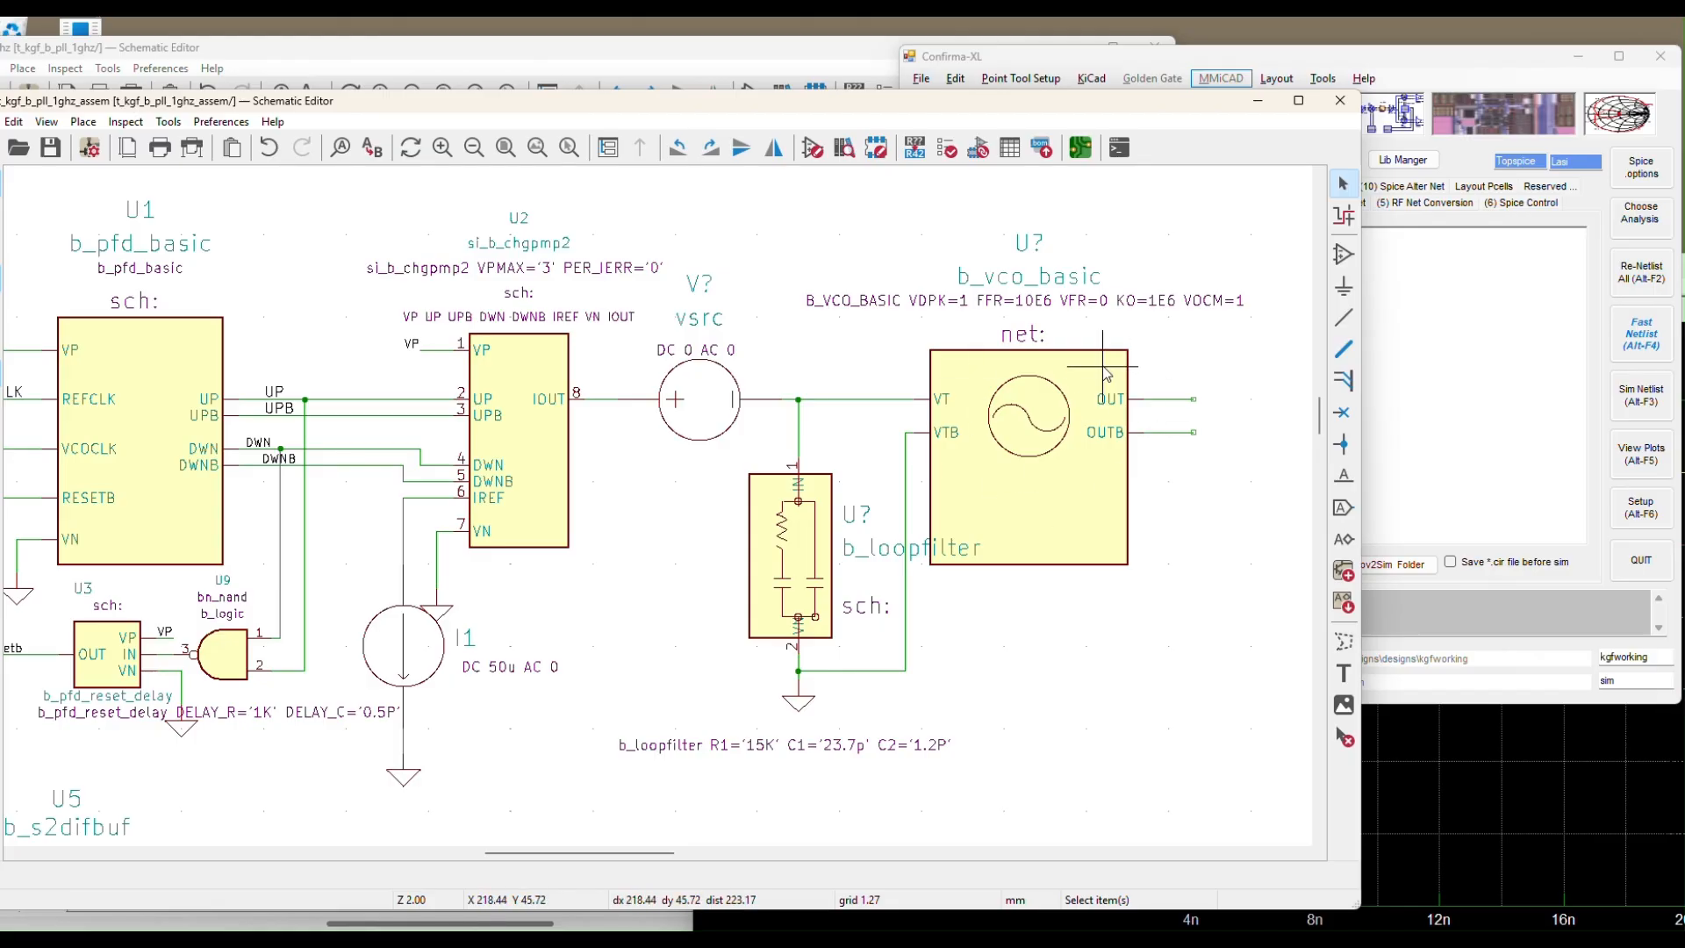
Edit the VCO Spice_Model to VDPK=2 FFR=1e9 VFR=1 KO=140E6 VOCM=1 for a 1 GHz oscillator
left_click(1097, 303)
double_click(1096, 303)
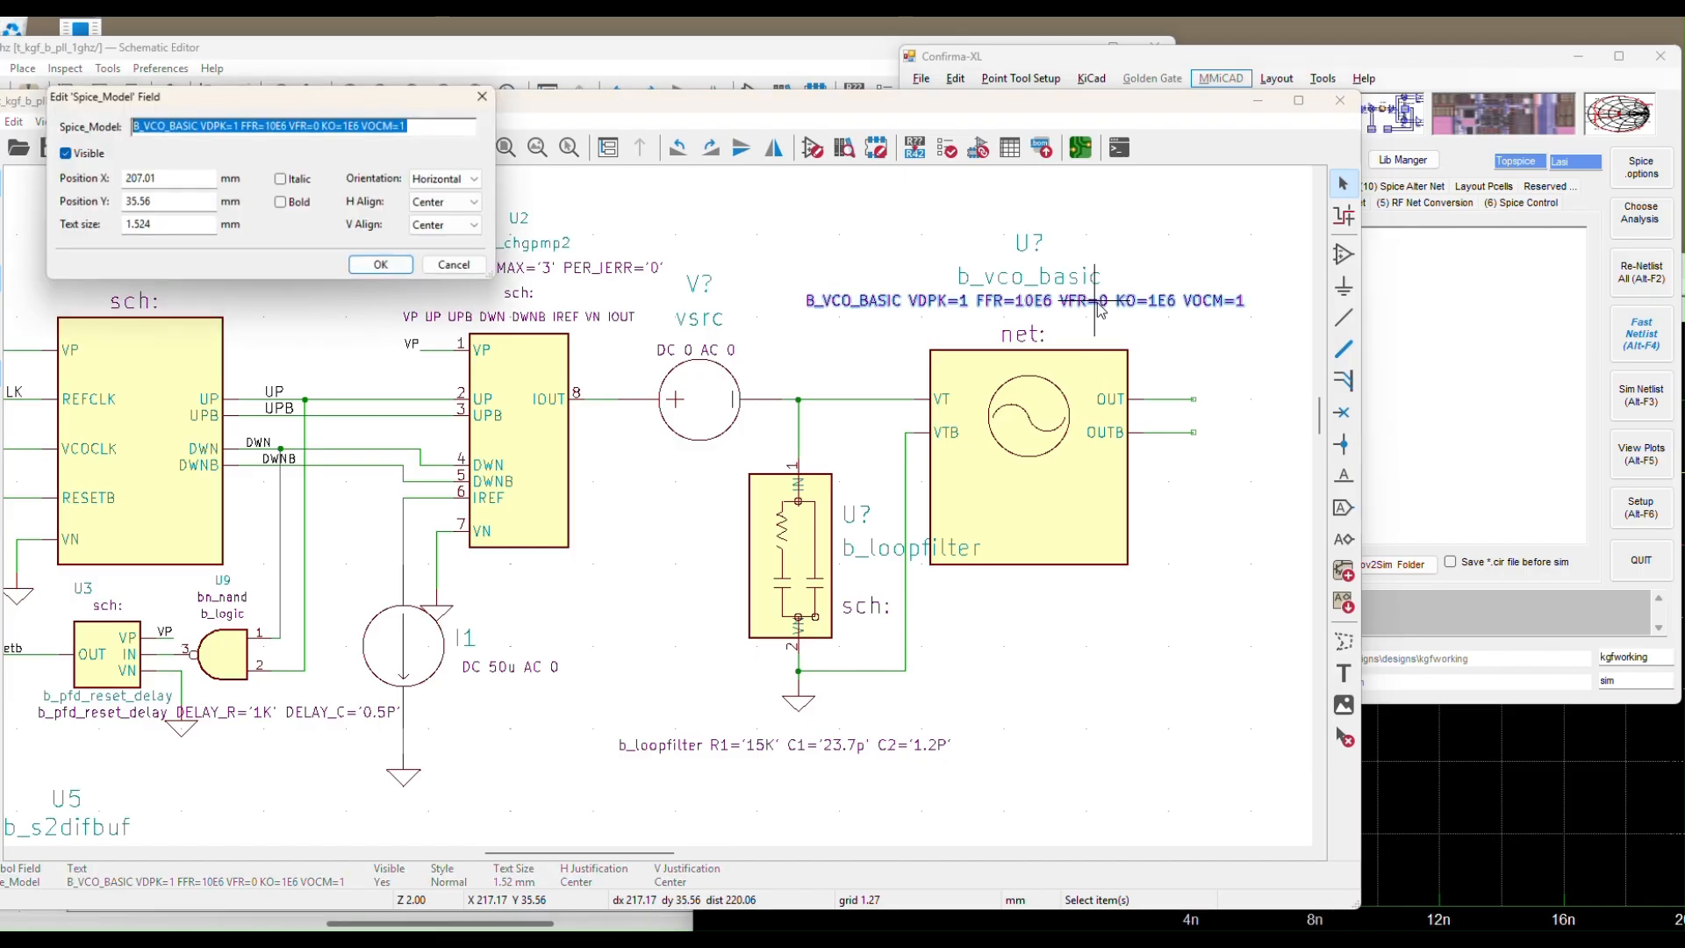
left_click_drag(384, 97, 674, 297)
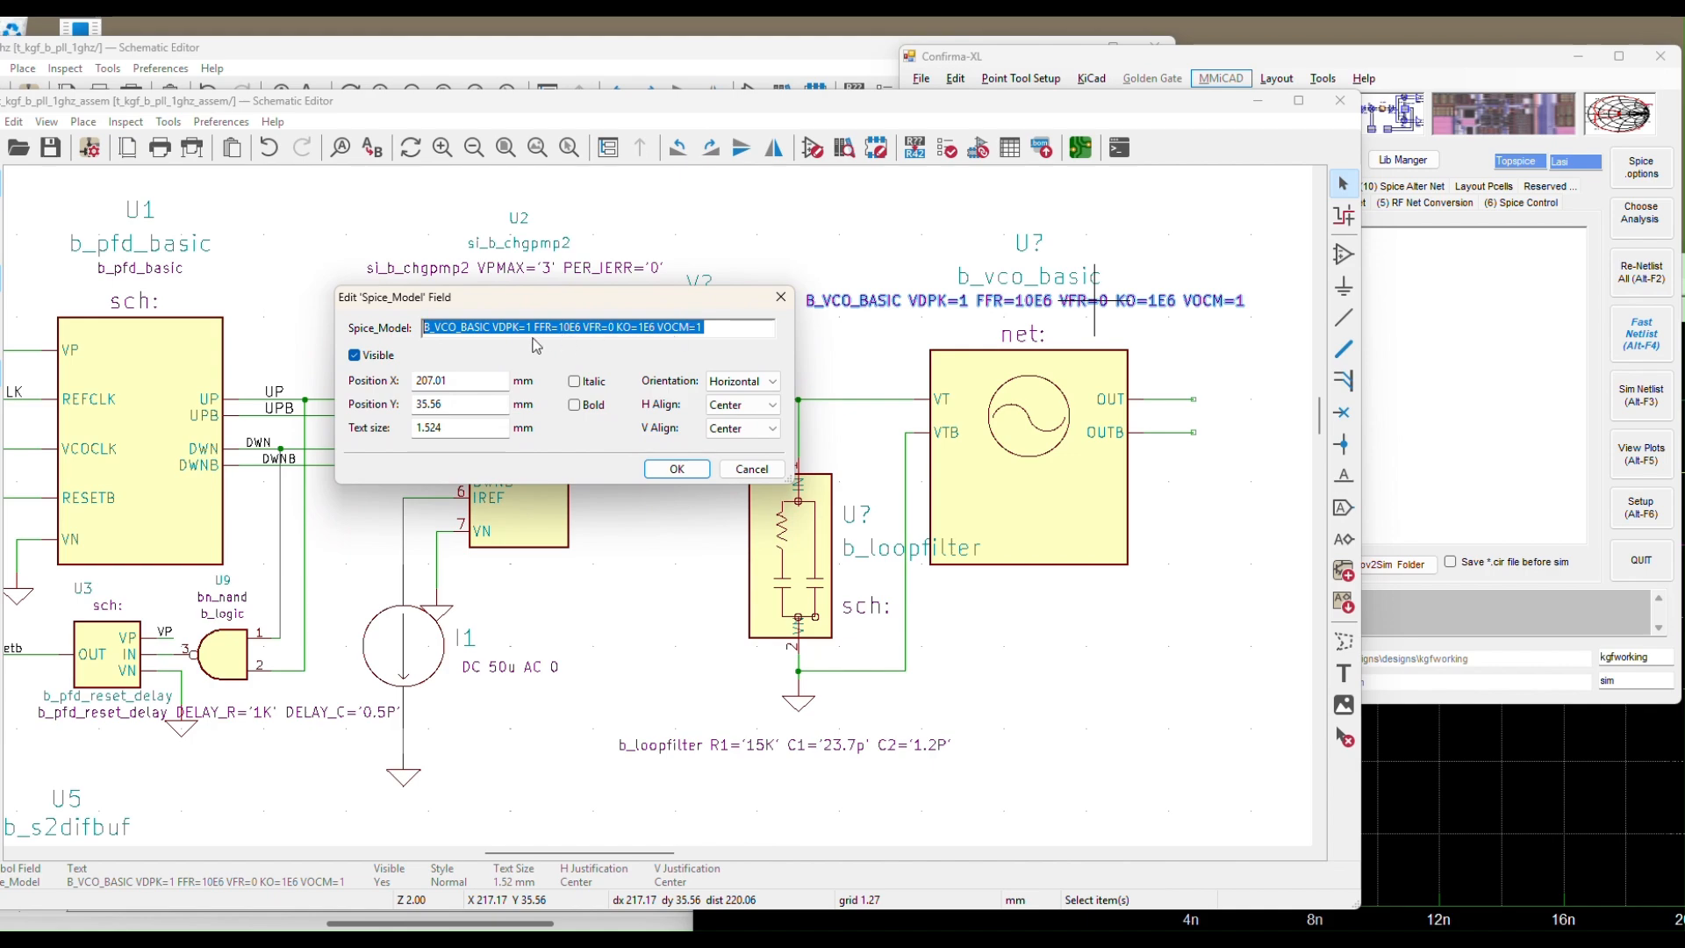
key("End")
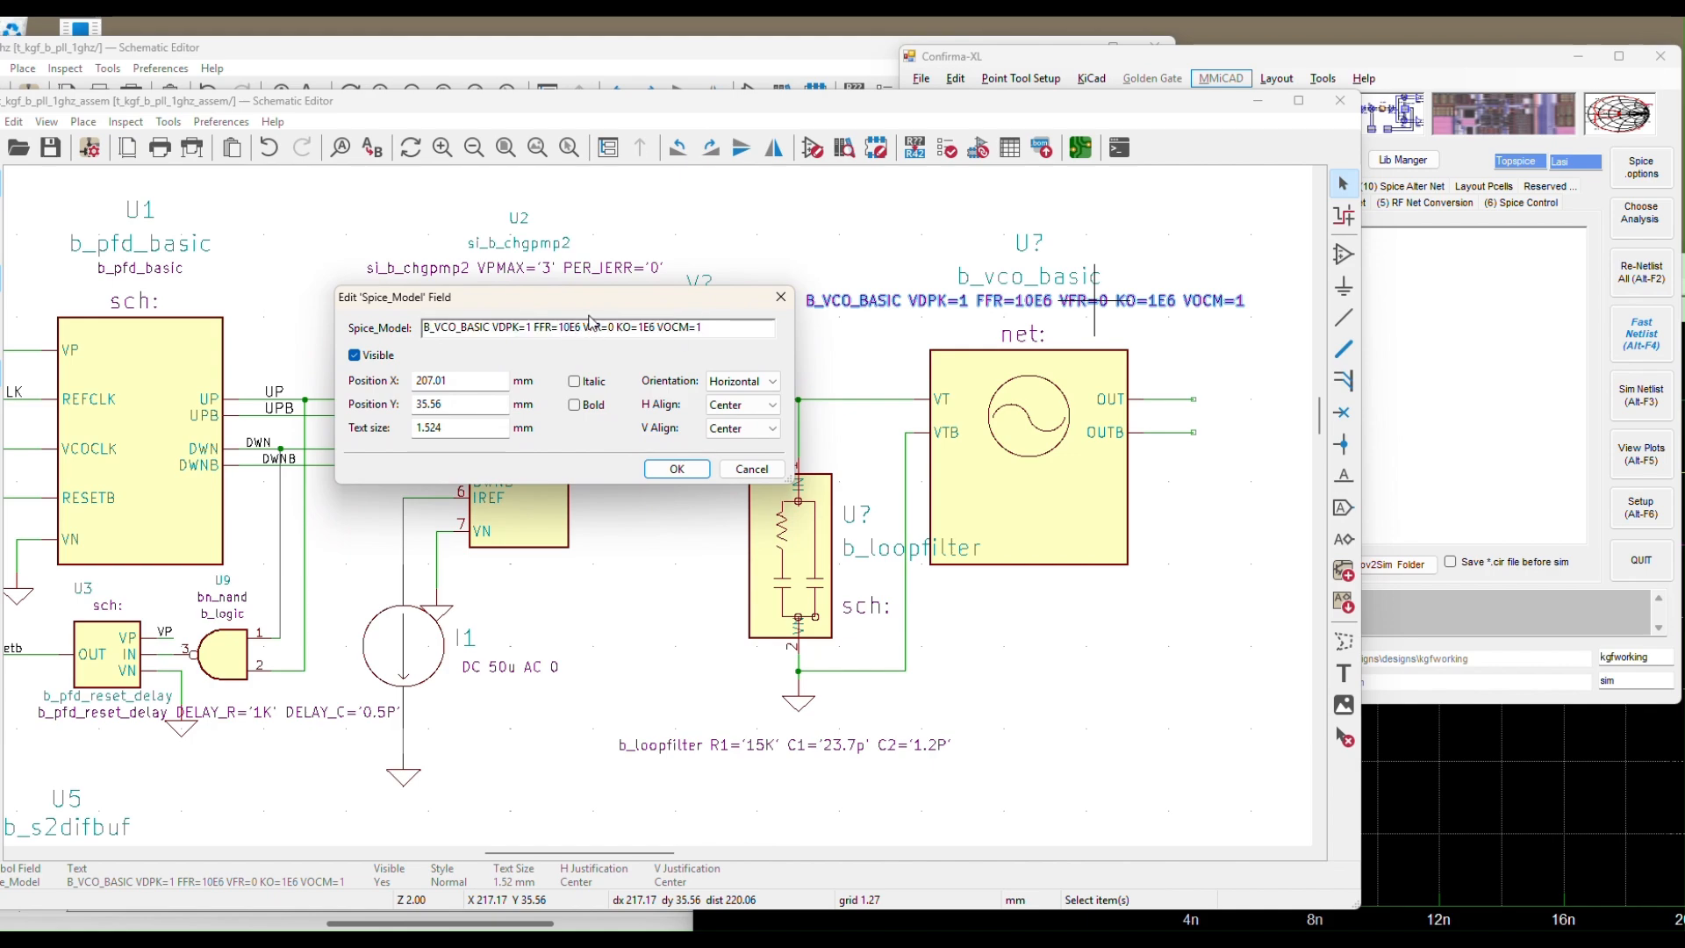
left_click(582, 327)
key("shift+Left")
key("shift+Left")
key("shift+Left")
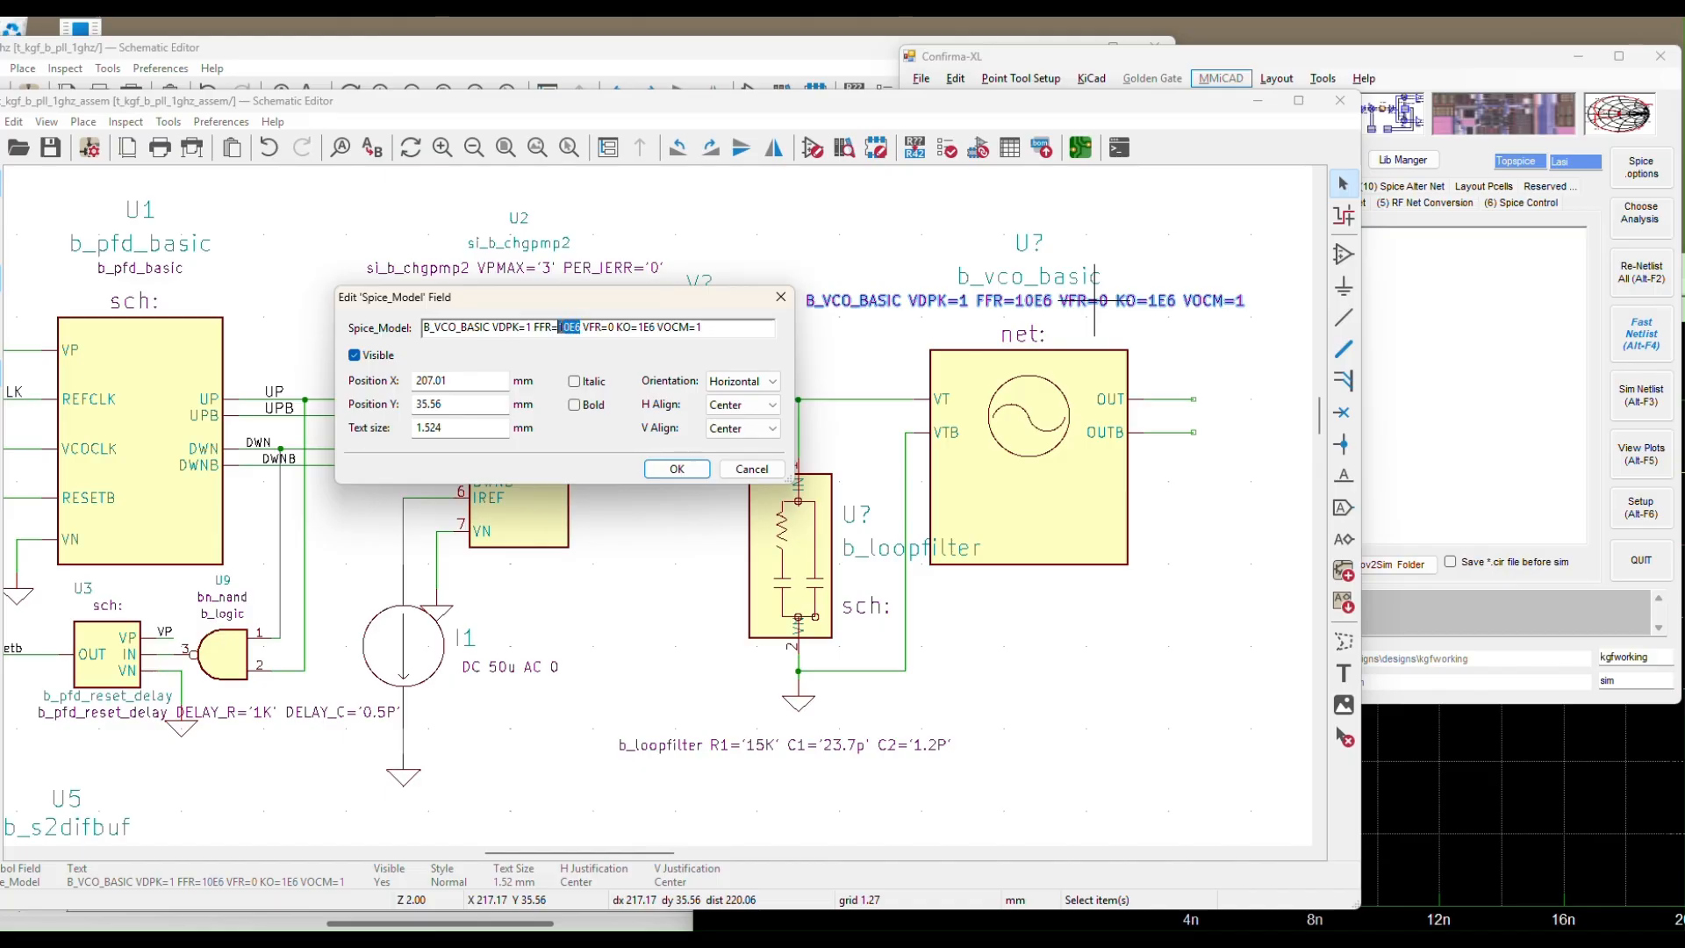
type("e9")
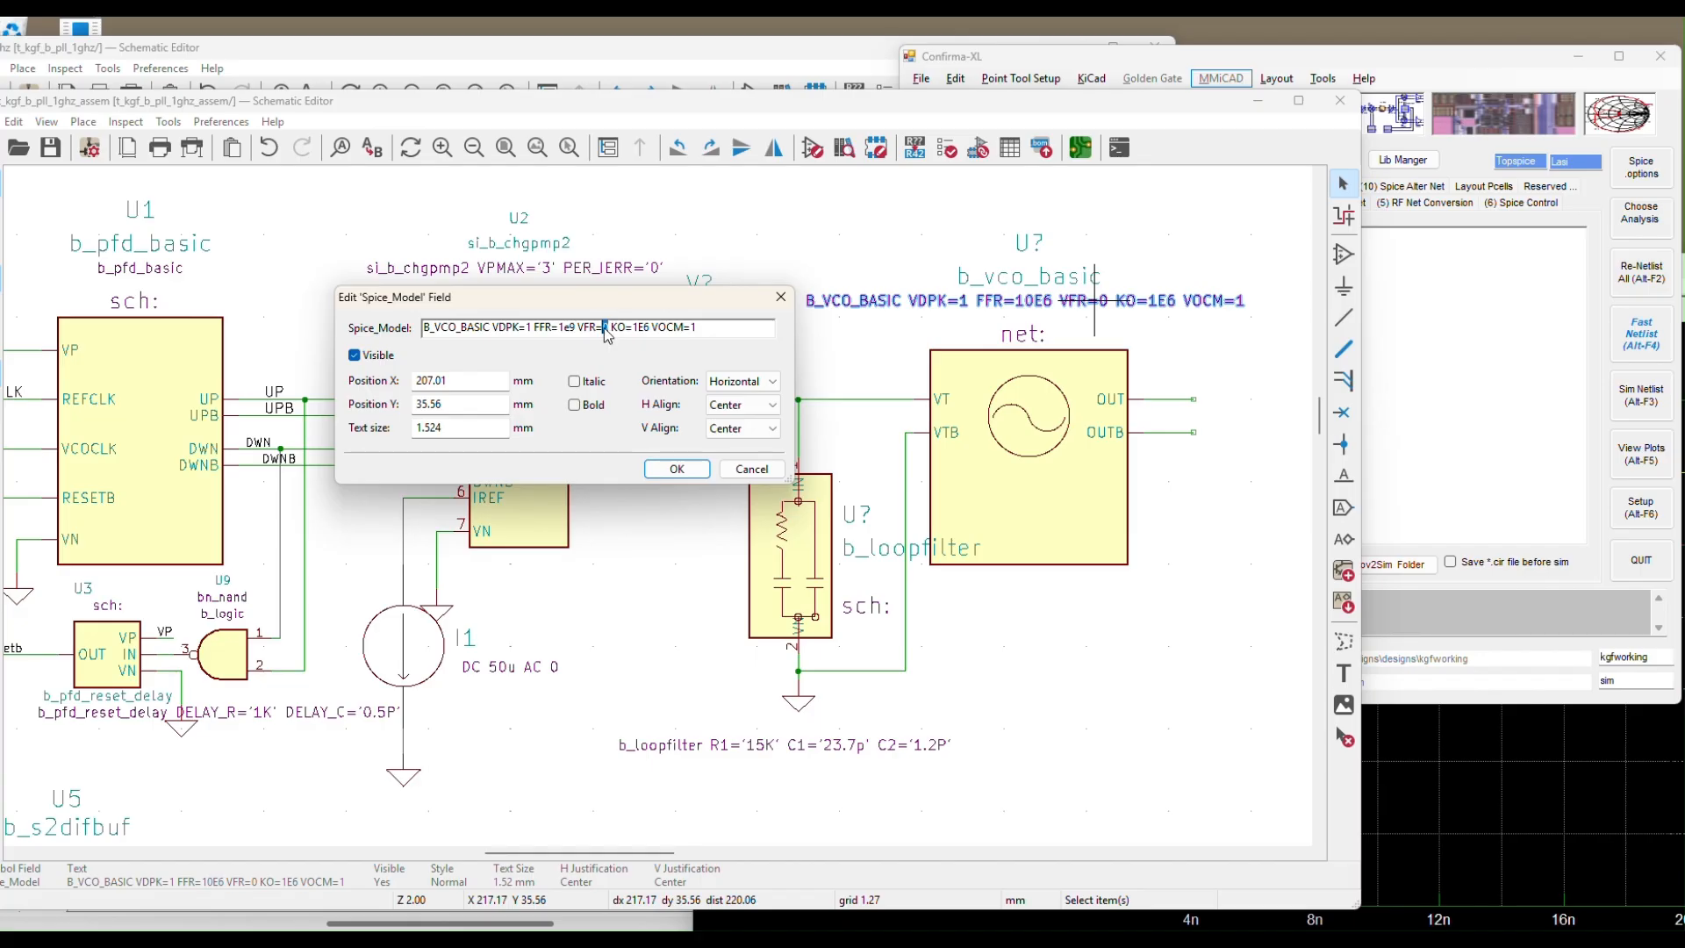
left_click(606, 329)
left_click(637, 330)
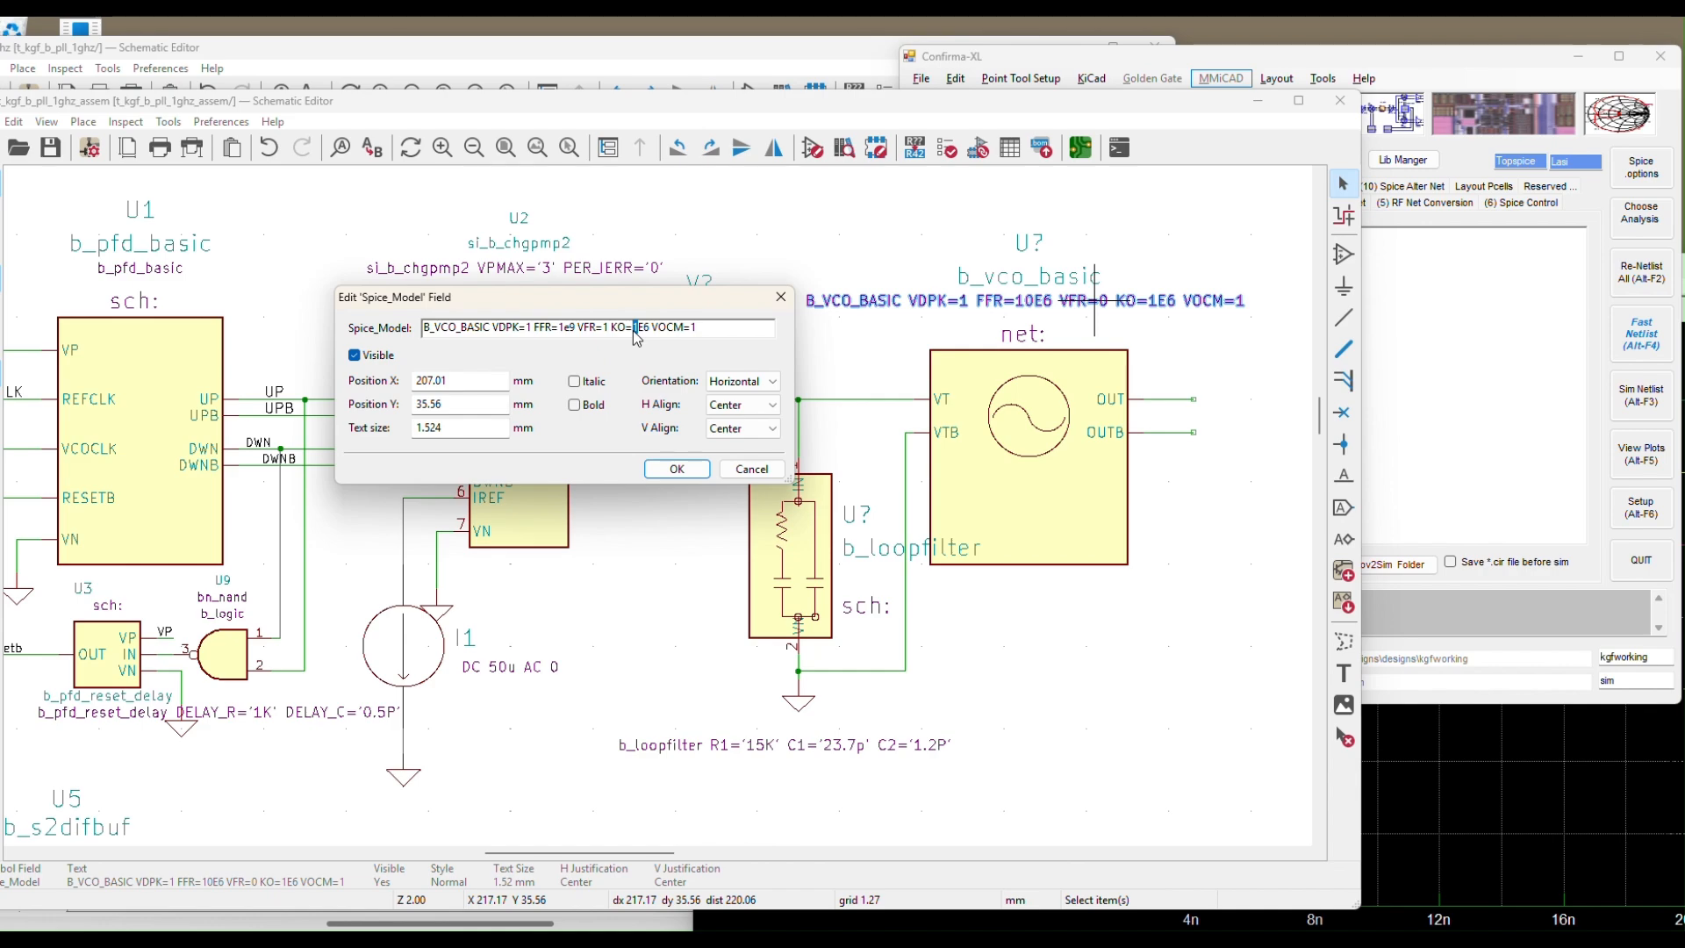
type("140")
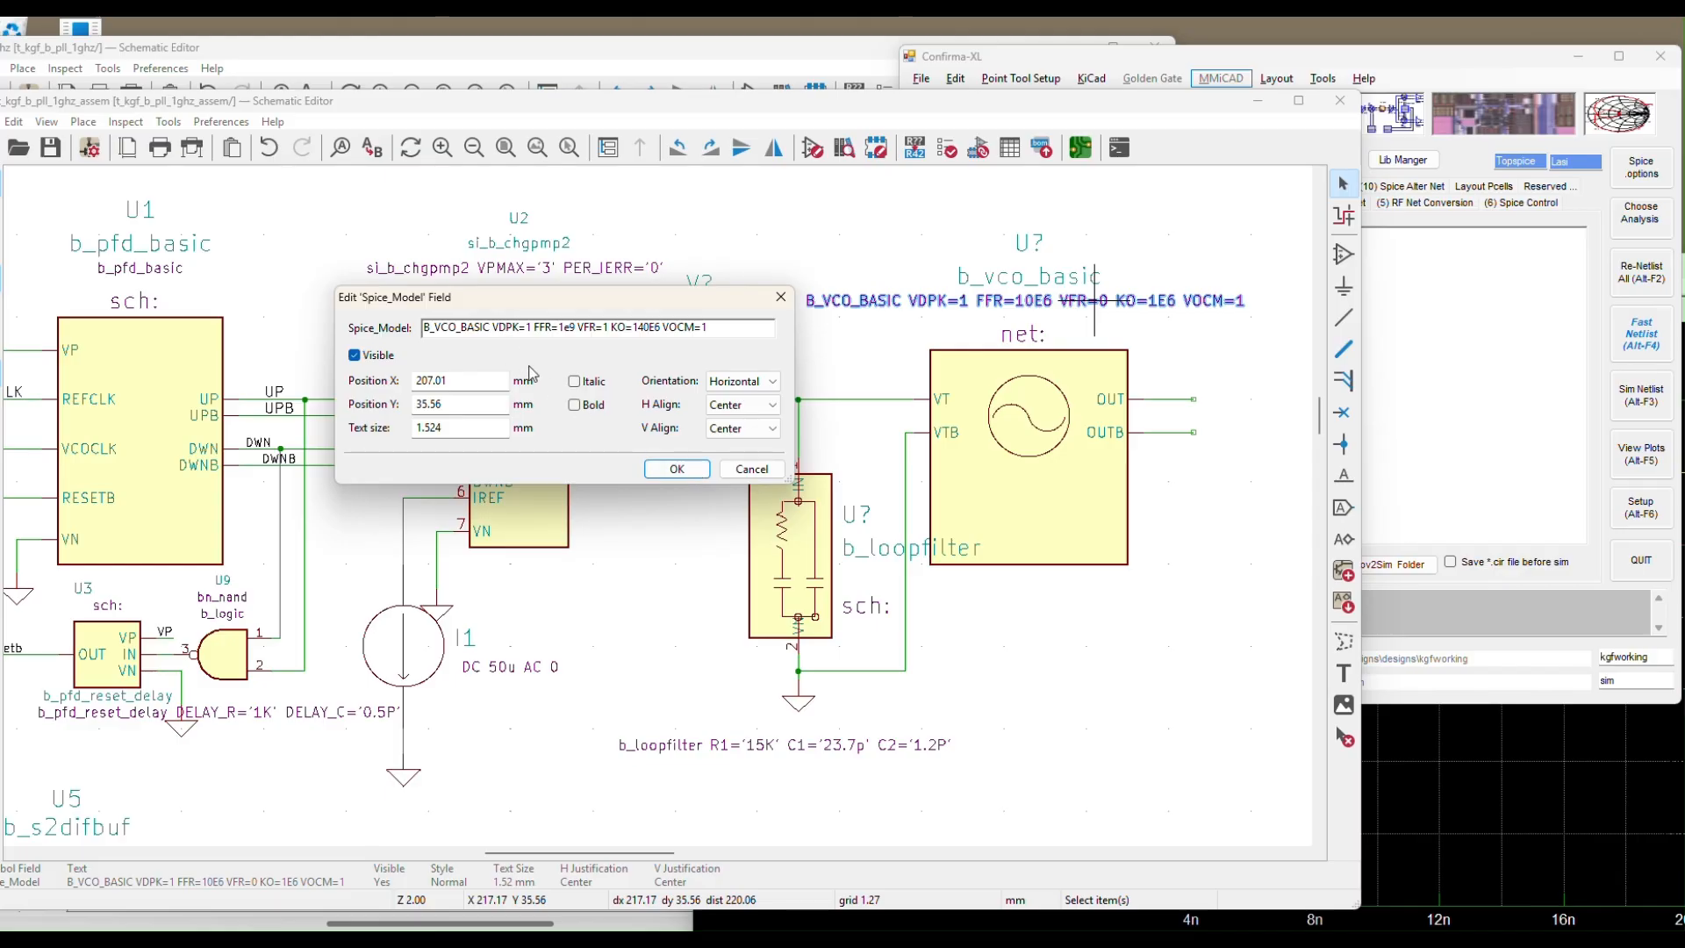
left_click(528, 329)
type("2")
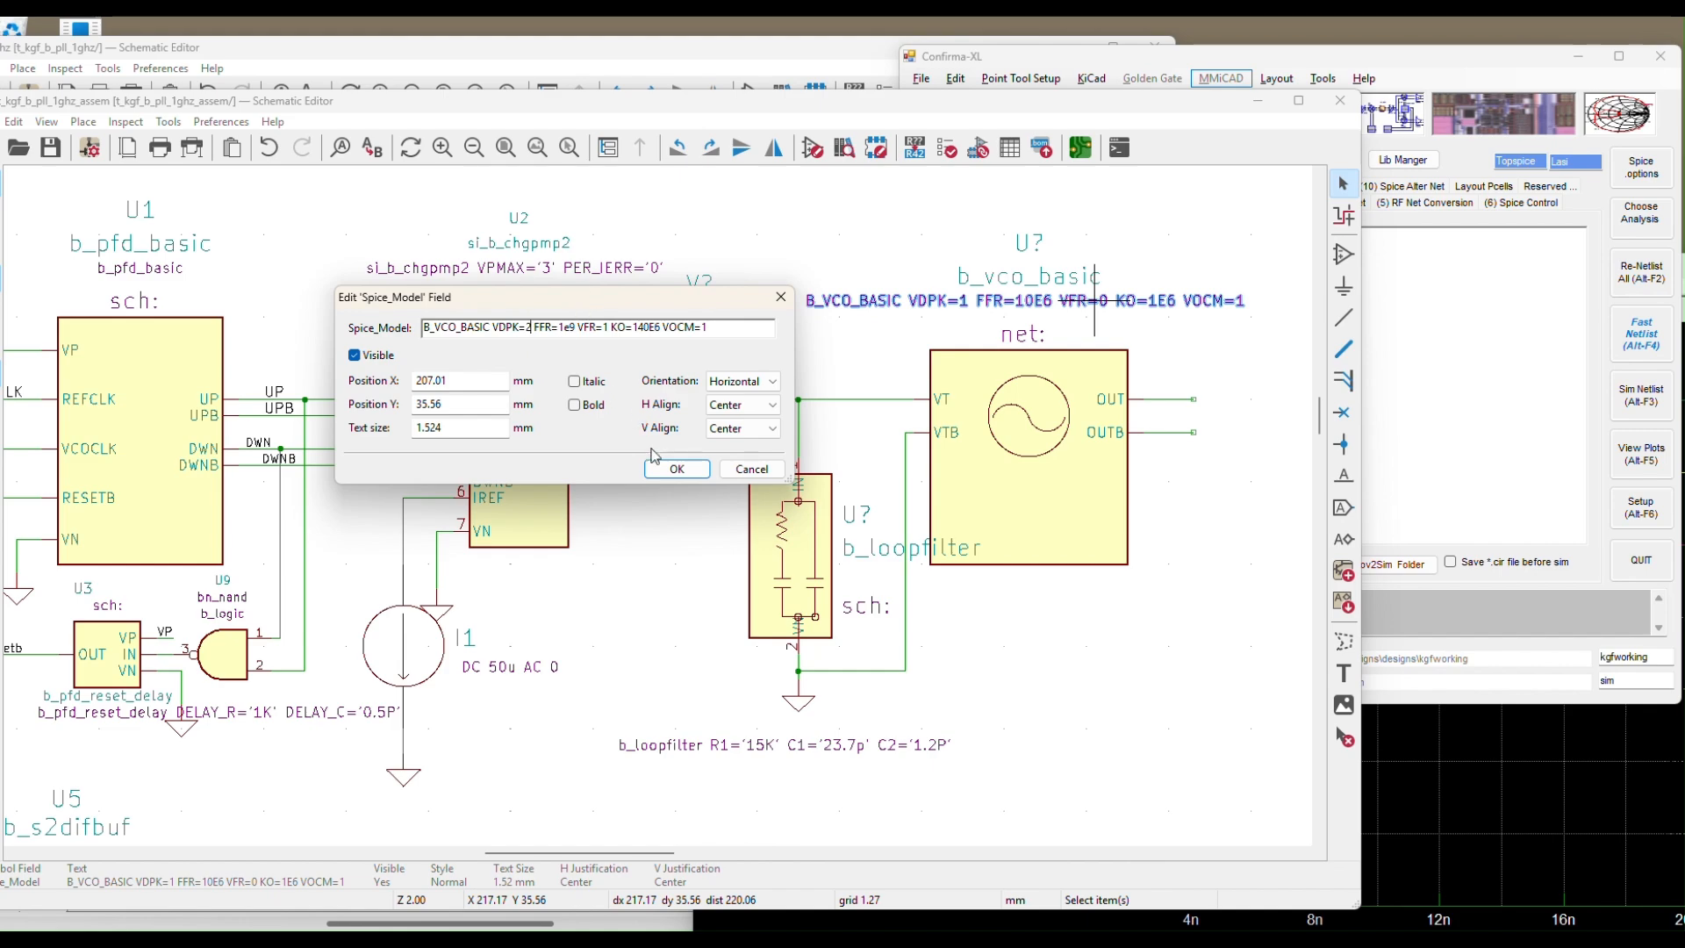
left_click(676, 470)
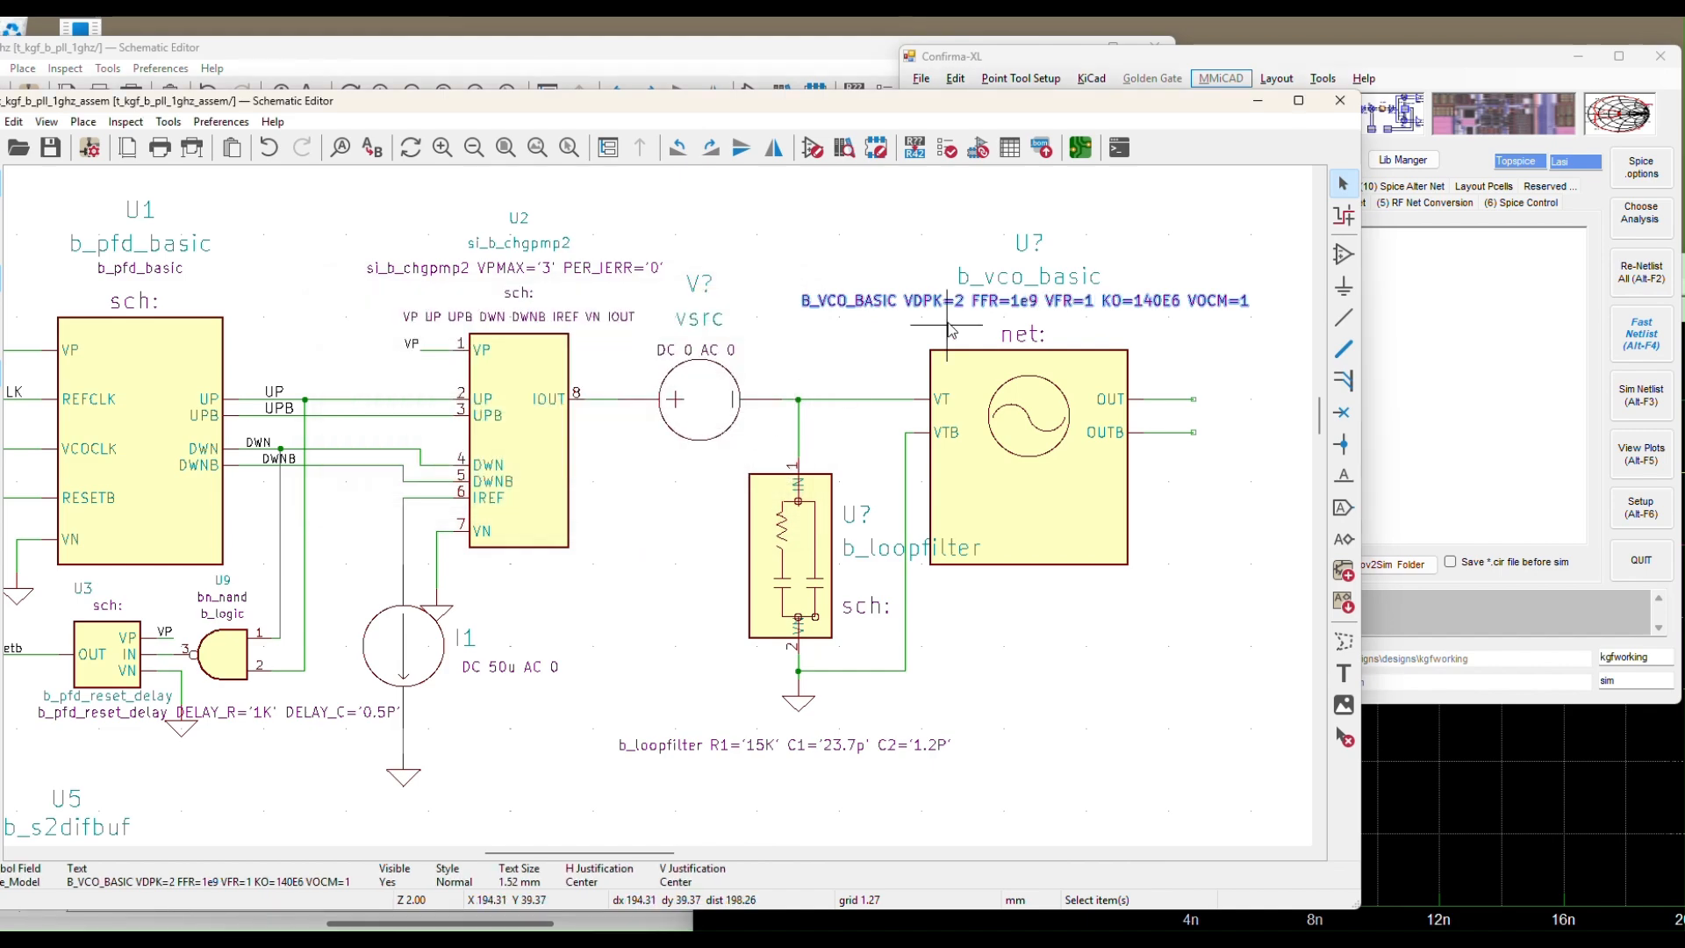
Choose the b_diffcomp comparator from the b_analog library for placement
scroll(1129, 347, "down", 2)
scroll(1130, 347, "down", 3)
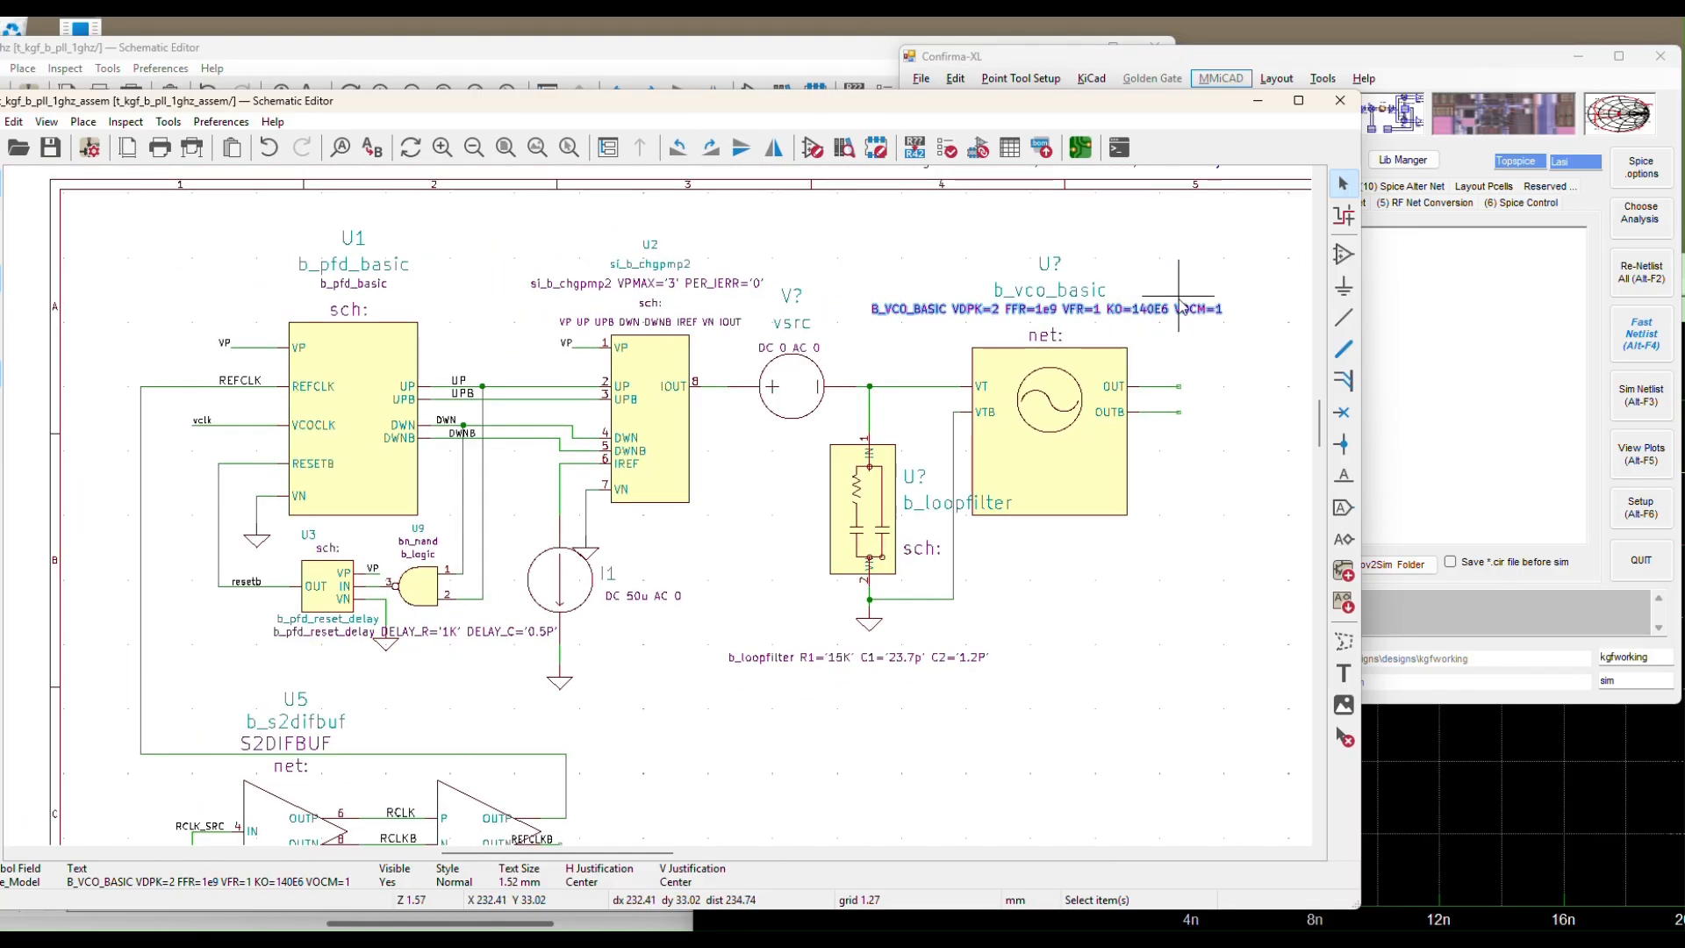
left_click(1343, 255)
left_click(1308, 257)
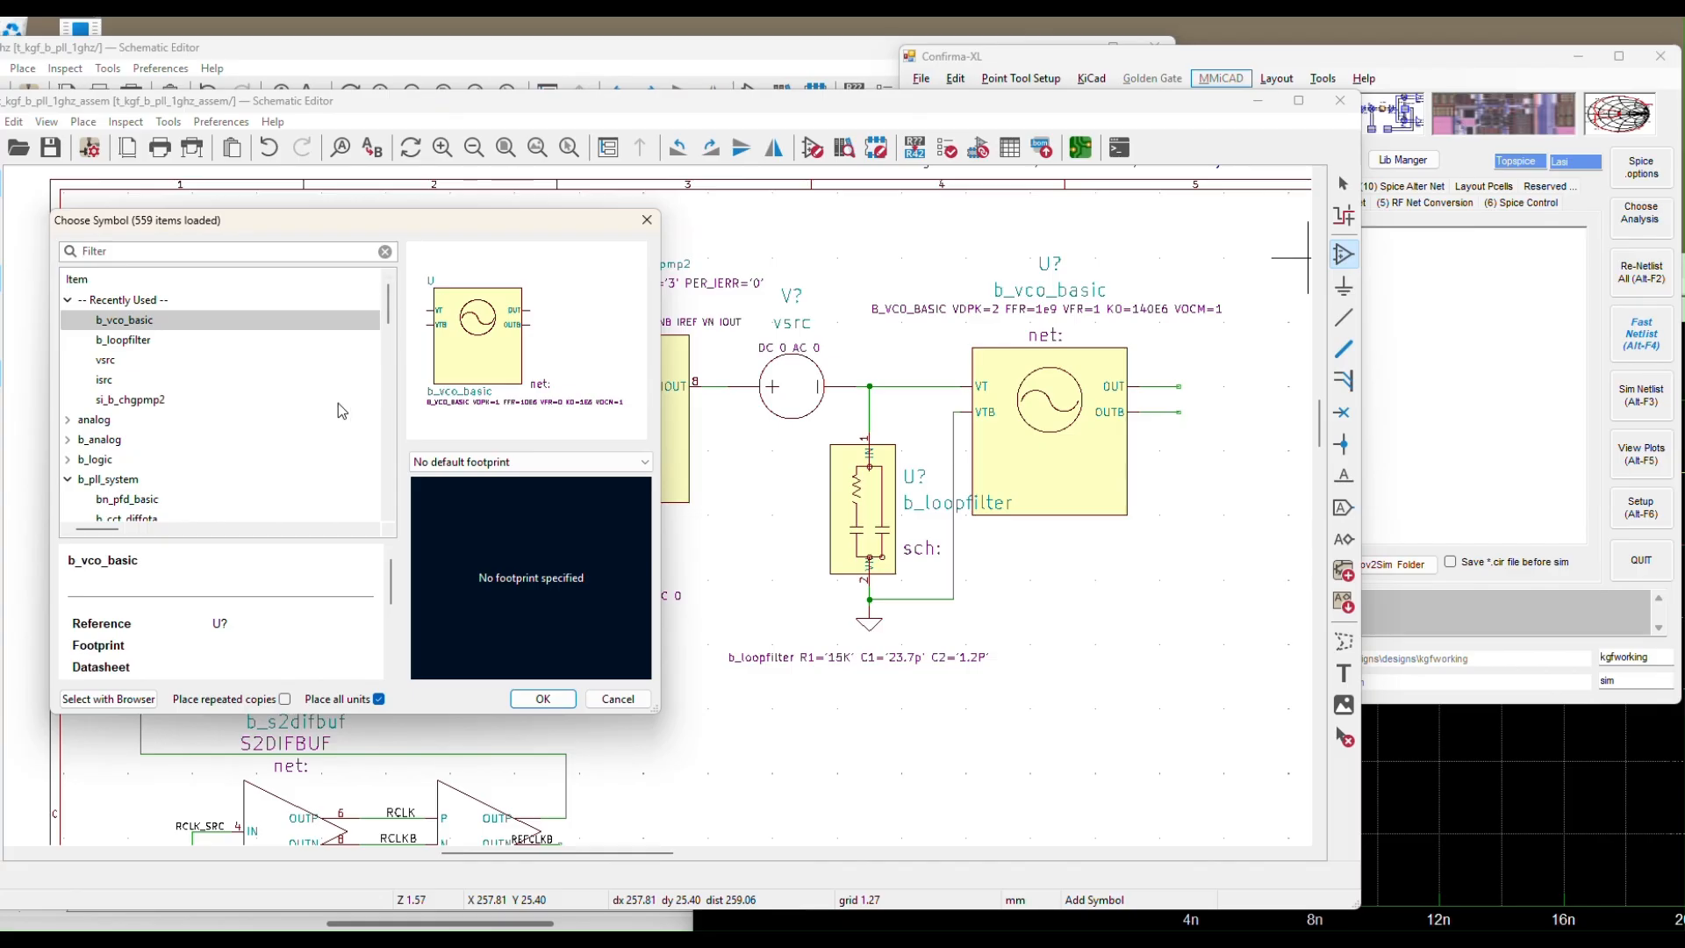
double_click(109, 442)
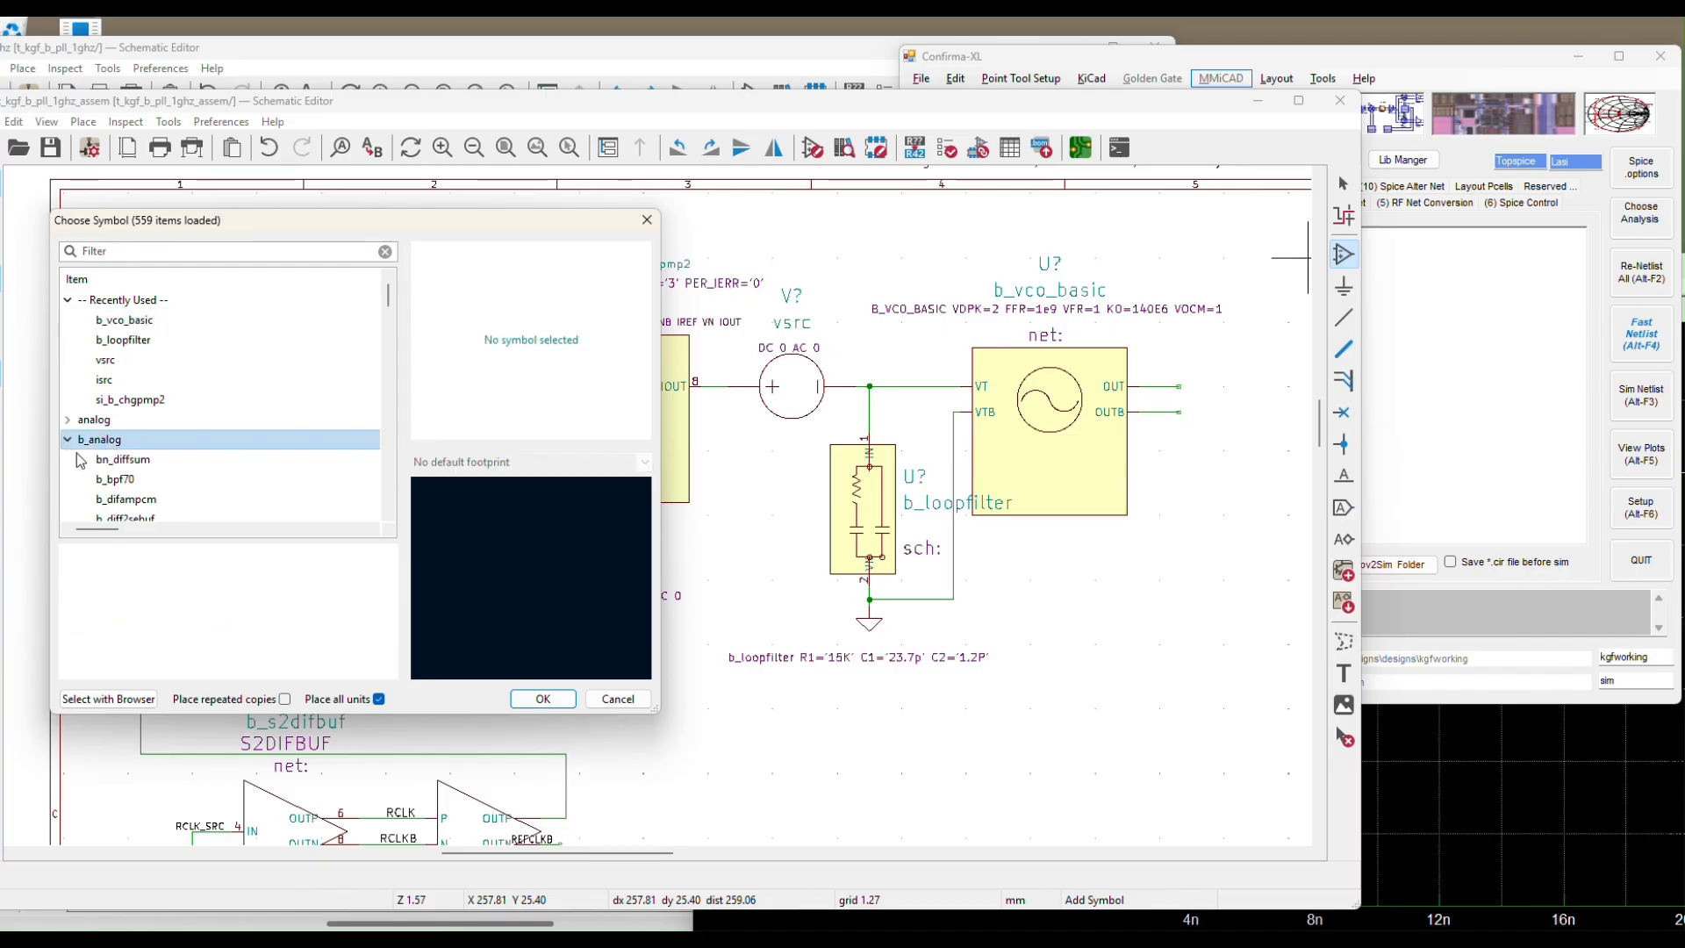
scroll(375, 413, "down", 3)
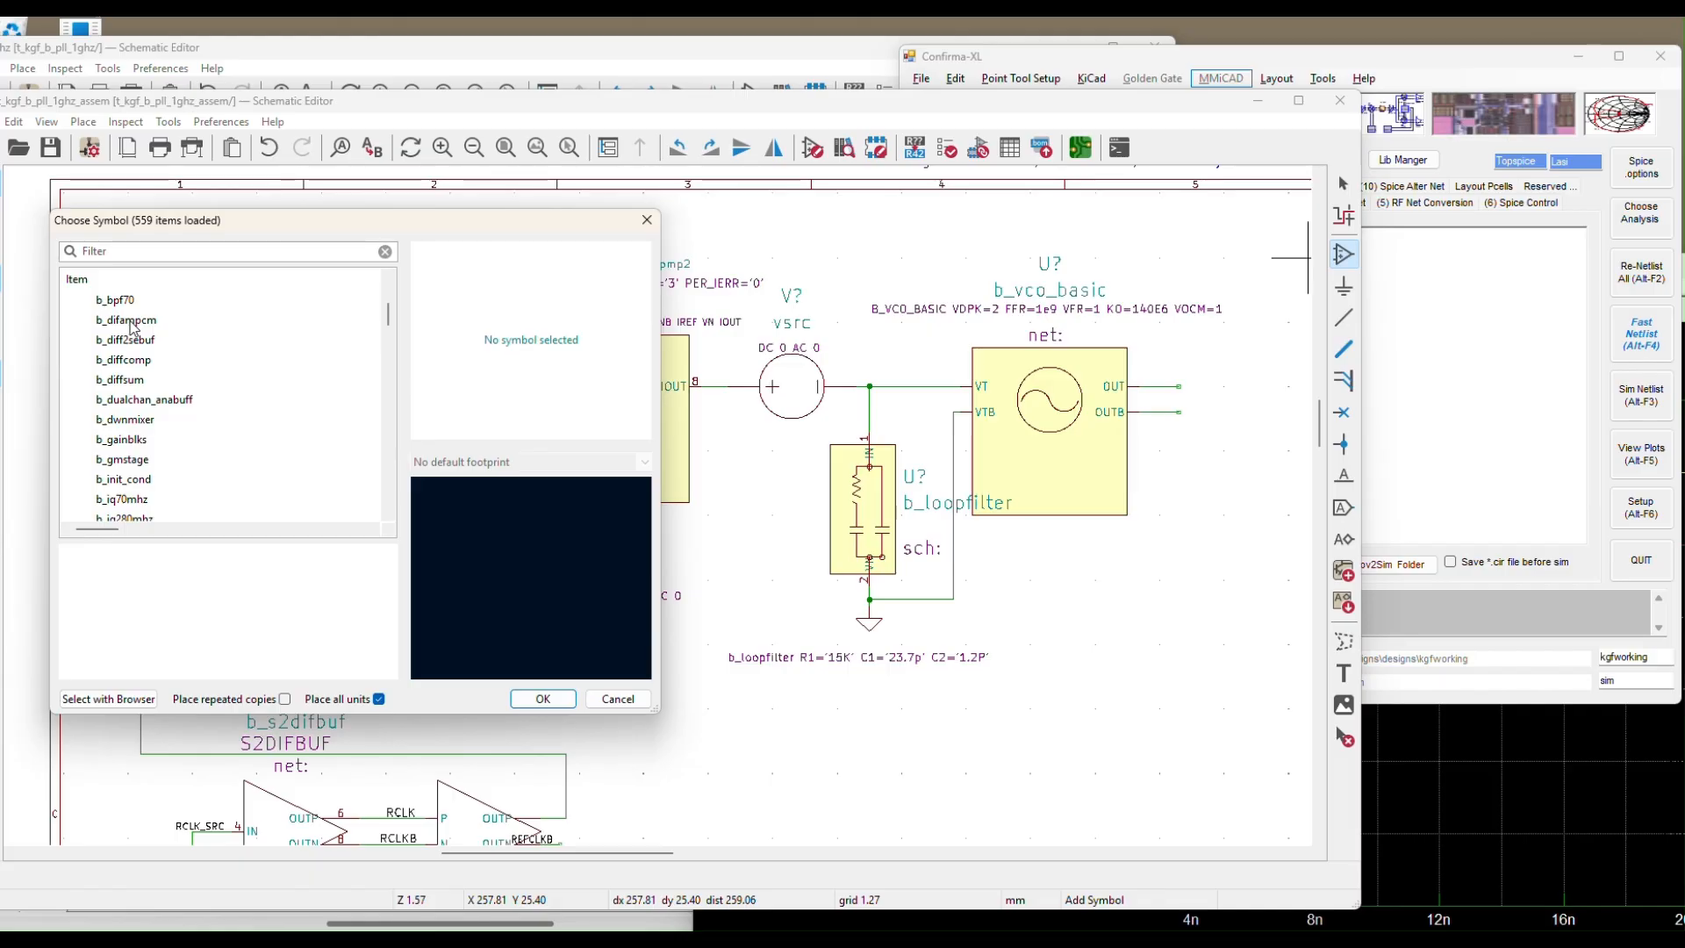
left_click(123, 362)
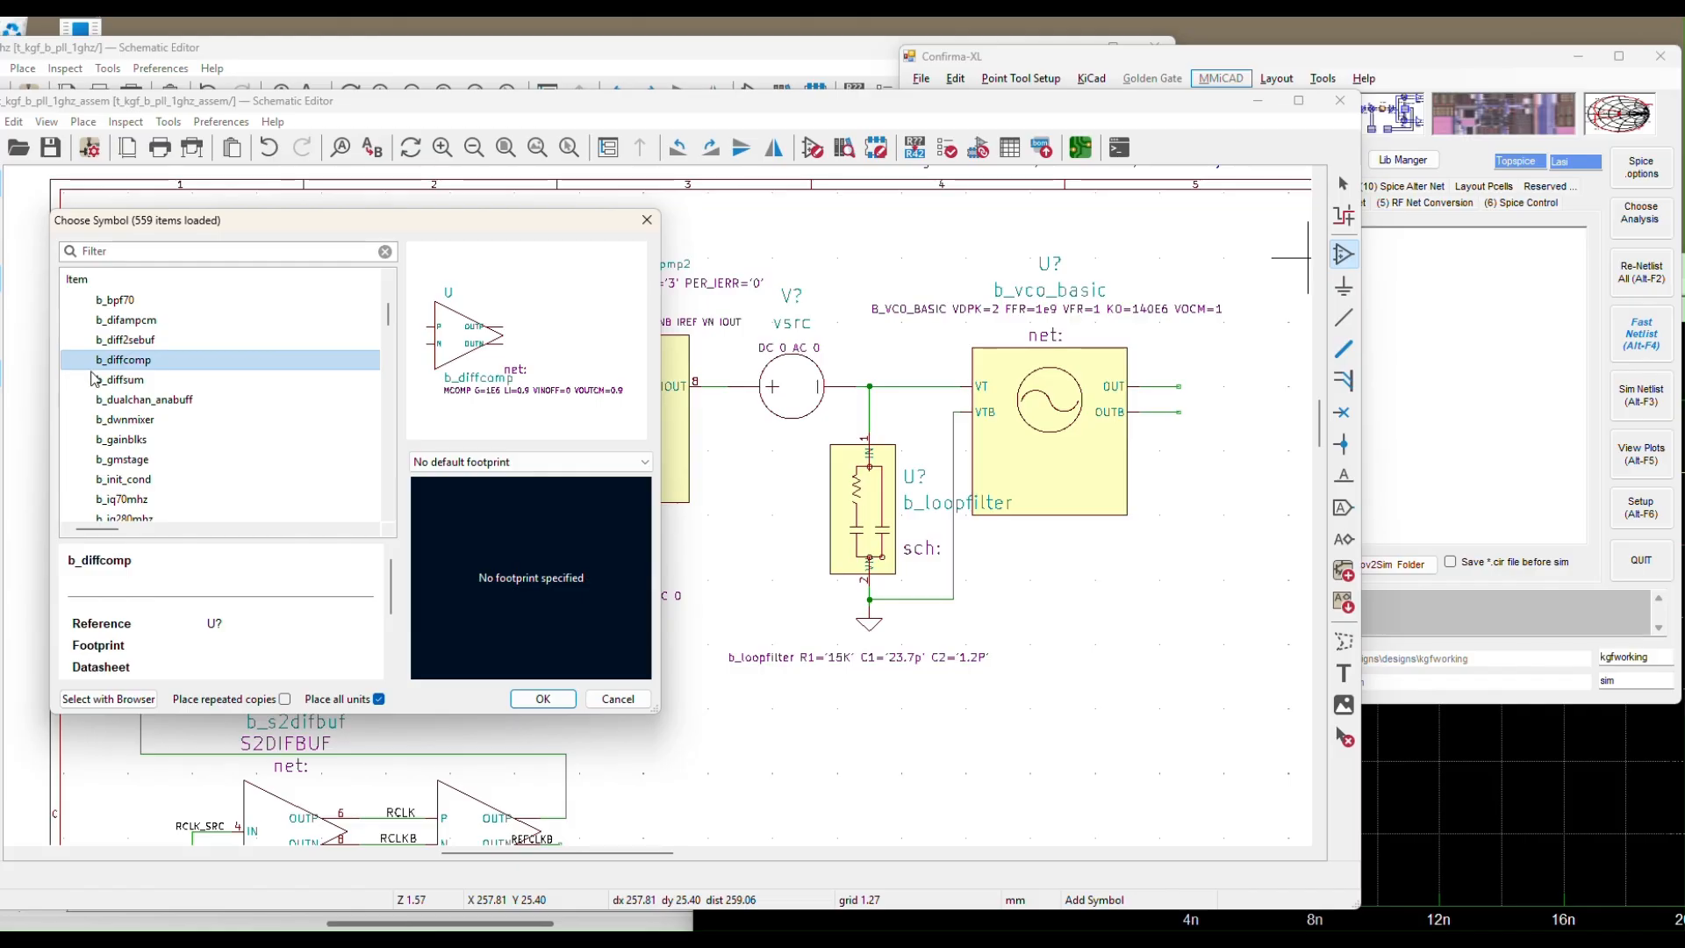
left_click(543, 700)
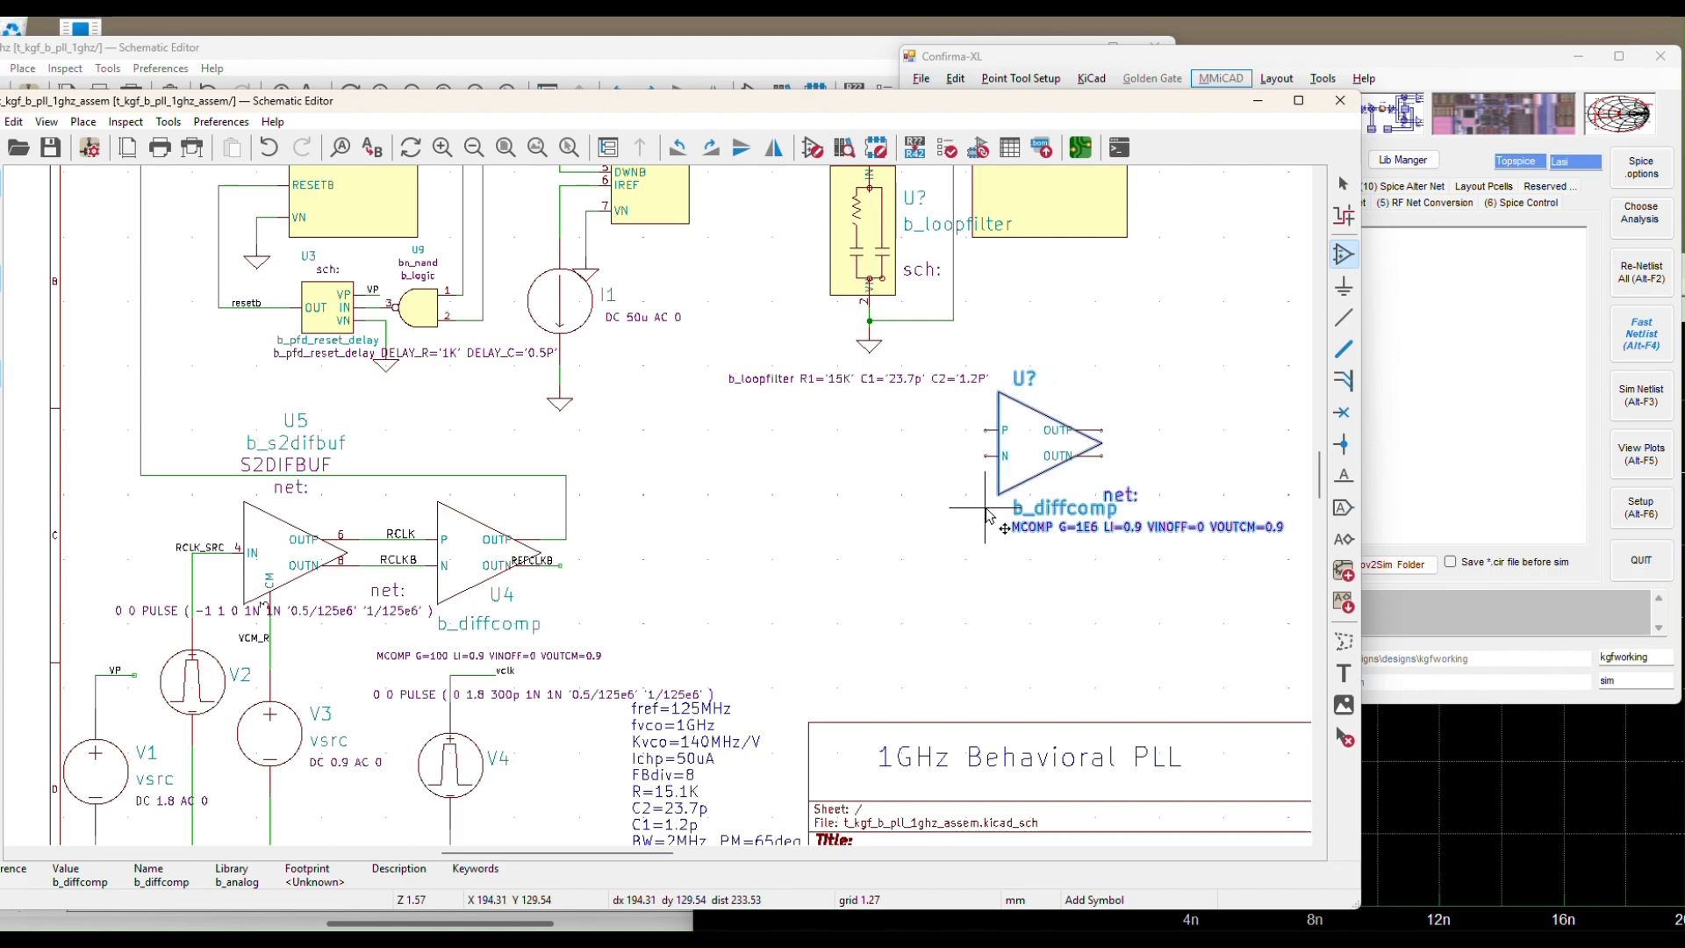
Mirror the comparator horizontally and place it beside the loop filter, below the VCO
right_click(989, 515)
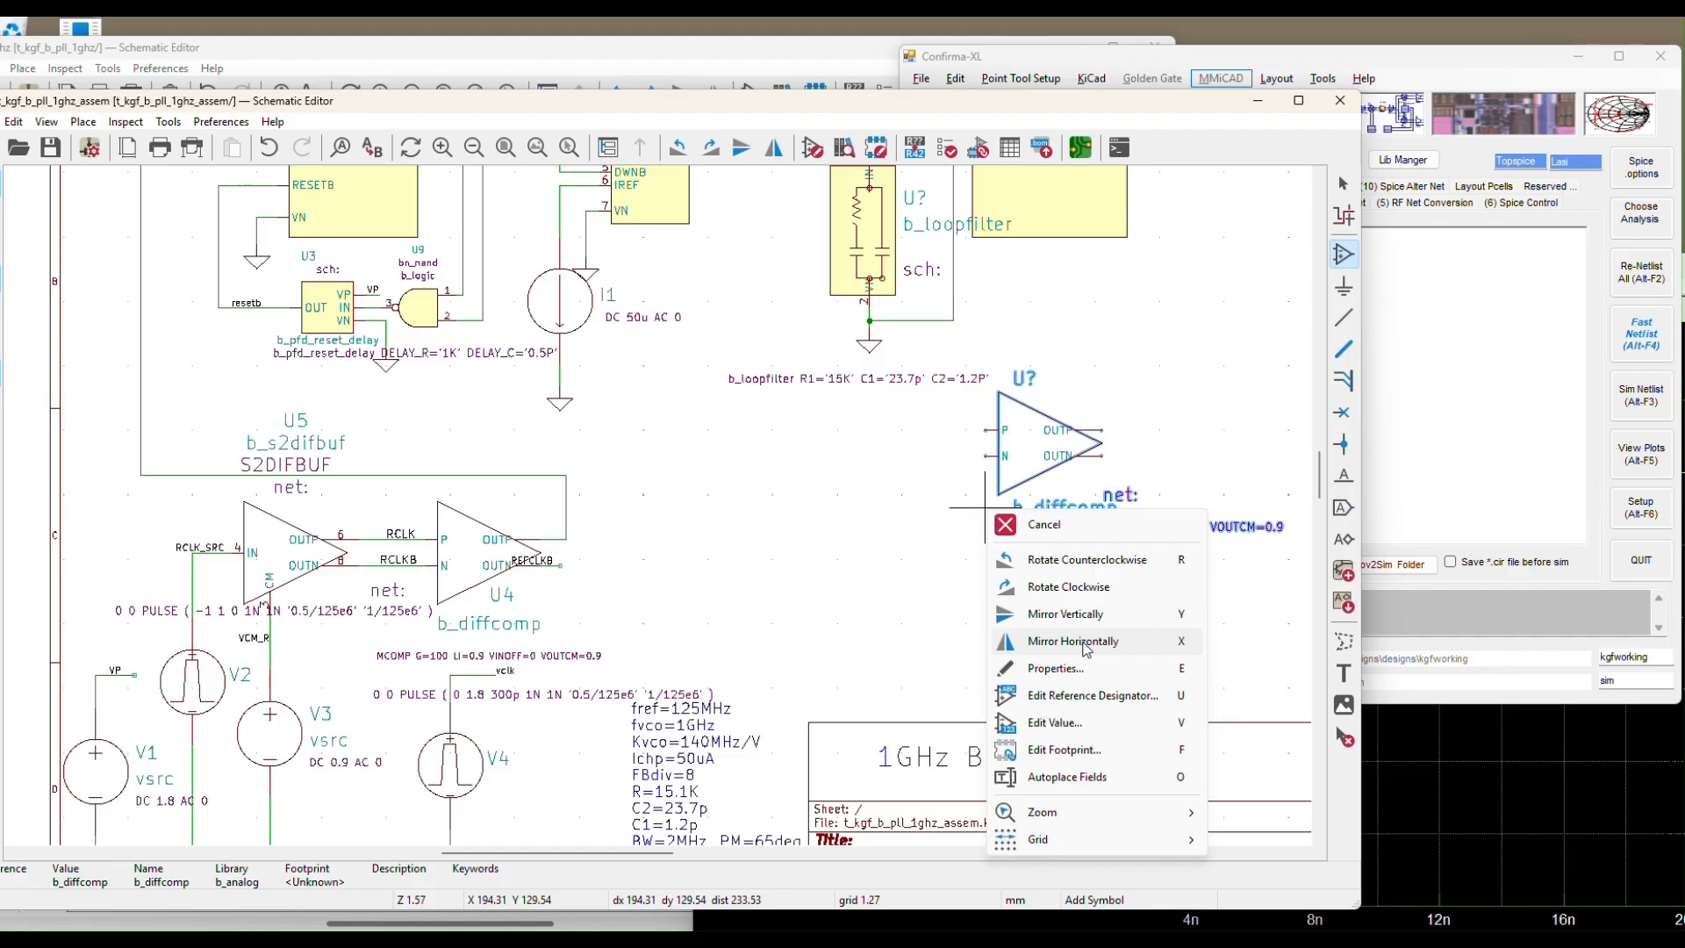
left_click(1084, 644)
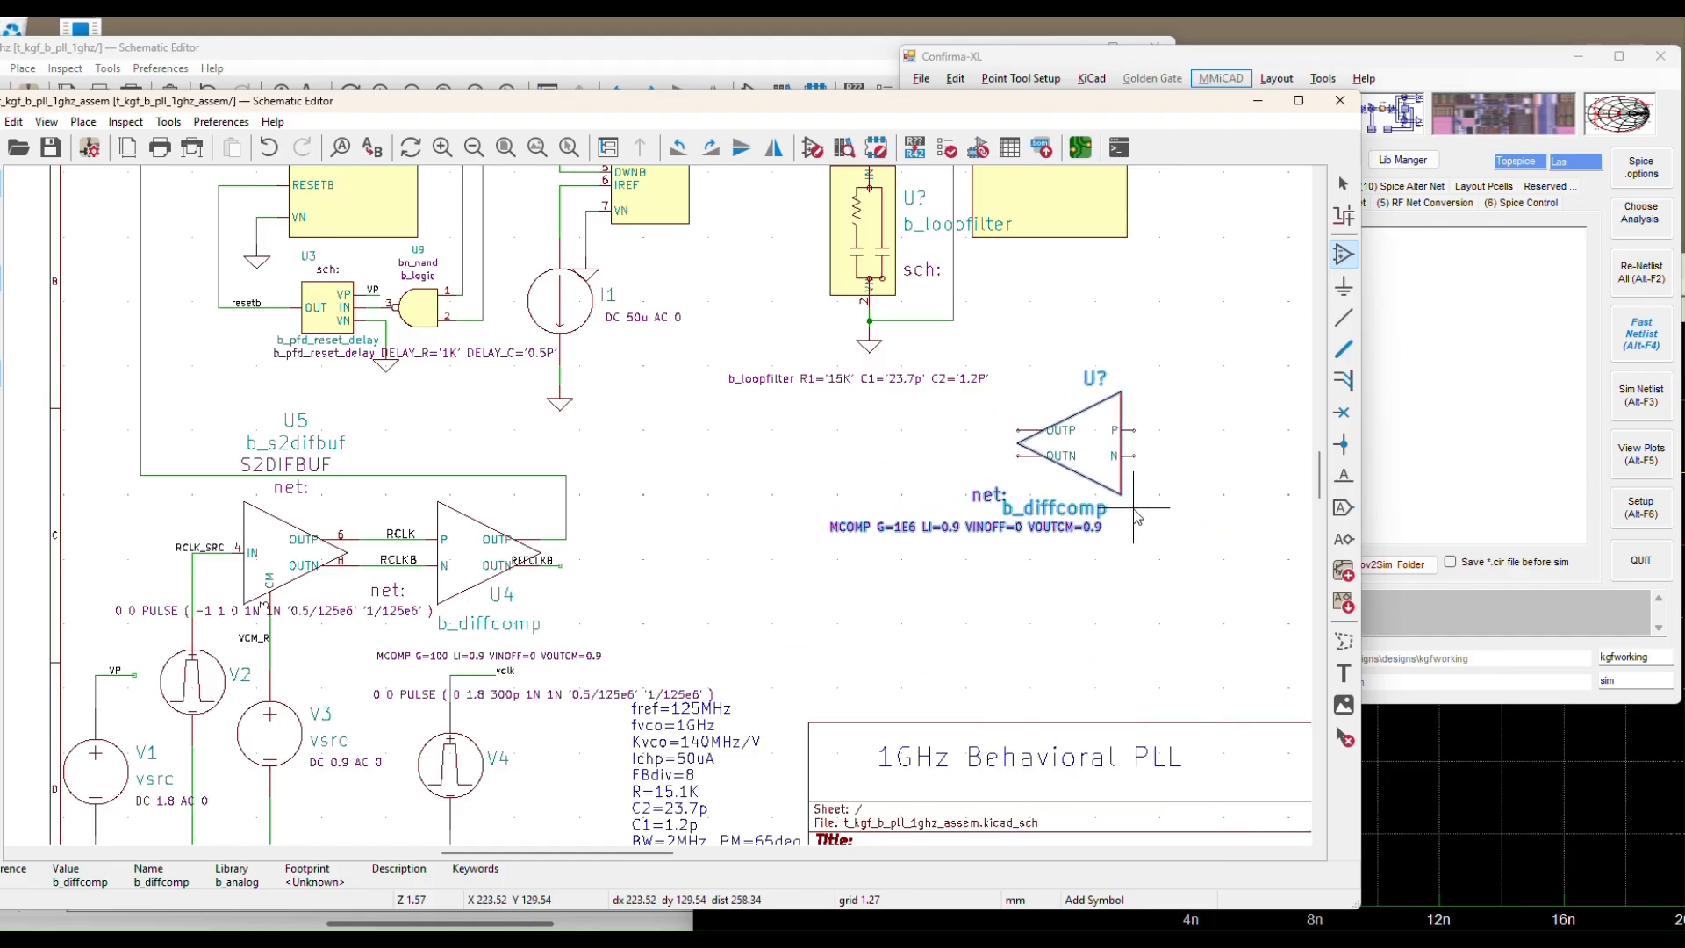
left_click(1136, 514)
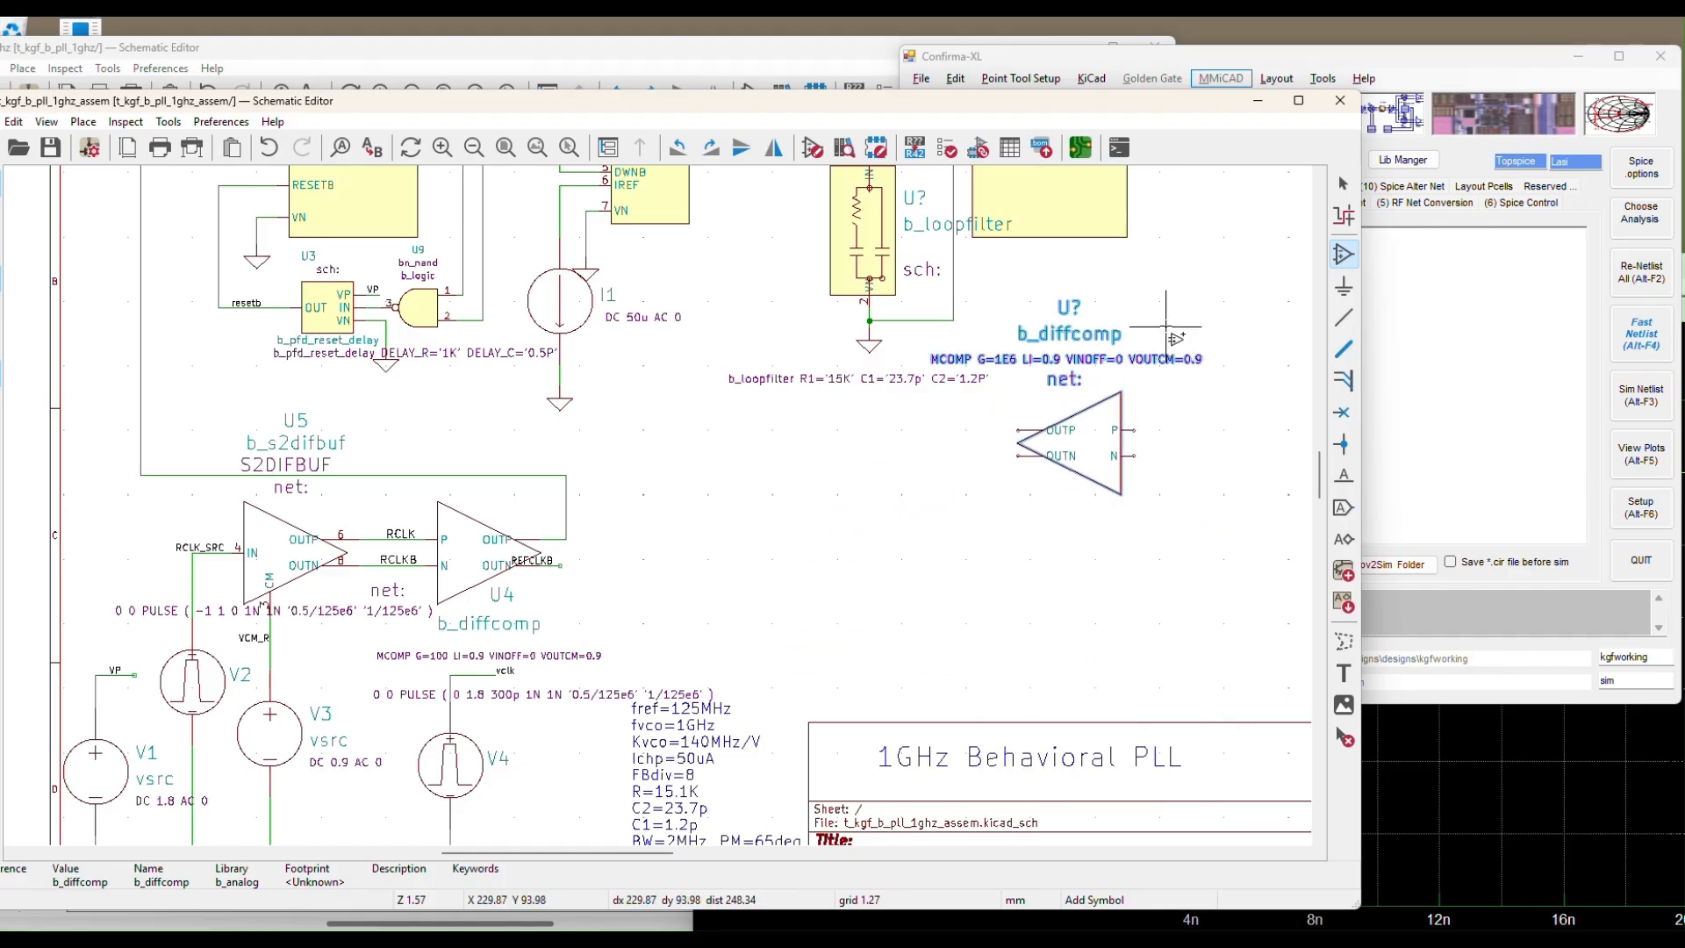
key("Escape")
Wire the comparator's P input to the VCO OUTB output and its N input to VCO OUT
scroll(919, 392, "down", 5)
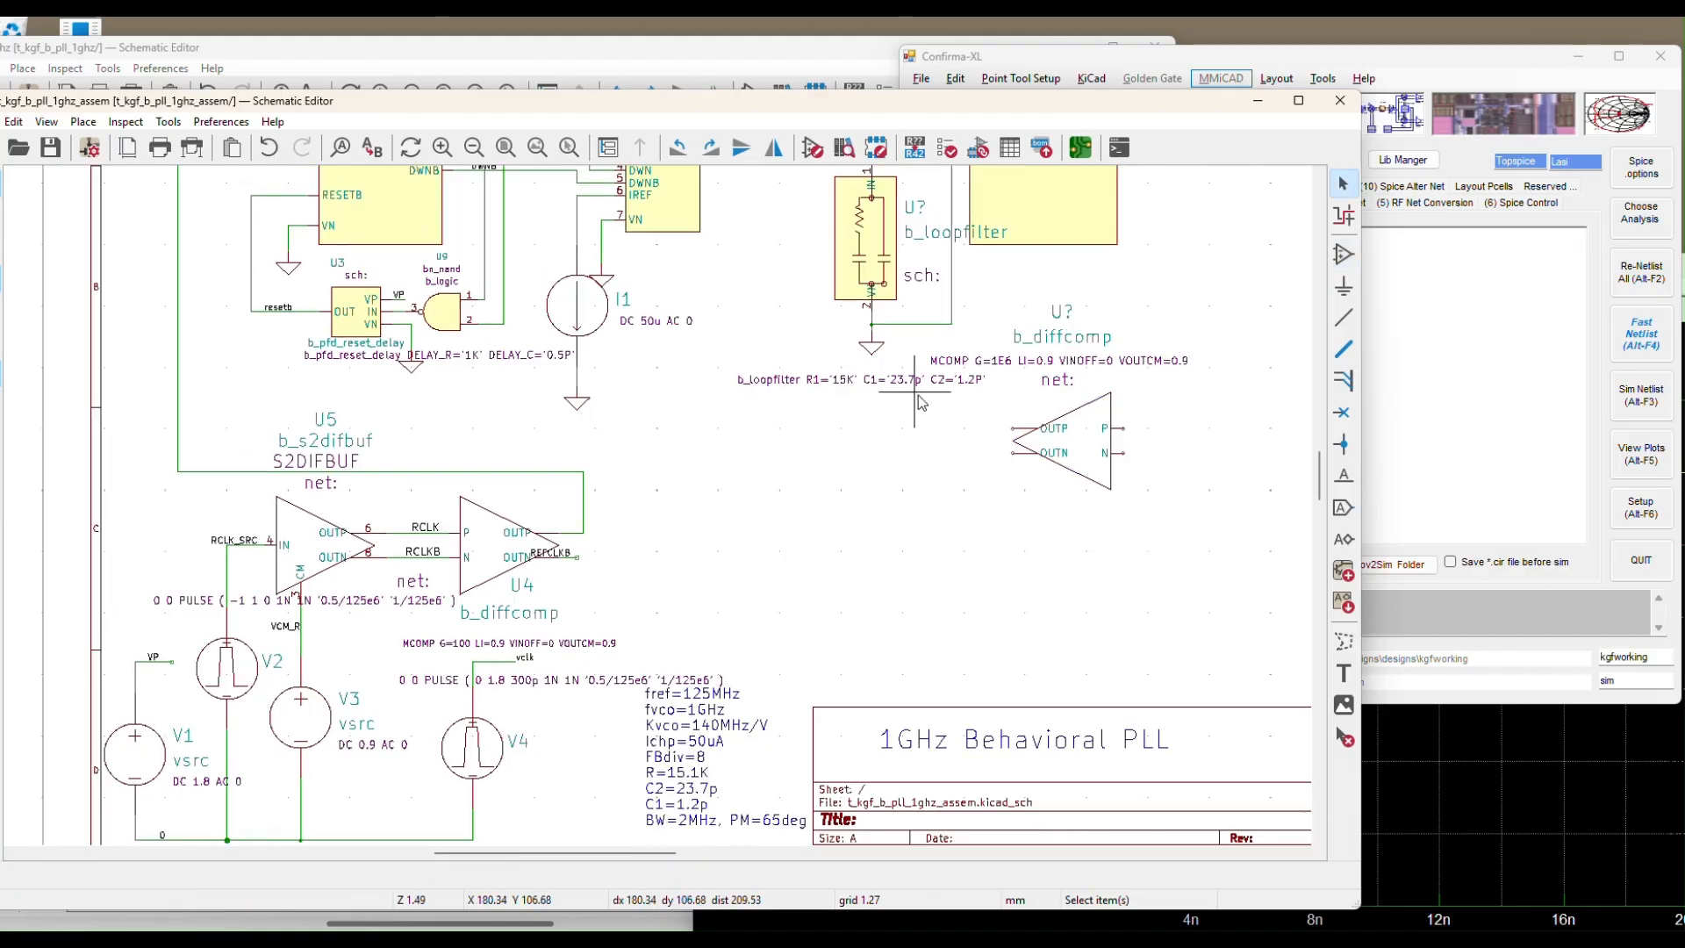
scroll(1088, 299, "up", 4)
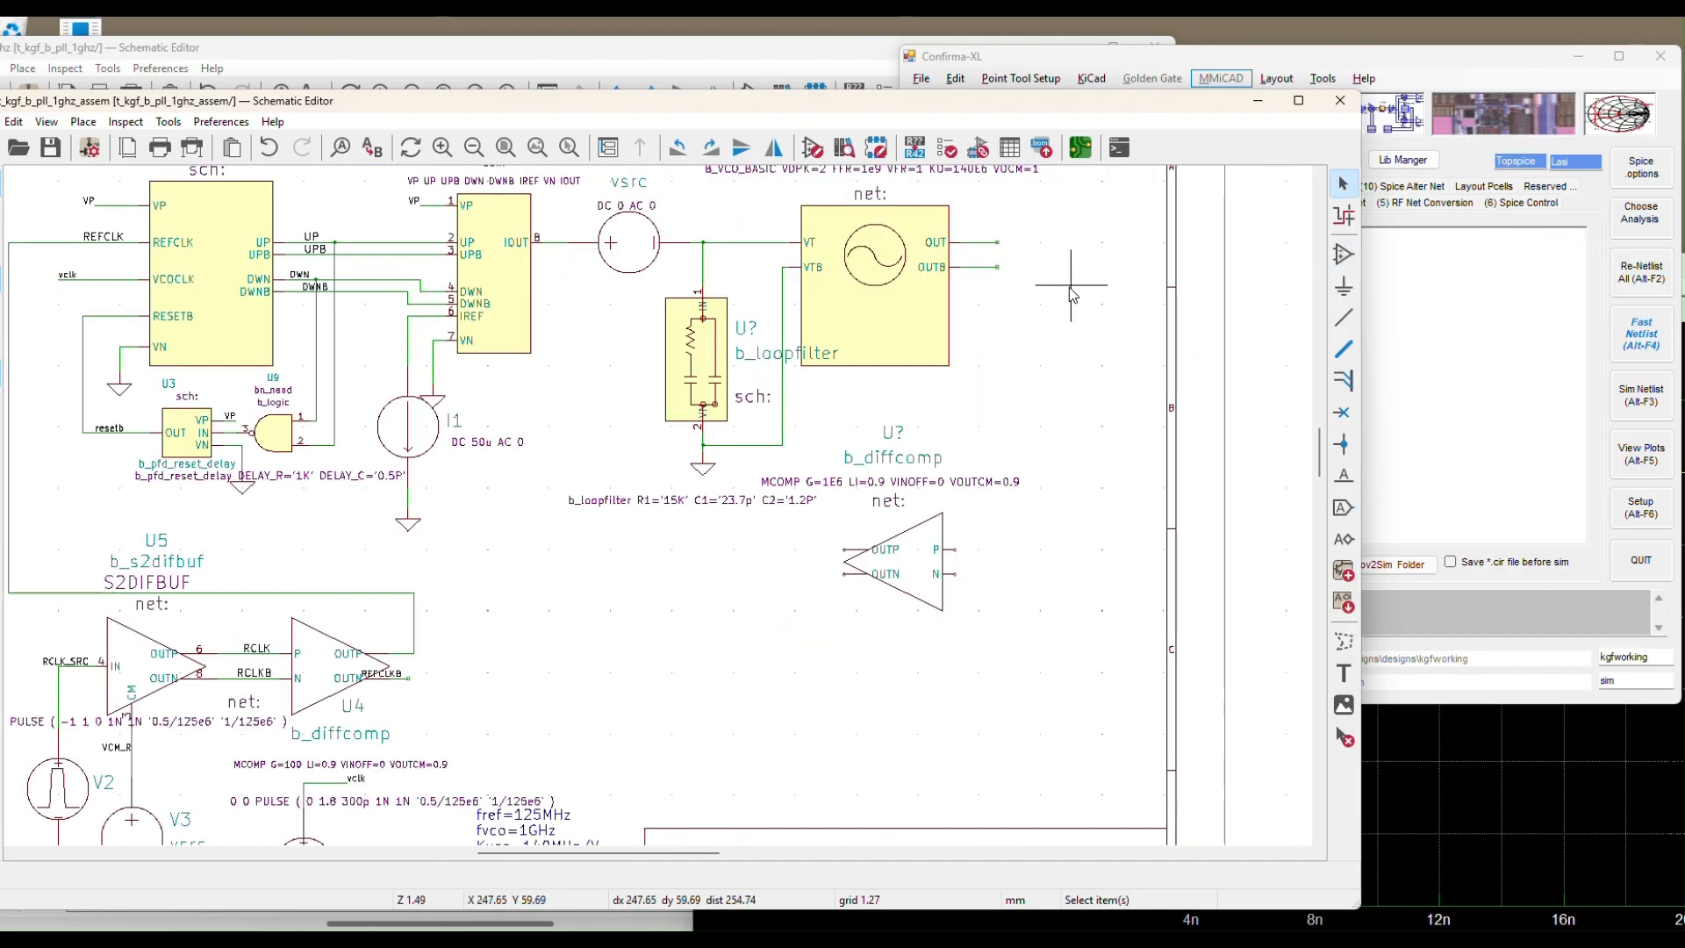
left_click(1343, 323)
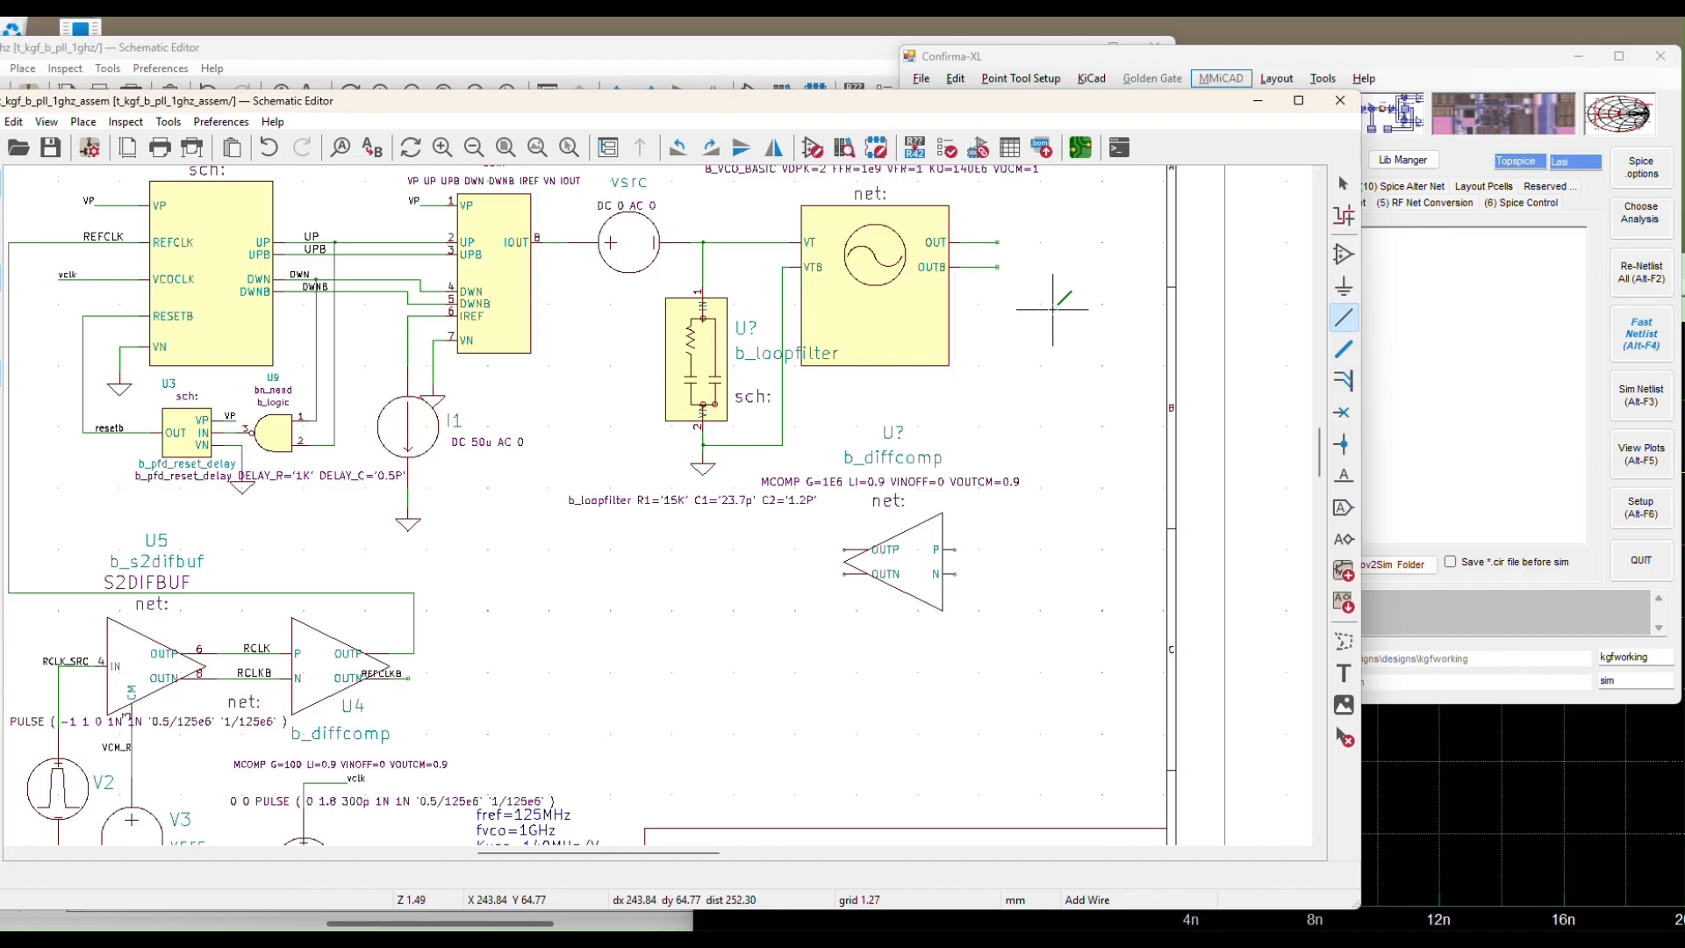
left_click(956, 549)
left_click(998, 266)
left_click(998, 242)
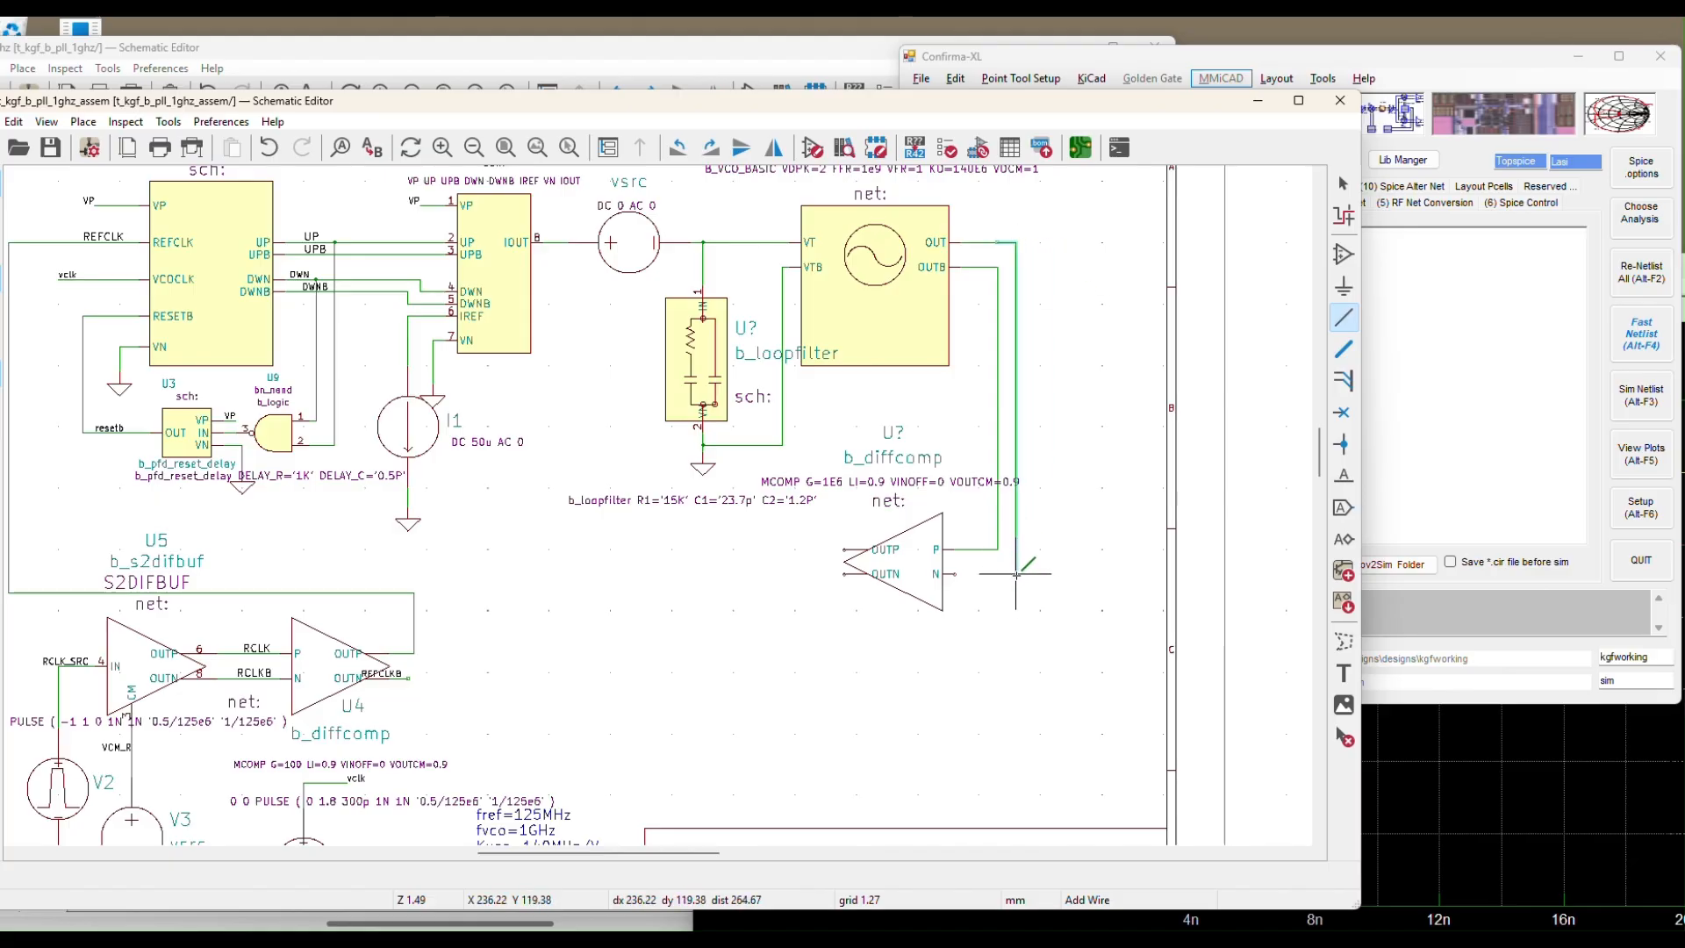
left_click(1016, 575)
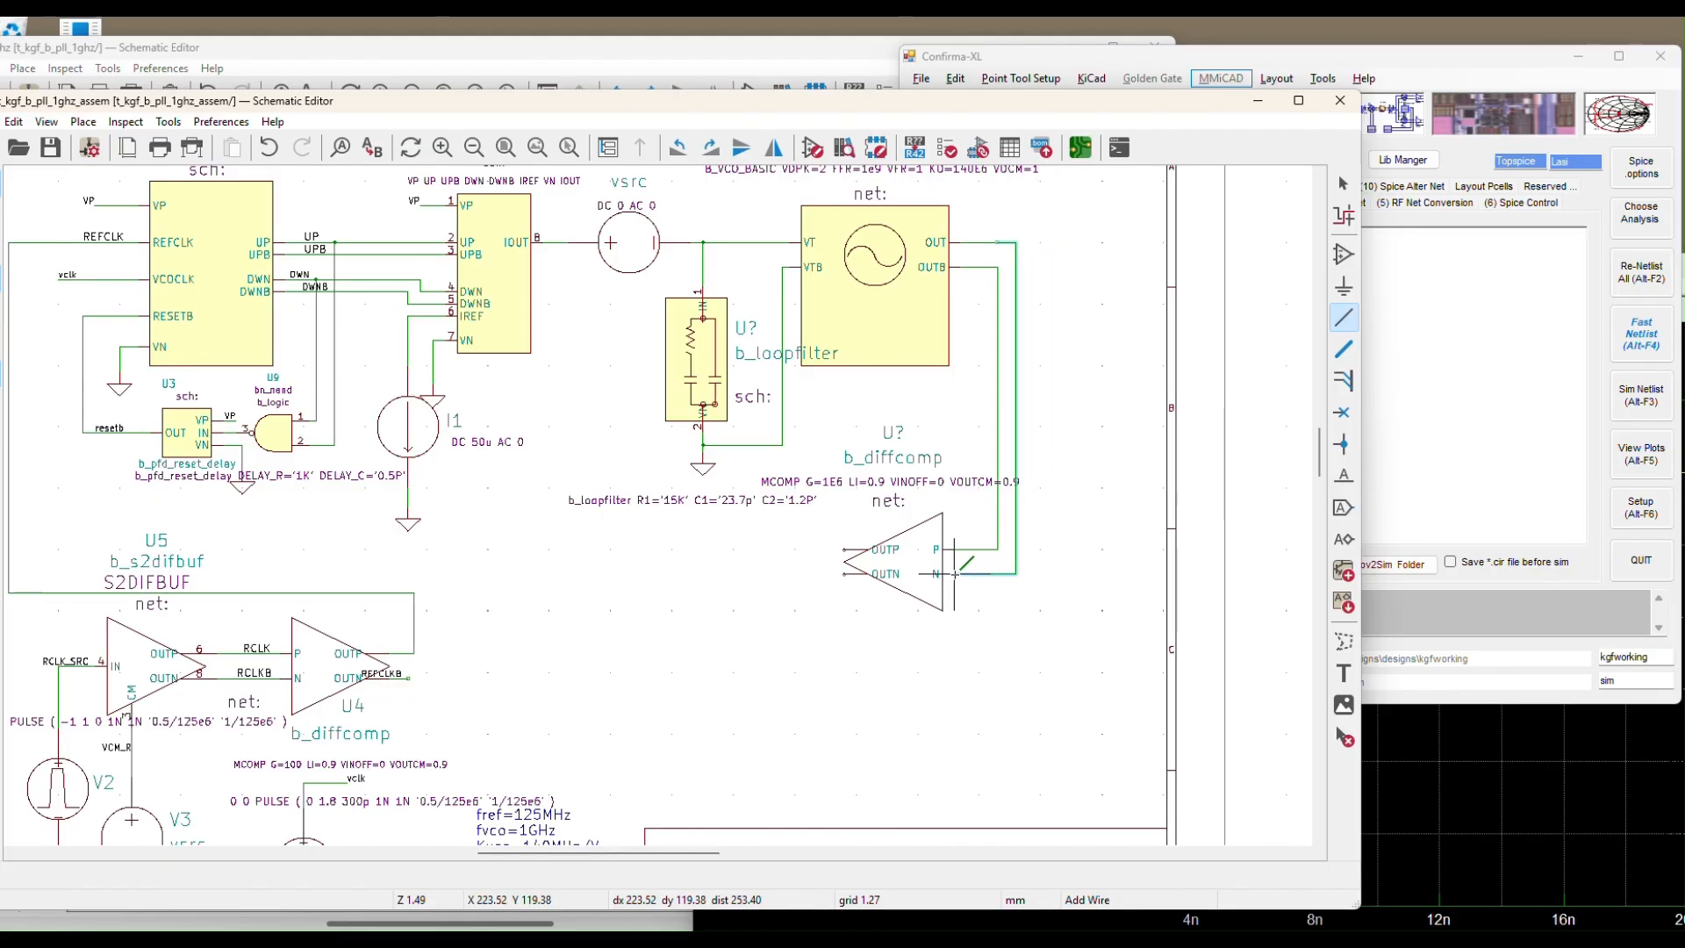
left_click(954, 574)
key("Escape")
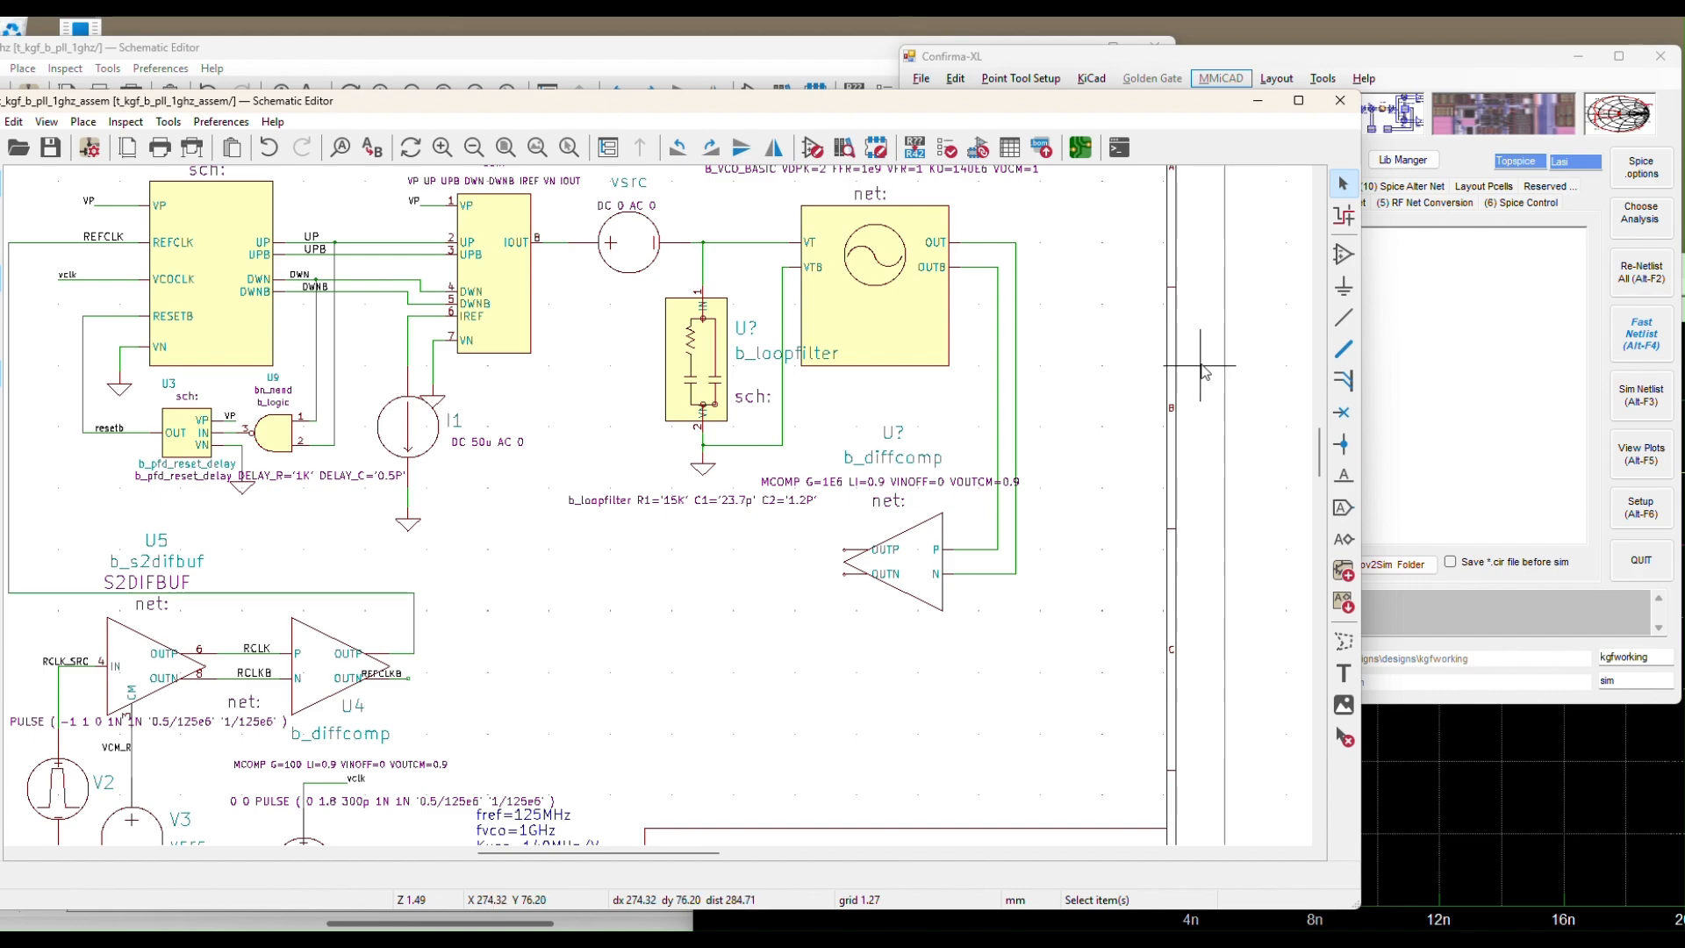
left_click(1344, 476)
left_click(1098, 319)
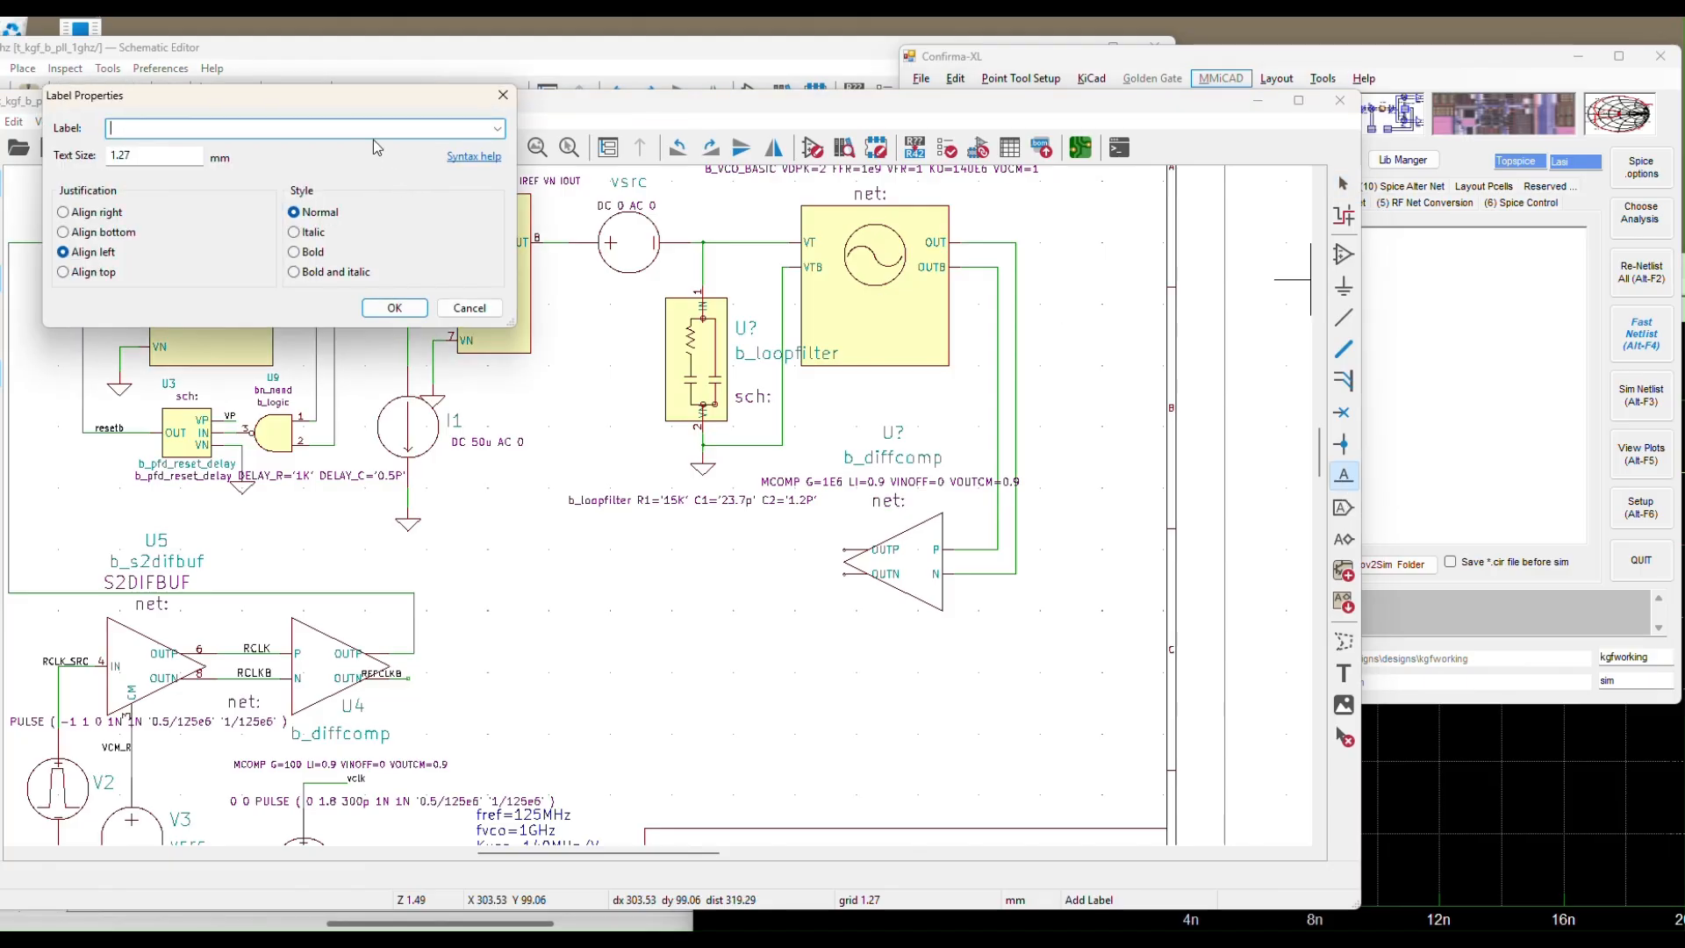
Add net label vcop on the VCO OUT wire and vcon on the OUTB wire
type("vcop")
left_click(394, 307)
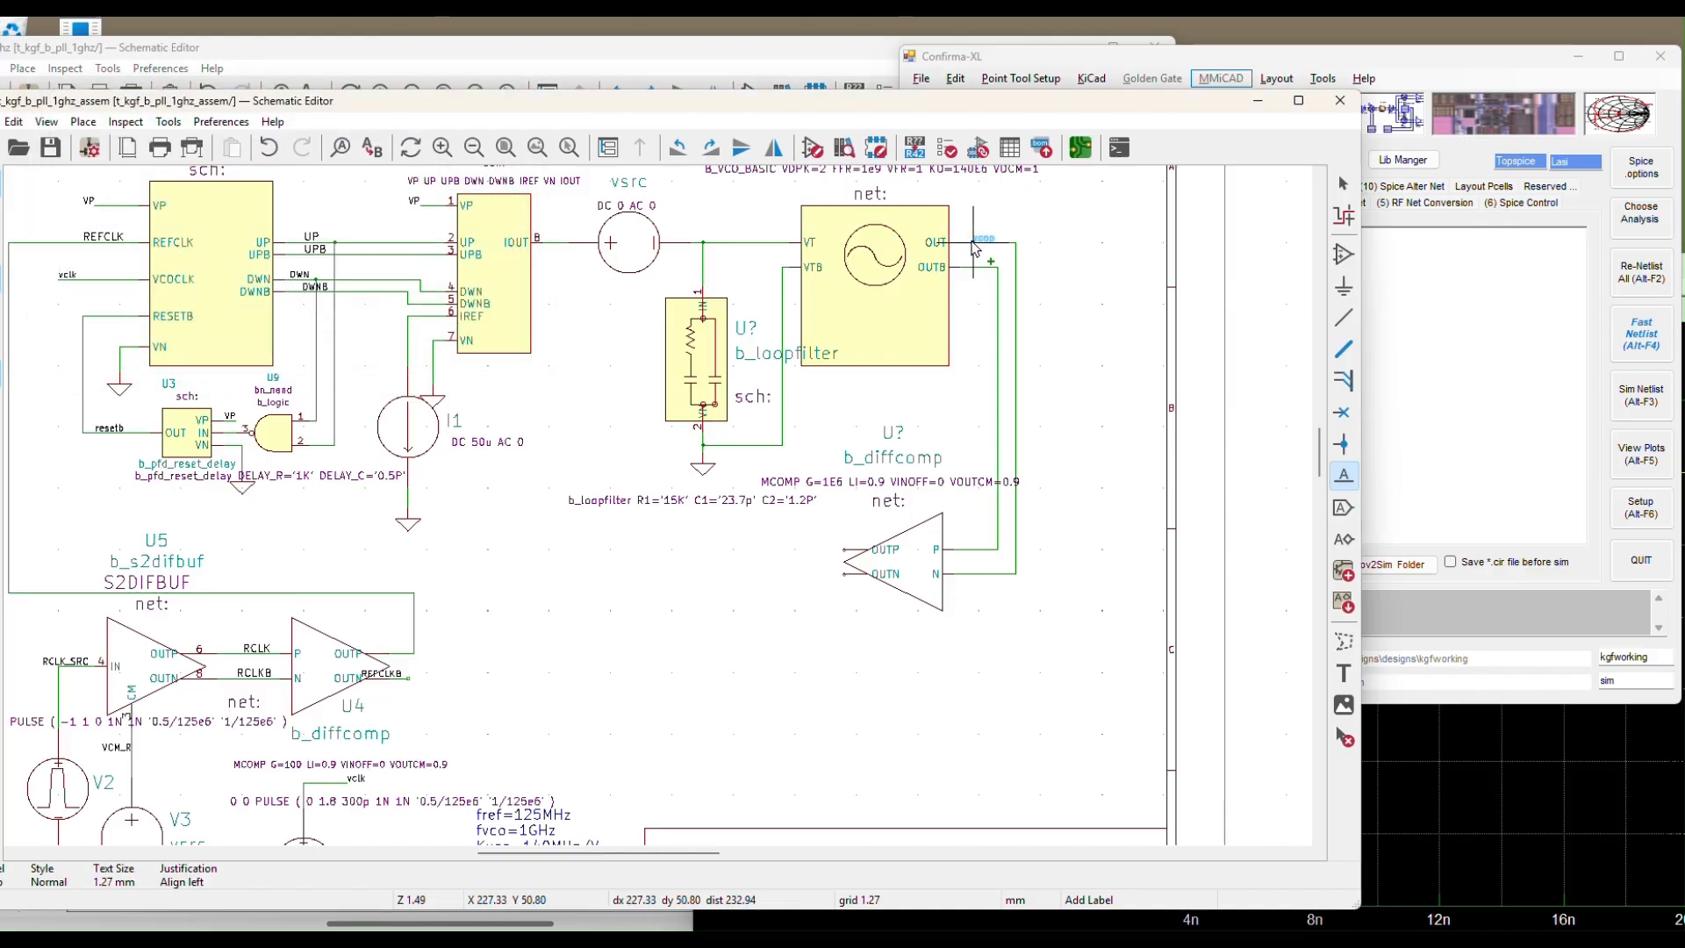
left_click(998, 245)
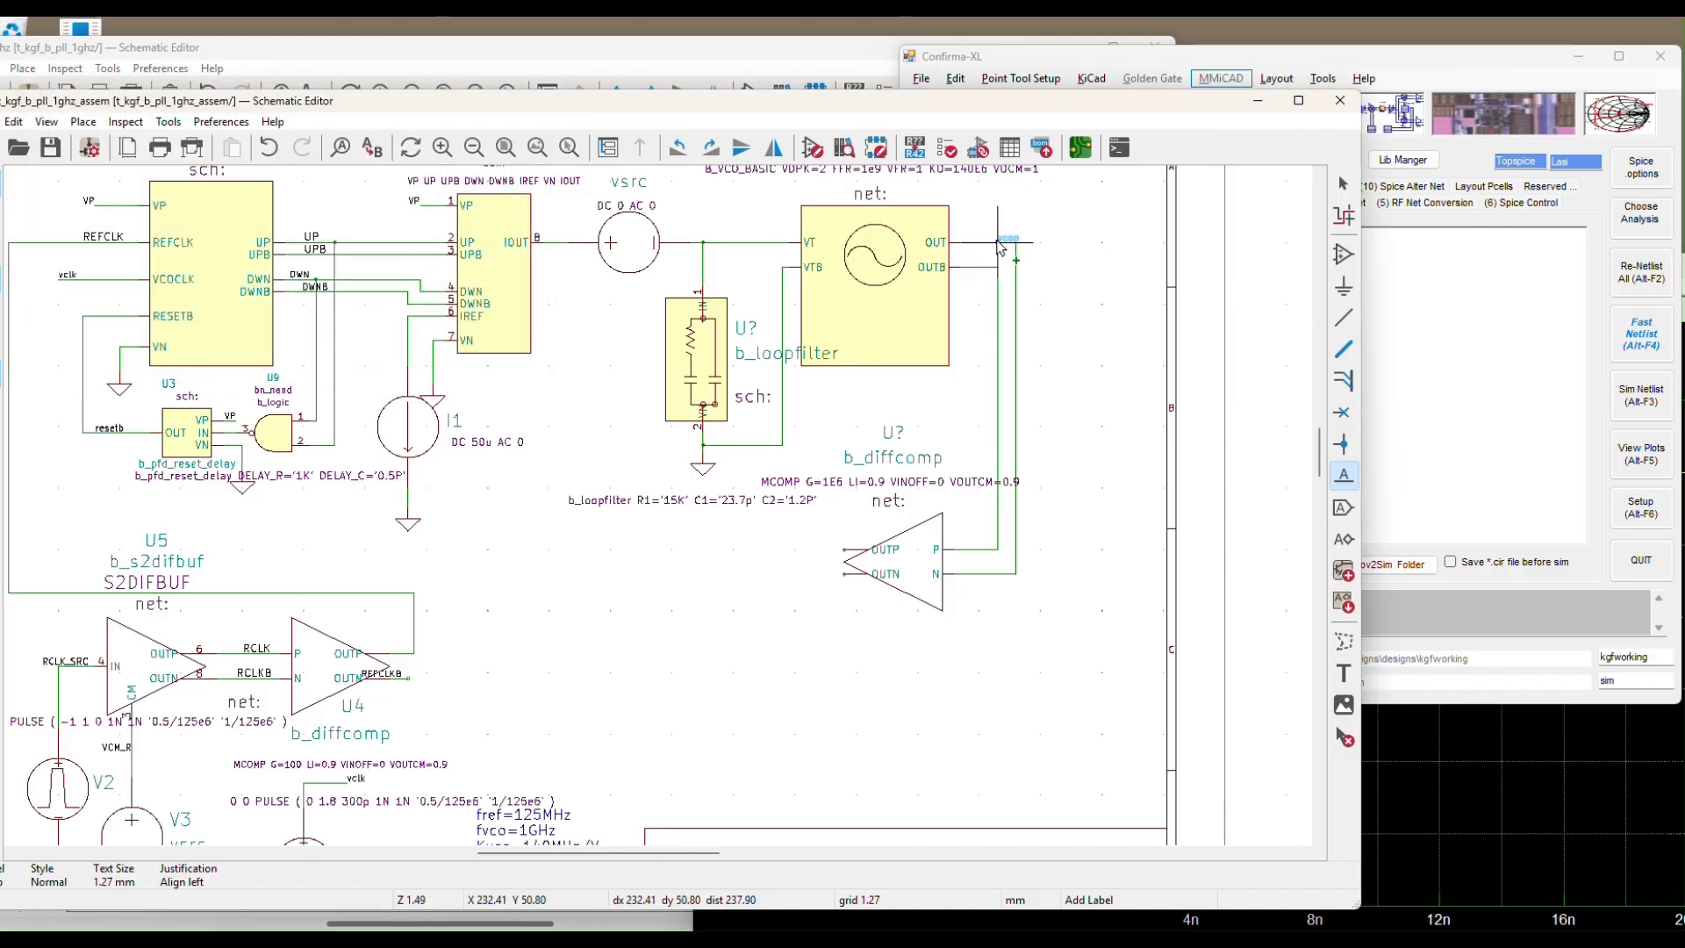
left_click(1059, 274)
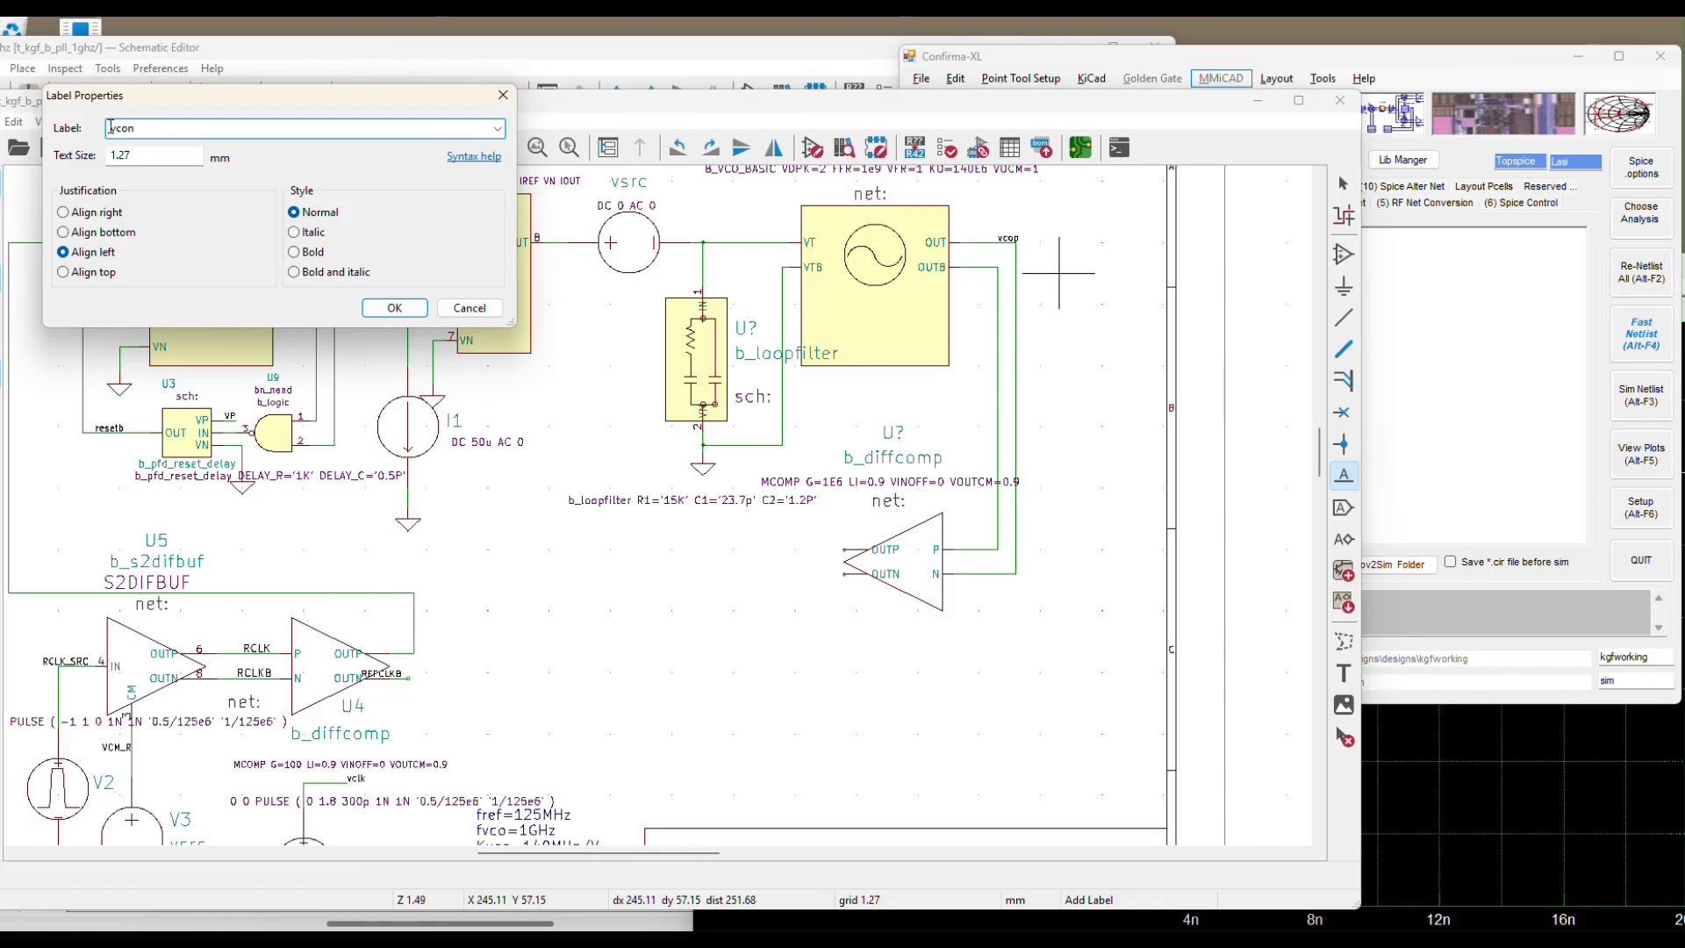
left_click(394, 307)
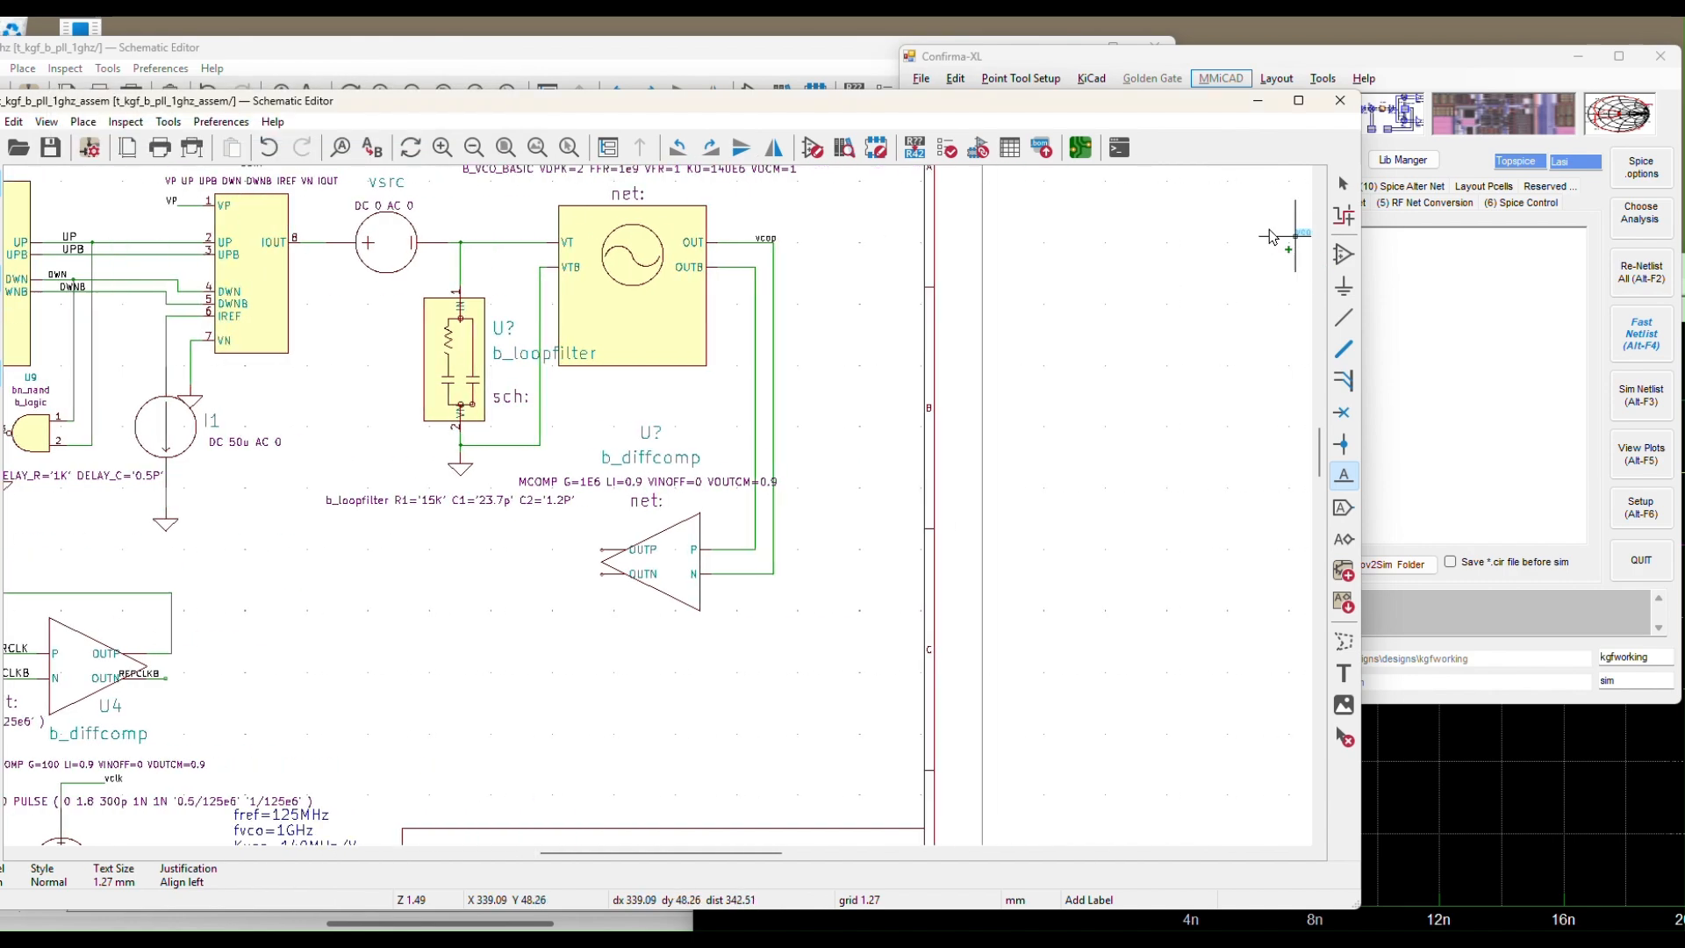
left_click(744, 266)
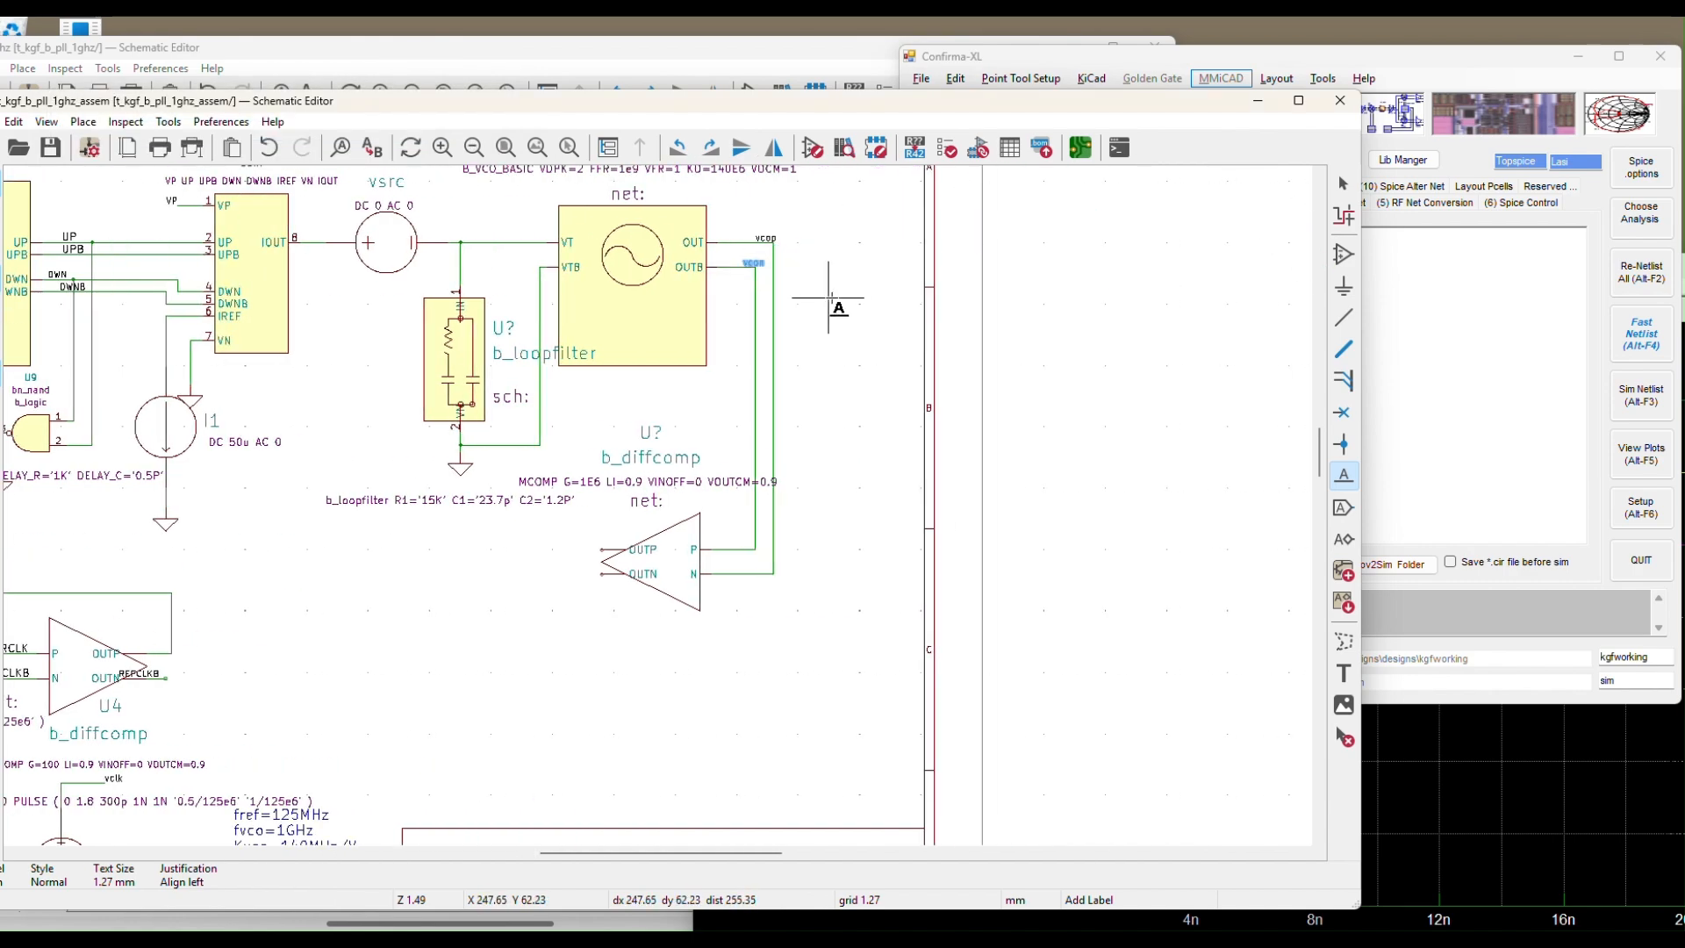
key("Escape")
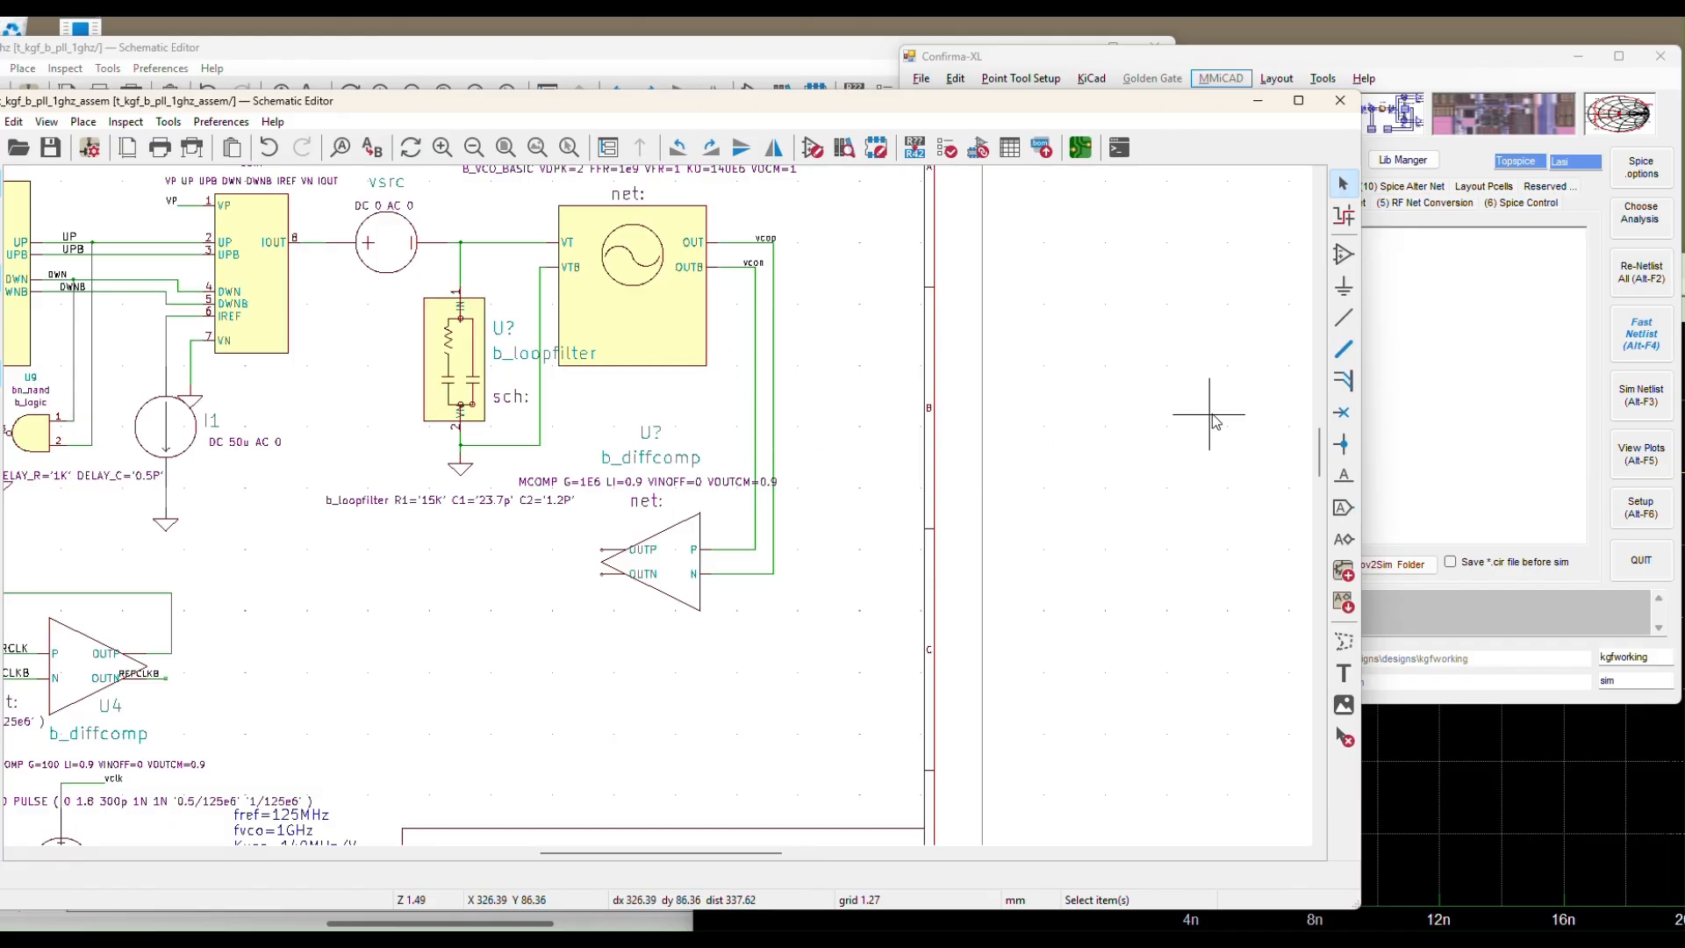
Browse the symbol chooser, collapsing b_analog and expanding the si_logic library
left_click(1340, 259)
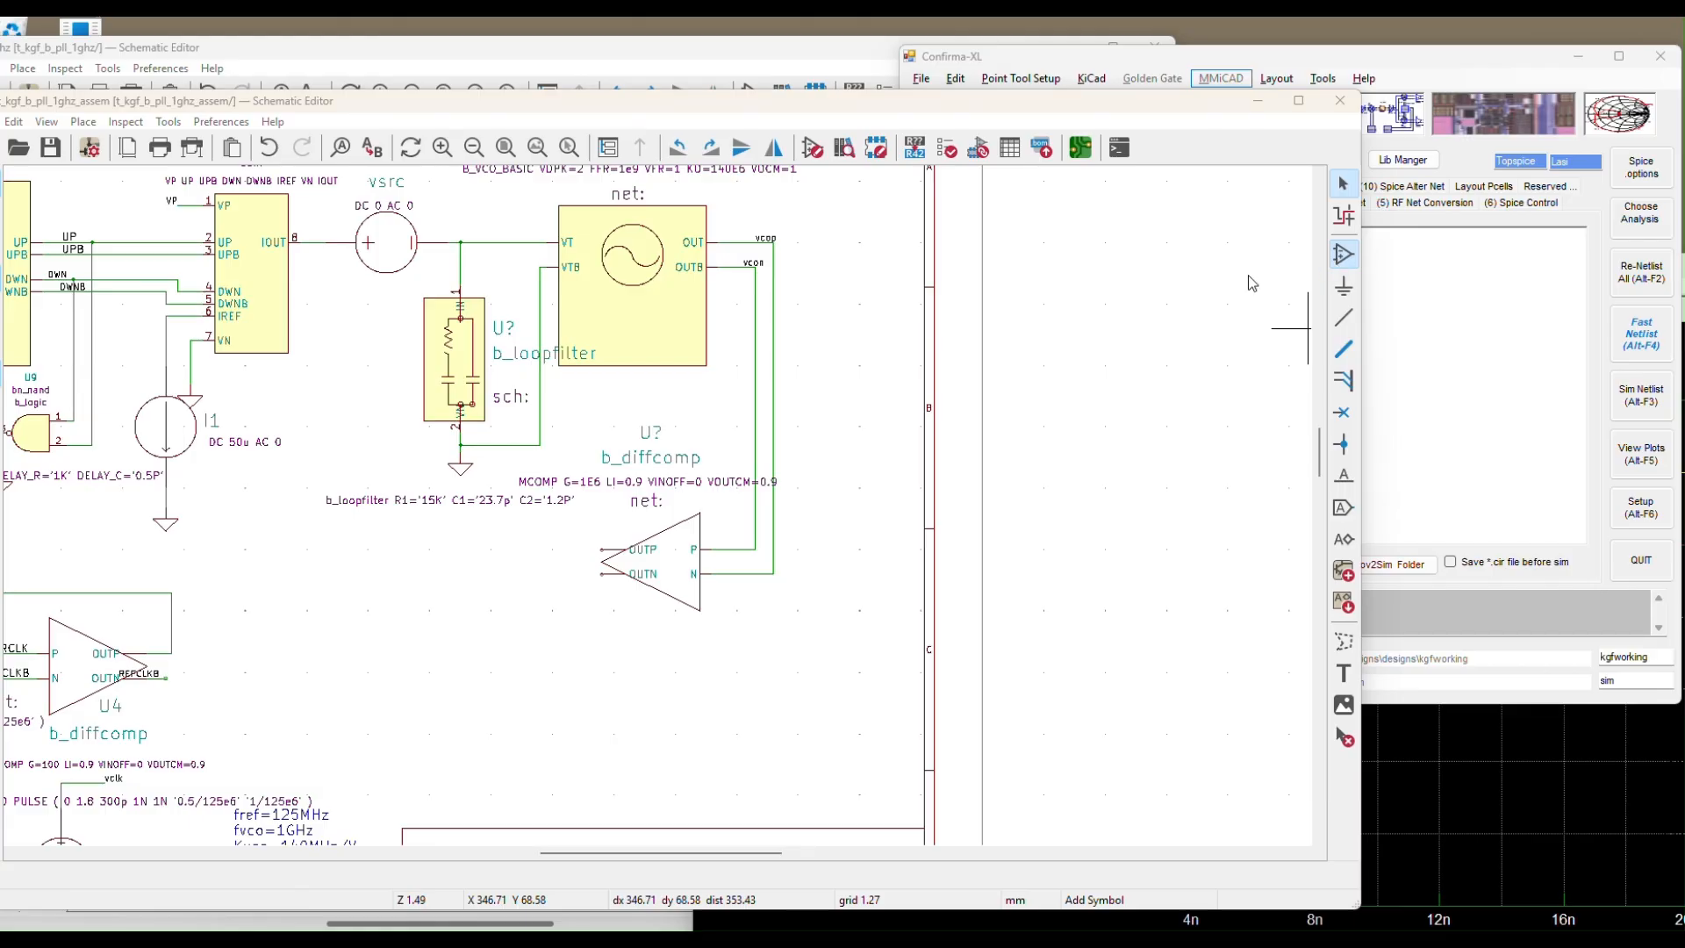
mouse_move(387, 322)
left_mouse_down()
mouse_move(394, 387)
mouse_move(391, 306)
left_mouse_up()
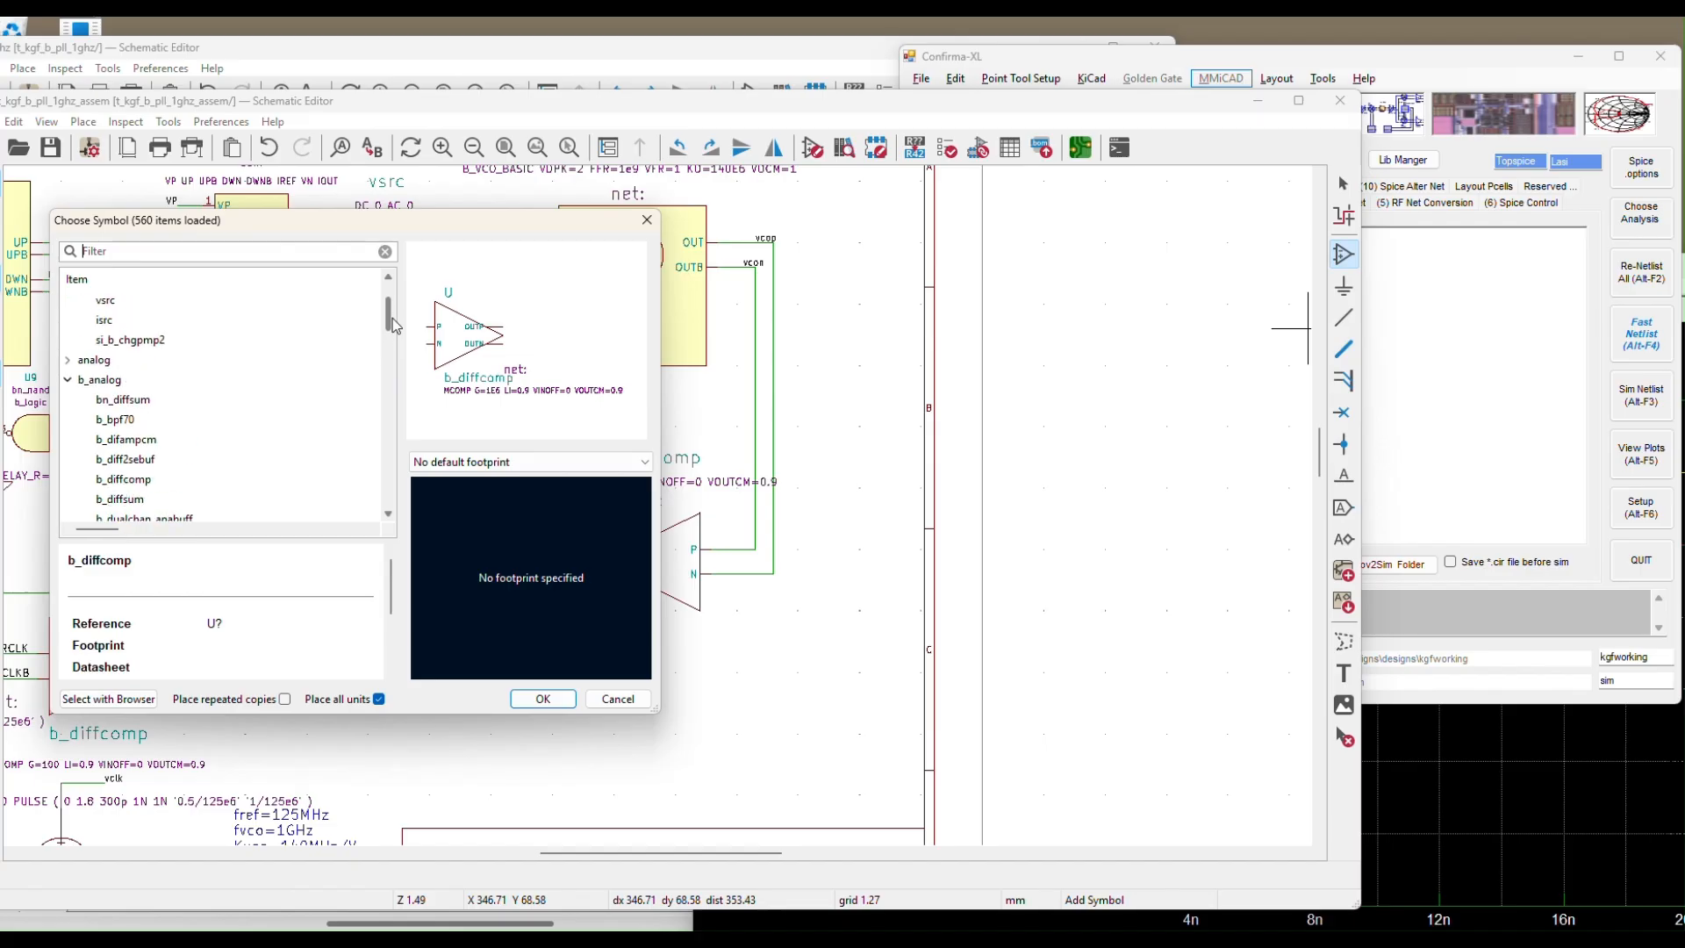
double_click(102, 384)
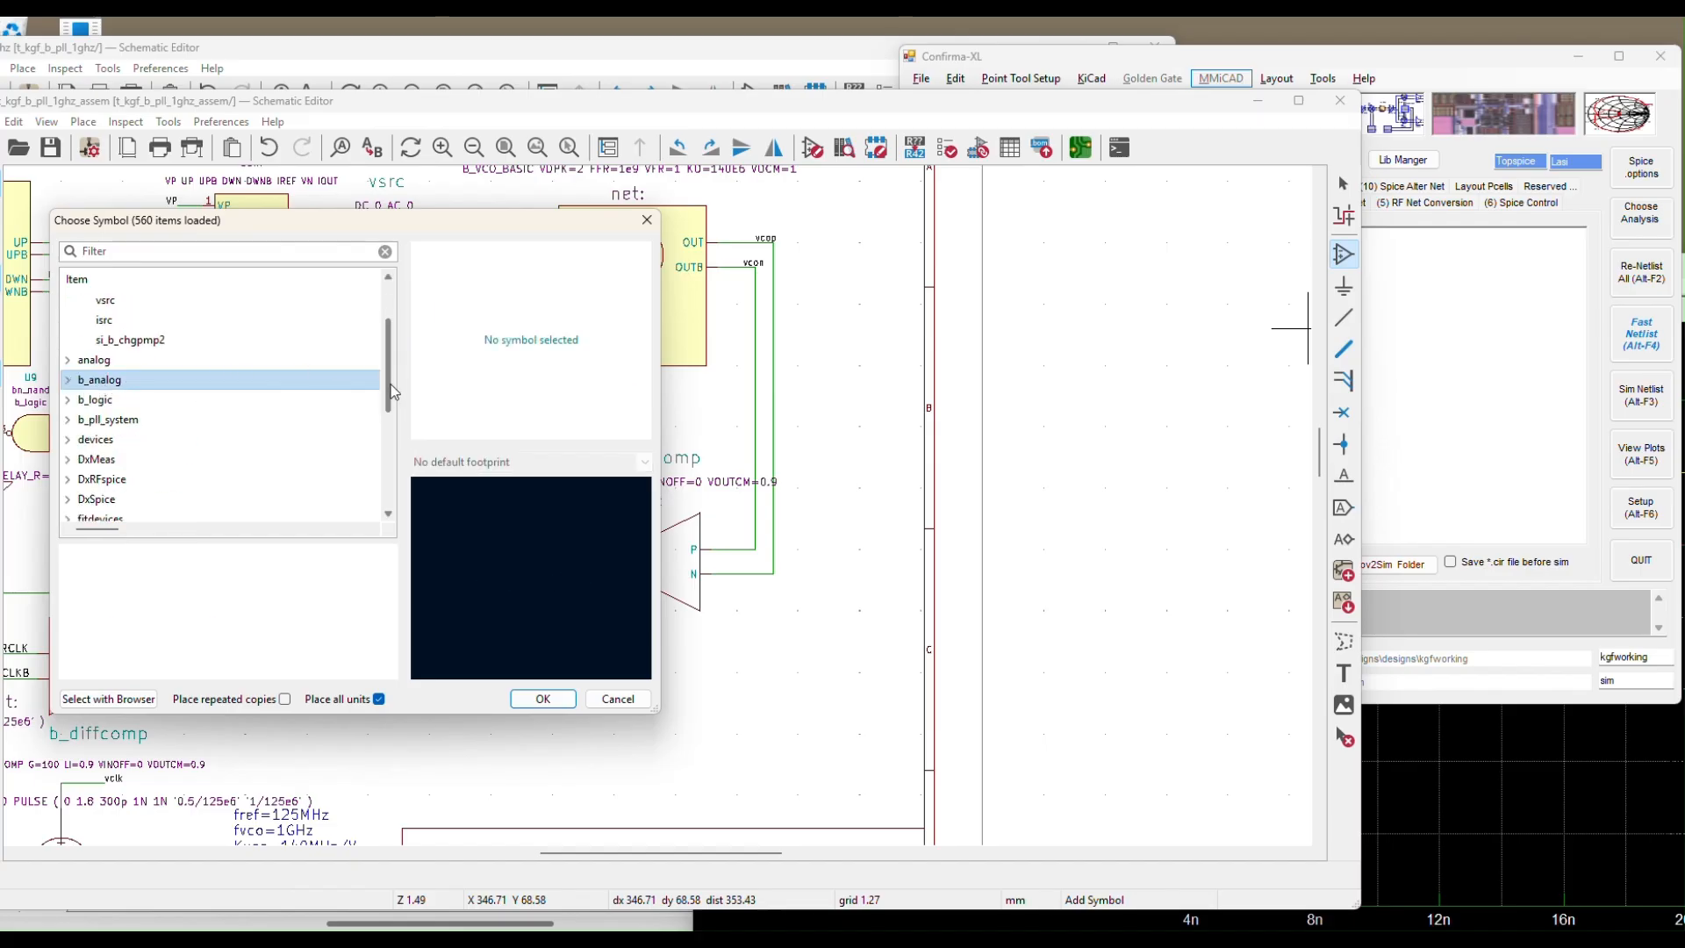
left_click_drag(391, 395, 391, 486)
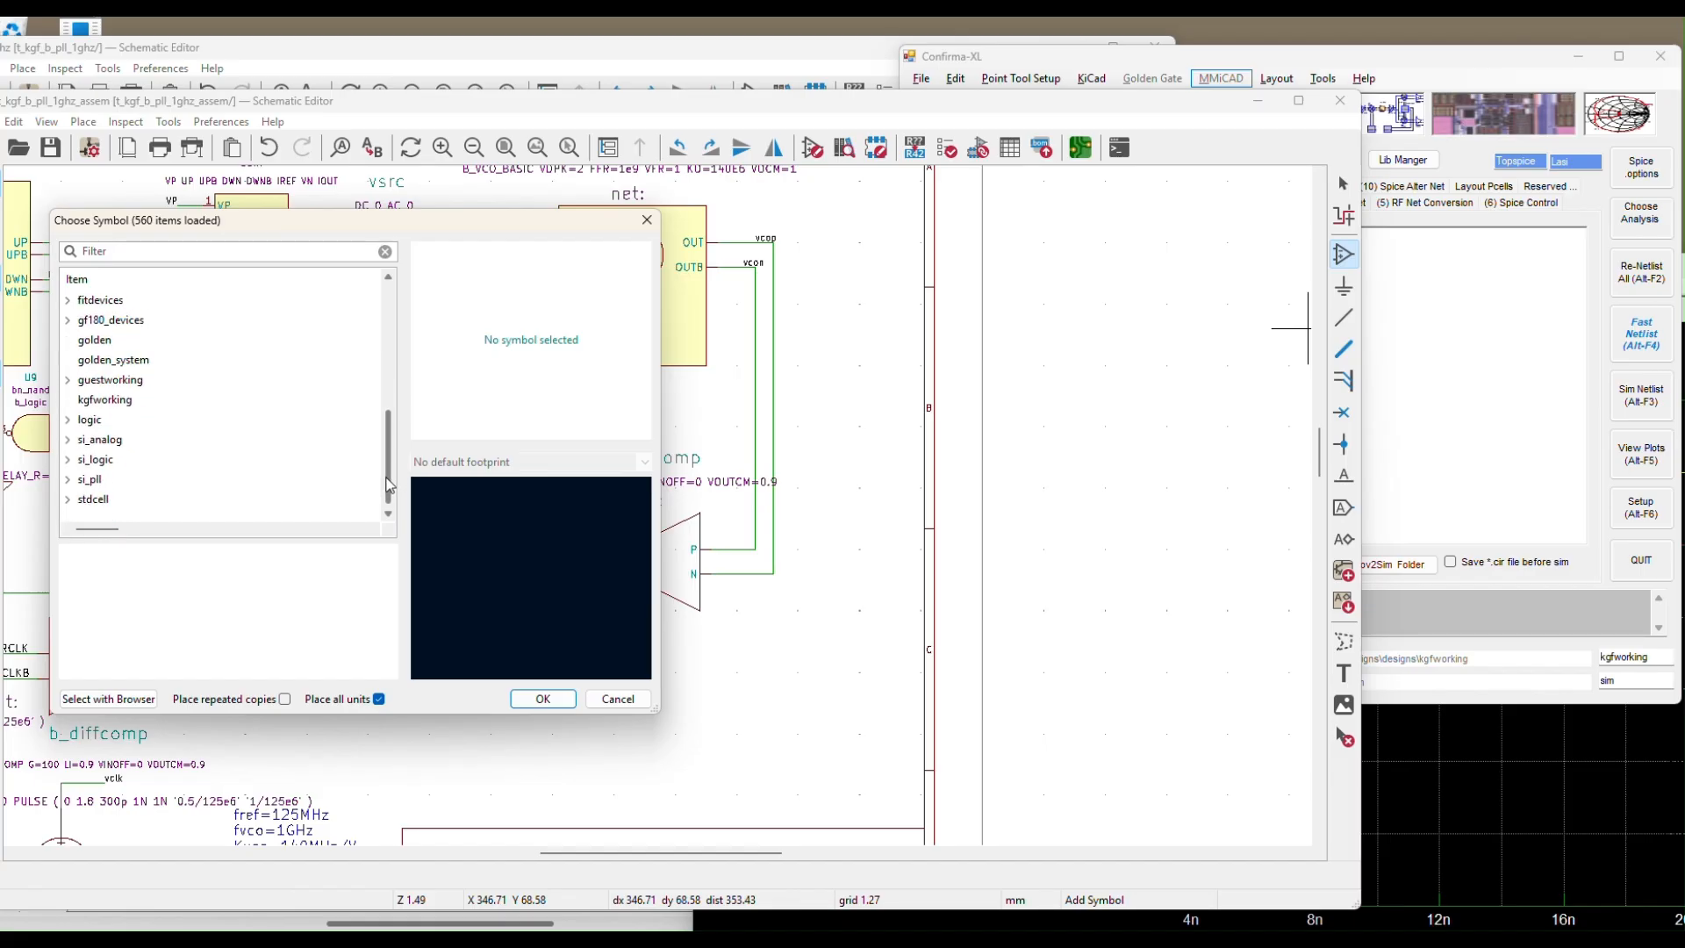
left_click(99, 461)
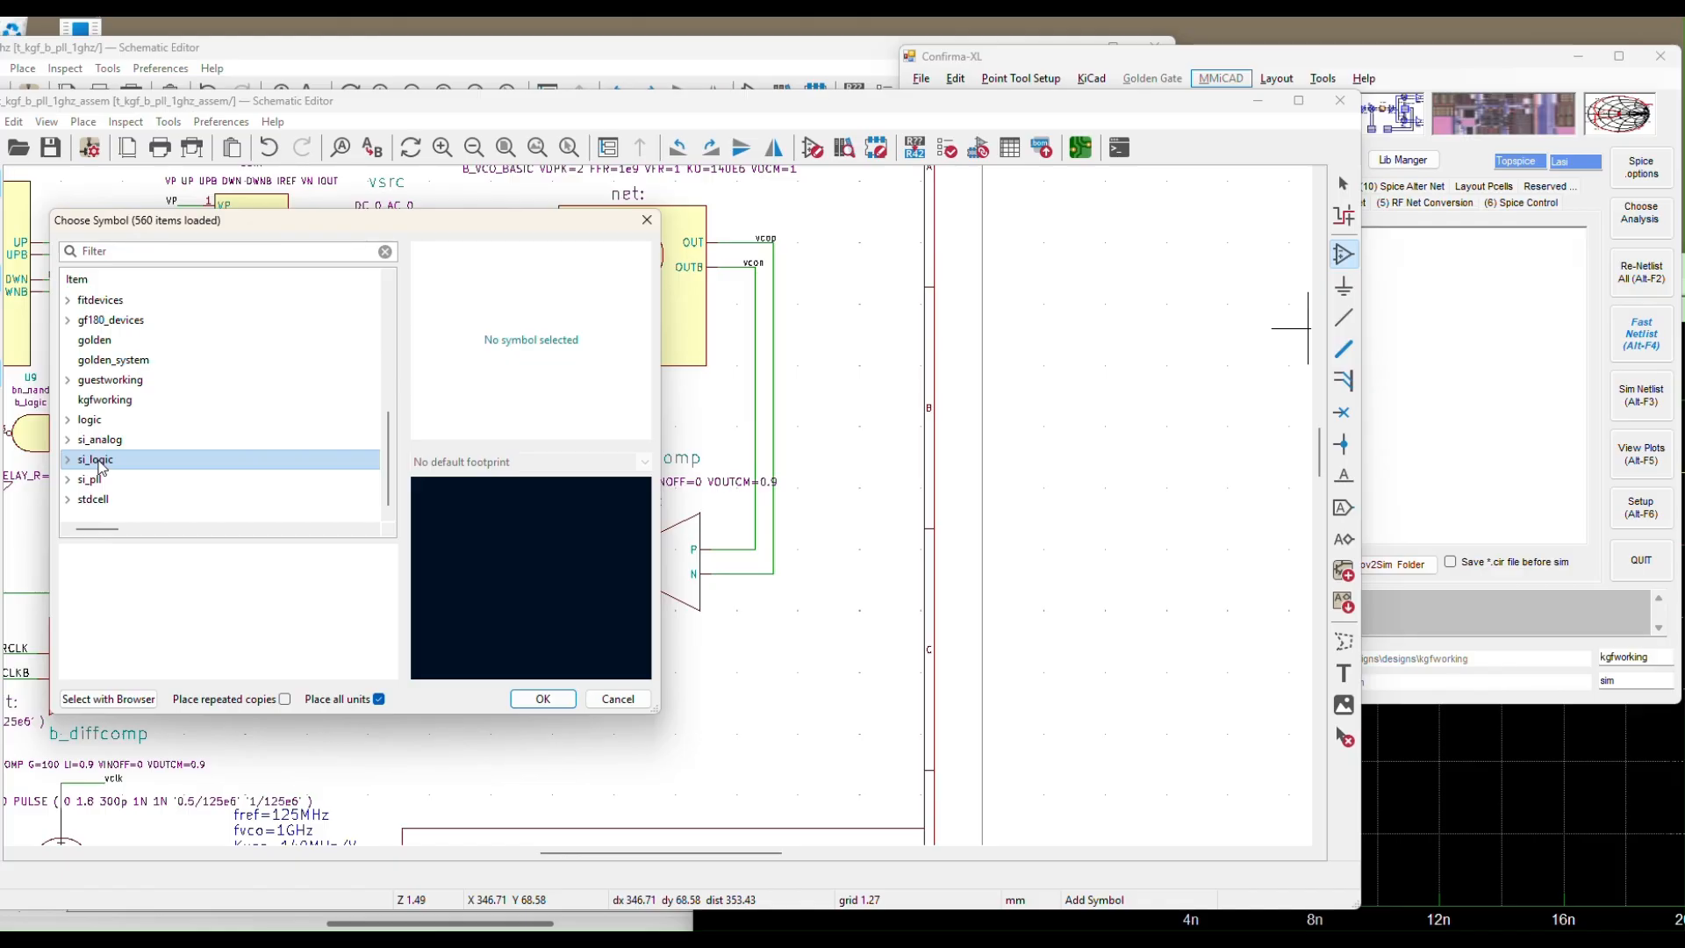
double_click(100, 466)
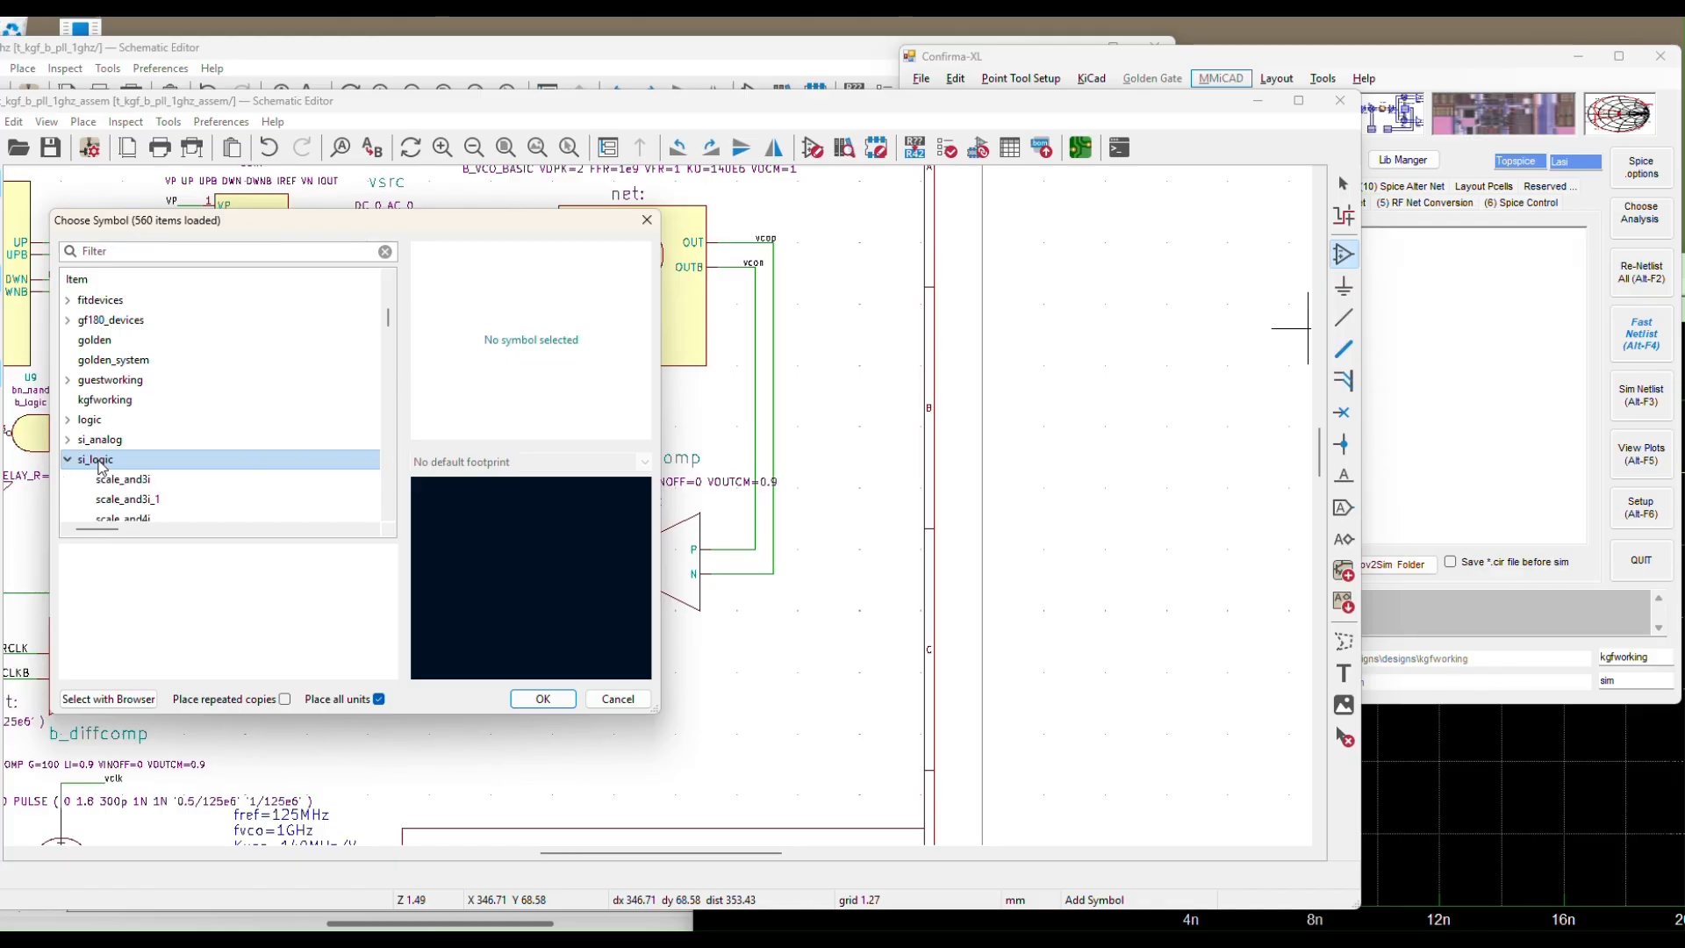
scroll(390, 333, "down", 3)
left_click_drag(391, 334, 391, 359)
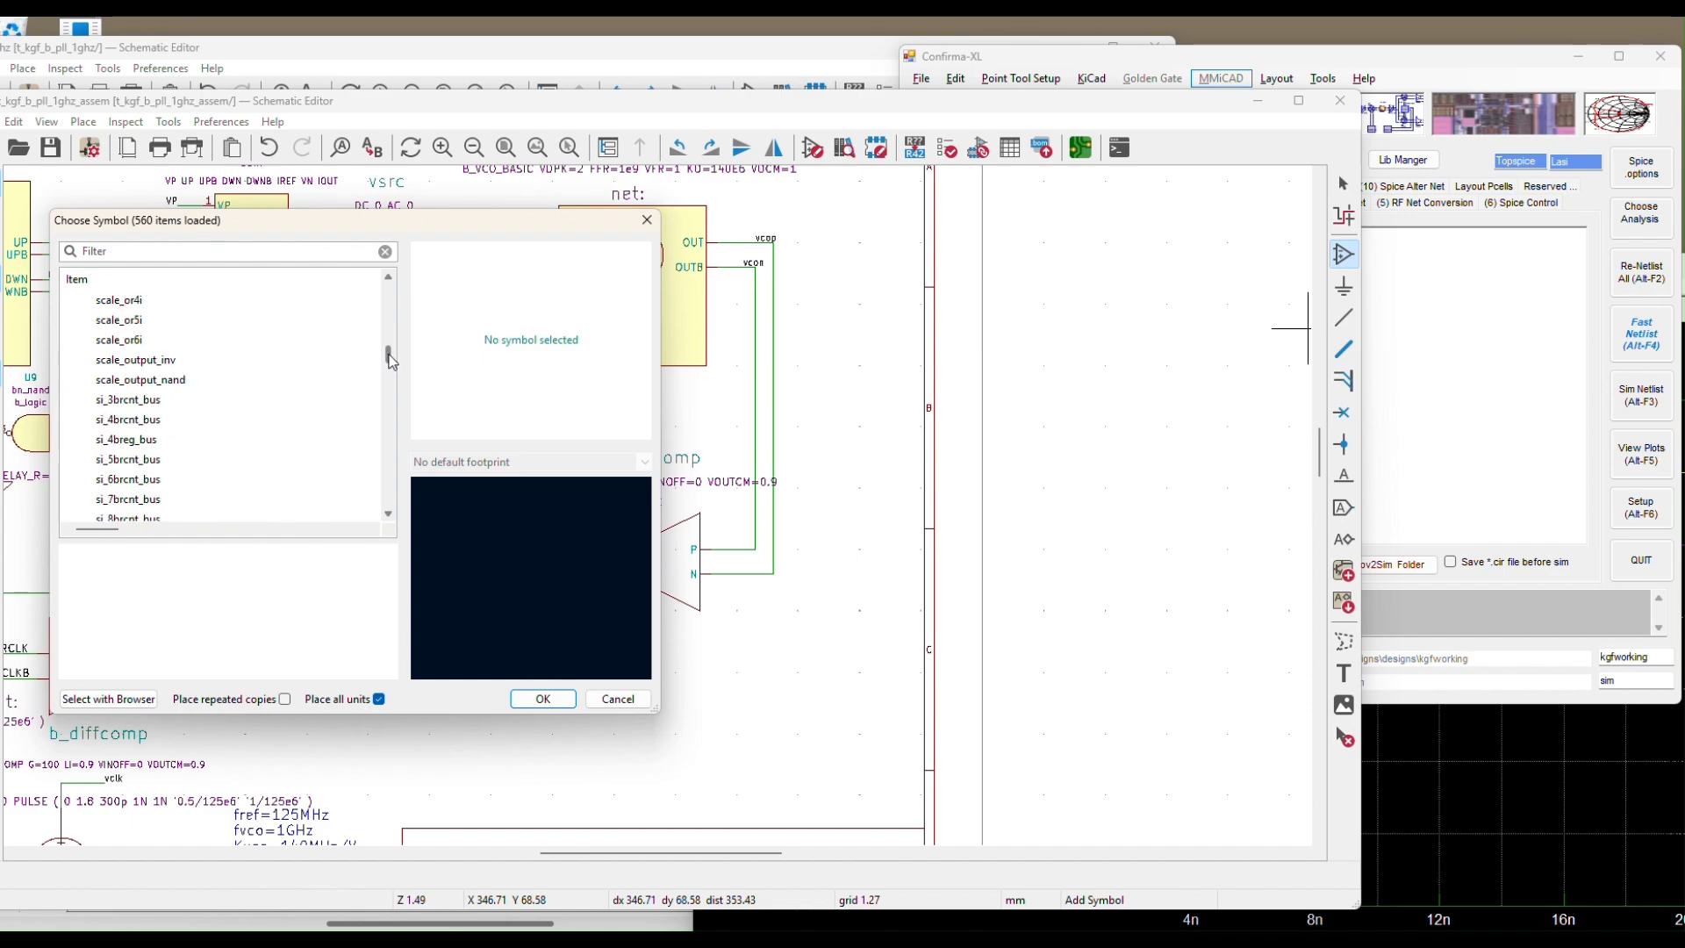
left_click_drag(391, 360, 332, 420)
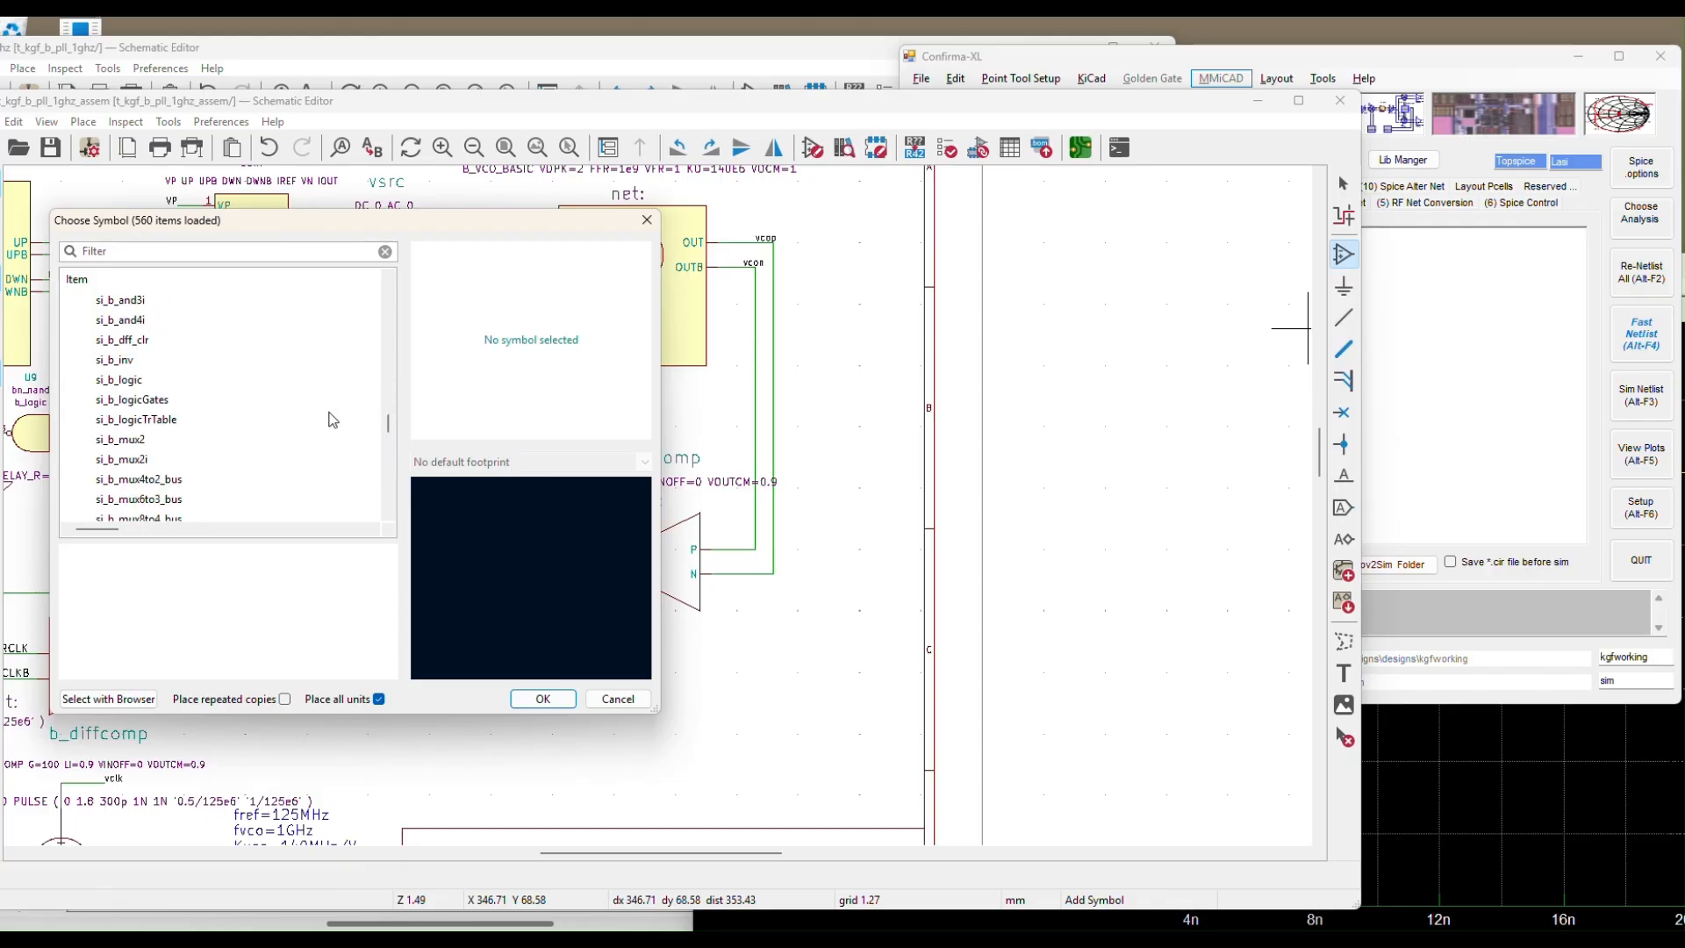
scroll(273, 386, "up", 1)
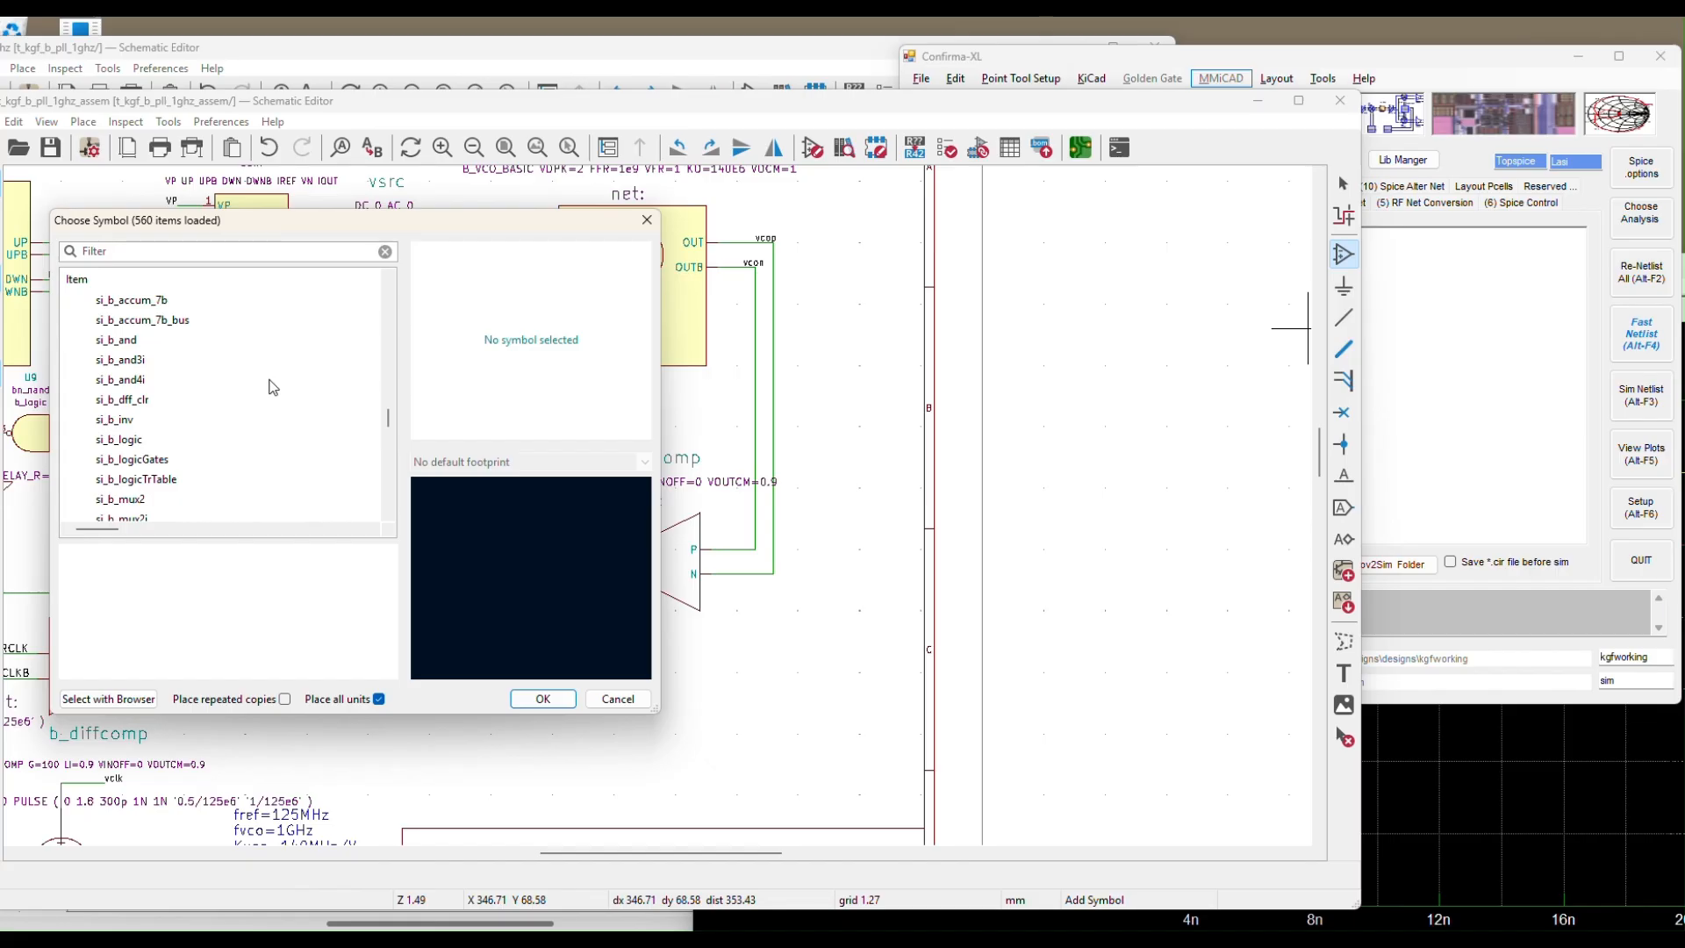
scroll(273, 386, "down", 10)
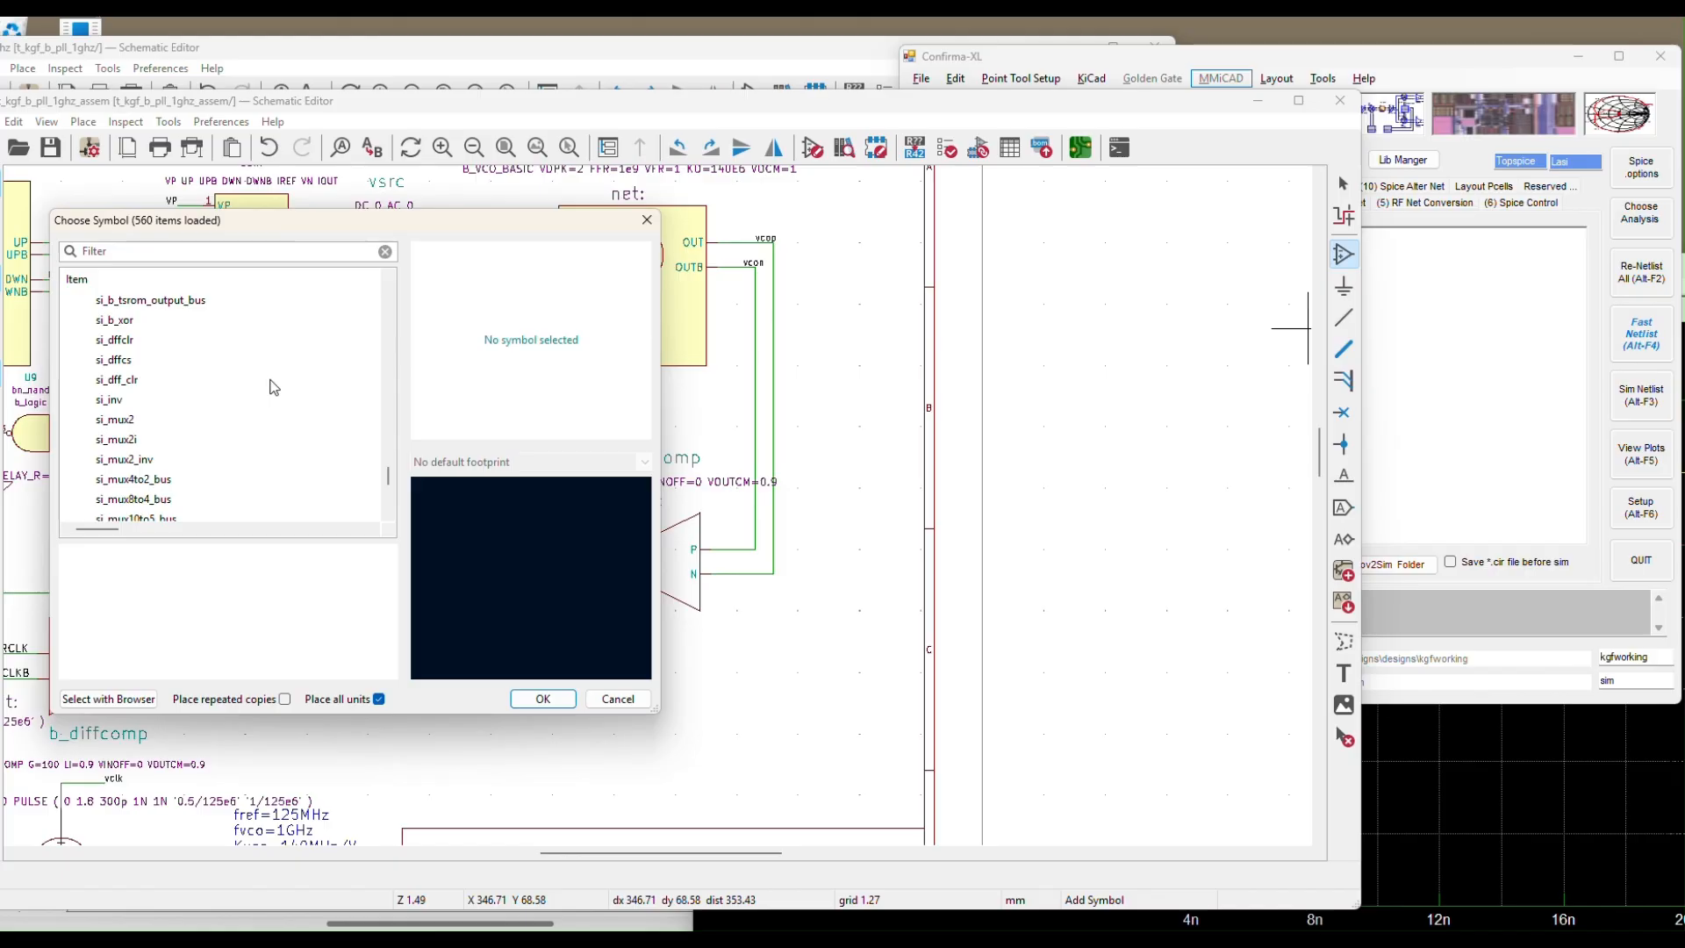
scroll(273, 386, "down", 3)
scroll(273, 386, "up", 5)
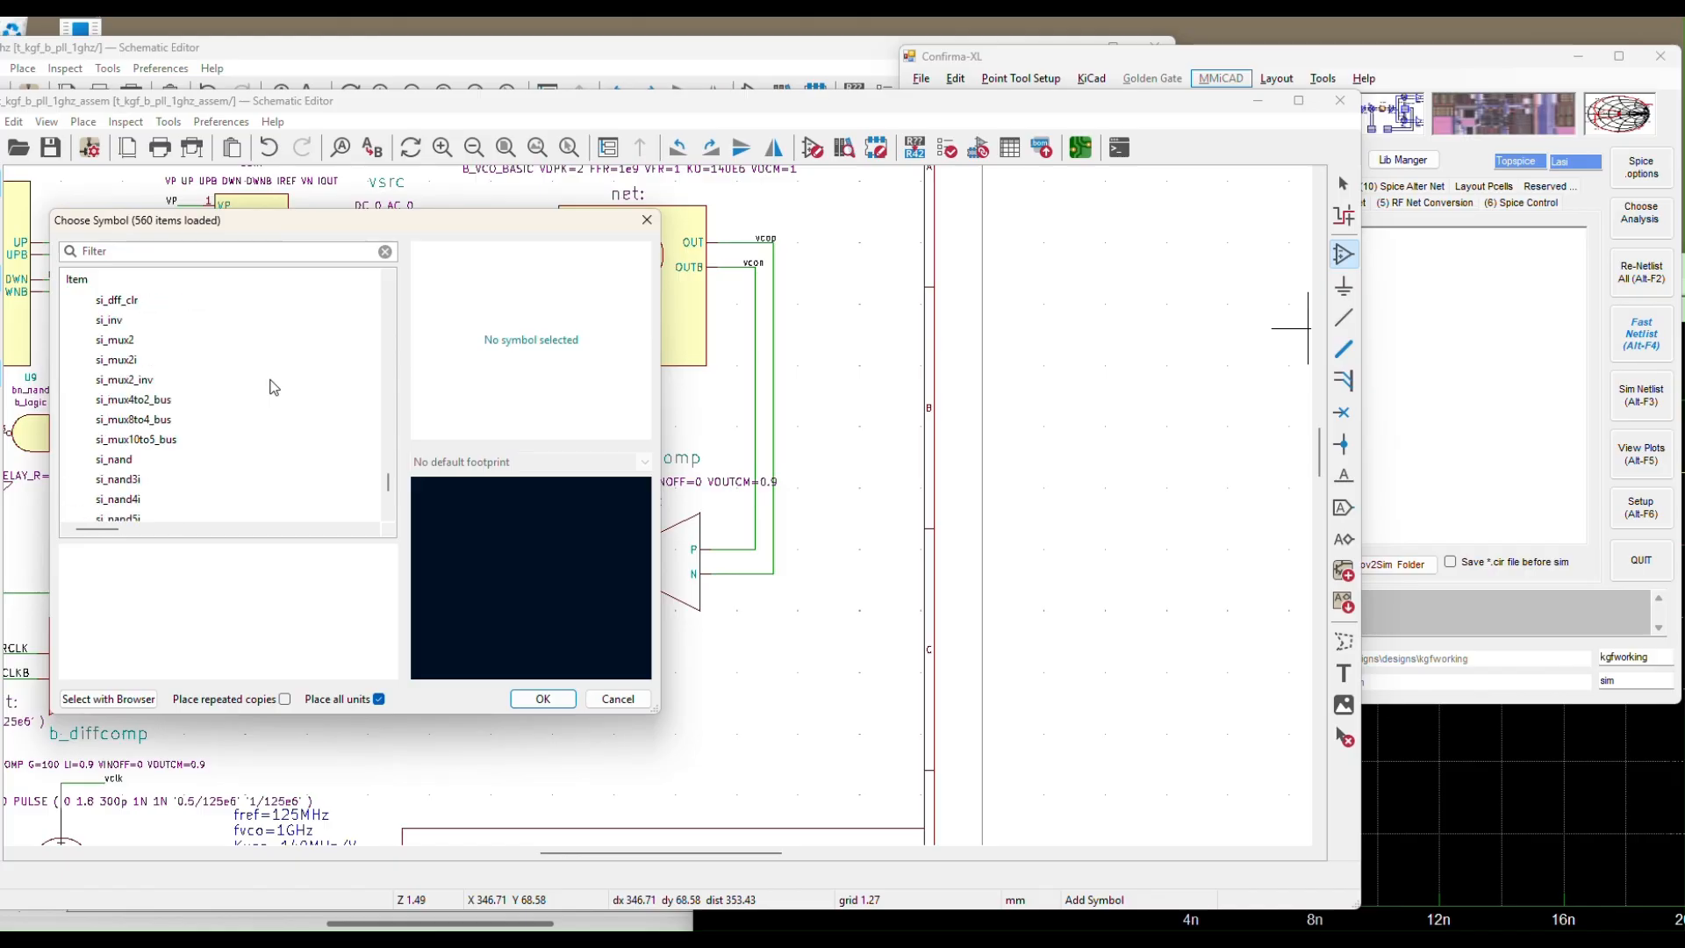
scroll(273, 387, "up", 6)
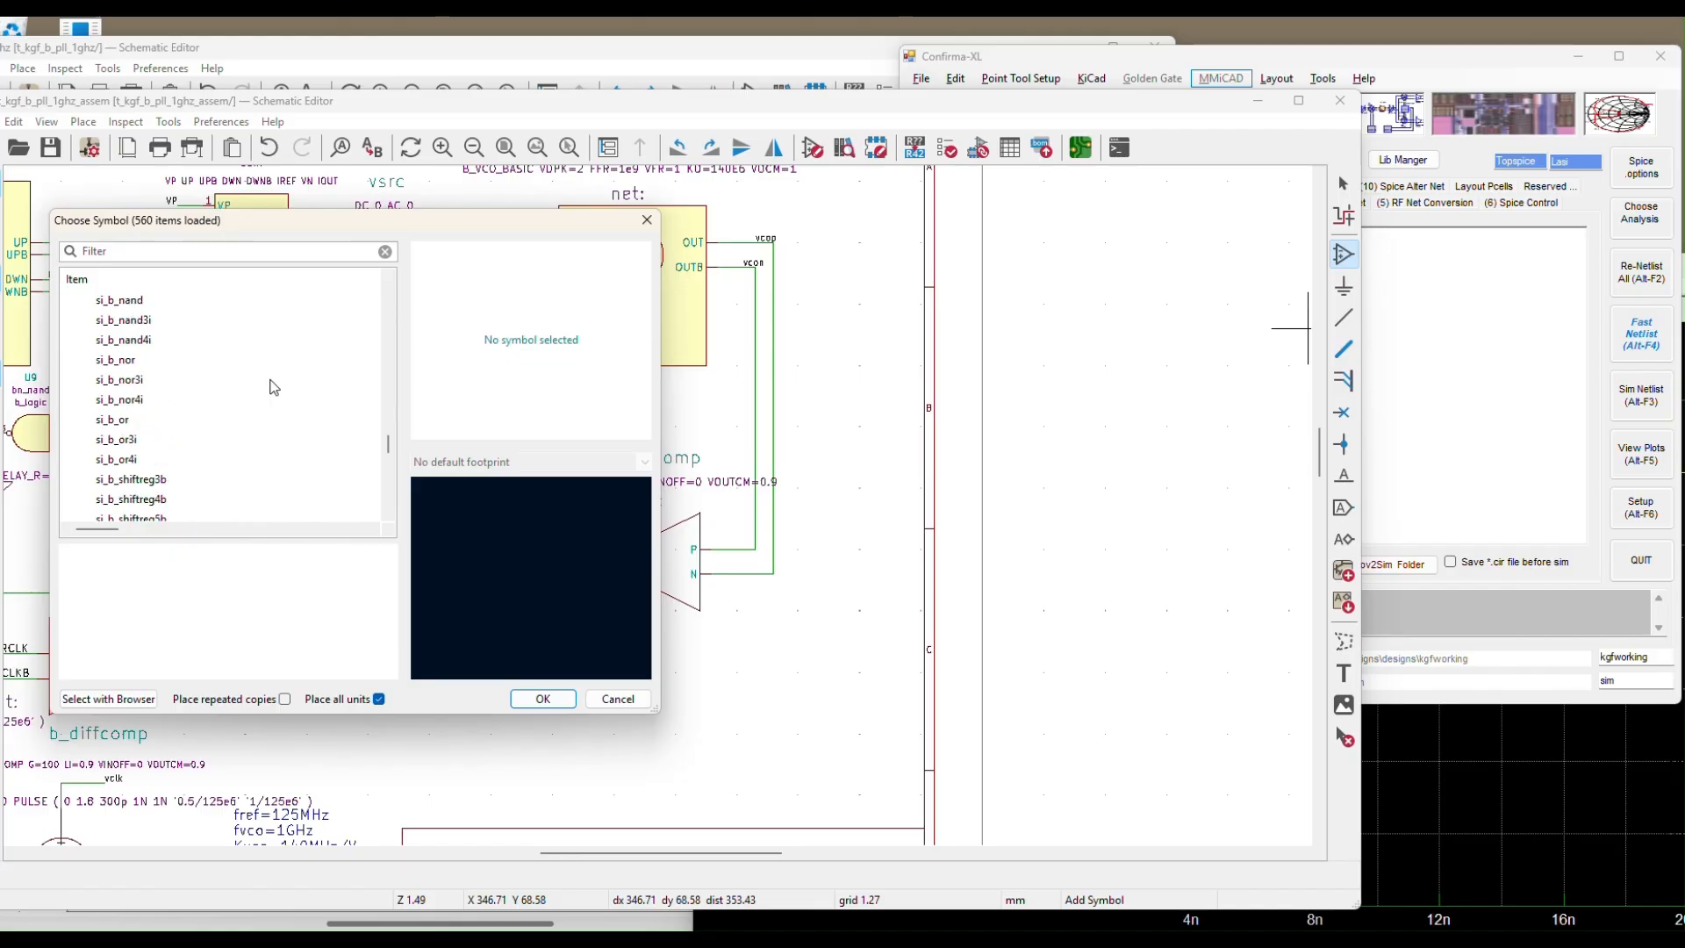
scroll(273, 386, "up", 8)
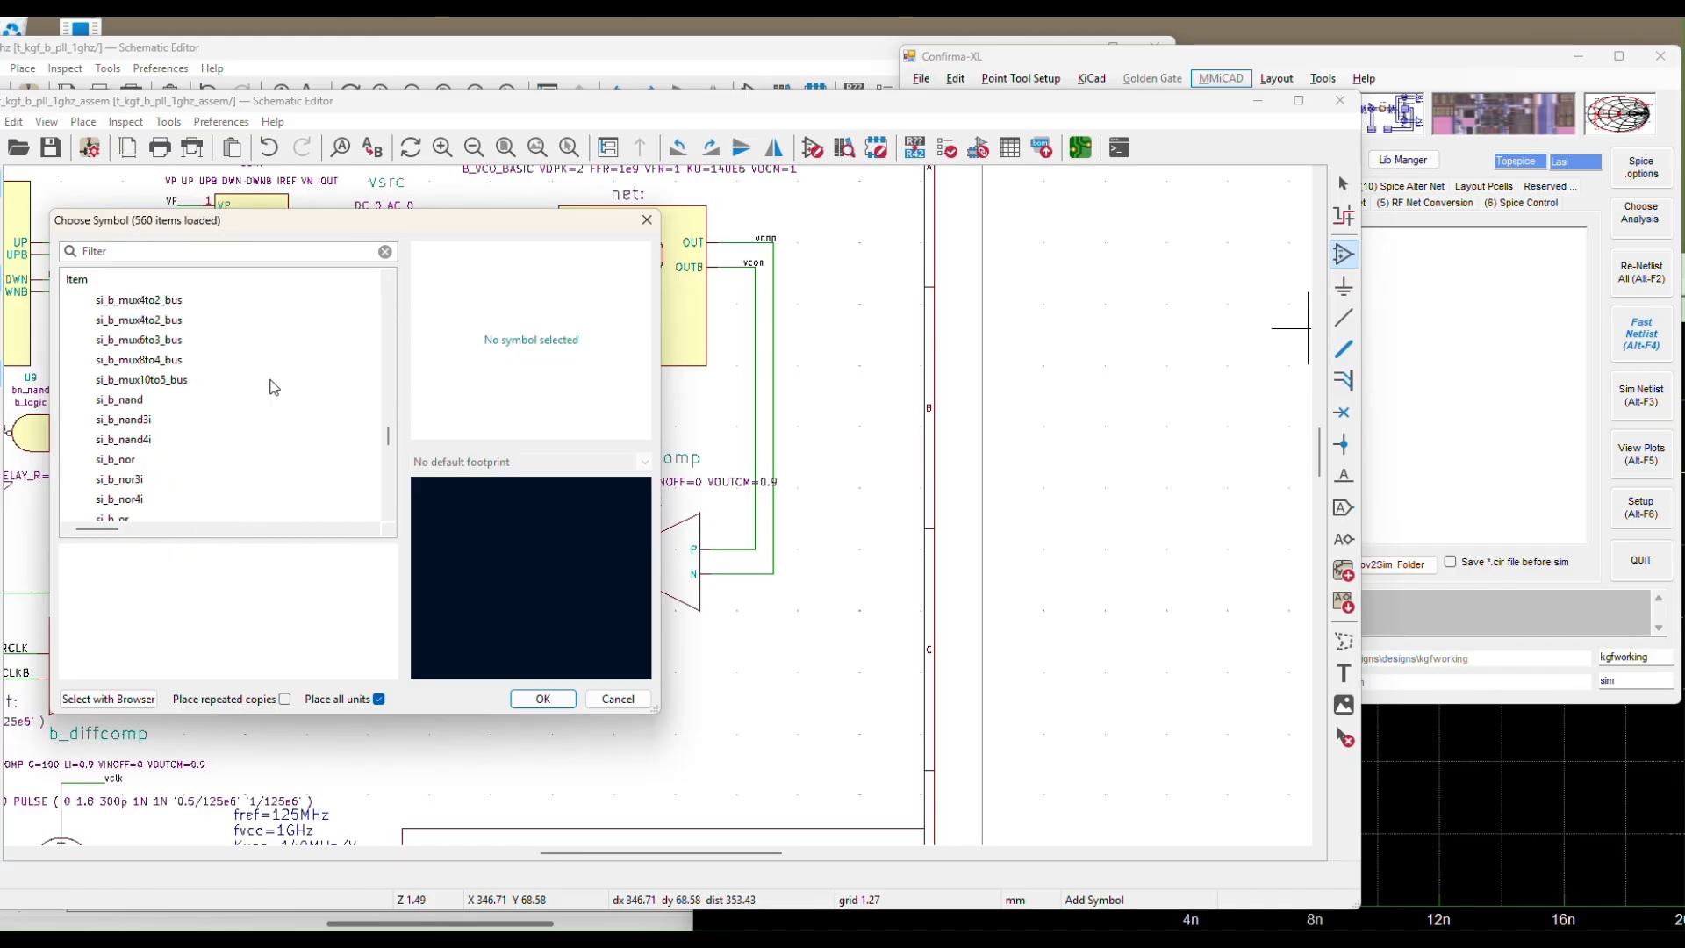
scroll(273, 386, "up", 6)
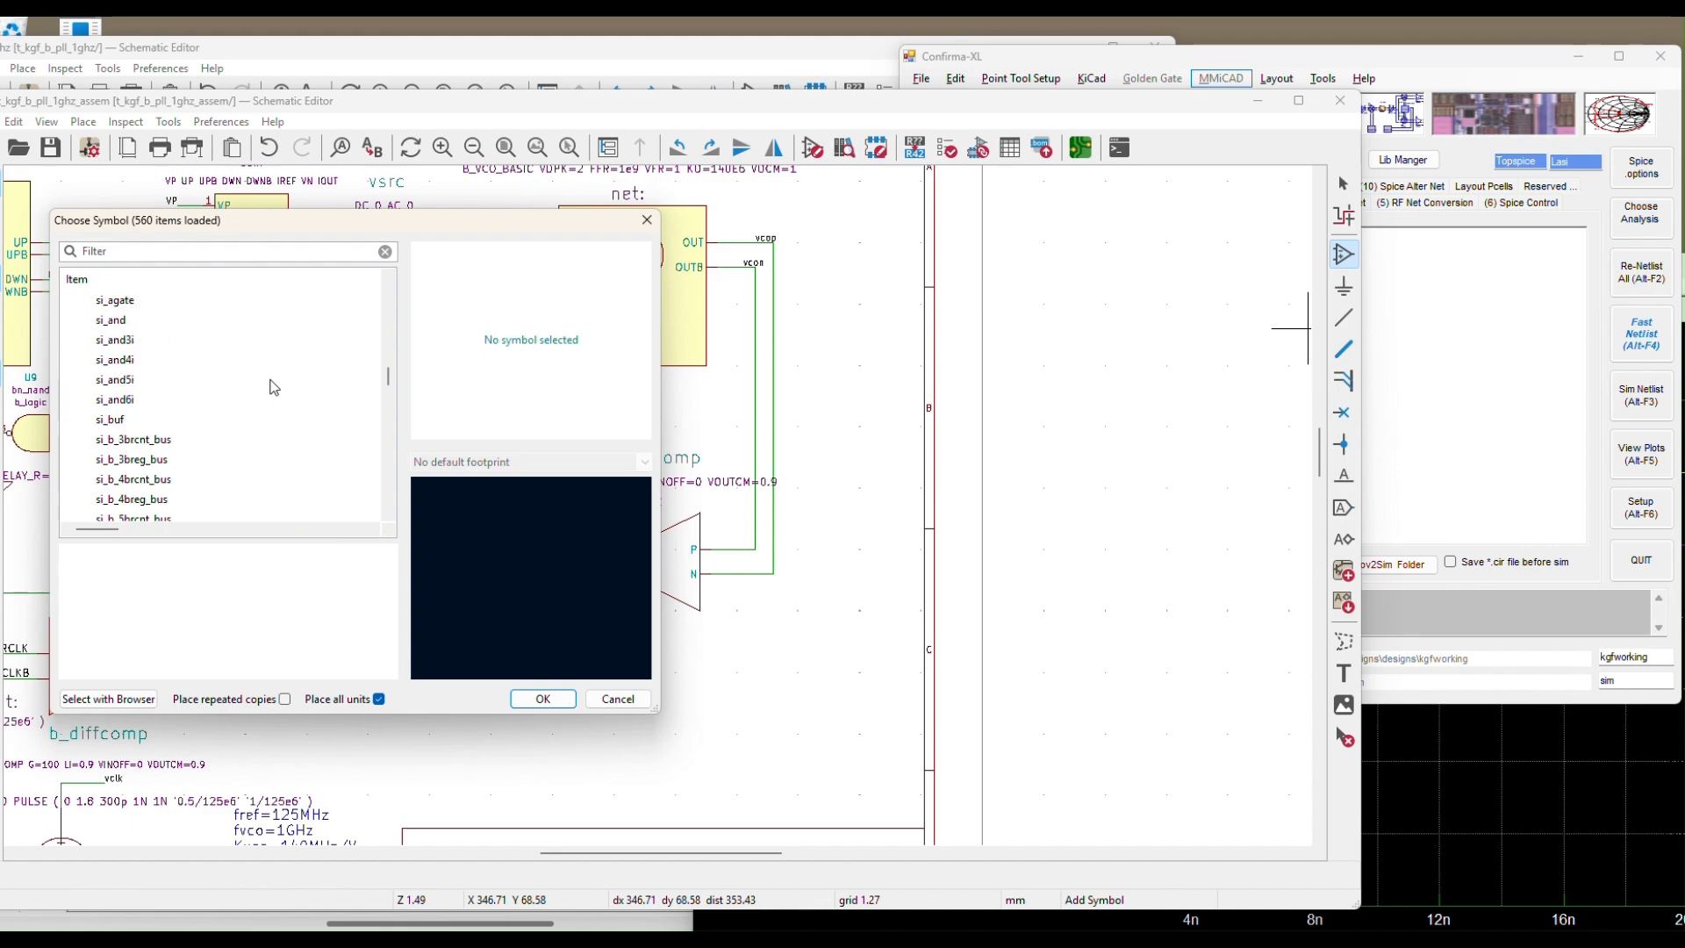
scroll(273, 386, "down", 1)
scroll(273, 386, "down", 1)
scroll(273, 386, "down", 4)
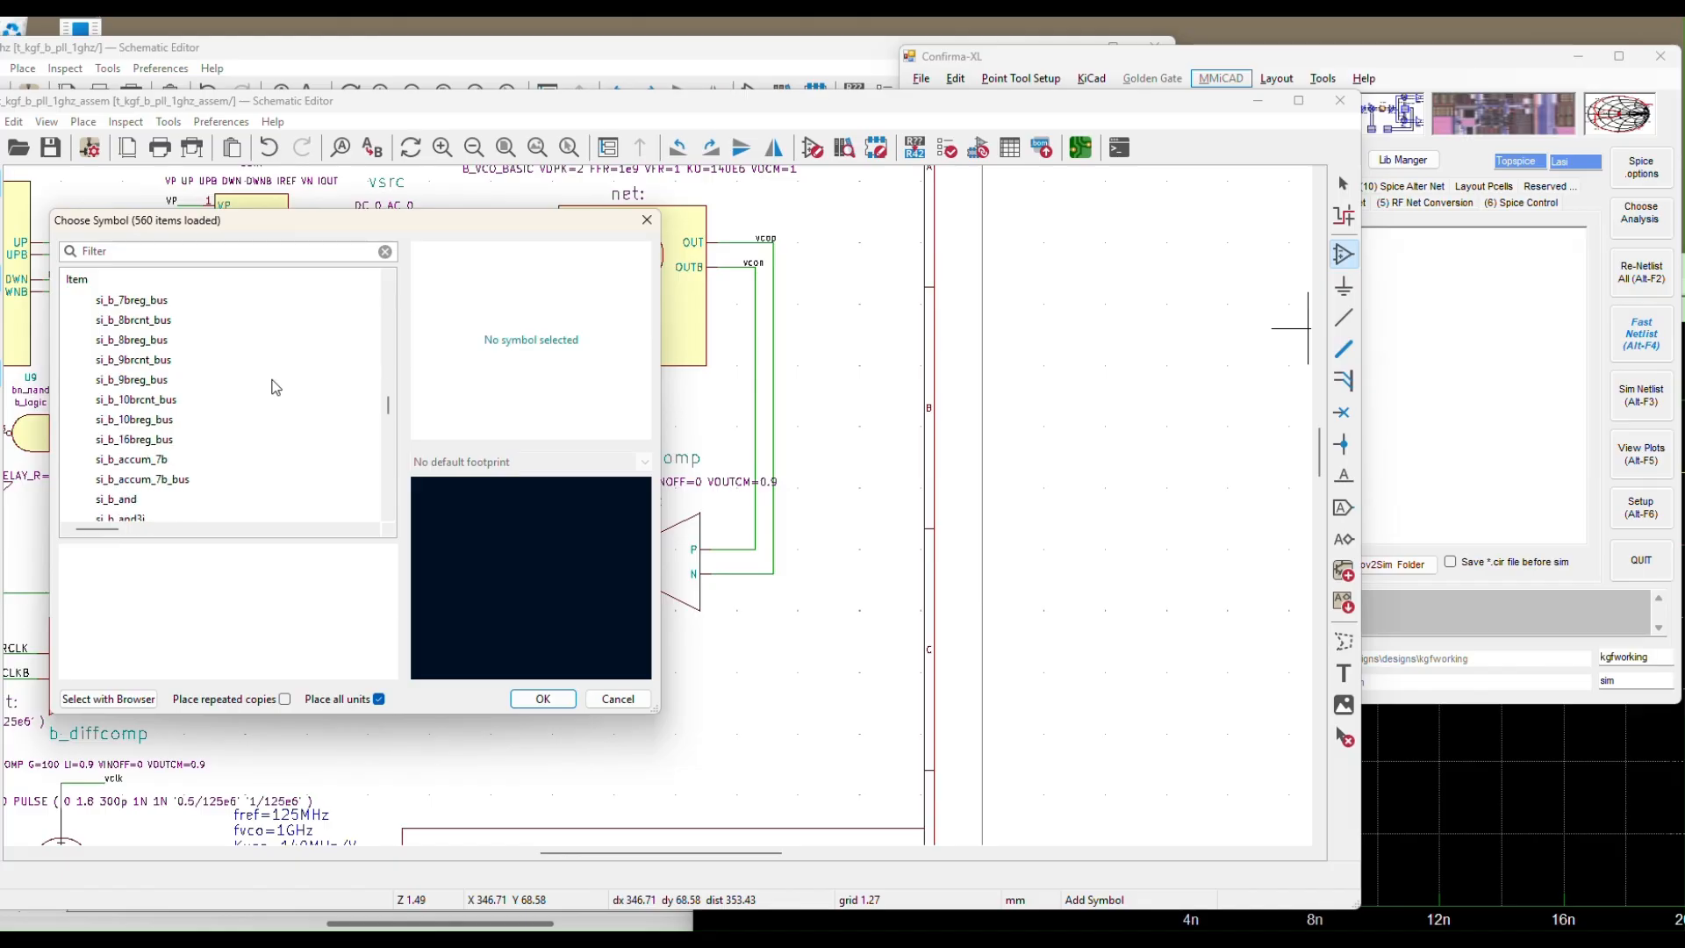
Select the si_b_div8 divide-by-8 symbol from the si_pll library
left_click(757, 49)
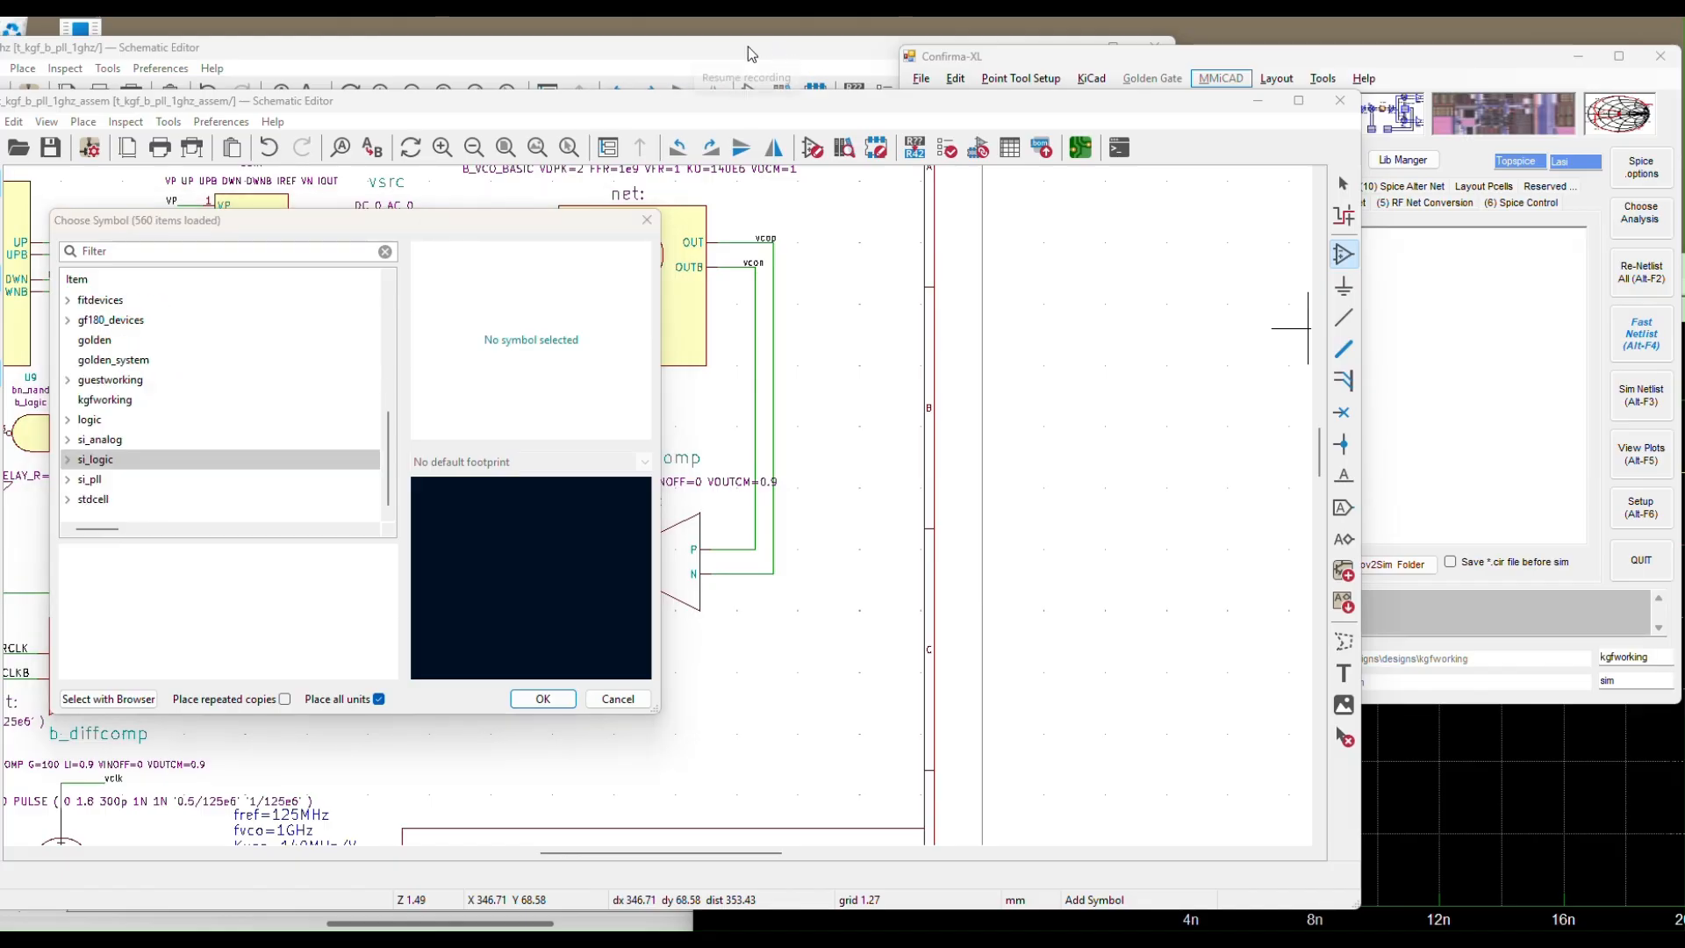
double_click(103, 479)
scroll(250, 385, "down", 3)
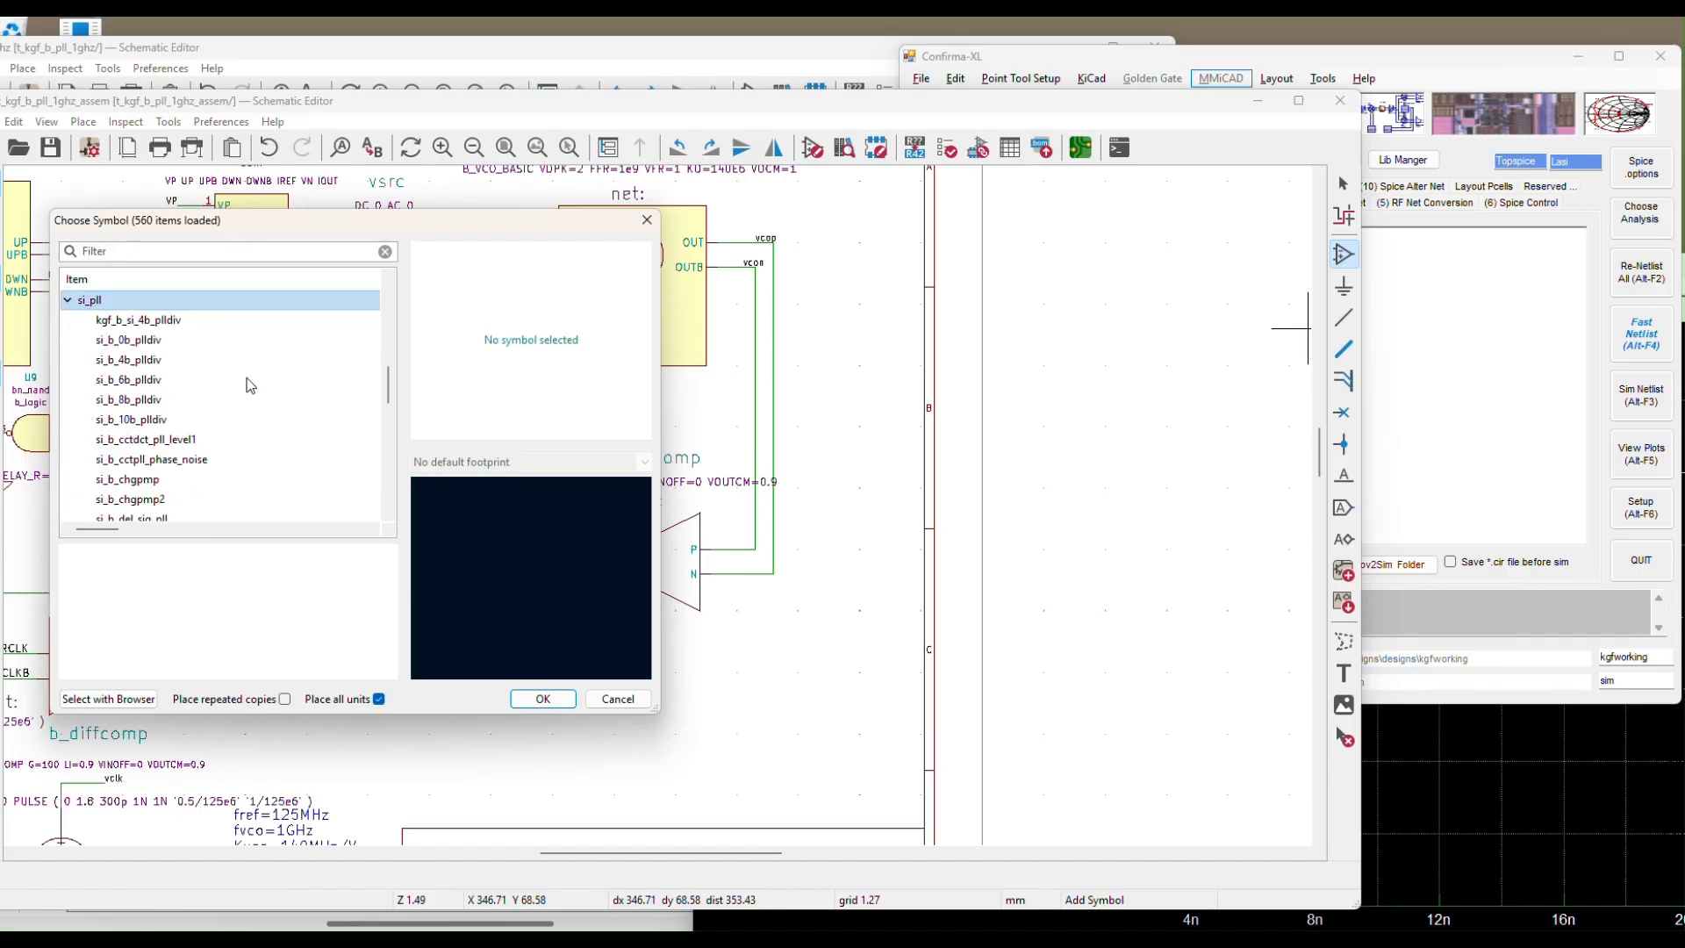
scroll(250, 386, "down", 2)
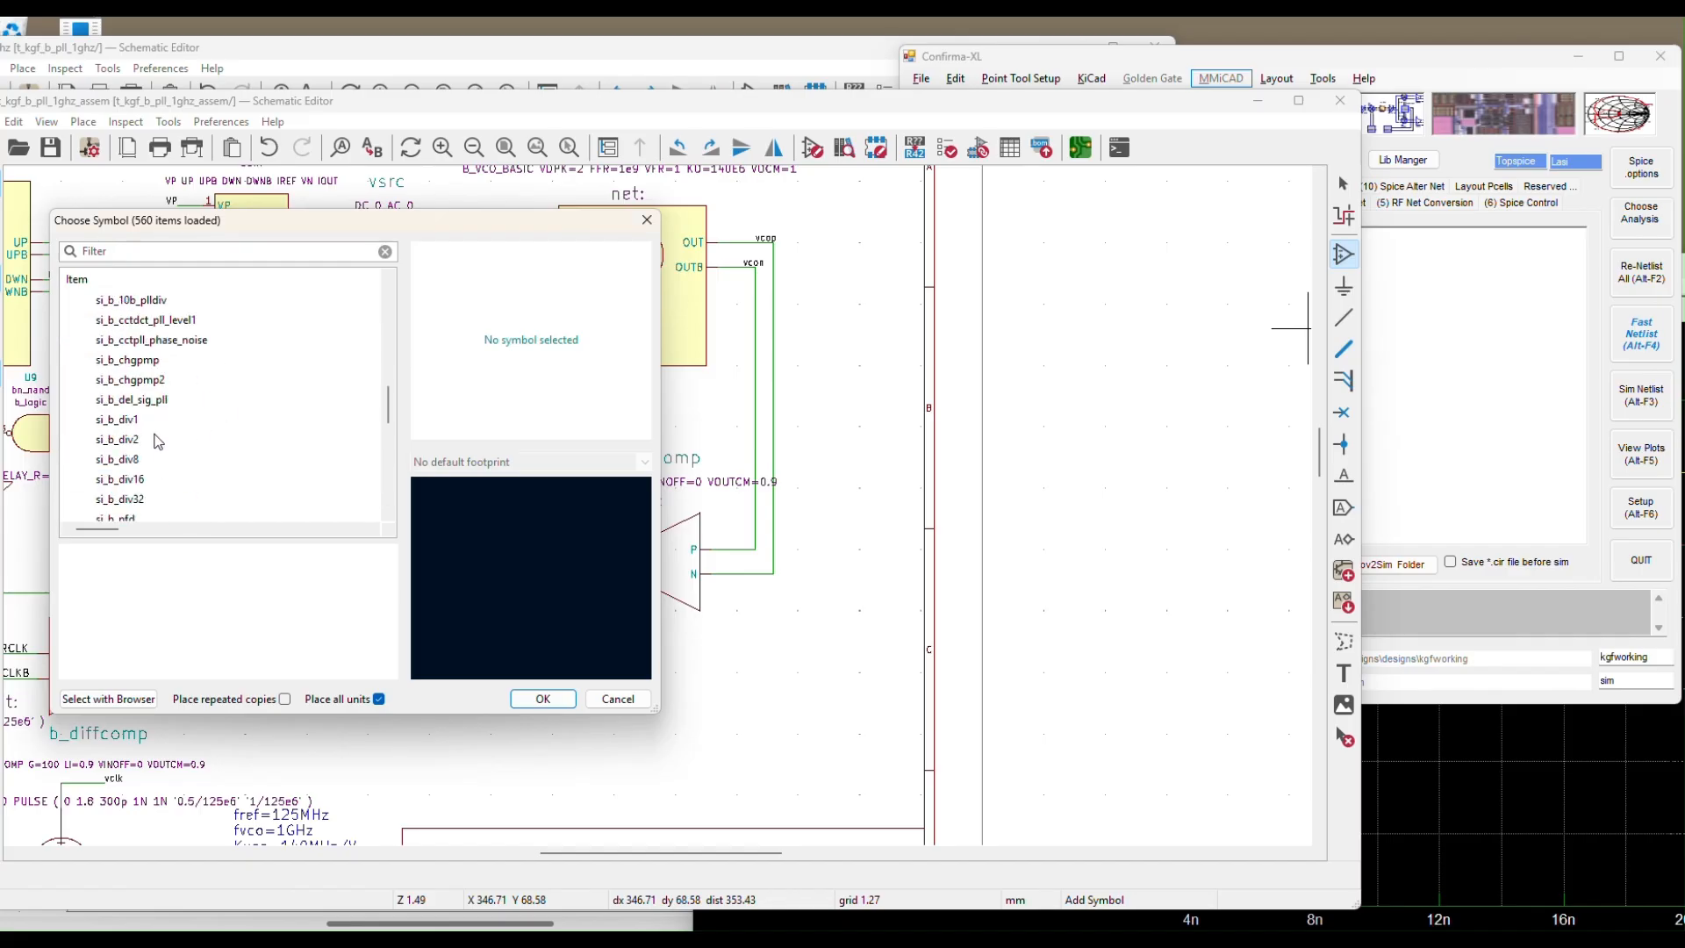
left_click(140, 459)
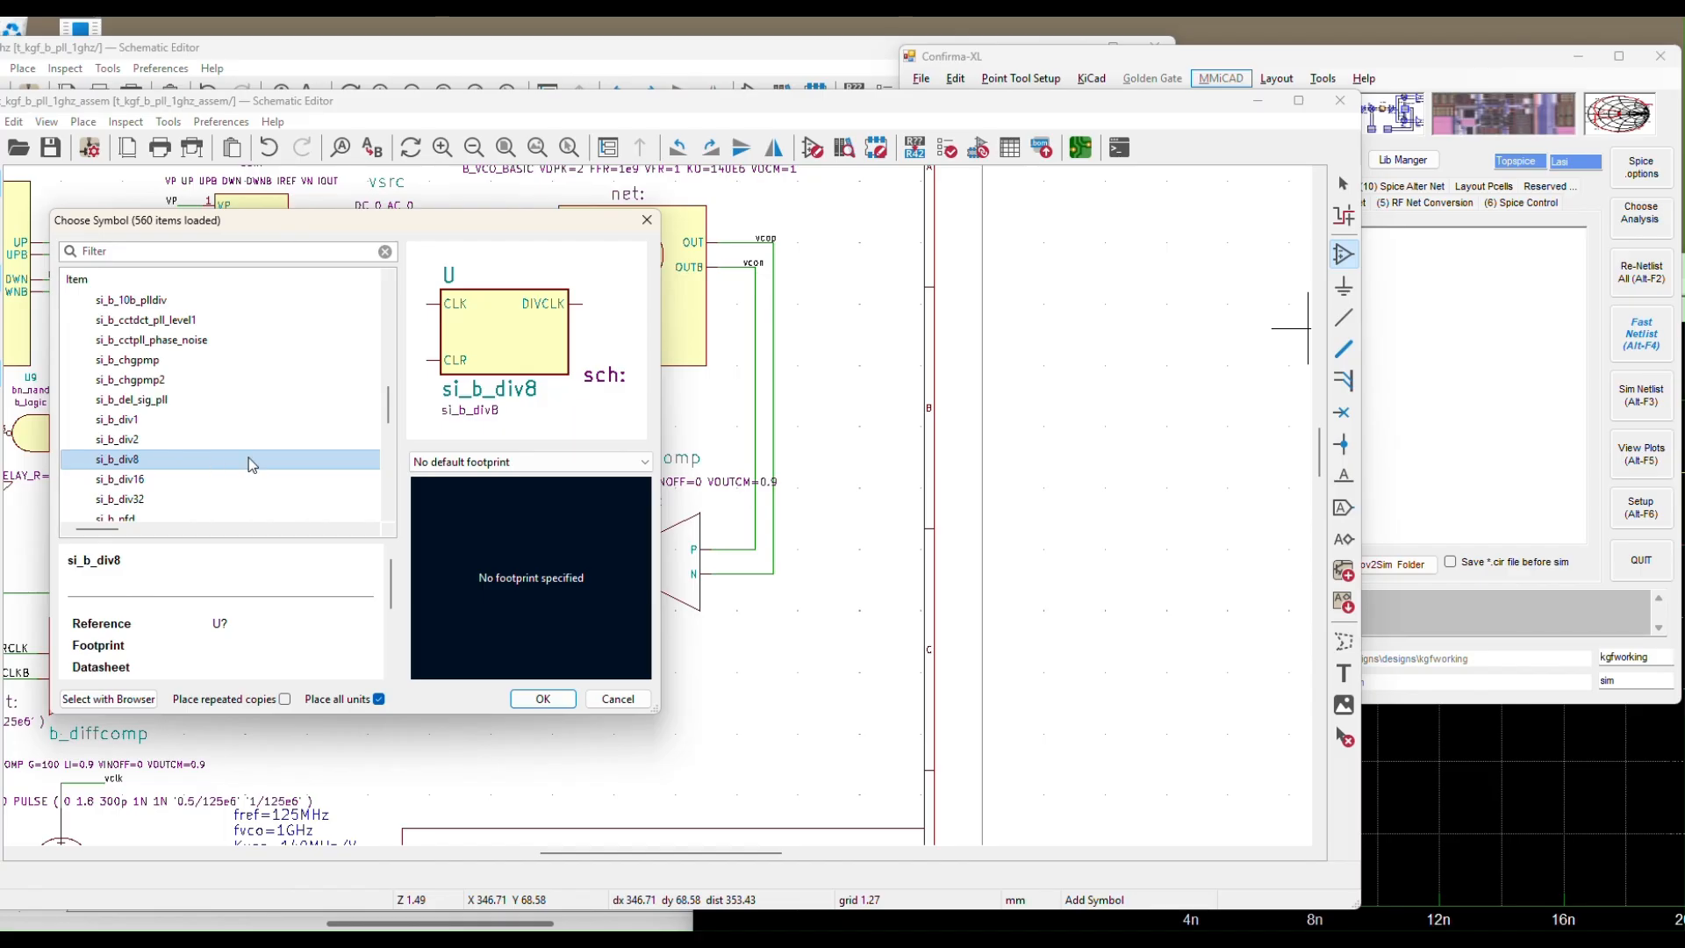
left_click(534, 700)
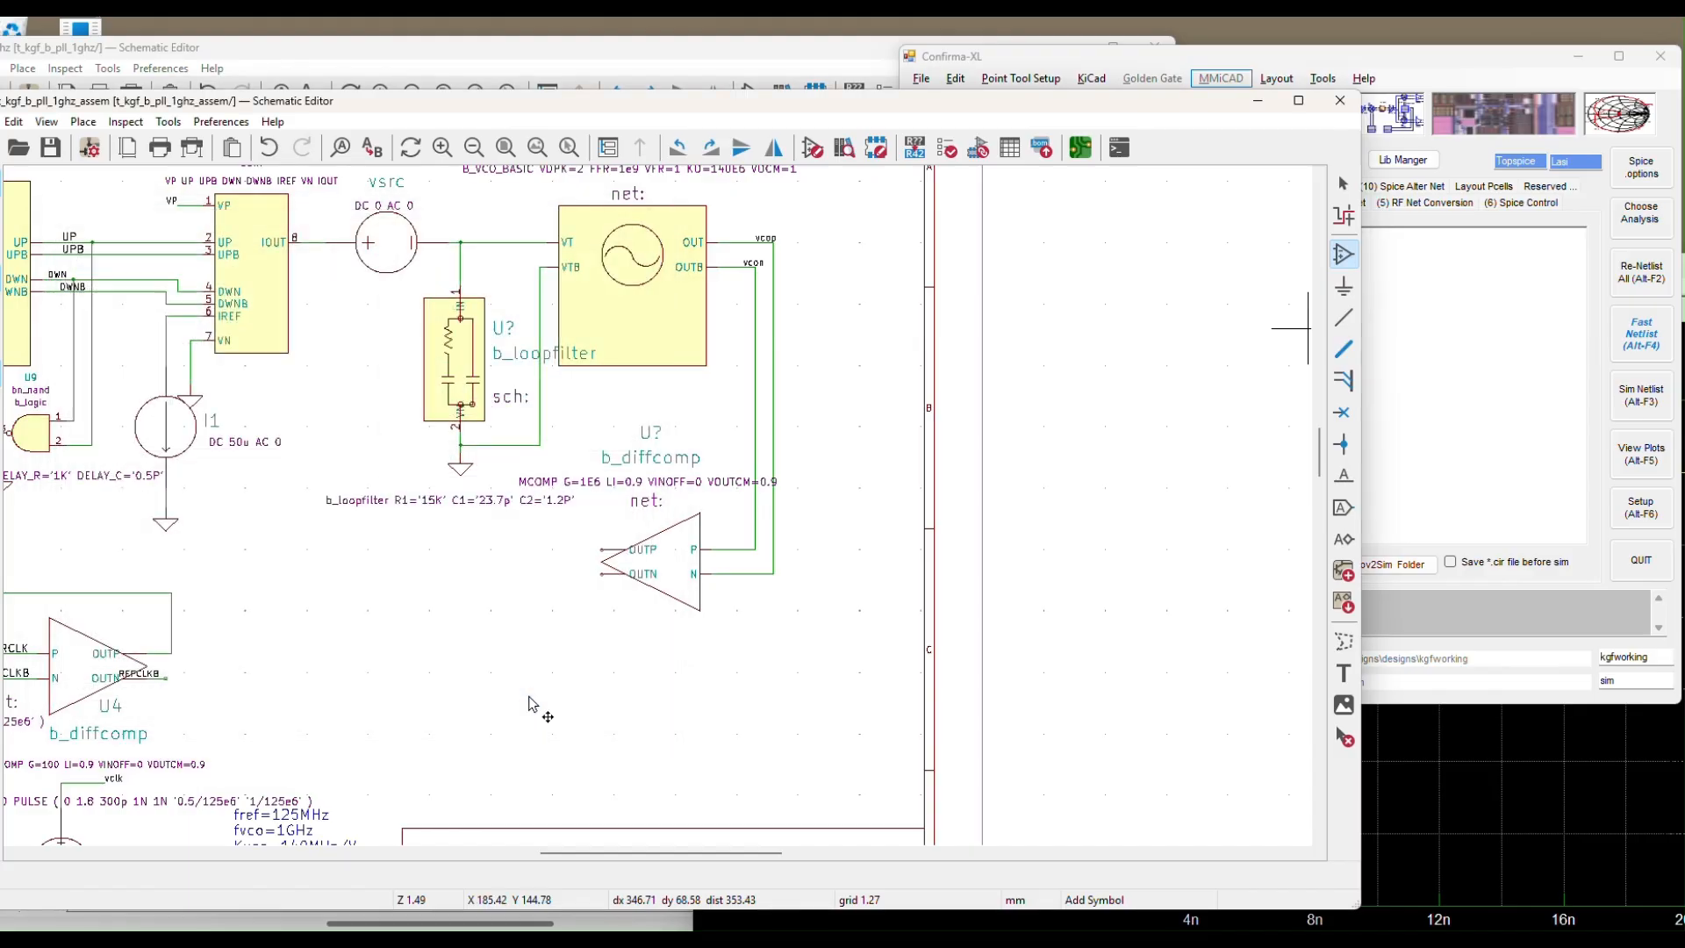
Mirror the si_b_div8 divider vertically so DIVCLK faces left and place it left of the comparator
right_click(343, 690)
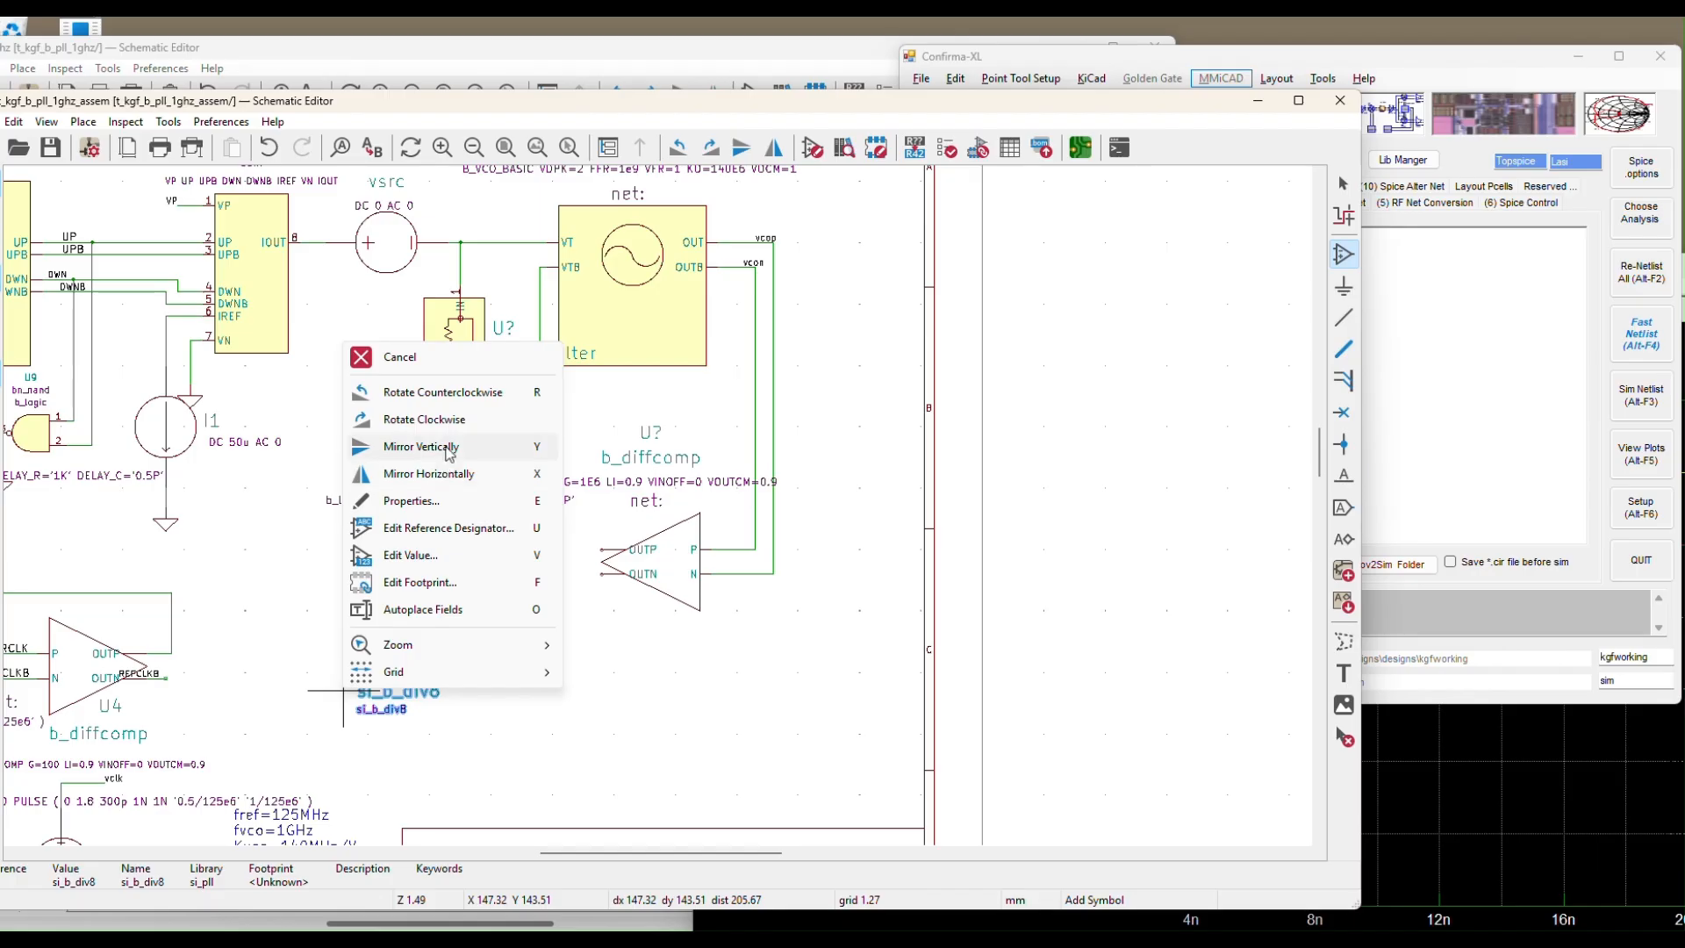
left_click(447, 474)
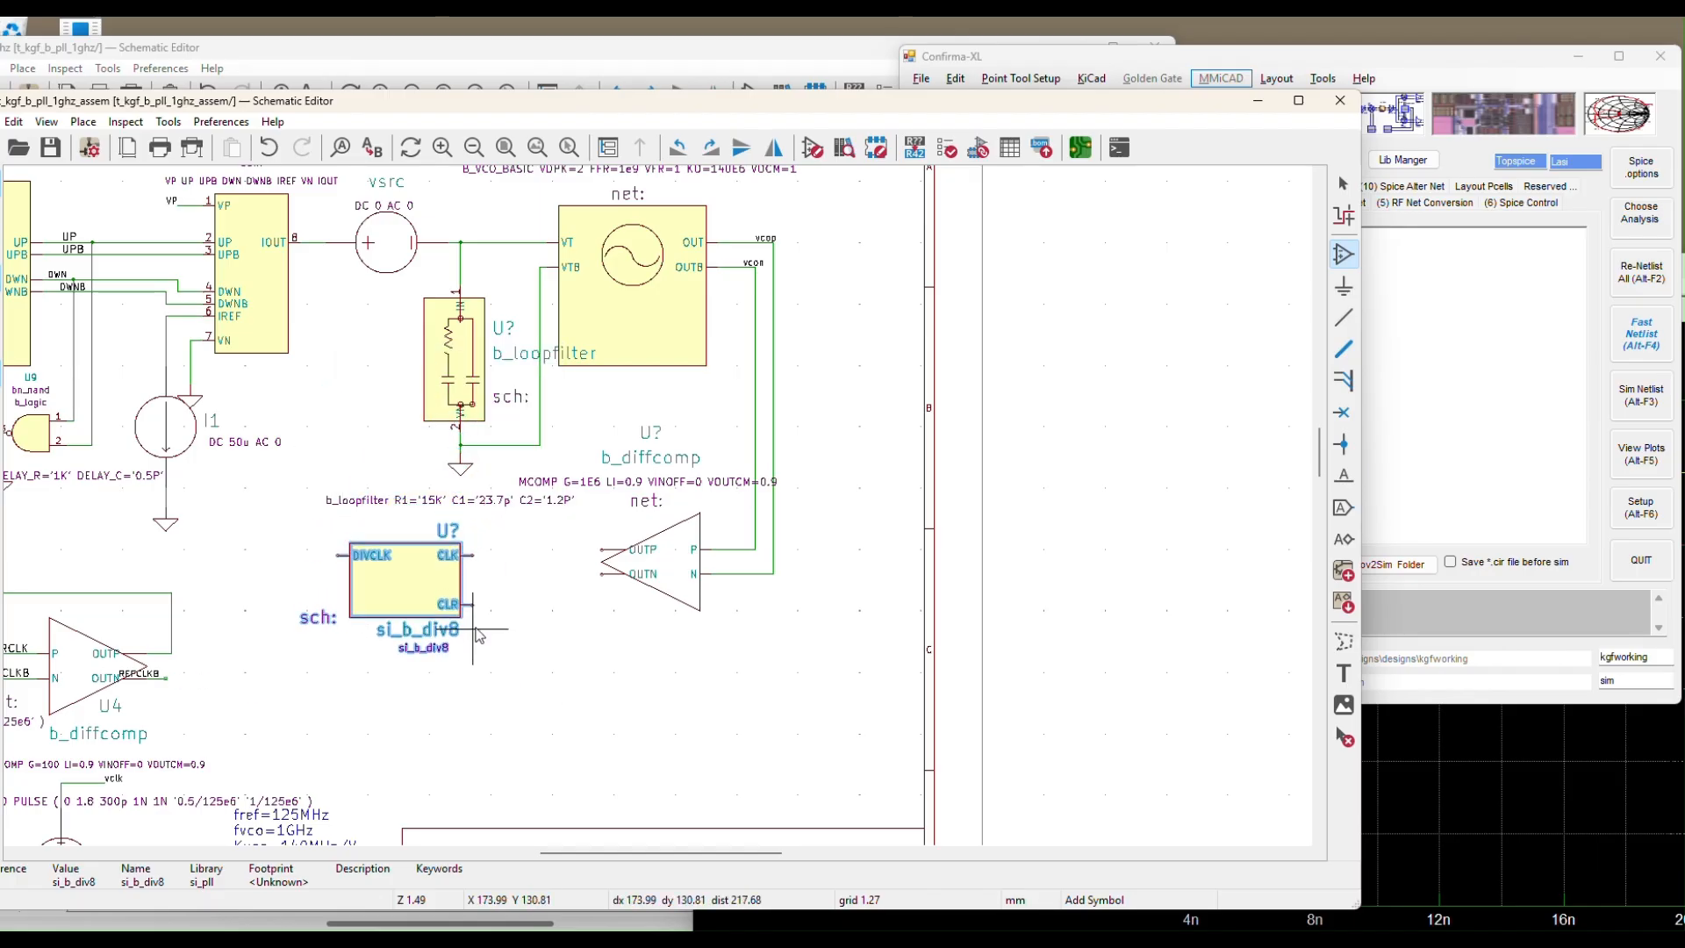
left_click(478, 633)
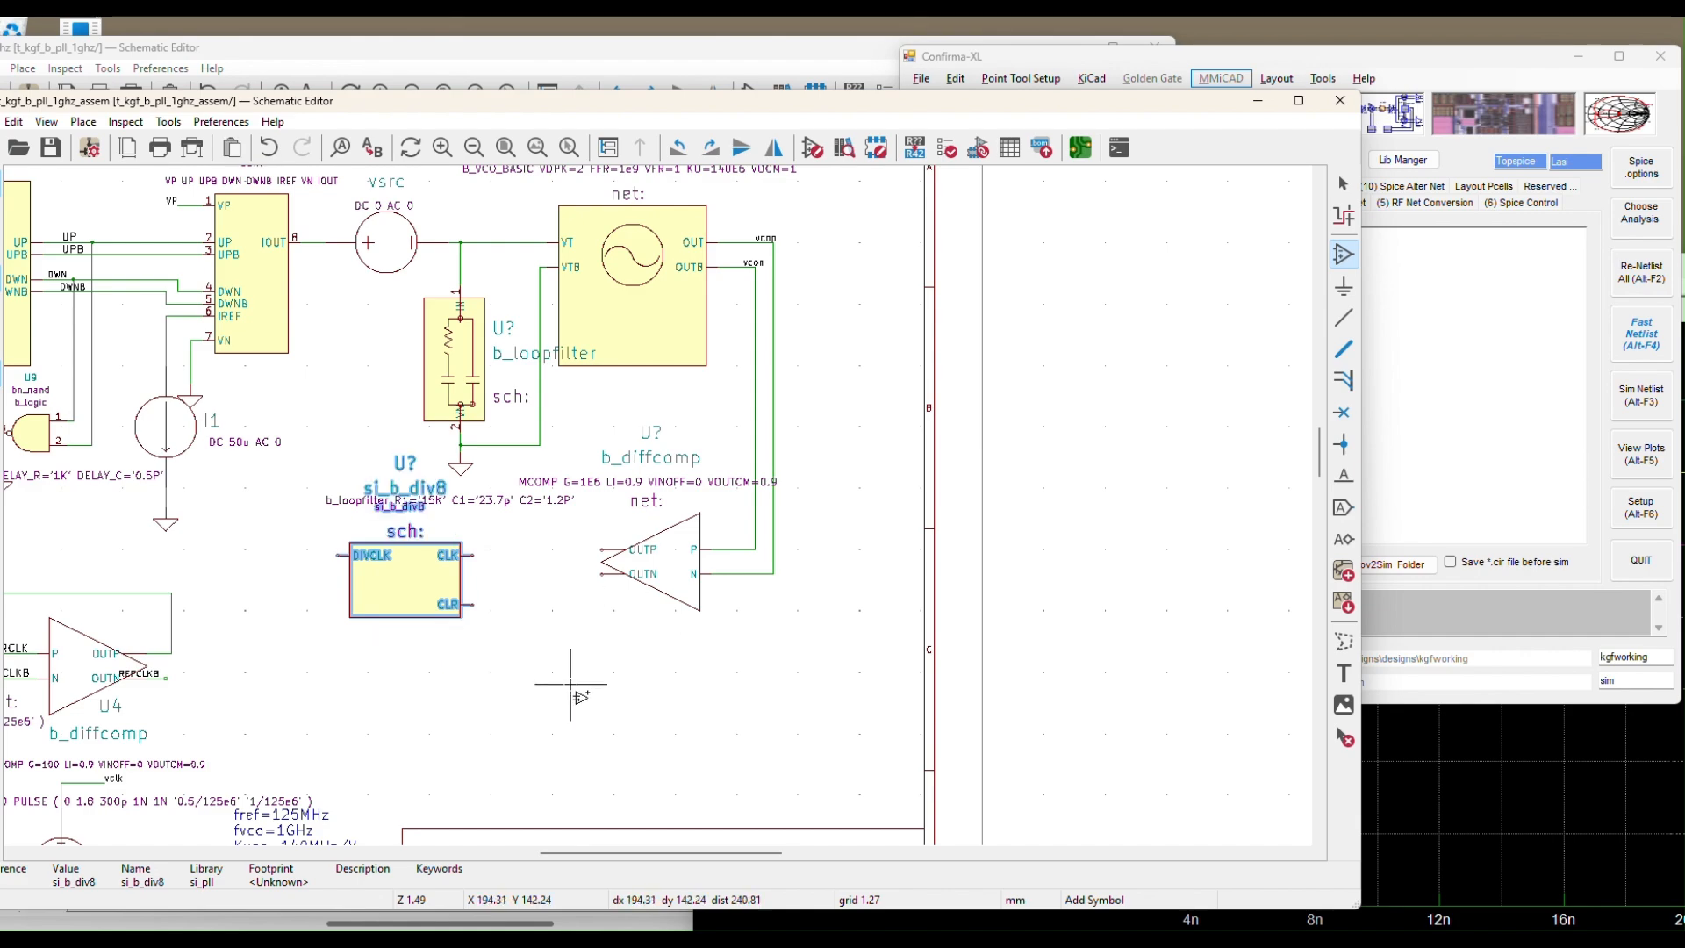
scroll(430, 637, "up", 5)
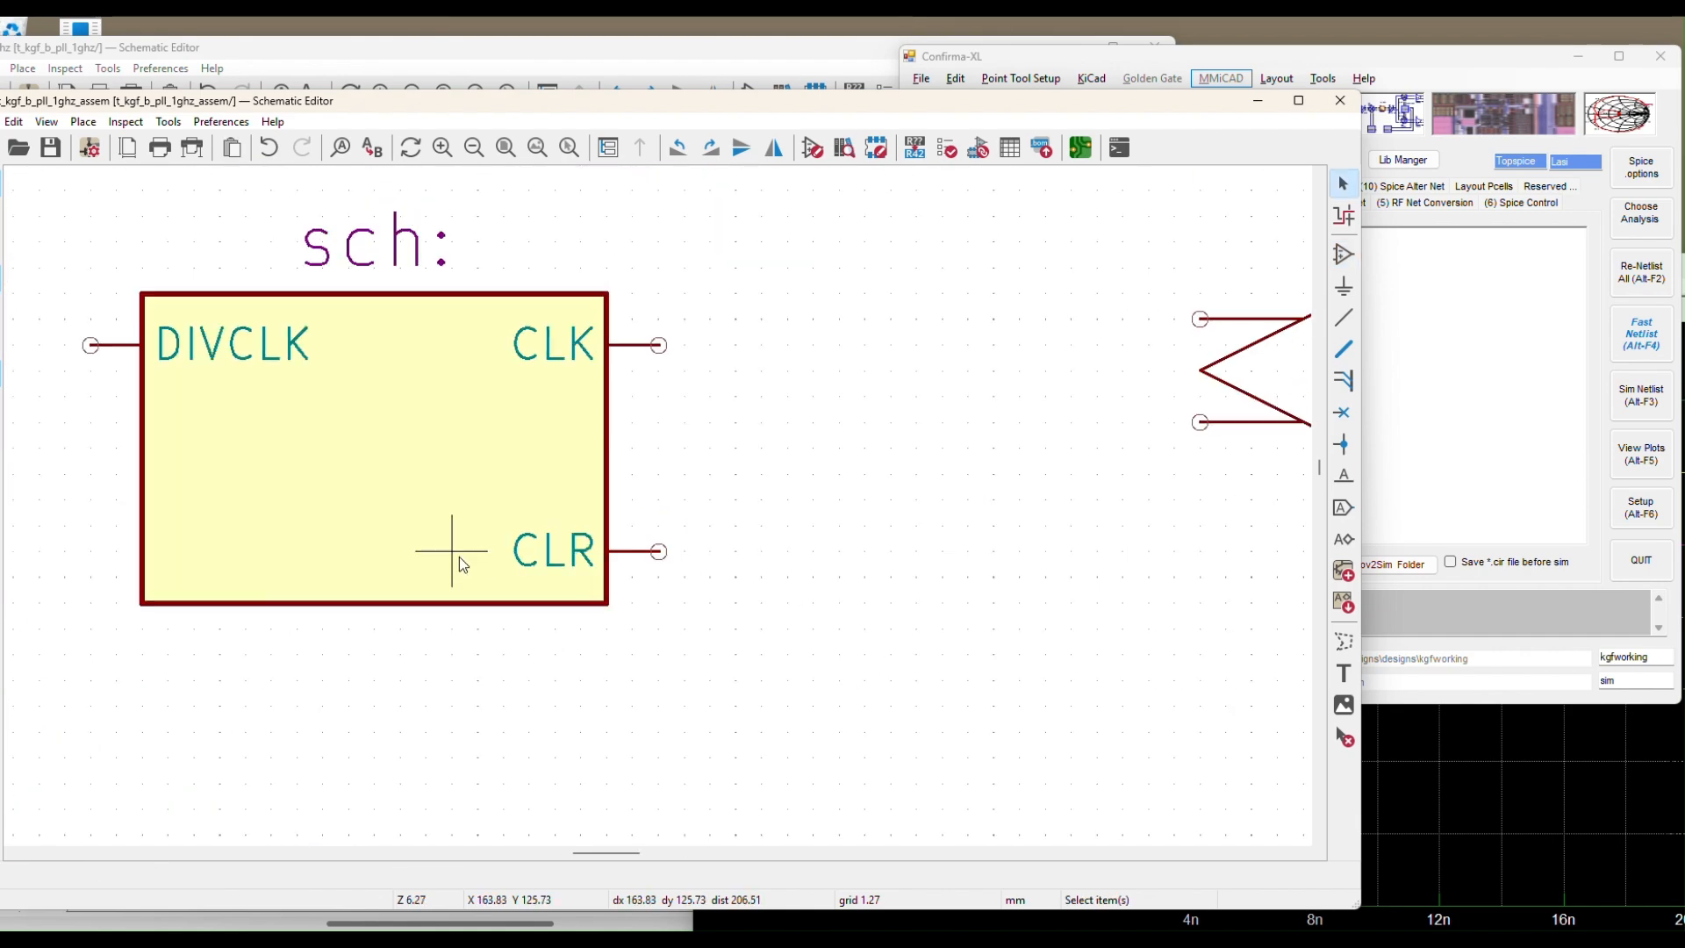
scroll(463, 557, "down", 3)
left_click(482, 502)
key("m")
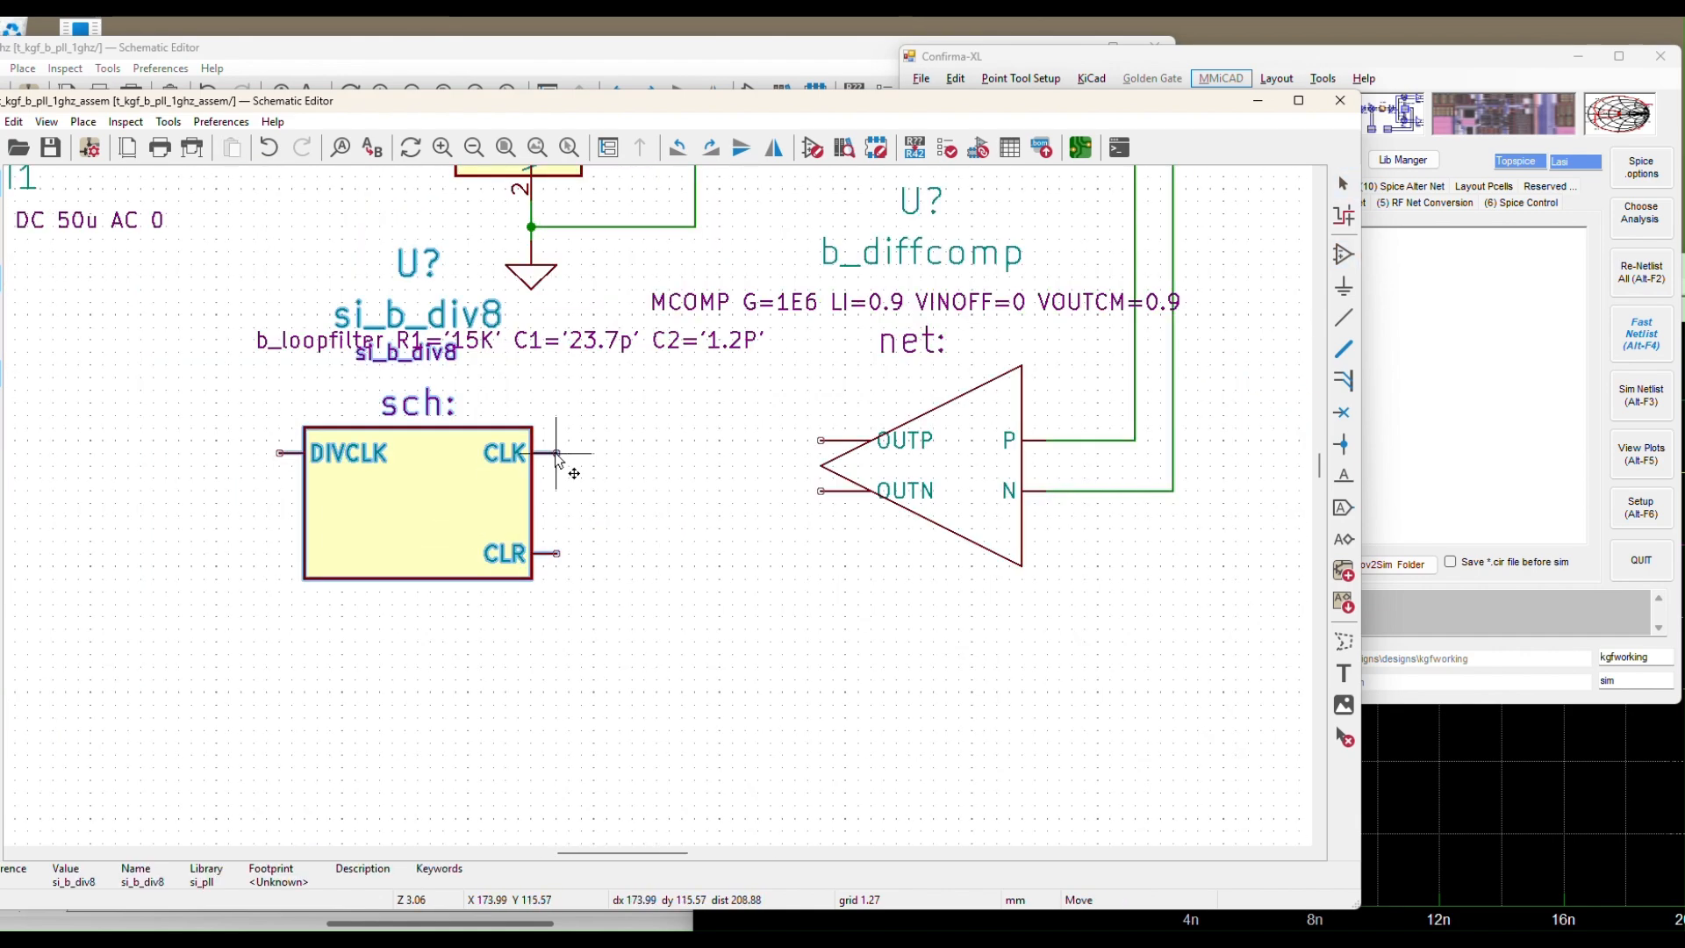
key("Escape")
key("Escape")
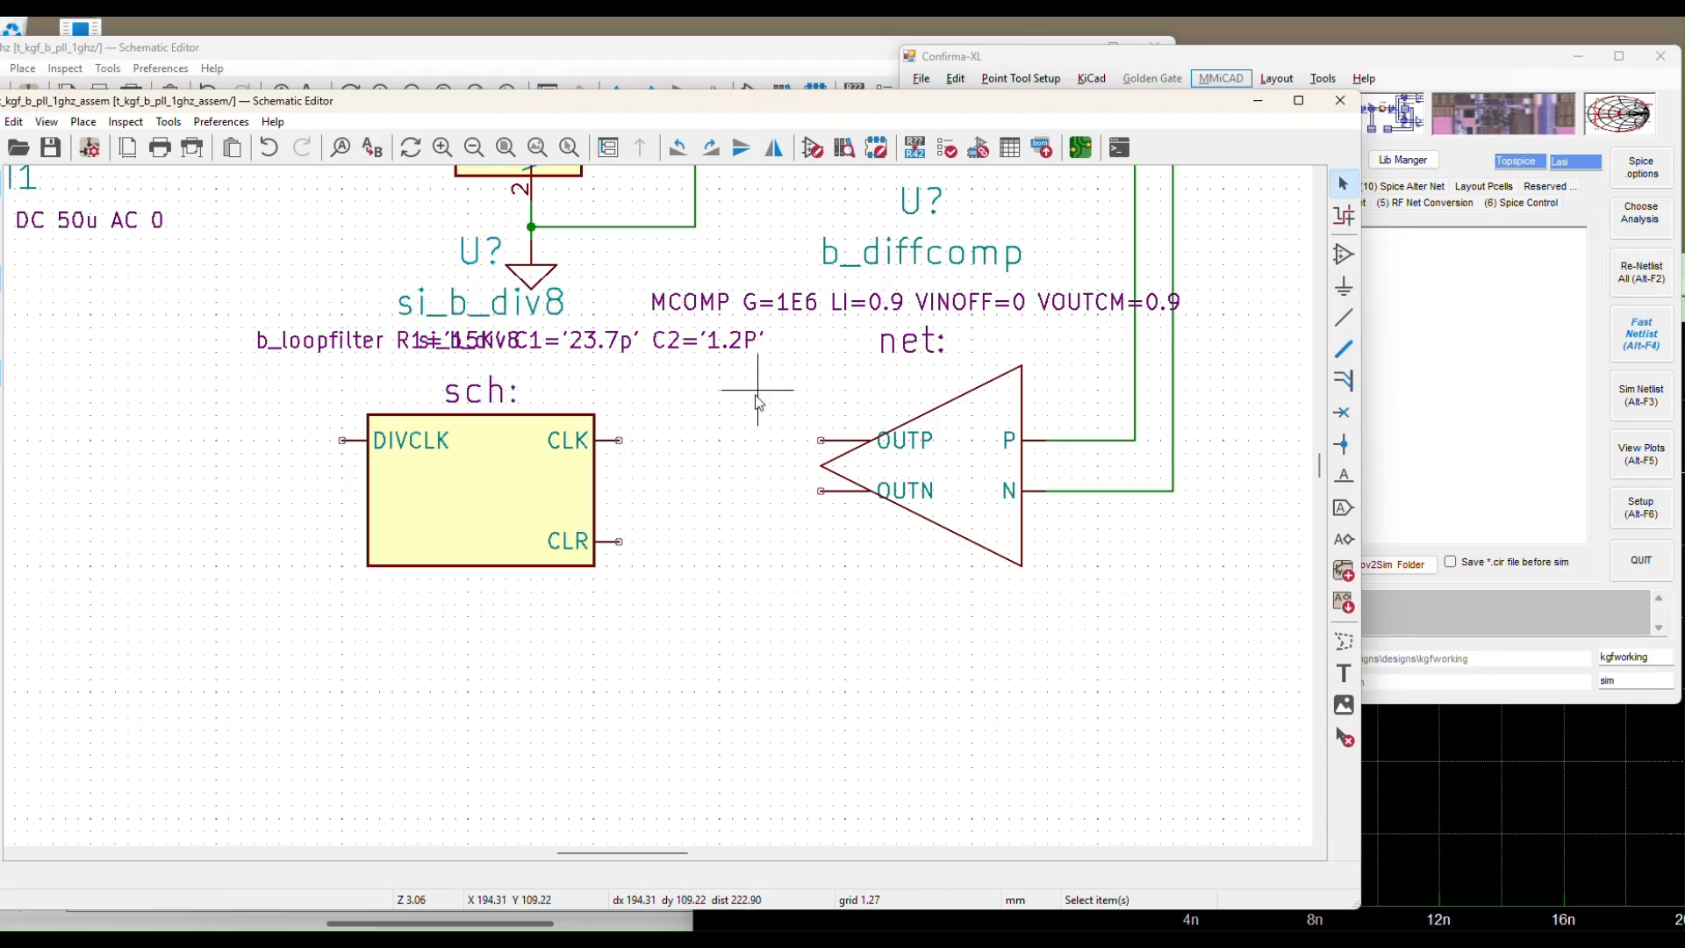
Wire divider CLK to comparator OUTP, add an OUTN stub, and run a wire down from CLR
left_click(1342, 317)
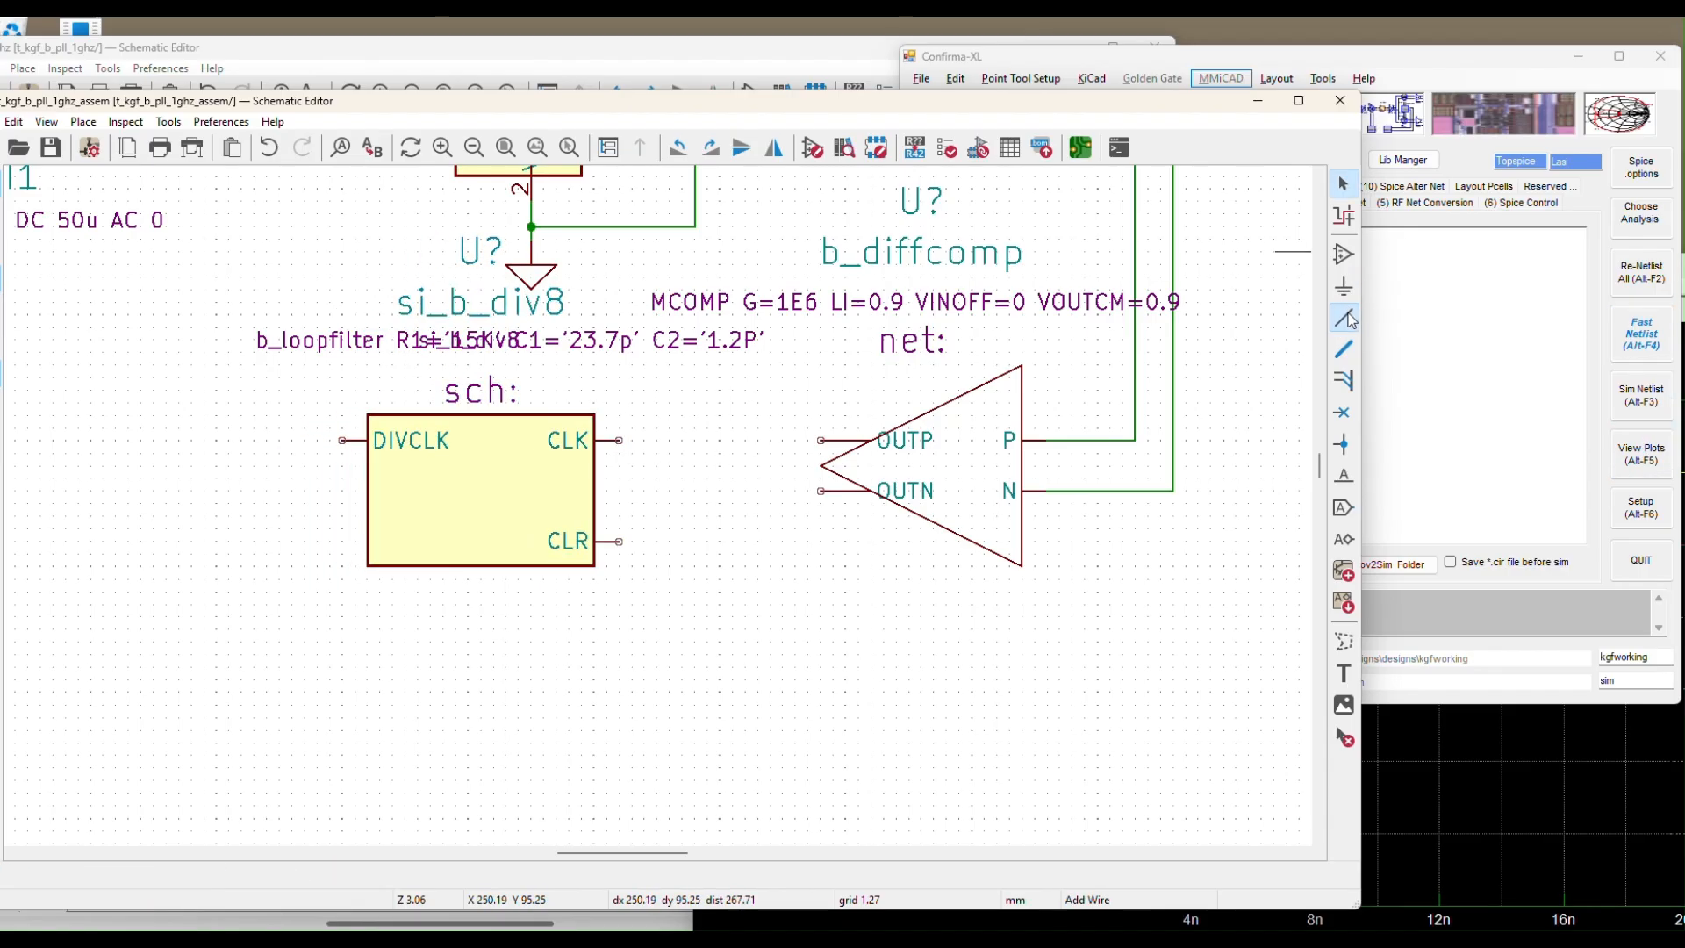
left_click(618, 439)
left_click(820, 440)
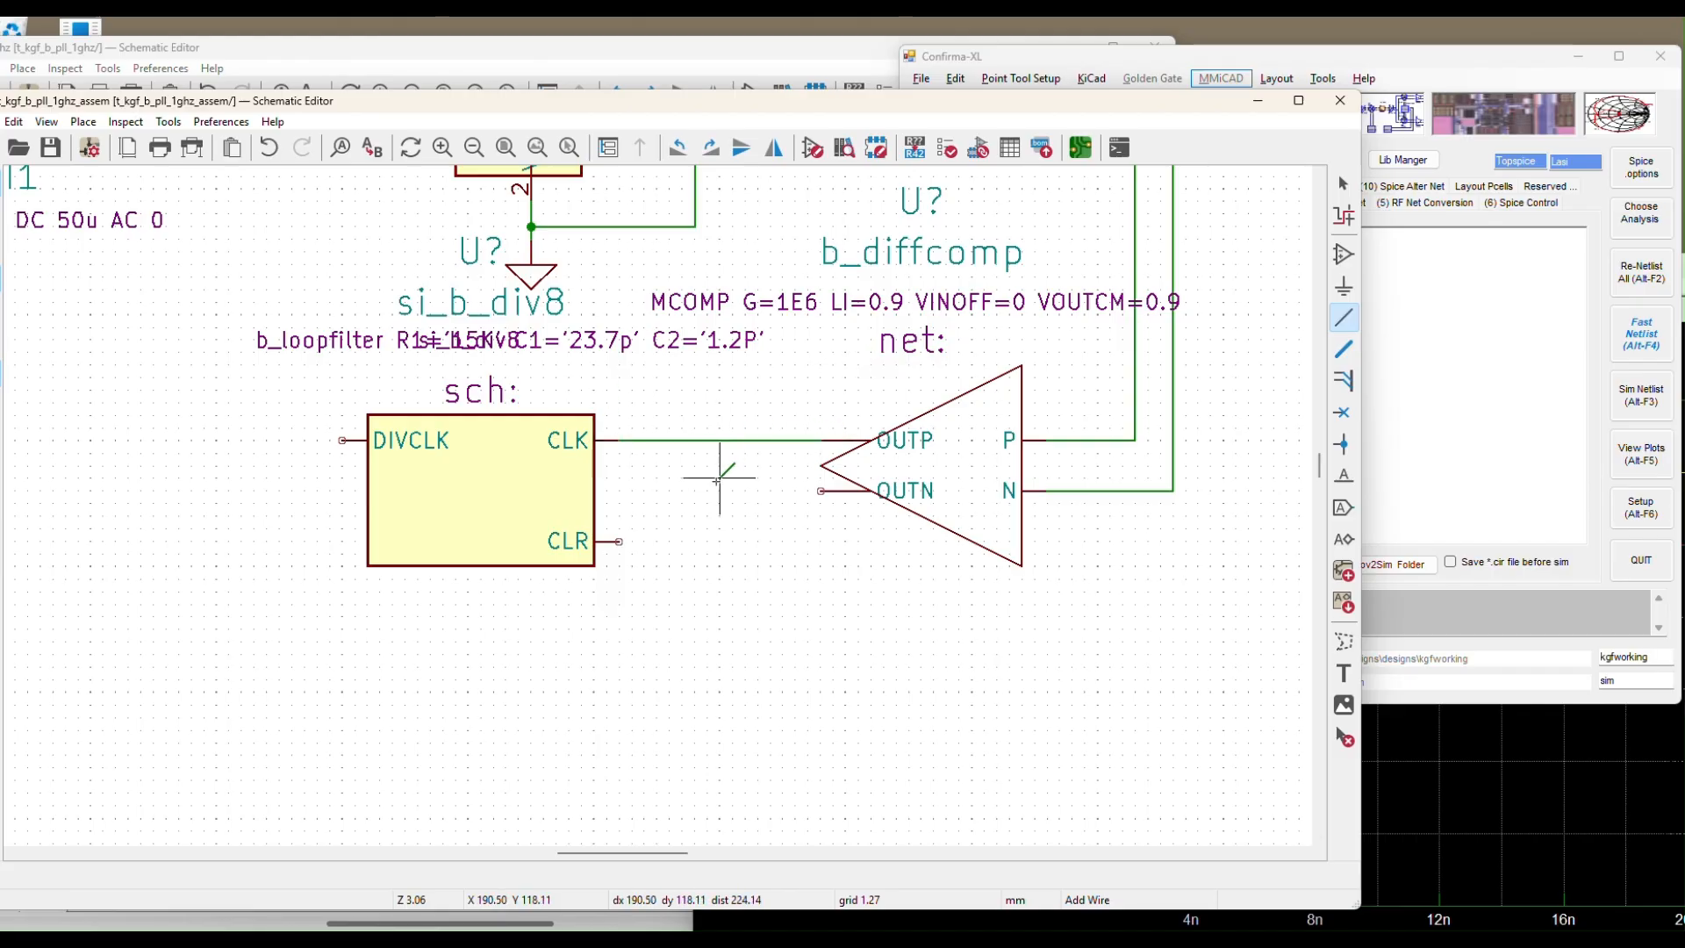
left_click(821, 490)
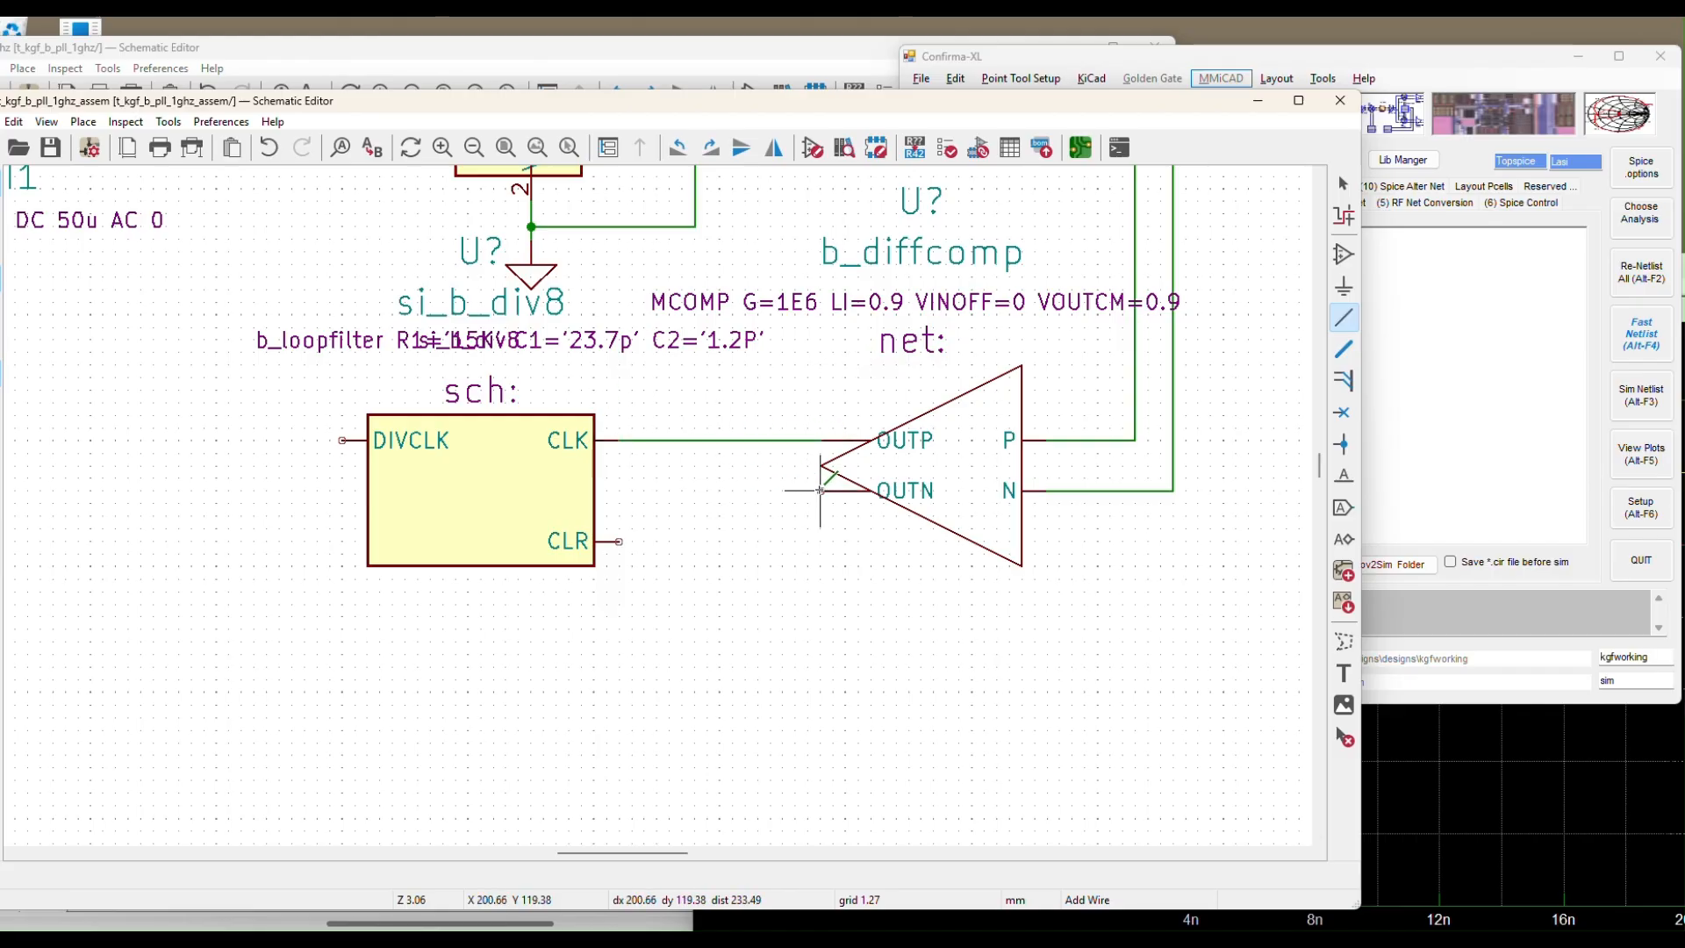
double_click(768, 491)
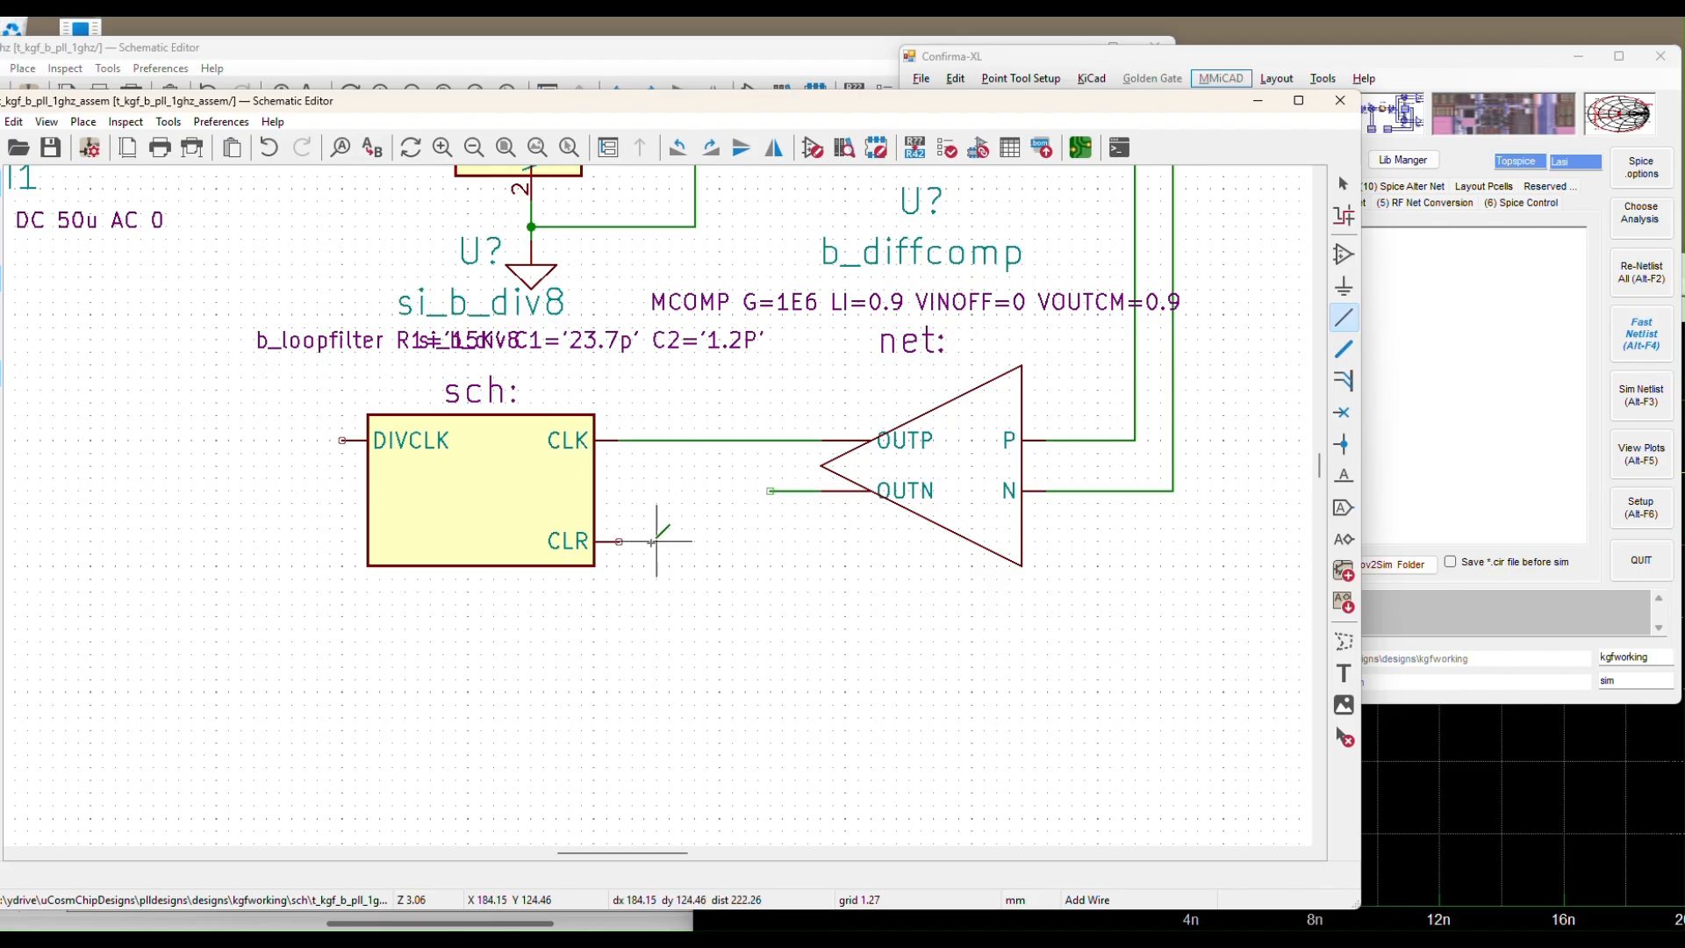
left_click(620, 541)
left_click(656, 542)
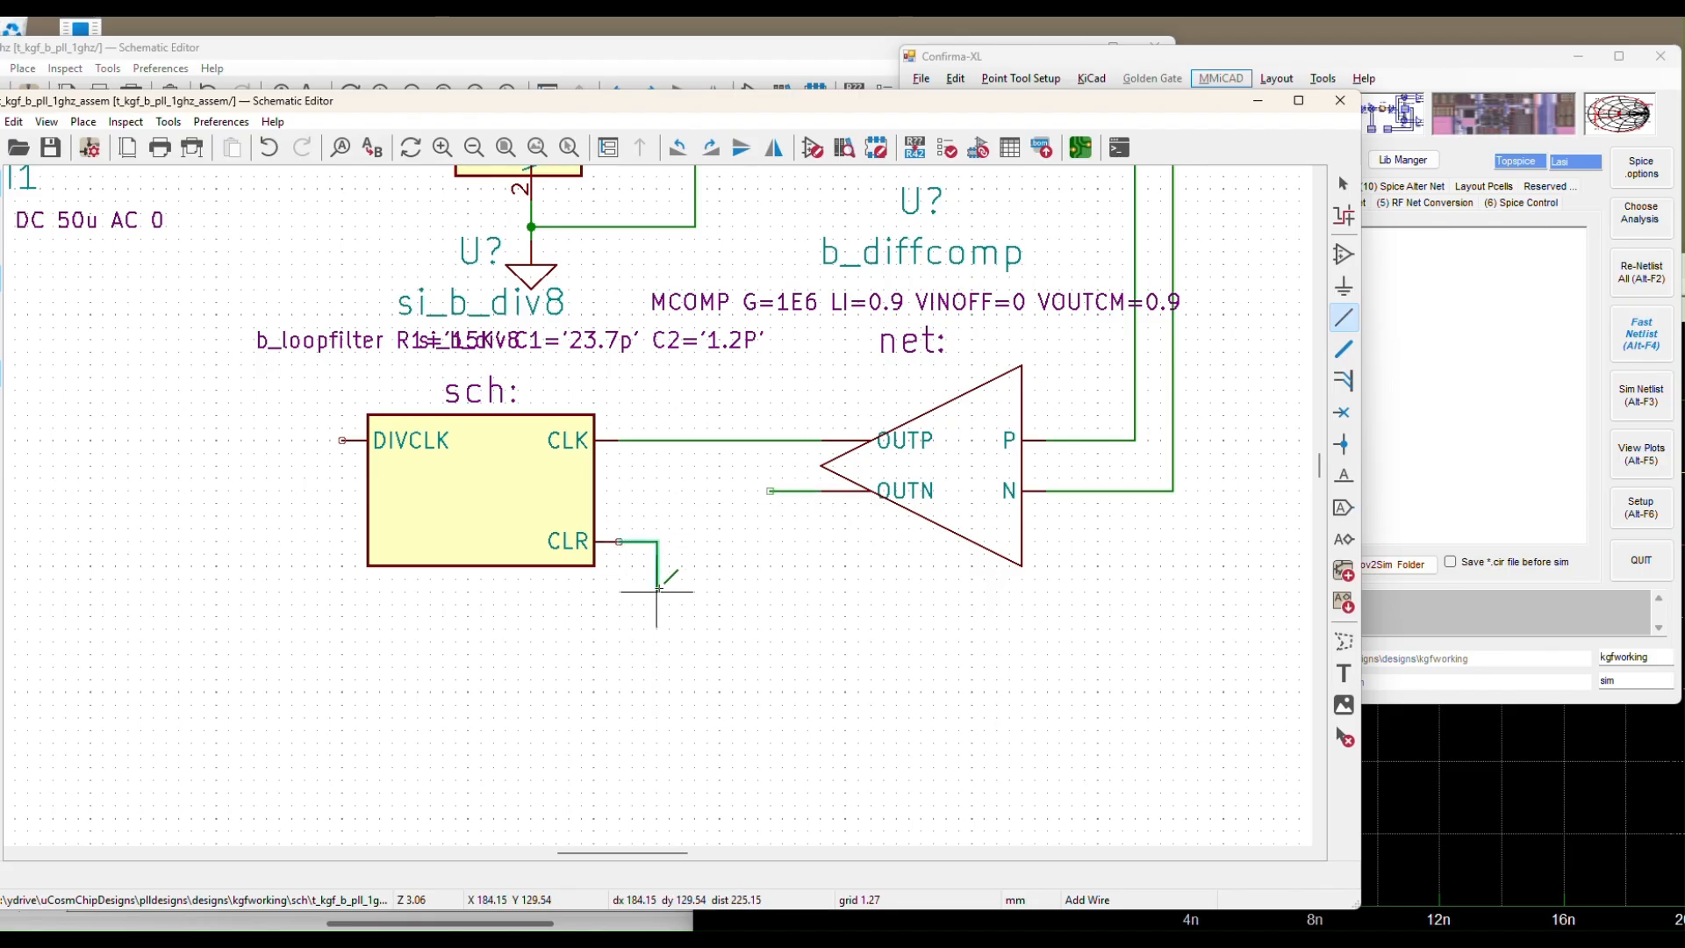
double_click(656, 590)
key("Escape")
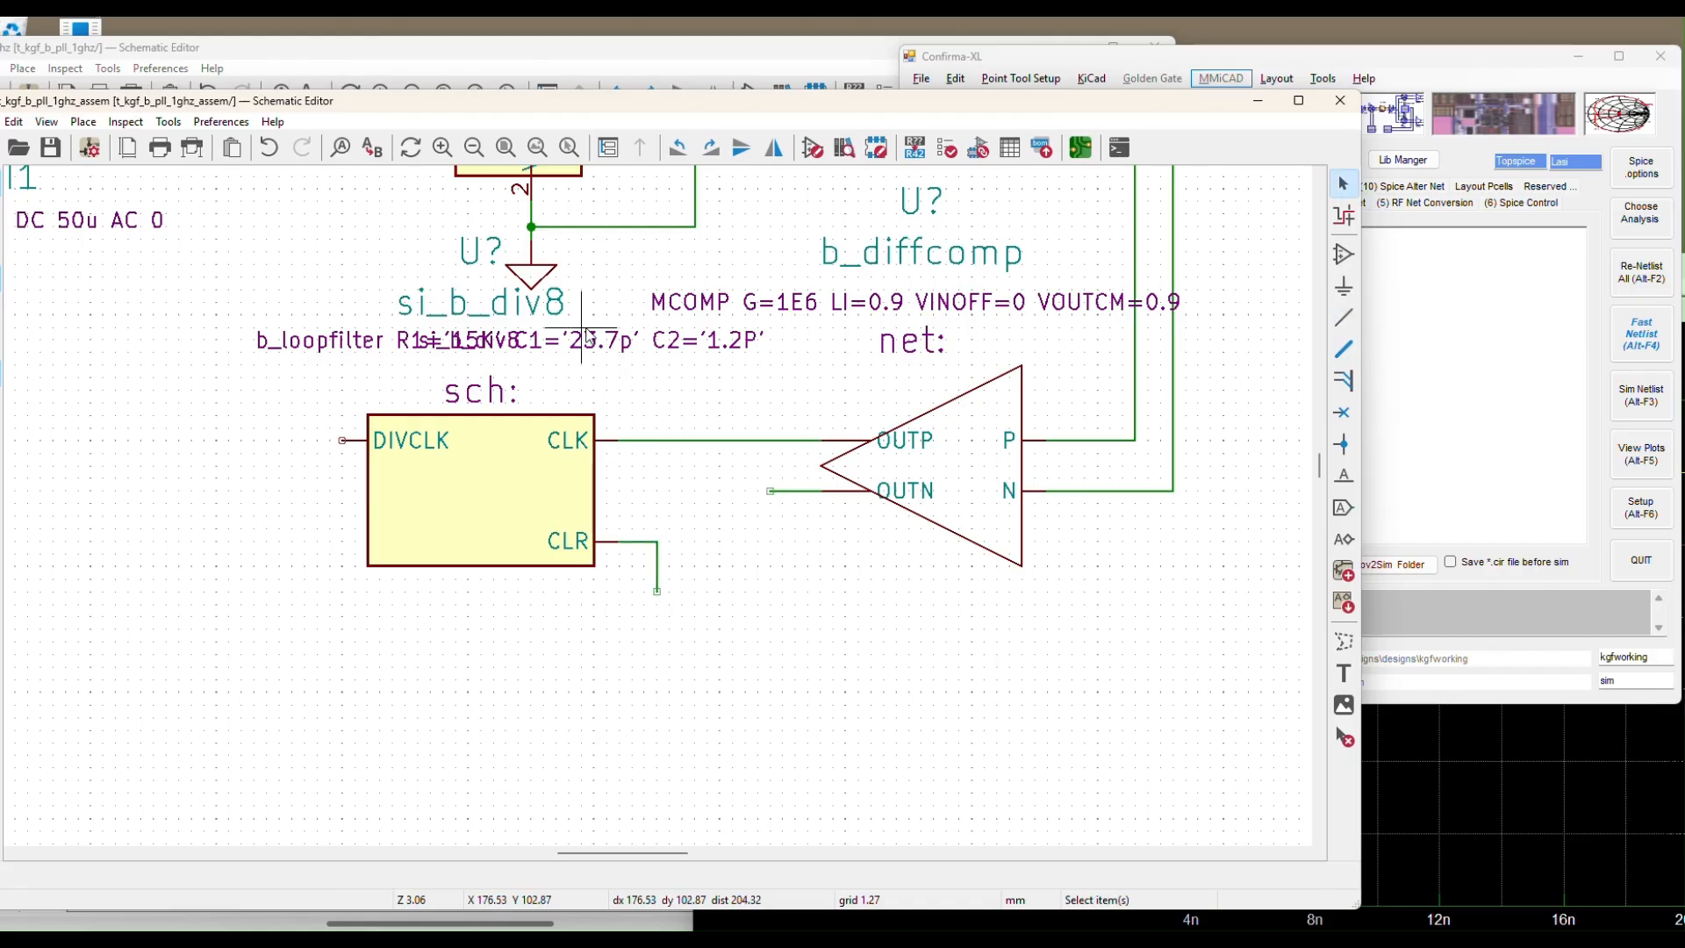
Duplicate a ground symbol and attach it to the end of the CLR wire
left_click(535, 277)
key("ctrl+d")
left_click(630, 660)
left_click(748, 656)
left_click(674, 634)
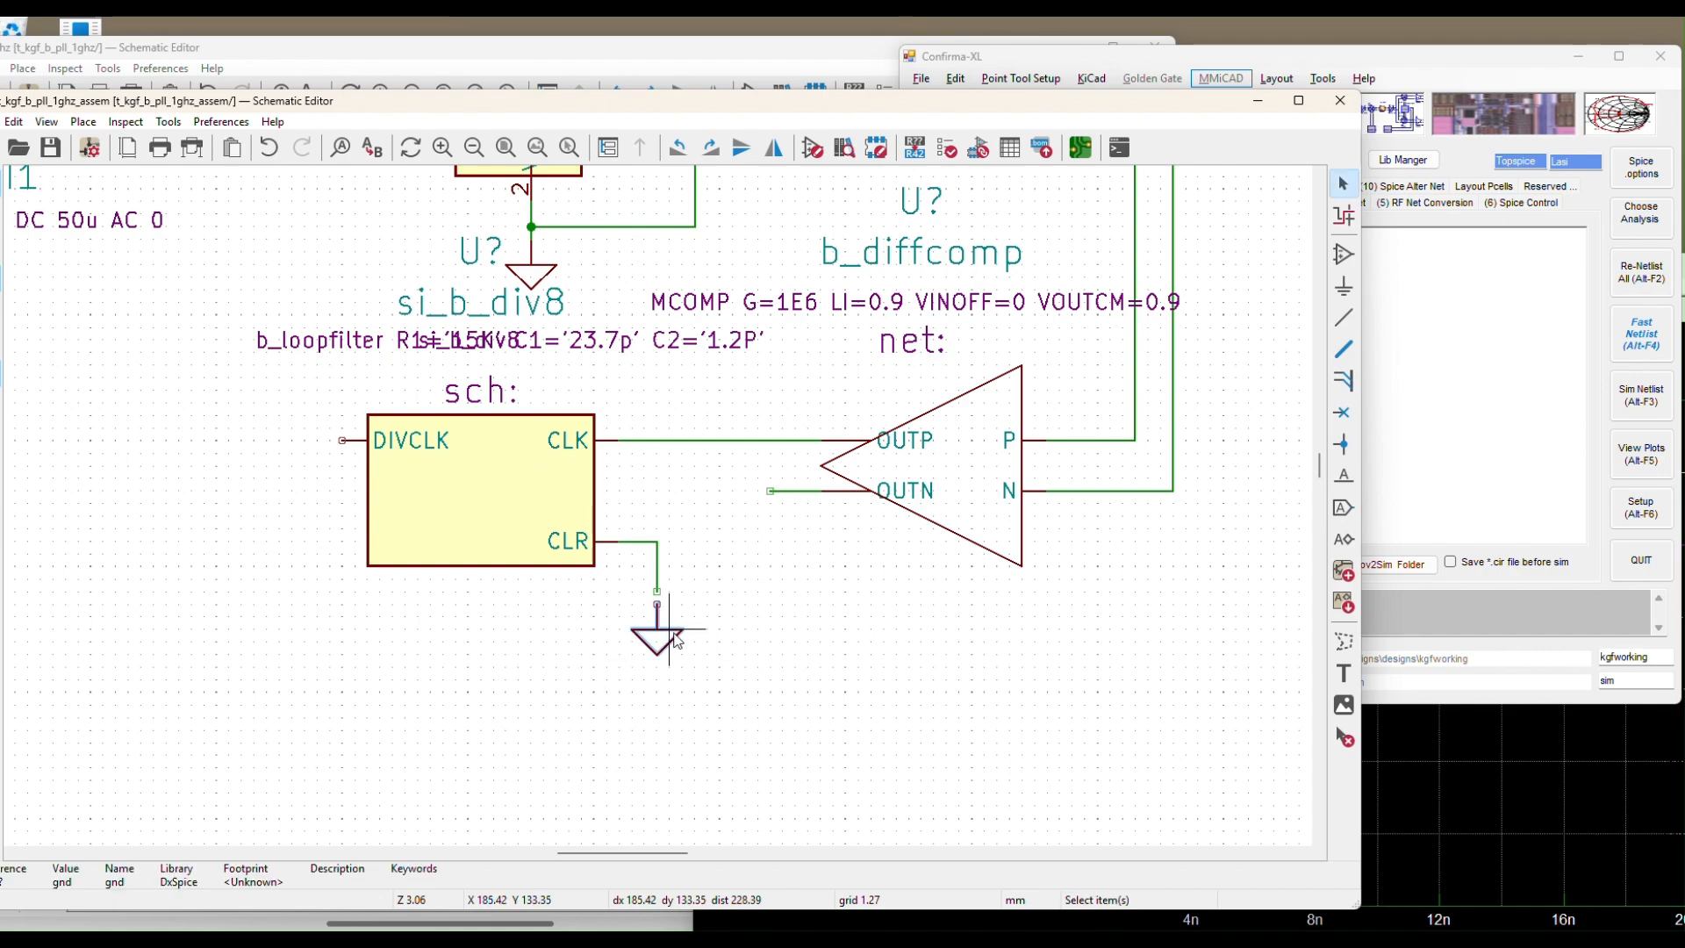
left_click_drag(675, 638, 676, 626)
left_click(734, 632)
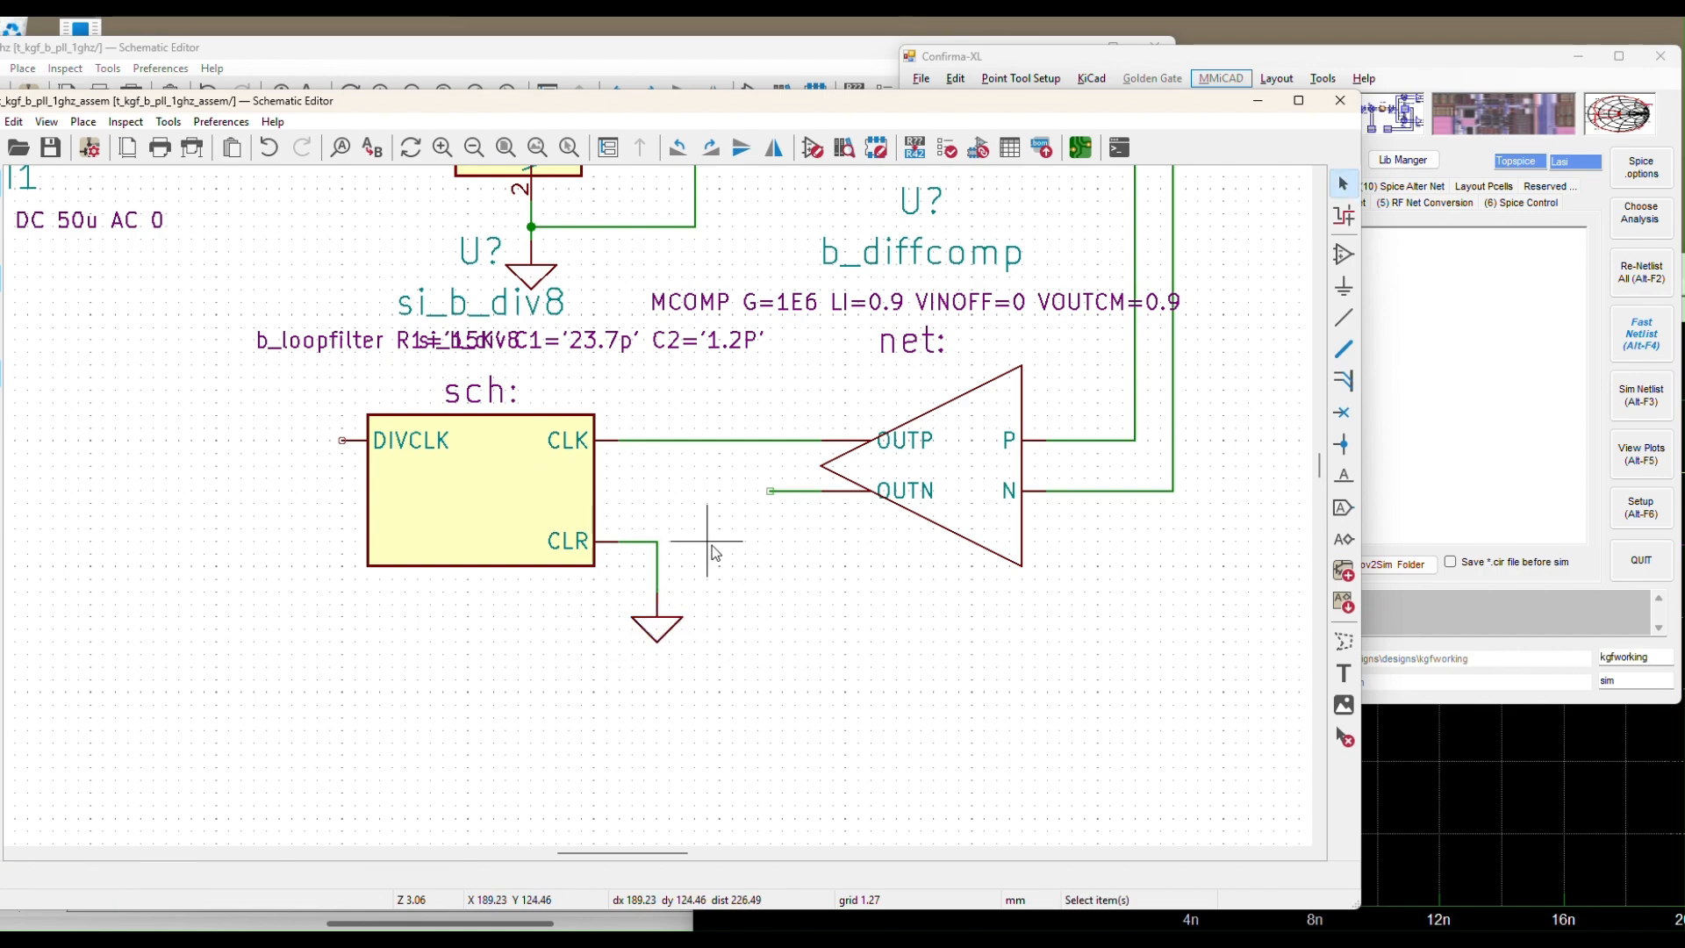
scroll(712, 551, "down", 3)
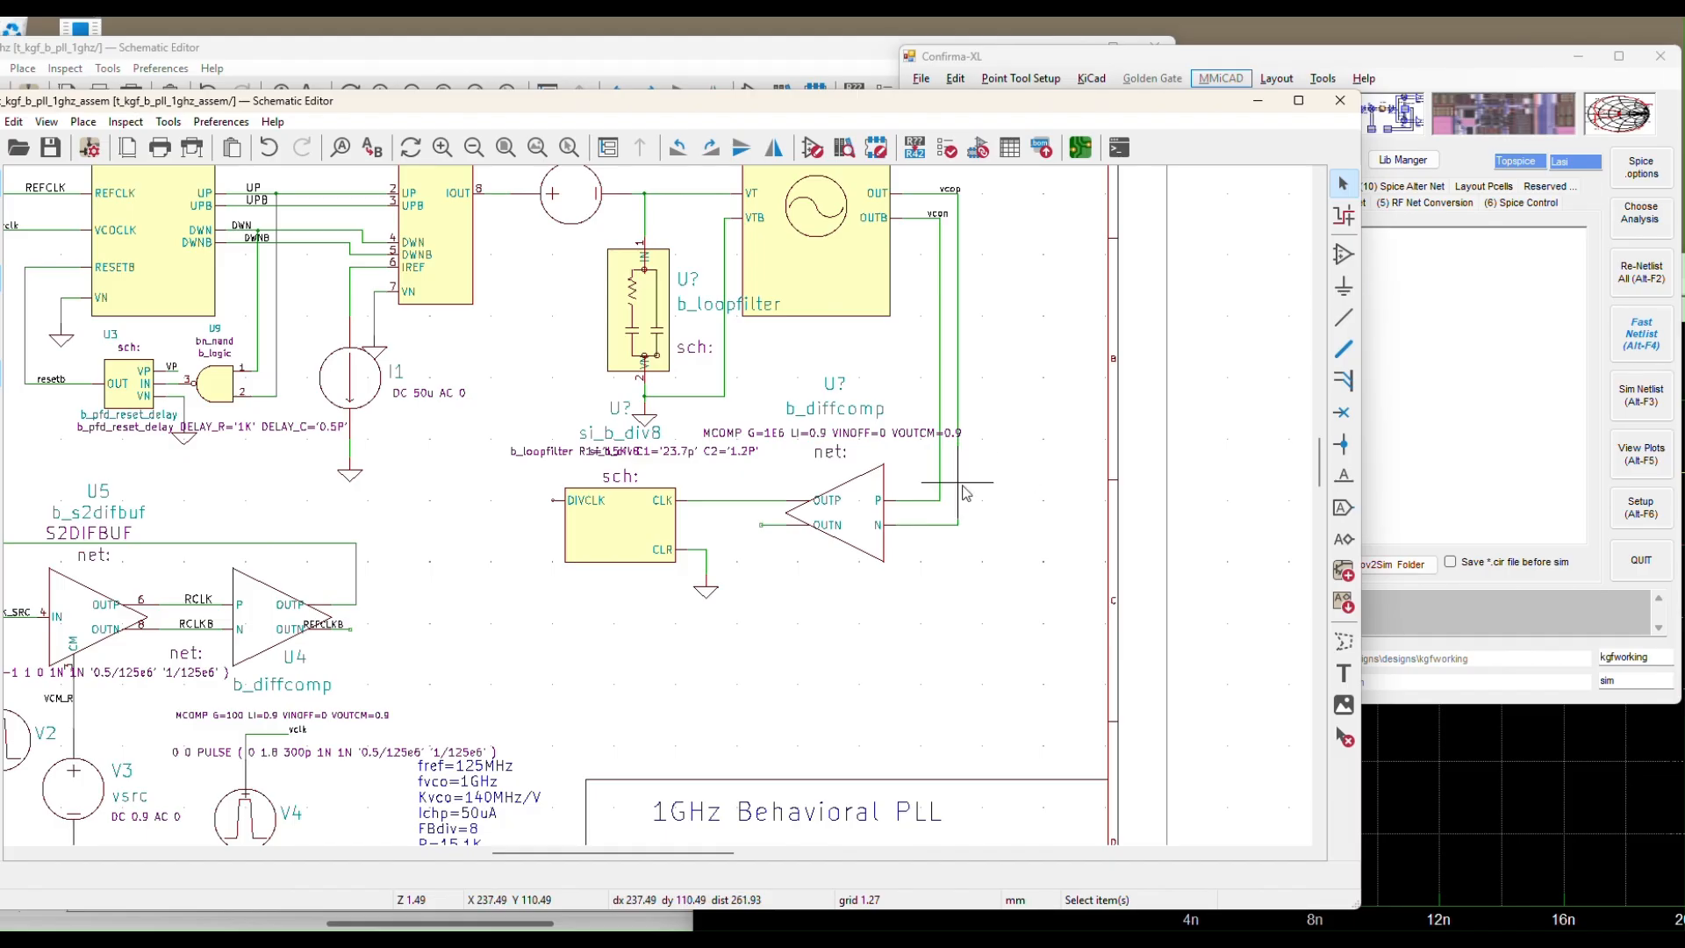
Move the comparator's MCOMP parameter text below the comparator
left_click(887, 433)
key("m")
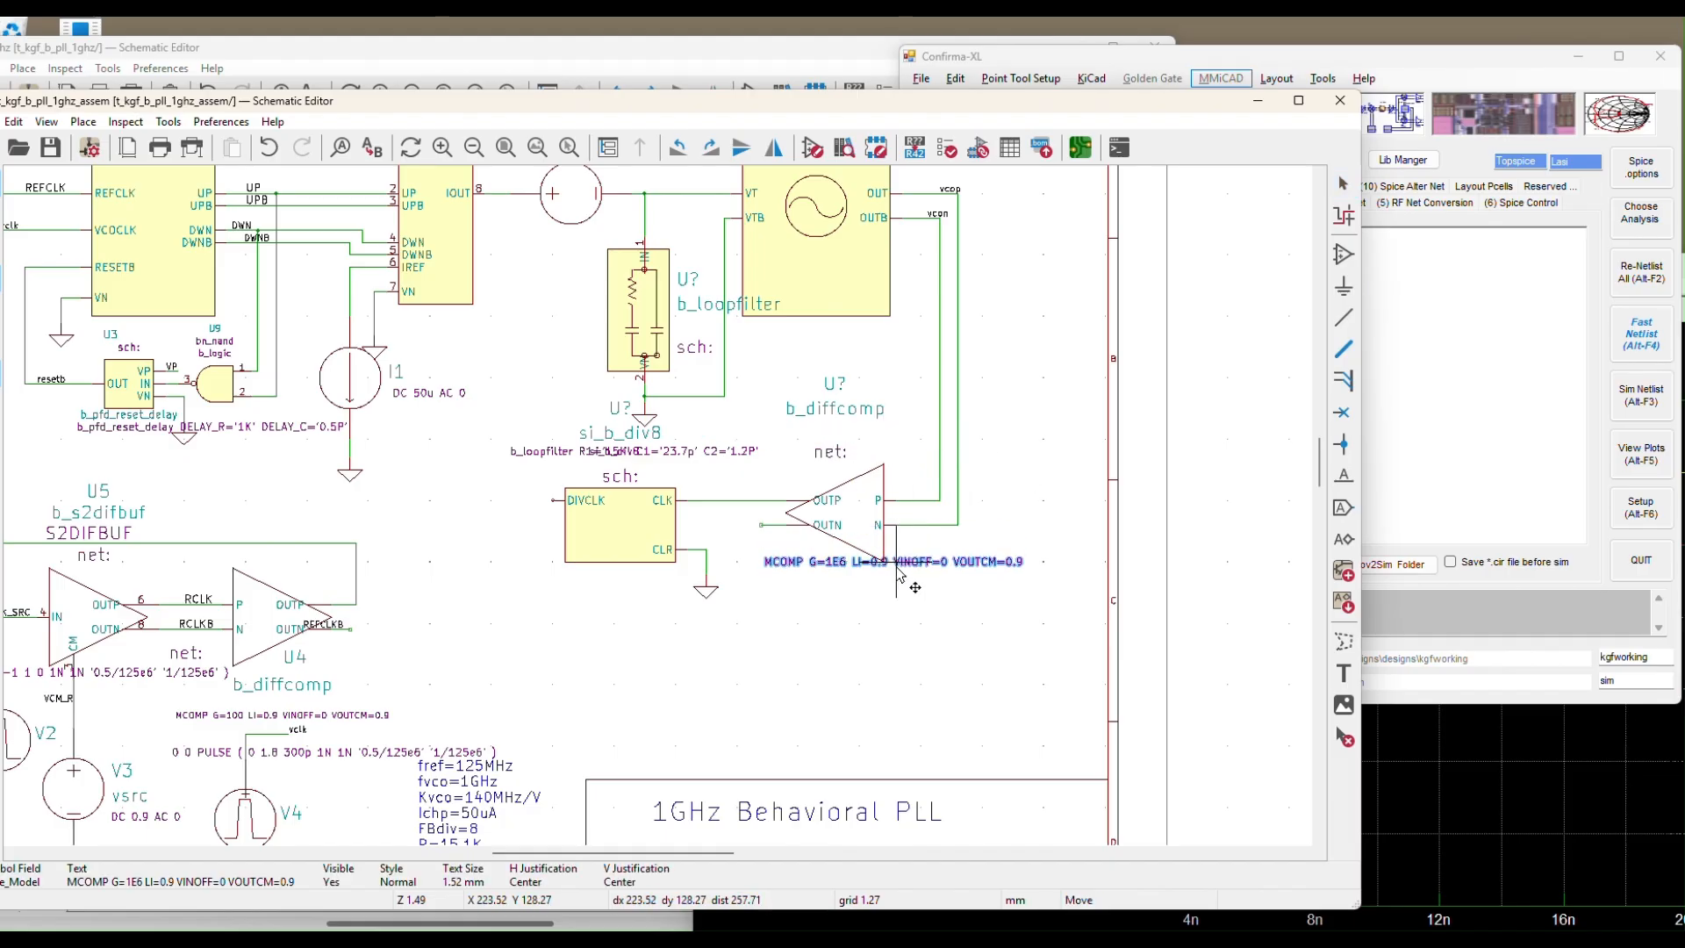
left_click(906, 594)
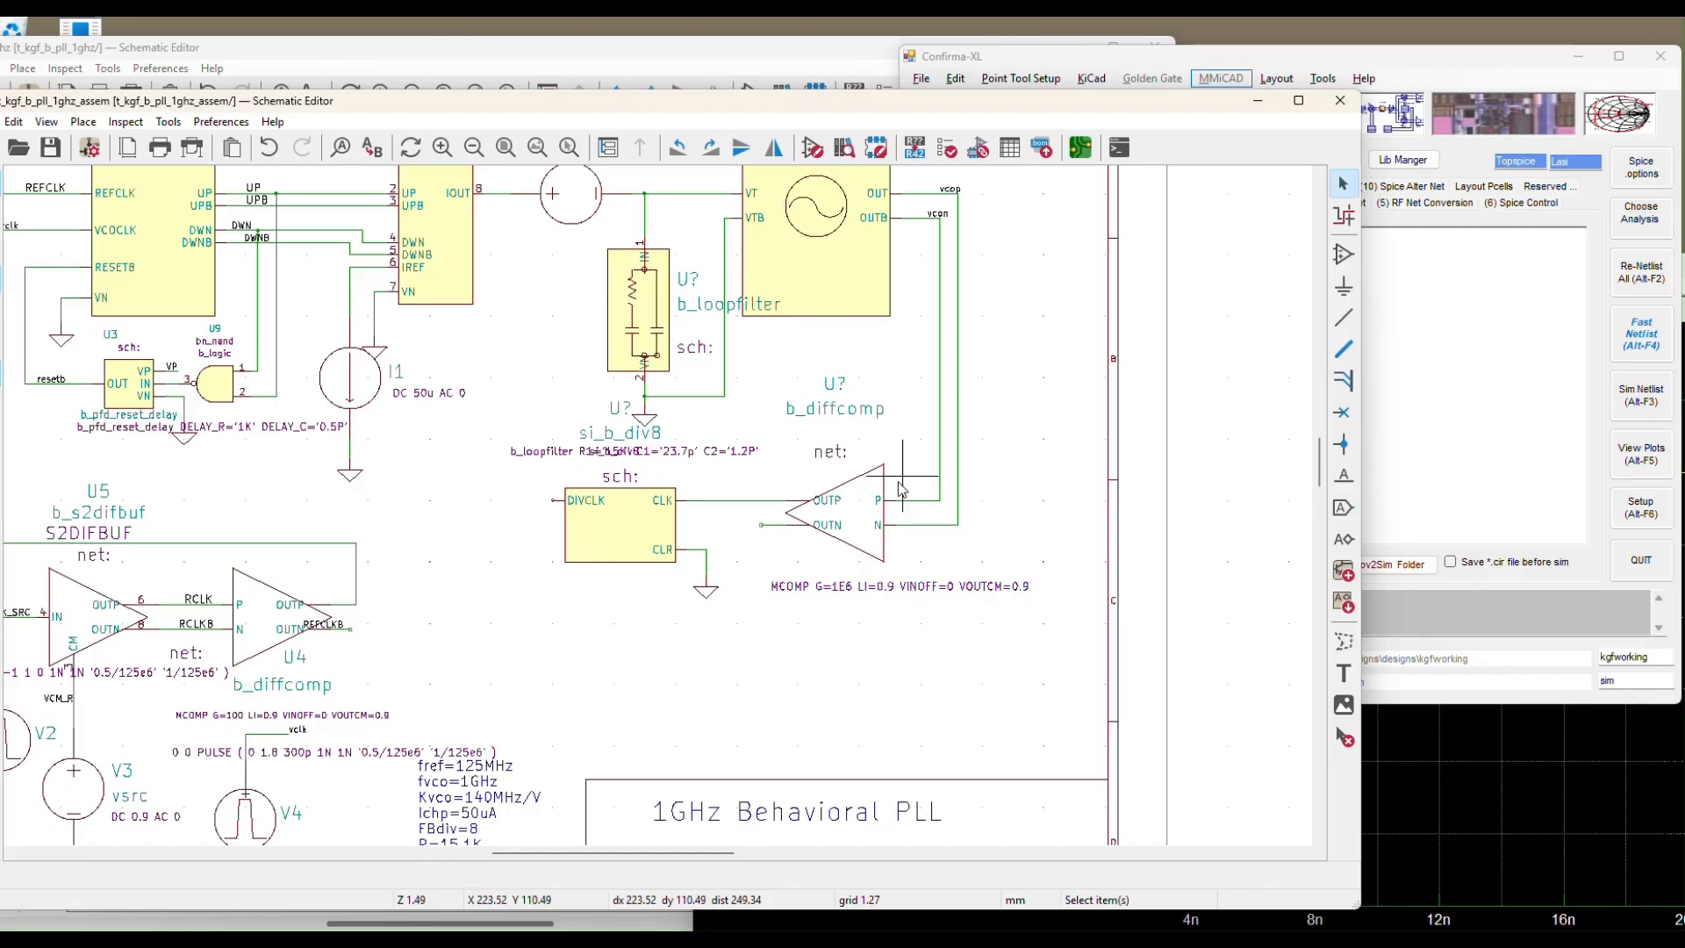
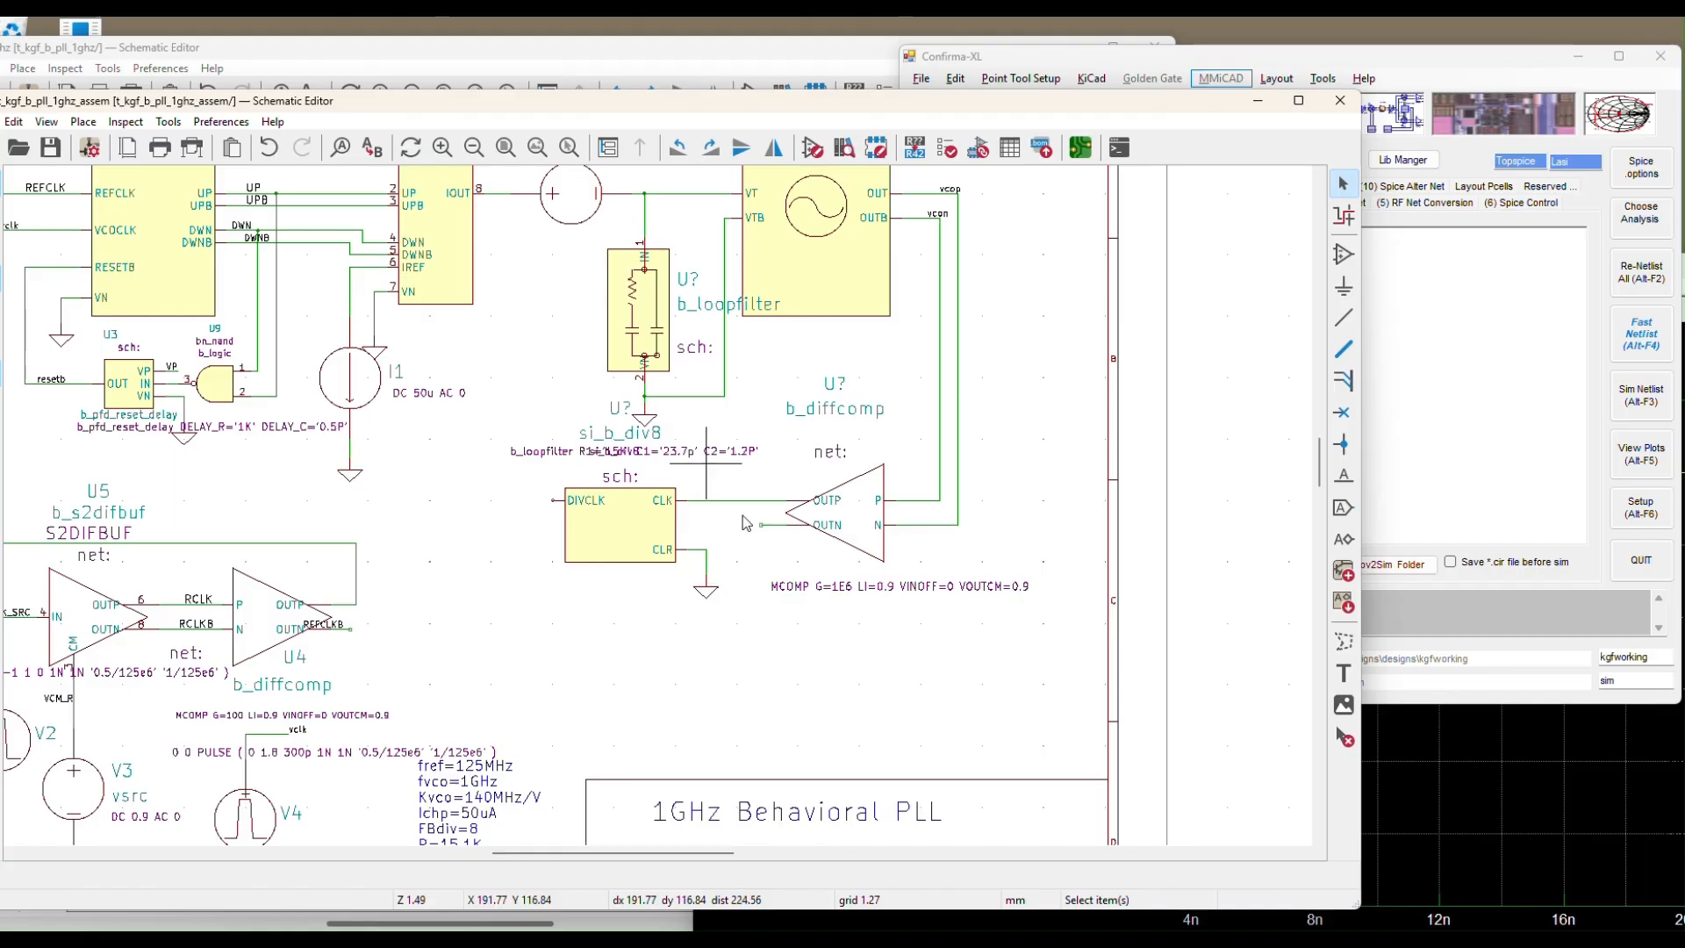
Save the PLL schematic
scroll(1009, 675, "down", 4)
scroll(1006, 678, "up", 4)
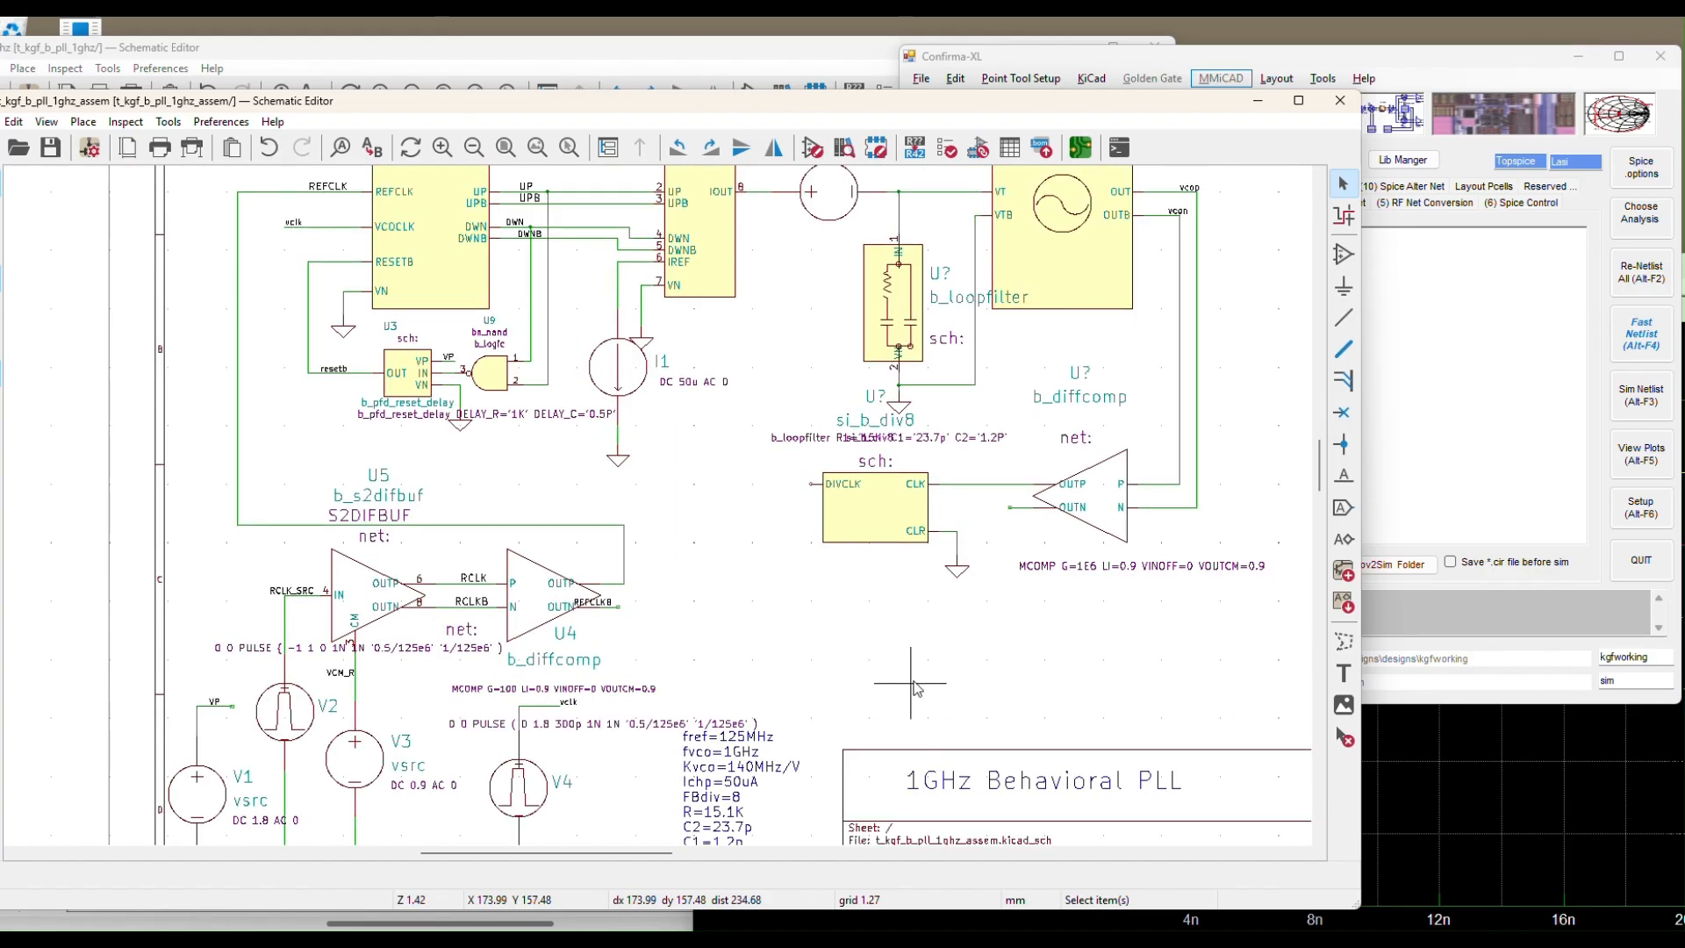
left_click(50, 148)
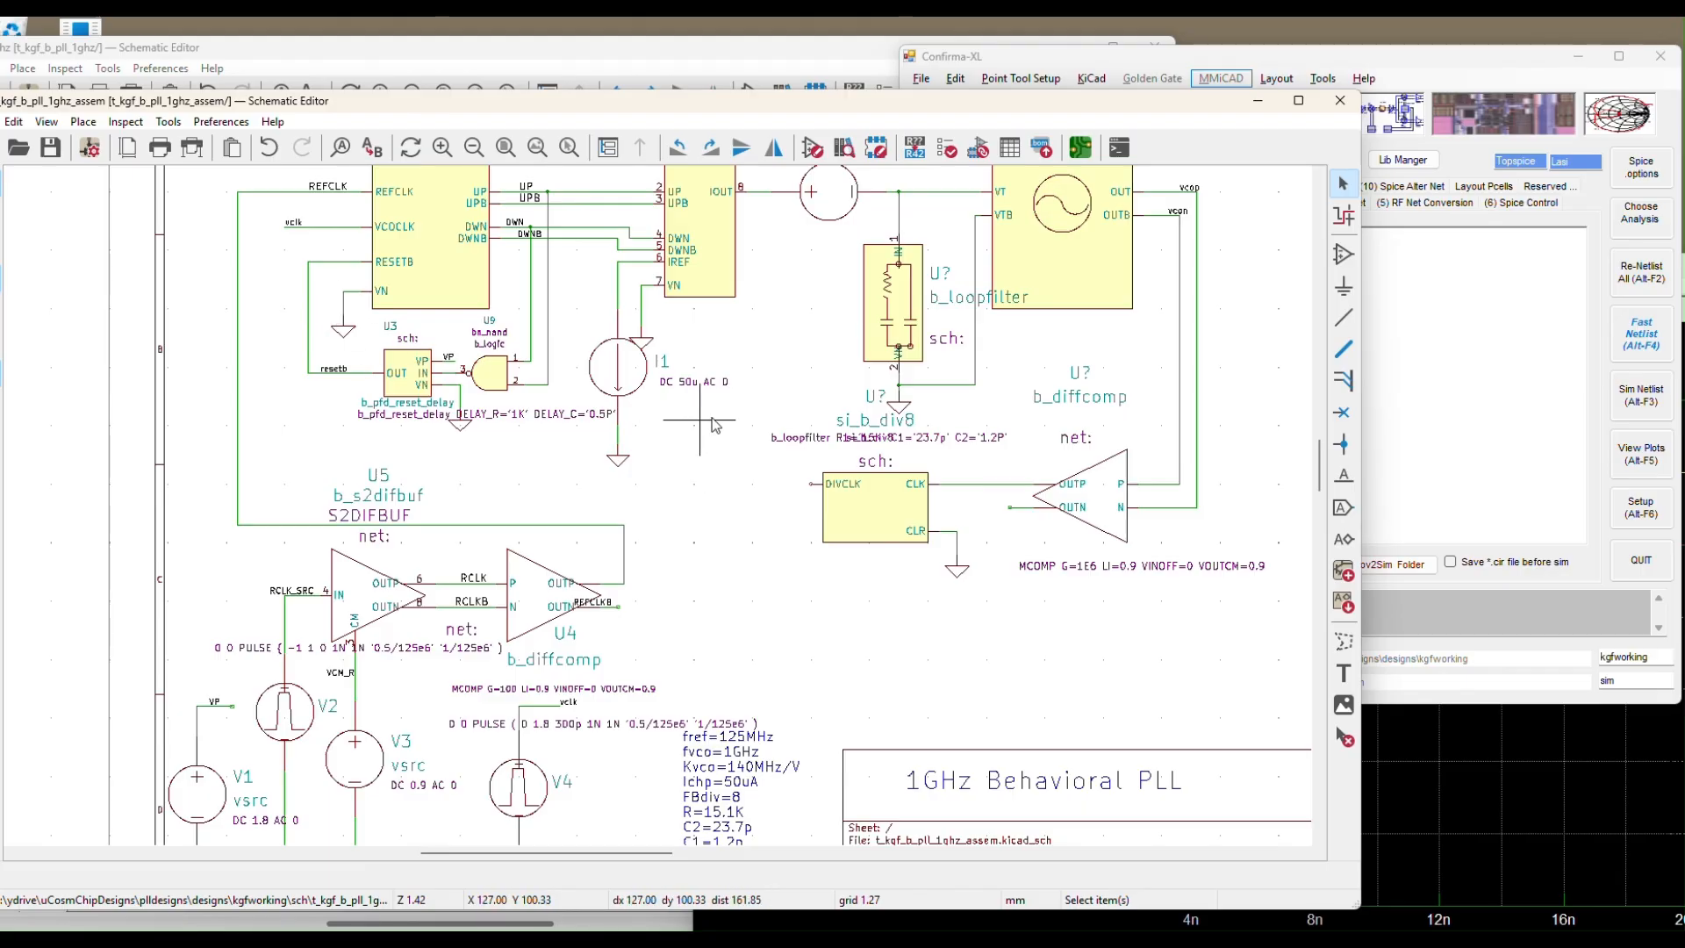
Wire the divider's DIVCLK pin up to the vclk net at the phase detector's VCOCLK input
left_click(1343, 316)
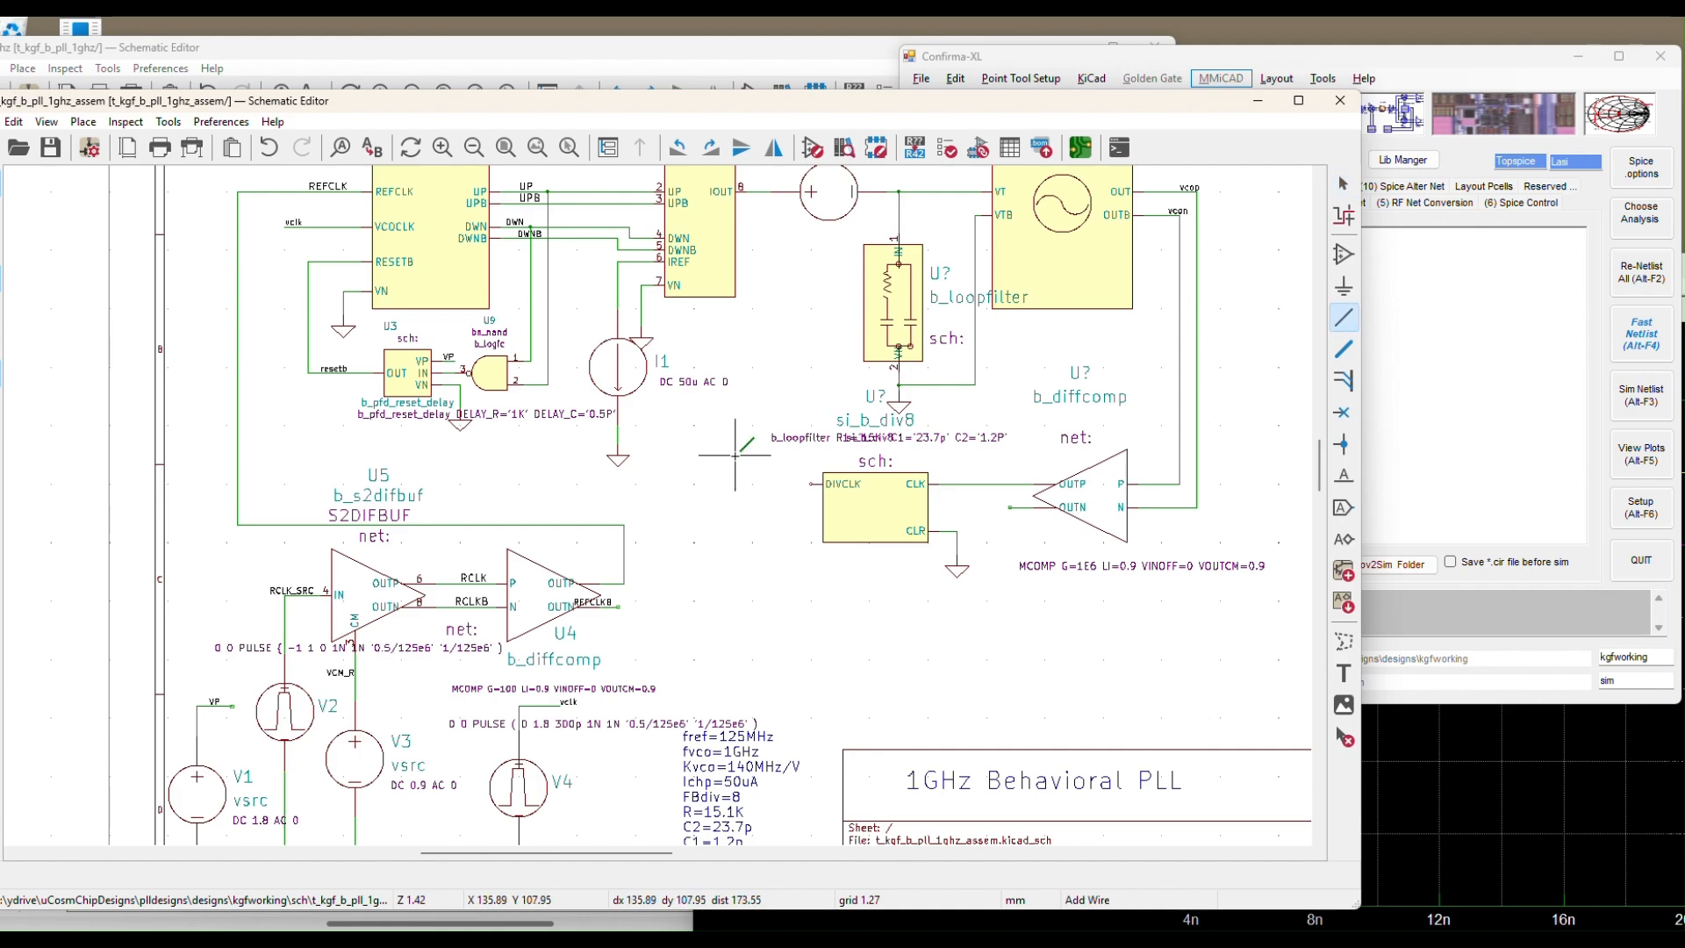
left_click(811, 483)
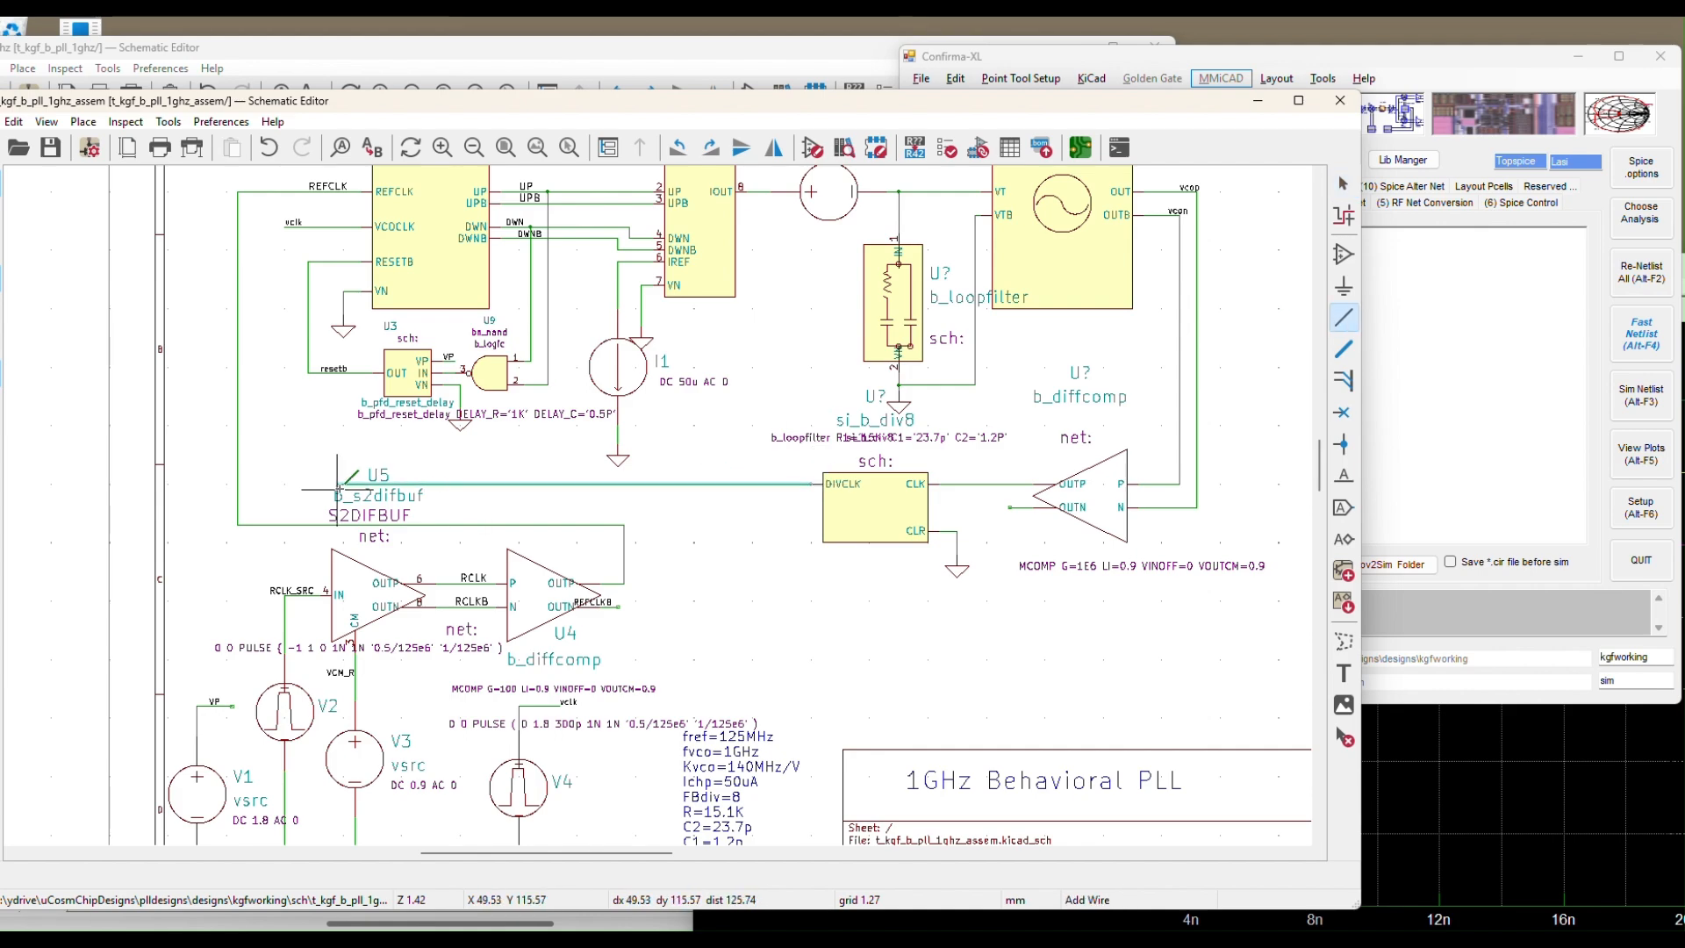
left_click(284, 225)
key("Escape")
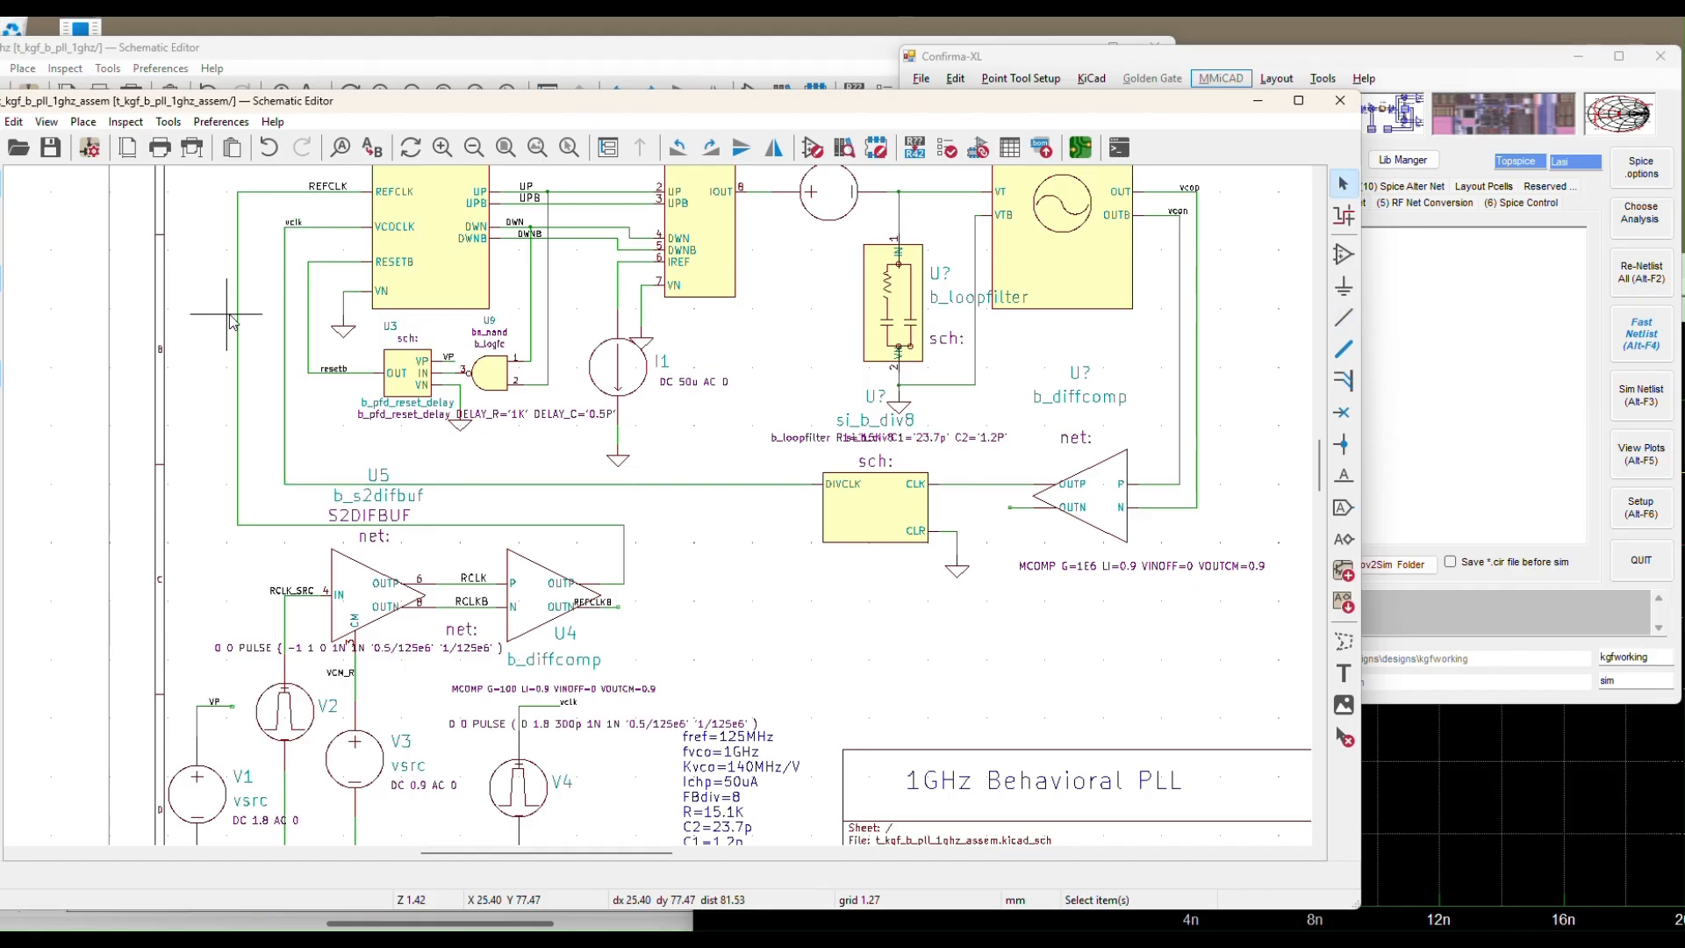
left_click(297, 226)
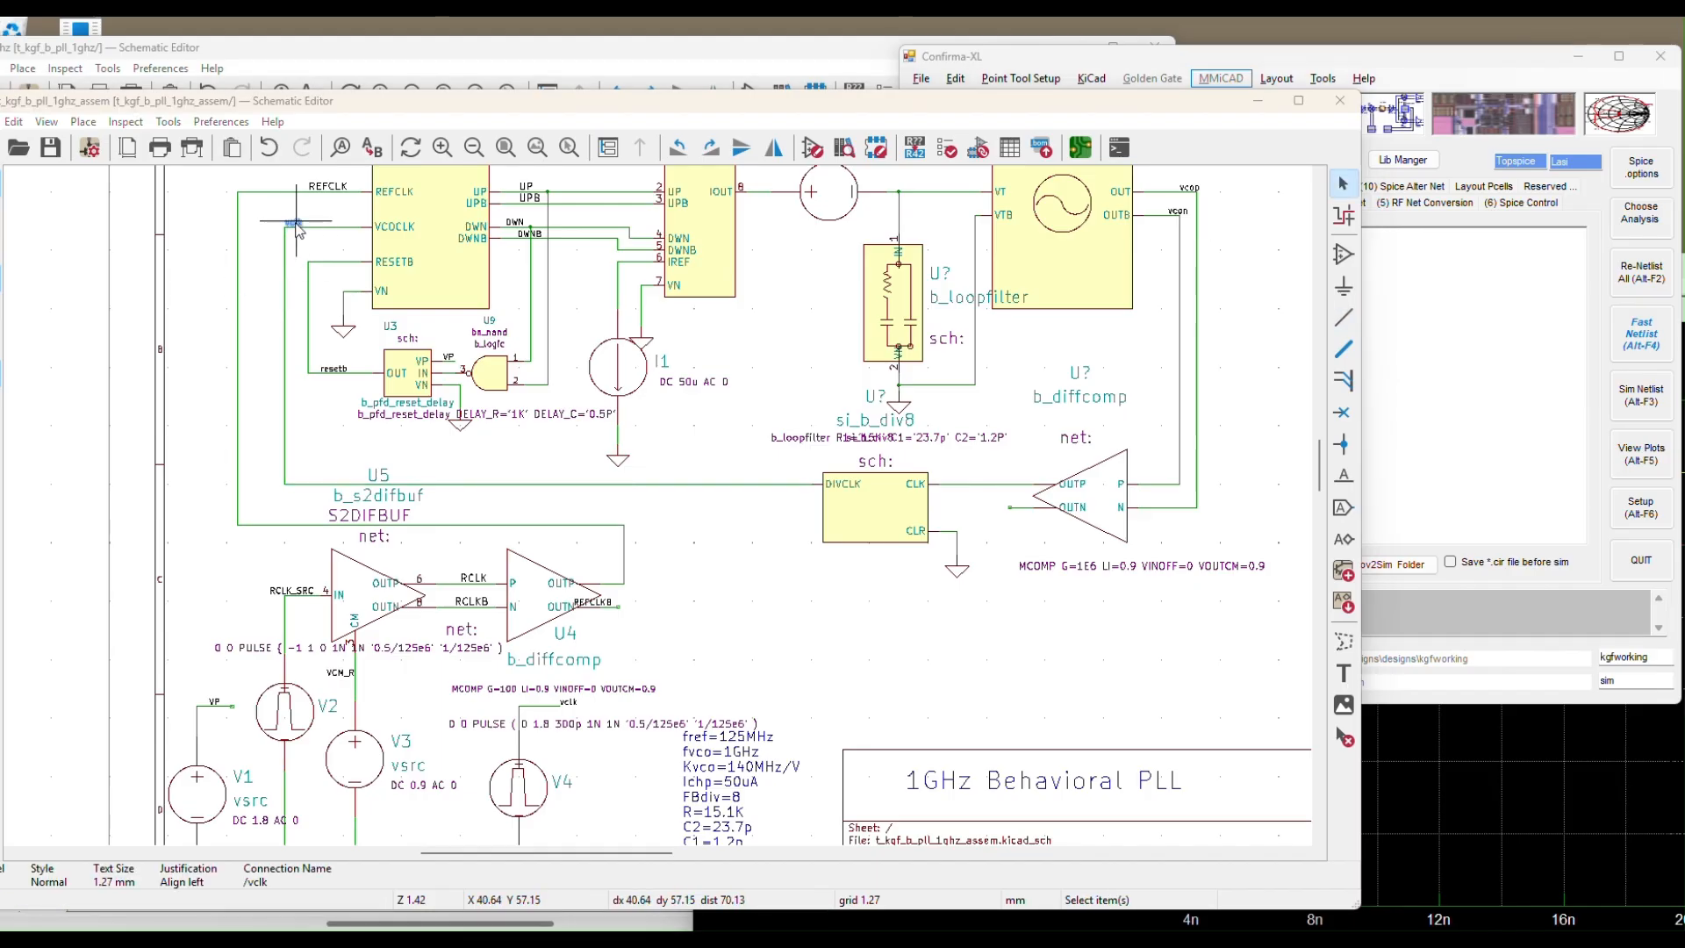
key("e")
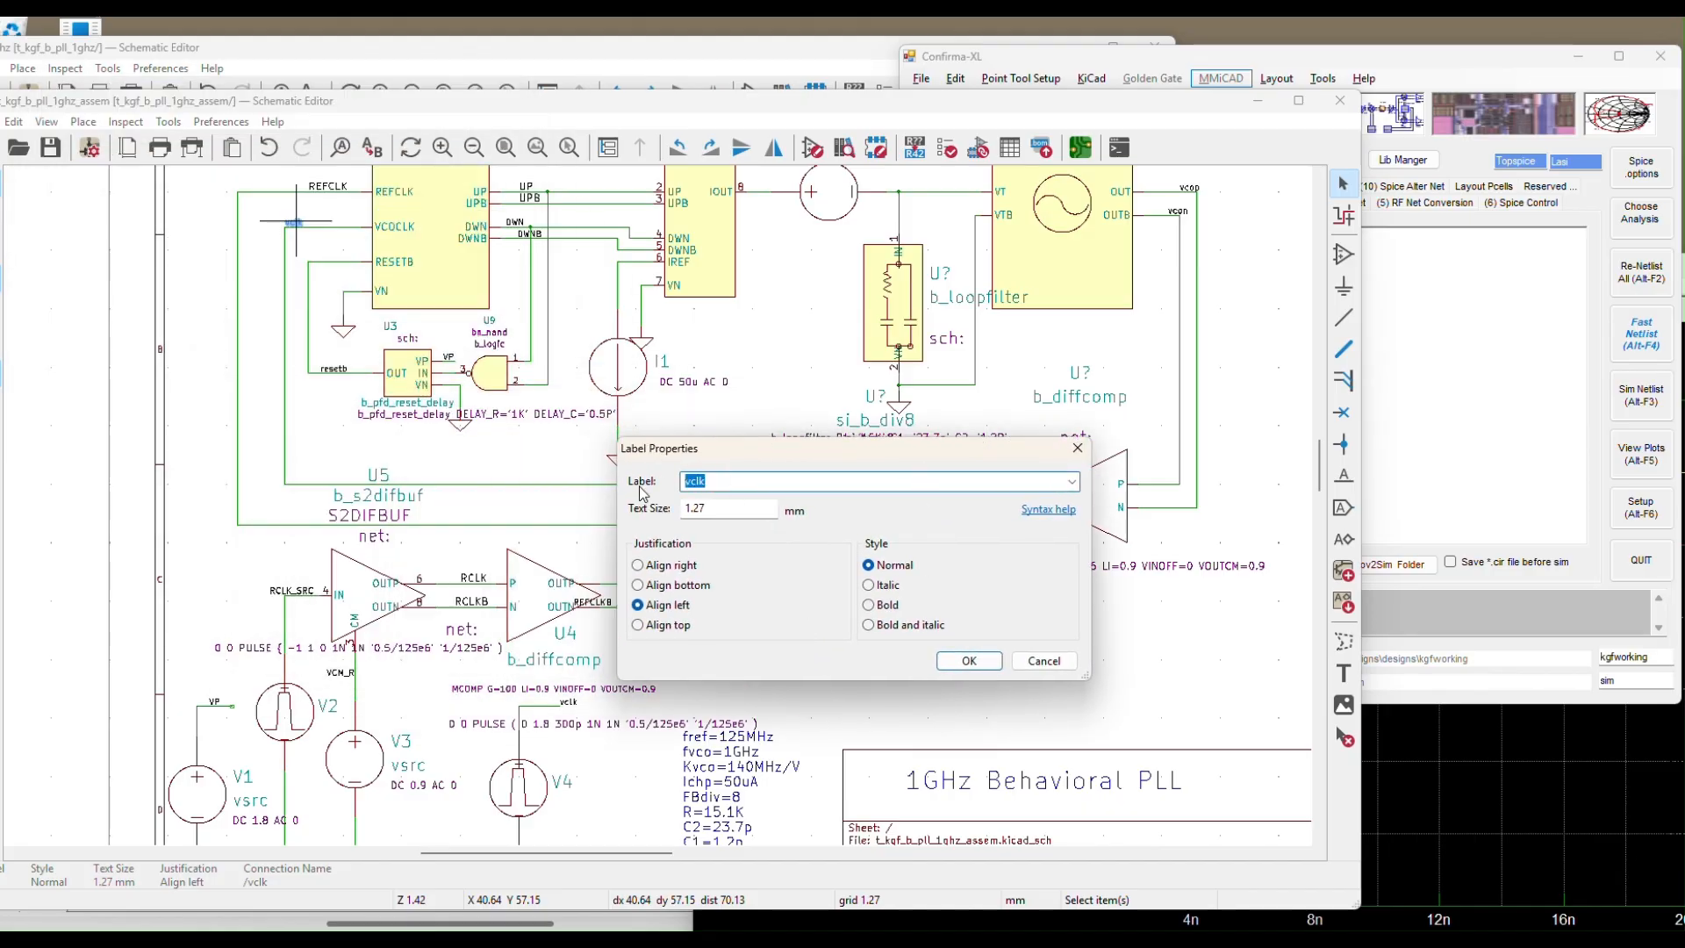
Rename the VCOCLK input's net label from vclk to vcoclk
type("vco")
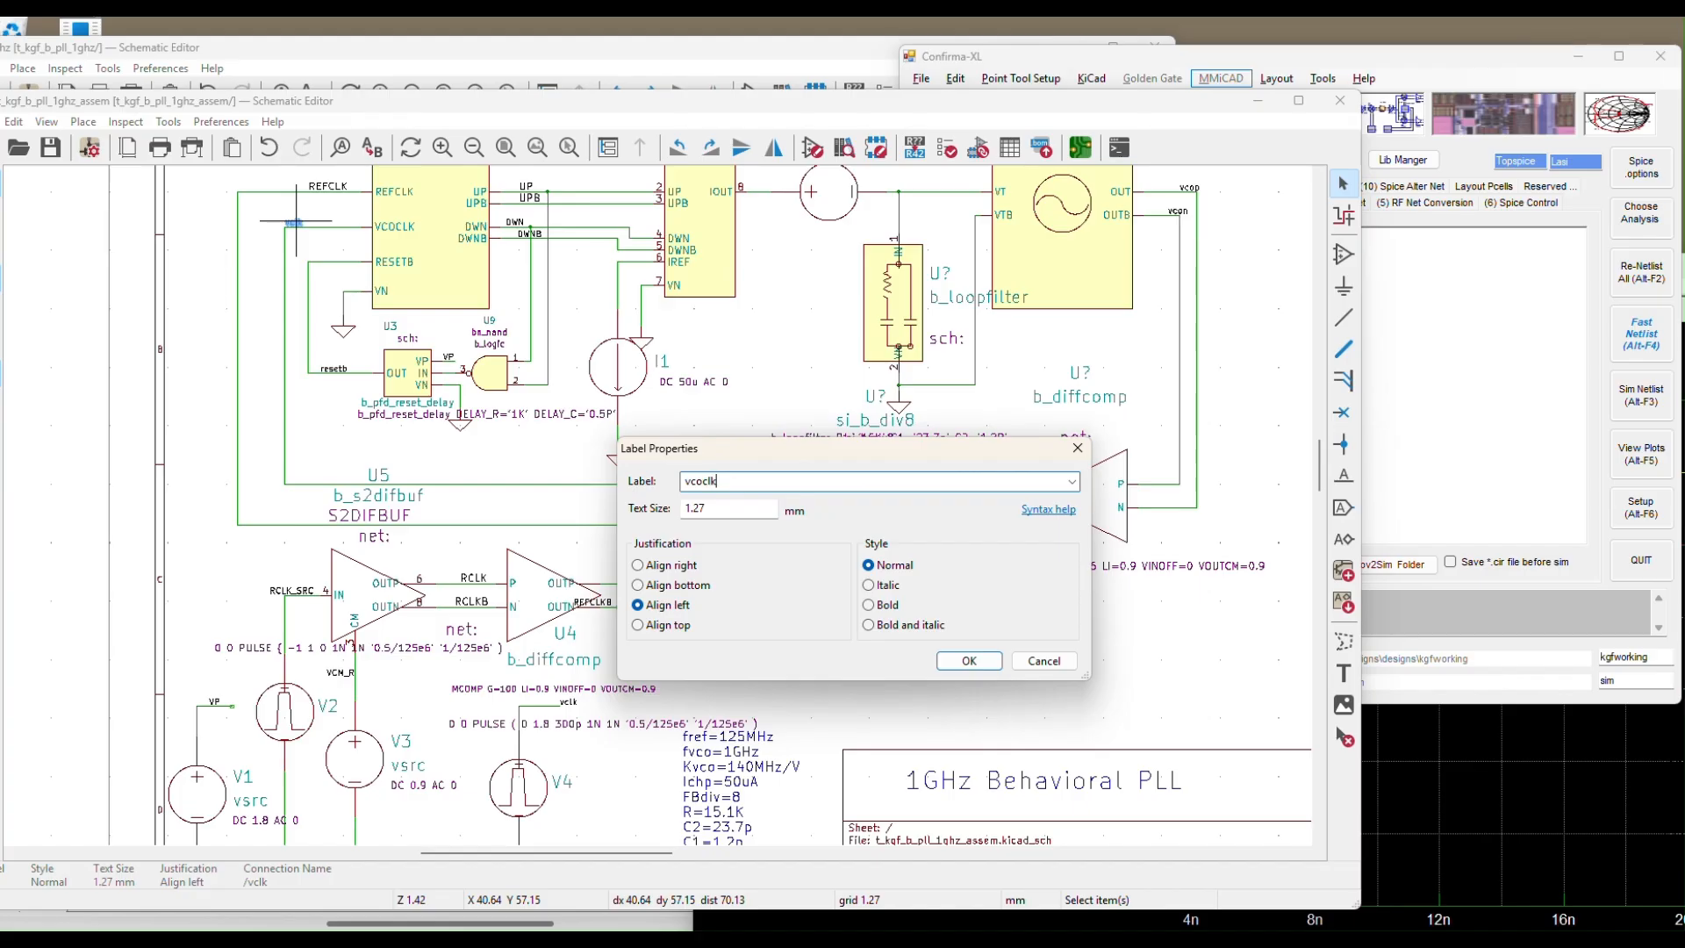
type("clk")
left_click(969, 661)
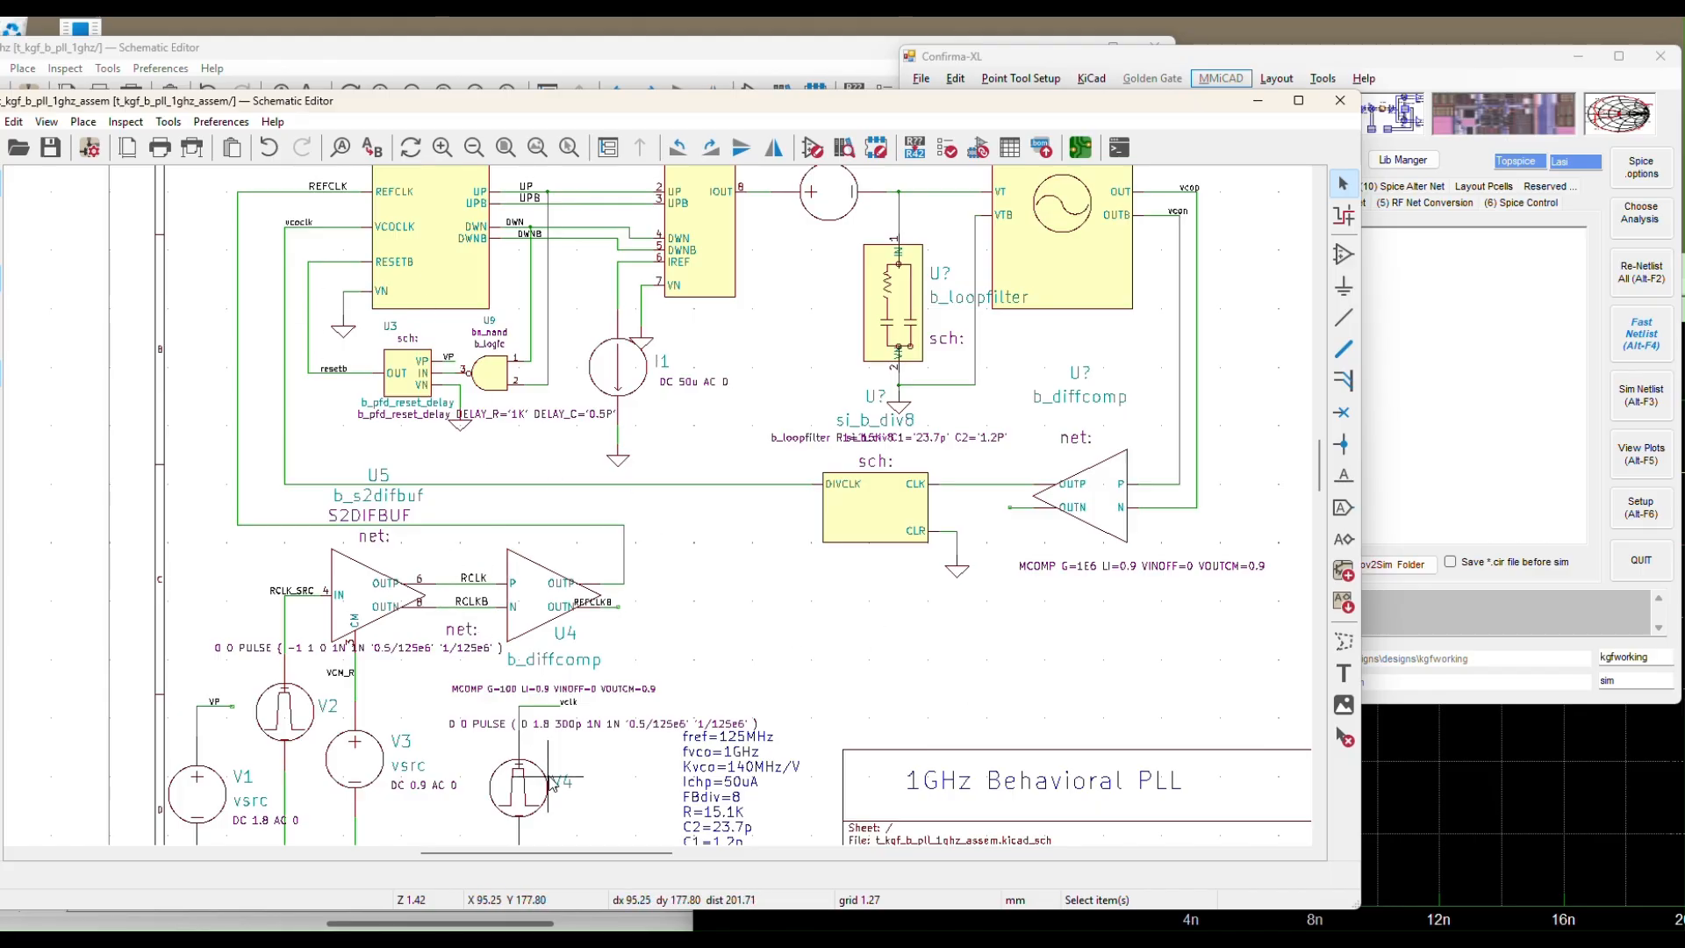
scroll(506, 748, "down", 4)
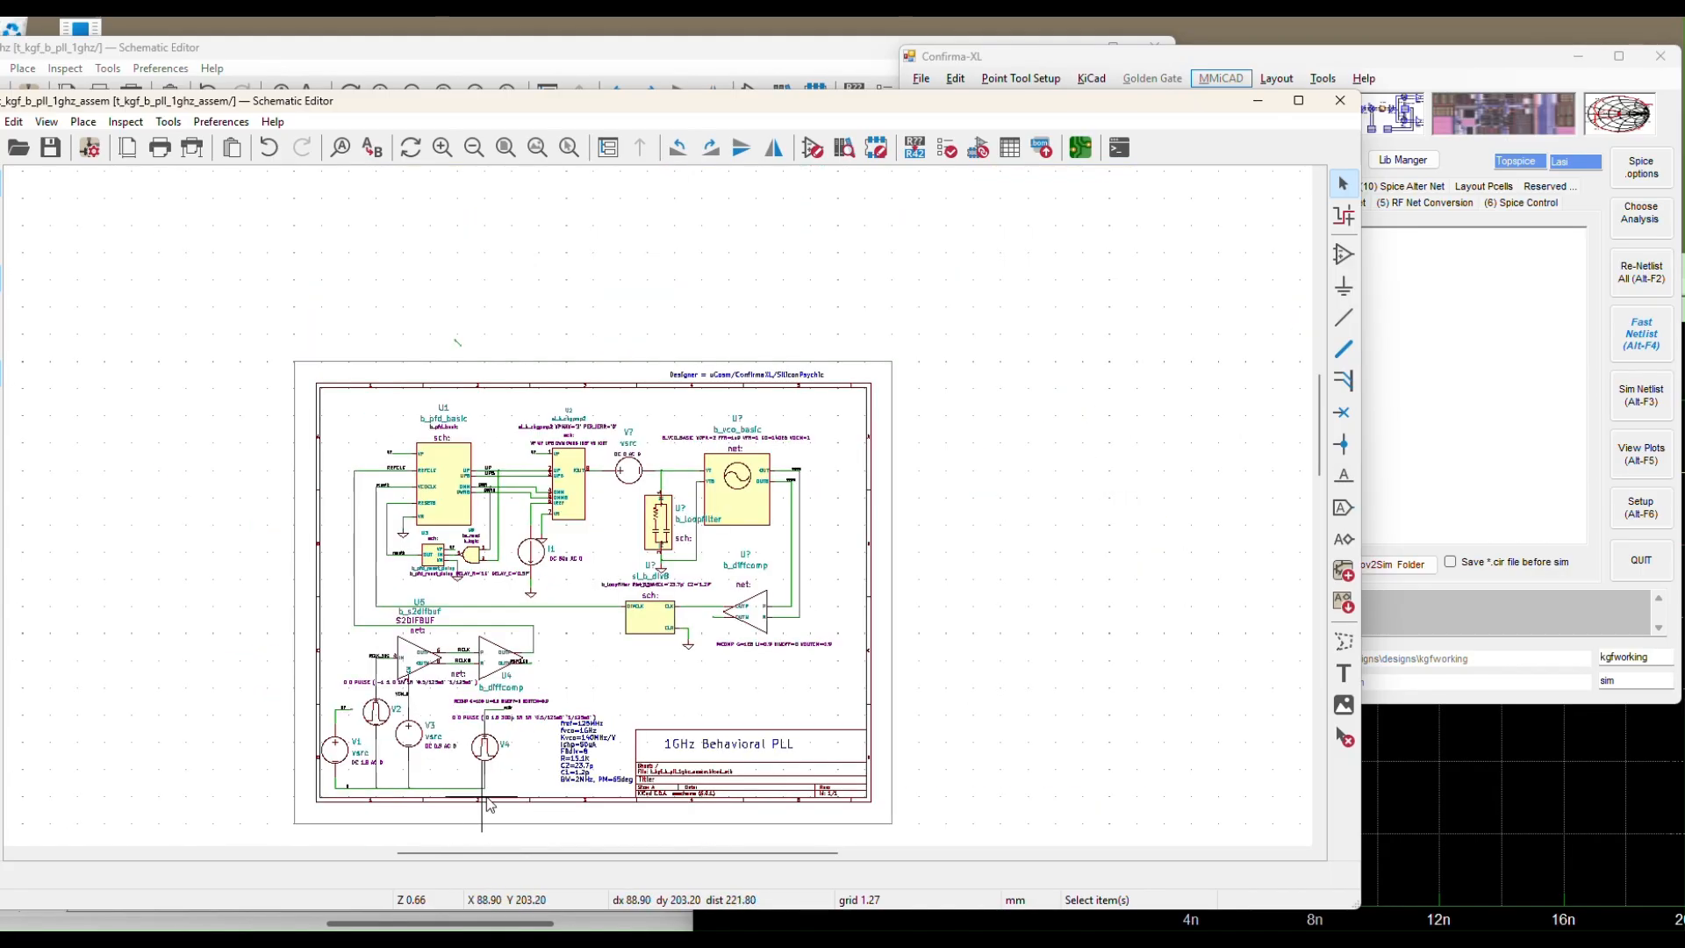
scroll(507, 772, "up", 4)
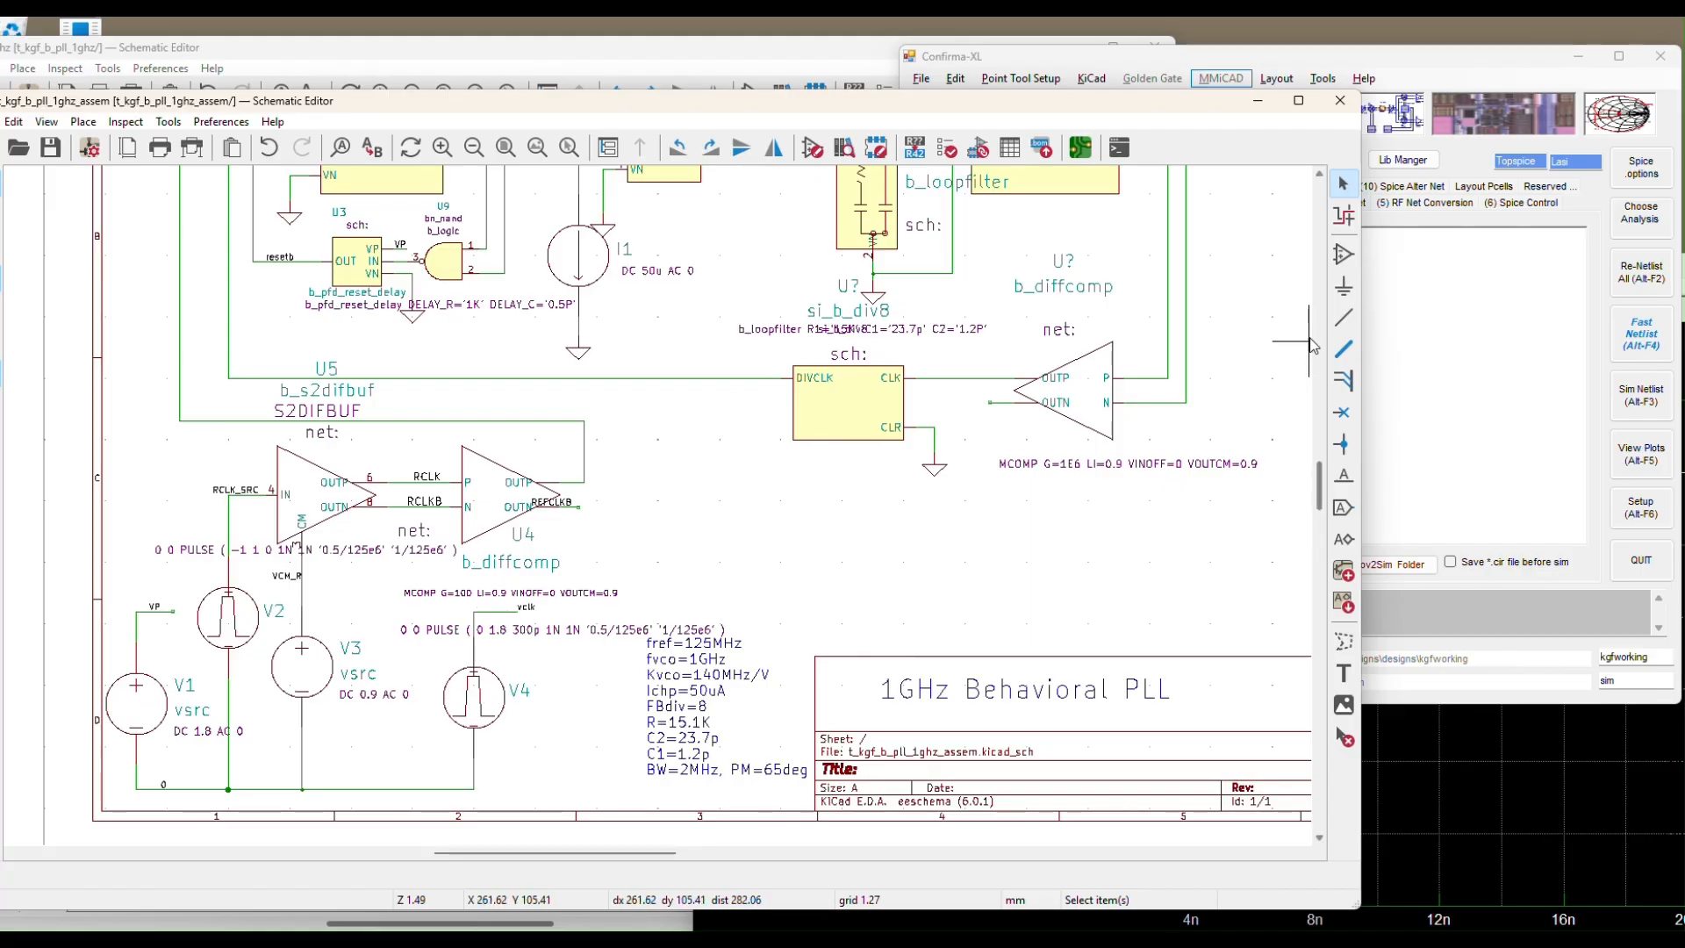
Pick the vertical resistor r_v from the DxSpice library in the symbol chooser
left_click(1343, 256)
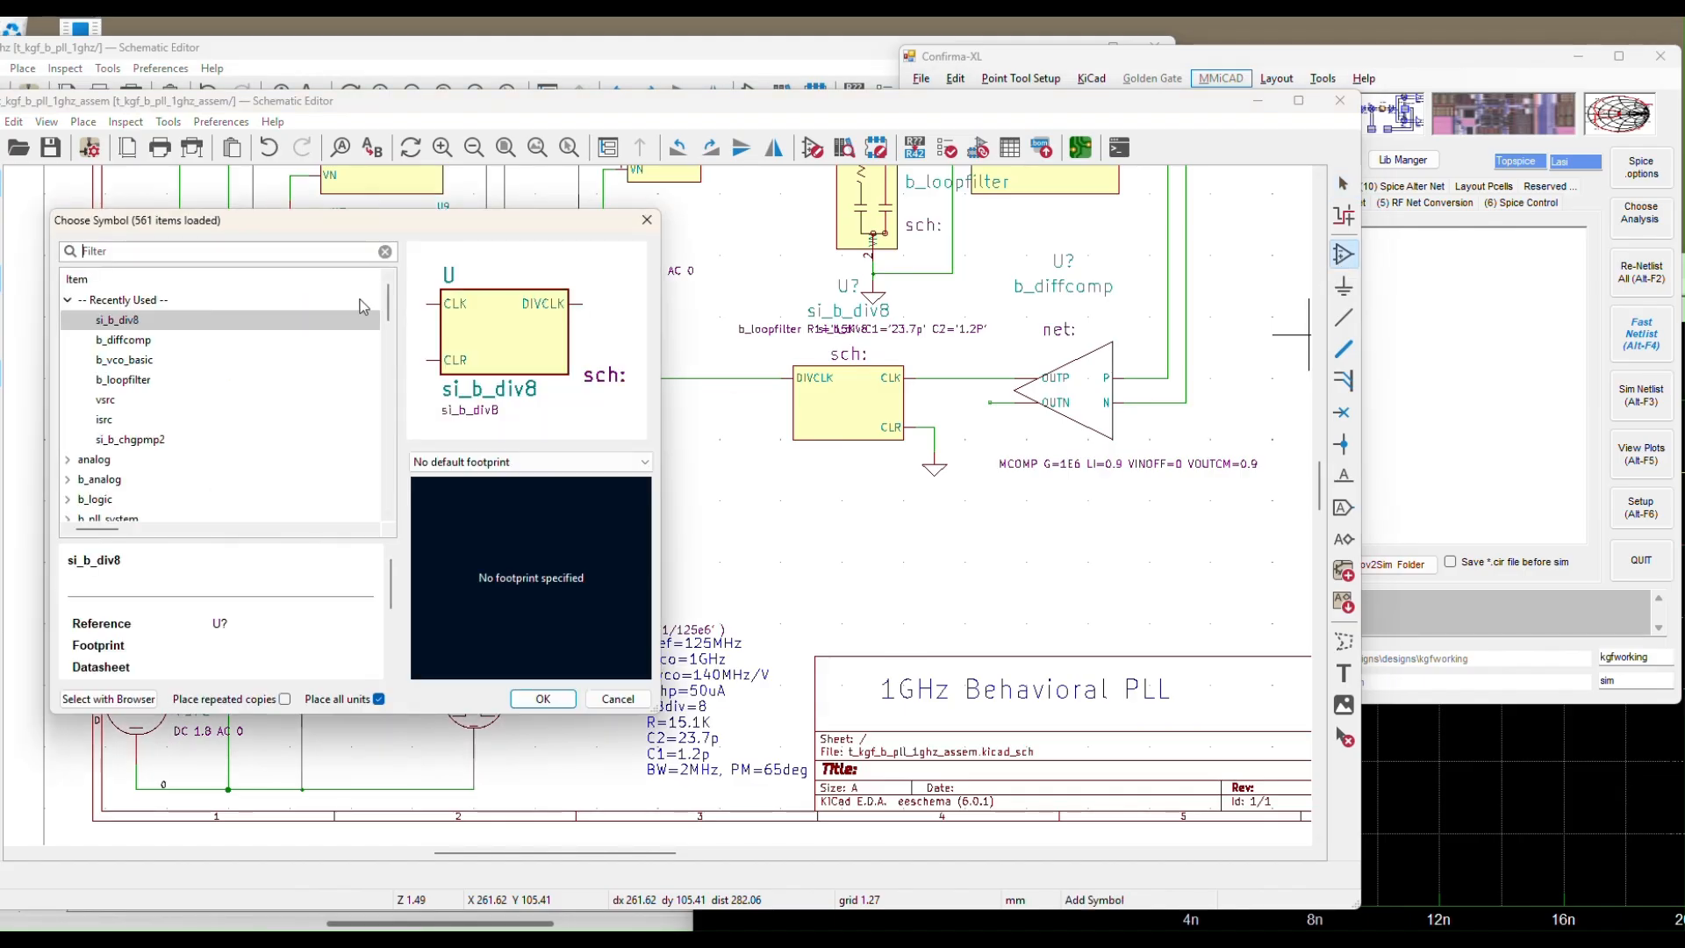
scroll(123, 483, "down", 5)
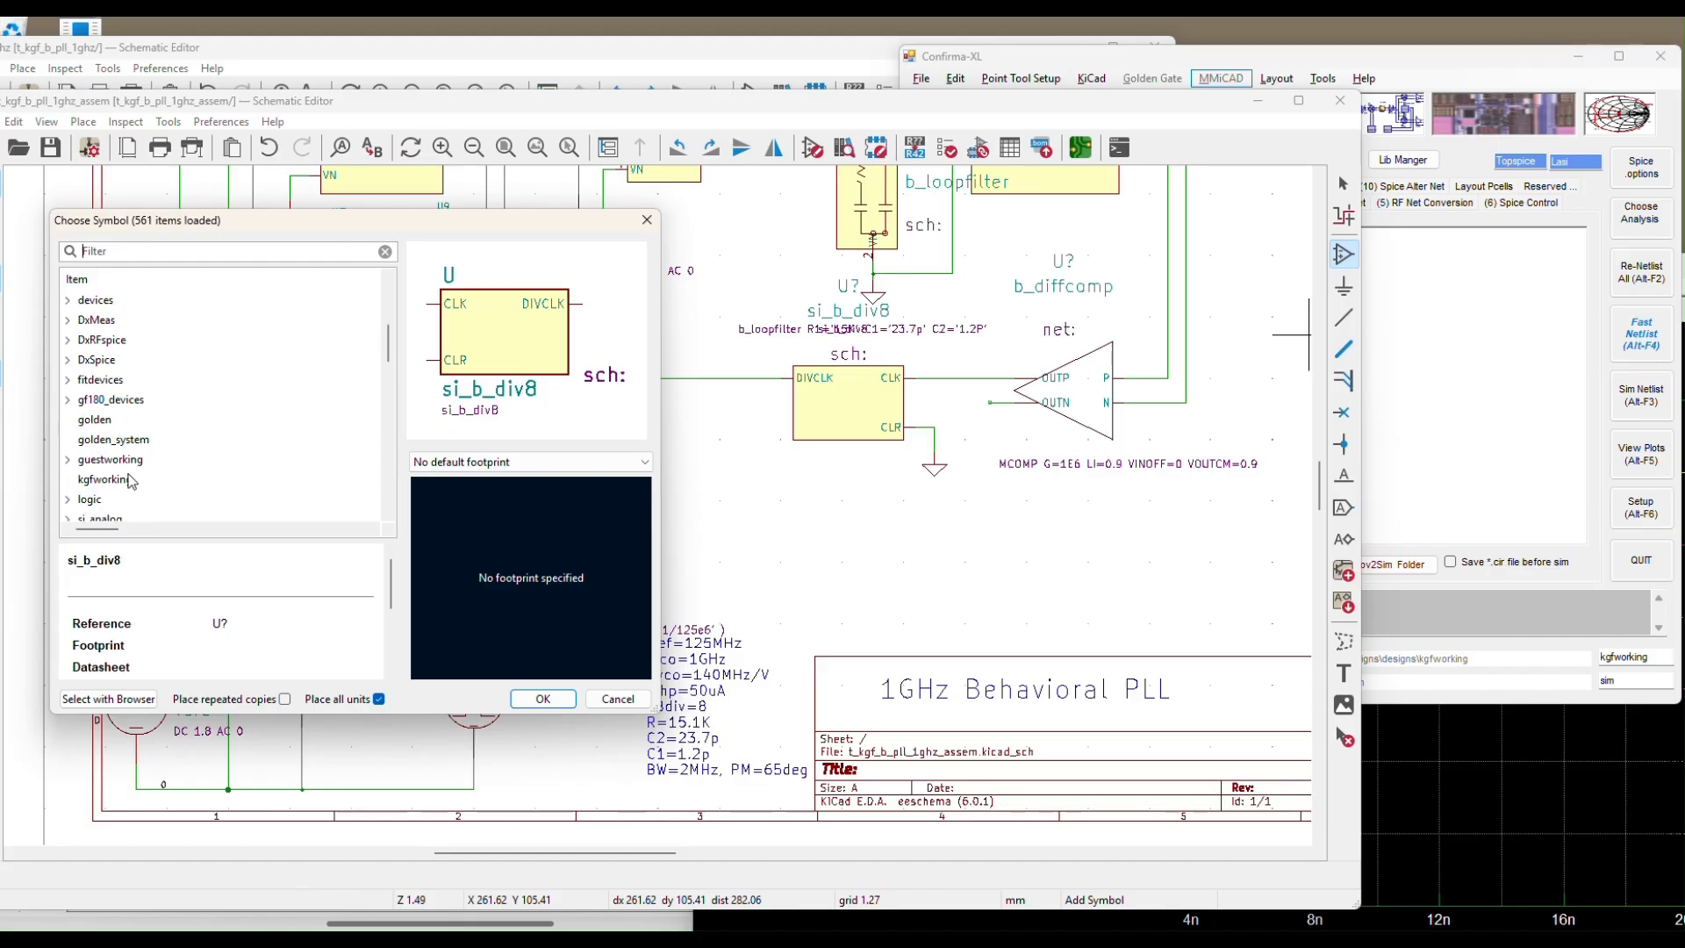
scroll(130, 480, "up", 2)
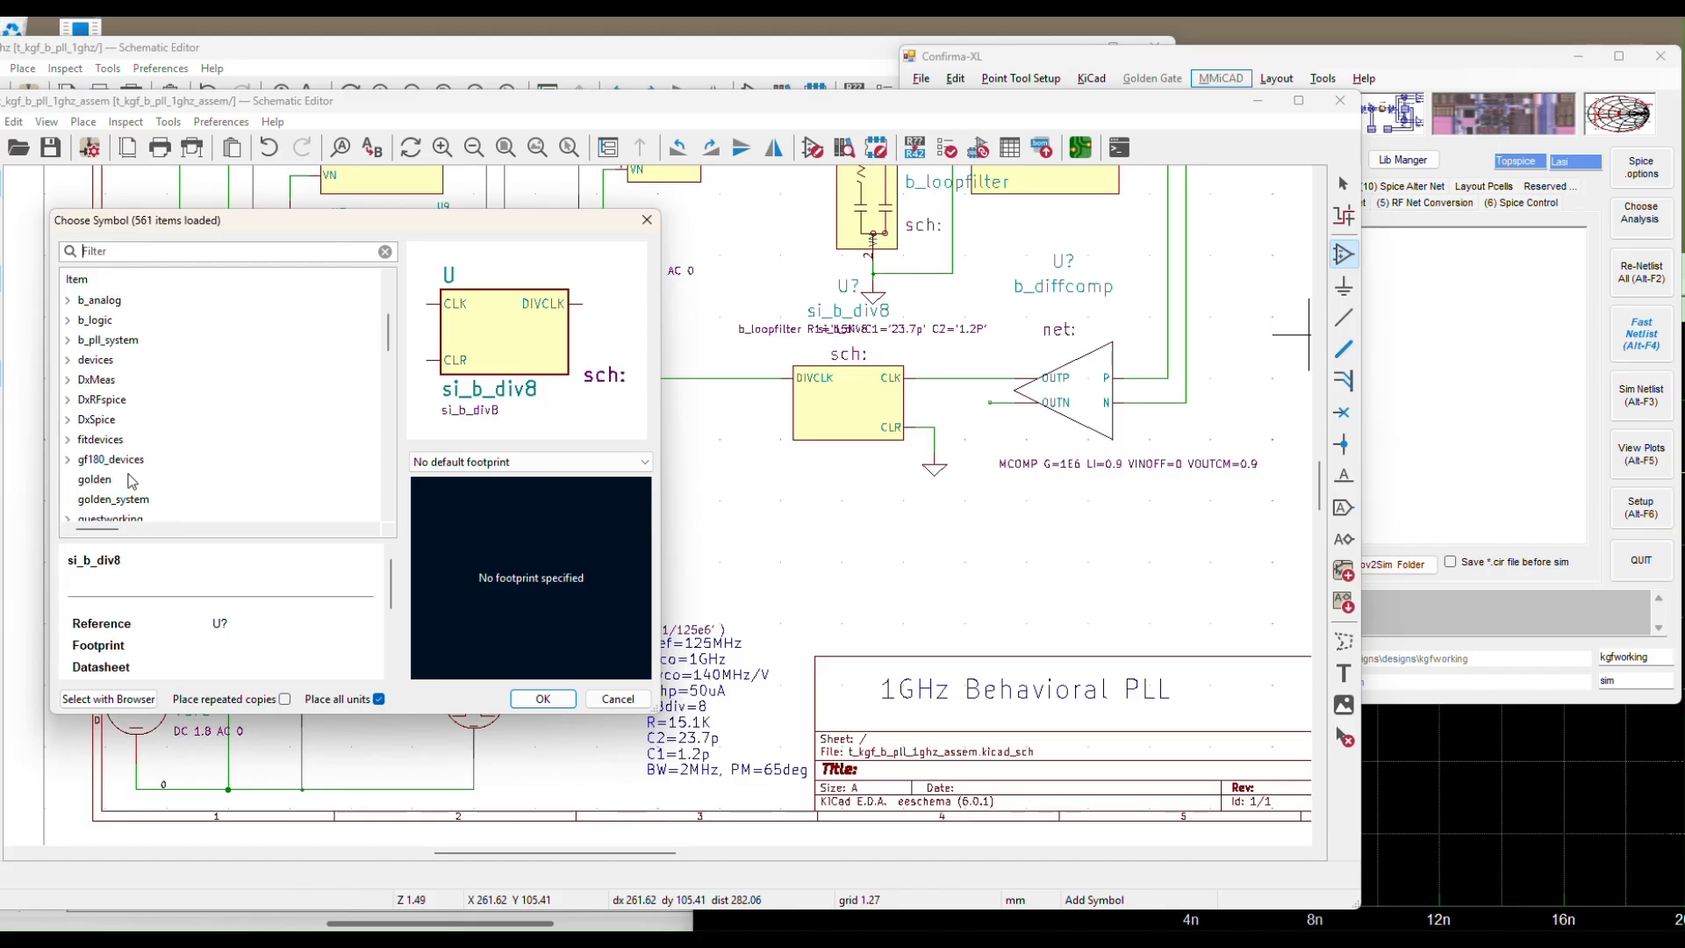
left_click(104, 484)
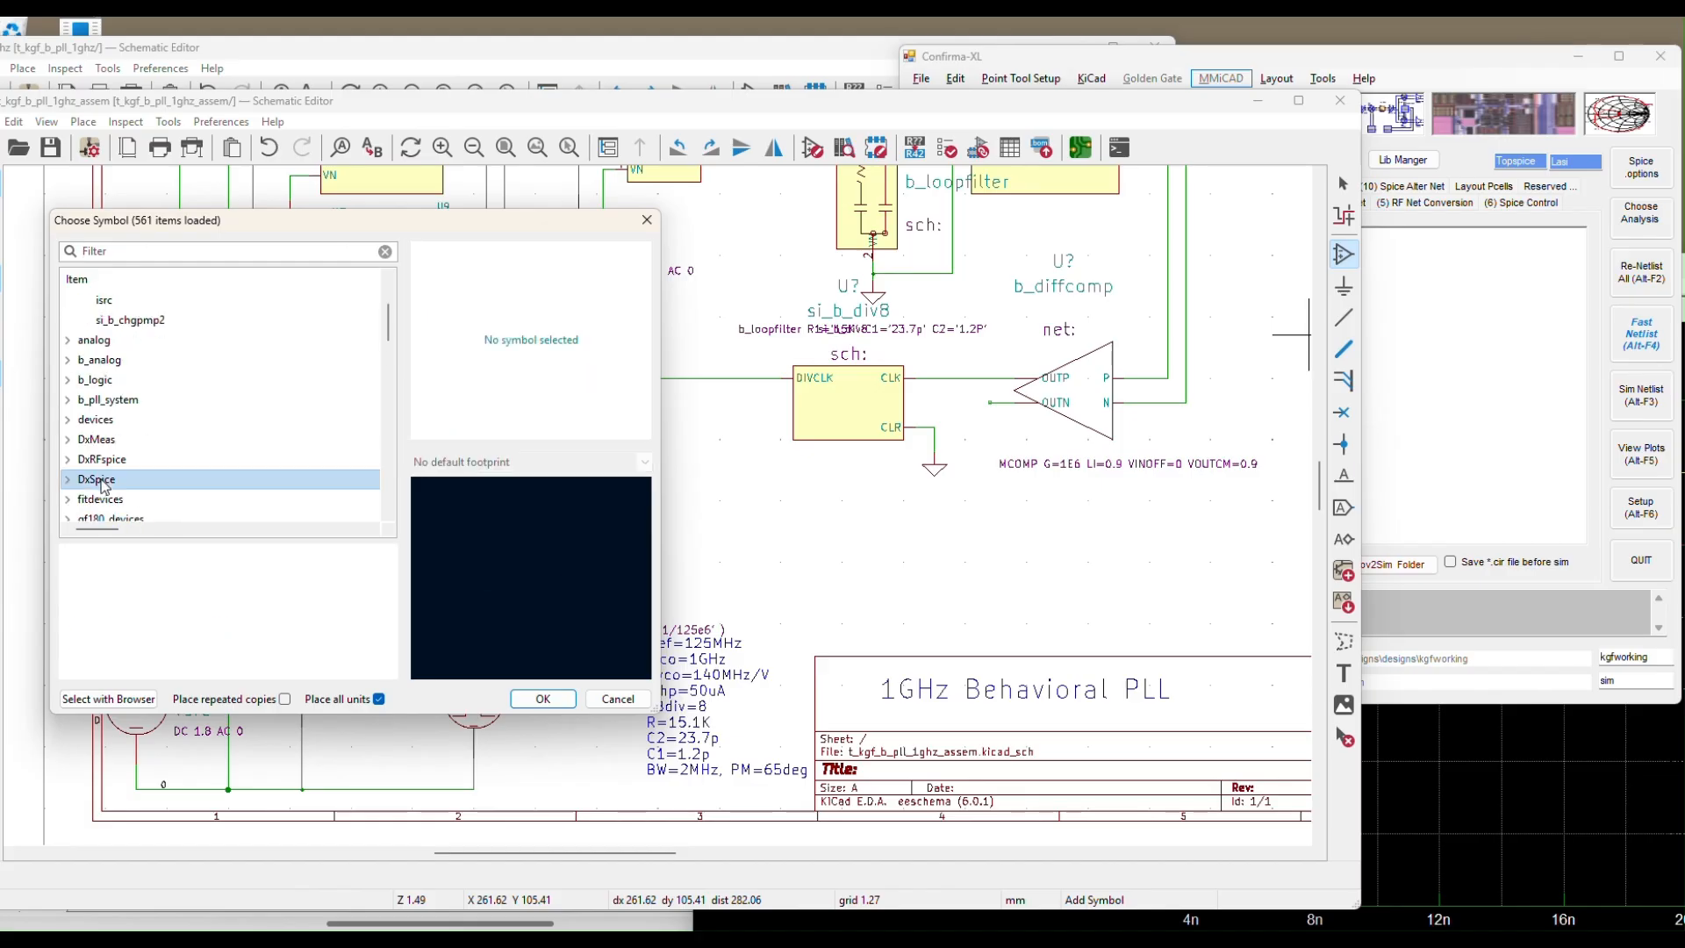
scroll(80, 488, "down", 2)
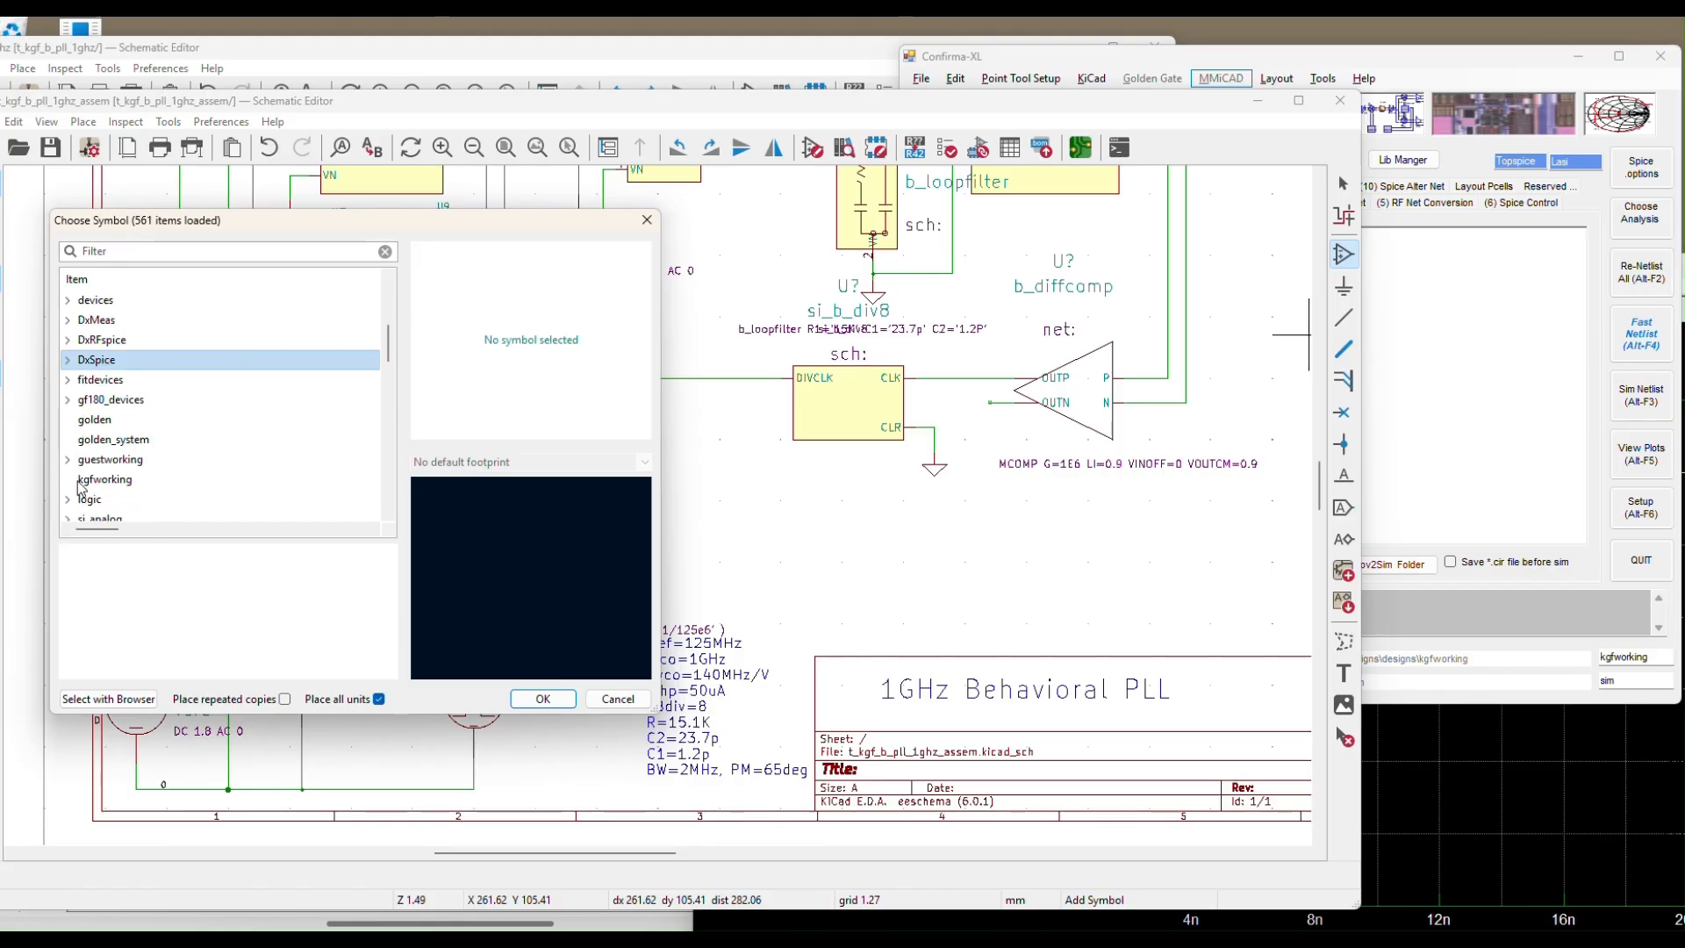
left_click(69, 361)
scroll(208, 414, "down", 5)
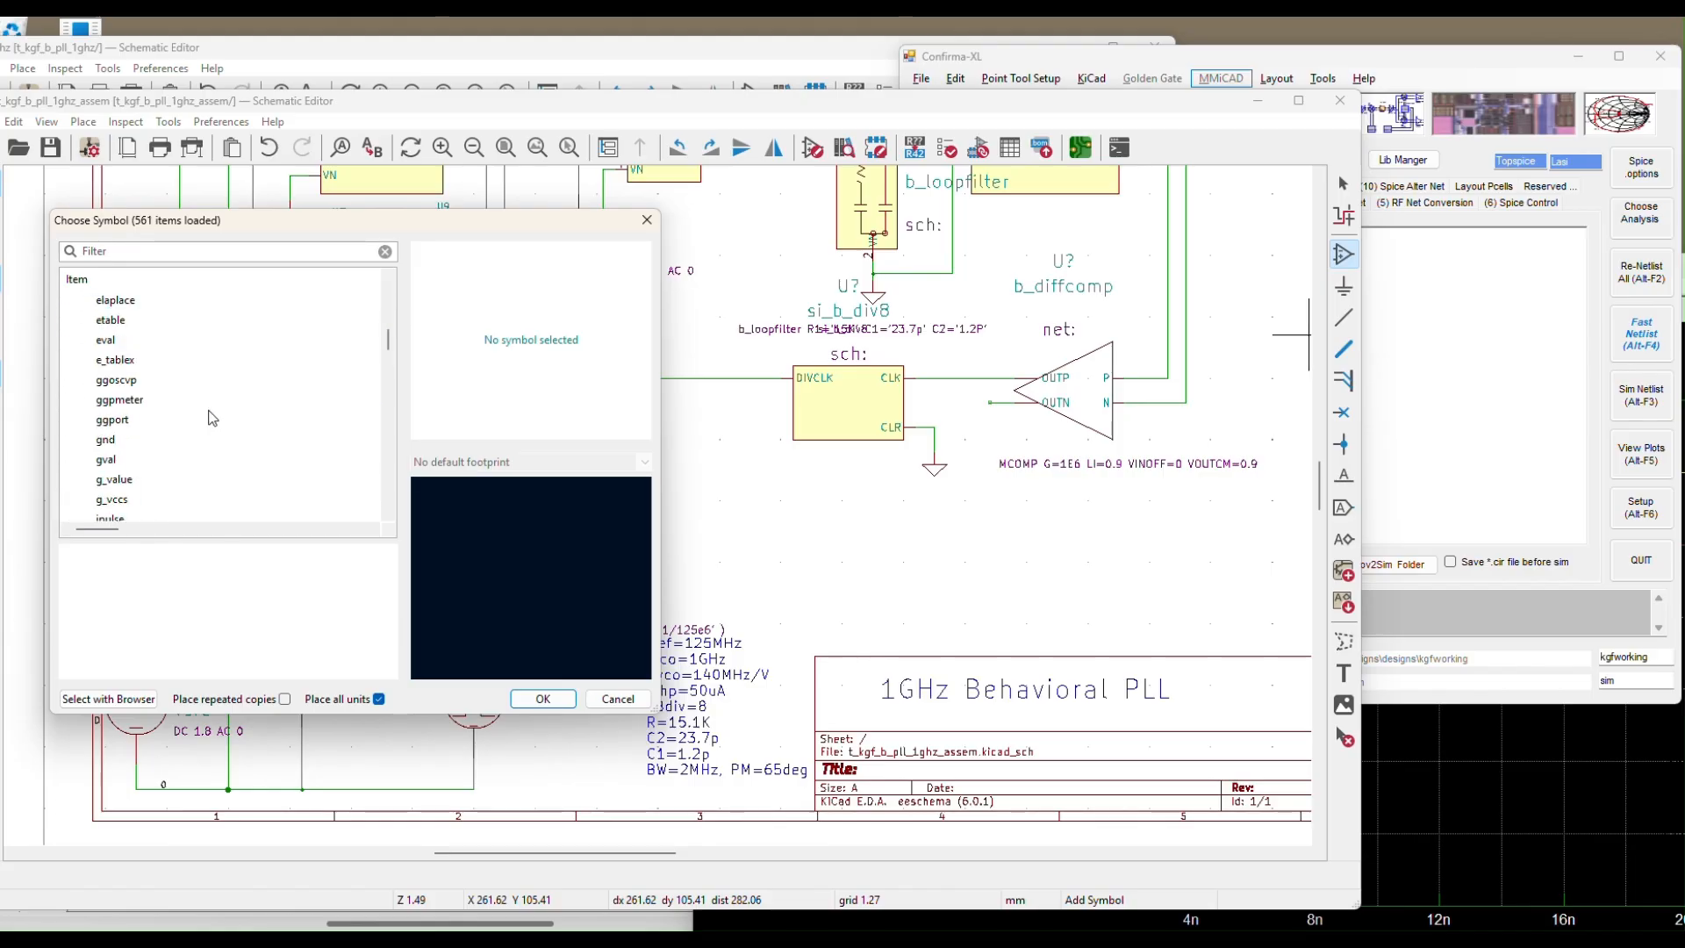
scroll(212, 418, "down", 5)
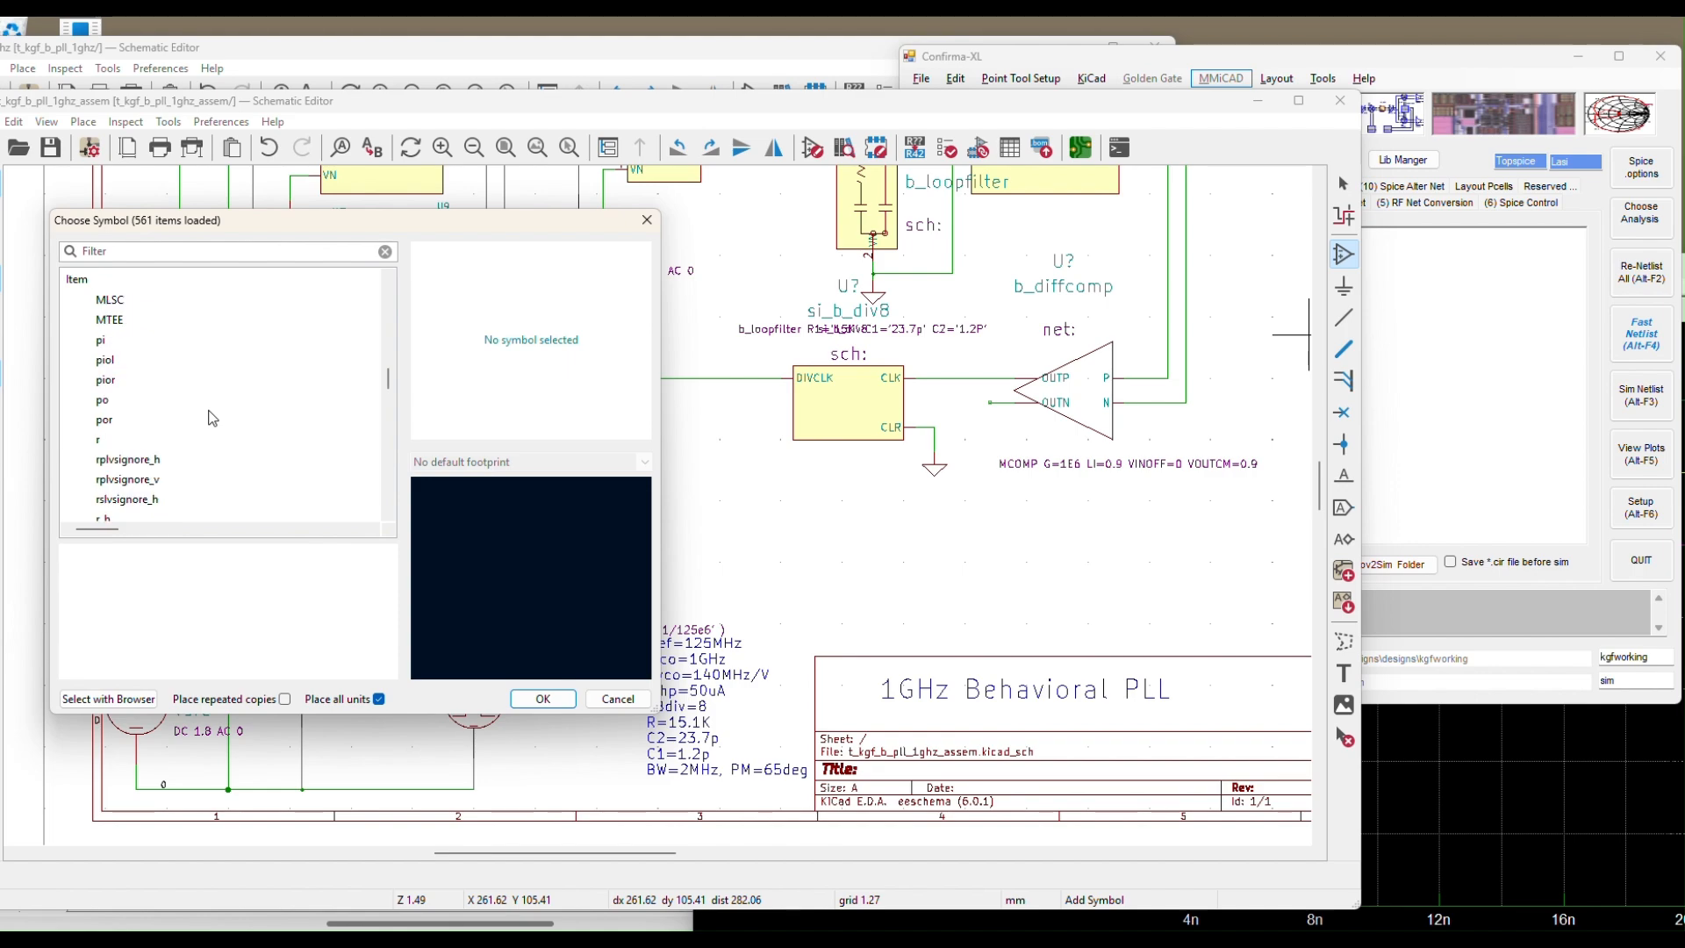
scroll(212, 418, "down", 2)
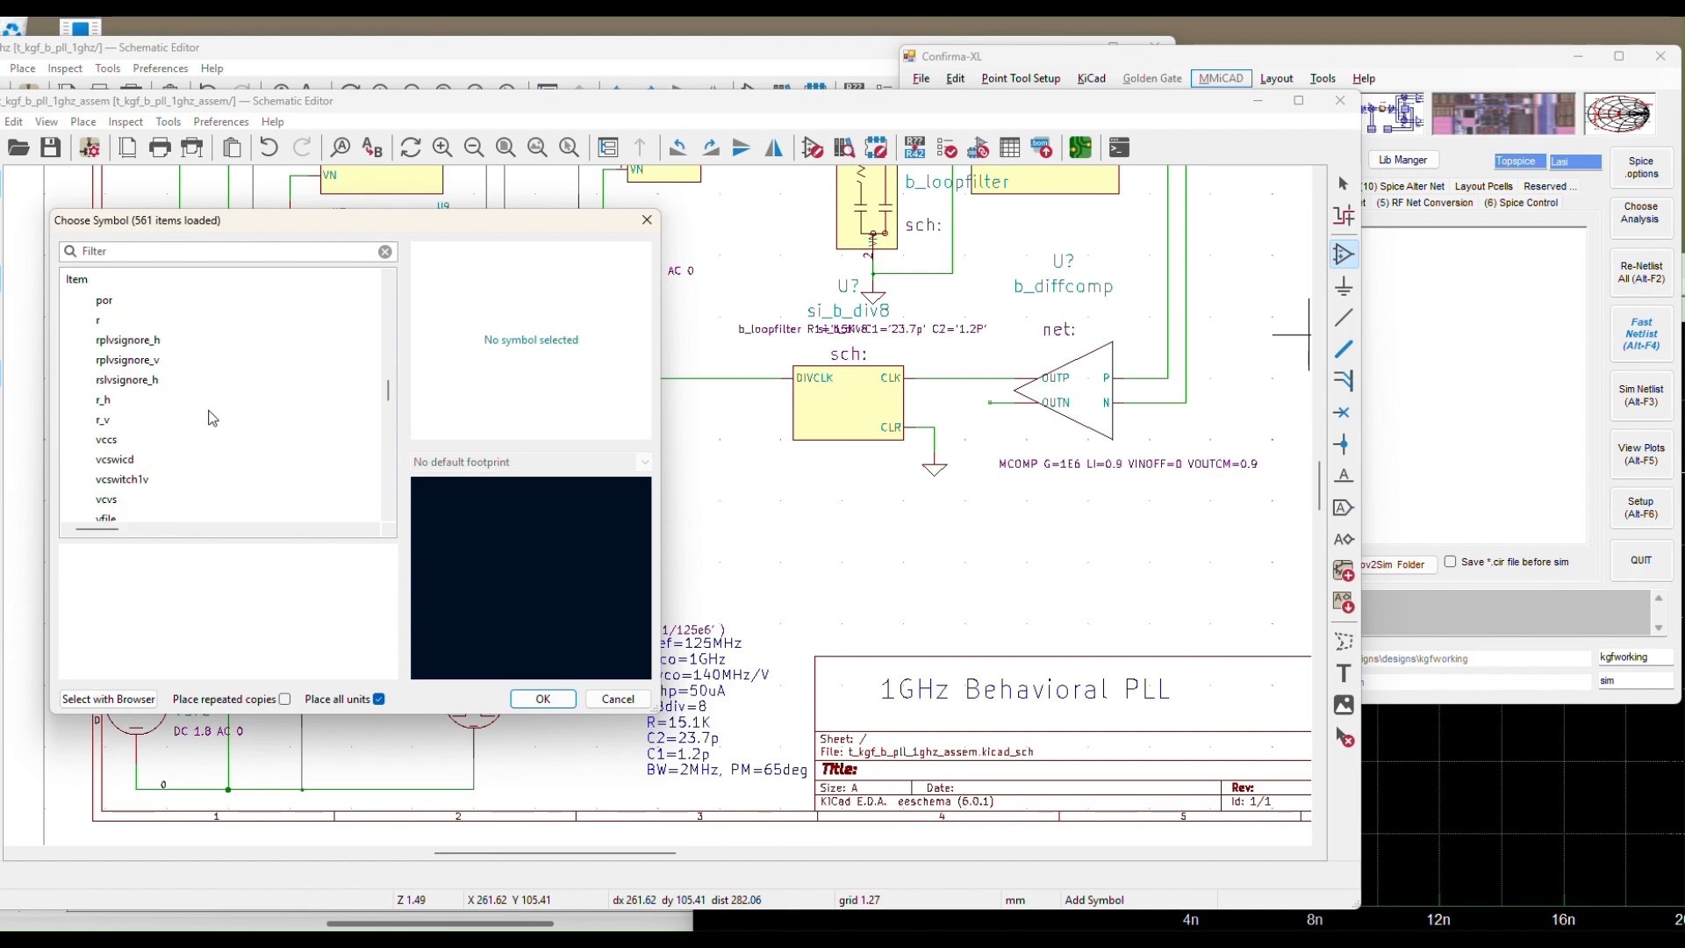
left_click(104, 420)
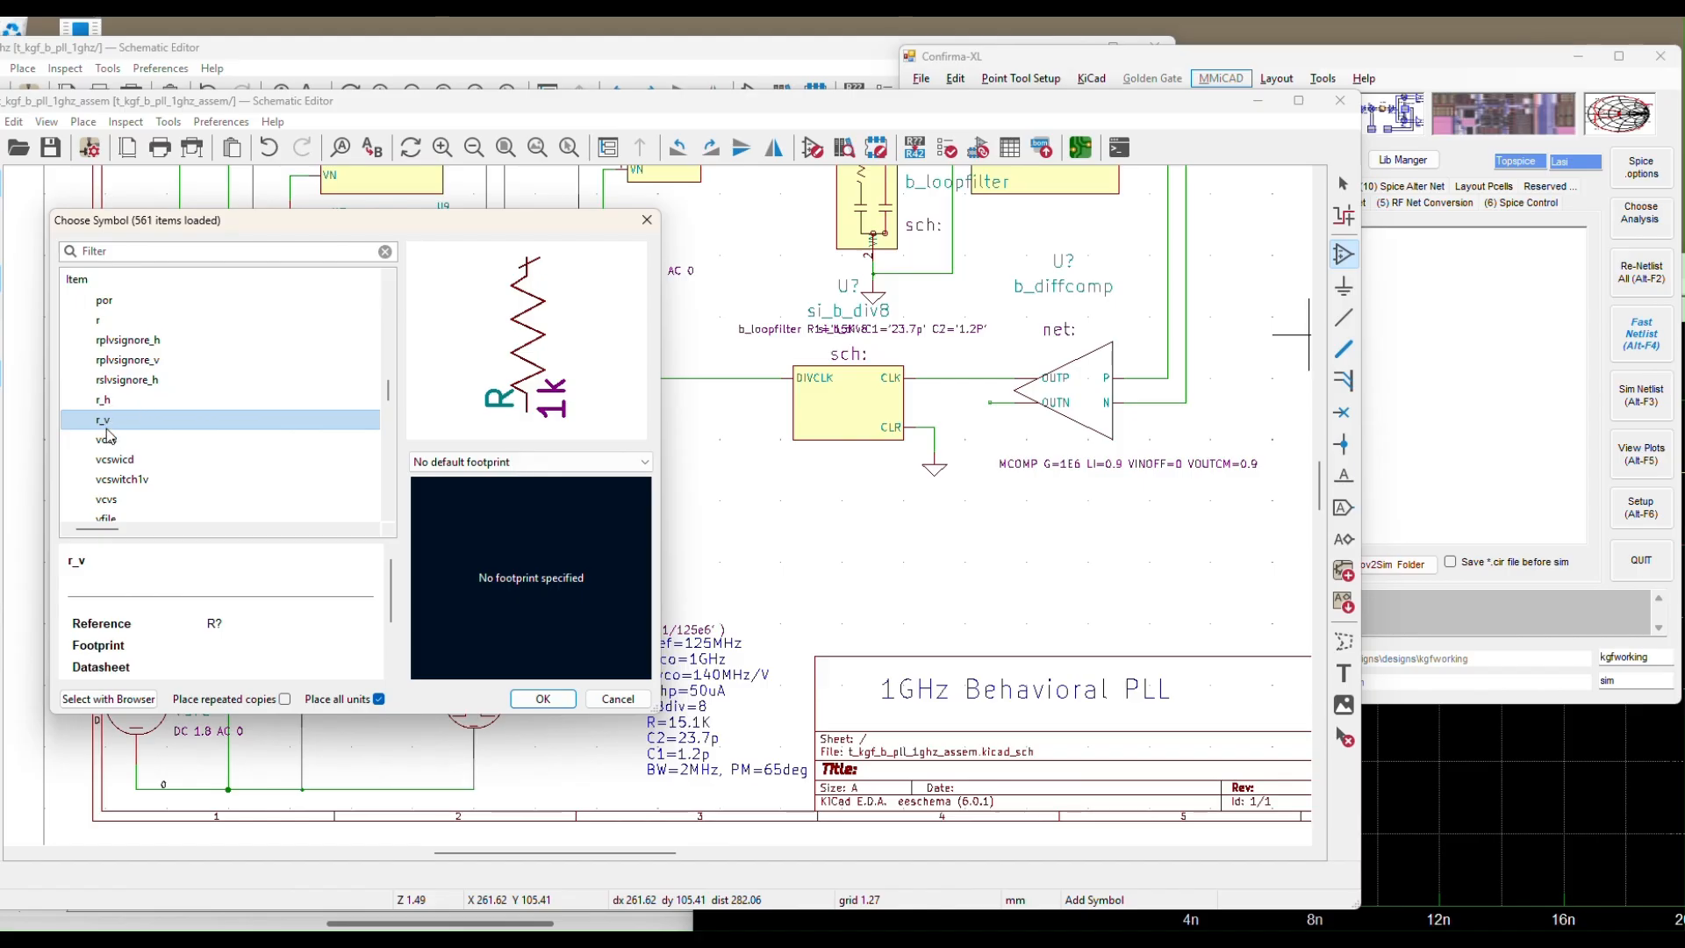
left_click(106, 402)
left_click(112, 418)
Place the 1k r_v resistor beside source V4
left_click(543, 698)
left_click(533, 733)
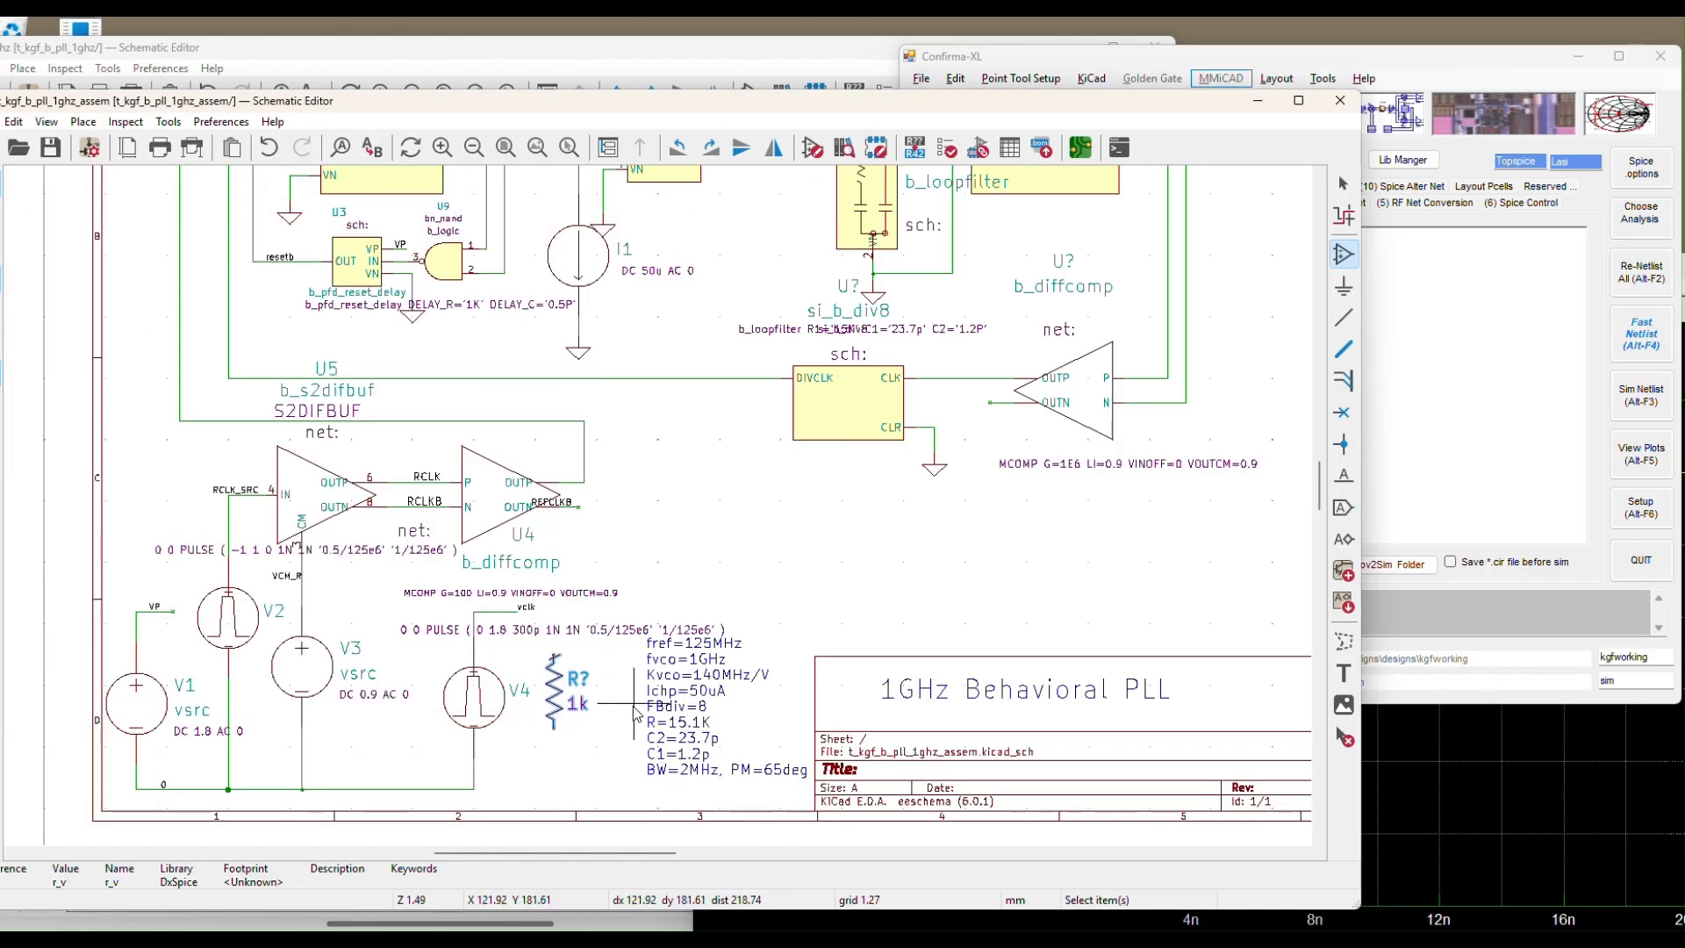
key("Escape")
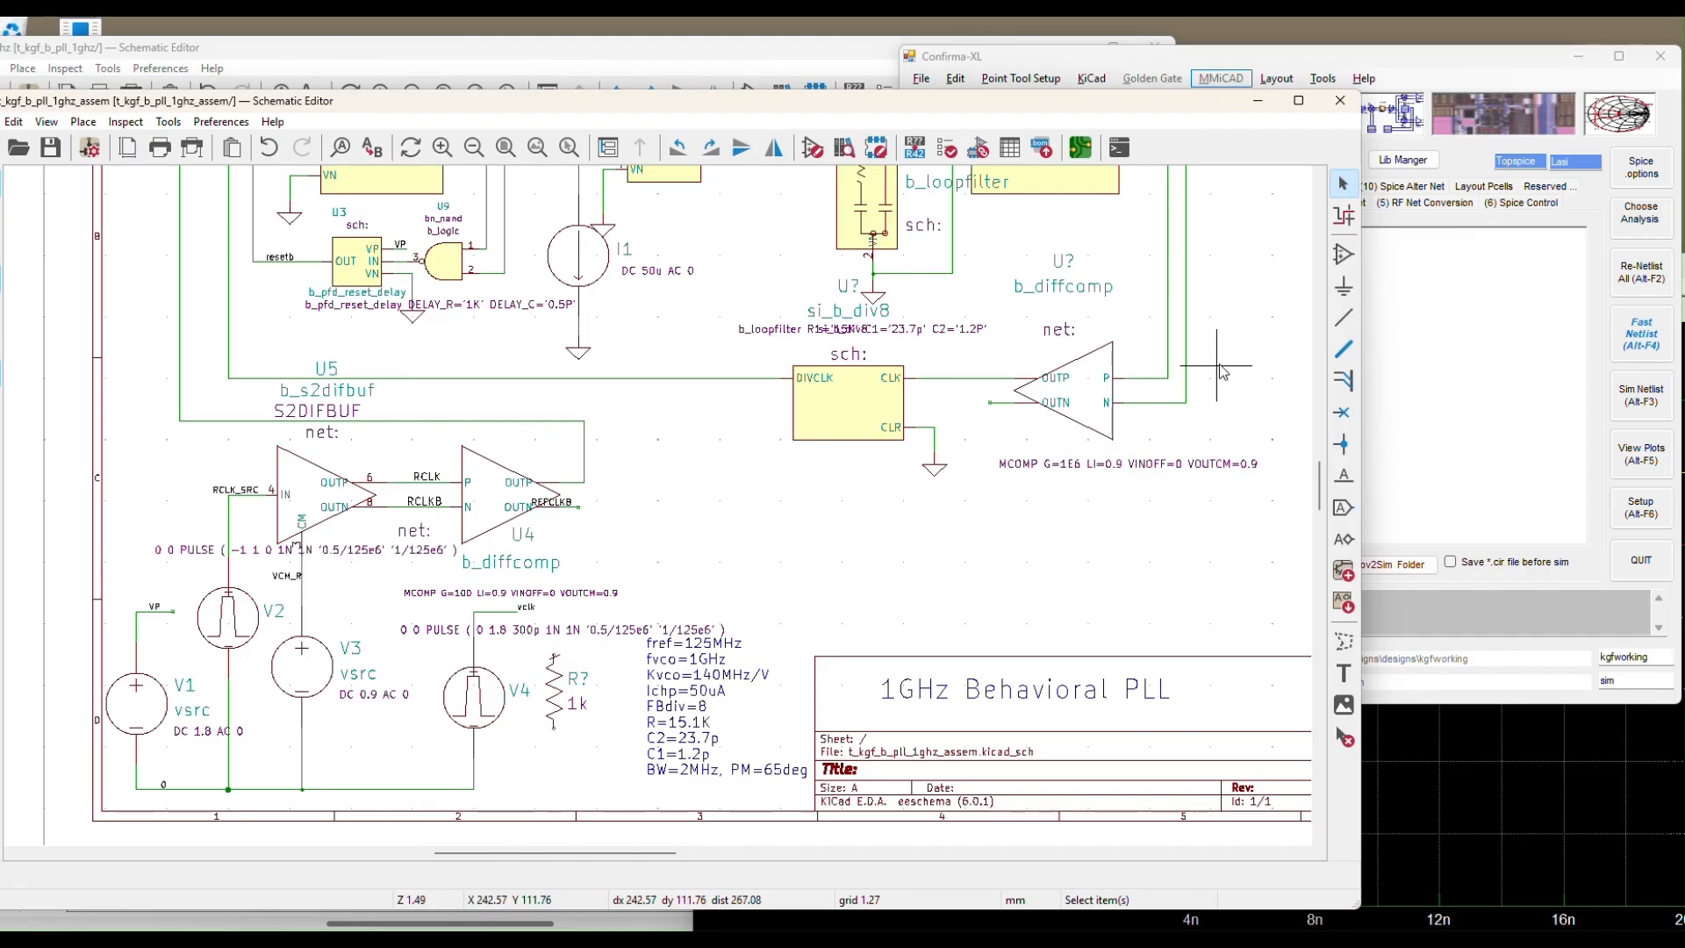
Wire the resistor's bottom pin to V4's lower wire and its top pin to the vclk net
left_click(1344, 316)
scroll(526, 728, "up", 1)
scroll(525, 730, "up", 3)
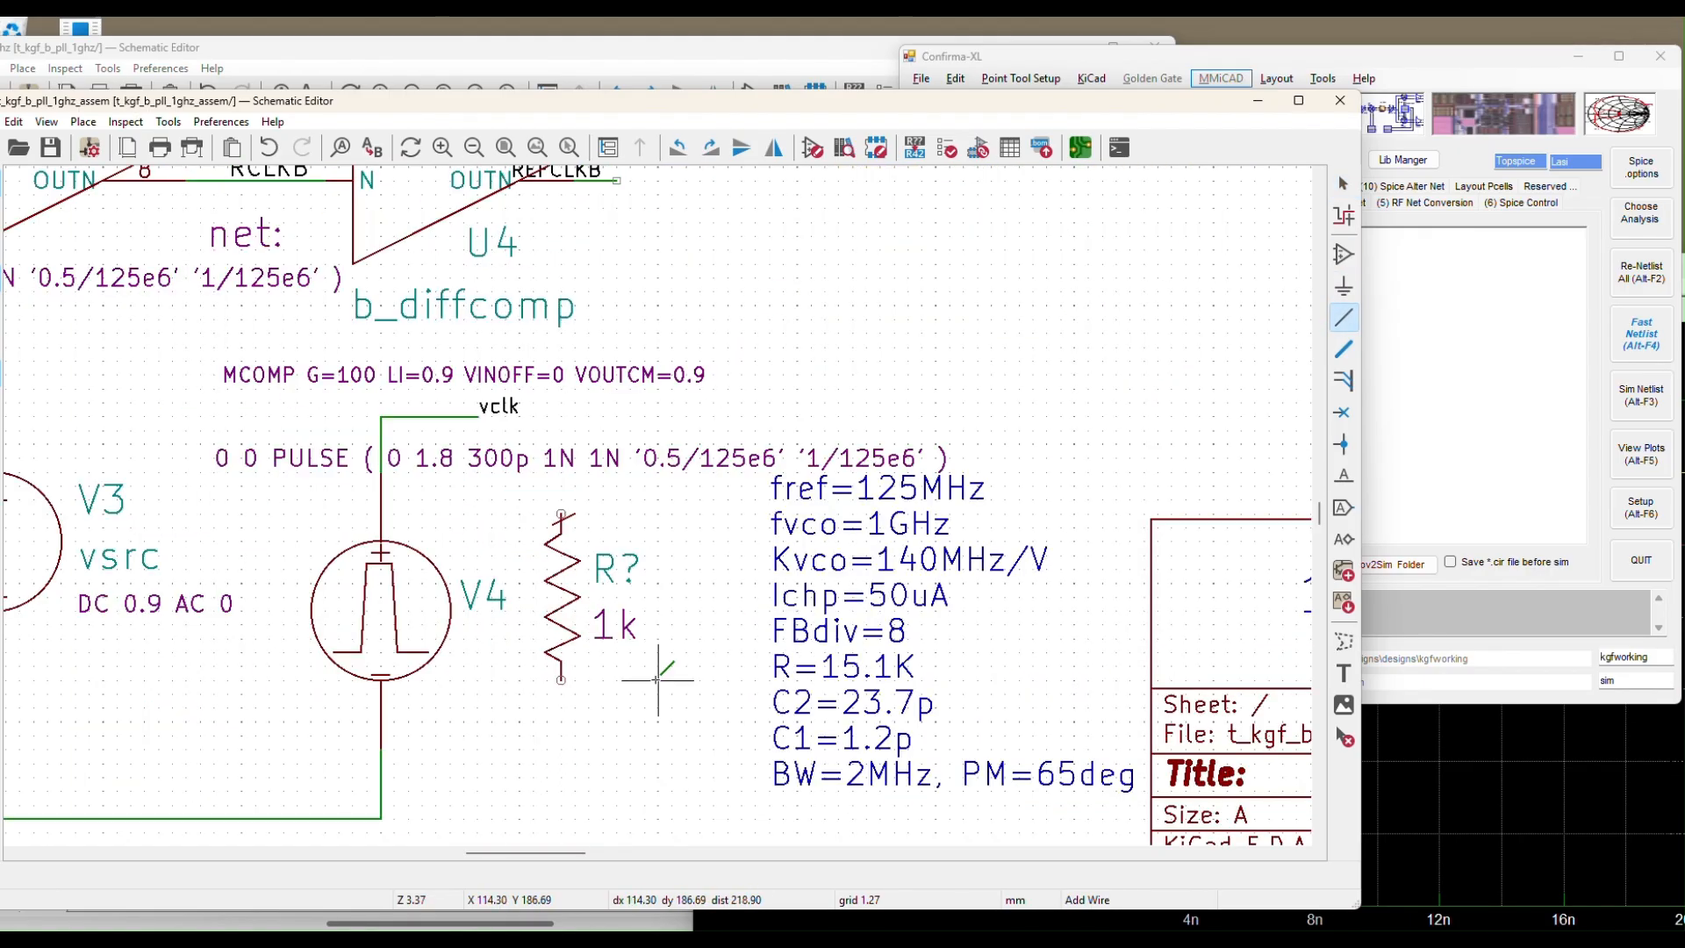
left_click(381, 819)
left_click(561, 679)
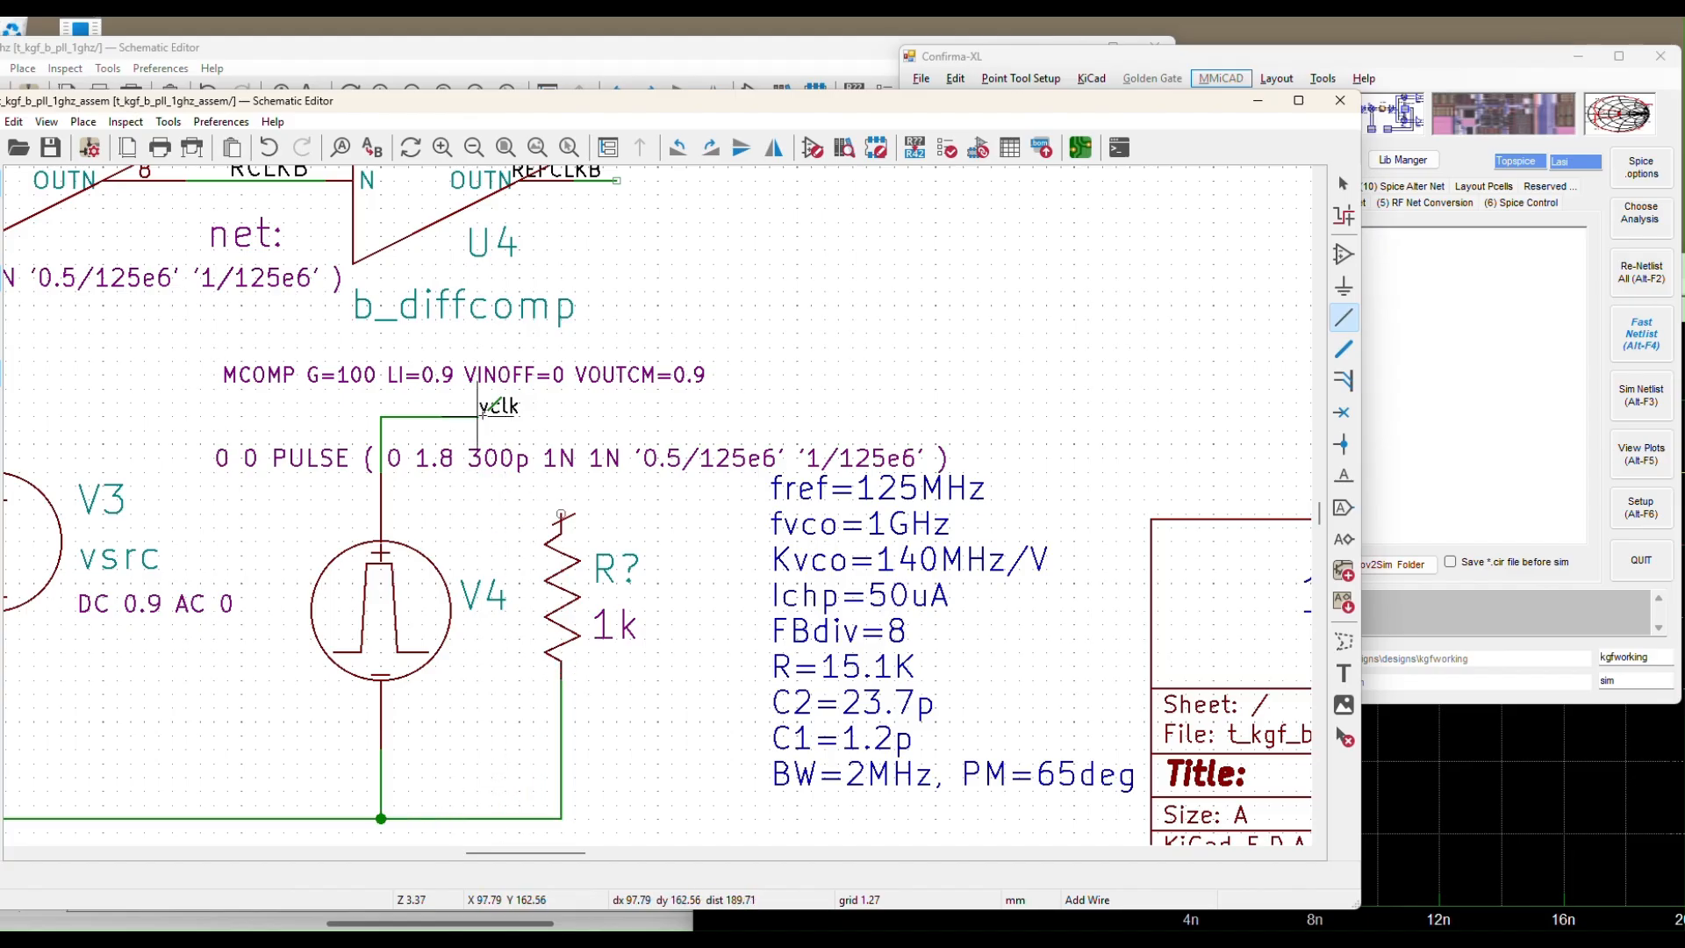
left_click(491, 416)
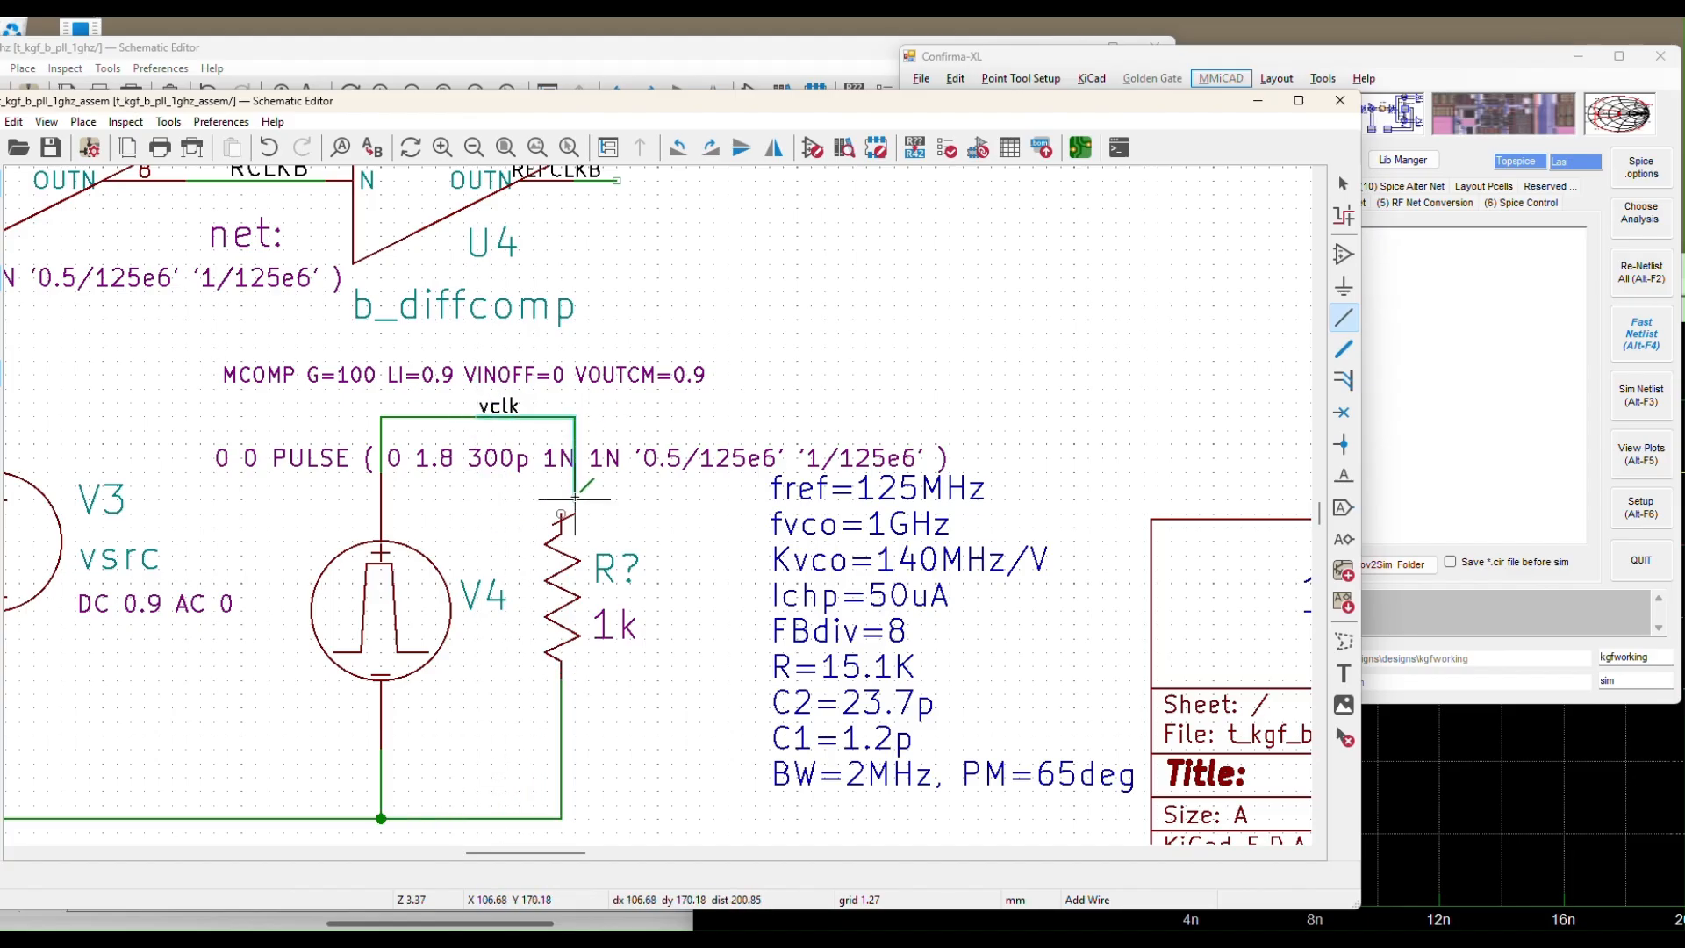
left_click(561, 515)
key("Escape")
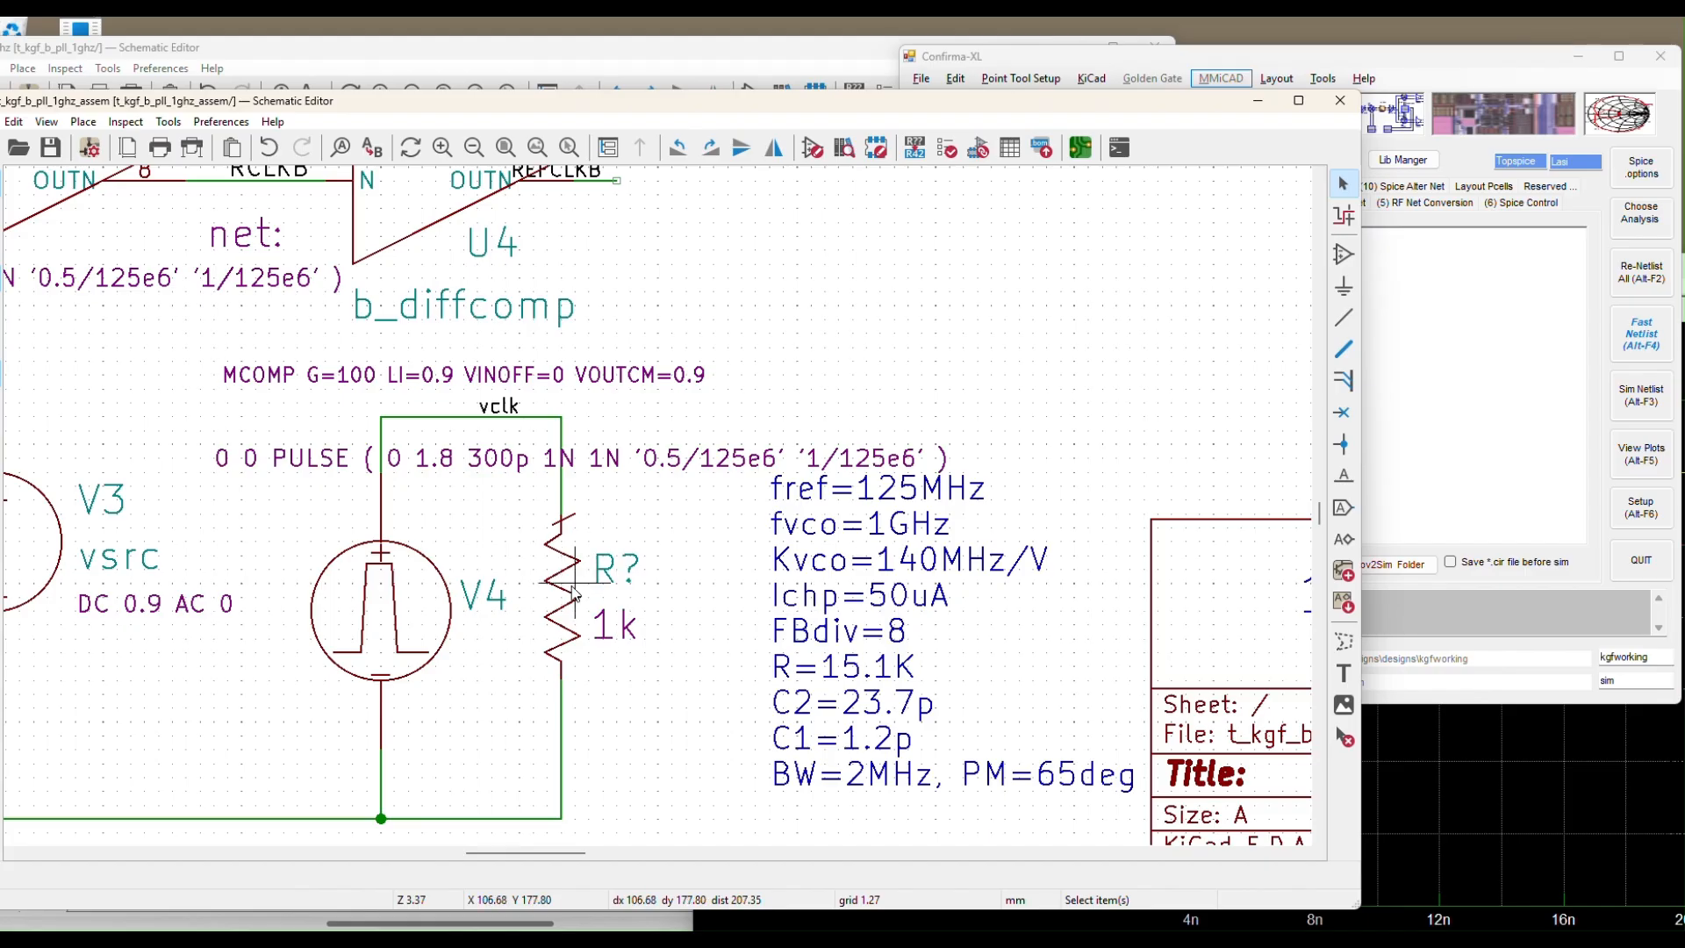
scroll(658, 597, "down", 3)
scroll(675, 568, "down", 3)
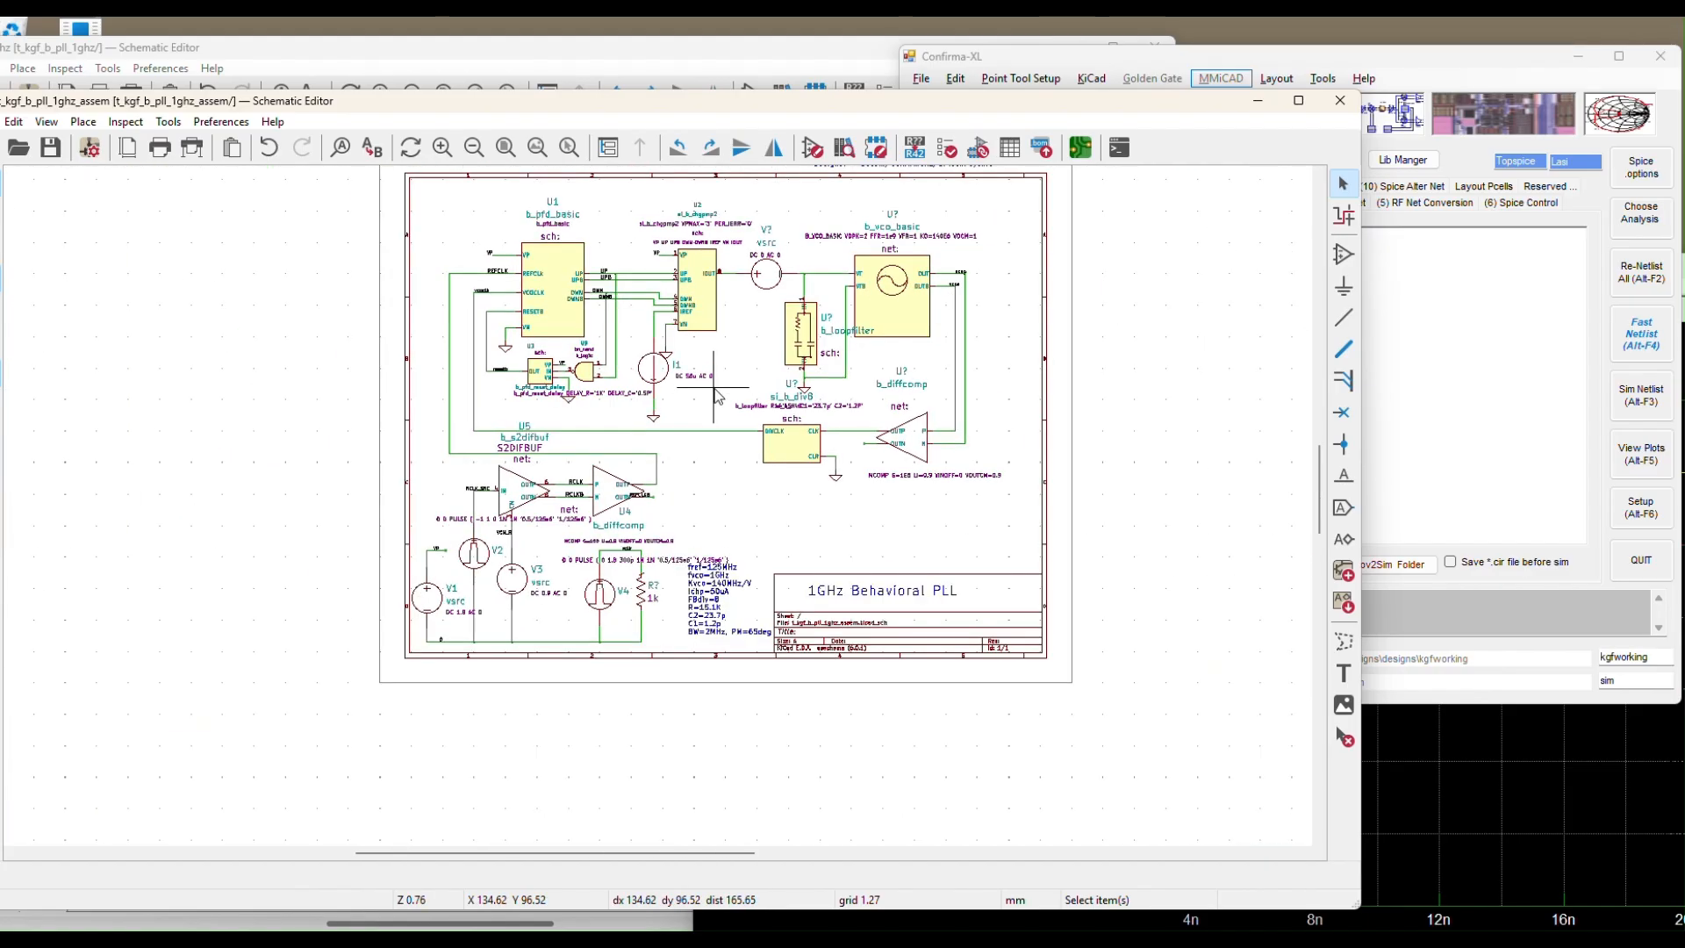
left_click(914, 146)
left_click(505, 525)
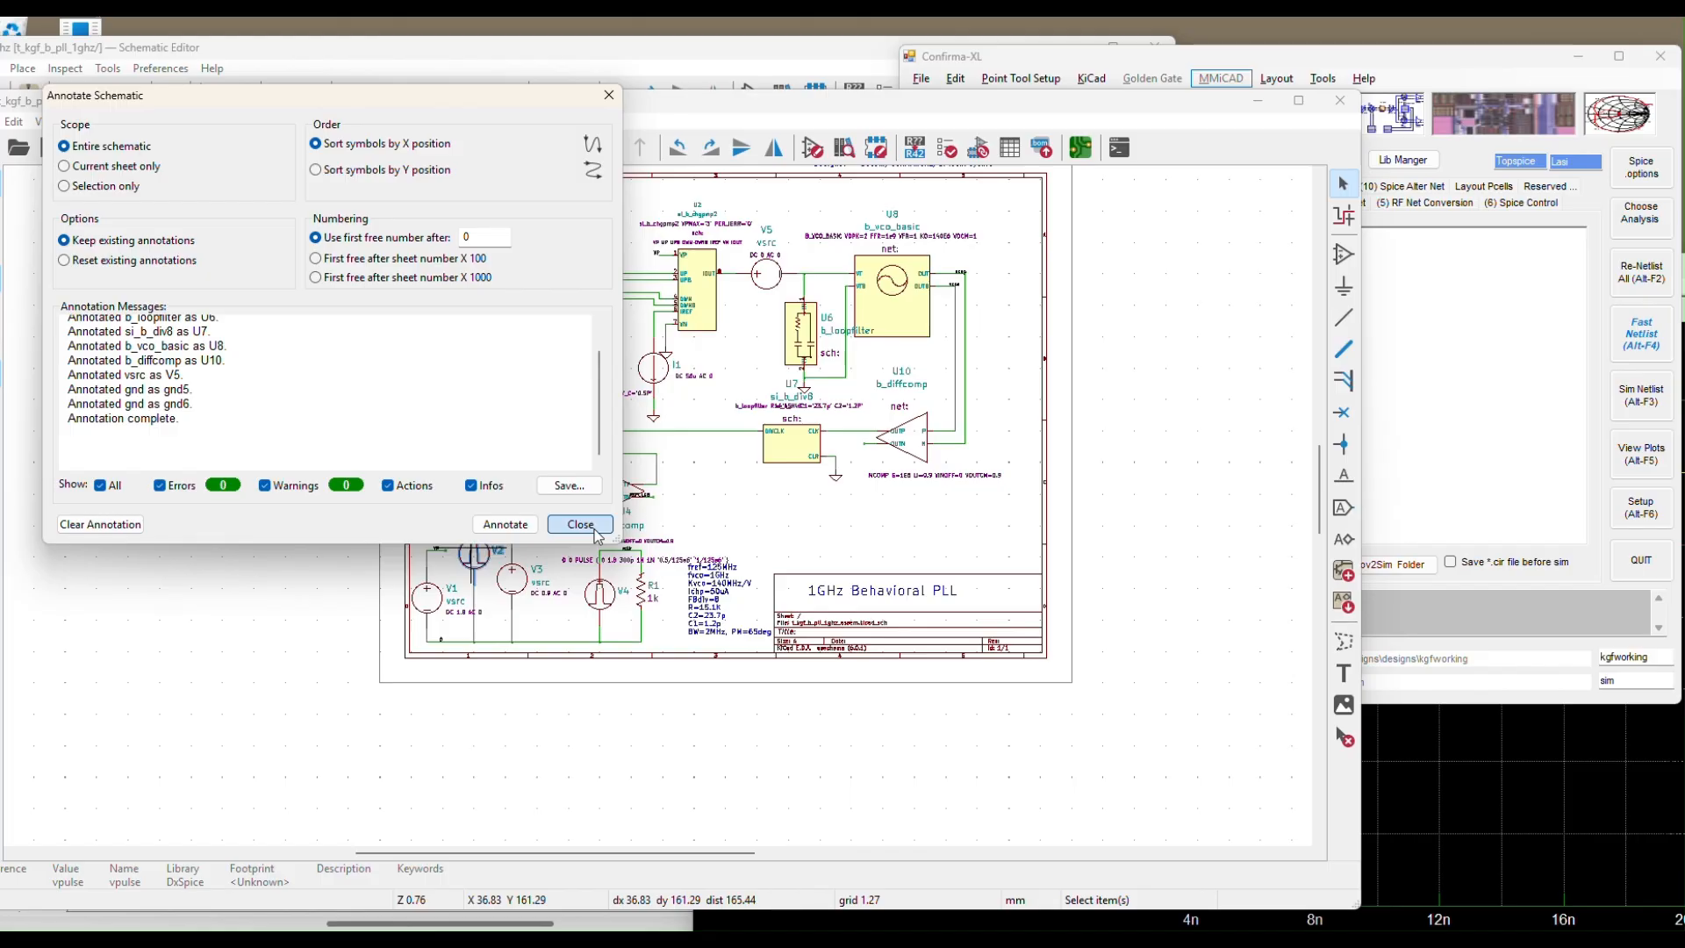
left_click(583, 525)
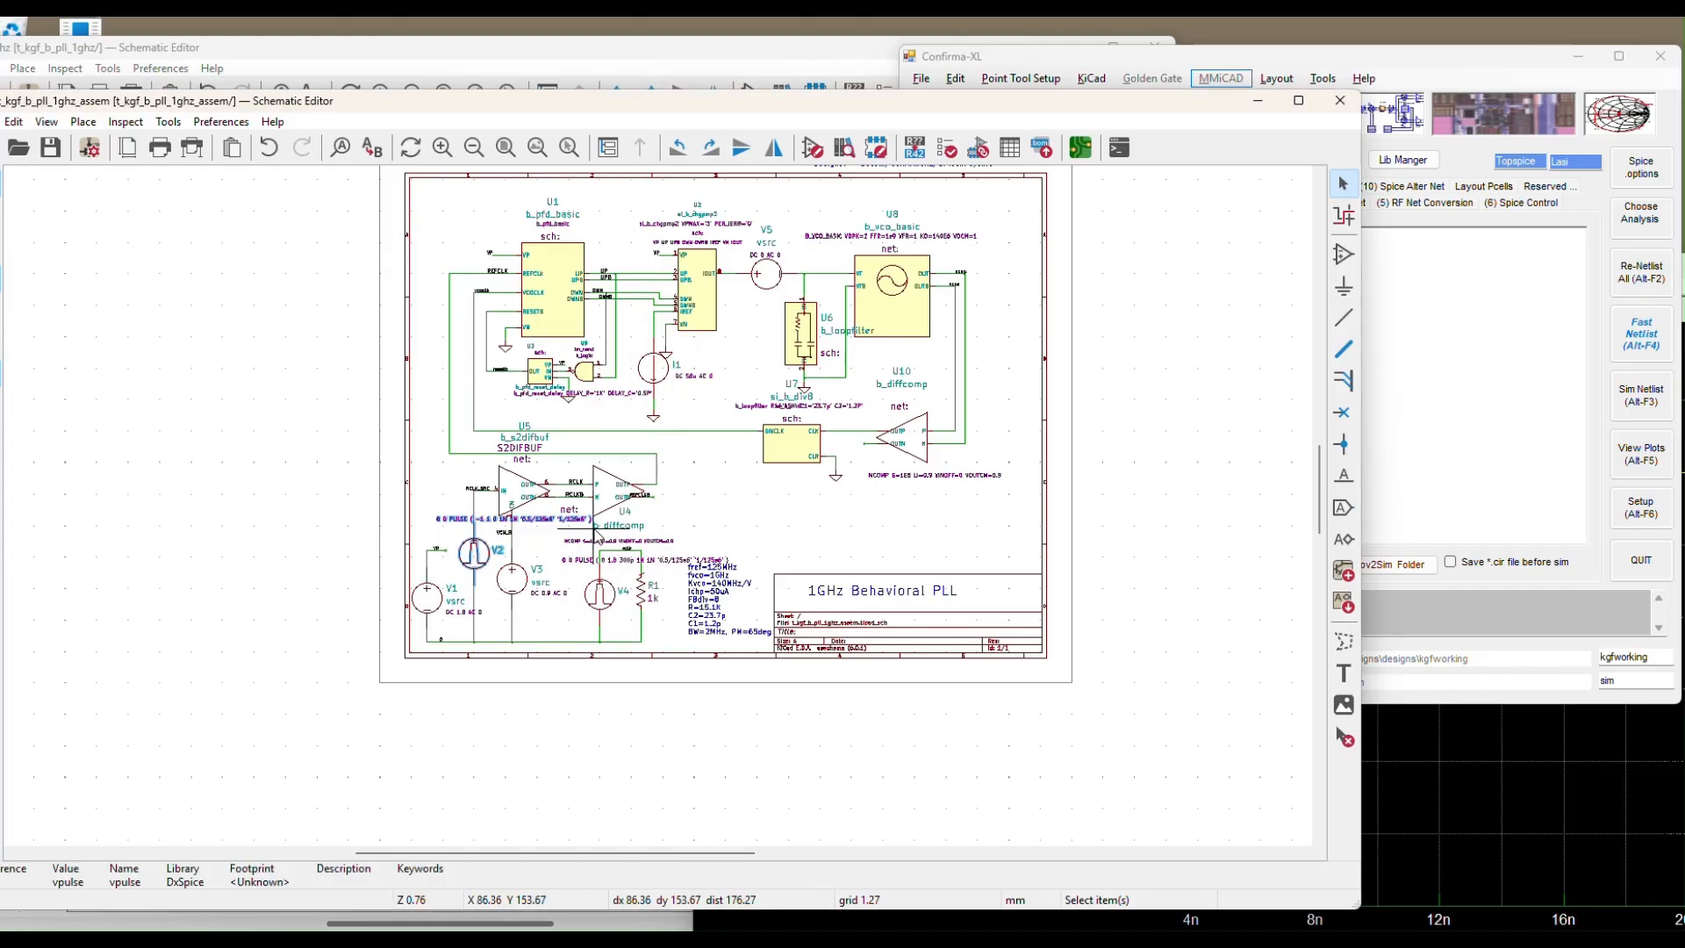
left_click(51, 147)
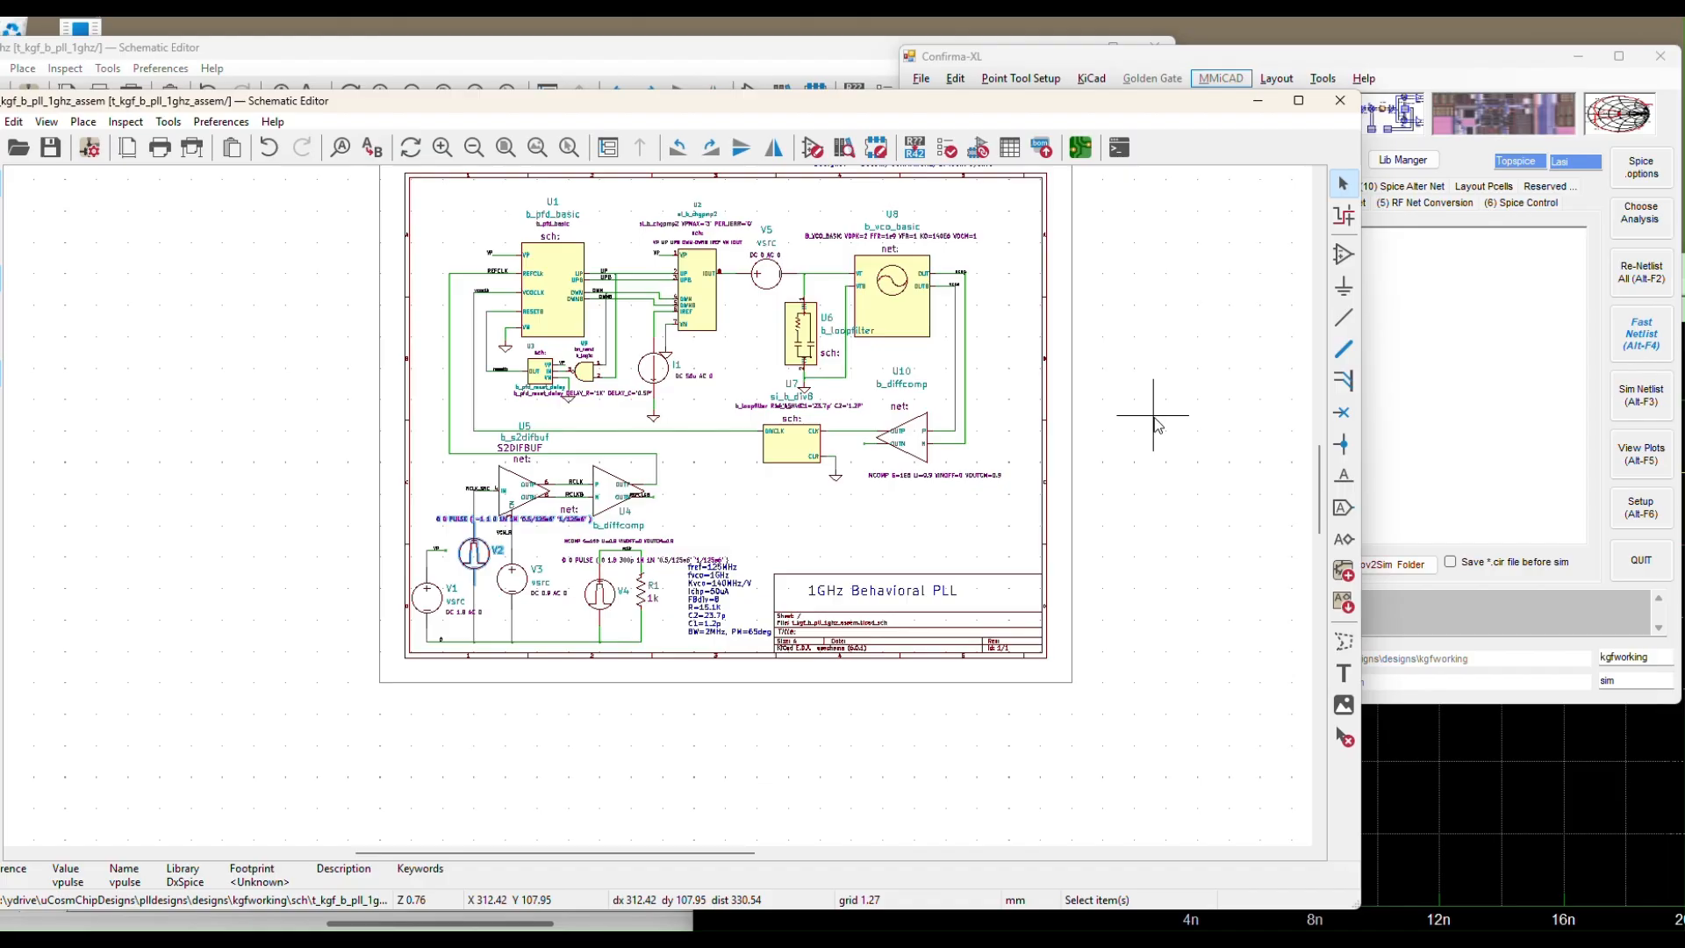
Regenerate the hierarchical Spice netlist, now containing R1 VCLK 0 1K, and check its include settings
left_click(1353, 52)
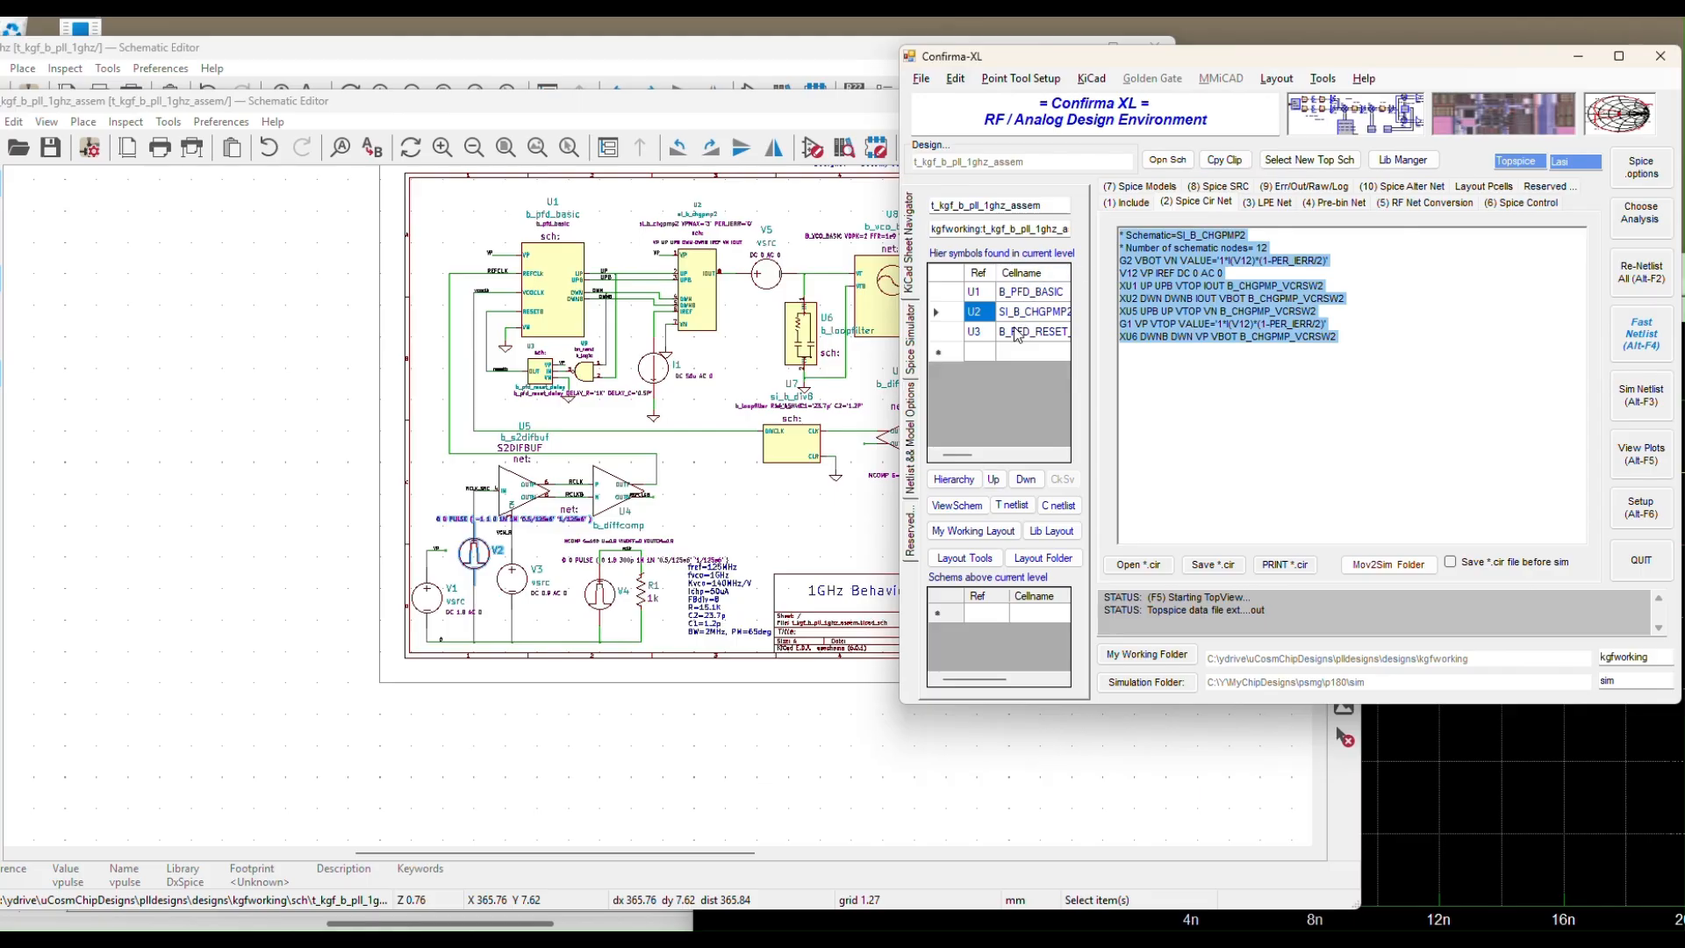
left_click(957, 480)
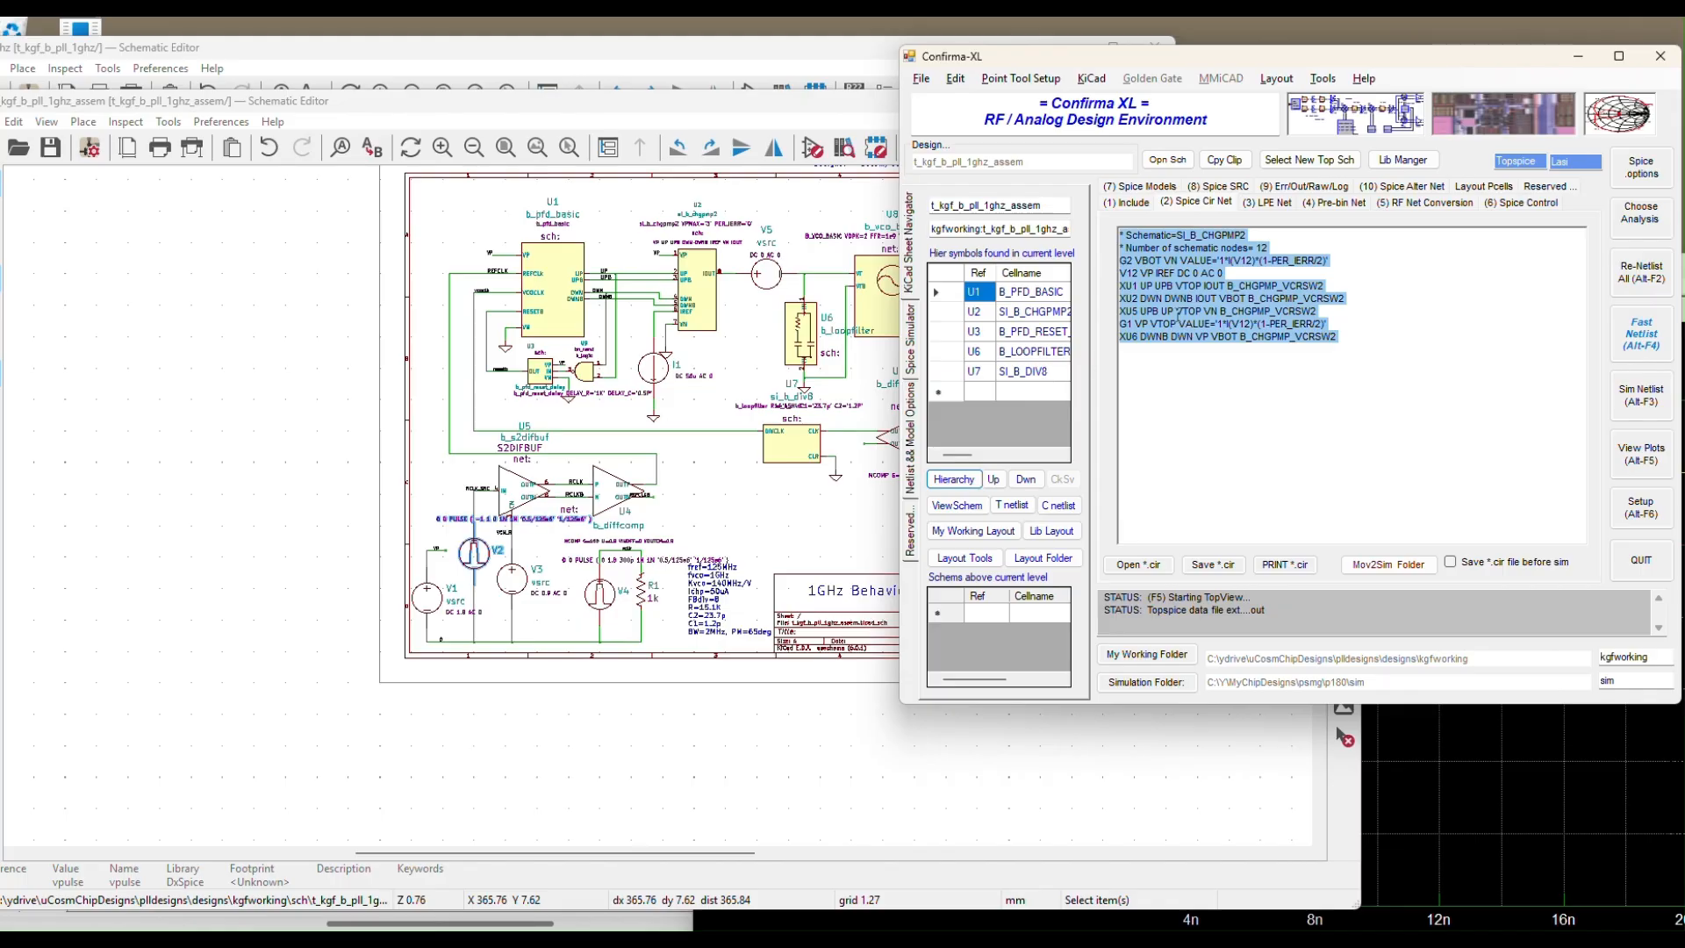
left_click(1644, 337)
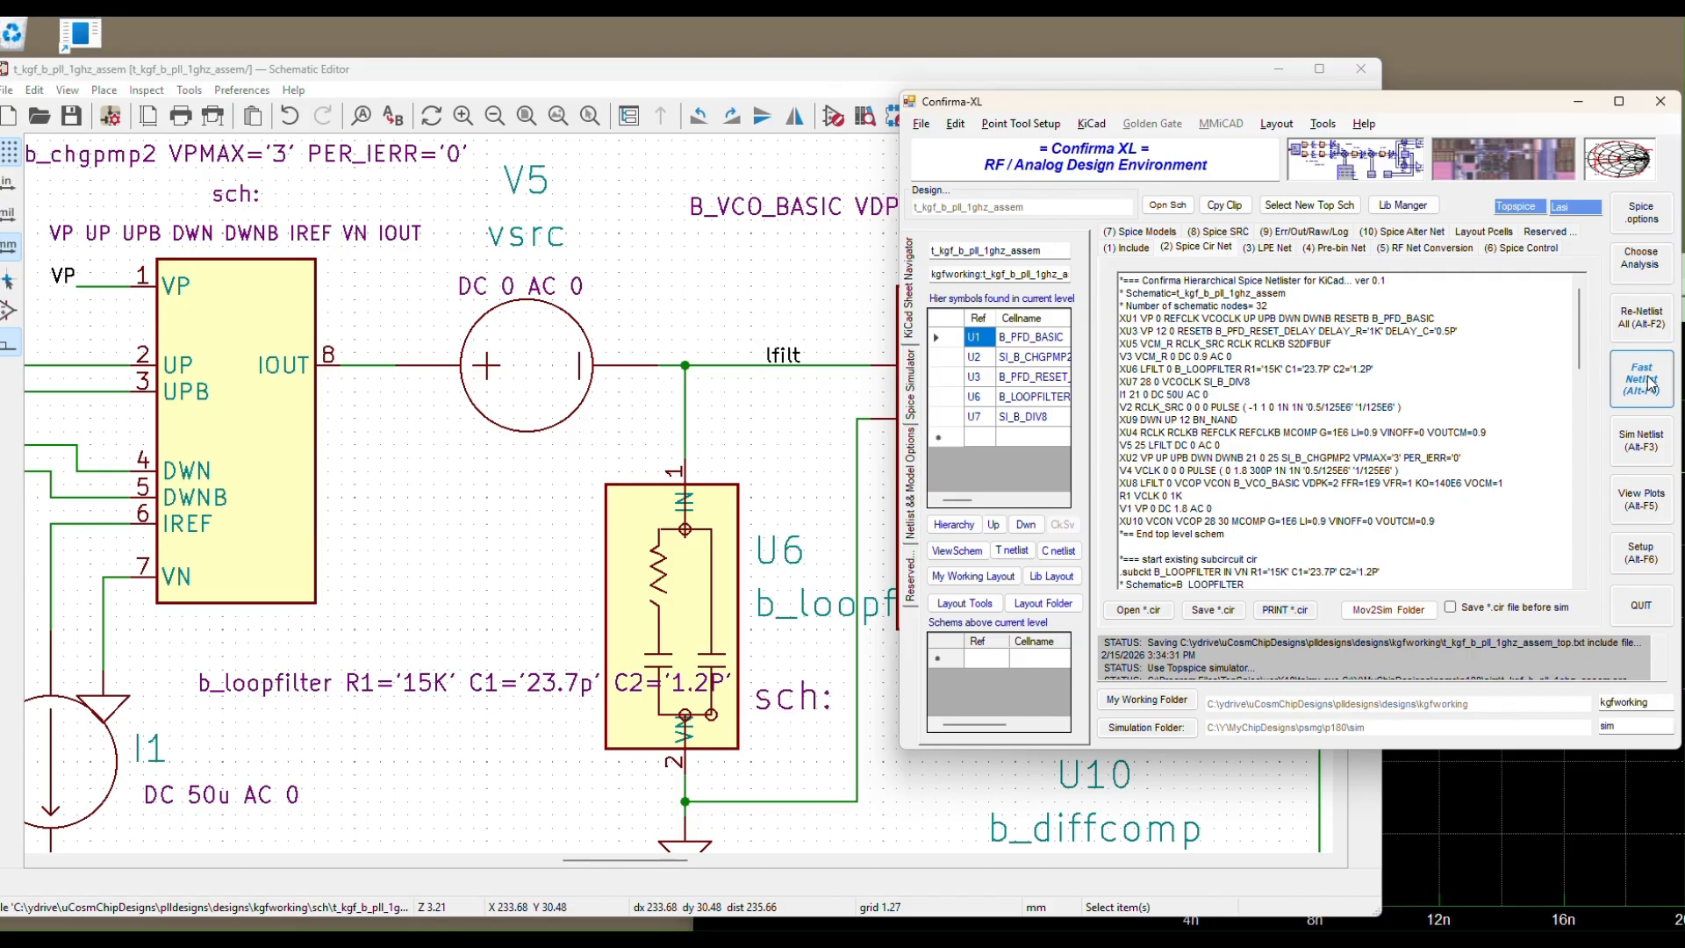
left_click(1644, 385)
left_click(1131, 249)
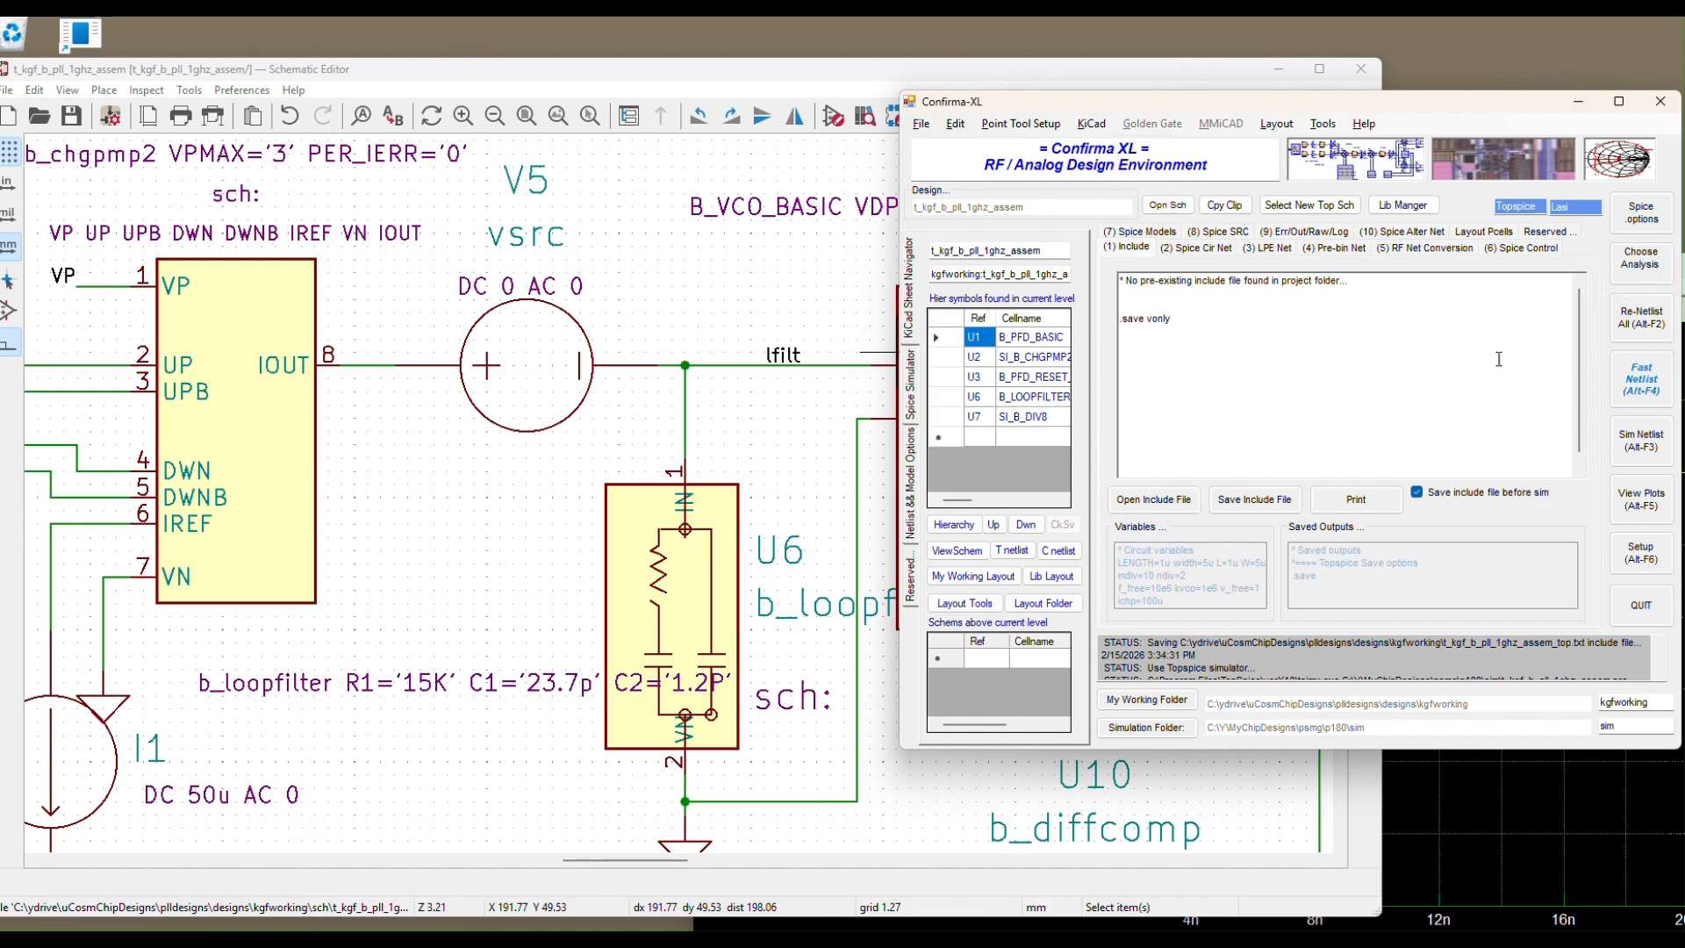
Launch the TopSpice transient run and rearrange the TopSpice, KiCad and Confirma-XL windows
left_click(1641, 448)
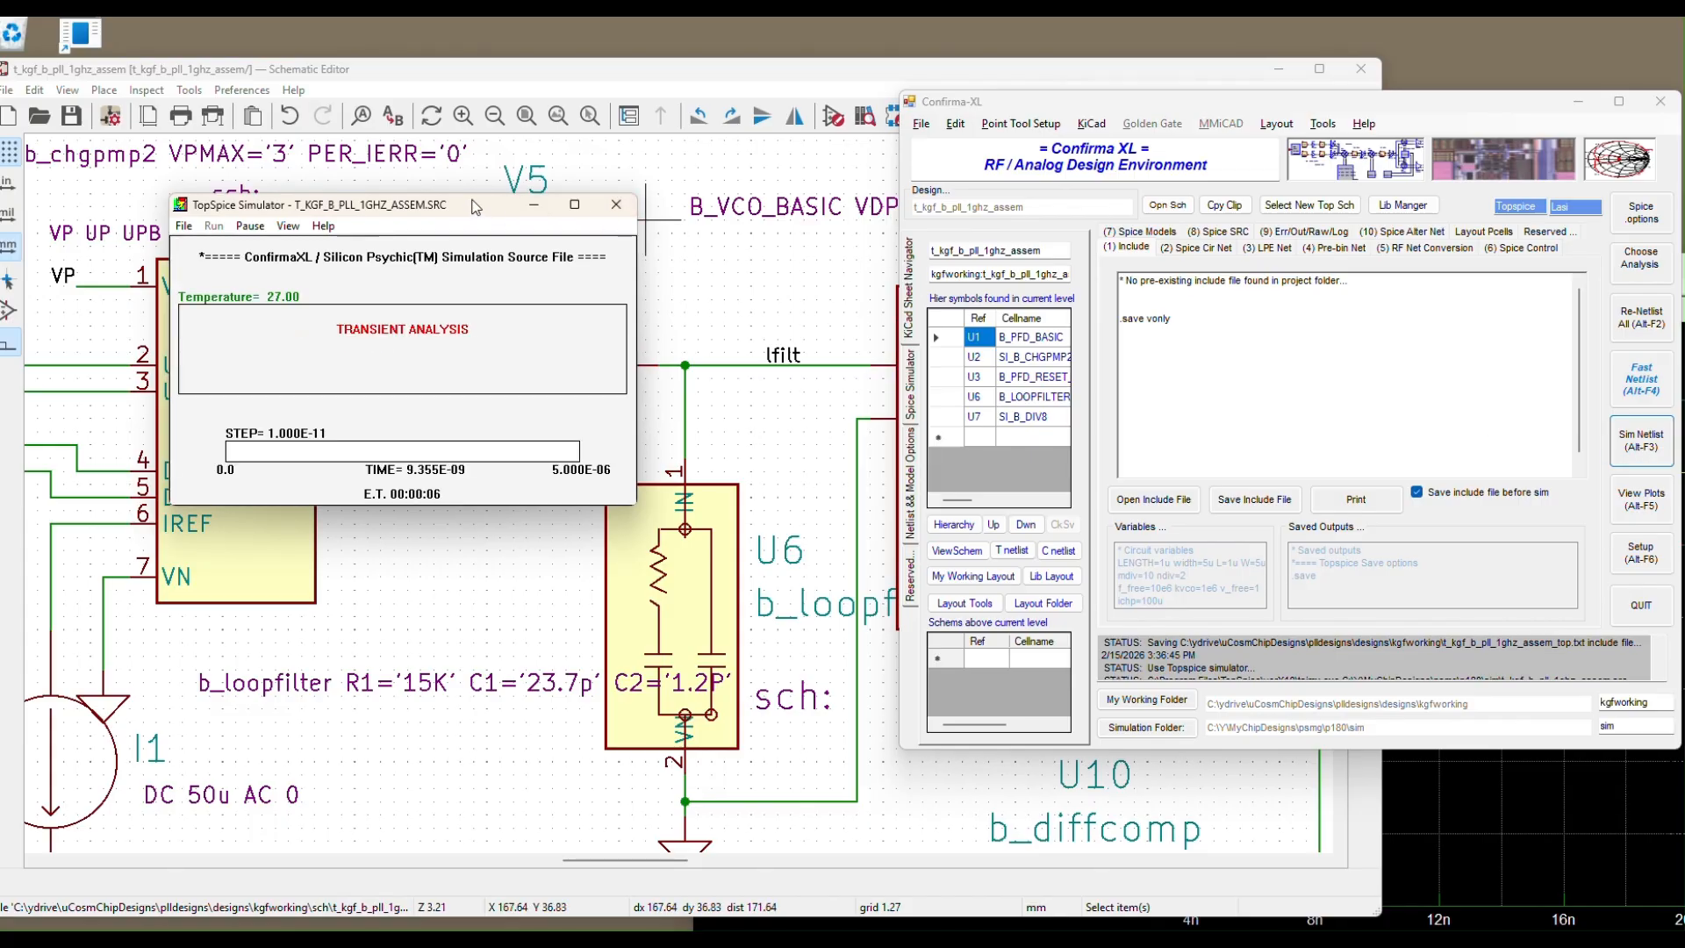
left_click_drag(472, 204, 442, 128)
left_click(423, 65)
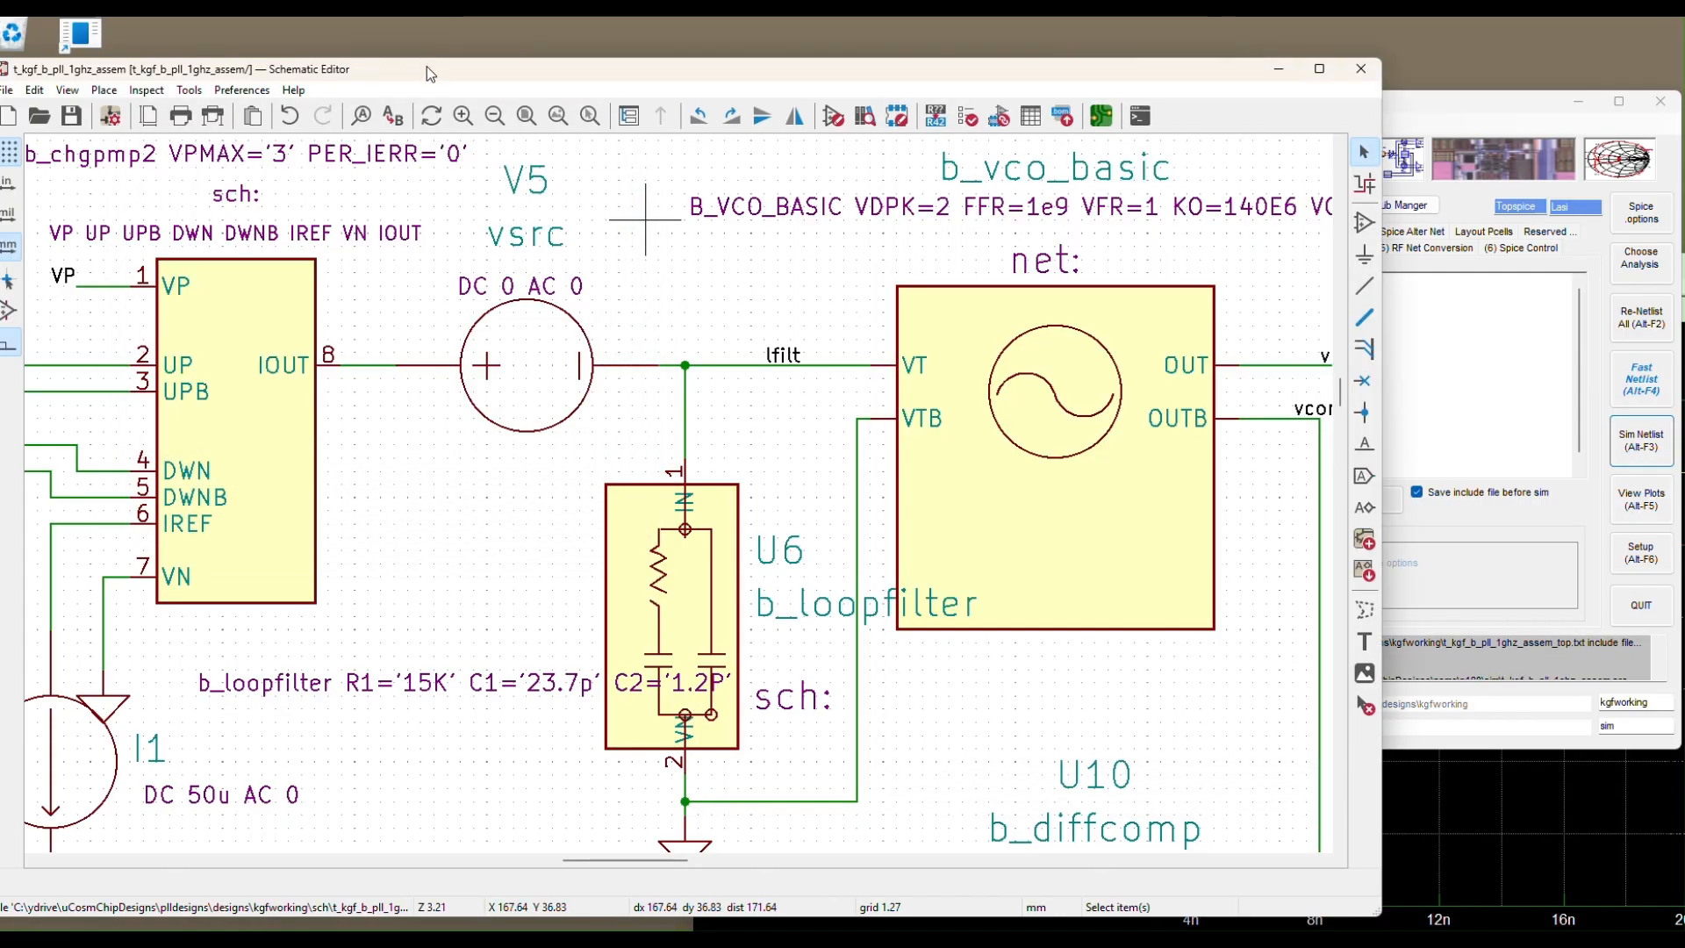
left_click_drag(426, 66, 514, 294)
left_click(397, 143)
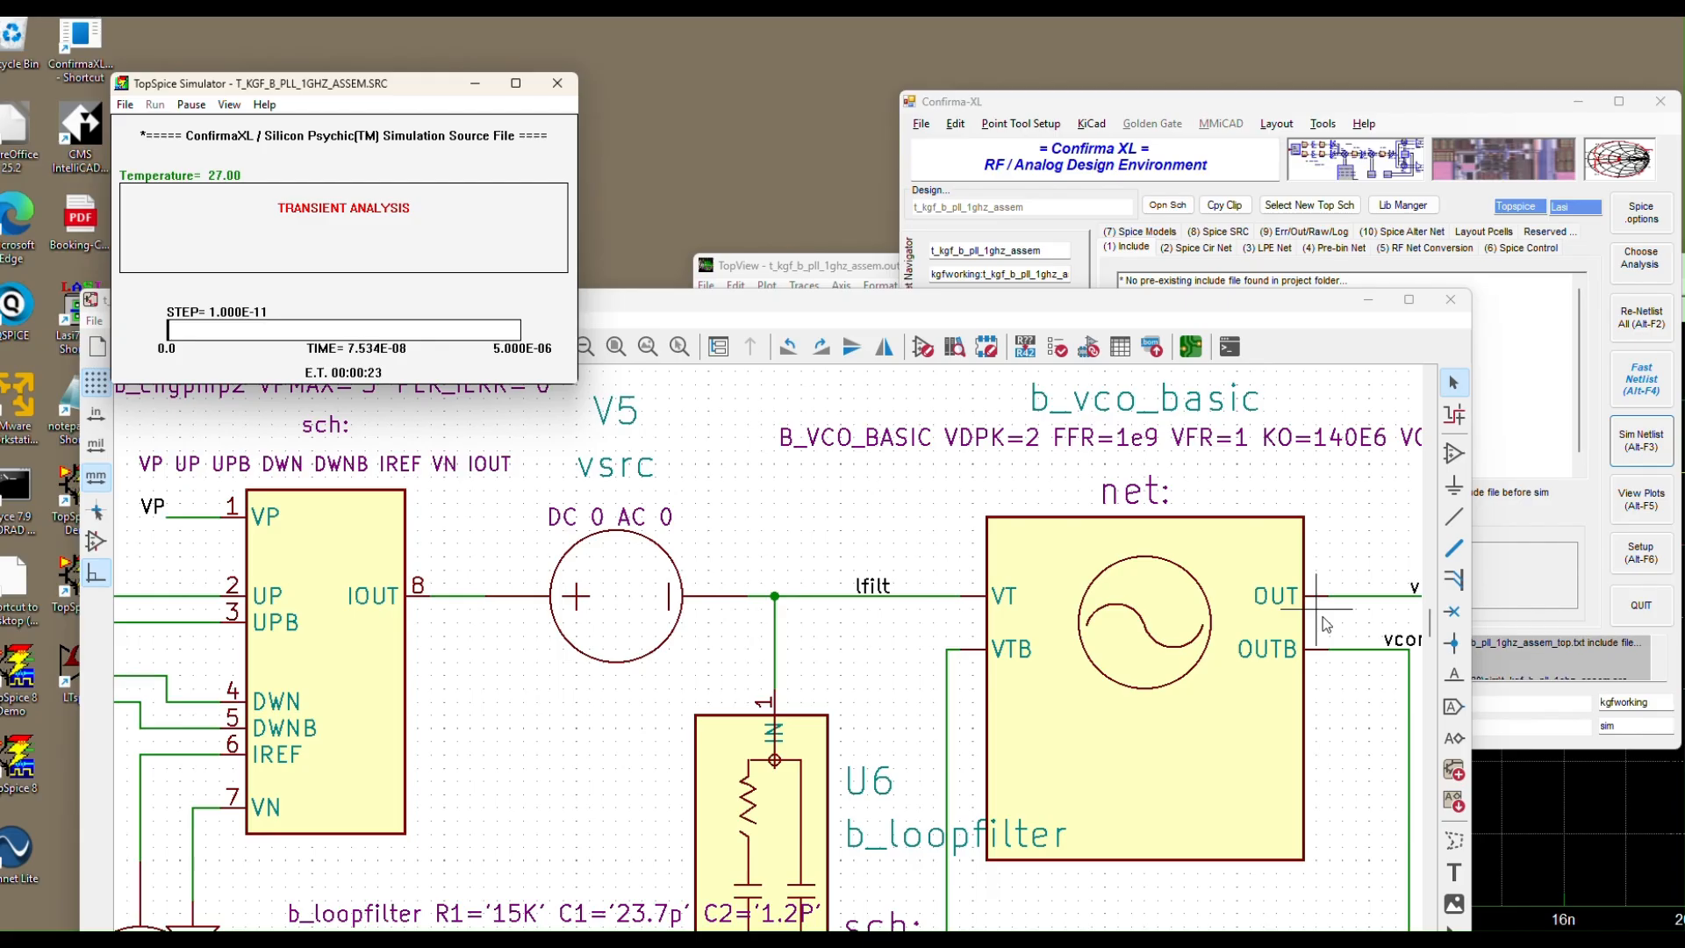
left_click(1271, 100)
left_click_drag(1271, 100, 1200, 100)
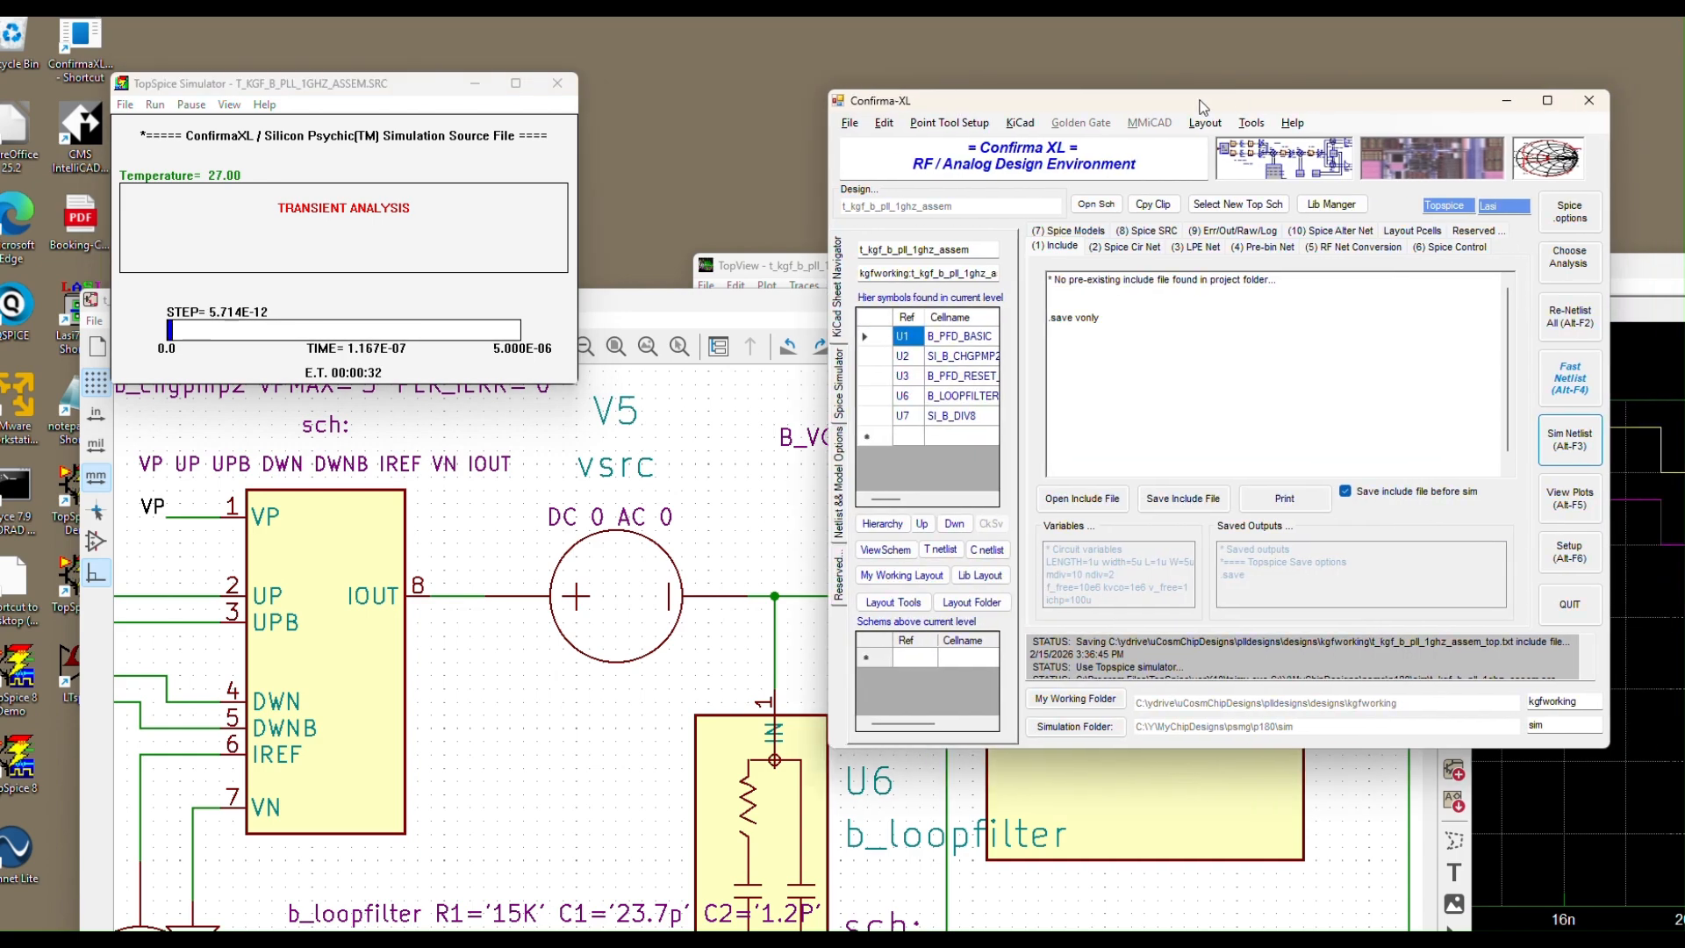
Confirm the transient analysis as .TRAN 1n 5.0u 0 10p
left_click(1569, 262)
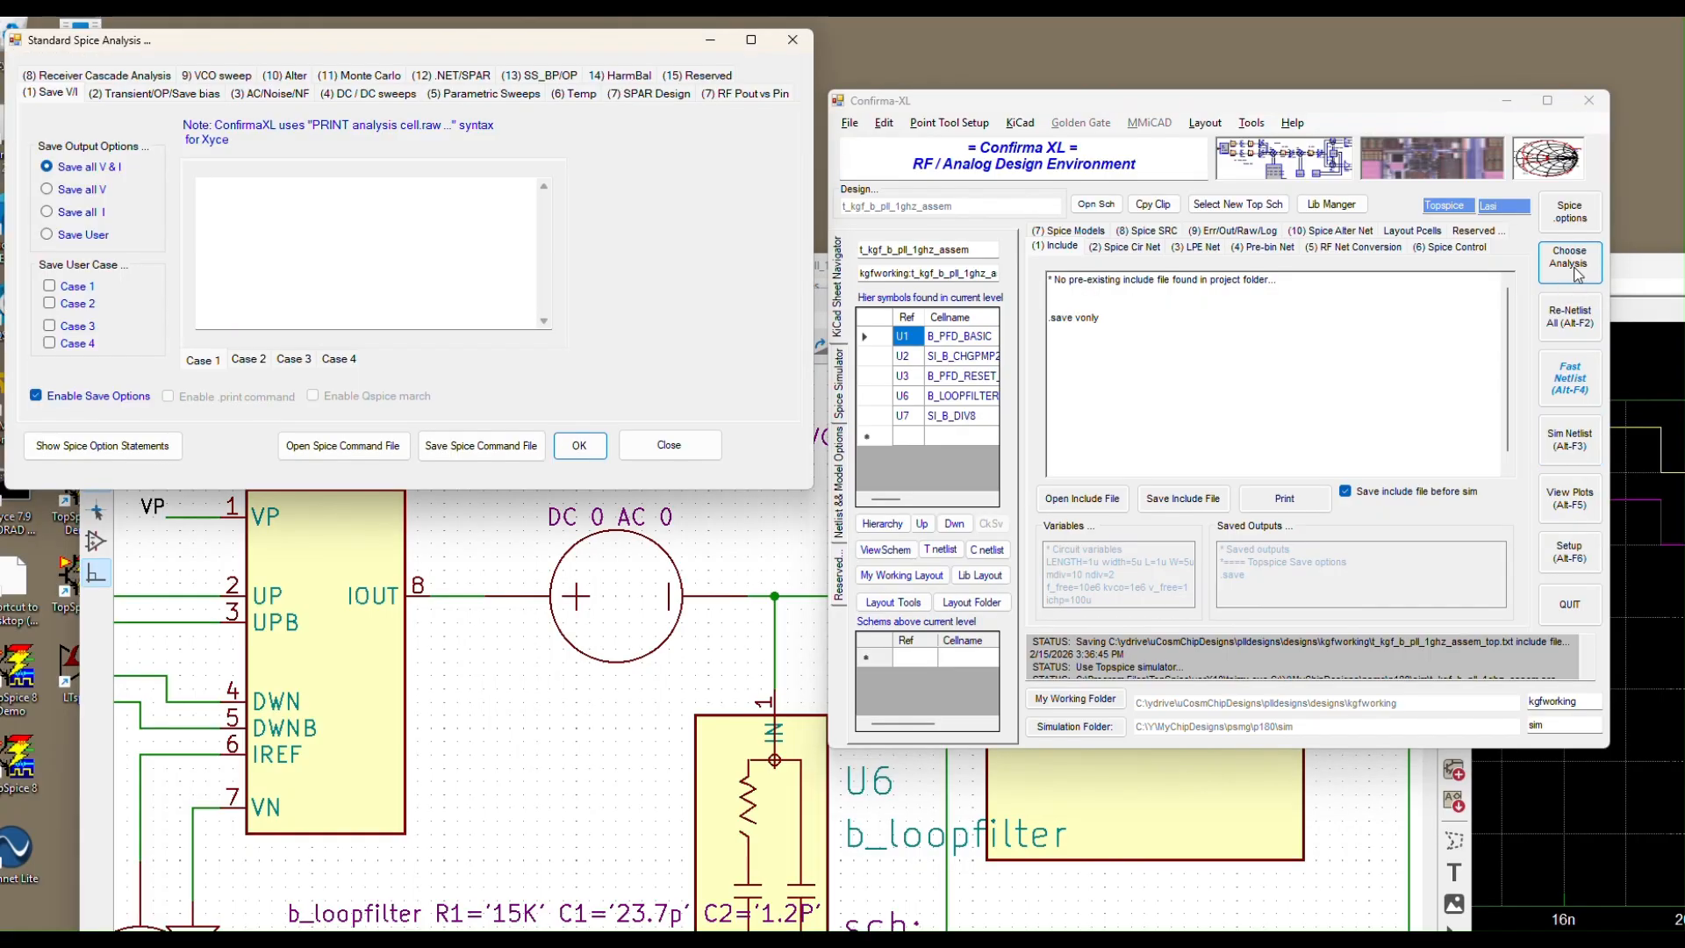
left_click_drag(461, 44, 1013, 243)
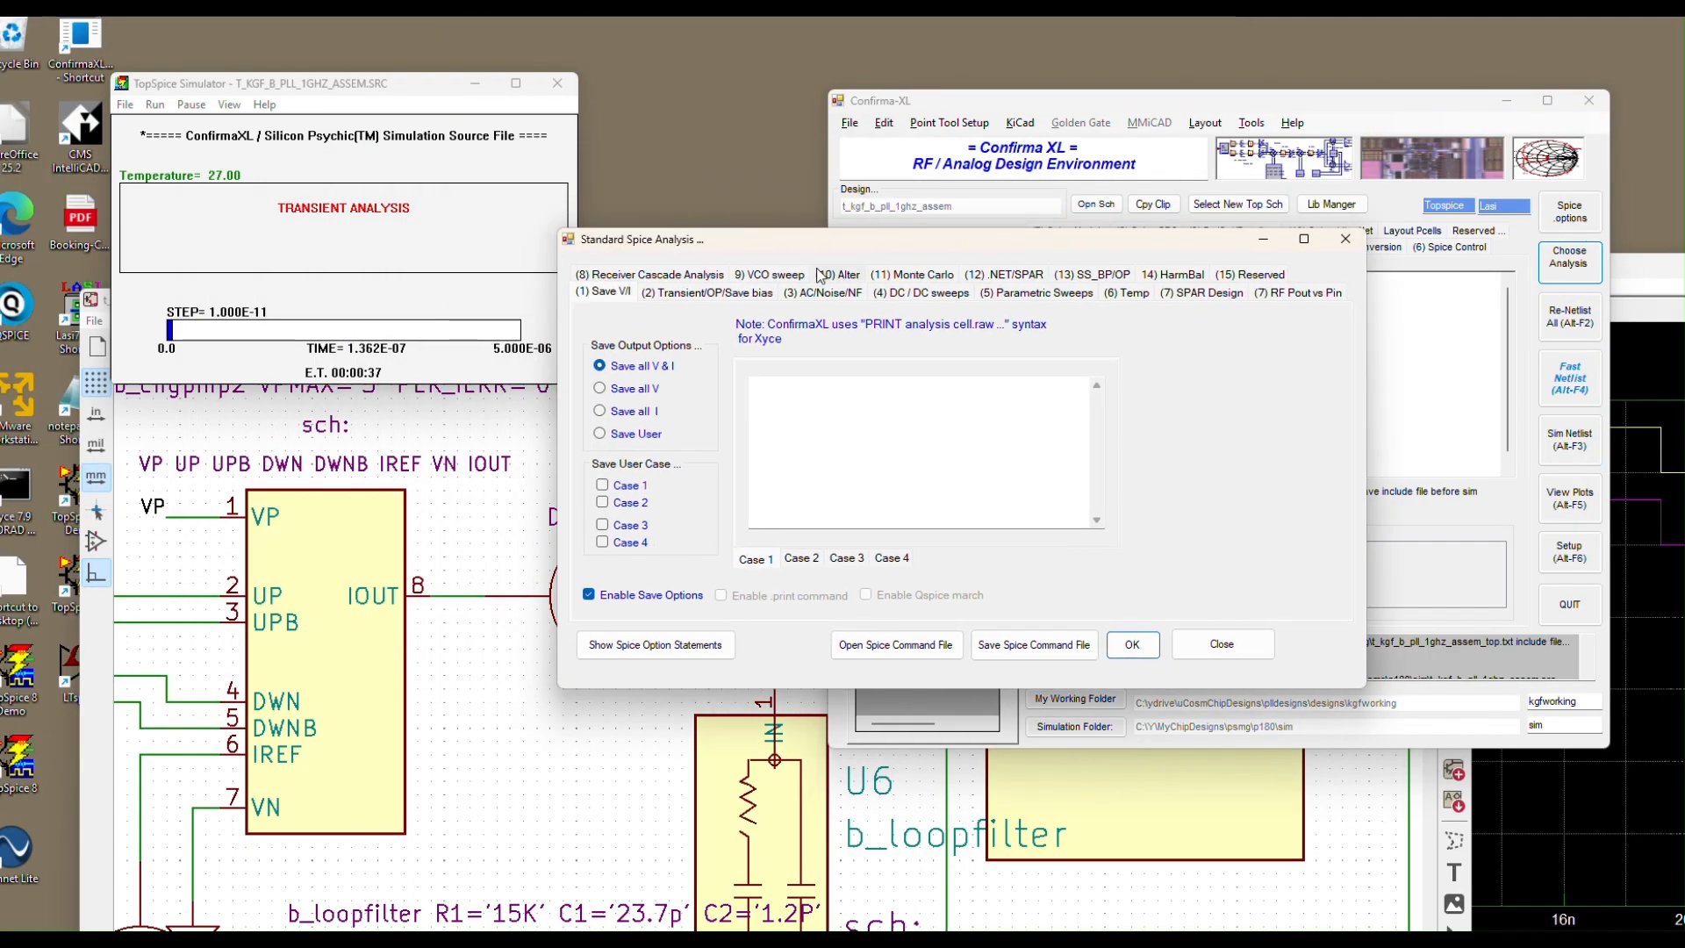
left_click(742, 294)
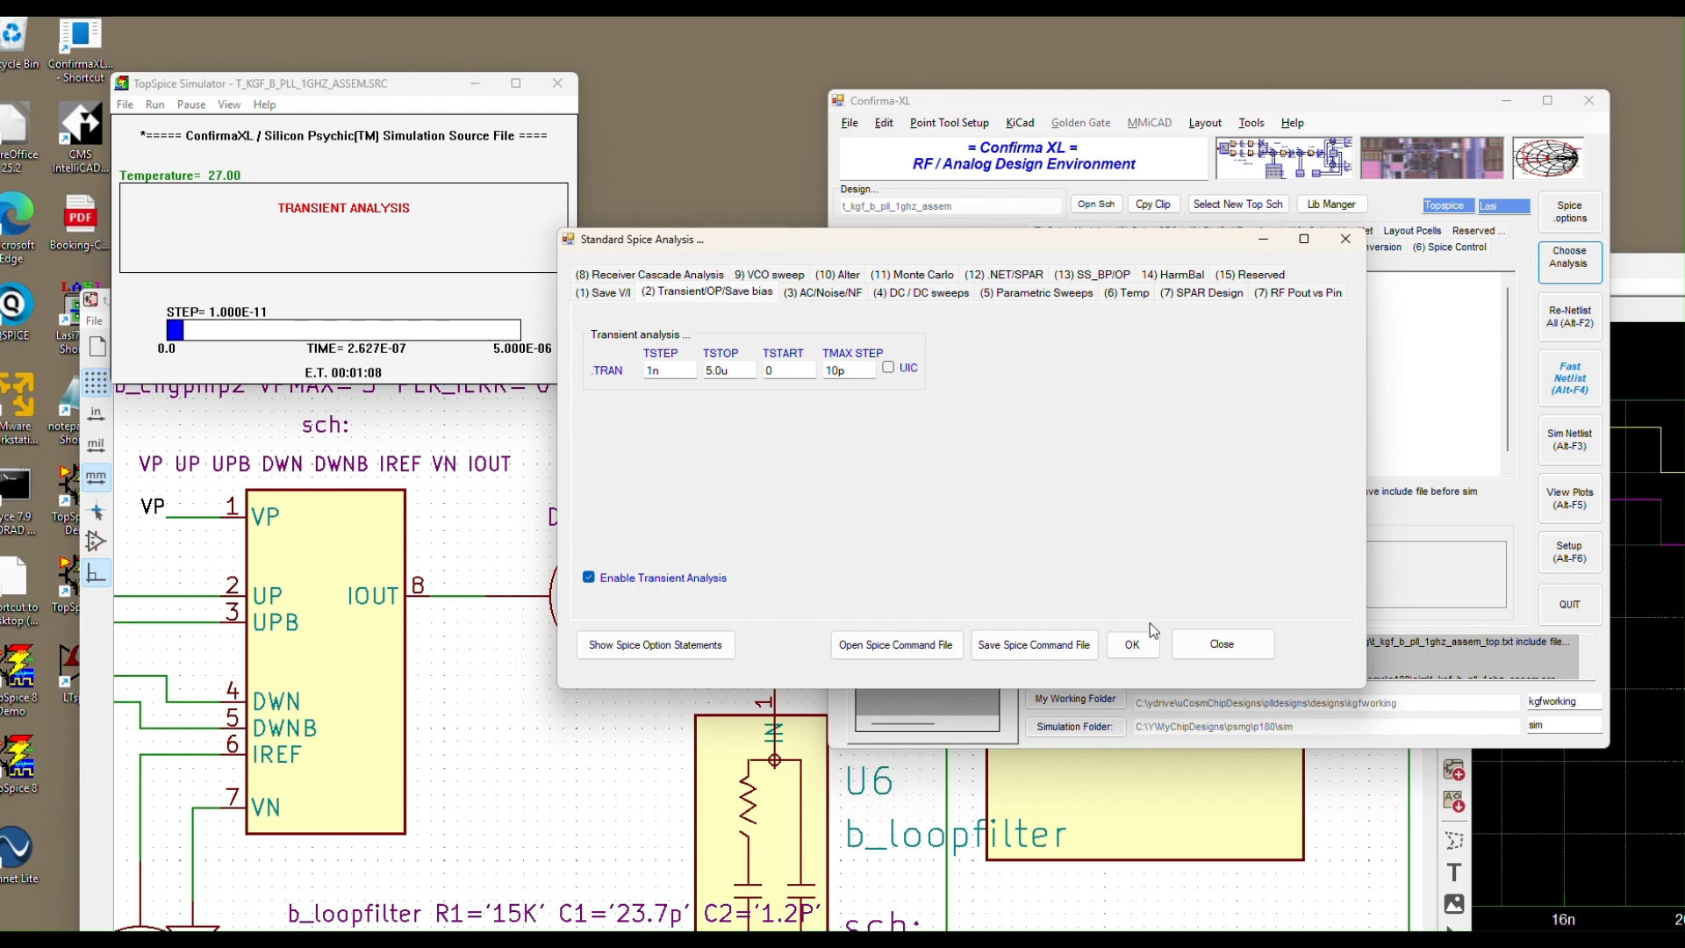
left_click(1132, 644)
left_click_drag(422, 93, 448, 82)
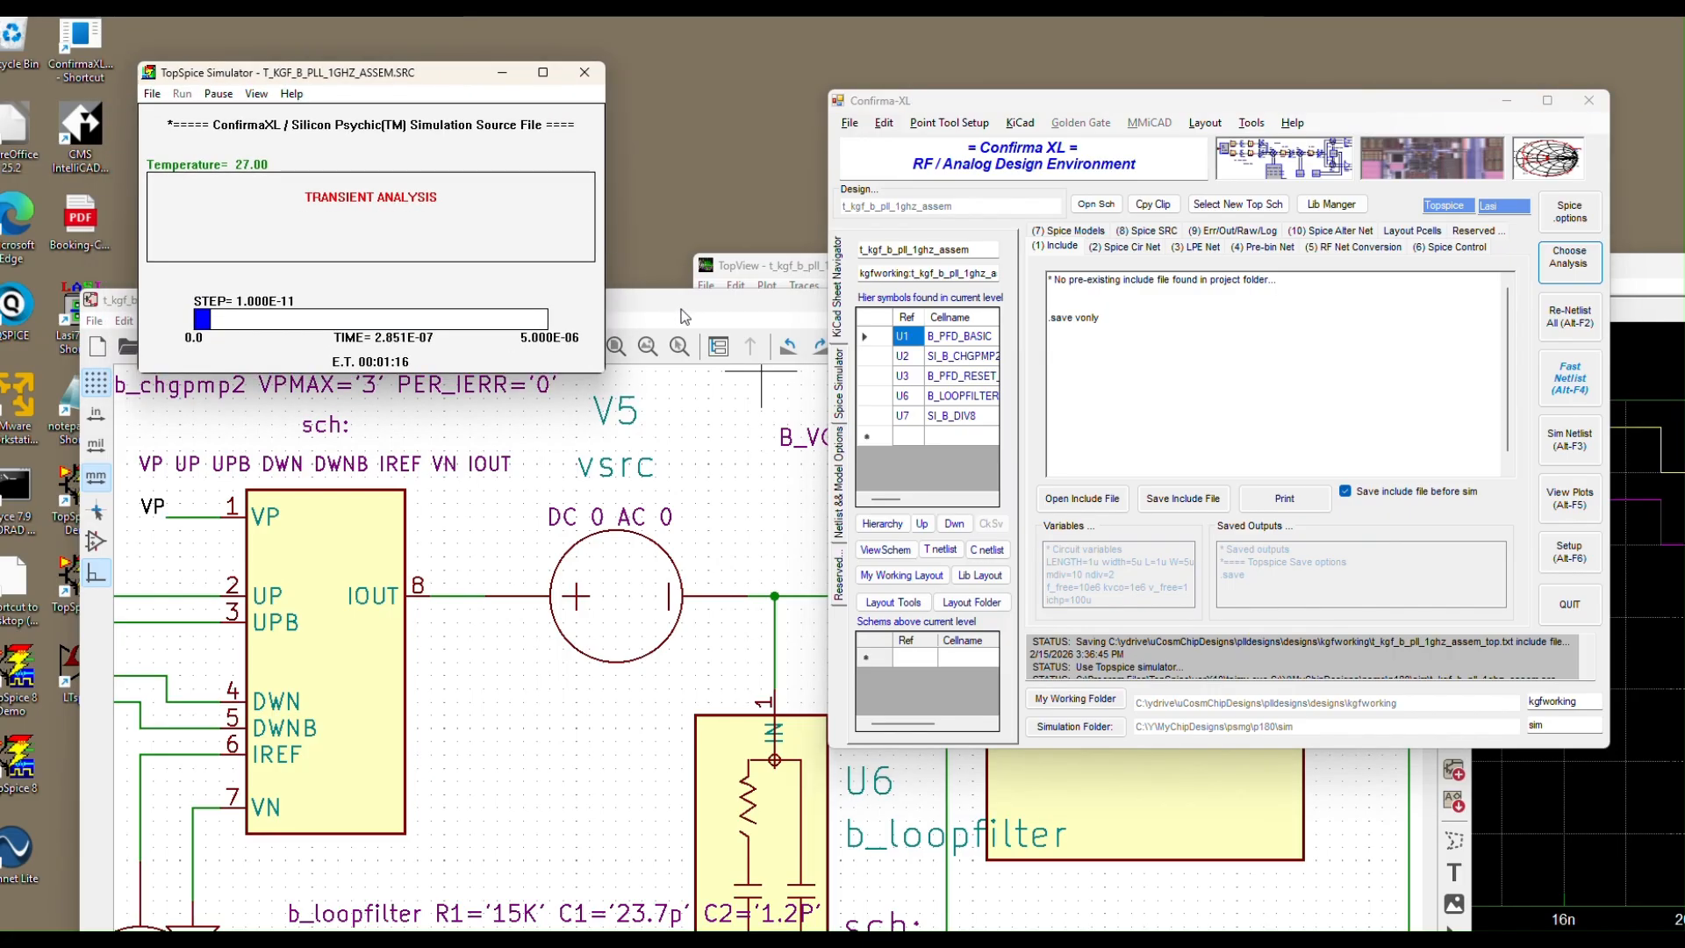
Bring up the t_kgf_b_pll_1ghz schematic in KiCad
mouse_move(607, 941)
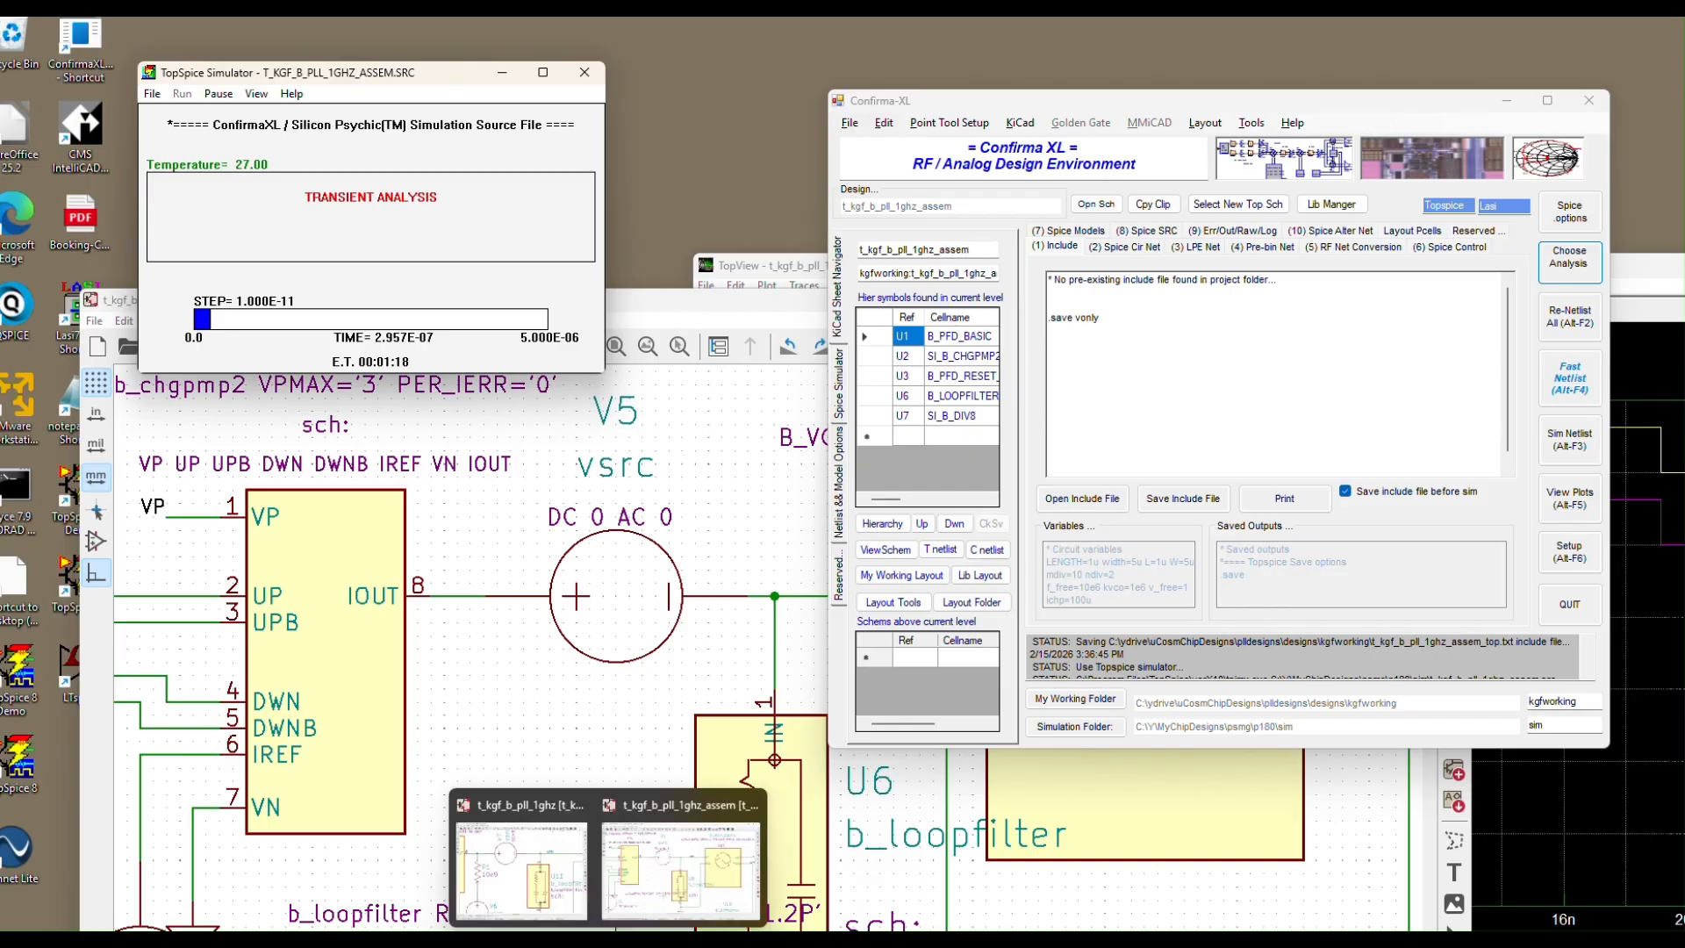
left_click(516, 805)
scroll(987, 316, "down", 5)
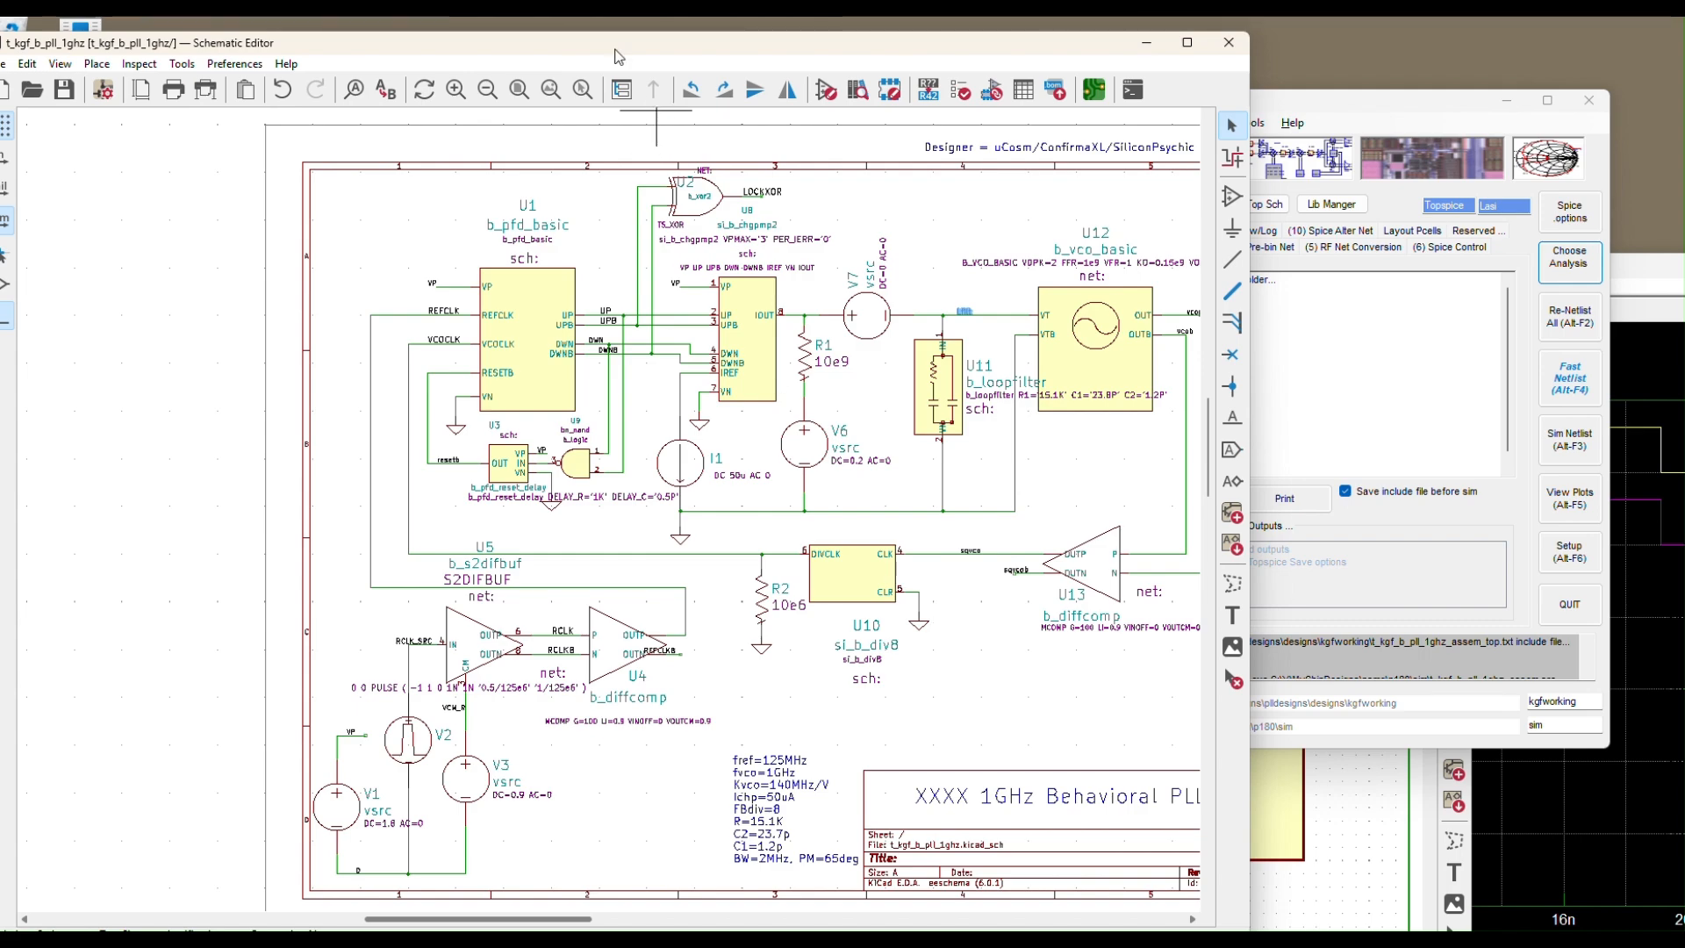
Run the Pass2ConfirmaXL BOM generator to make t_kgf_b_pll_1ghz Confirma-XL's current design
left_click_drag(614, 54, 590, 119)
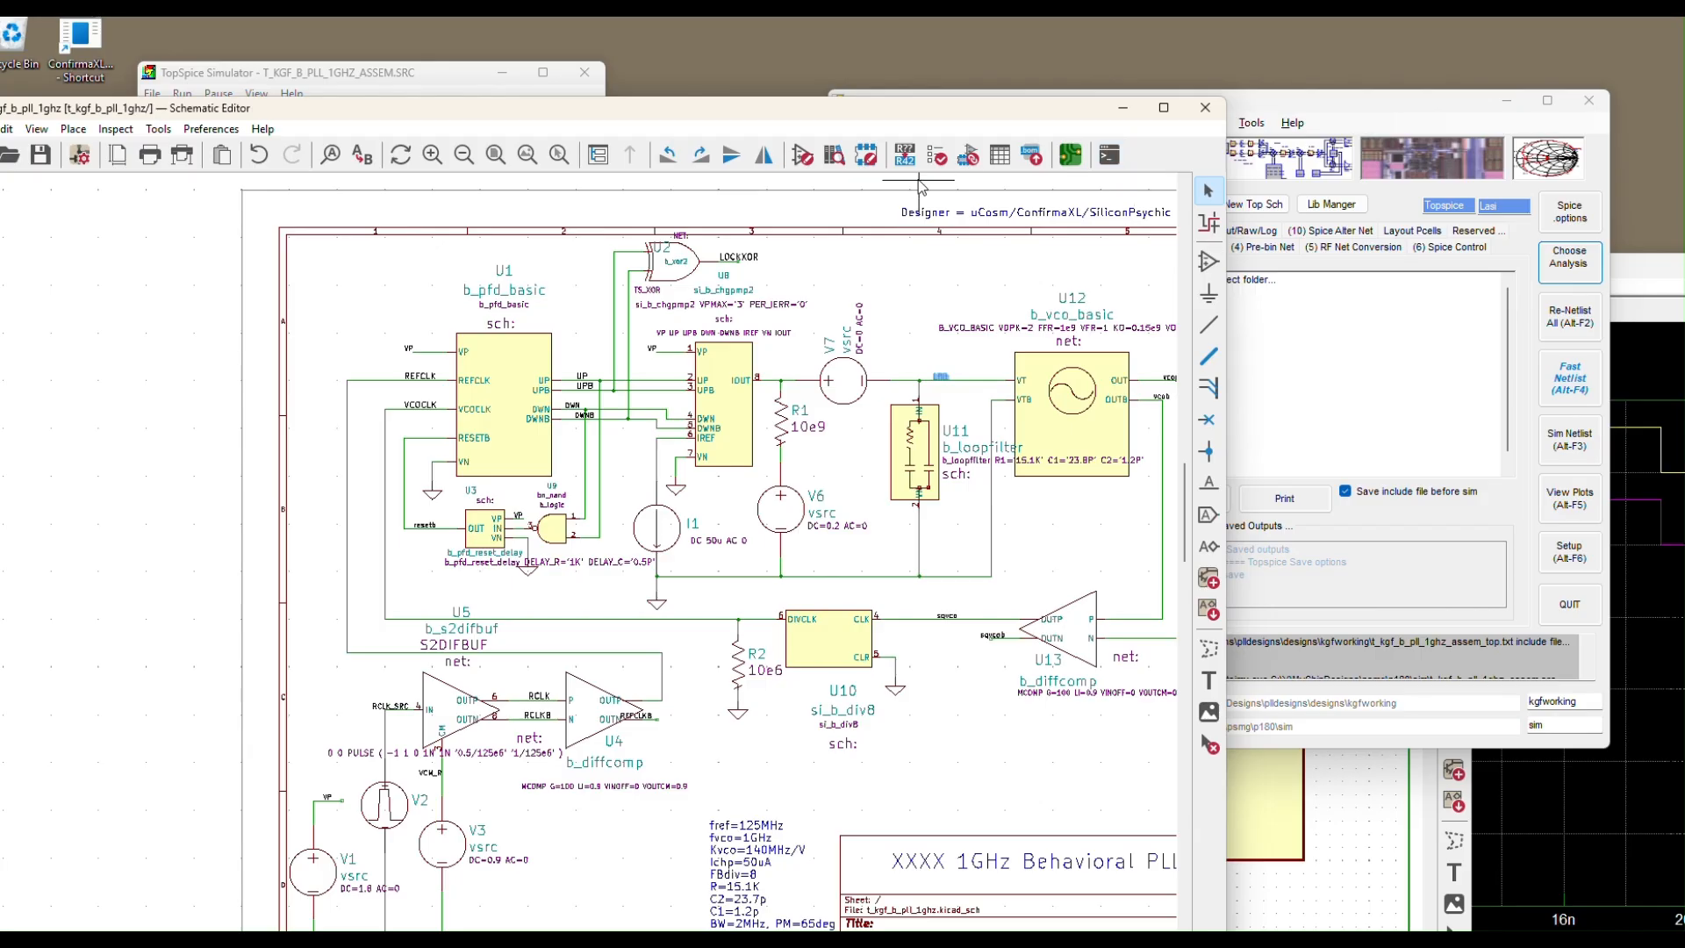
left_click(1025, 163)
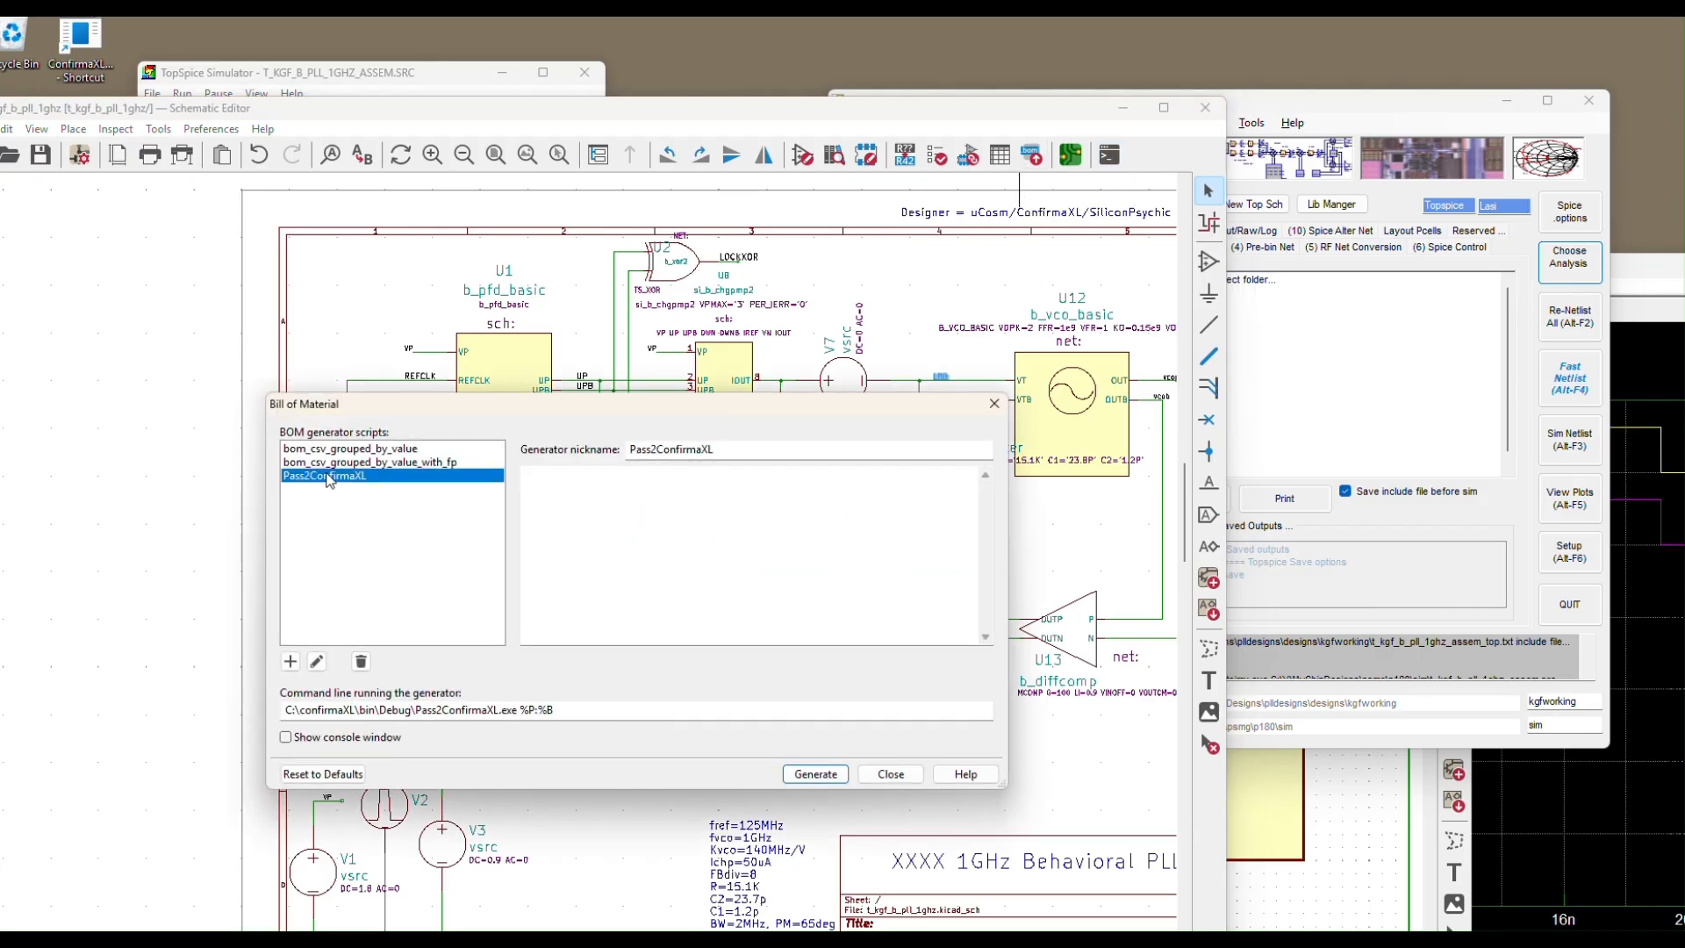
left_click(817, 774)
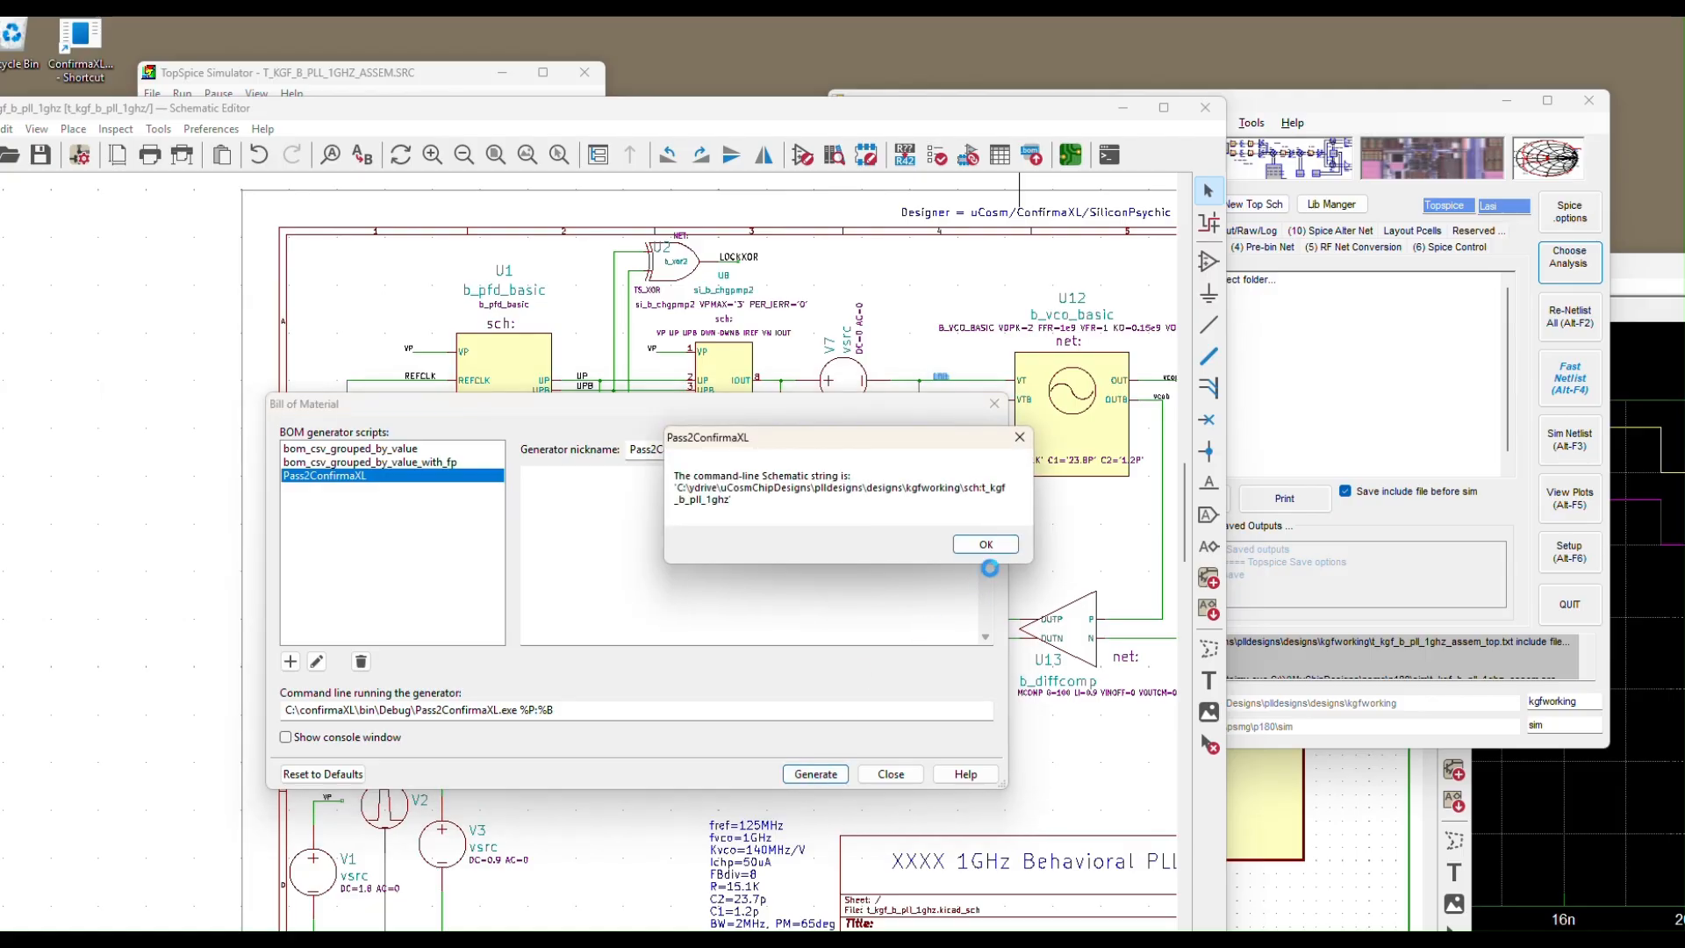
left_click(985, 544)
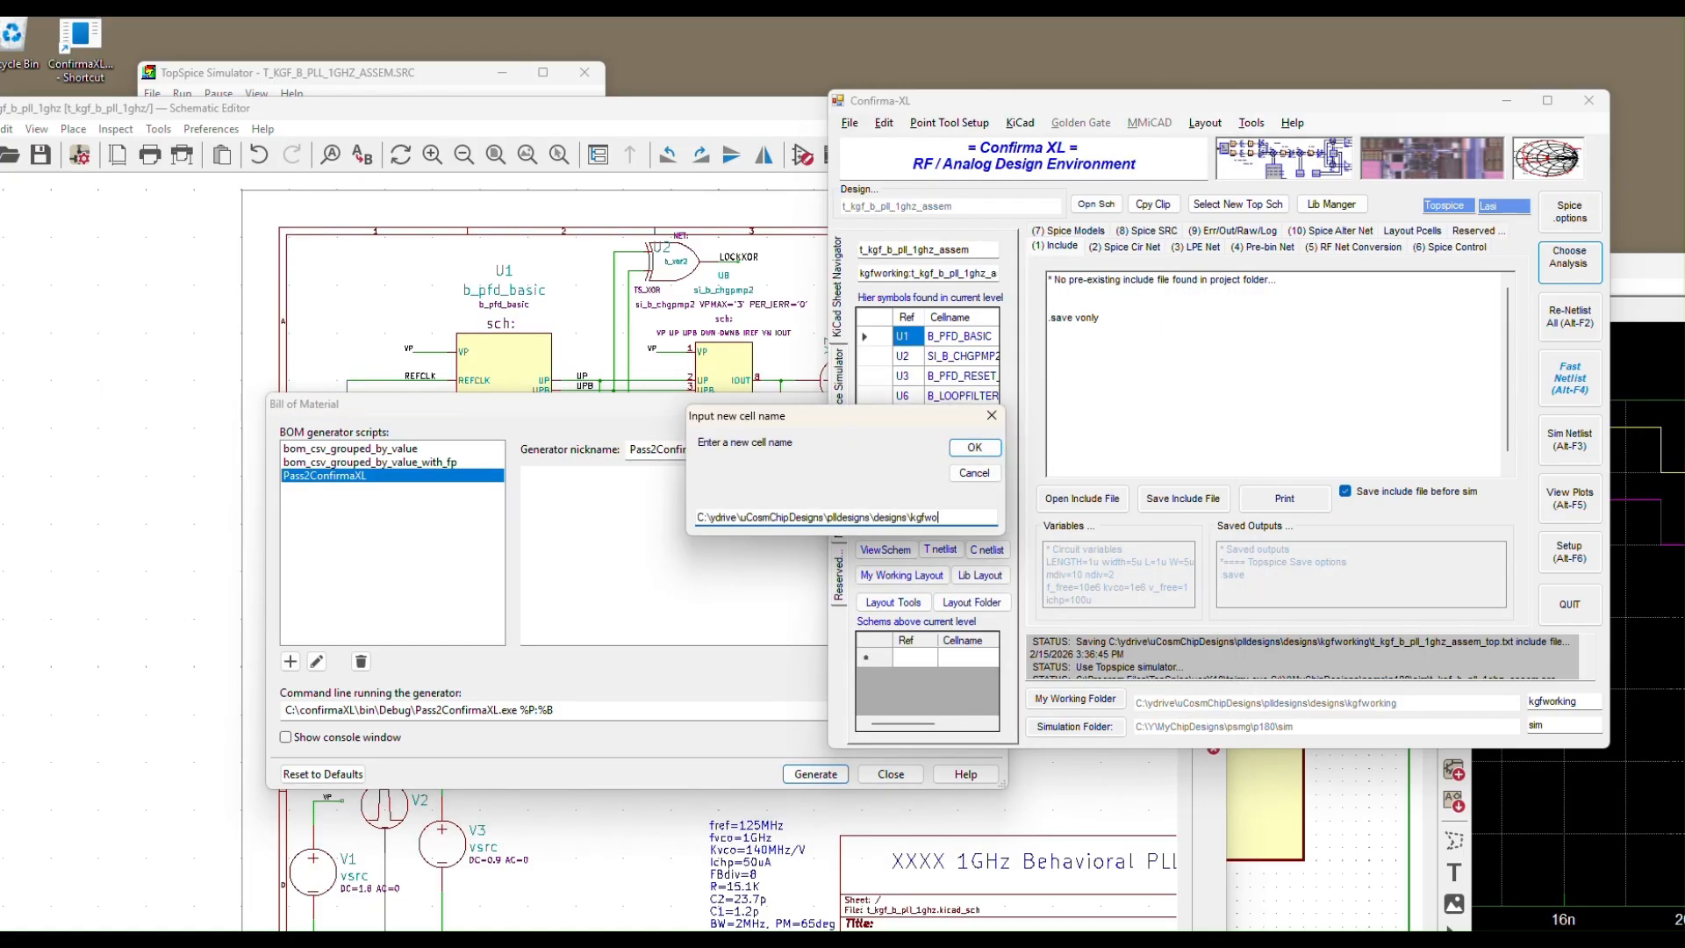
left_click(977, 448)
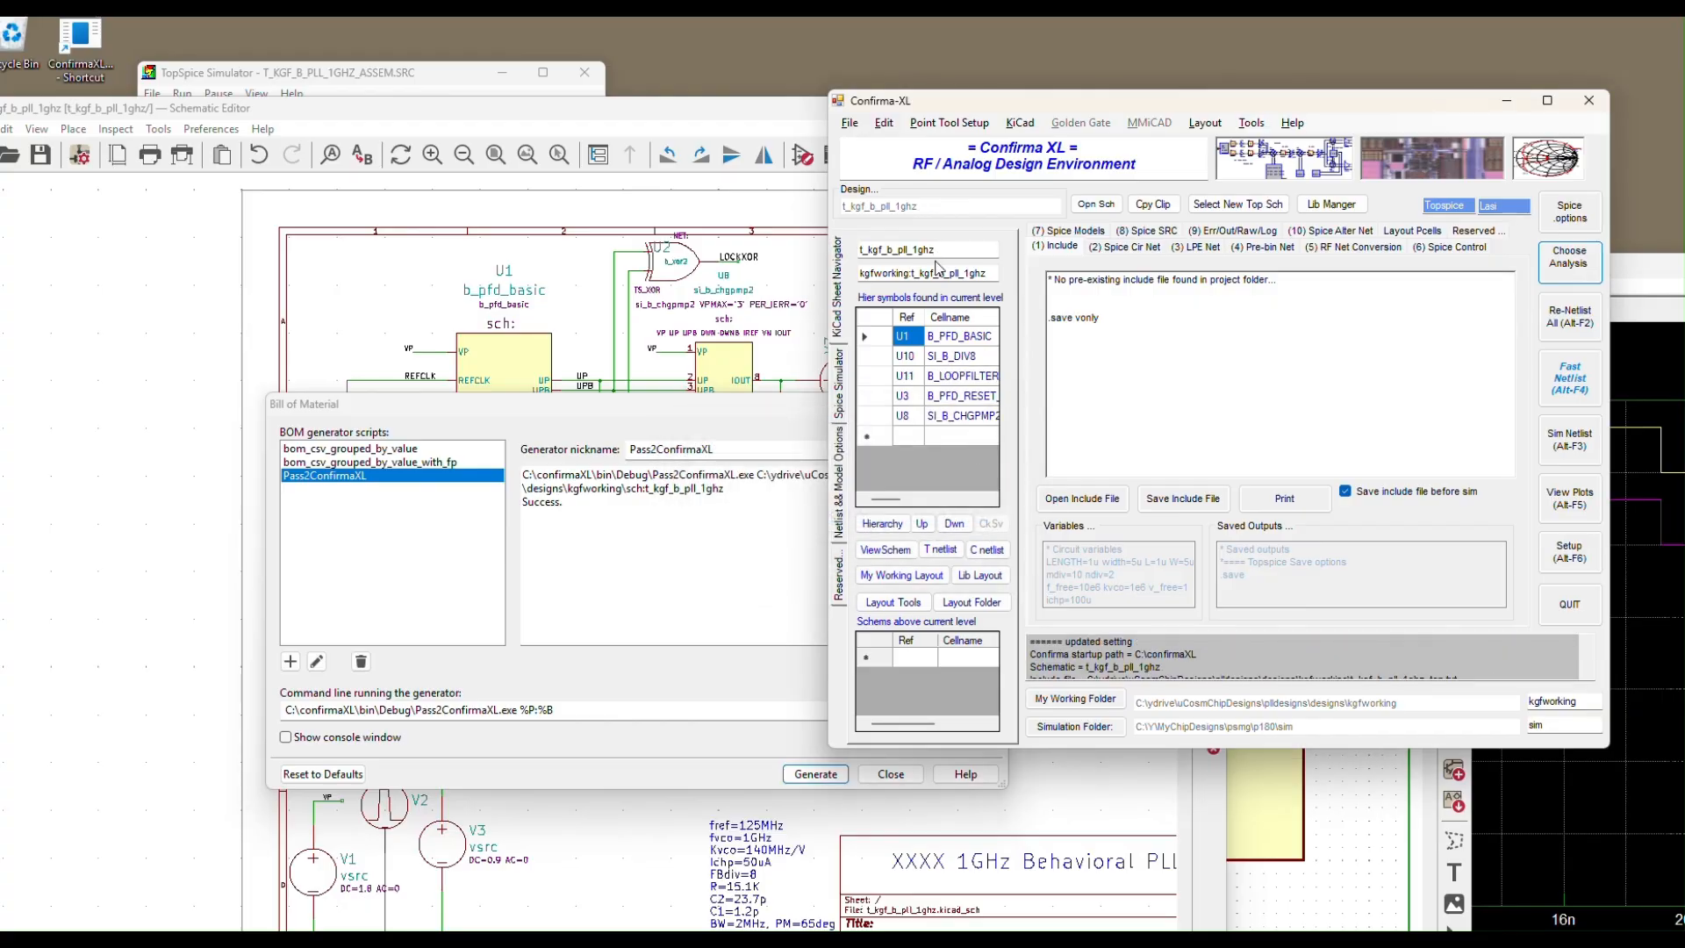
left_click(700, 404)
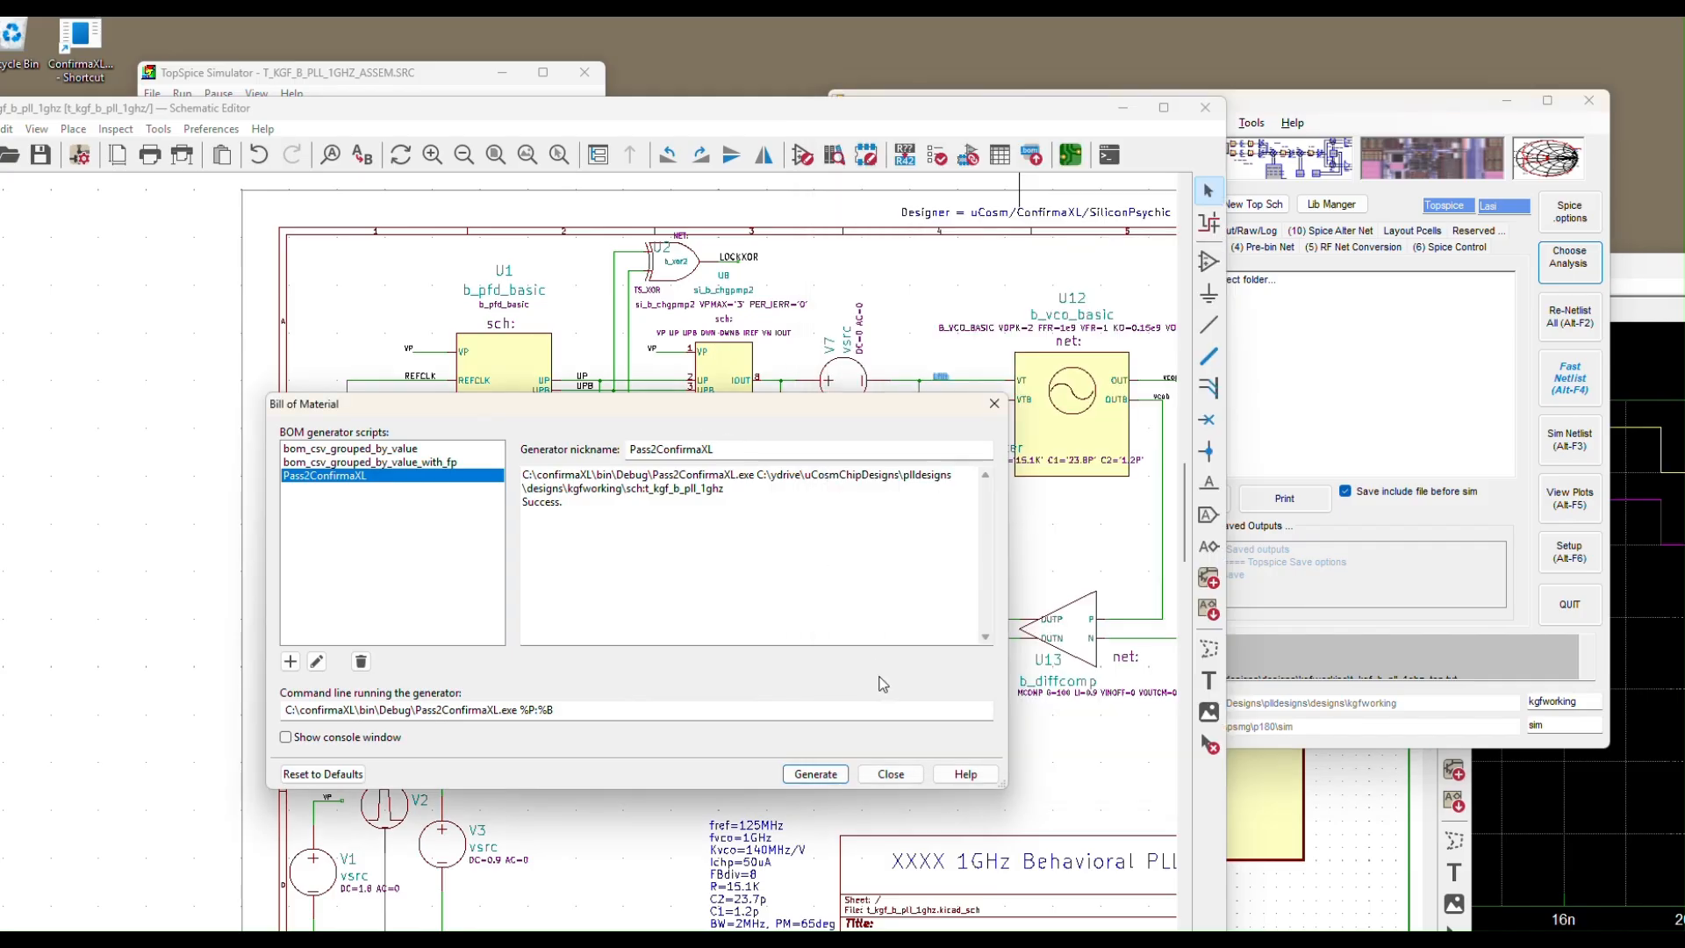
left_click(890, 773)
left_click(1356, 107)
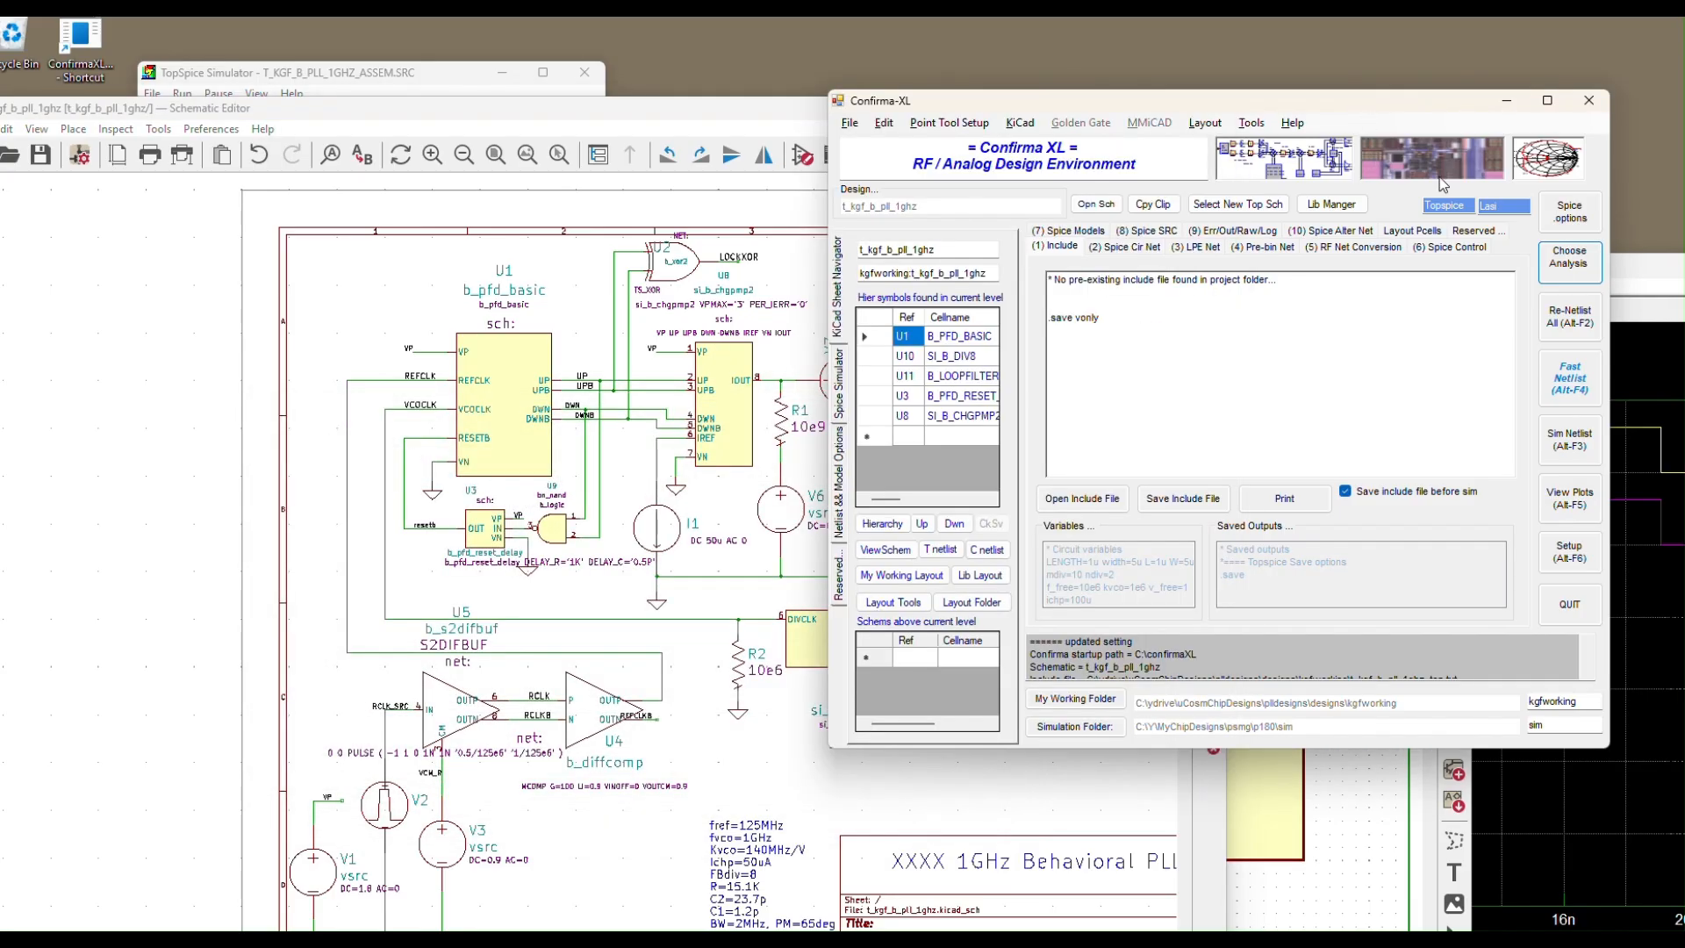
Plot V(LFILT) in TopView and zoom in on its settled tail near 1 V
left_click(1571, 514)
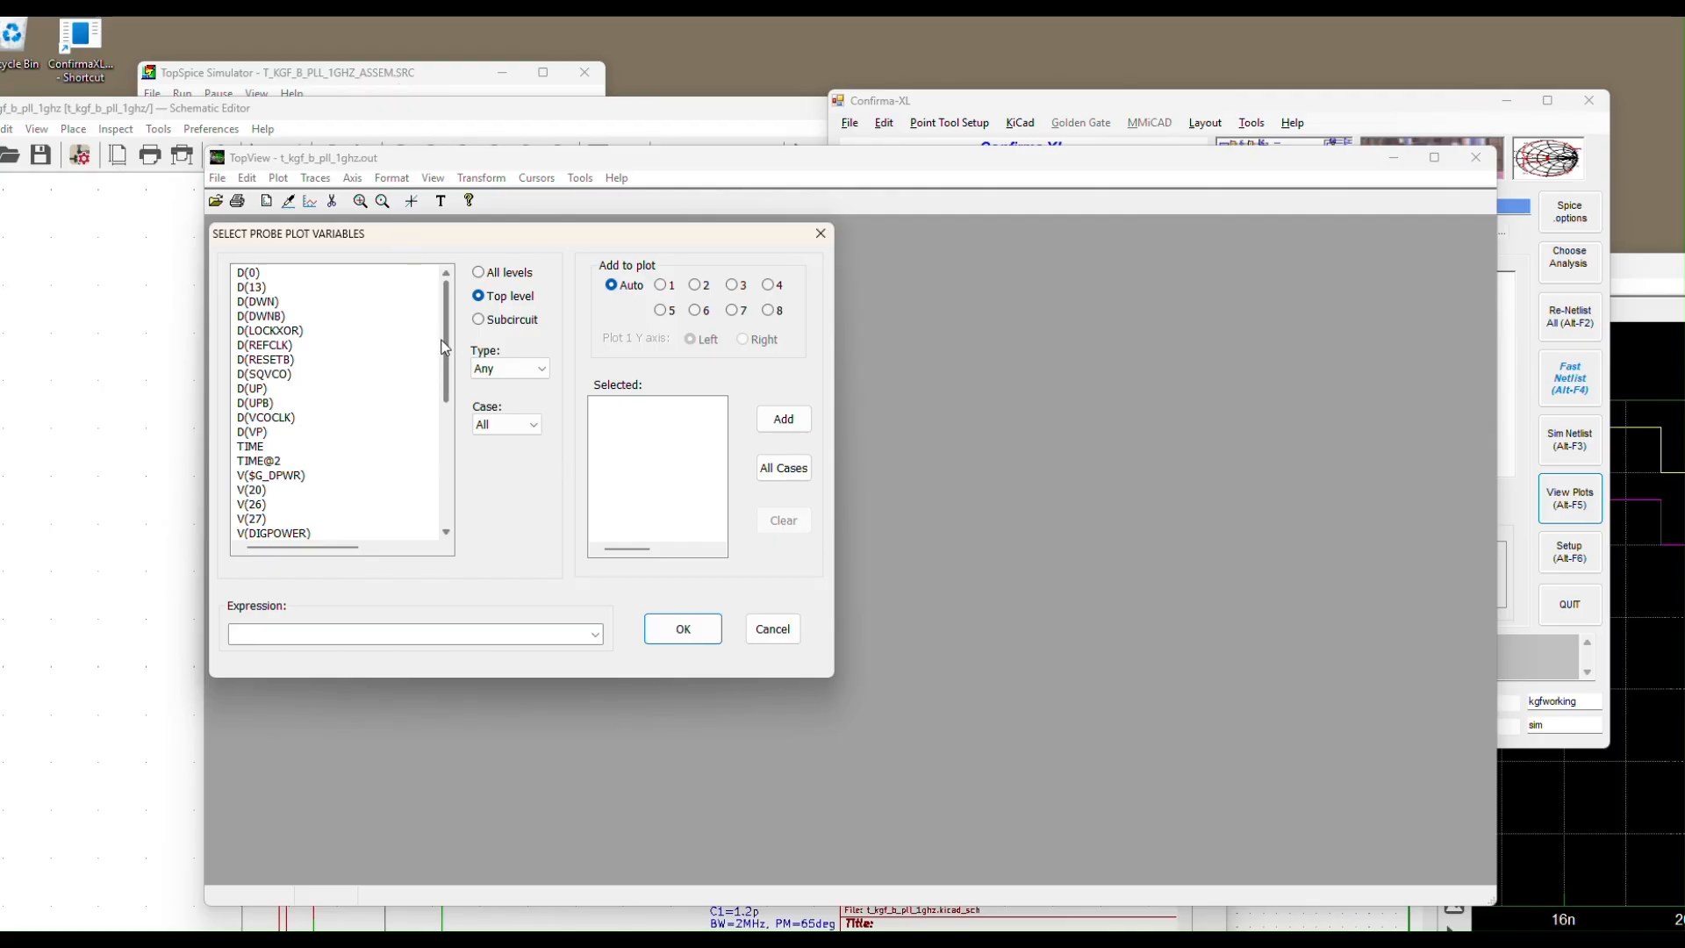
left_click_drag(448, 380, 446, 502)
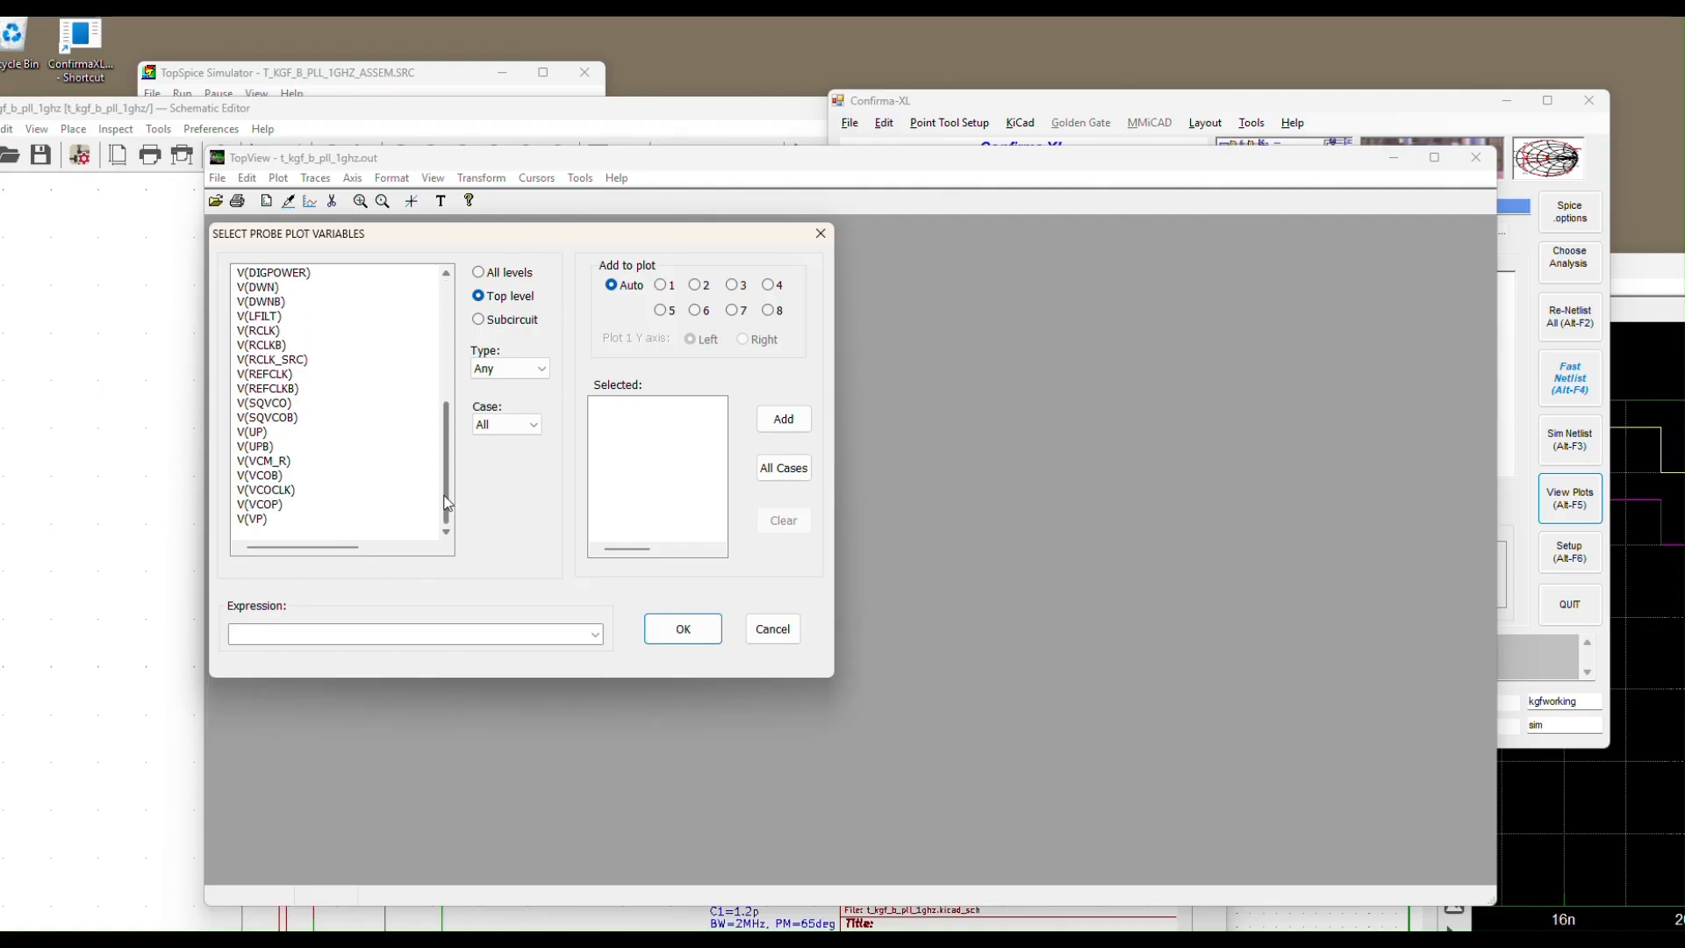
left_click(264, 316)
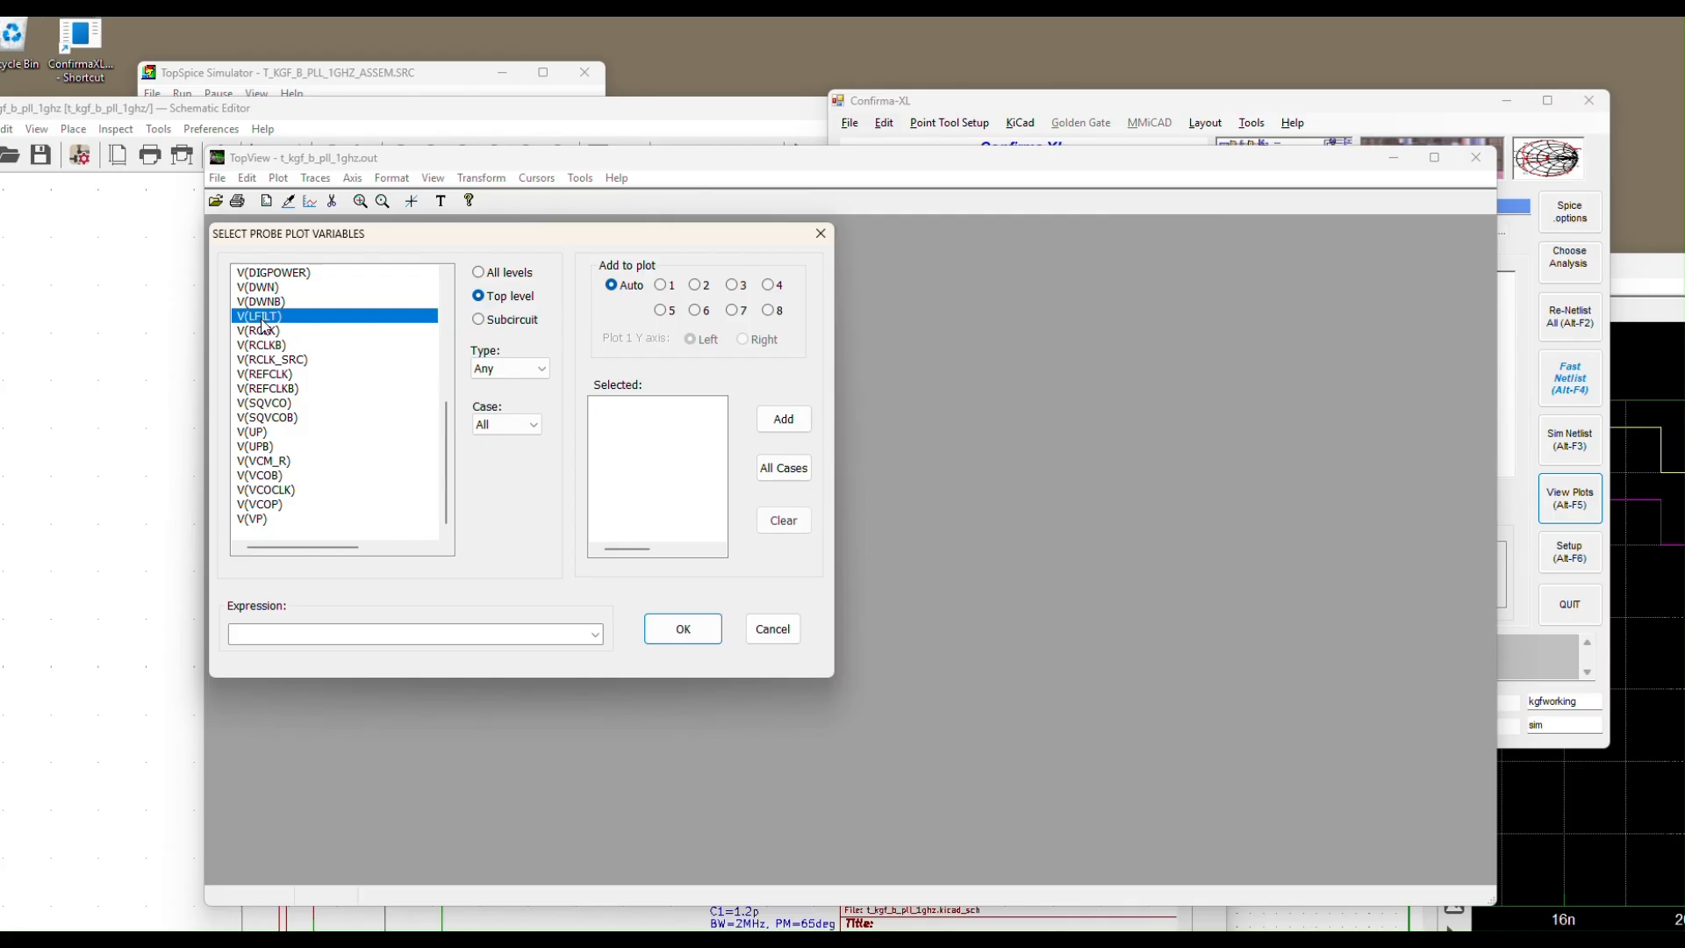
left_click(783, 419)
left_click(684, 628)
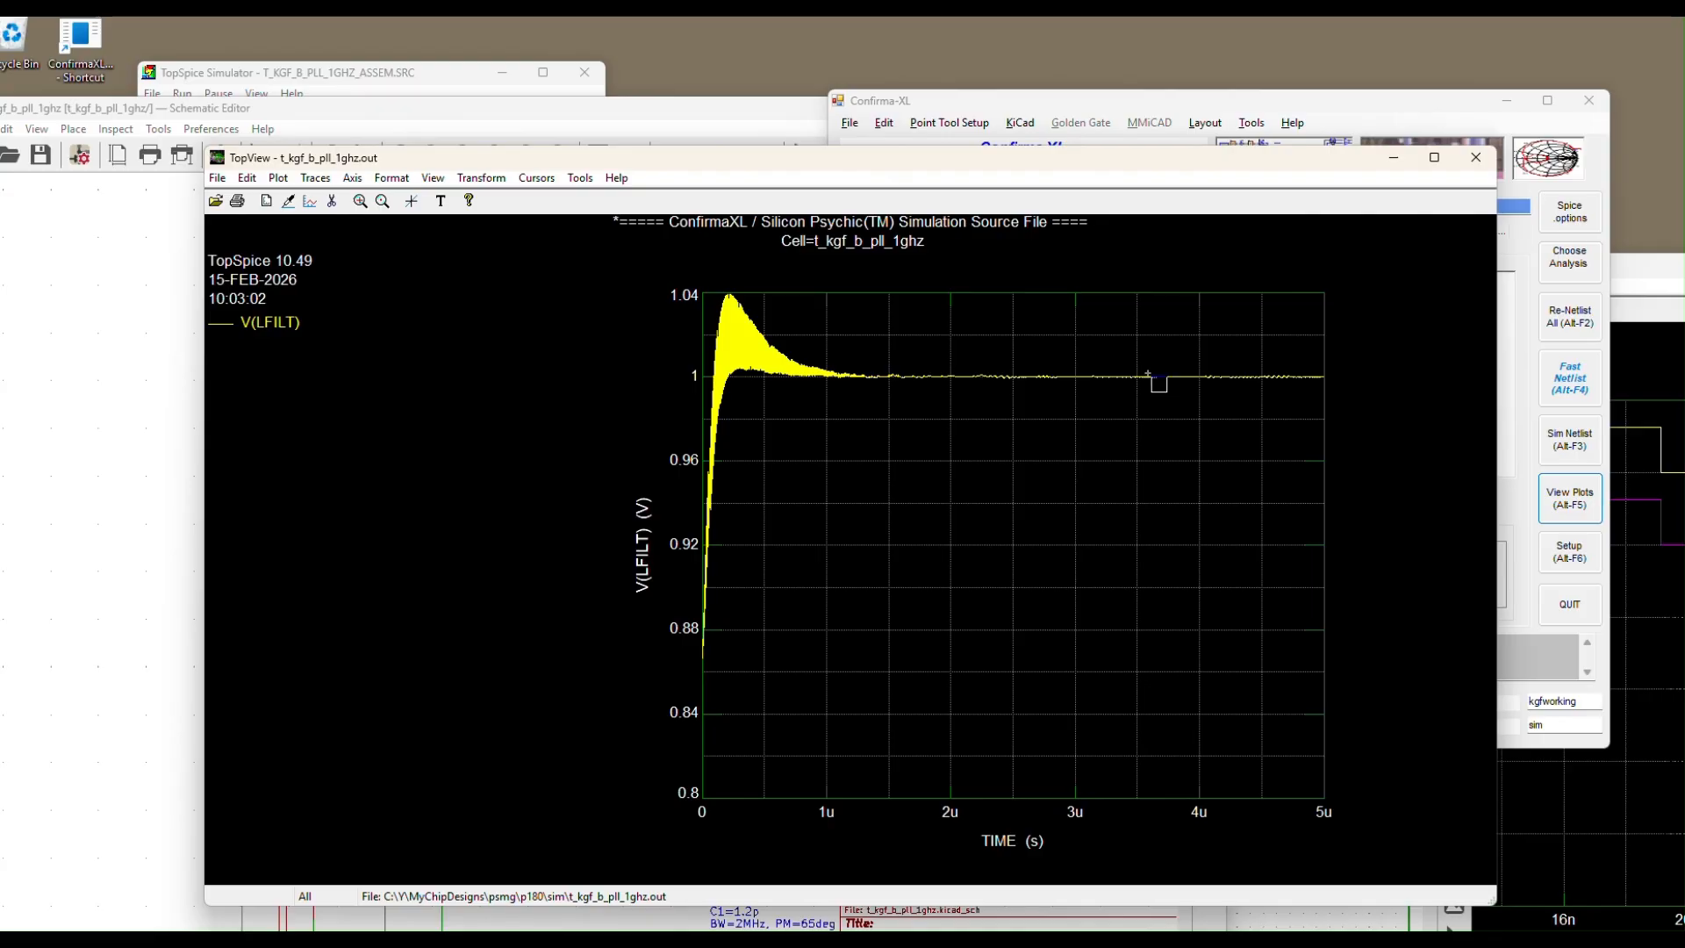
left_click_drag(1214, 377, 1324, 382)
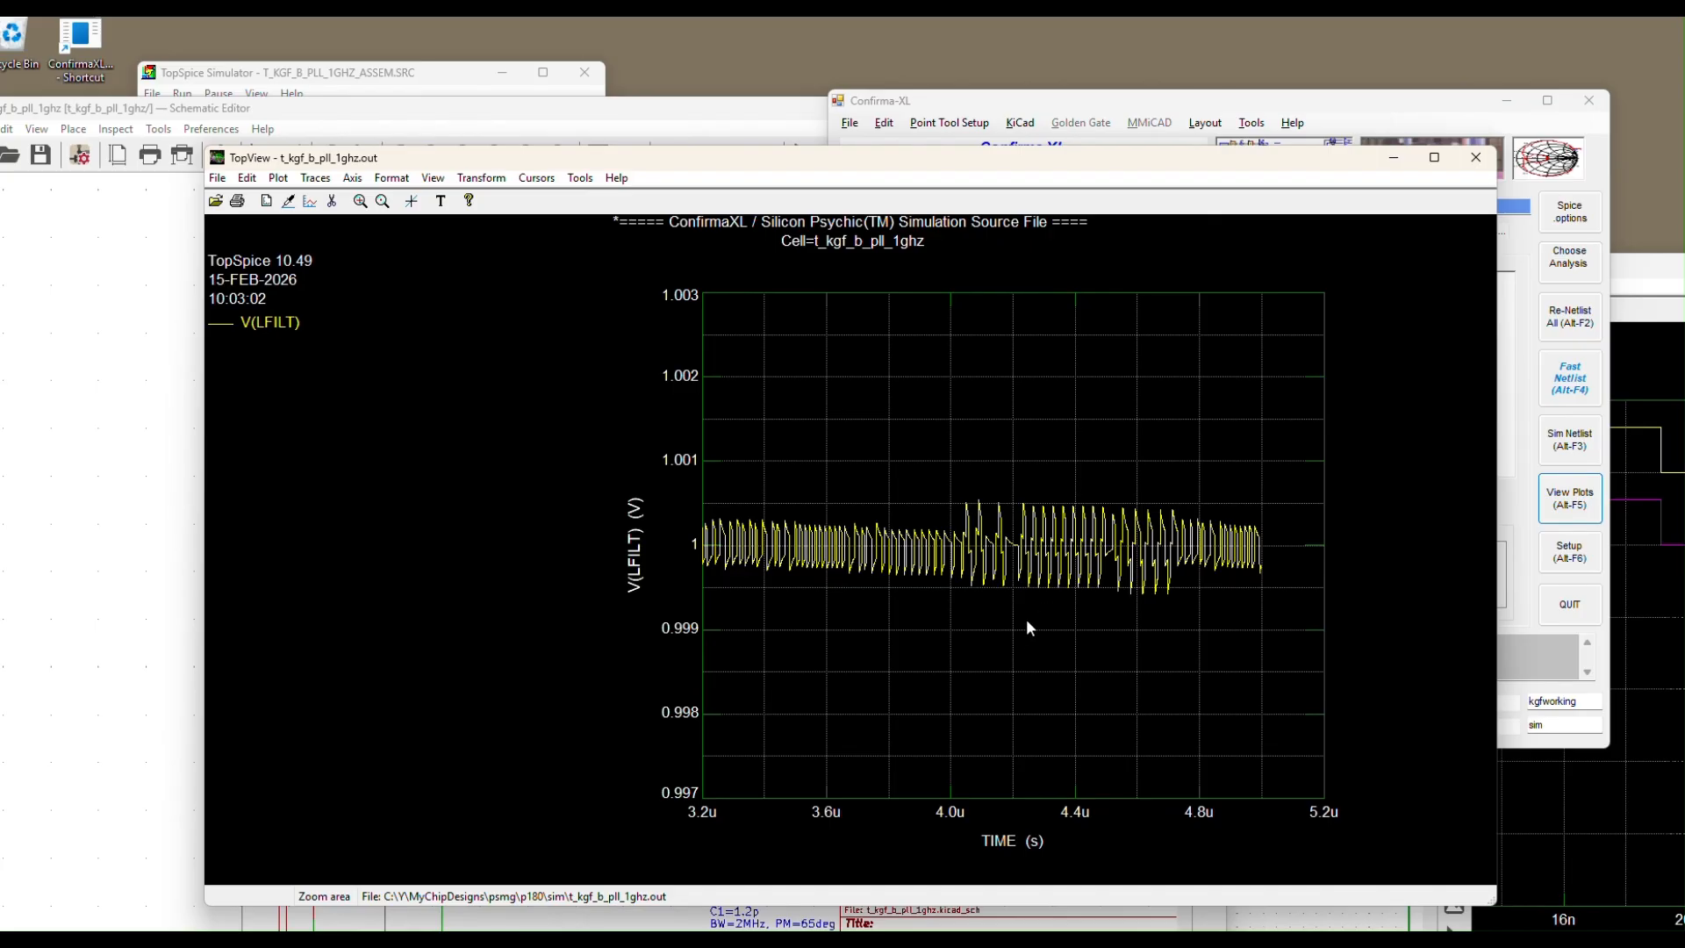
left_click(384, 202)
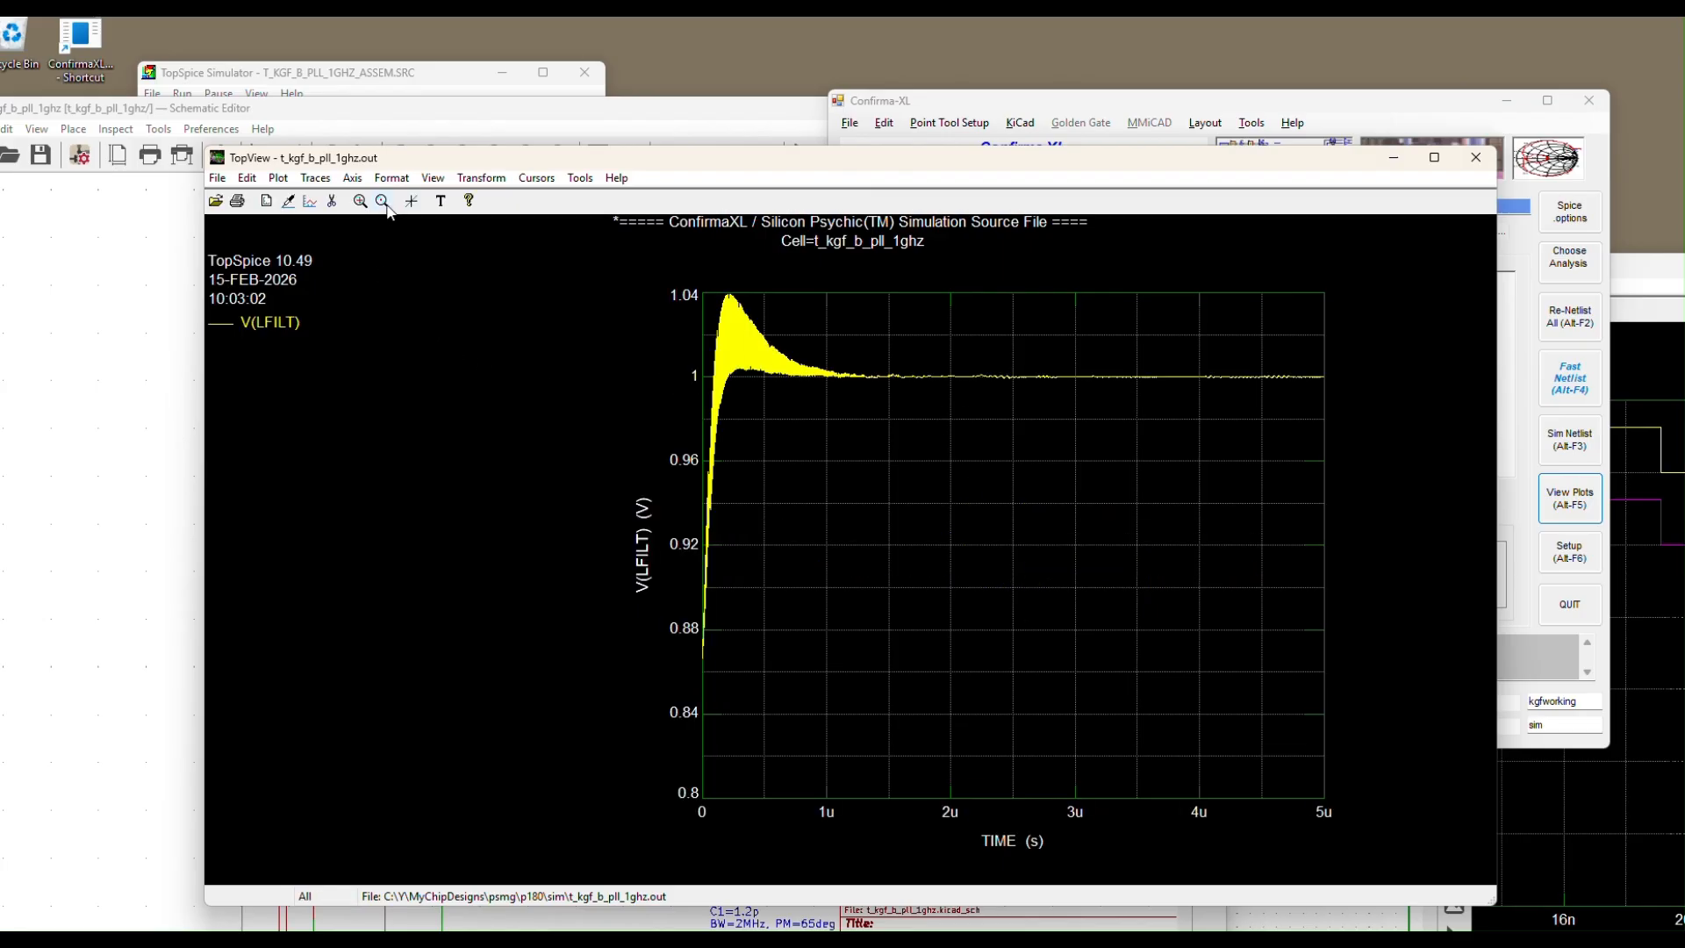
left_click(314, 179)
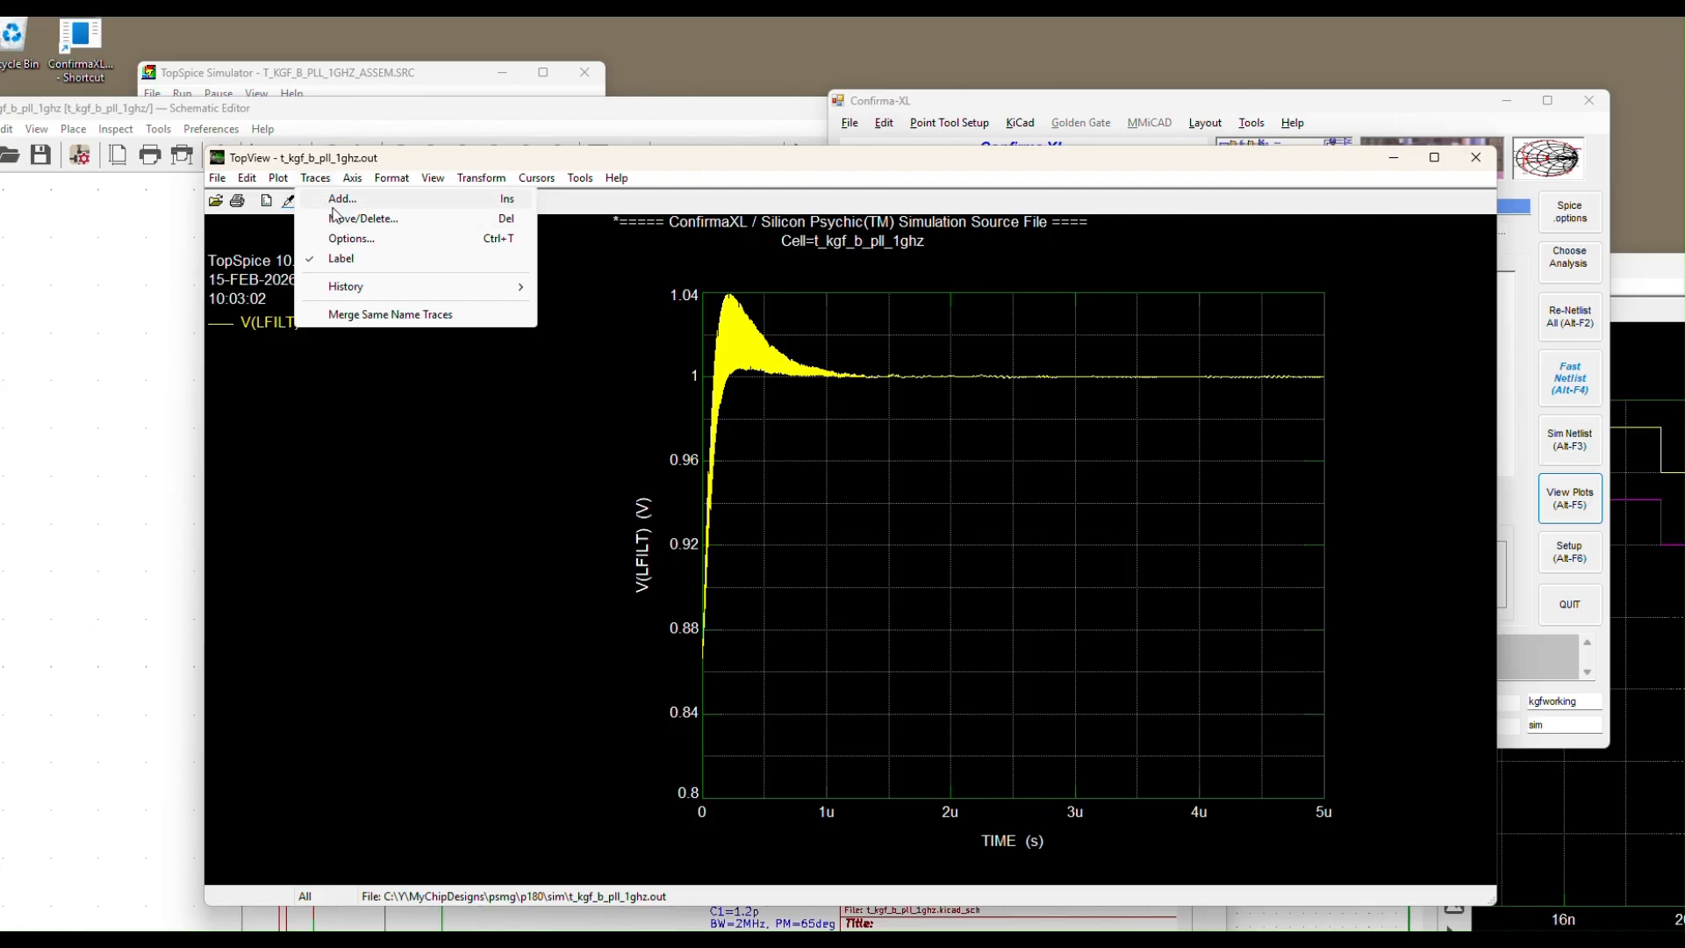
mouse_move(277, 181)
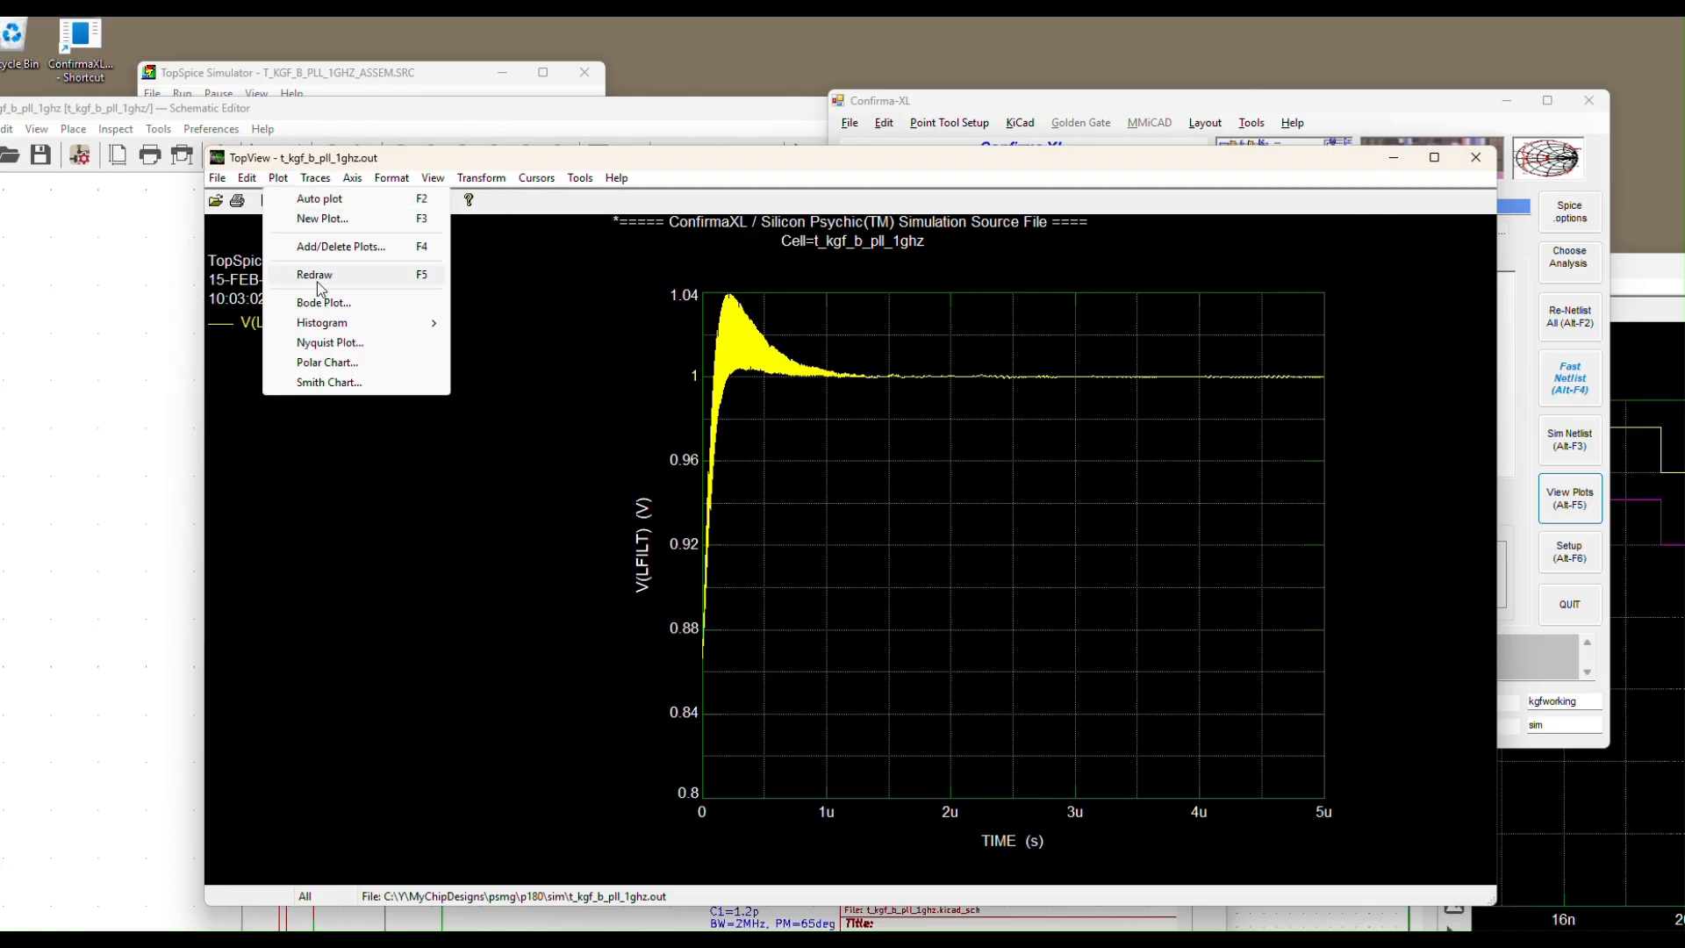
left_click(323, 218)
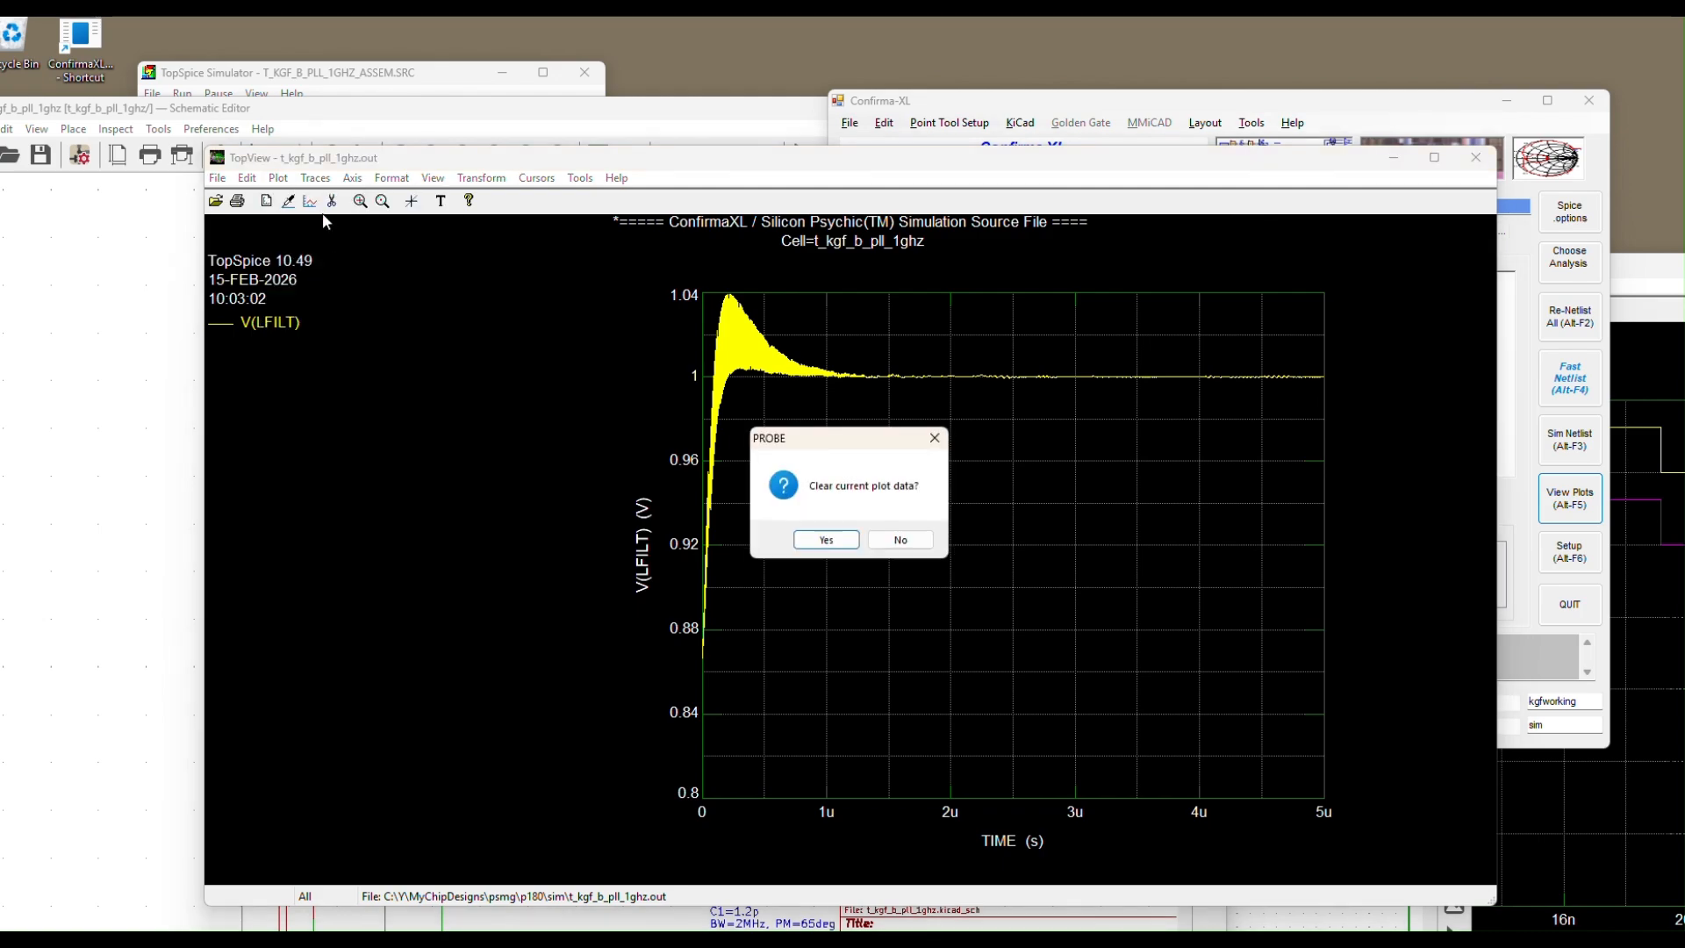
Clear the old plot data and plot V(VCOP) instead of V(LFILT)
left_click(825, 539)
left_click_drag(448, 373, 447, 497)
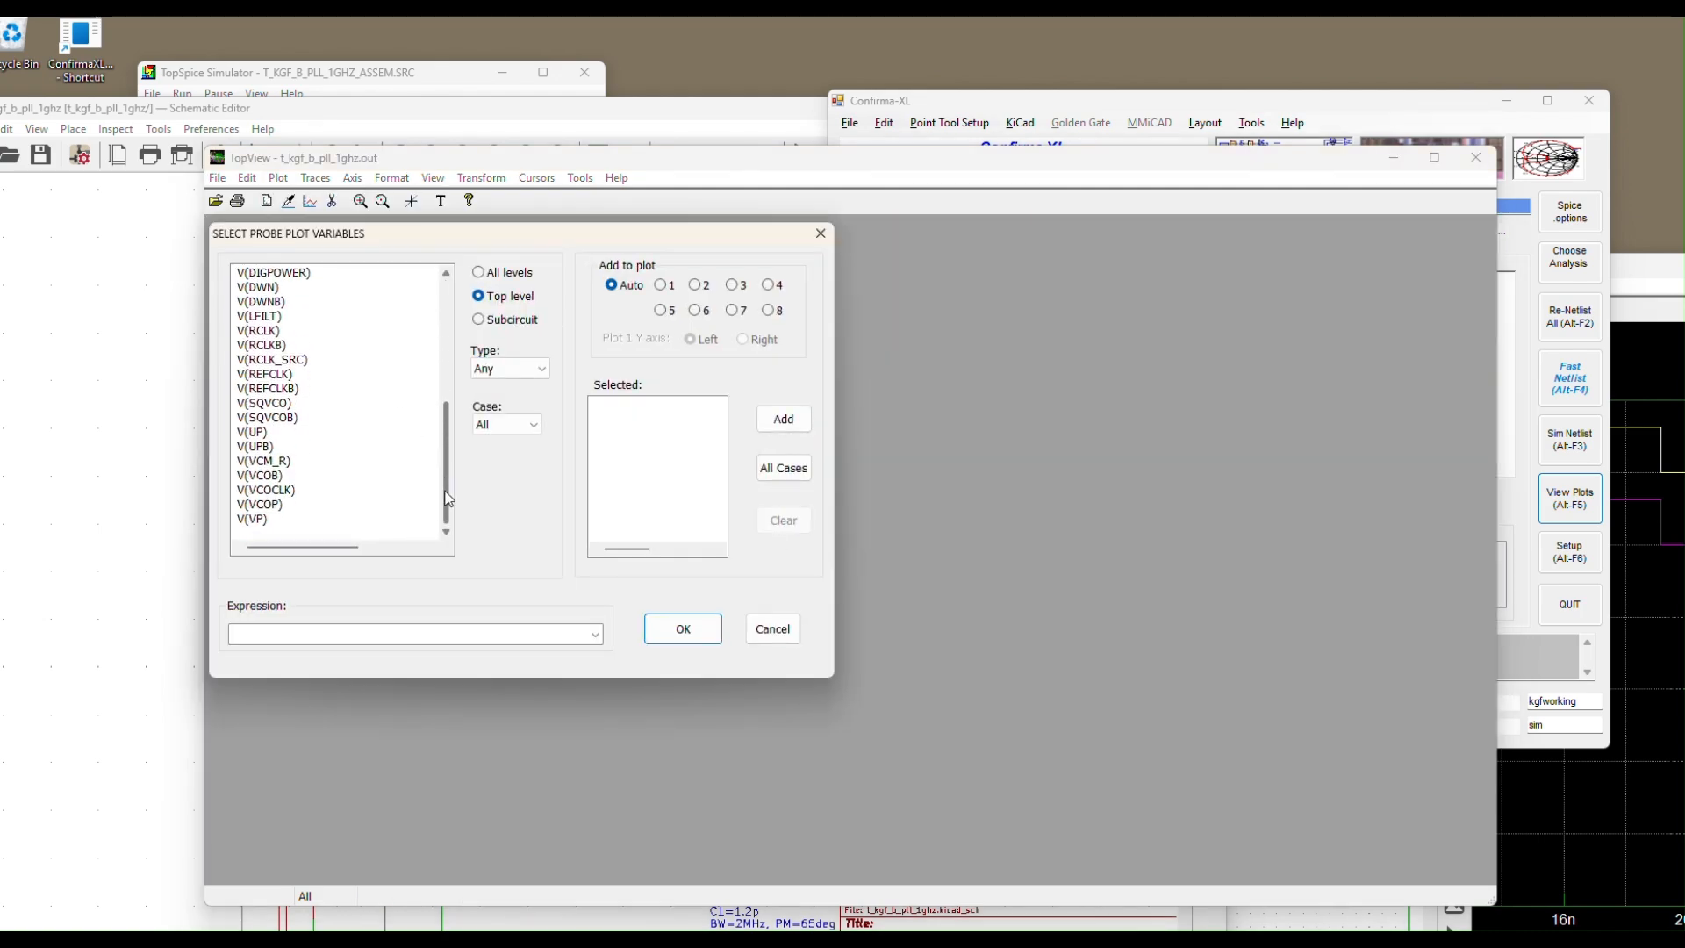
left_click(268, 505)
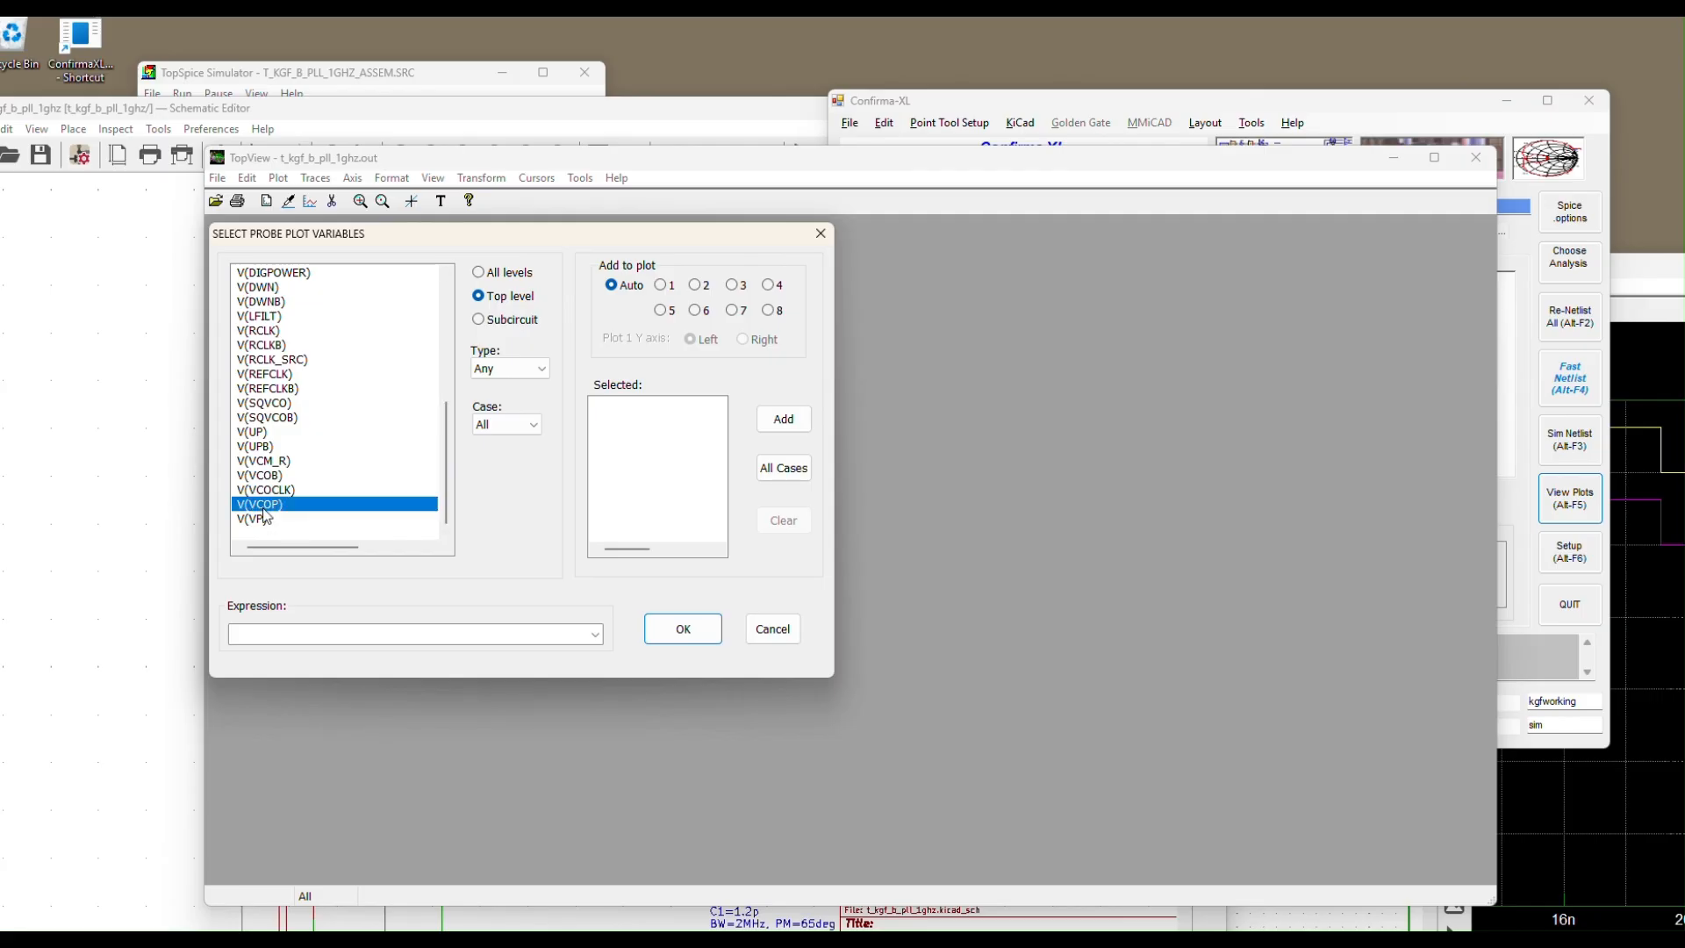
left_click(776, 419)
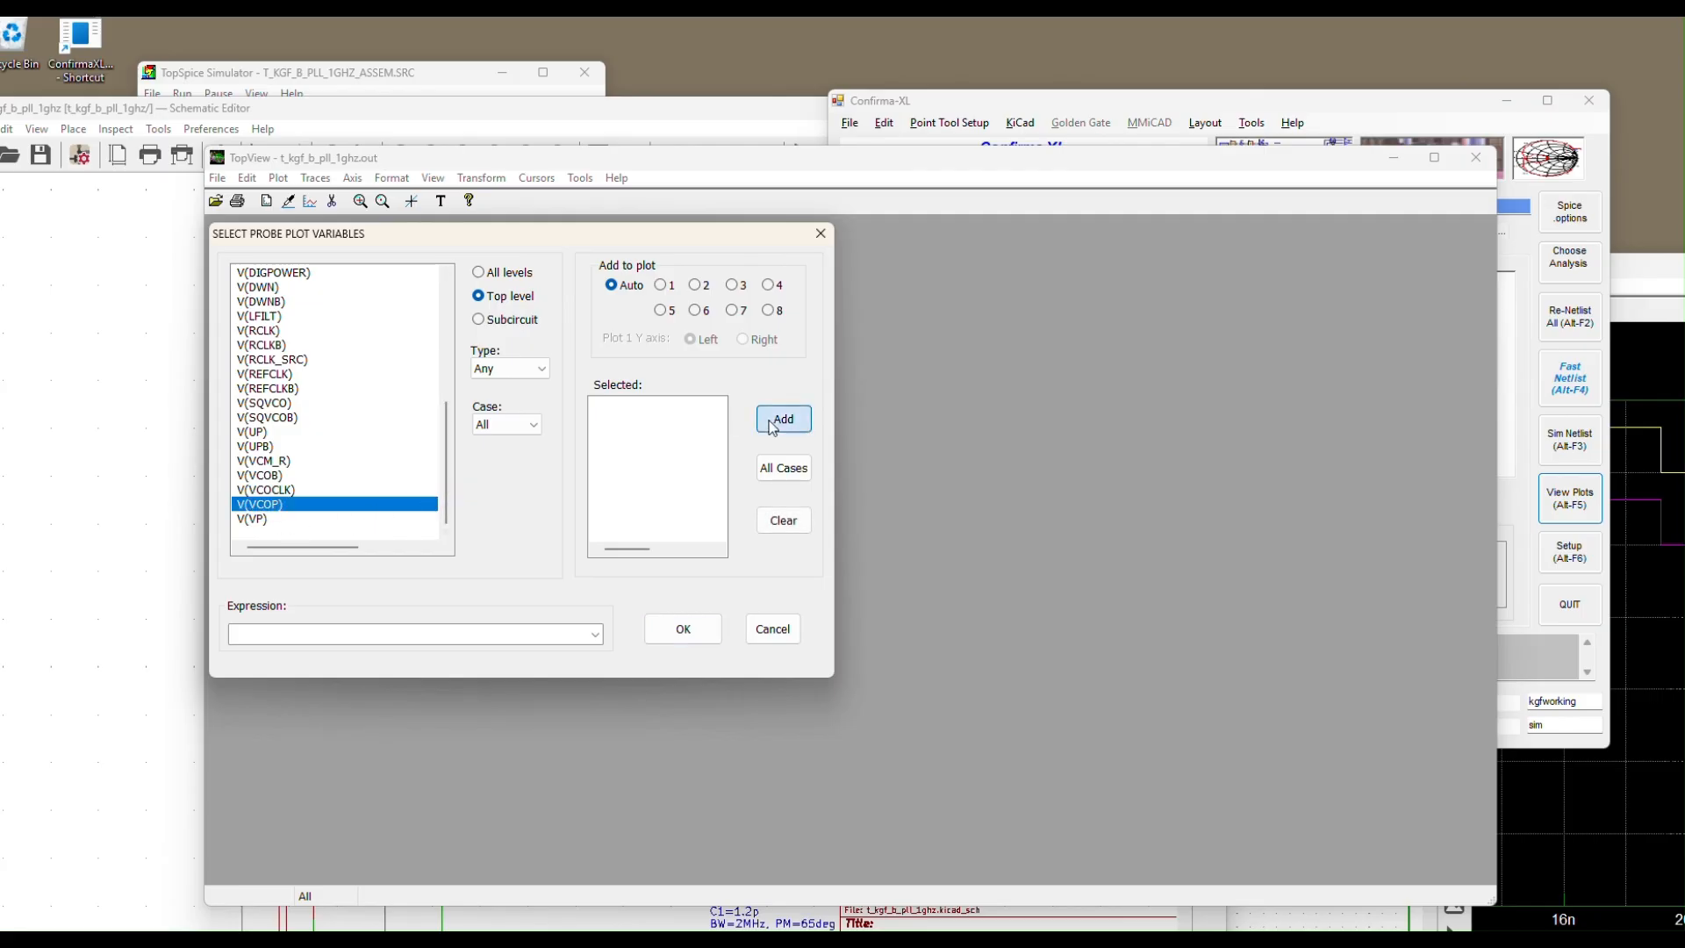
left_click(702, 630)
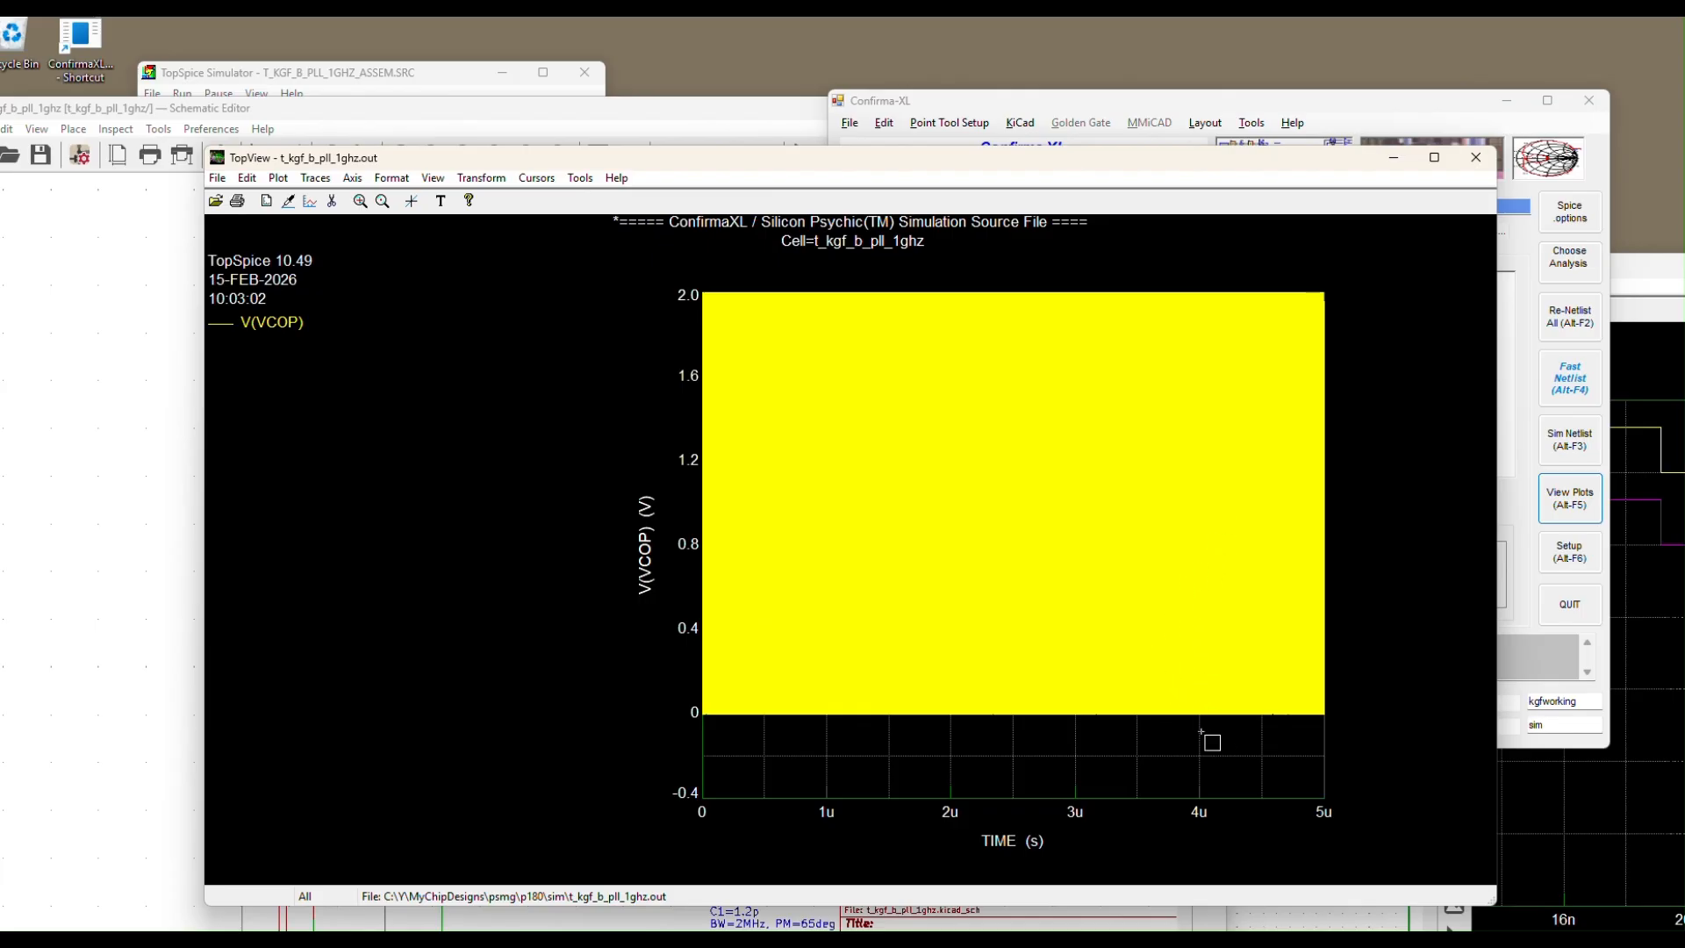
Zoom the V(VCOP) plot to its final stretch from 4.2u to 5u
left_click_drag(1196, 640, 1322, 298)
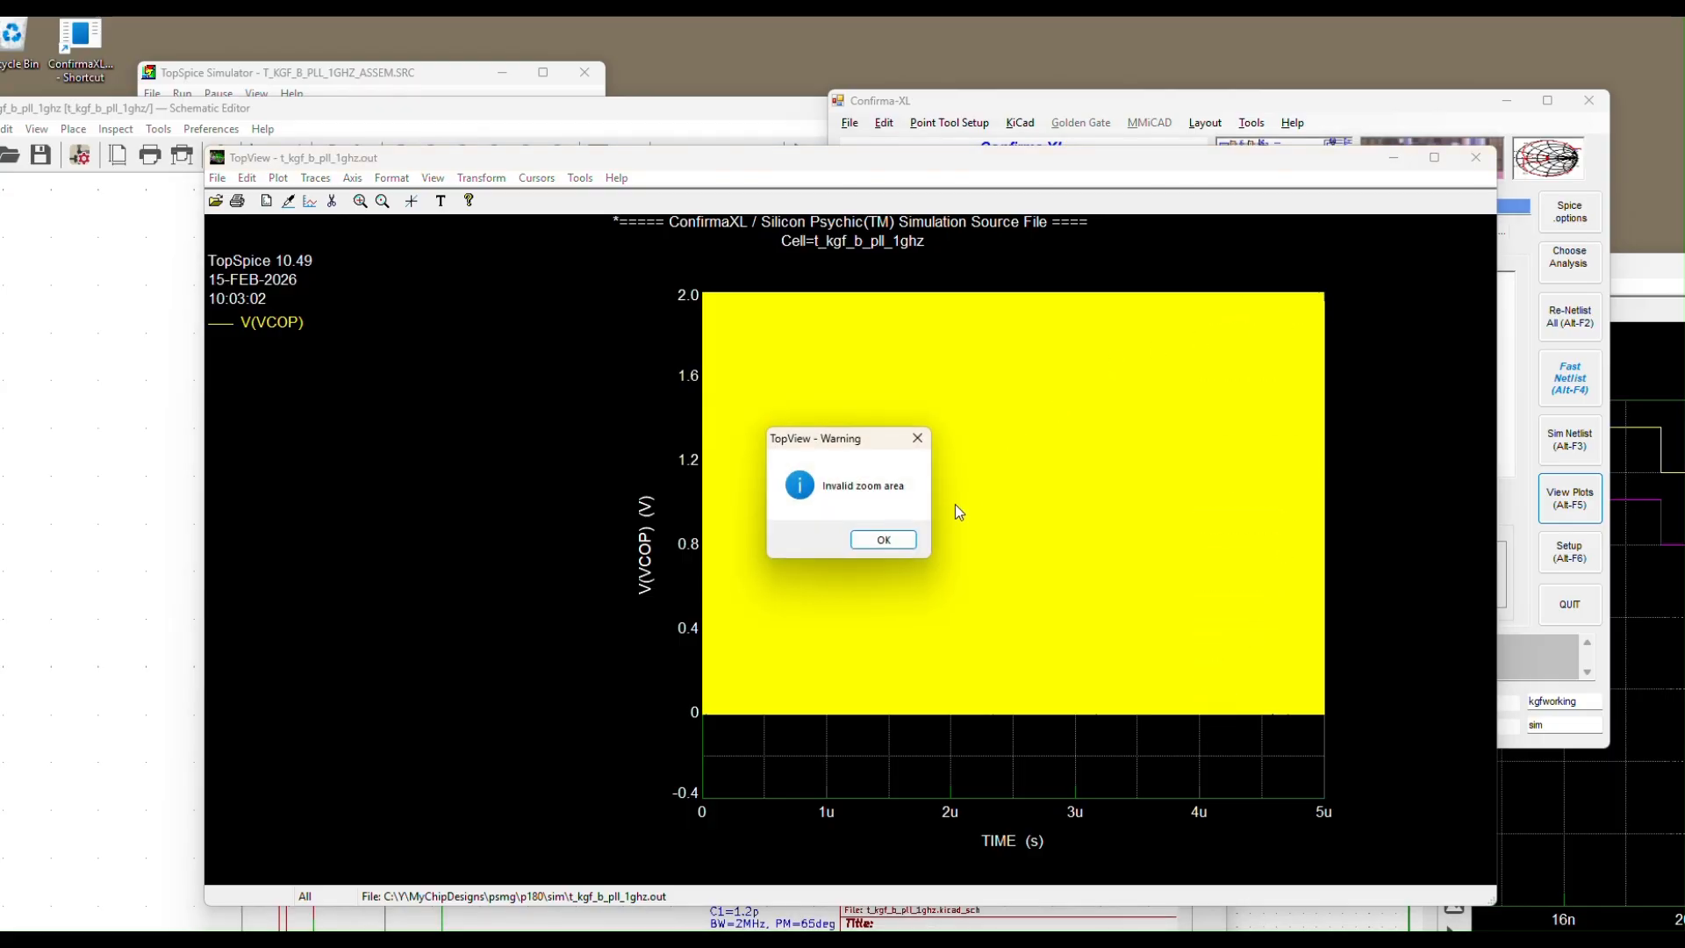
left_click(915, 541)
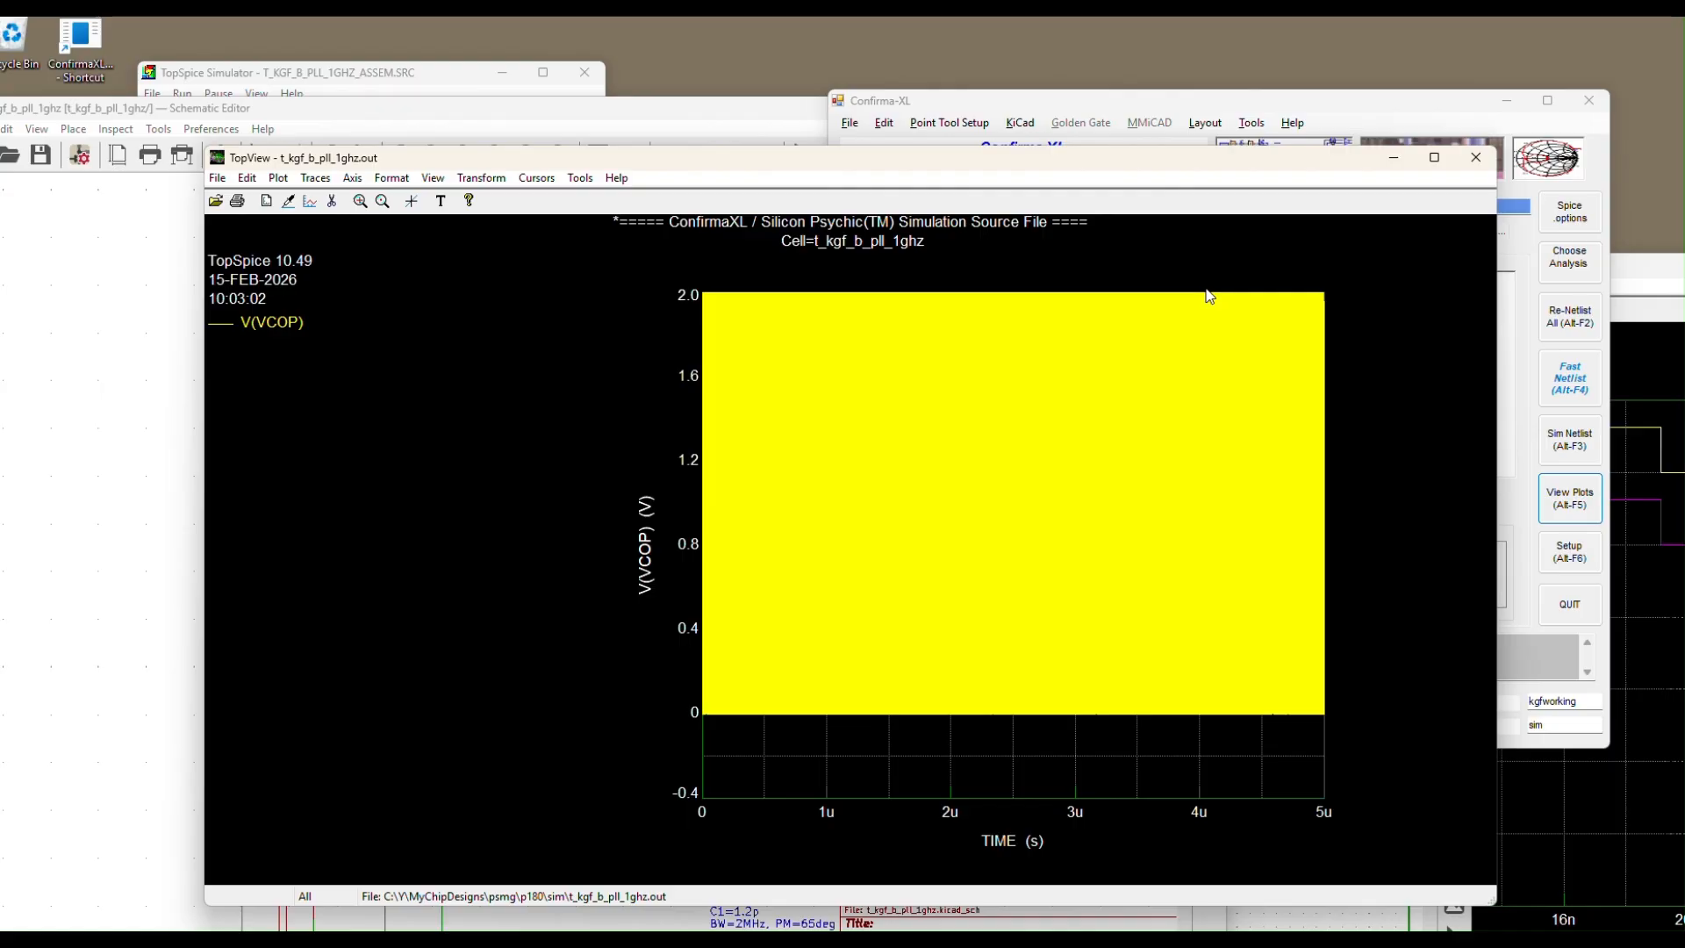
left_click_drag(1227, 297, 1322, 718)
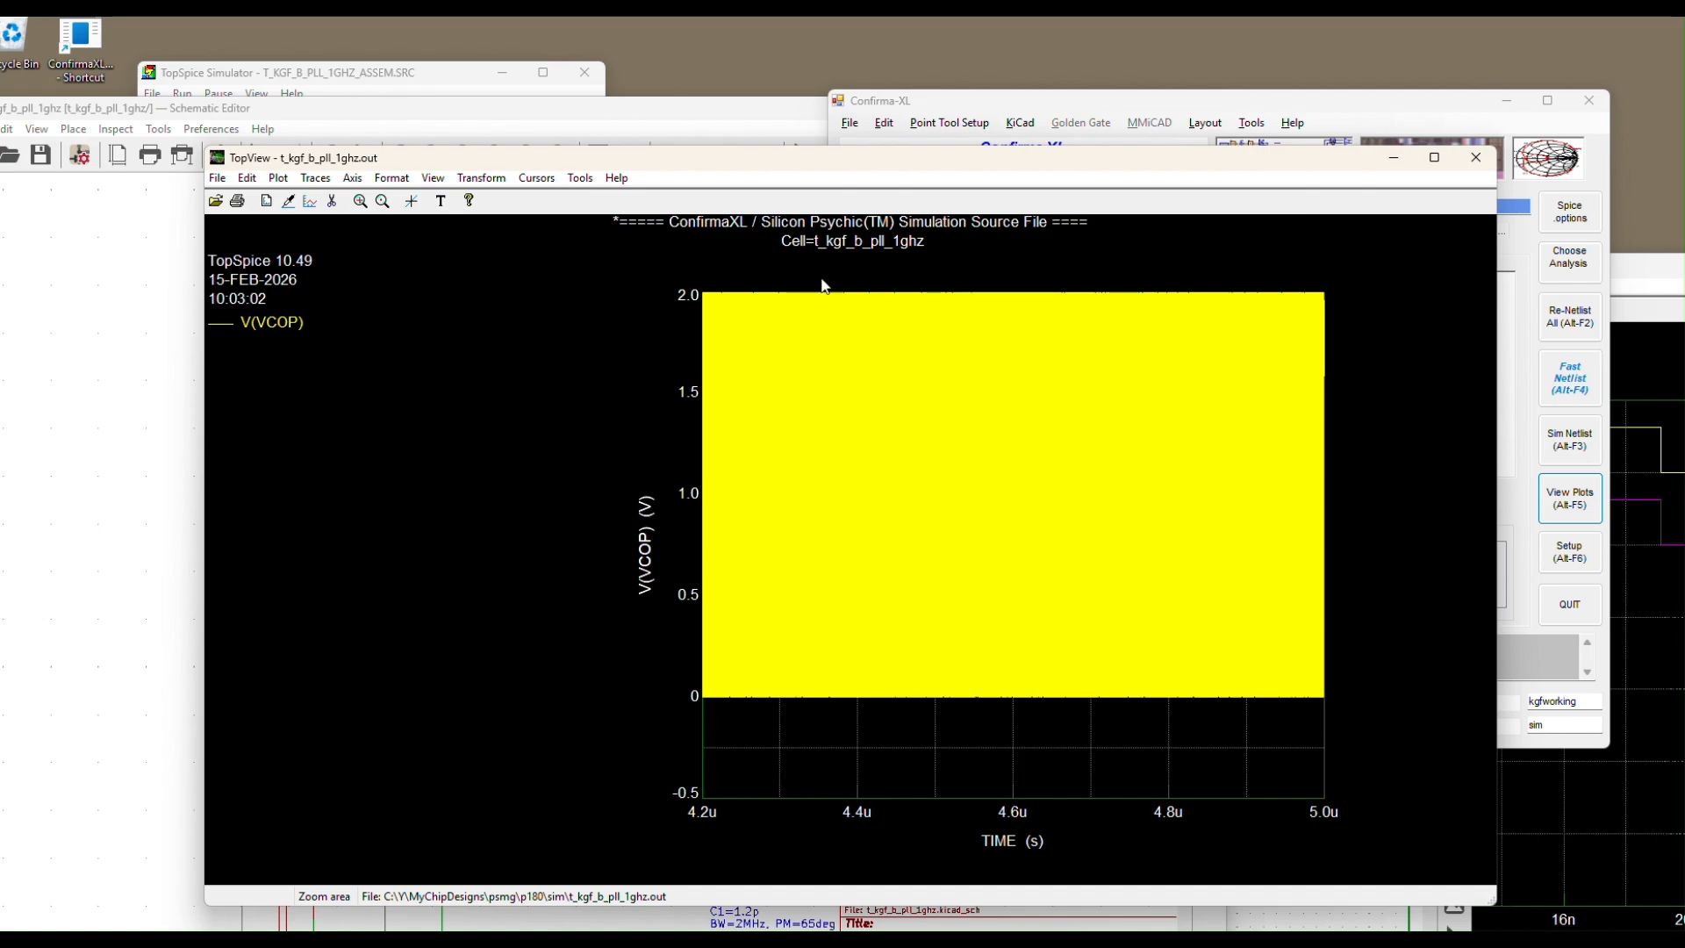
left_click(488, 179)
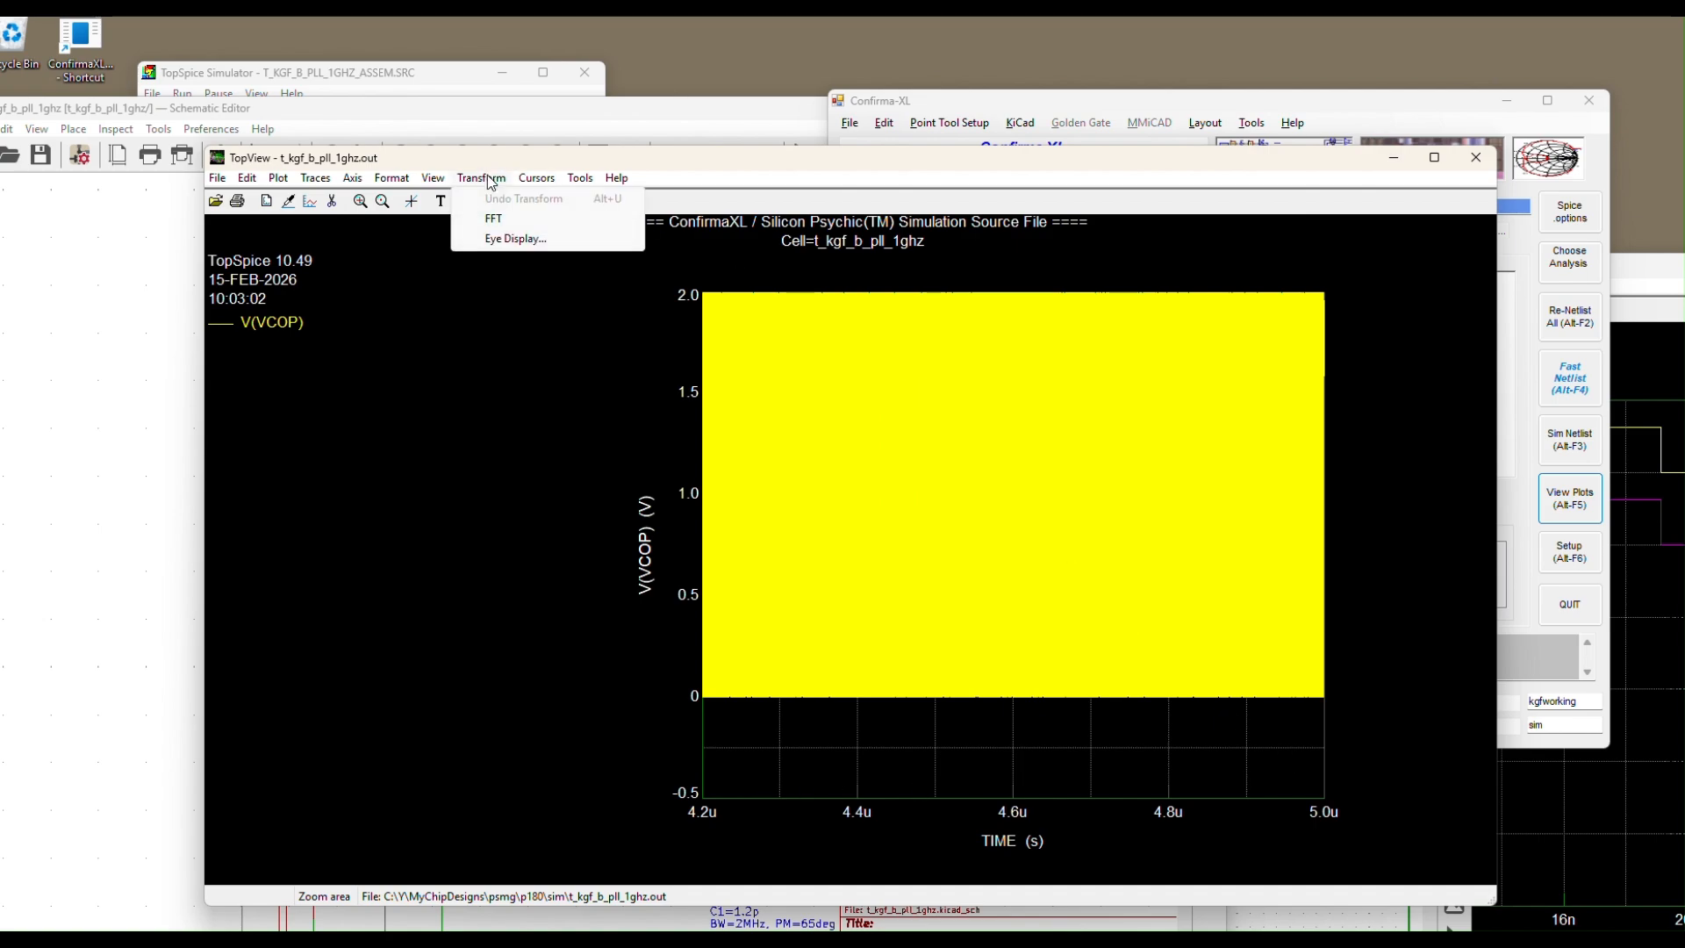
Show V(VCOP) as an eye diagram with a 1n period and zero delay
left_click(516, 238)
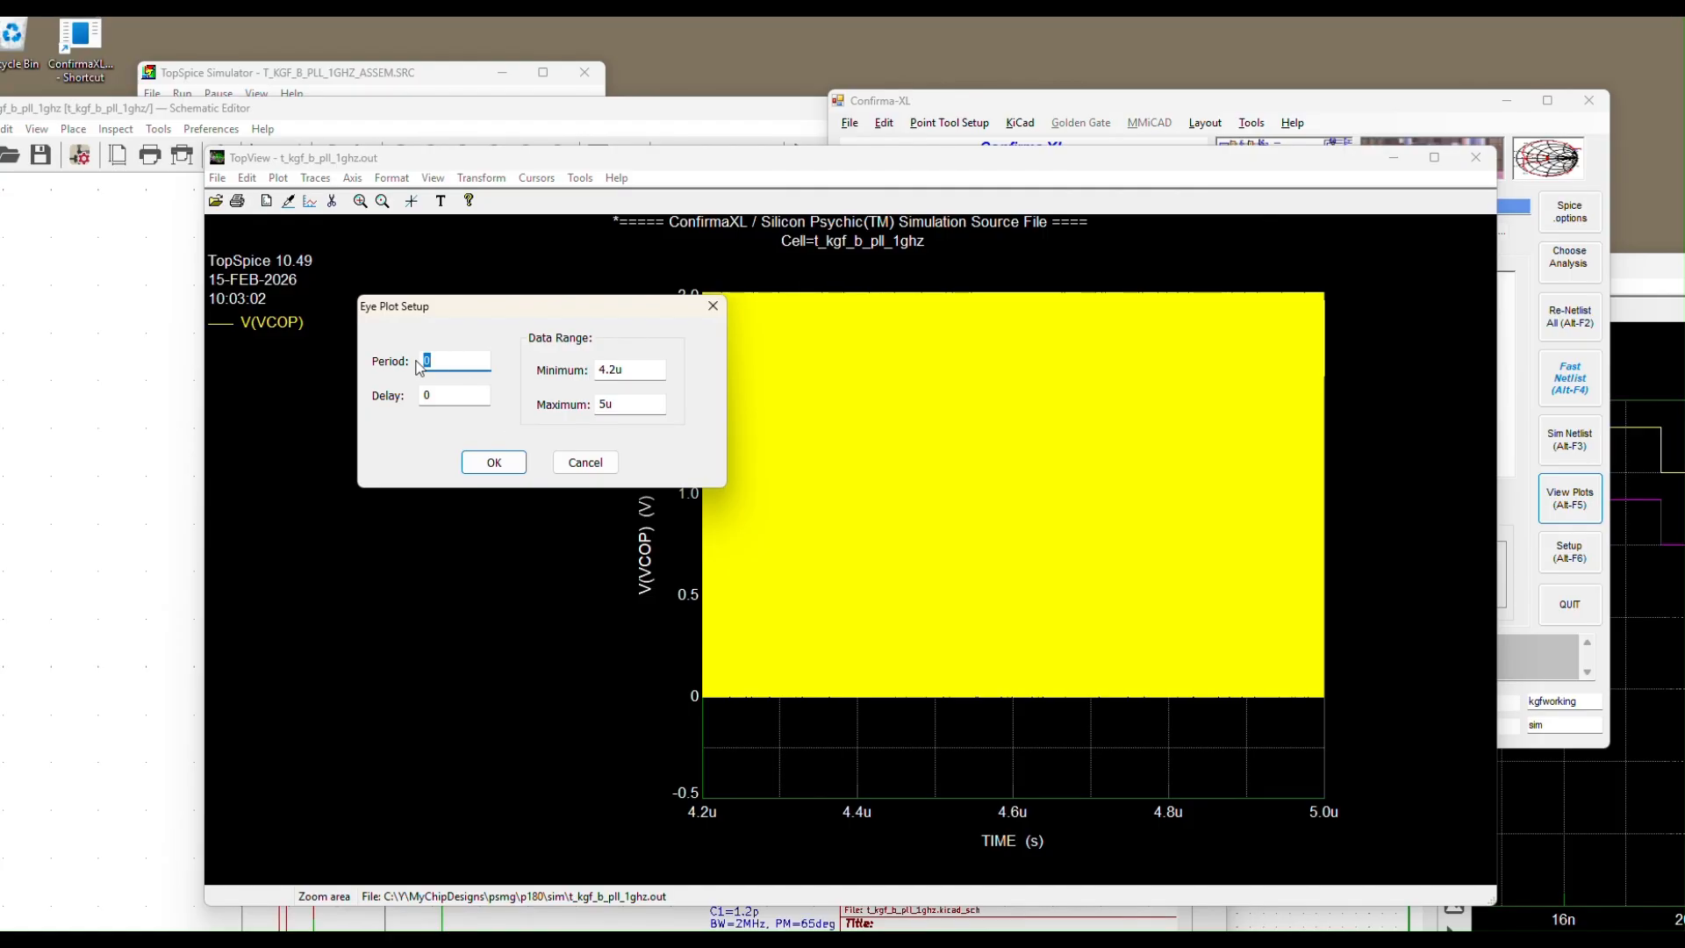
type("1")
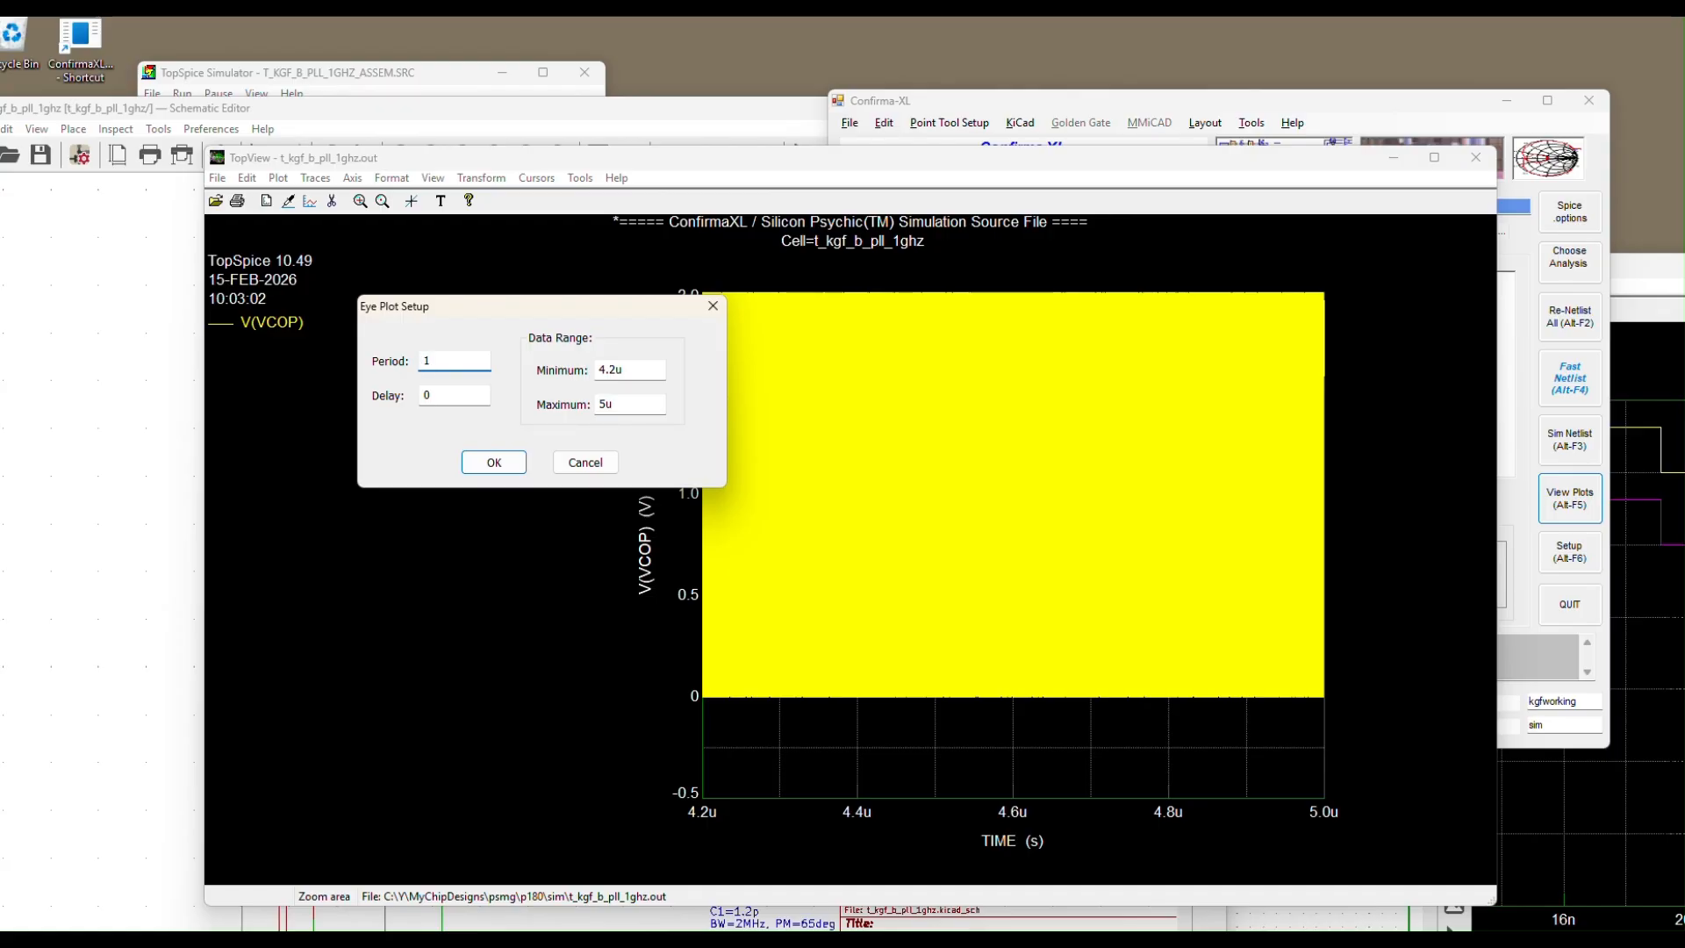
type("n")
left_click(493, 459)
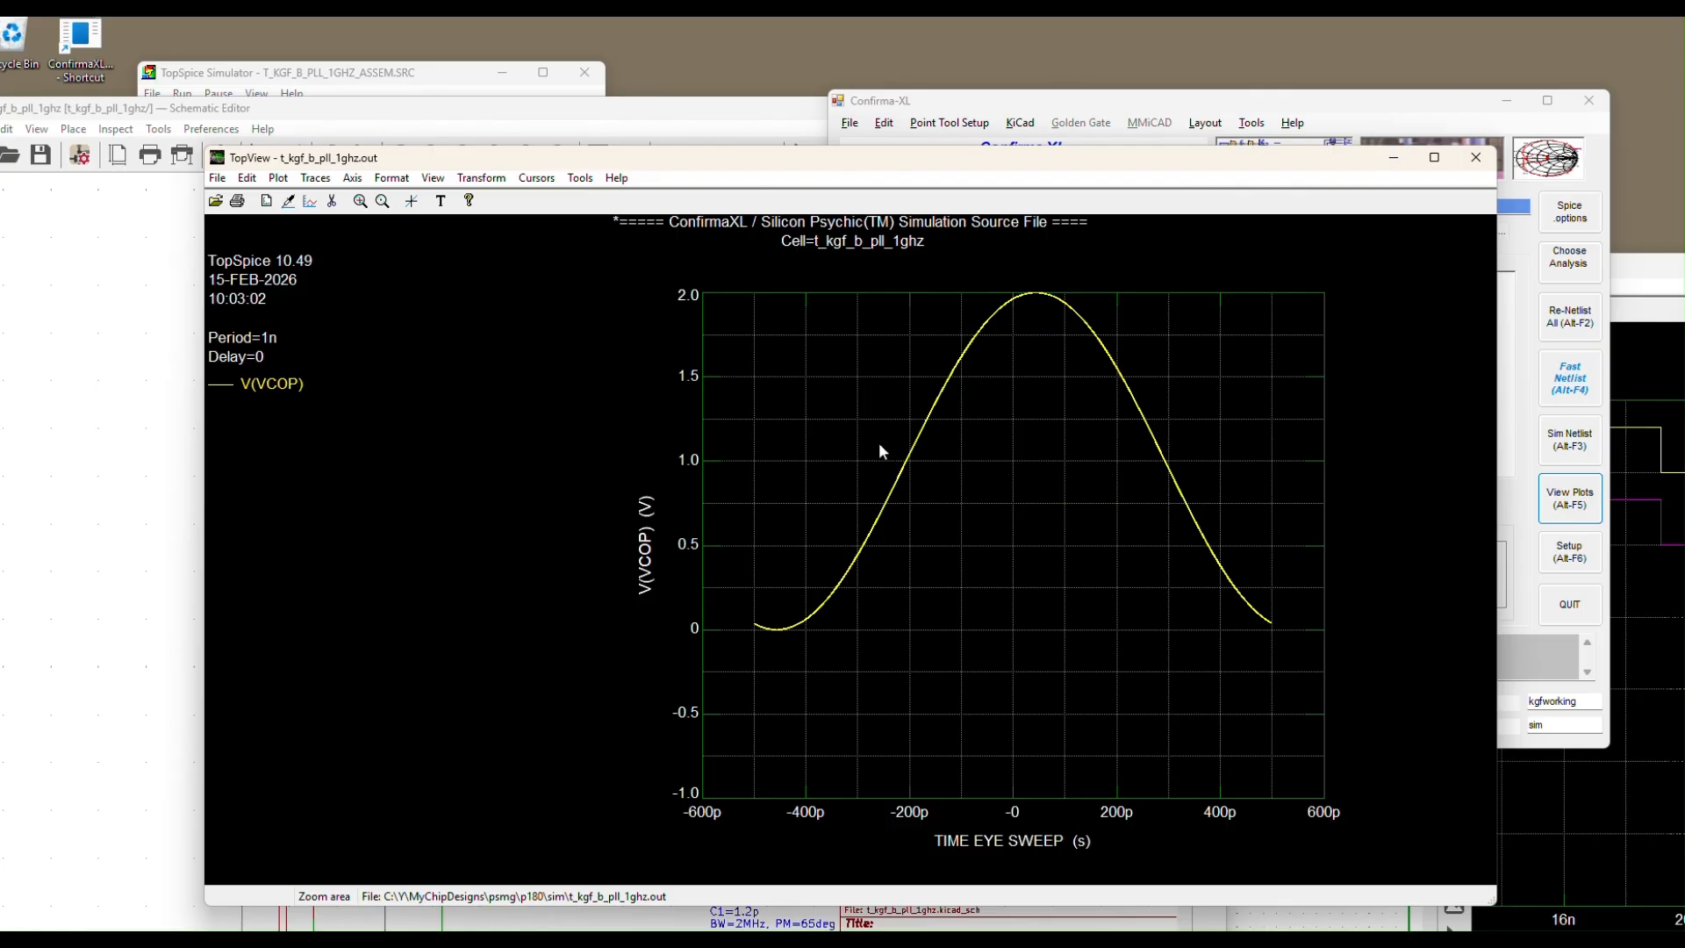
Zoom into the eye edge crossing 1 V and place the first cursor near 1 V
left_click_drag(935, 472, 935, 472)
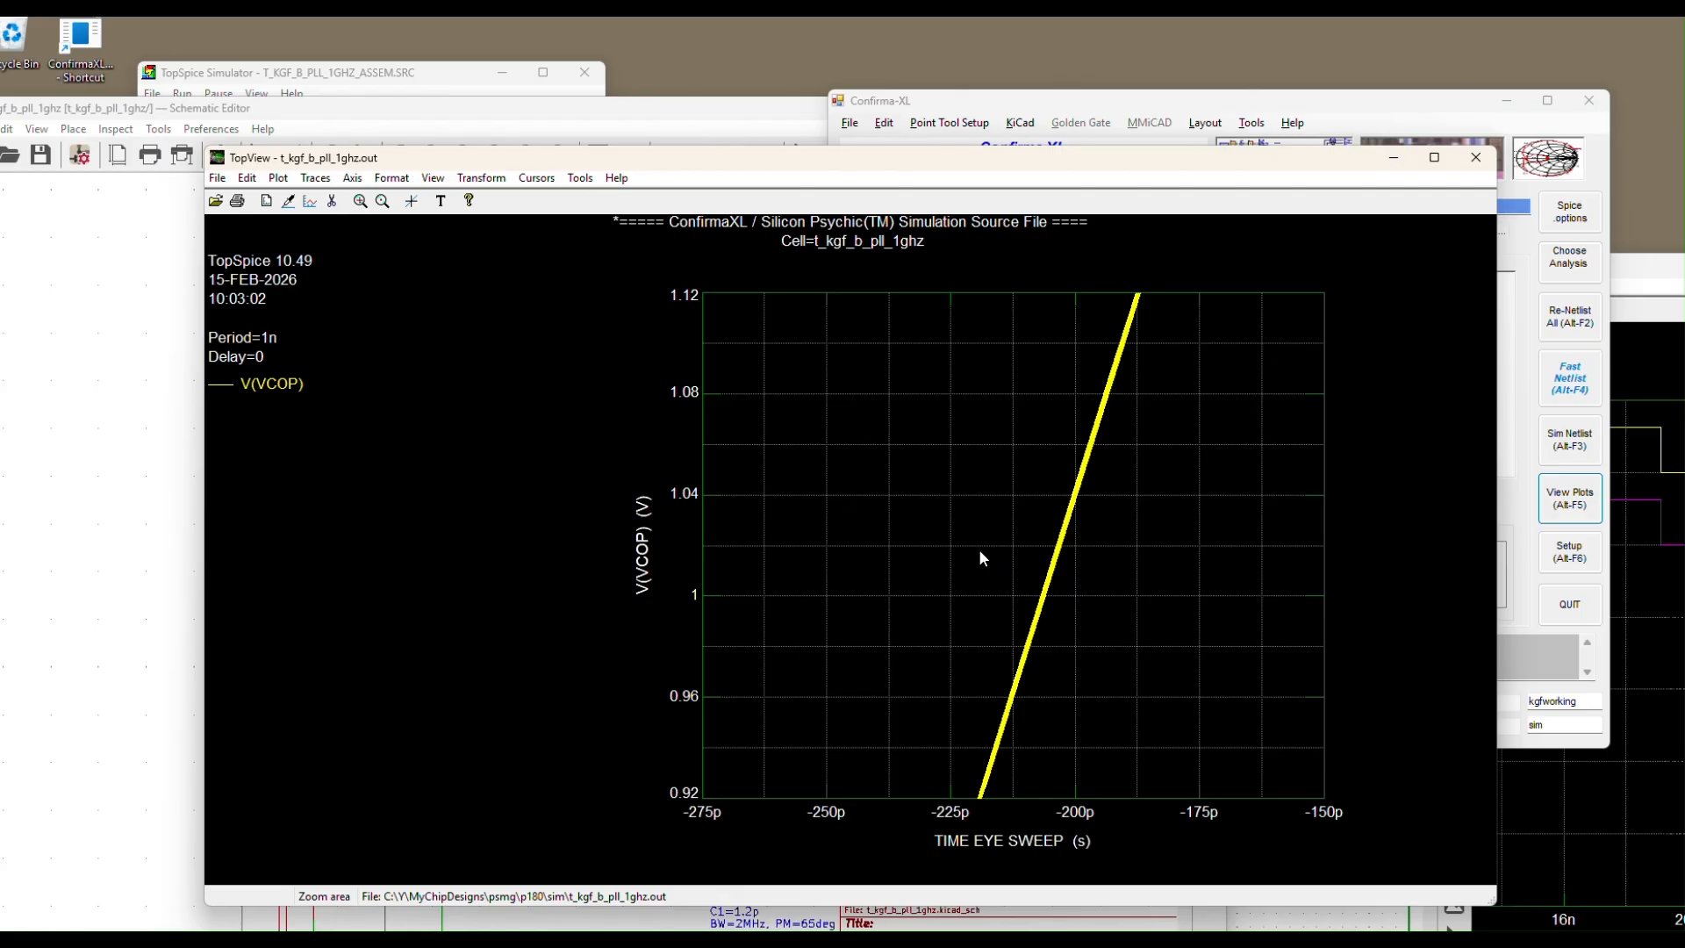
left_click_drag(954, 473, 1145, 660)
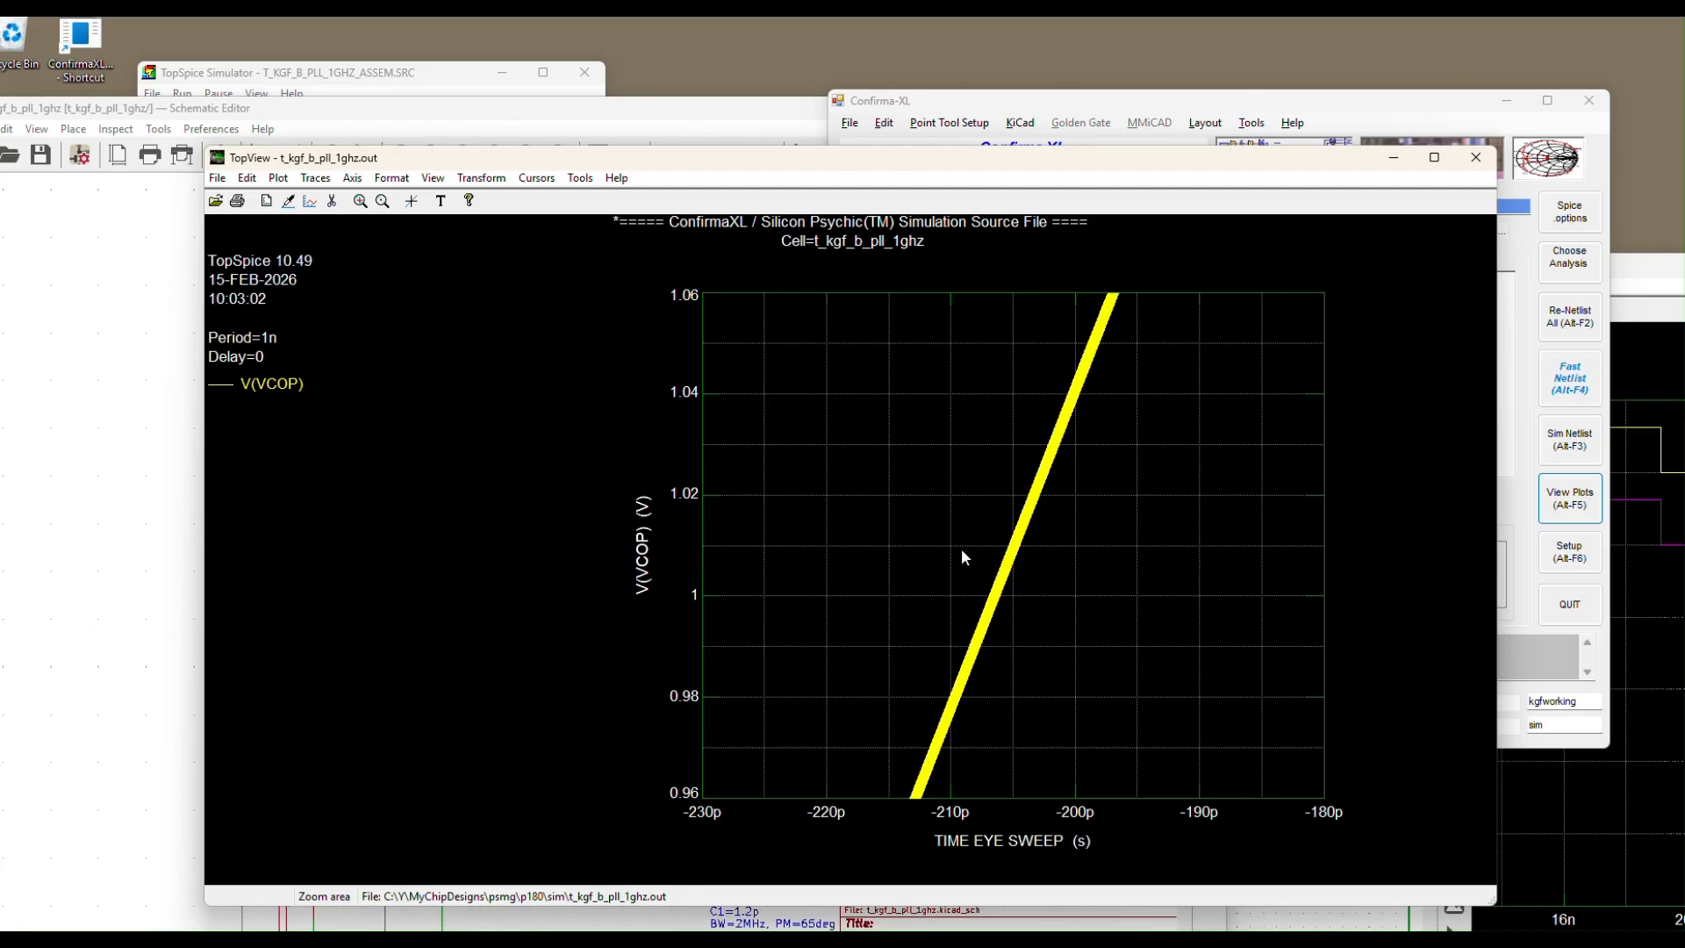
key("c")
left_click(1000, 548)
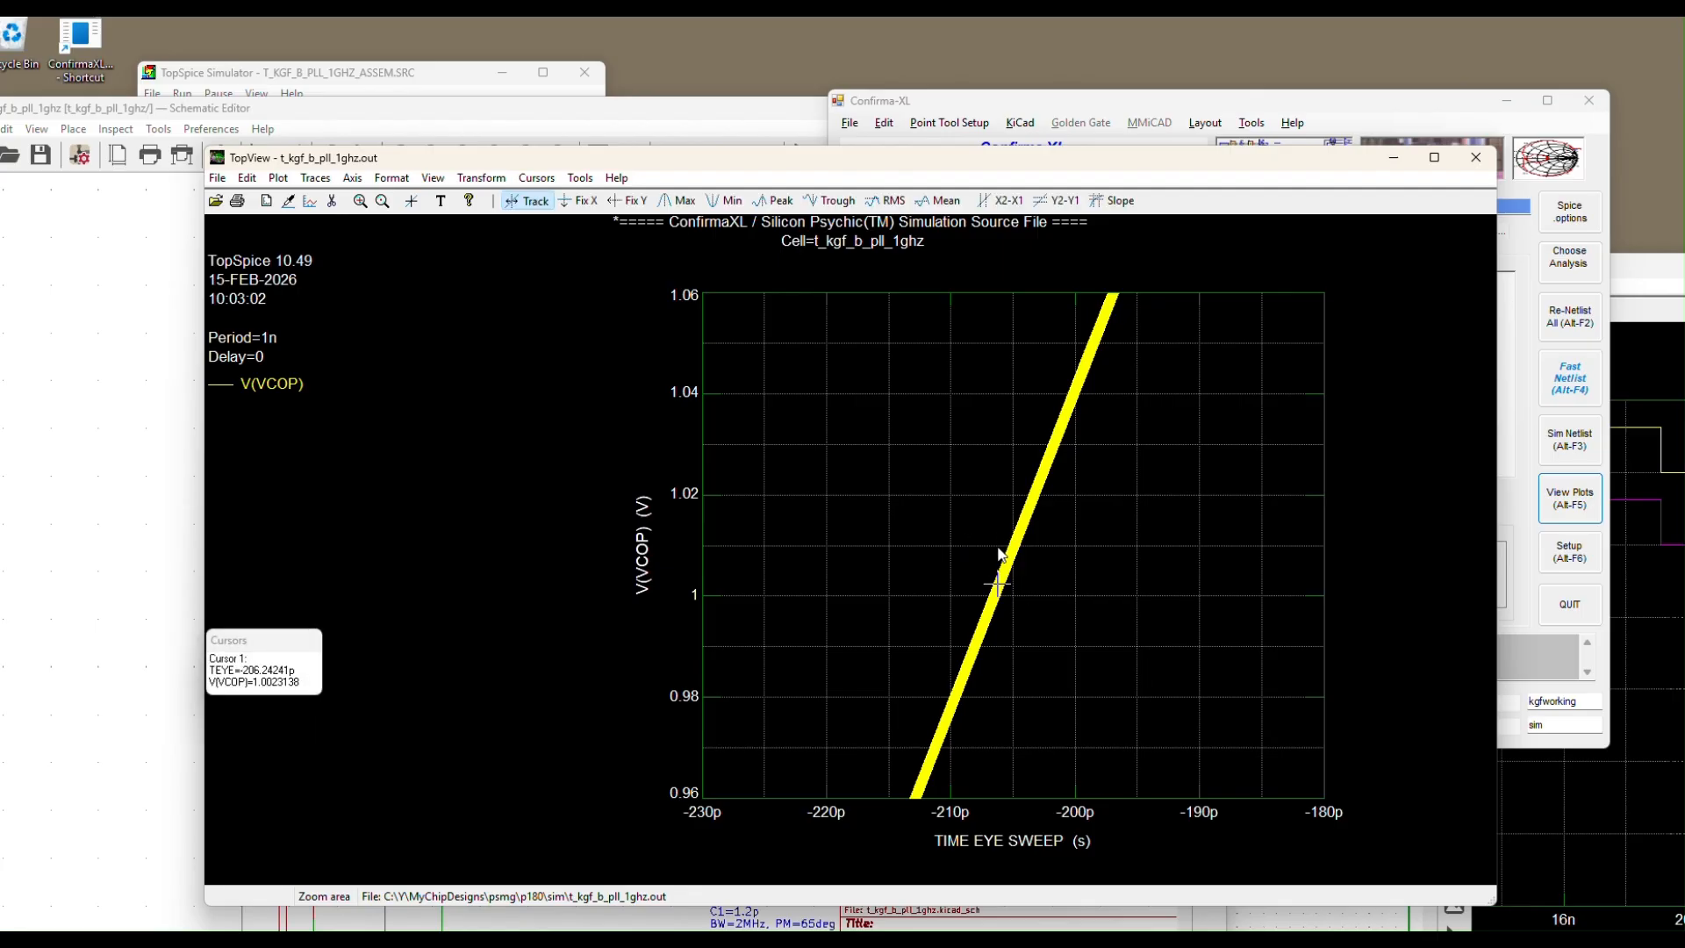
key("Left")
key("Right")
key("Right")
key("Left")
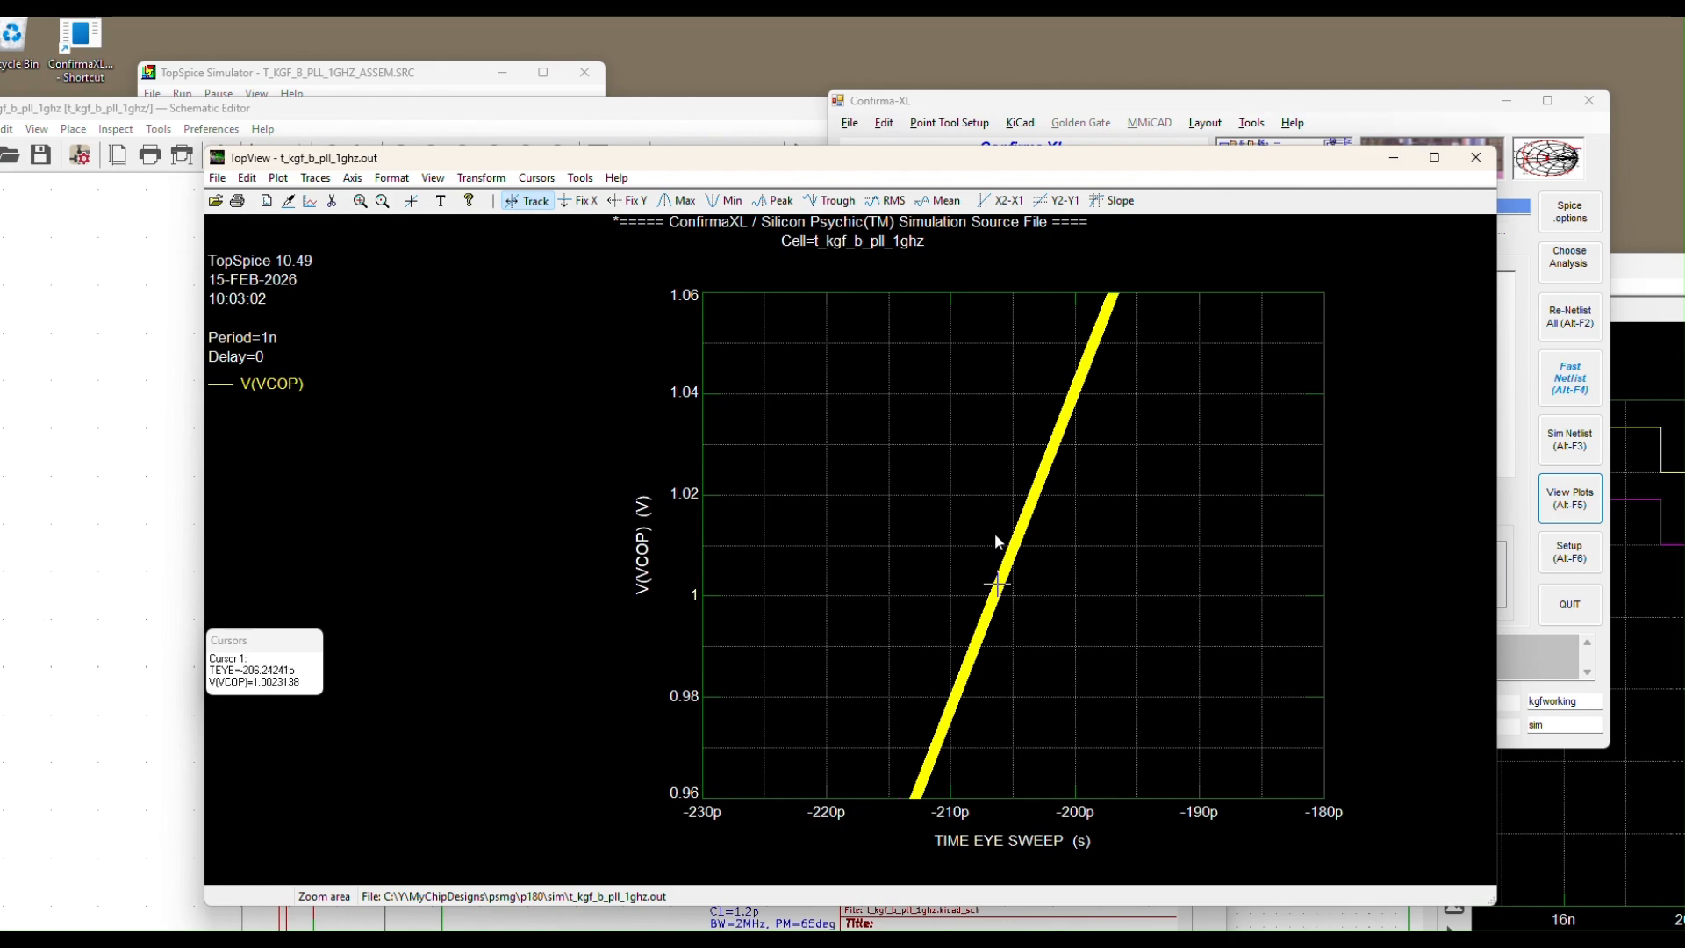
Add a second cursor and fine-tune its position along the rising trace
key("Tab")
left_click(1023, 556)
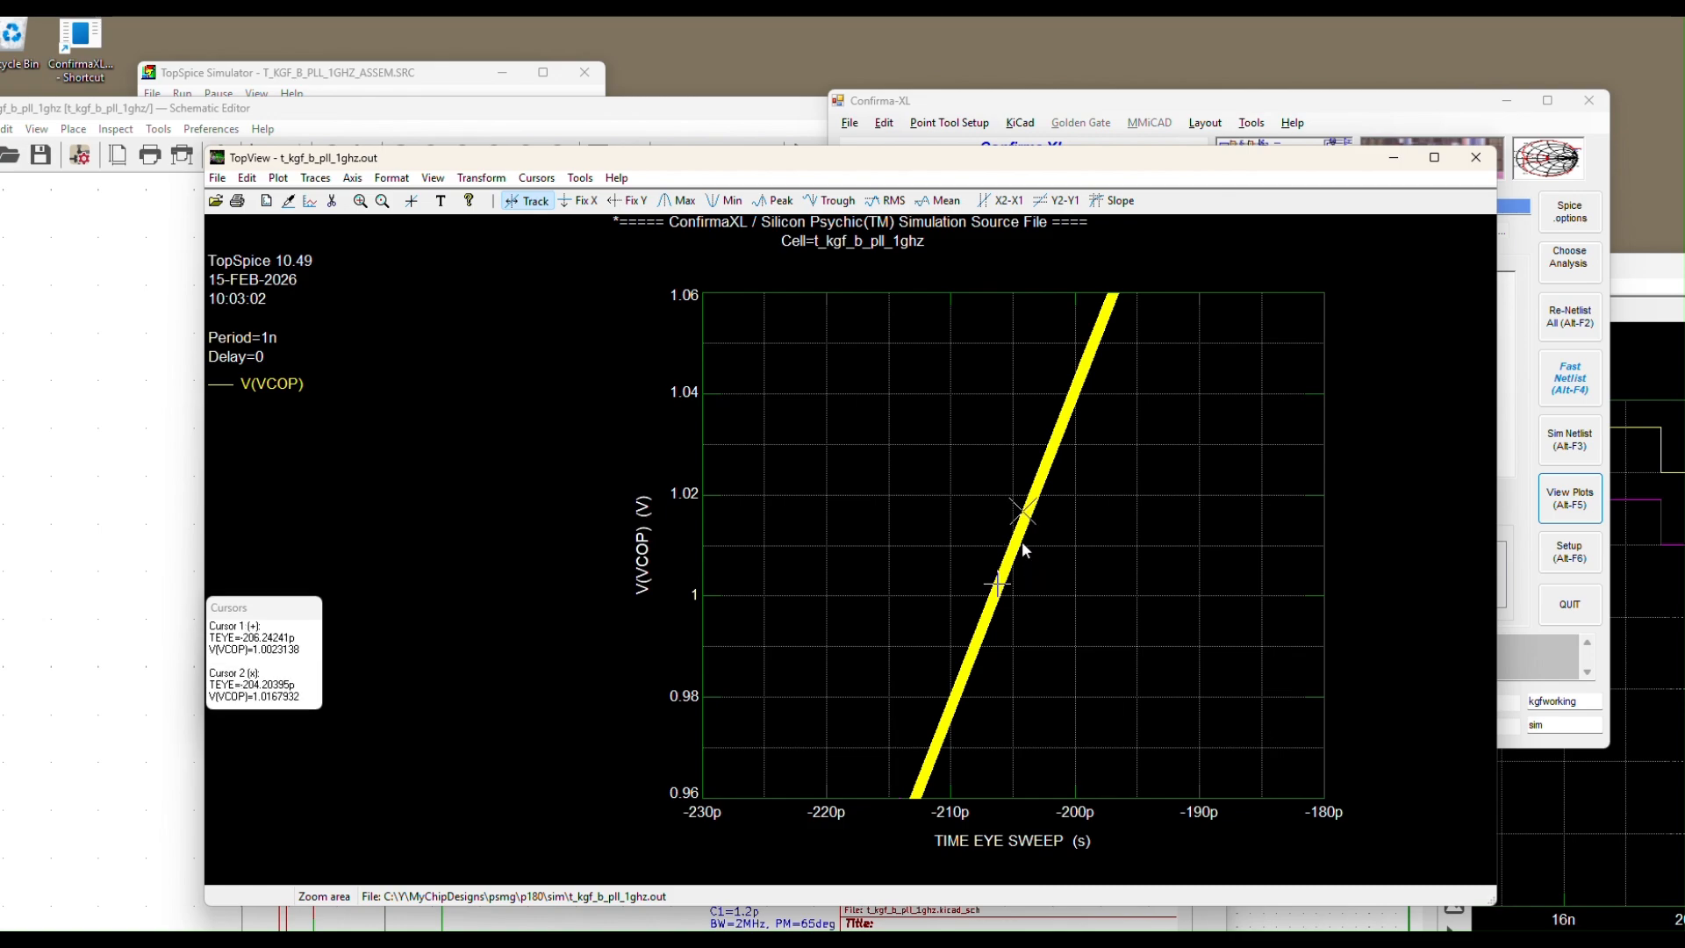
left_click(1007, 546)
left_click(1012, 549)
left_click(1016, 549)
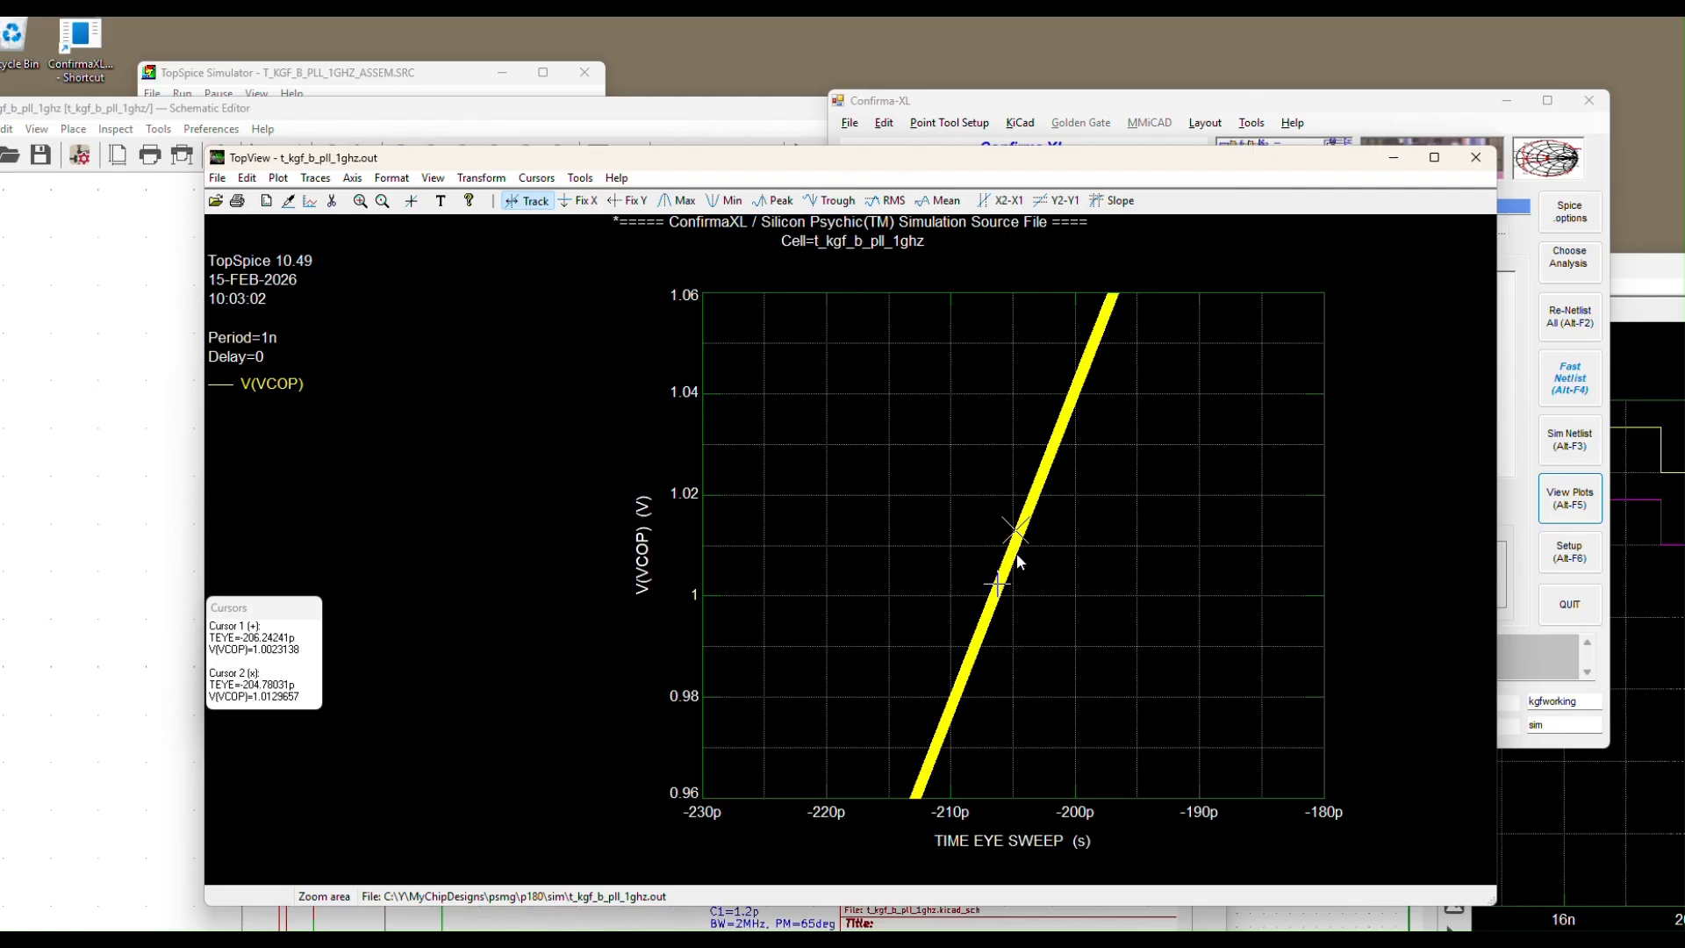
left_click(1017, 556)
left_click(1007, 567)
left_click(1012, 566)
Close the eye-diagram window and pause the running TopSpice PLL simulation
left_click(1475, 157)
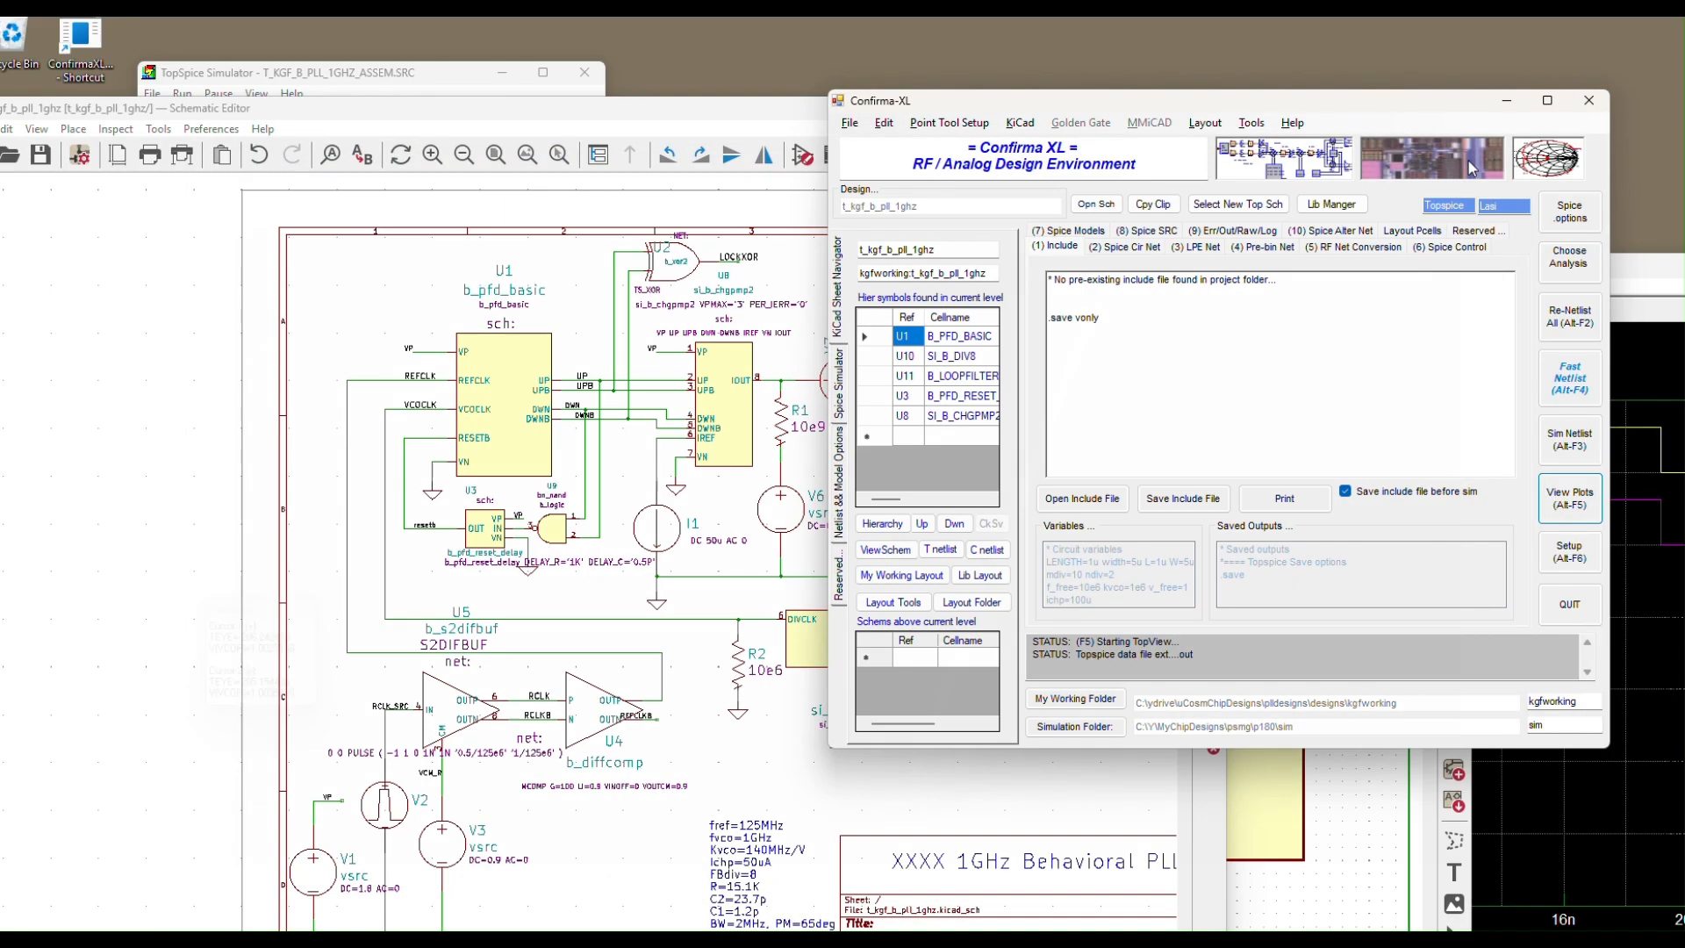
left_click(623, 110)
left_click(467, 80)
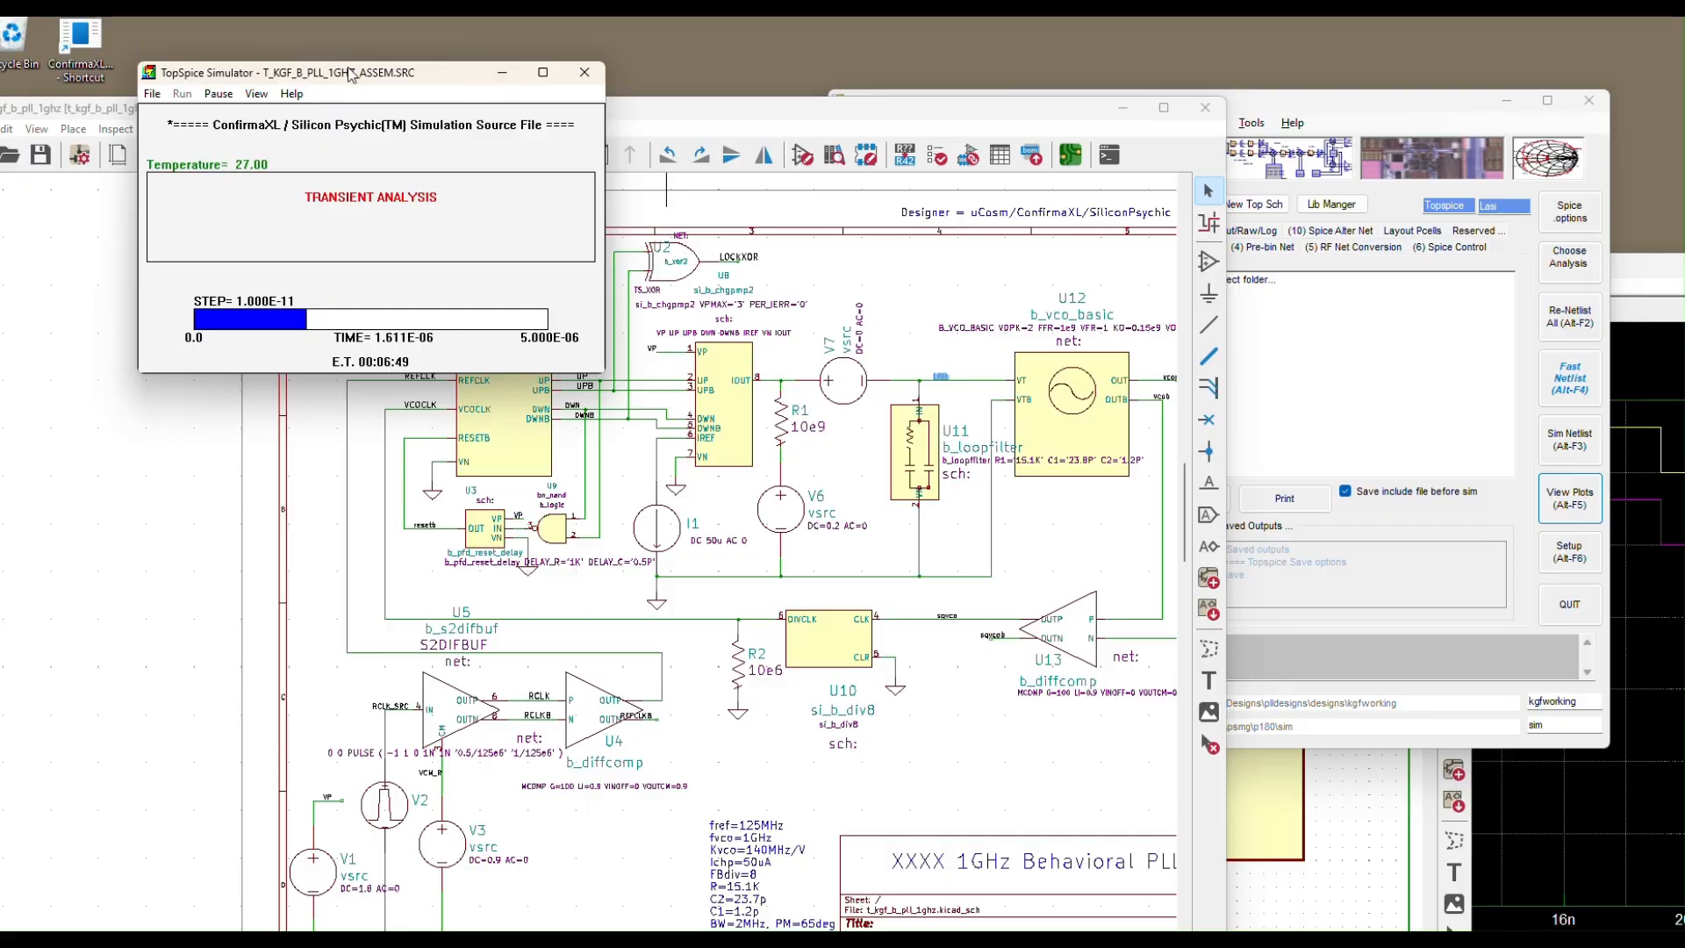
left_click(219, 96)
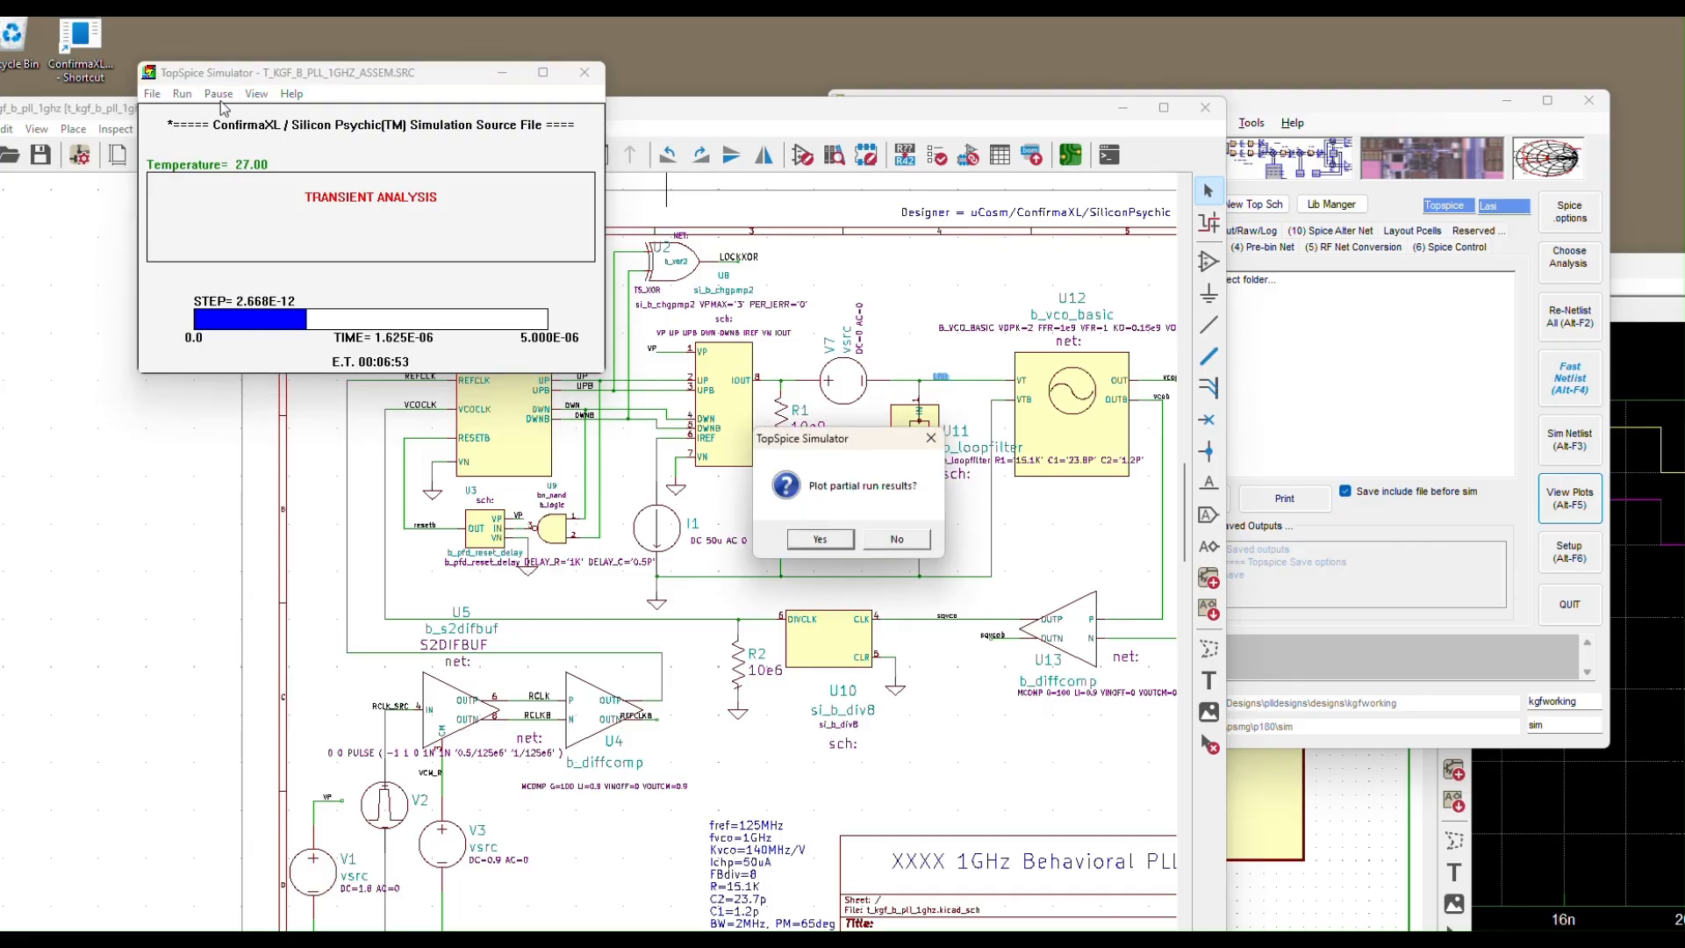
Plot the partial results with V(LFILT) as the displayed signal
left_click(819, 539)
left_click_drag(448, 336, 451, 465)
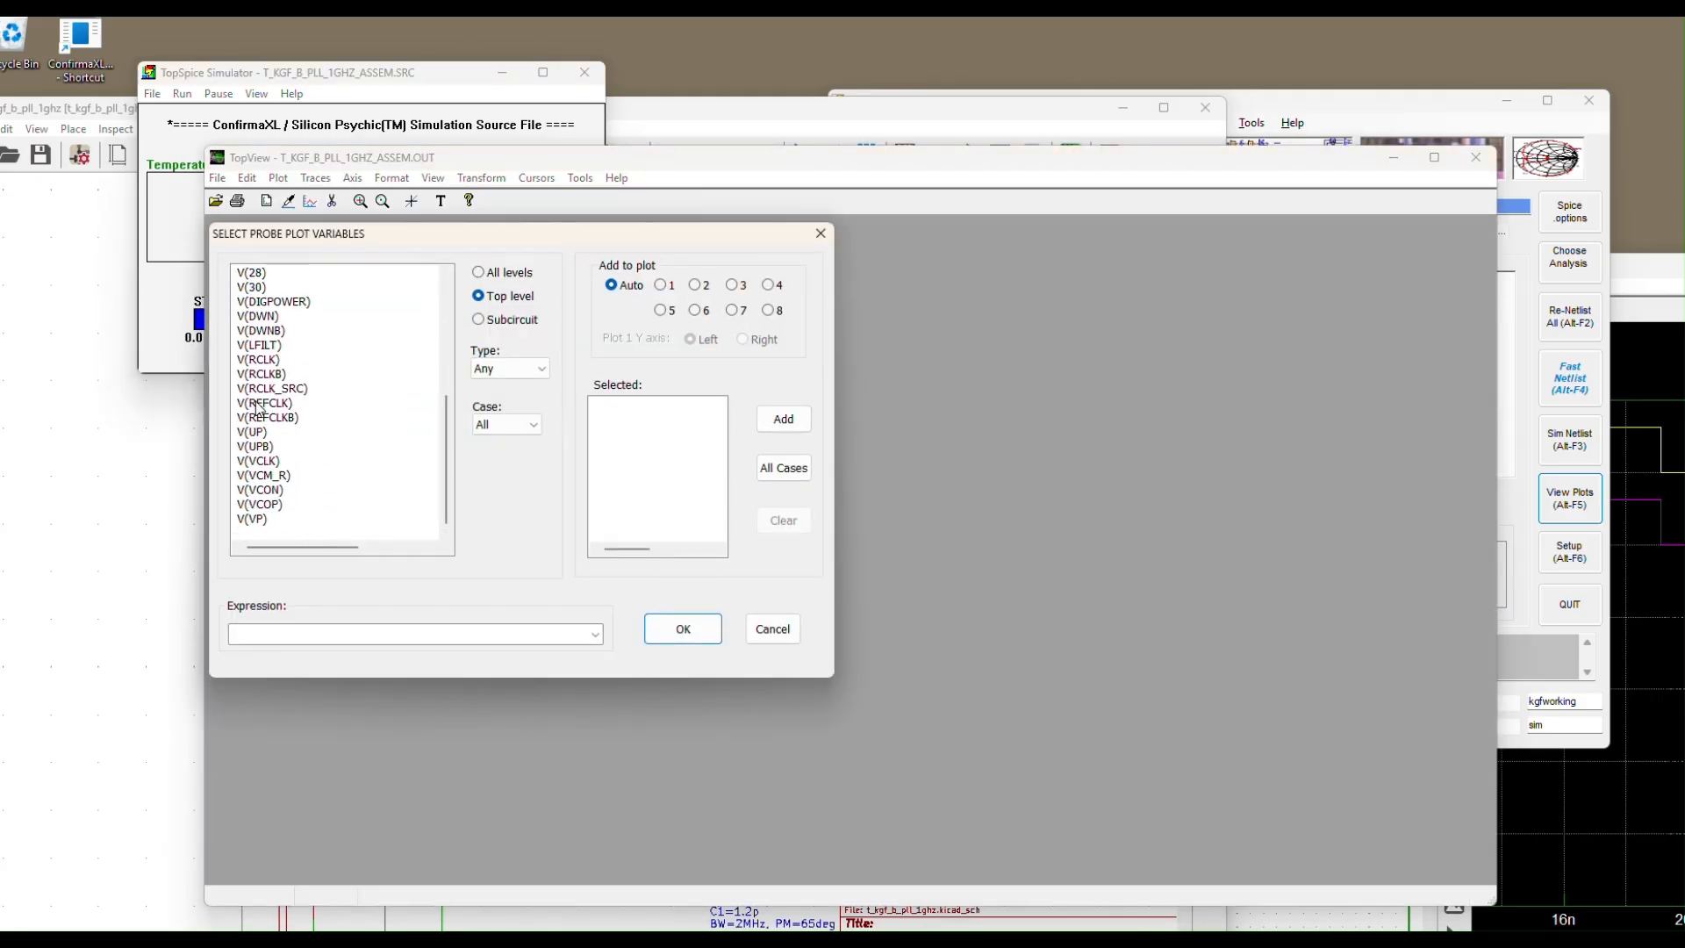
left_click(263, 344)
left_click(789, 426)
left_click(688, 633)
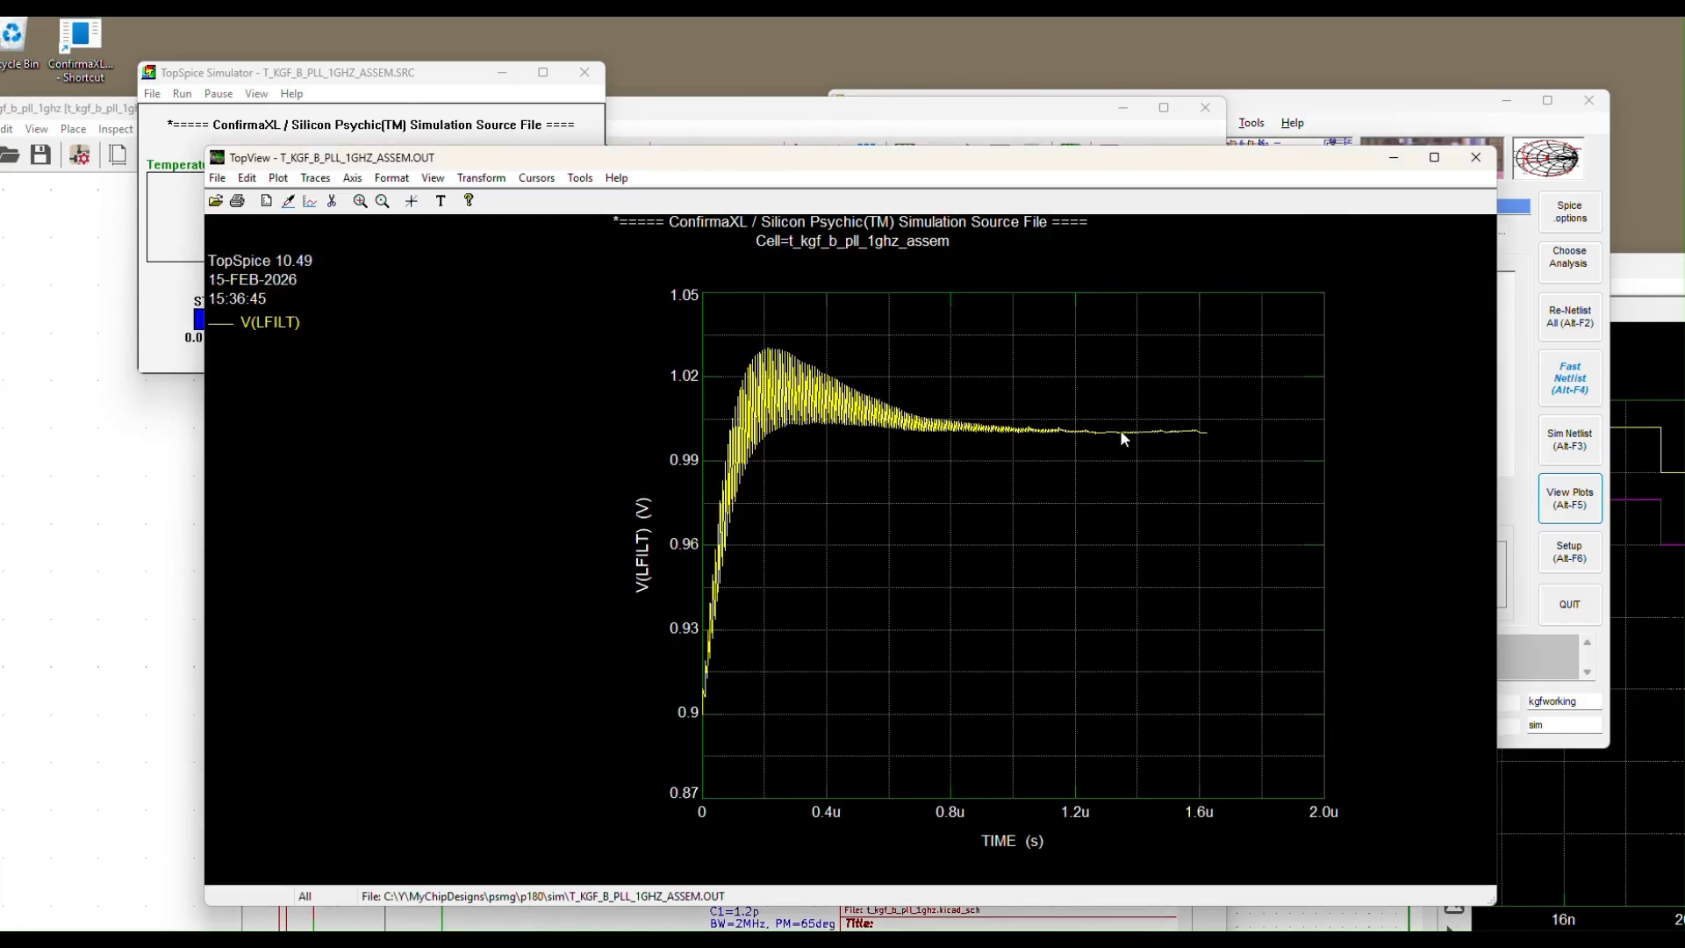
End the simulation without resuming, close TopSpice, and shift the plot window right
left_click(458, 84)
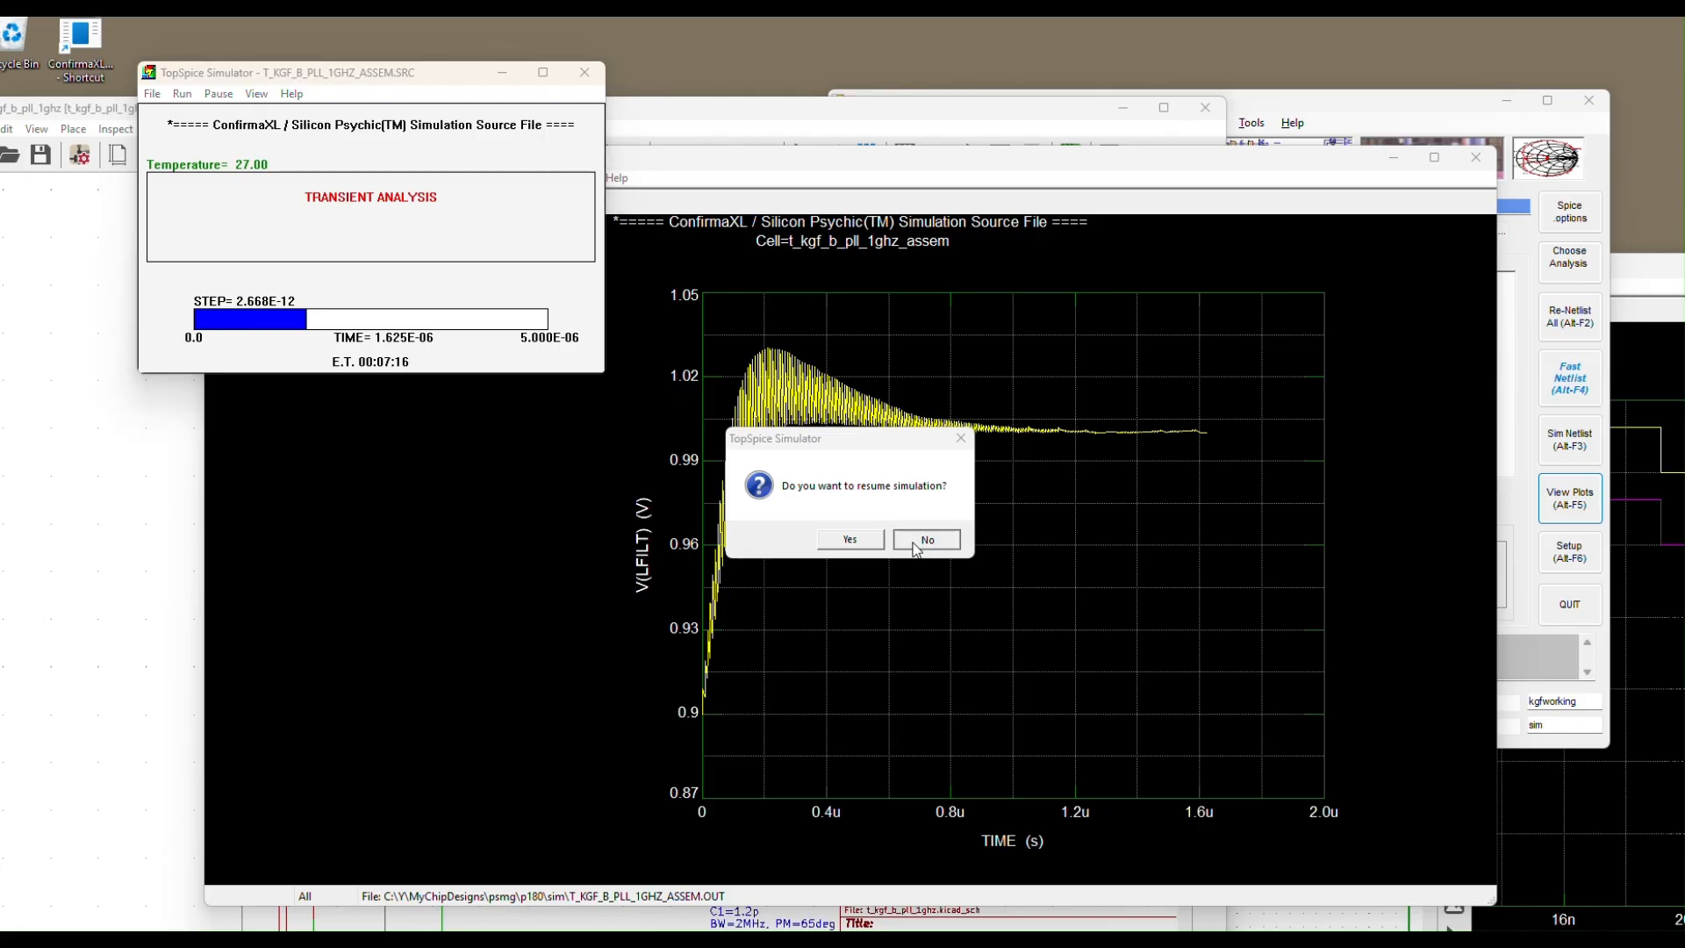
left_click(917, 541)
left_click(603, 84)
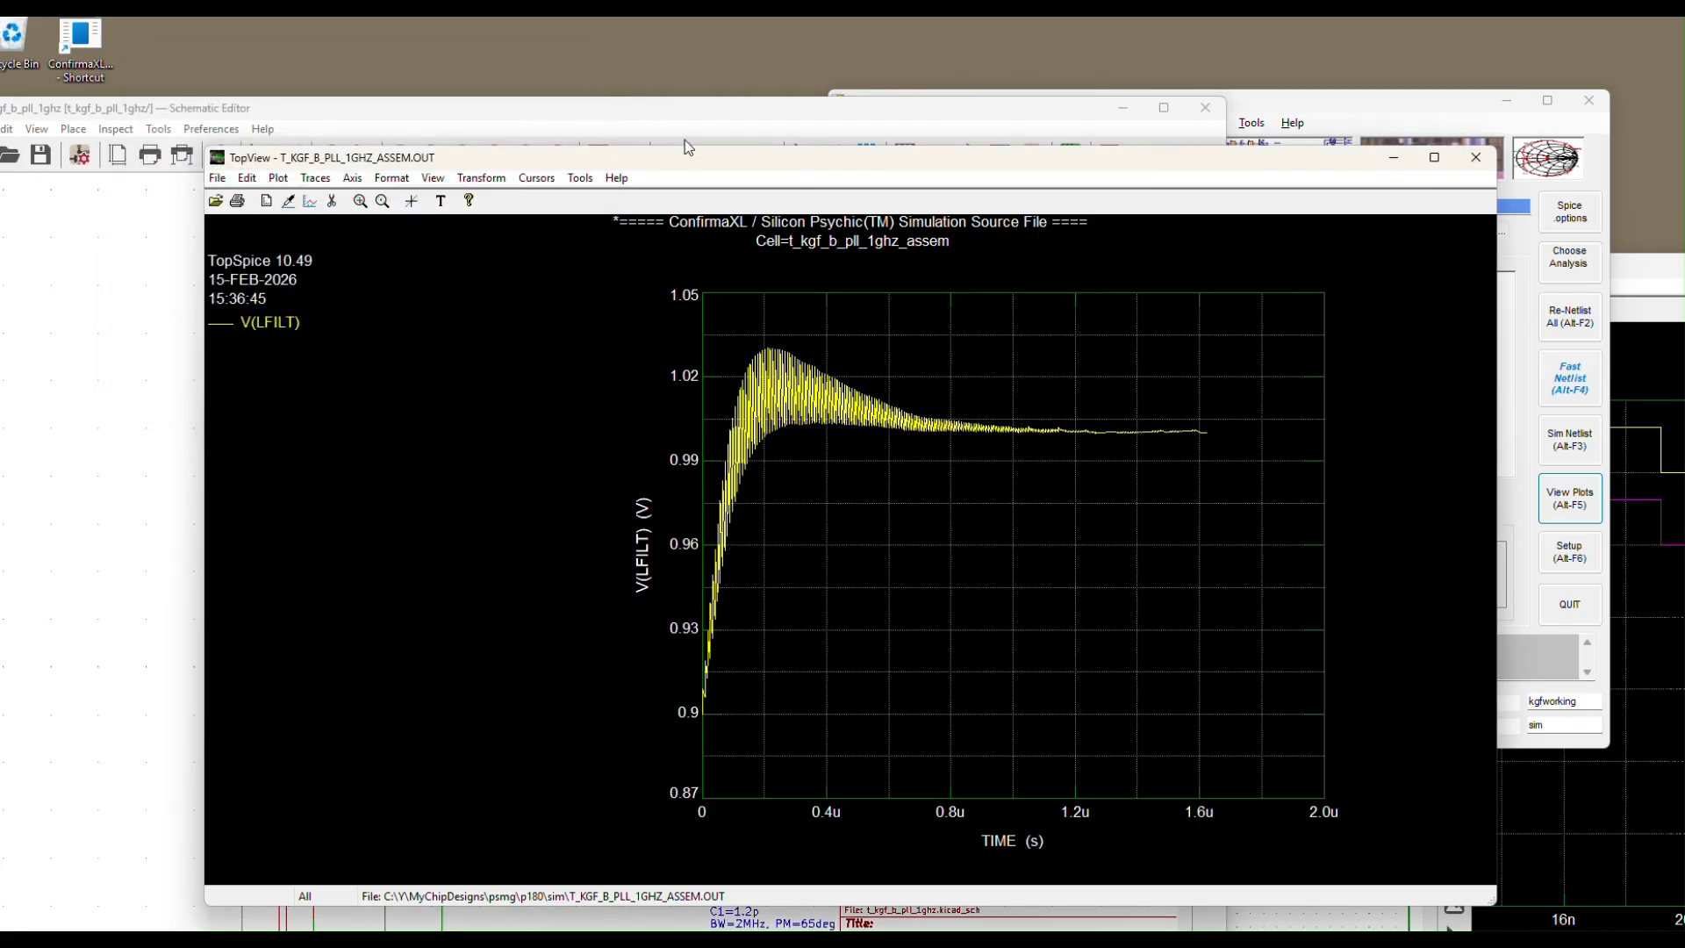
left_click_drag(700, 159, 1014, 172)
Raise the t_kgf_b_pll_1ghz Schematic Editor window and drag it down and right
left_click(959, 110)
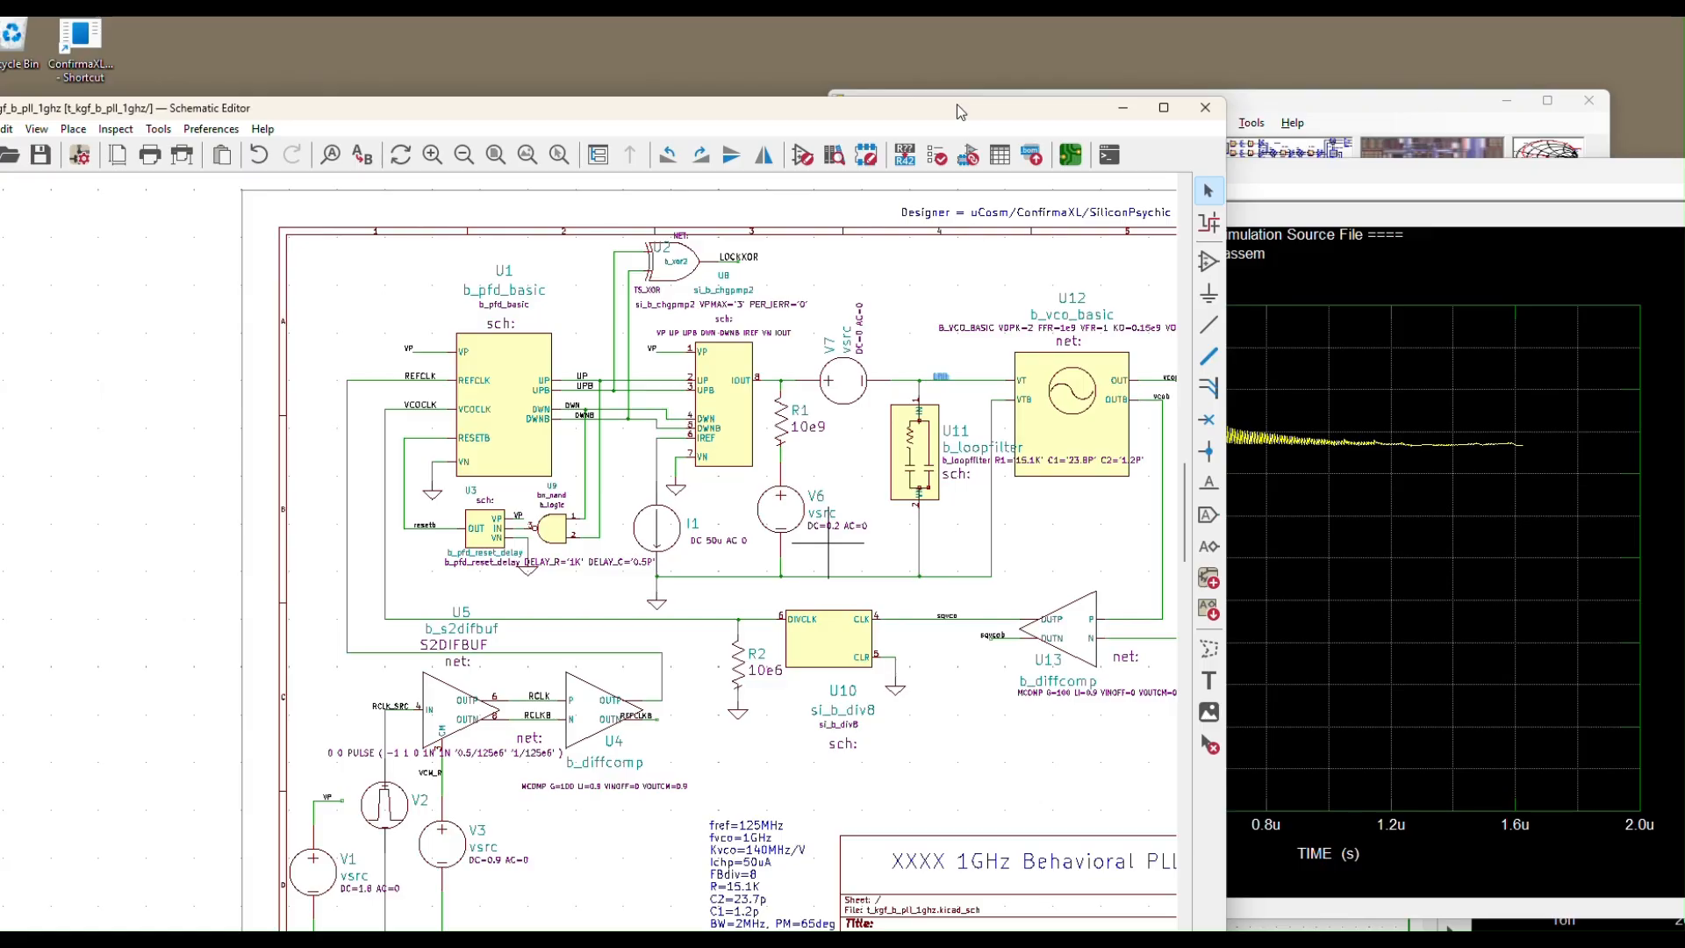
left_click_drag(835, 108, 1090, 150)
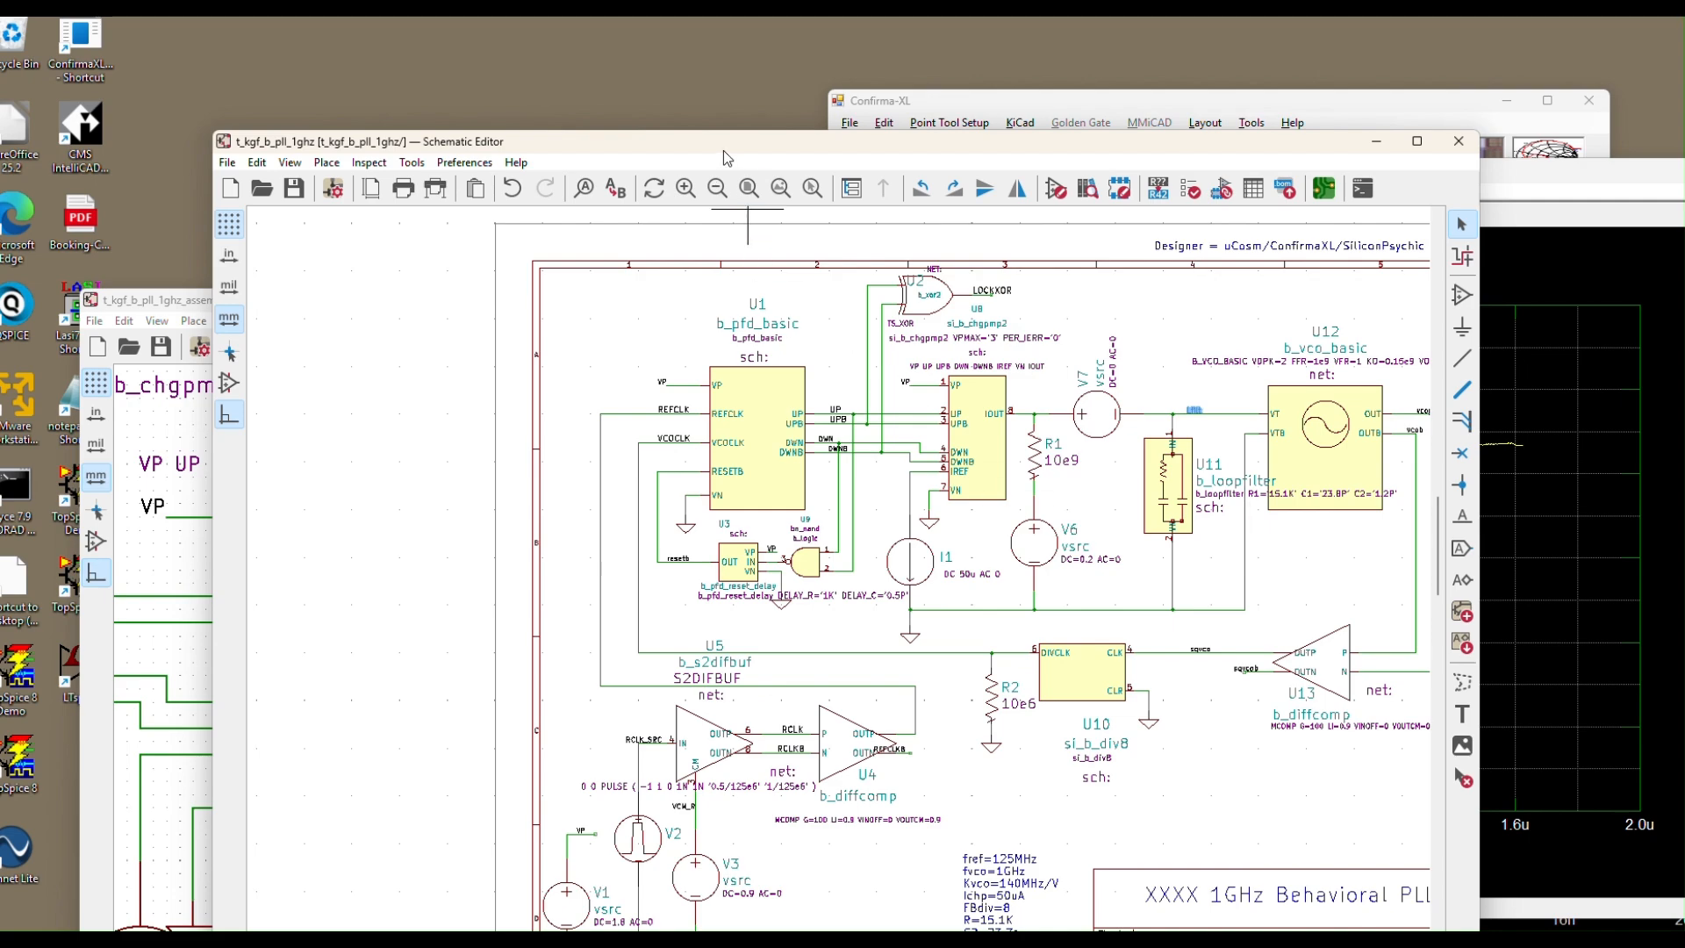
left_click_drag(723, 150, 729, 147)
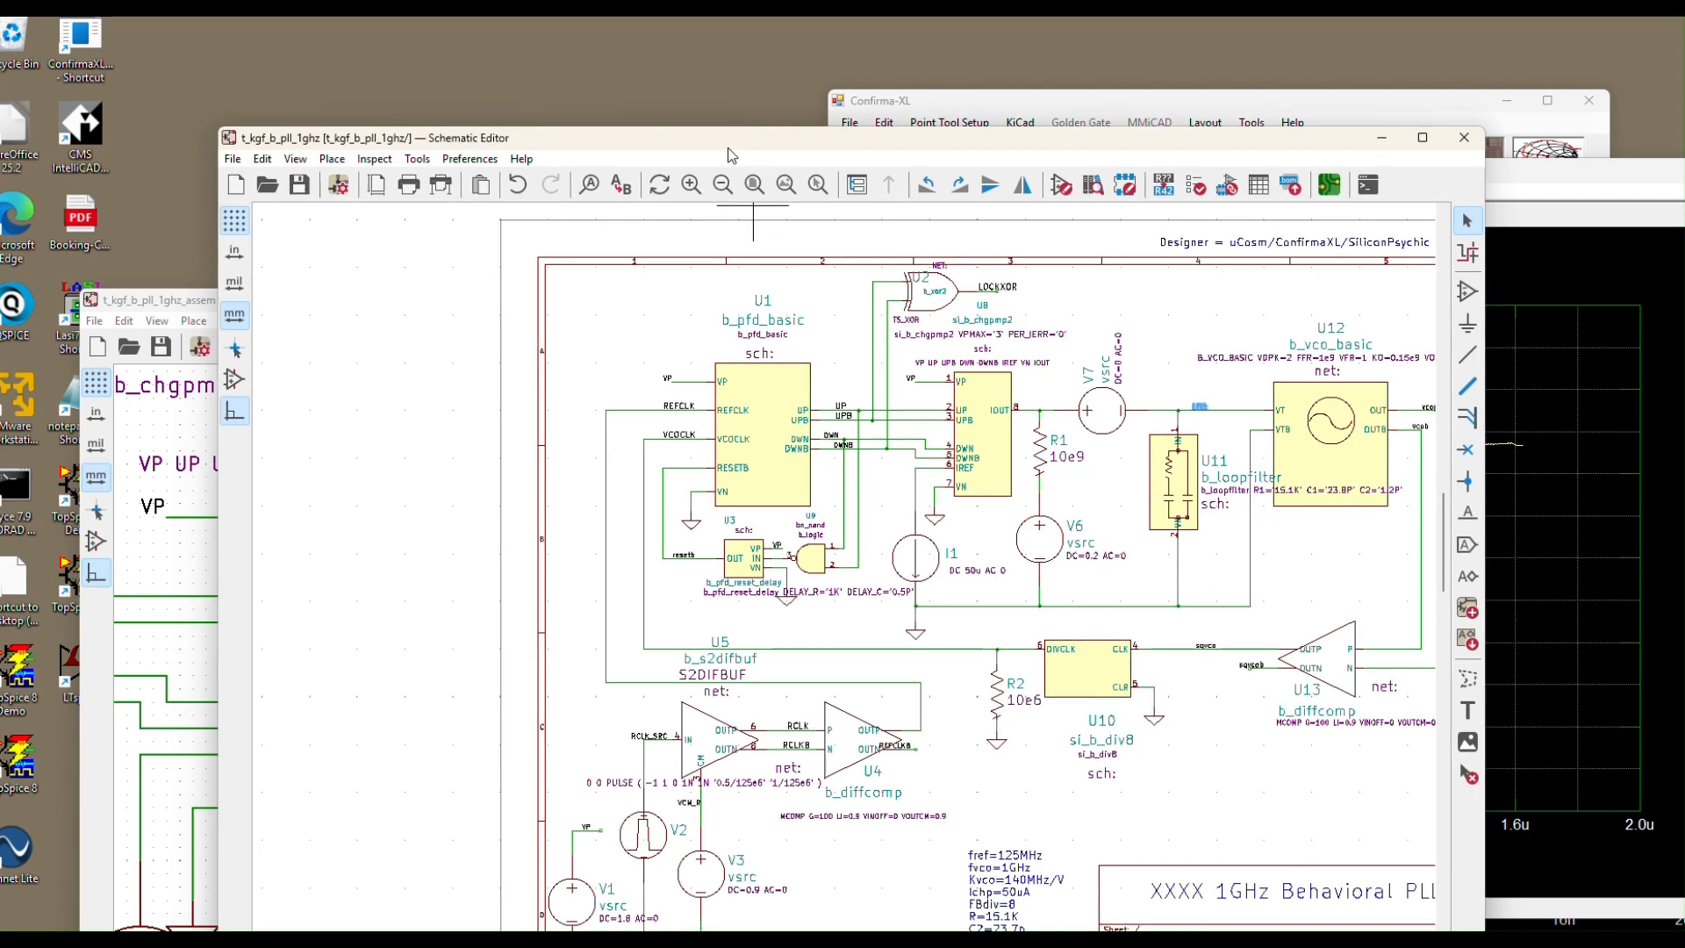